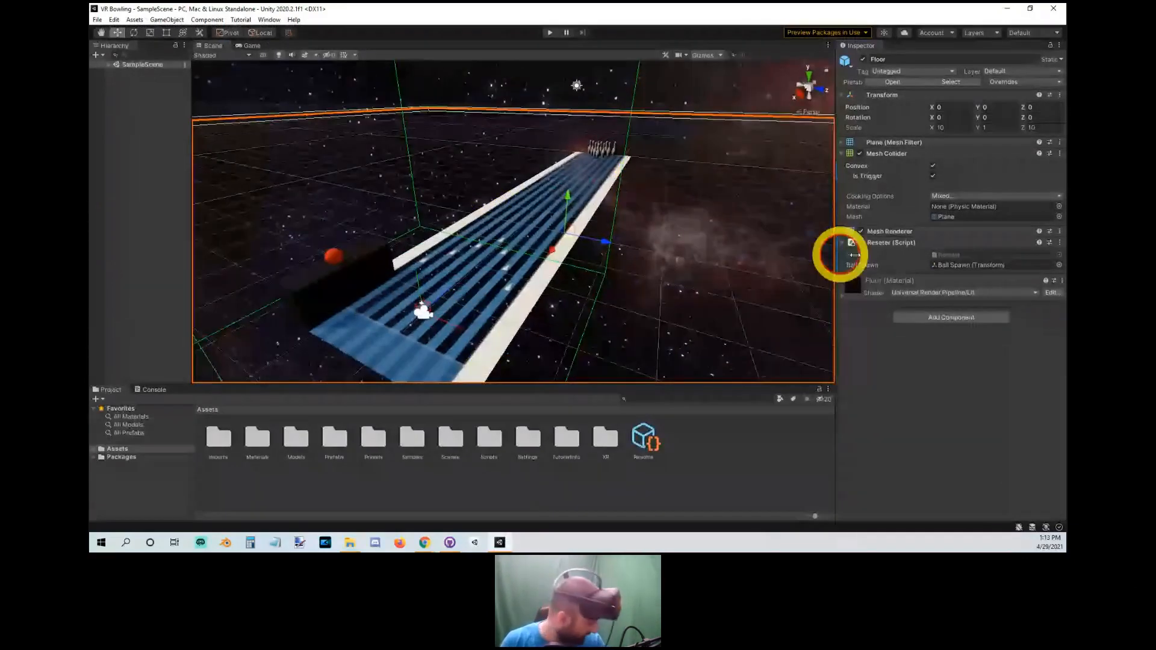
Play-test the VR bowling scene in two runs, leaving play mode after each one.
left_click(546, 37)
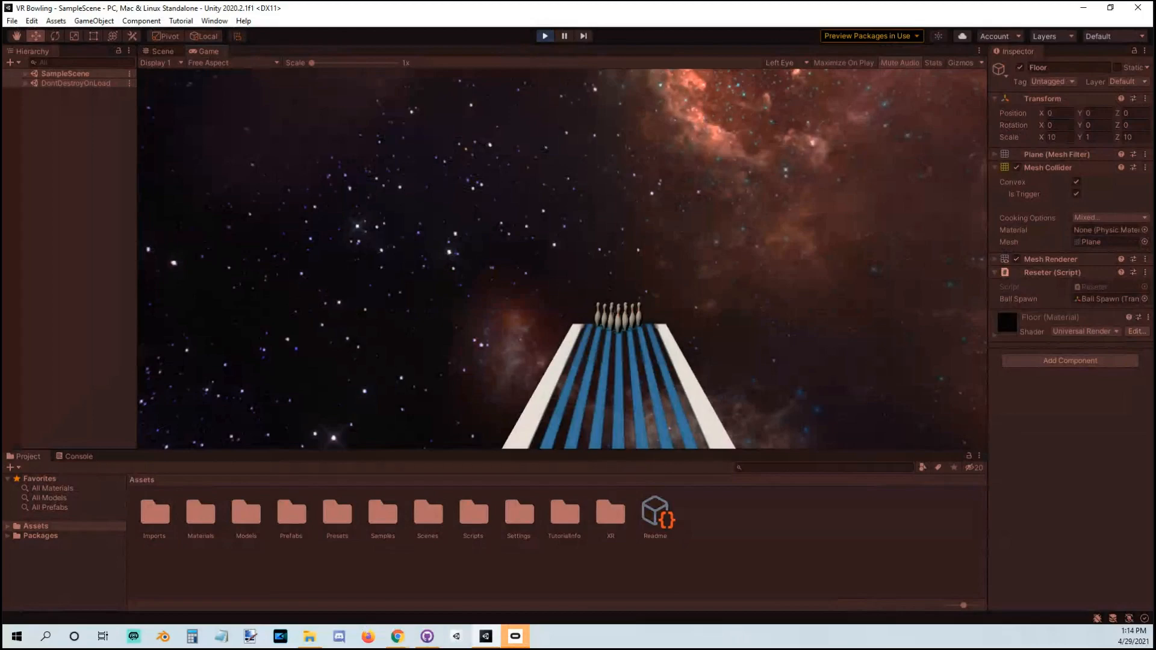
left_click(275, 359)
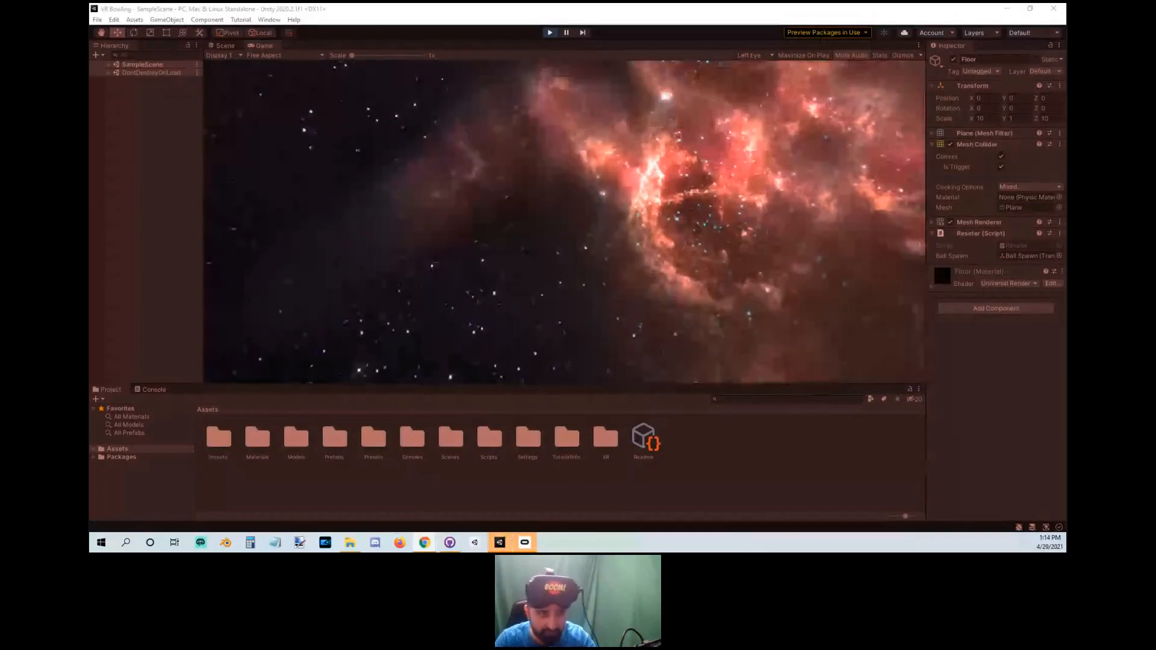
left_click(548, 35)
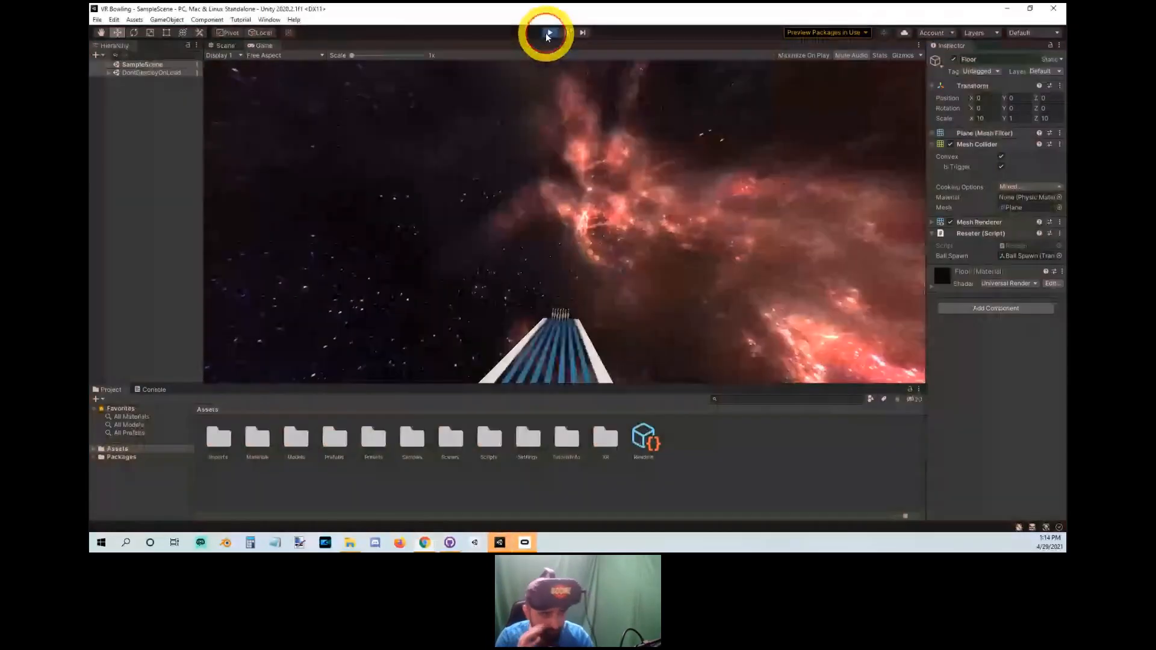
left_click(548, 35)
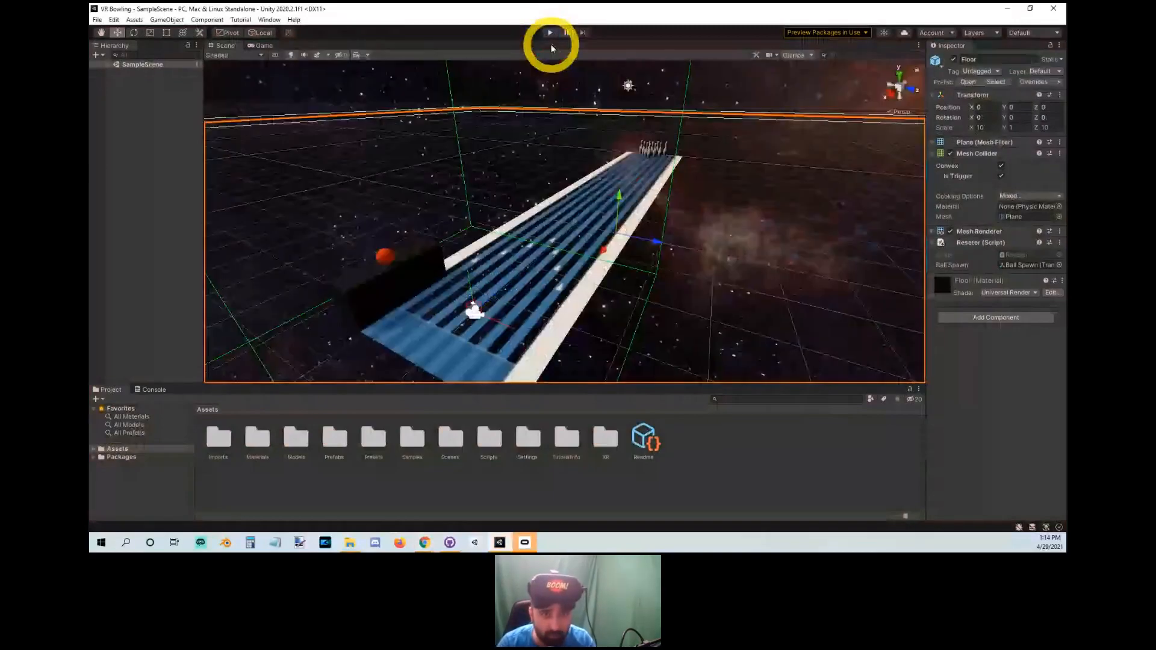
left_click(550, 33)
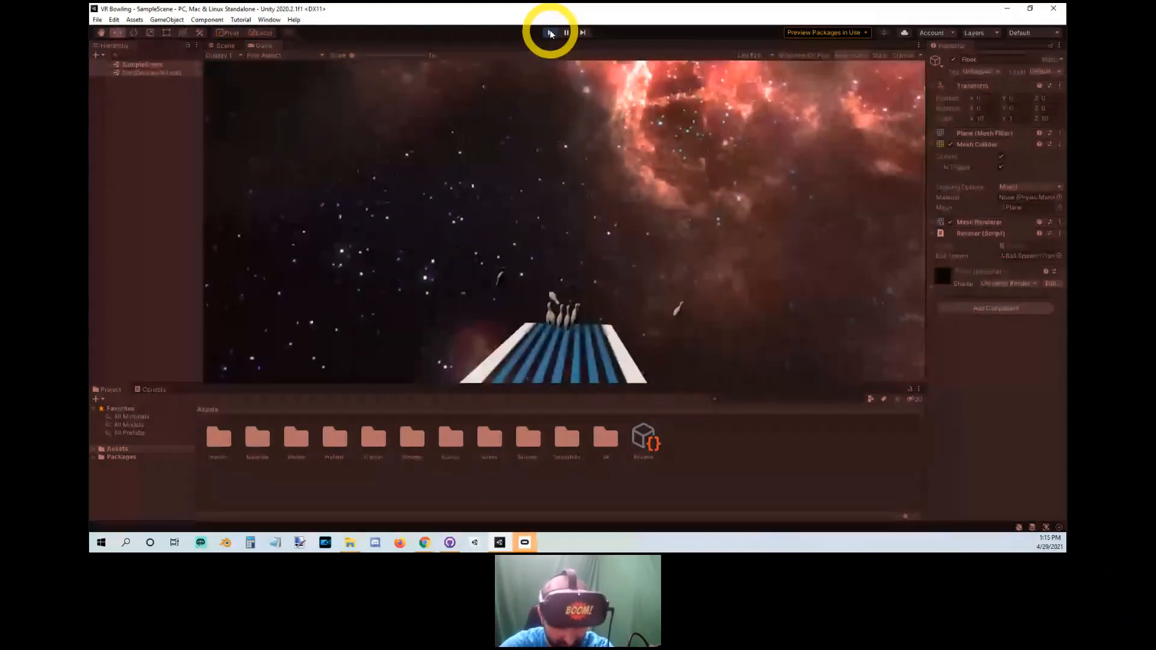
left_click(549, 33)
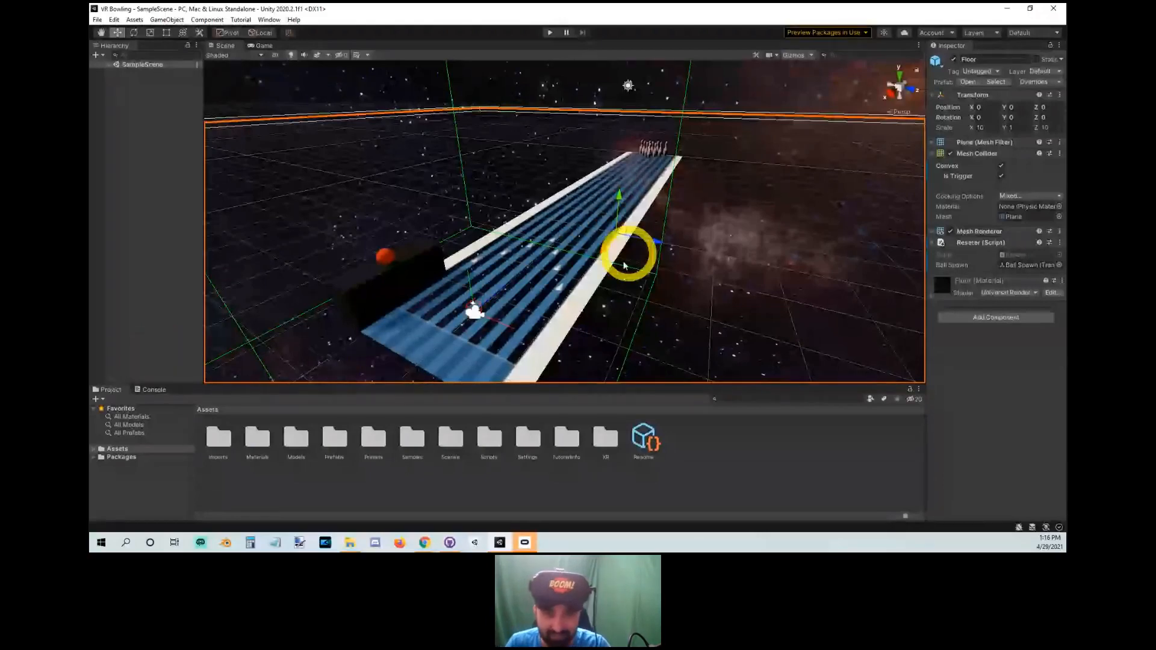
Select the Table, Ball and Ball Spawn objects together and examine their placement beside the lane.
right_click_drag(621, 267, 560, 316)
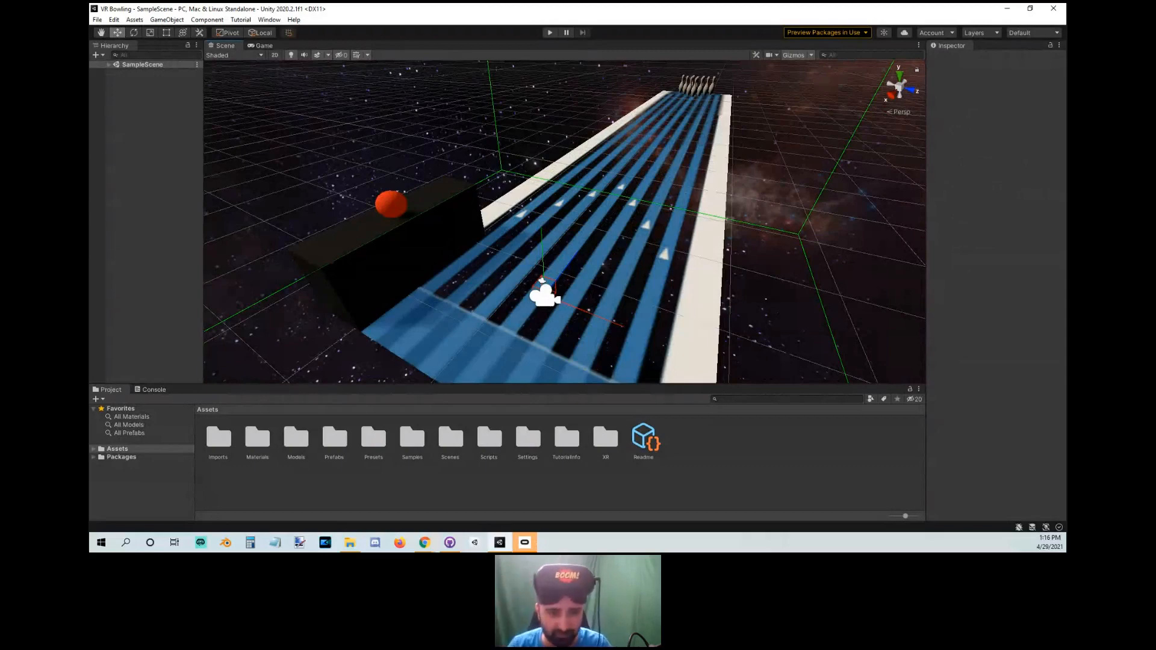
left_click_drag(201, 299, 522, 194, "alt")
left_click(123, 80)
left_click_drag(391, 216, 691, 161, "alt")
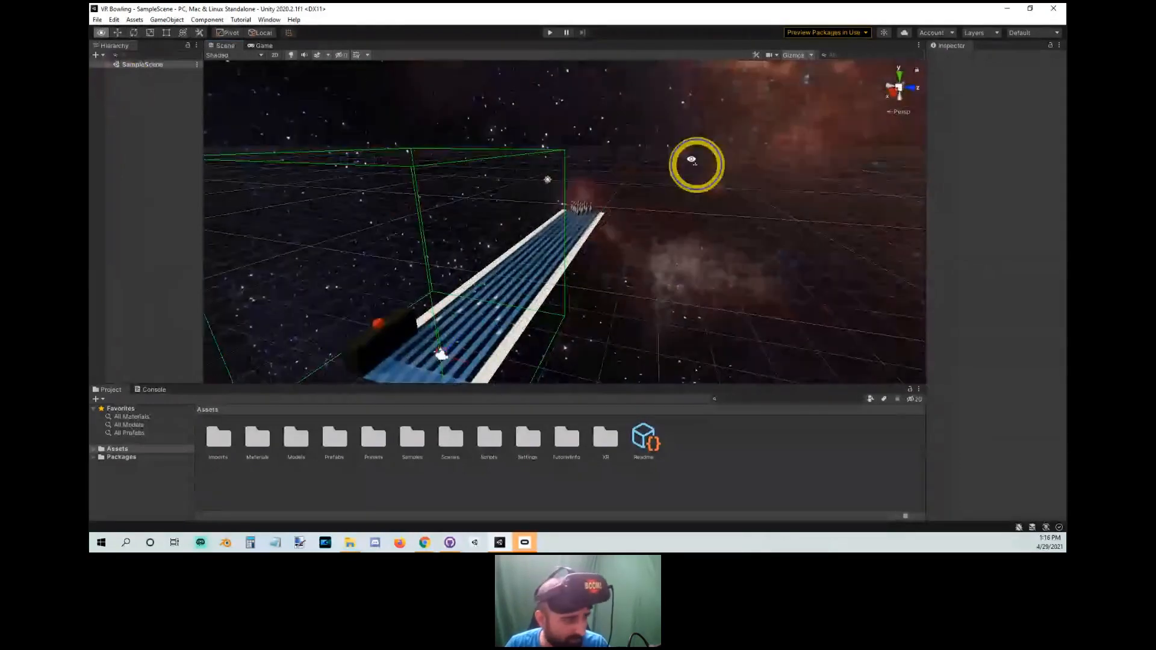
left_click_drag(691, 160, 548, 229, "alt")
left_click(548, 229)
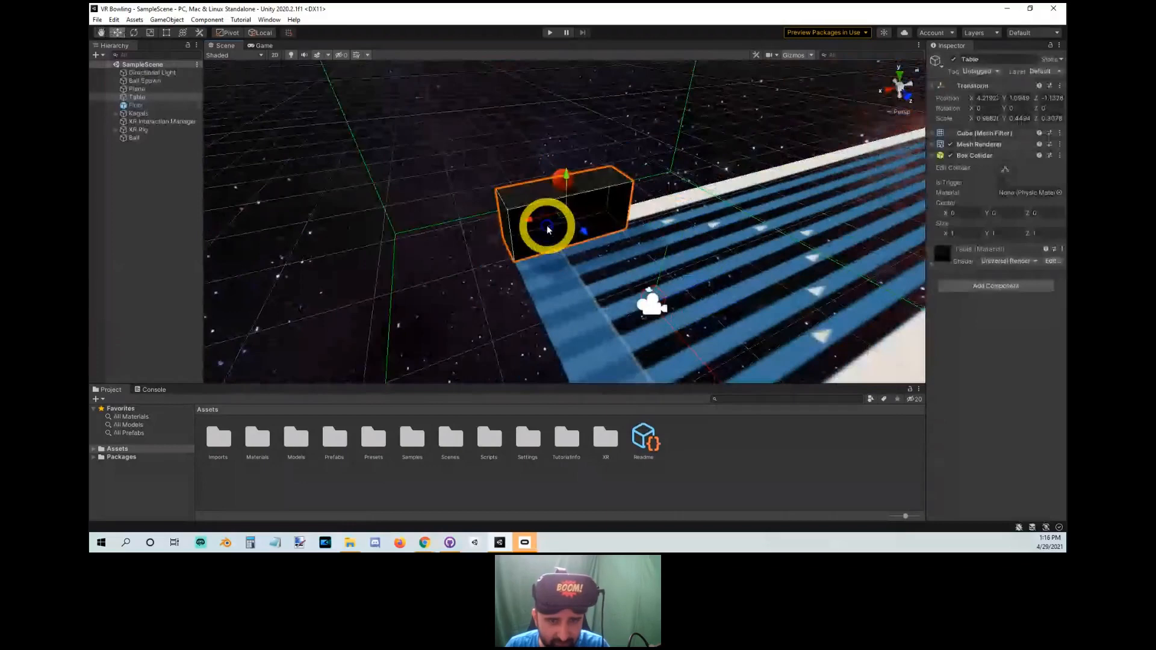
left_click(577, 199, "shift")
left_click(138, 138)
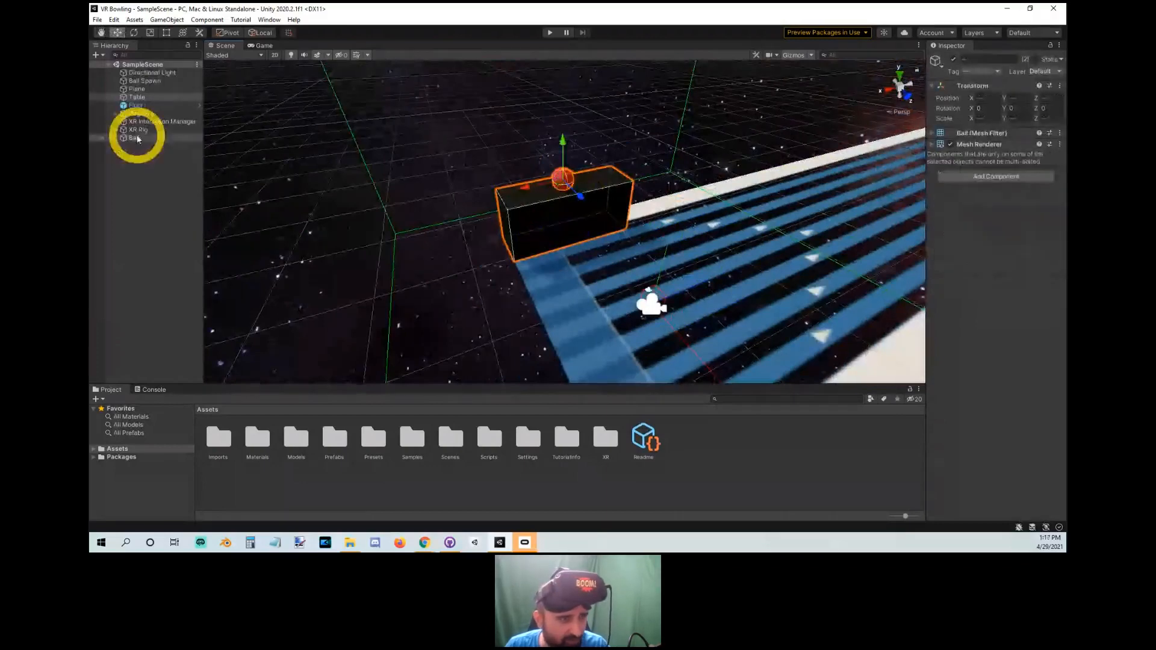
left_click(144, 81, "ctrl")
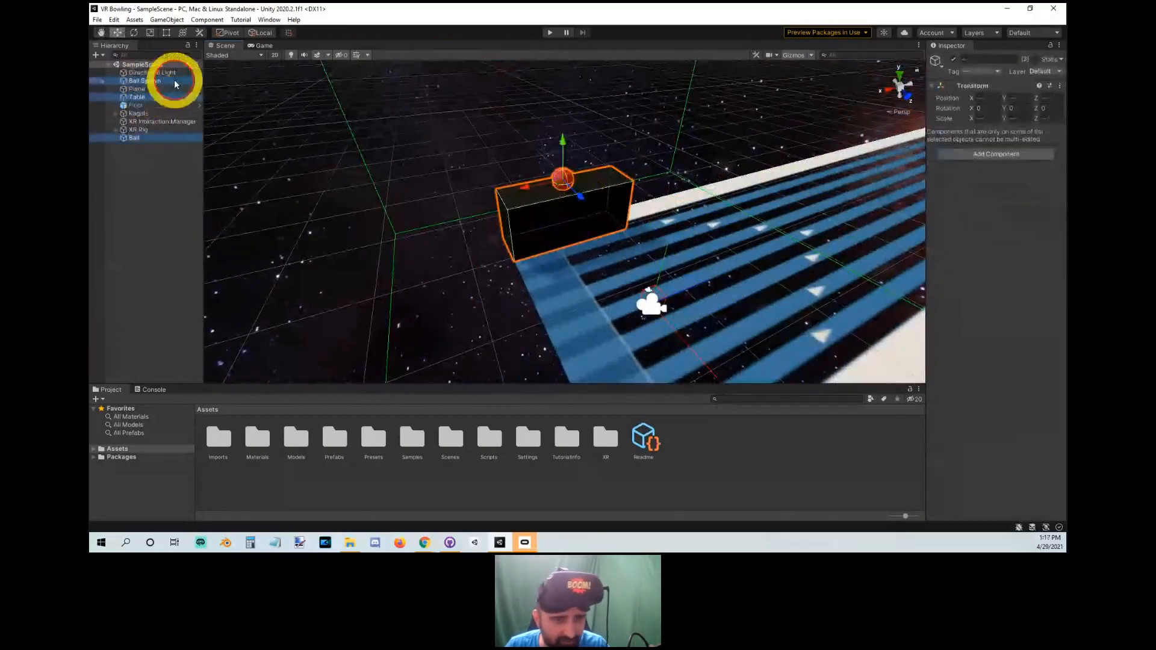
left_click_drag(508, 194, 508, 330)
right_click_drag(508, 330, 446, 283, "alt")
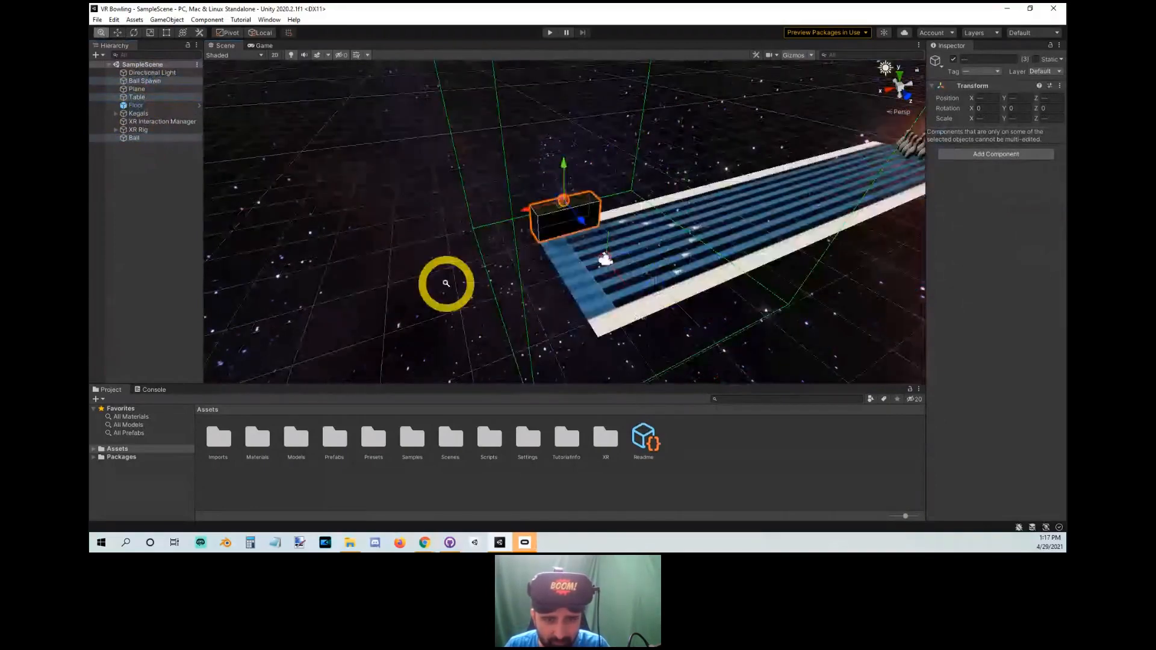
left_click_drag(446, 283, 636, 278, "alt")
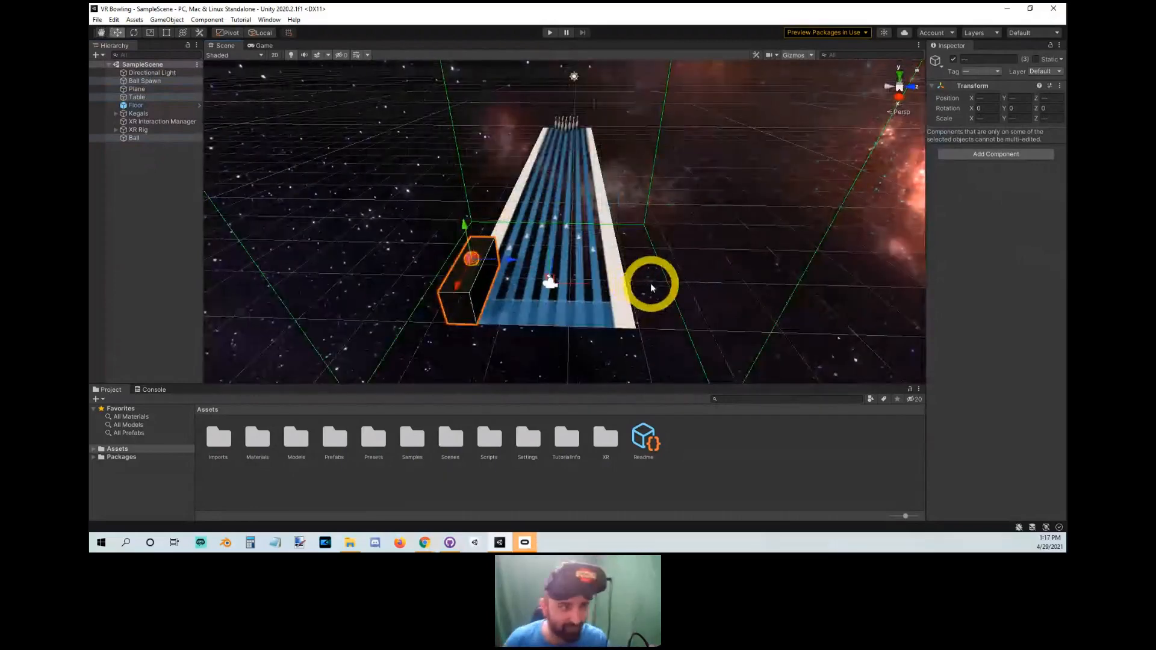
Examine the floor and the whole bowling lane from several distances and angles.
left_click(763, 204)
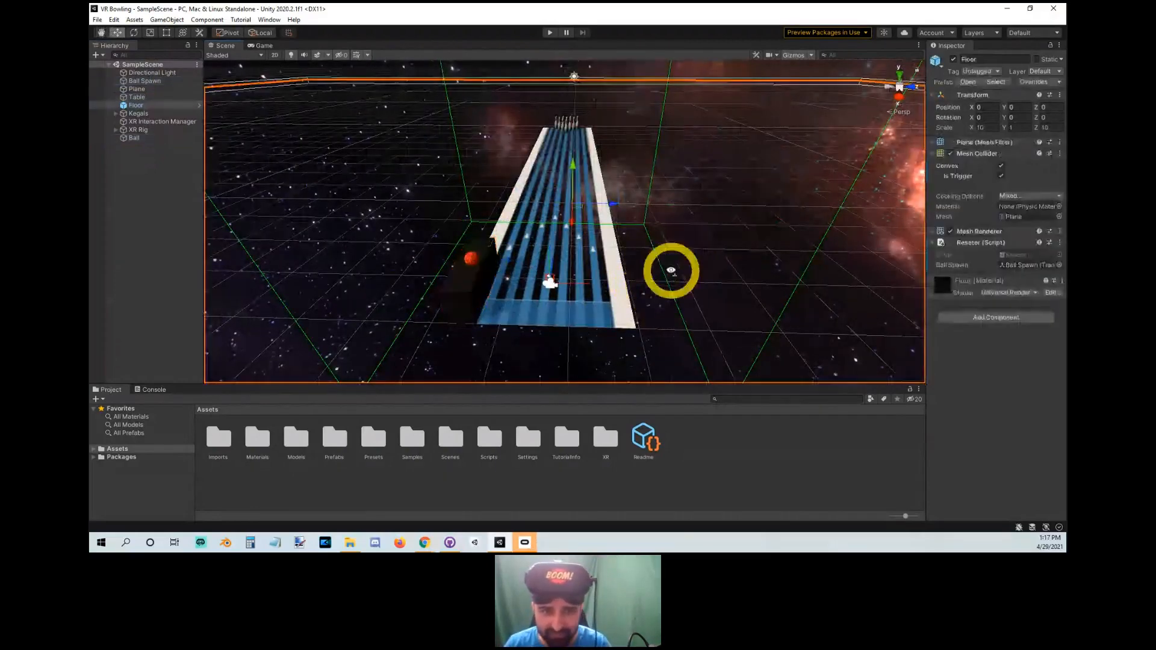
left_click_drag(670, 268, 673, 224, "alt")
scroll(675, 217, "down", 5)
left_click(700, 137)
left_click_drag(700, 138, 642, 254, "alt")
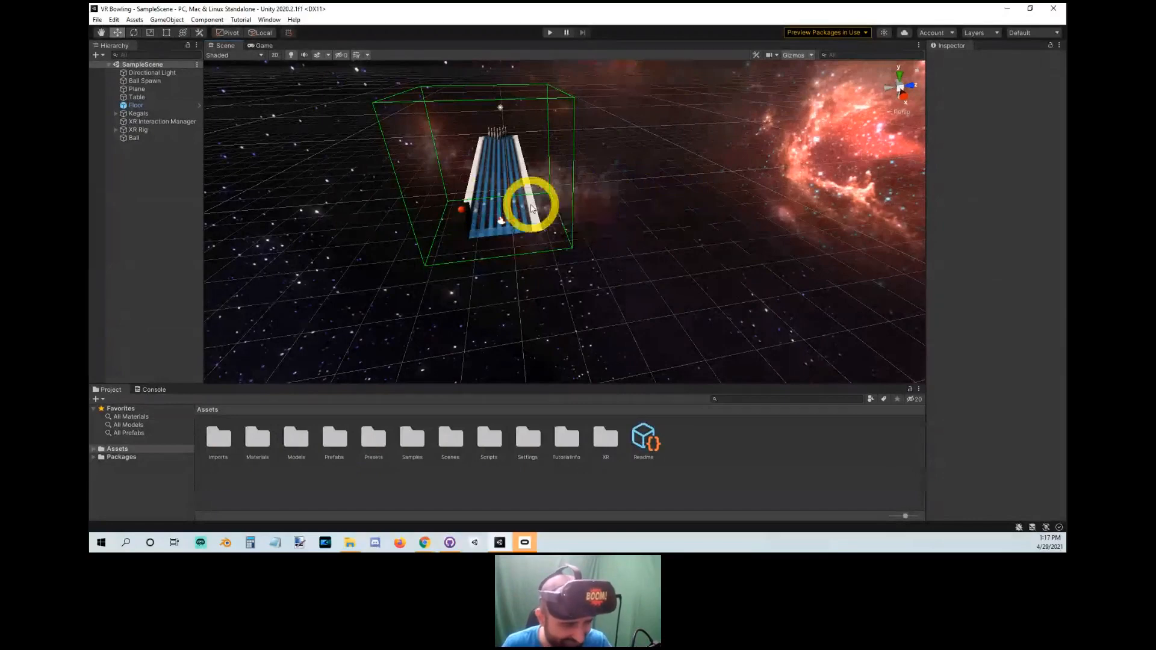
left_click_drag(604, 197, 467, 186, "alt")
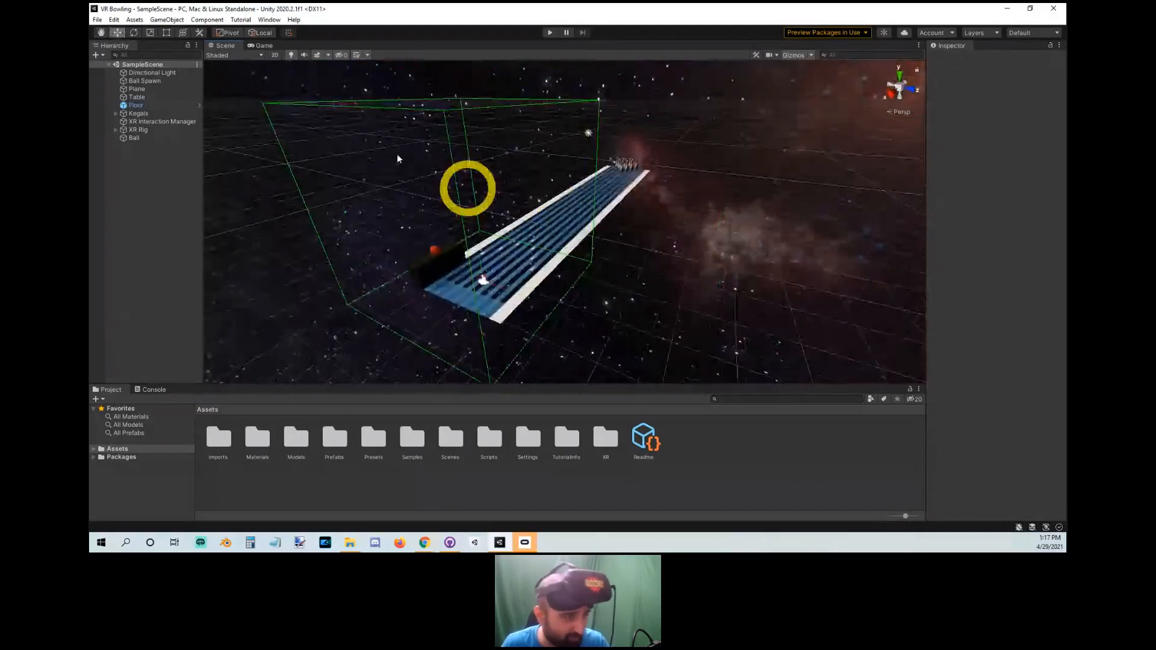
left_click(101, 32)
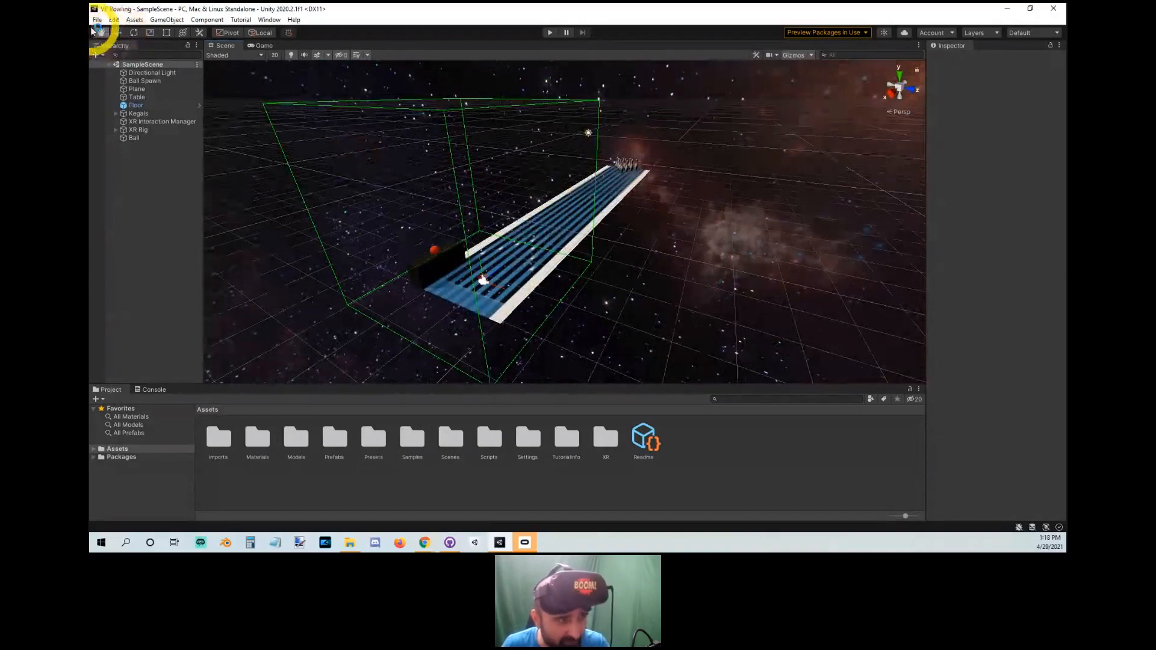
mouse_move(571, 229)
left_mouse_down()
mouse_move(596, 201)
mouse_move(566, 213)
mouse_move(584, 212)
mouse_move(557, 239)
left_mouse_up()
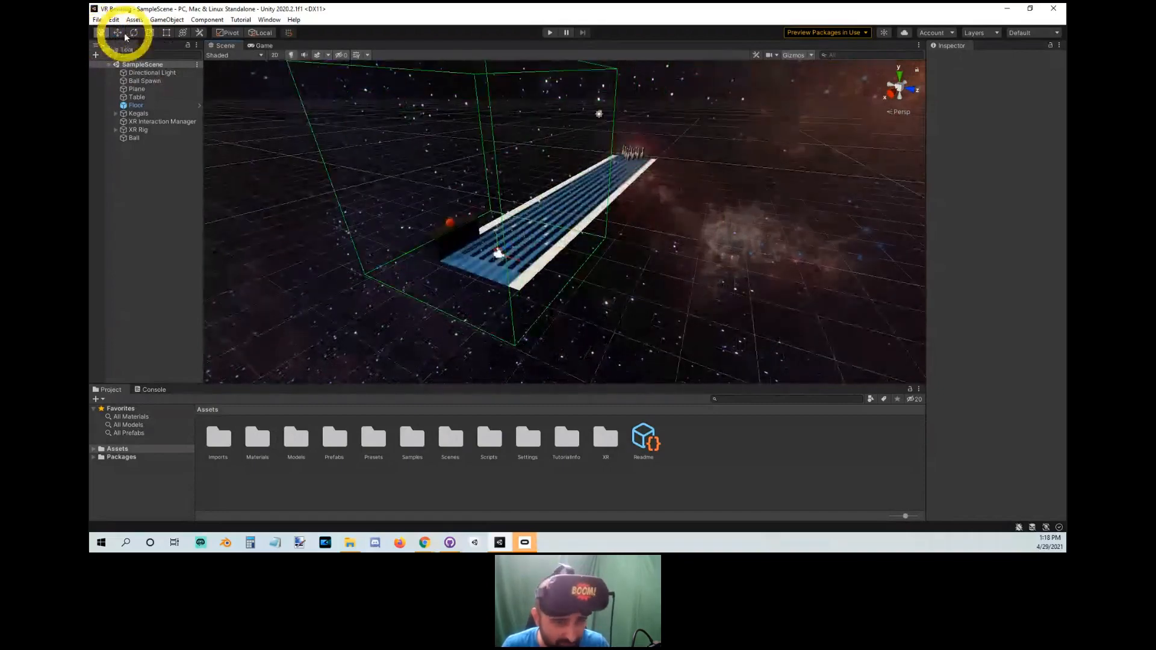
right_click_drag(524, 120, 549, 227, "alt")
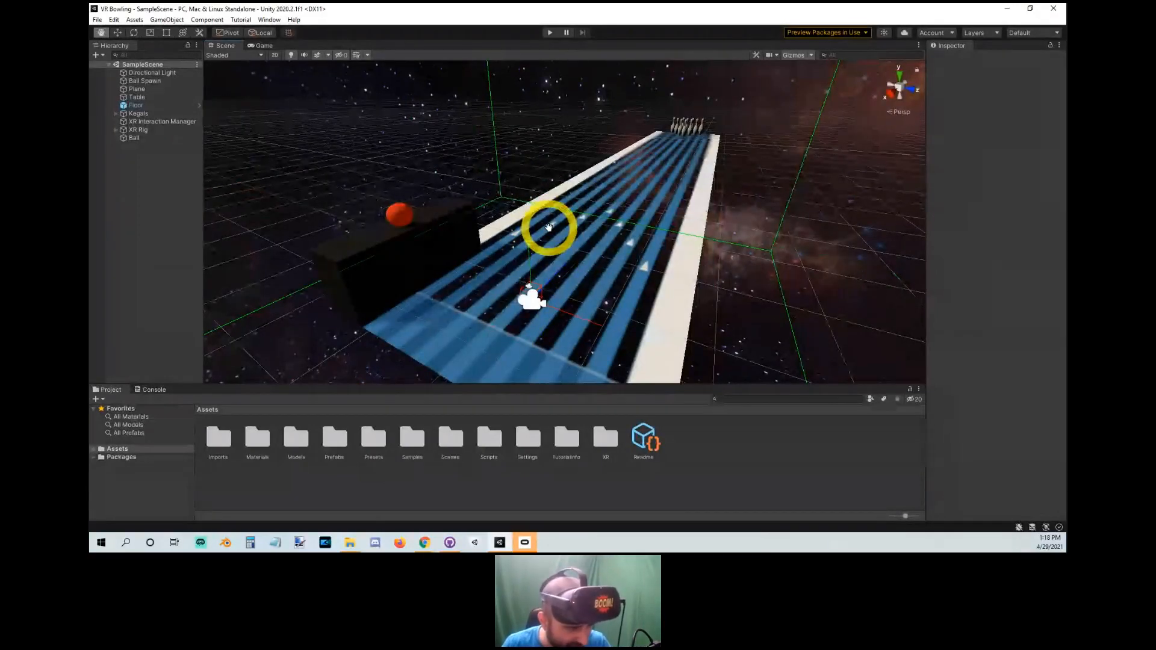
right_click_drag(548, 227, 563, 254, "alt")
middle_click_drag(563, 253, 566, 239)
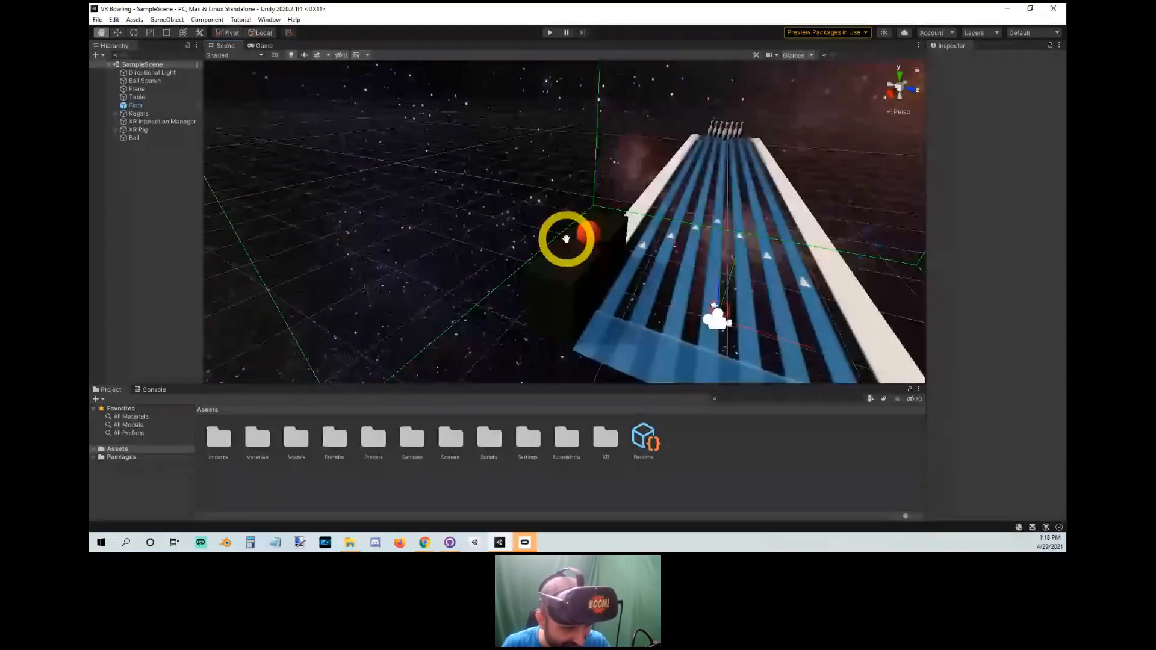
right_click_drag(566, 239, 588, 284, "alt")
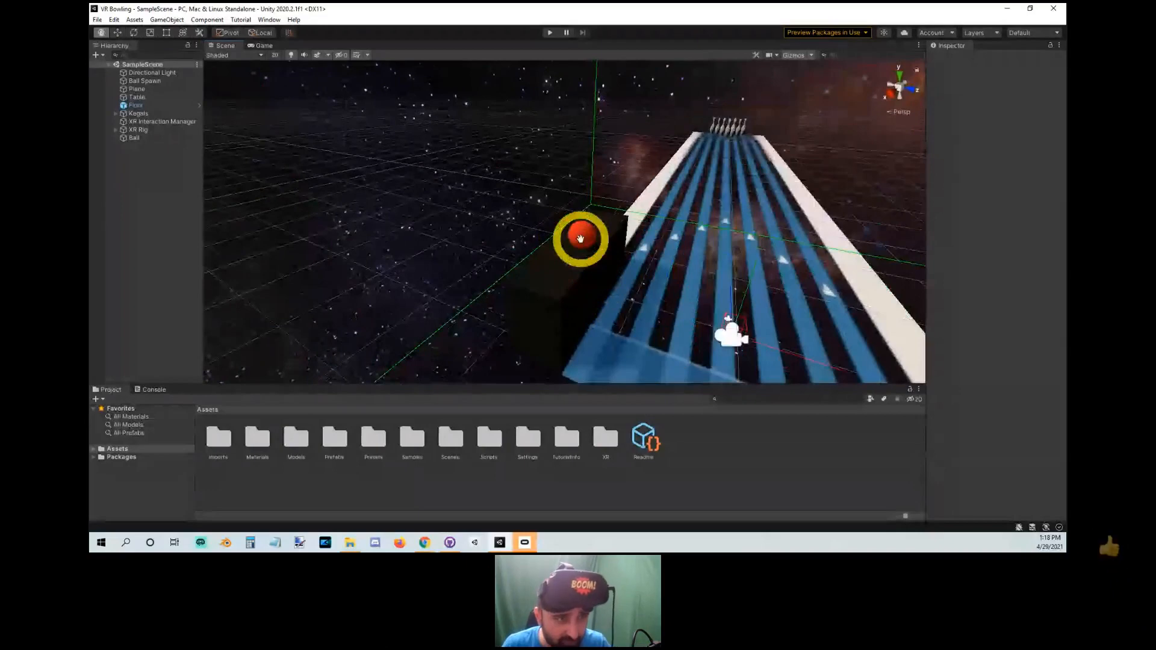
left_click_drag(584, 240, 527, 260, "alt")
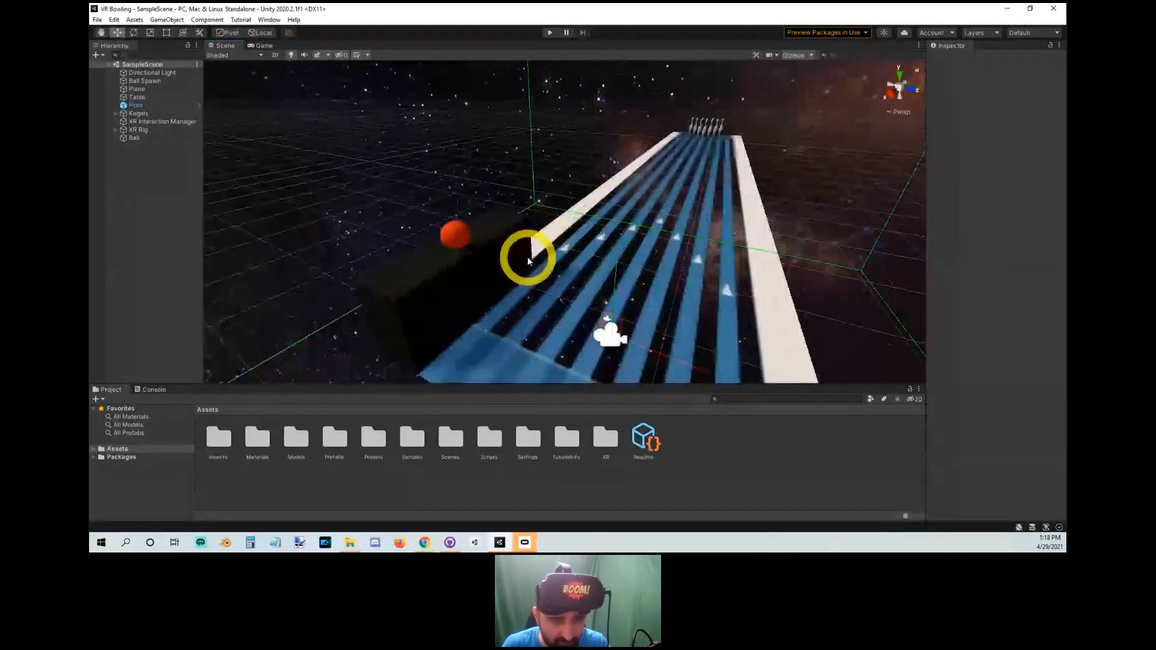
Focus the scene view on the Ball object and look at it on its table.
left_click(527, 260)
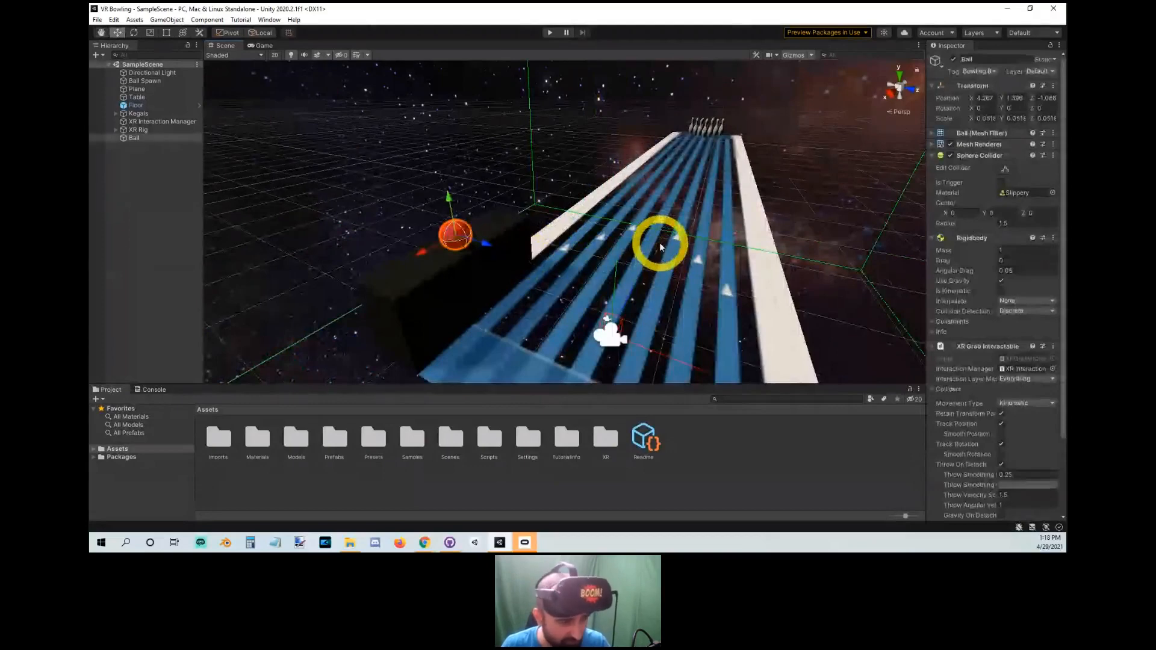
key("f")
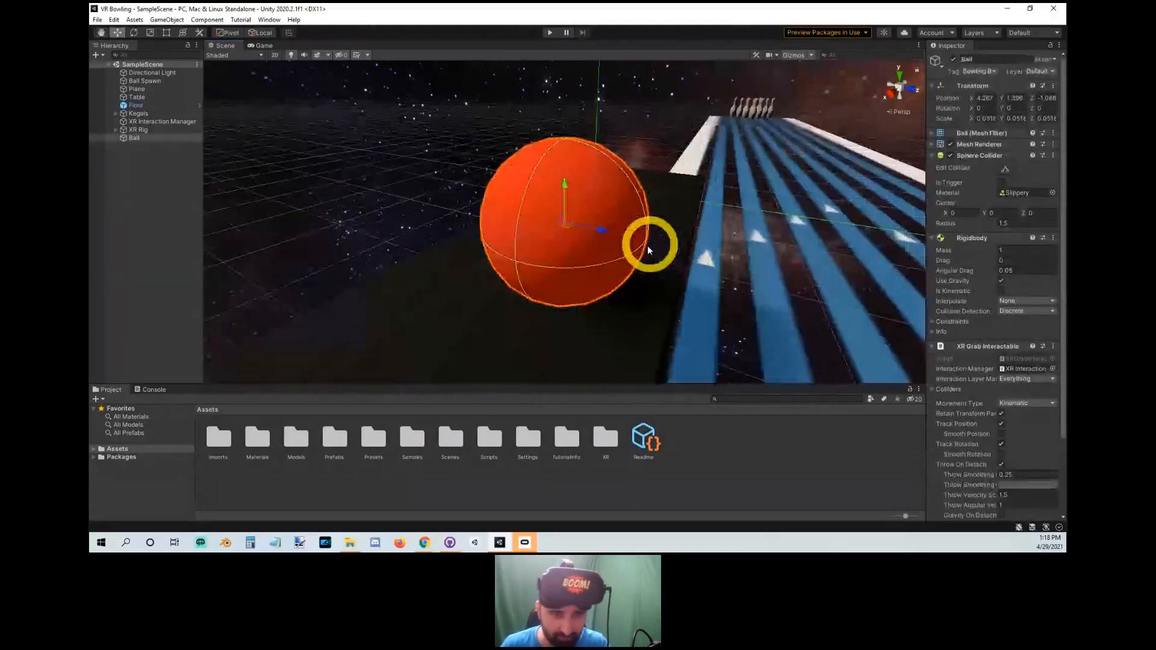
right_click_drag(600, 346, 620, 179, "alt")
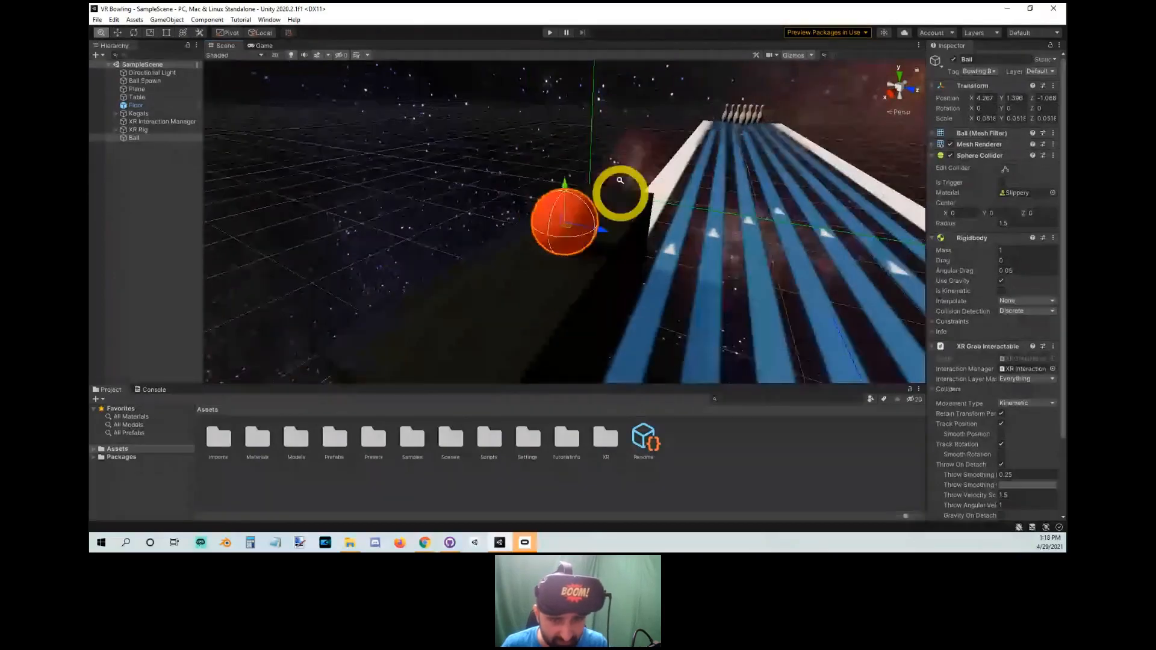
left_click_drag(620, 180, 577, 261, "alt")
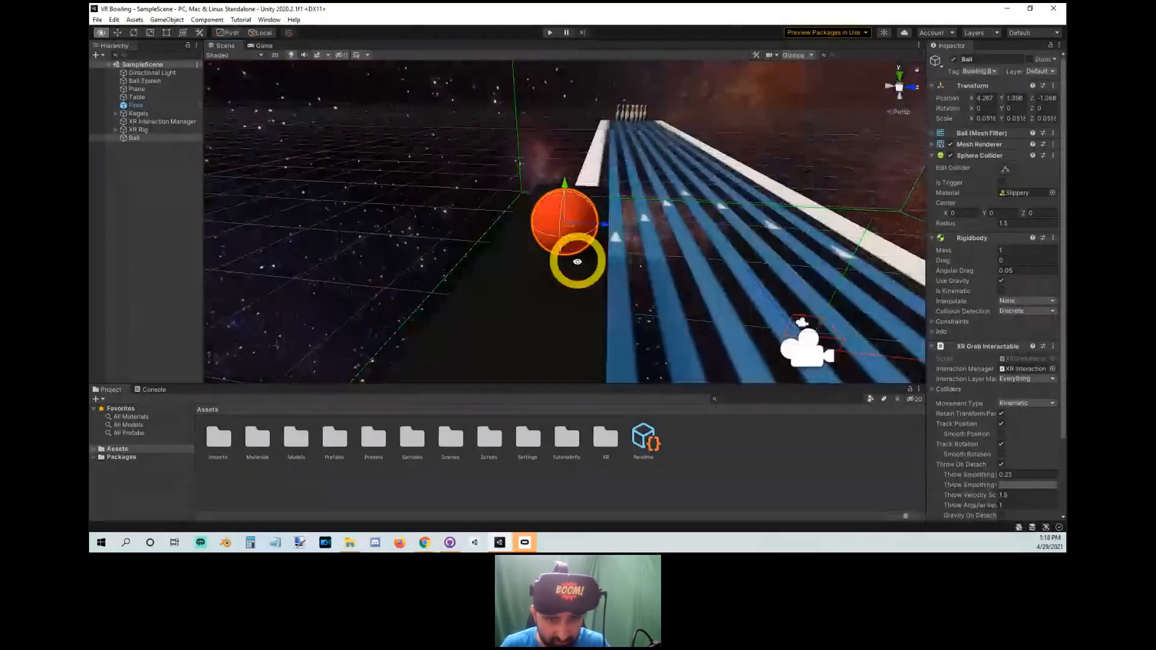
scroll(541, 269, "down", 2)
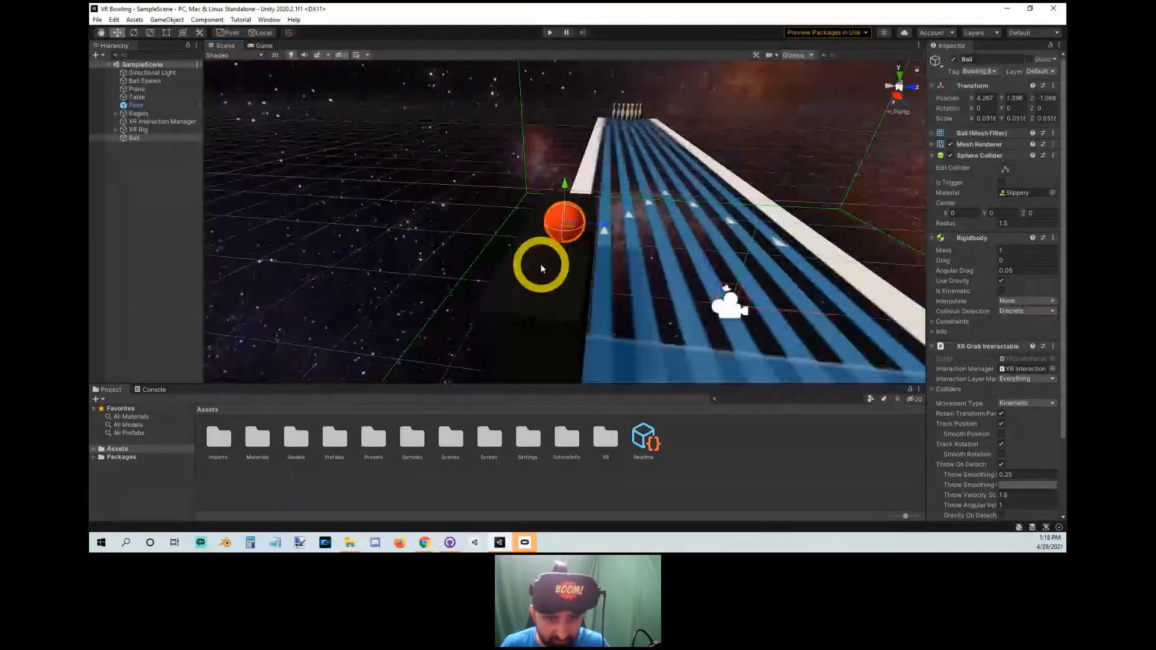
mouse_move(541, 269)
left_mouse_down("alt")
mouse_move(456, 224)
mouse_move(564, 240)
mouse_move(497, 266)
mouse_move(549, 265)
left_mouse_up("alt")
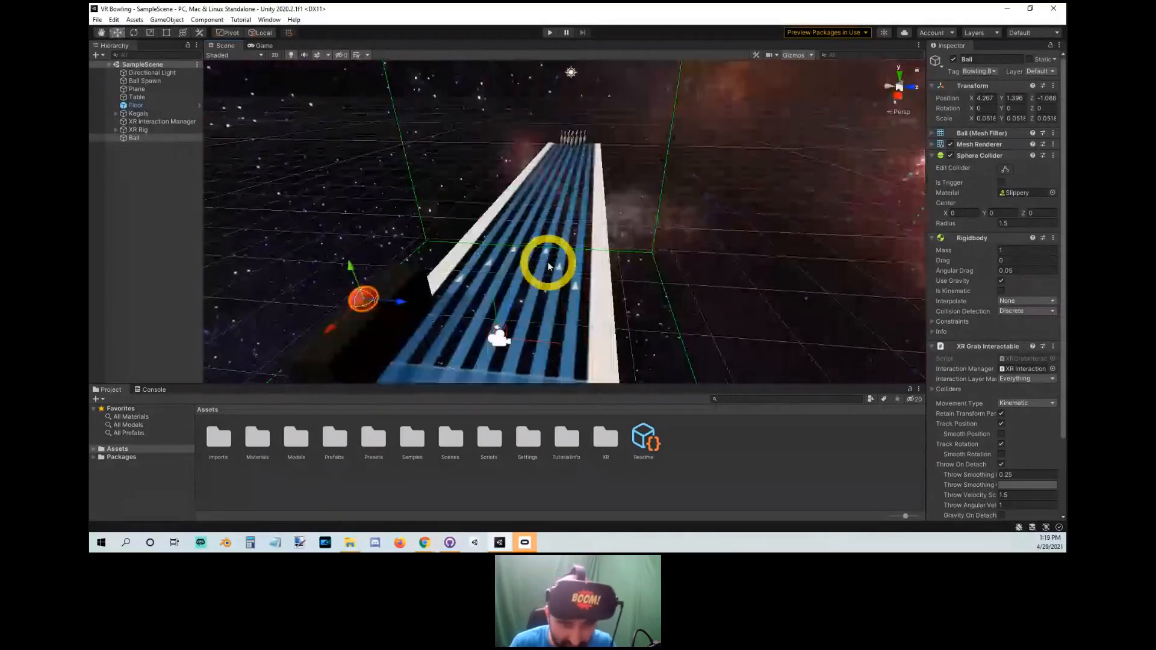
Examine the ball, its table and the start of the lane from several angles, and clear the selection.
scroll(549, 264, "down", 3)
scroll(563, 252, "up", 3)
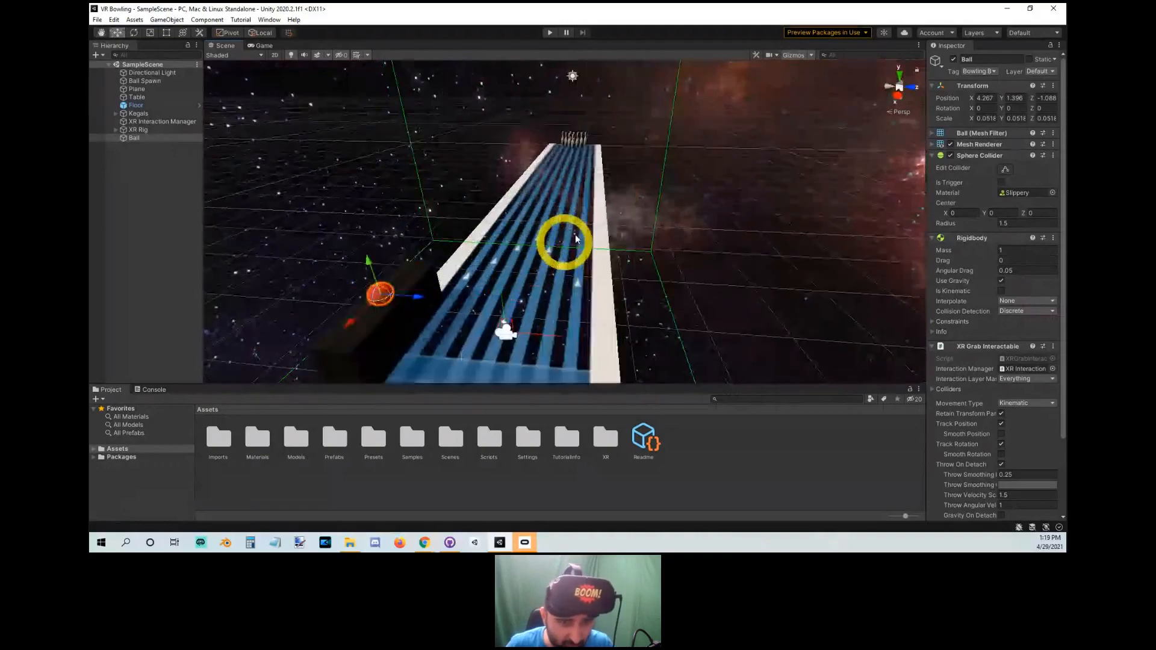
mouse_move(576, 239)
left_mouse_down("alt")
mouse_move(337, 217)
mouse_move(582, 235)
mouse_move(568, 247)
mouse_move(374, 239)
mouse_move(589, 256)
left_mouse_up("alt")
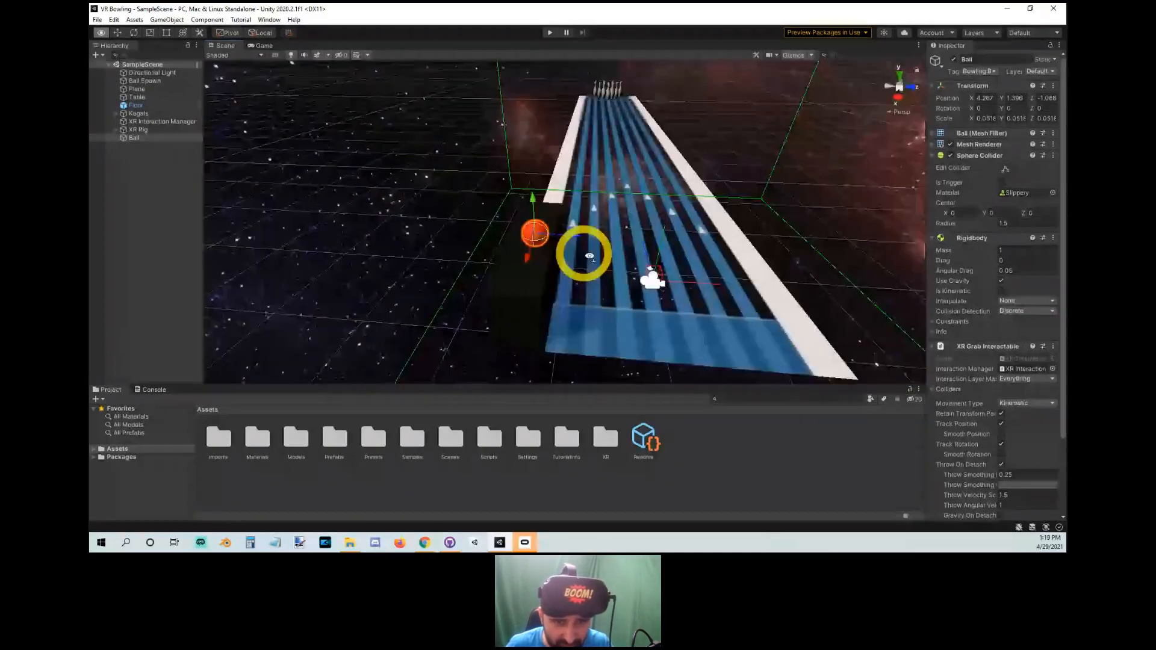
left_click_drag(590, 256, 455, 190, "alt")
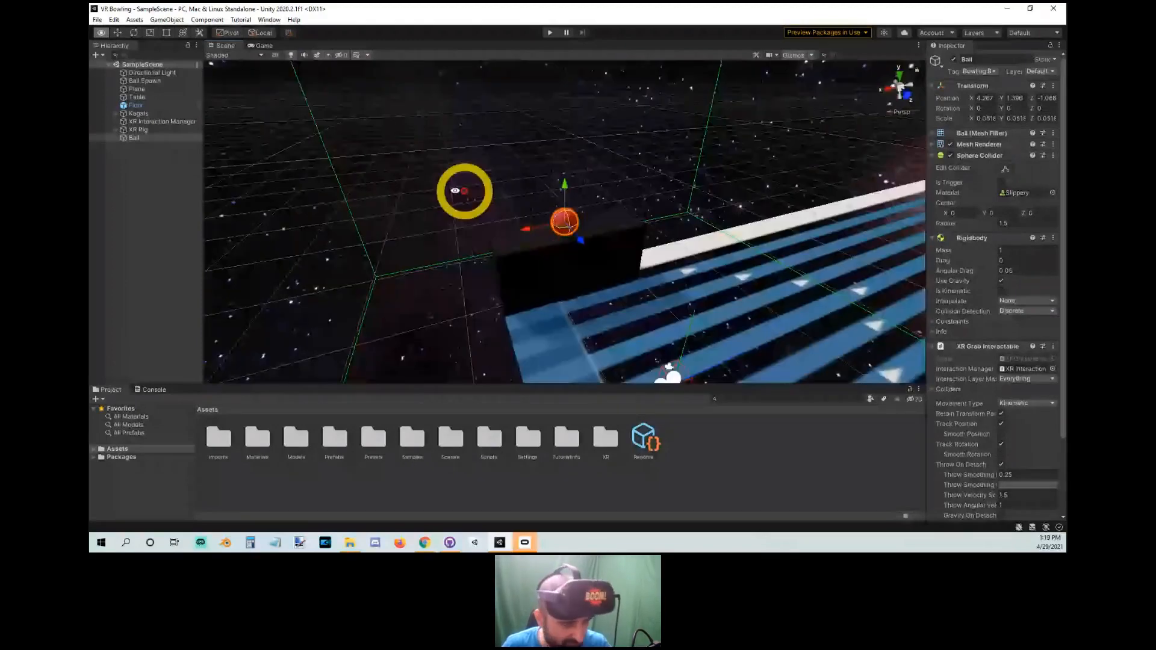
left_click_drag(455, 191, 626, 330, "alt")
right_click_drag(626, 331, 644, 321, "alt")
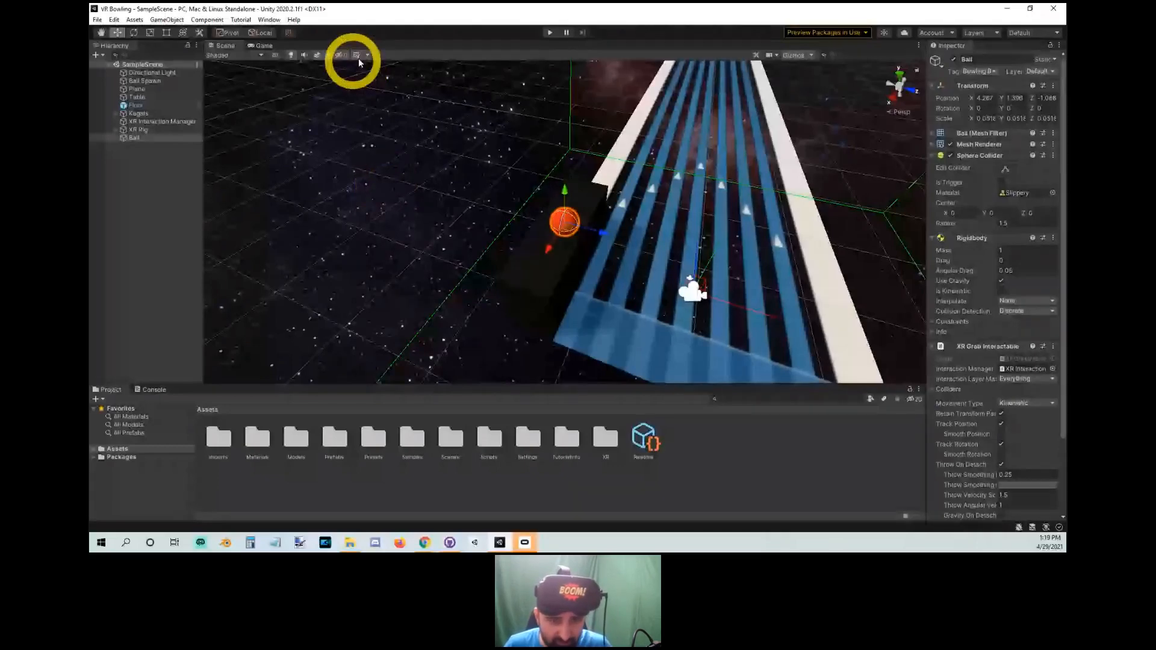
right_click_drag(602, 298, 622, 280)
middle_click_drag(622, 279, 565, 269)
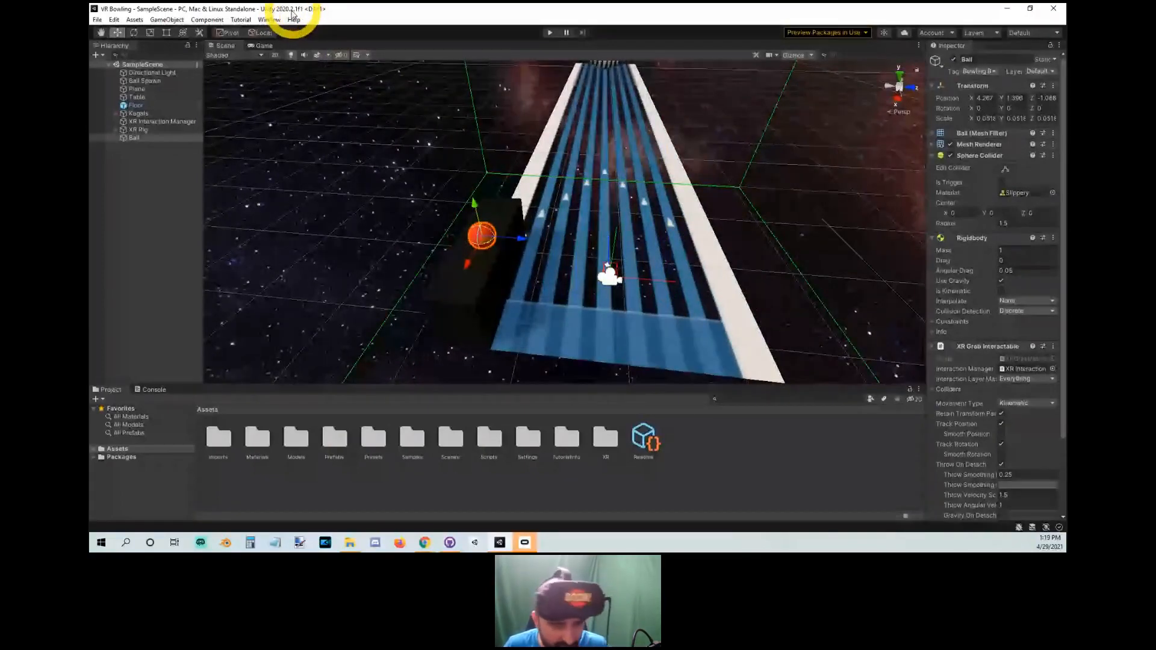
middle_click_drag(602, 305, 604, 281)
right_click_drag(605, 281, 569, 265)
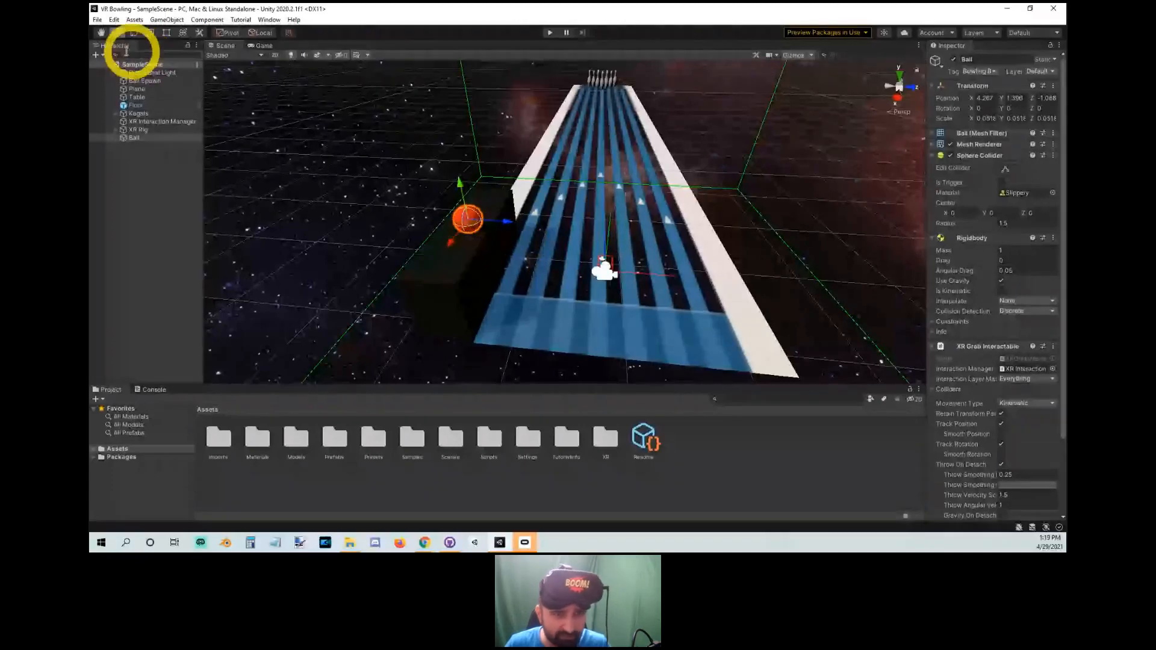
left_click(555, 263)
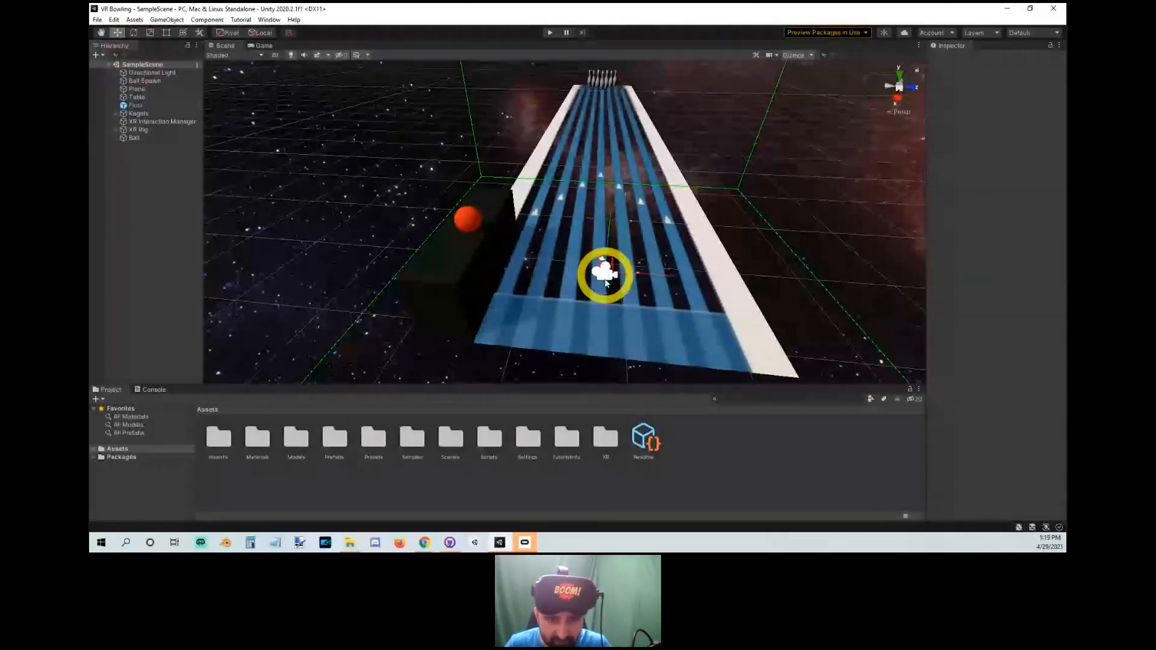
Select the ball on the table beside the lane and focus the scene view on it.
left_click(605, 277)
left_click(687, 256)
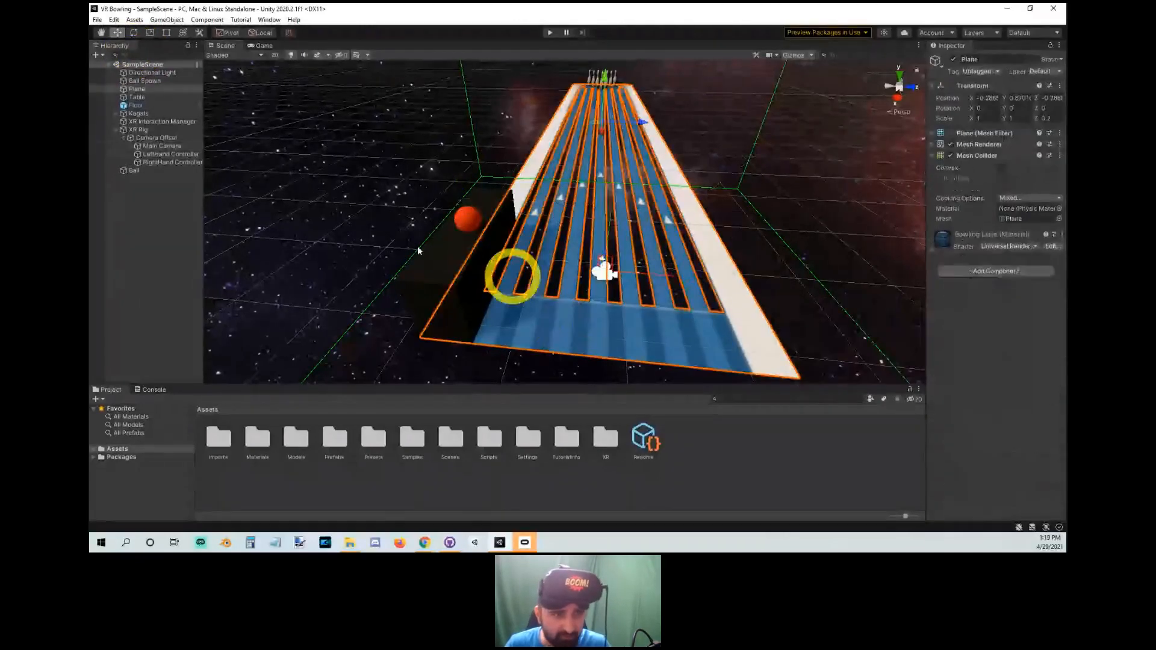
left_click(472, 224)
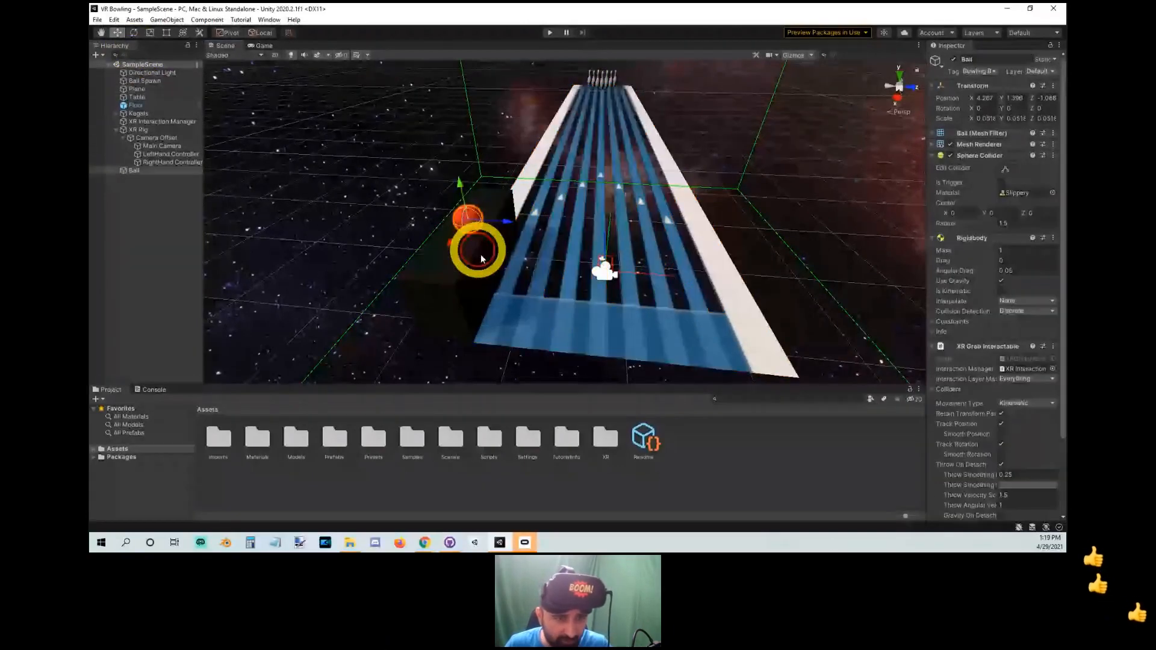
left_click_drag(478, 245, 451, 176, "alt")
key("f")
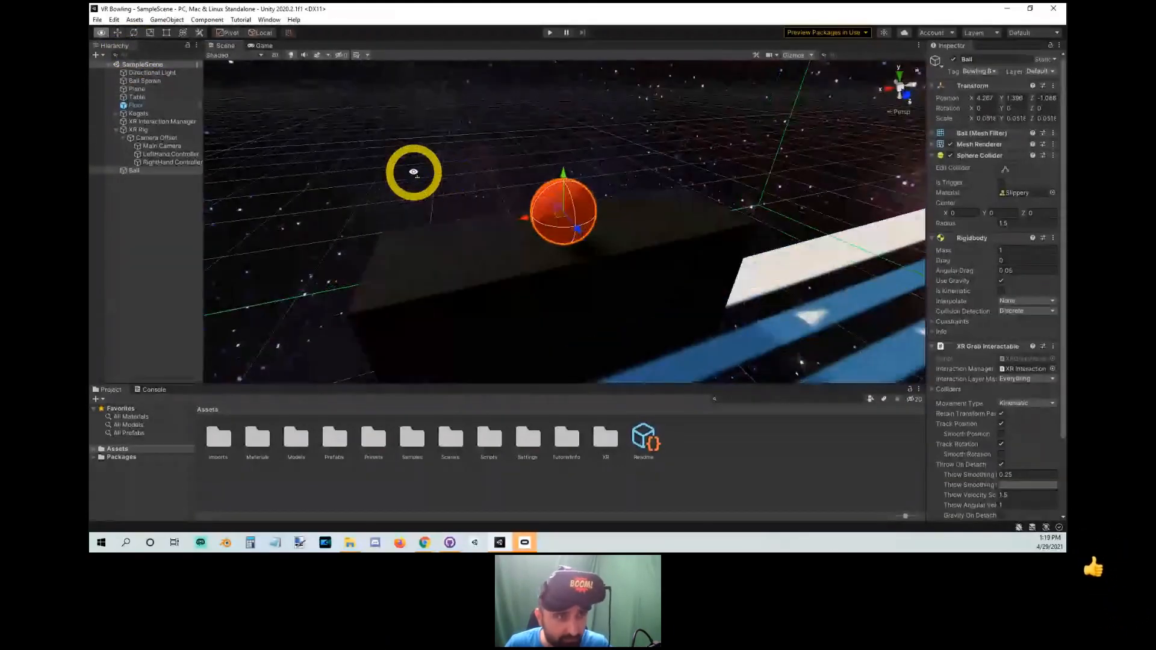
Go through the Move, Scale, Rect, combined Transform and custom editor tools on the ball, and return to the Move tool.
left_click(119, 33)
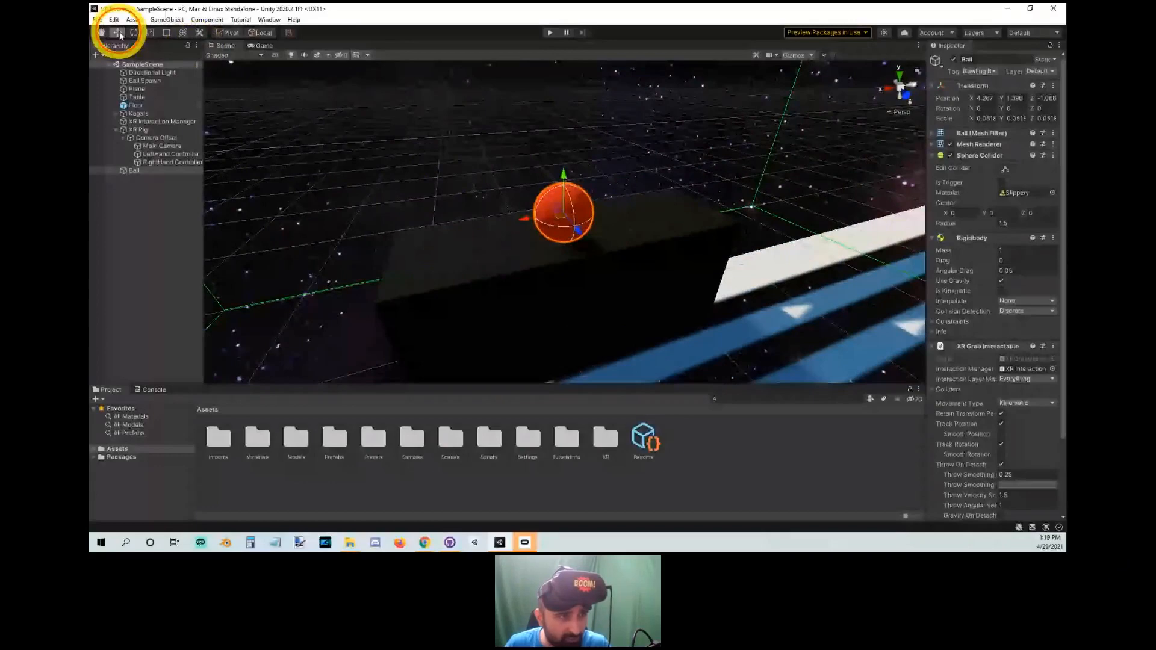
left_click(151, 35)
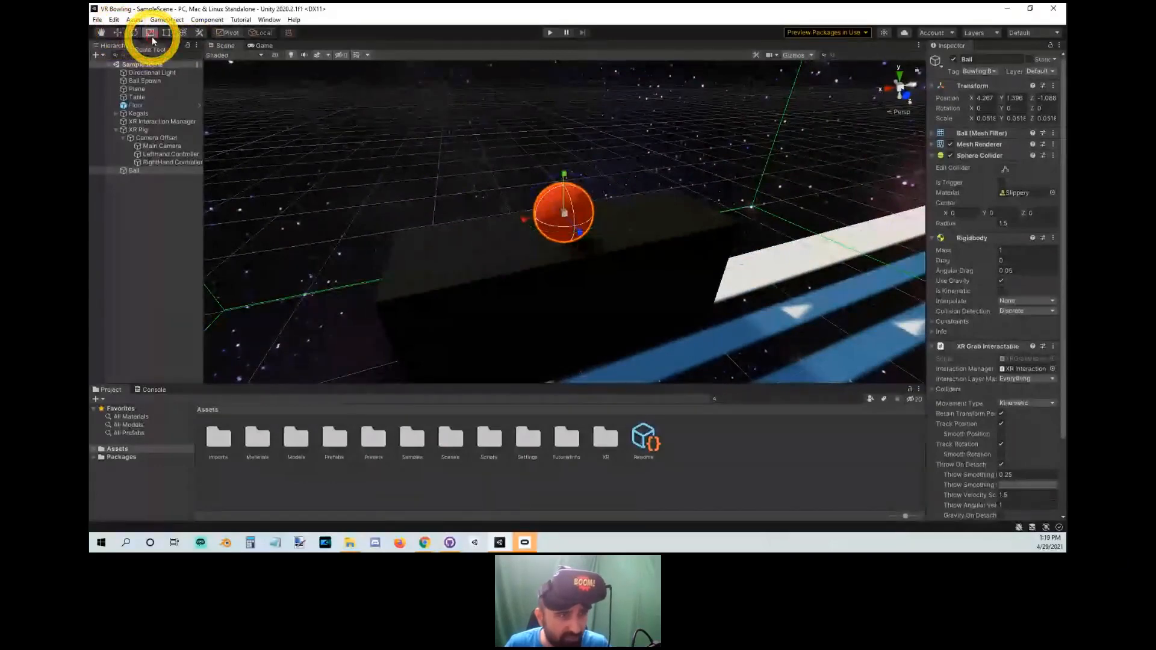
left_click(168, 33)
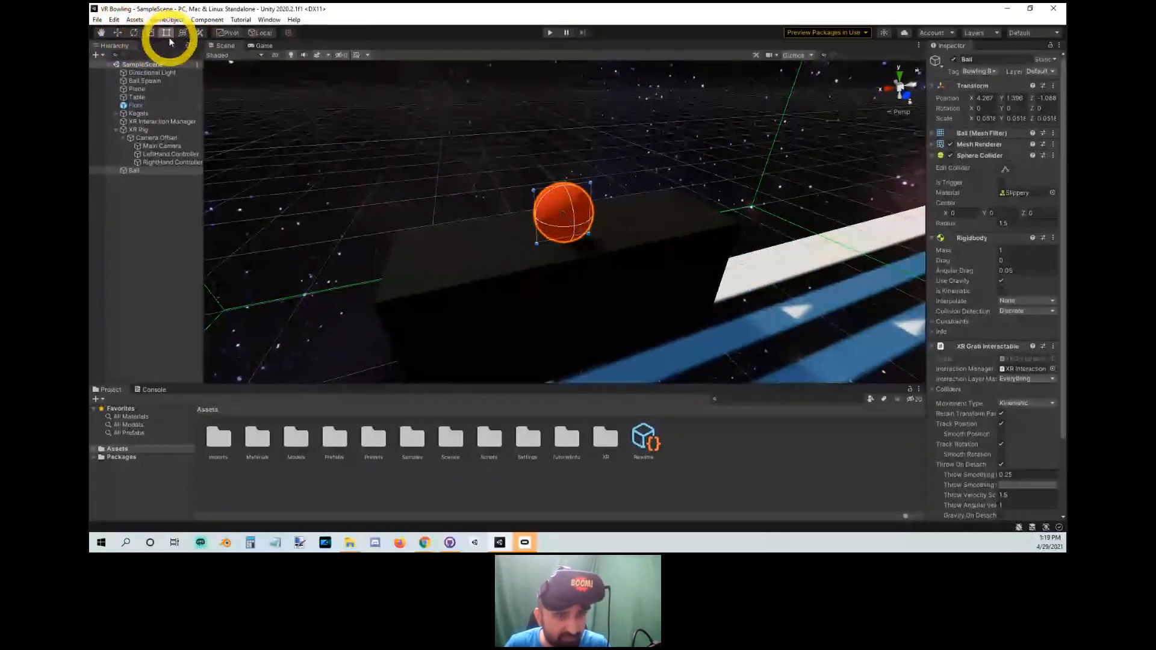
left_click(183, 34)
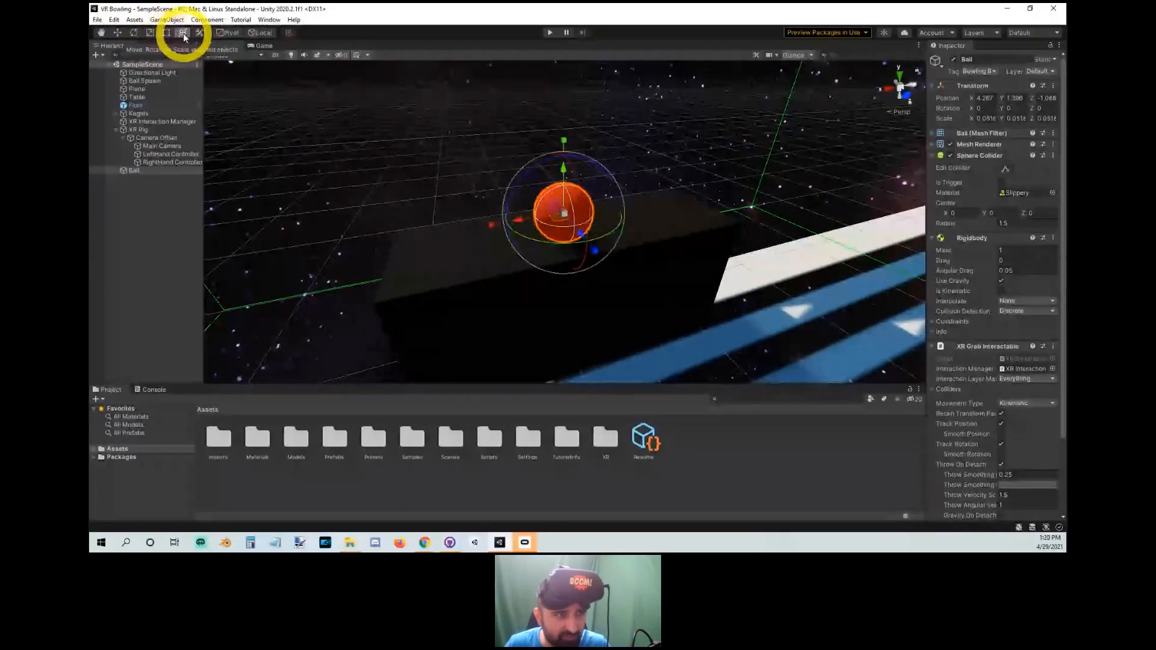
left_click(201, 34)
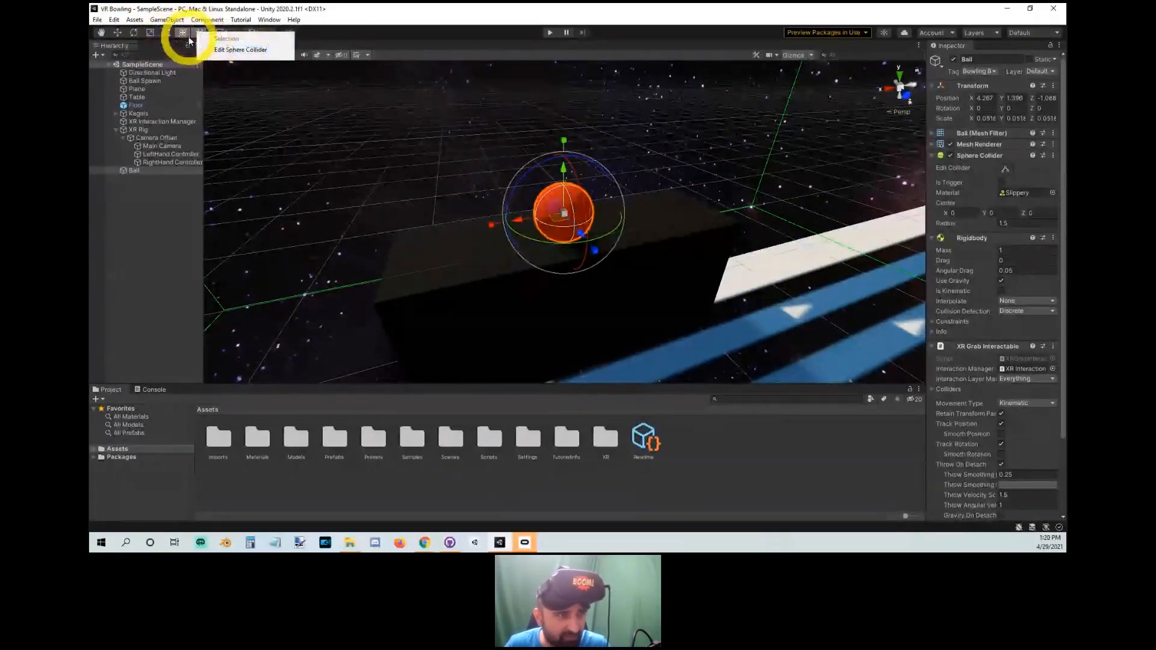
left_click(131, 37)
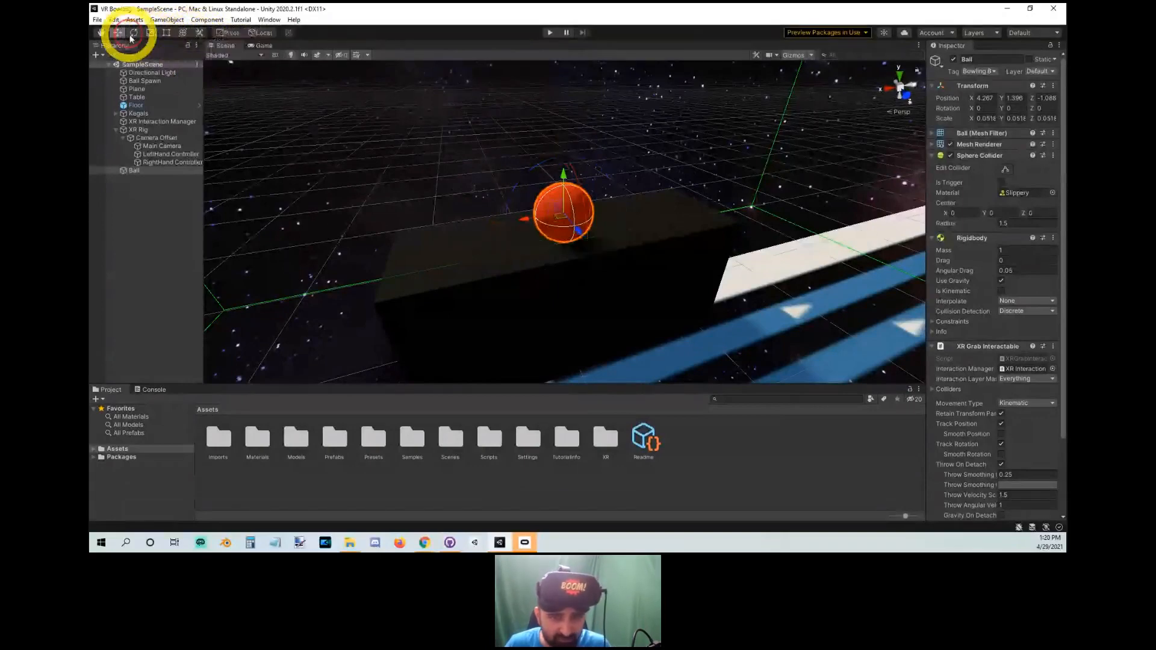
Try moving the ball along the X axis to about 4.247, and undo the move.
key("alt")
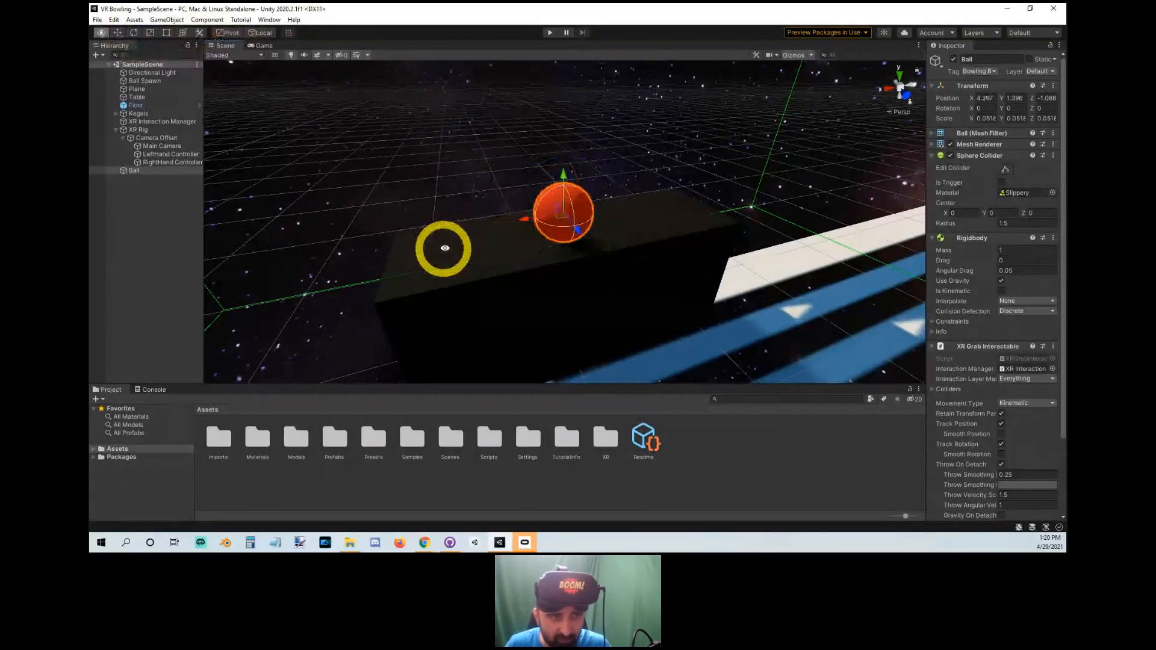
left_click_drag(445, 247, 526, 295, "alt")
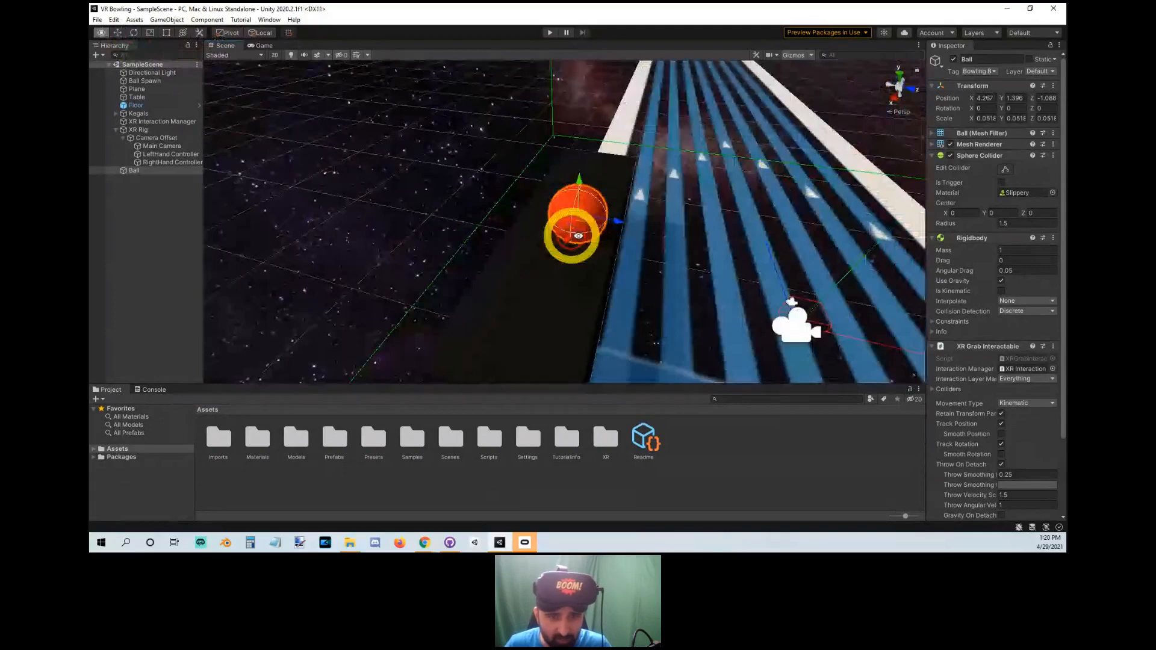
left_click_drag(572, 151, 507, 225, "alt")
right_click_drag(506, 227, 554, 306, "alt")
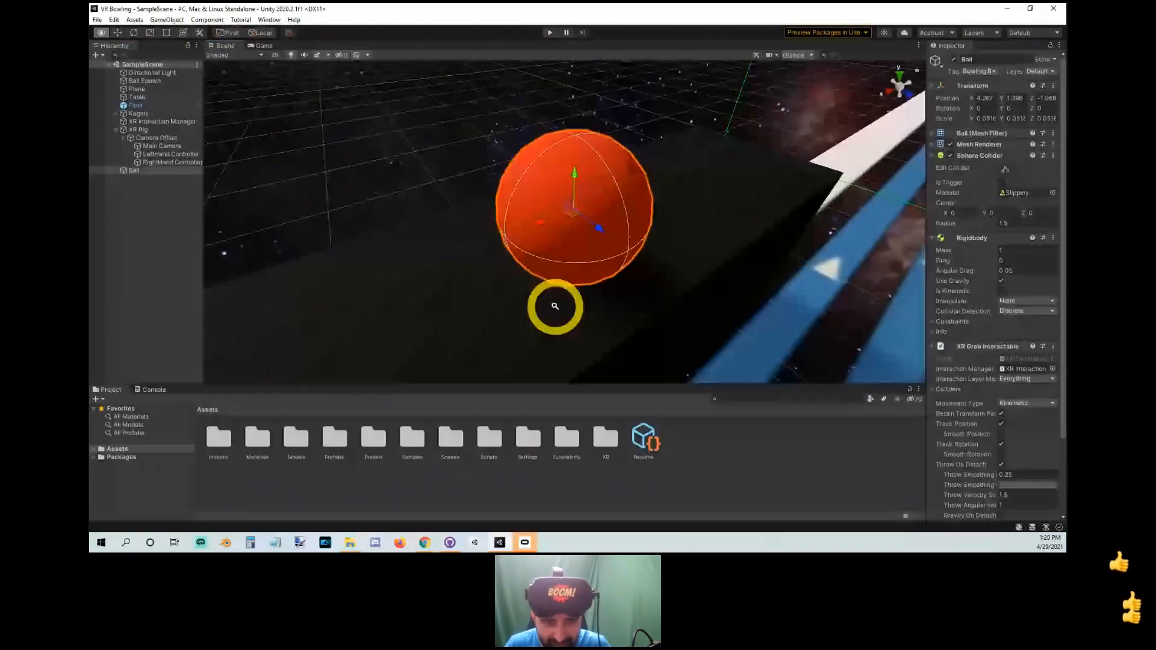
left_click_drag(555, 305, 619, 208, "alt")
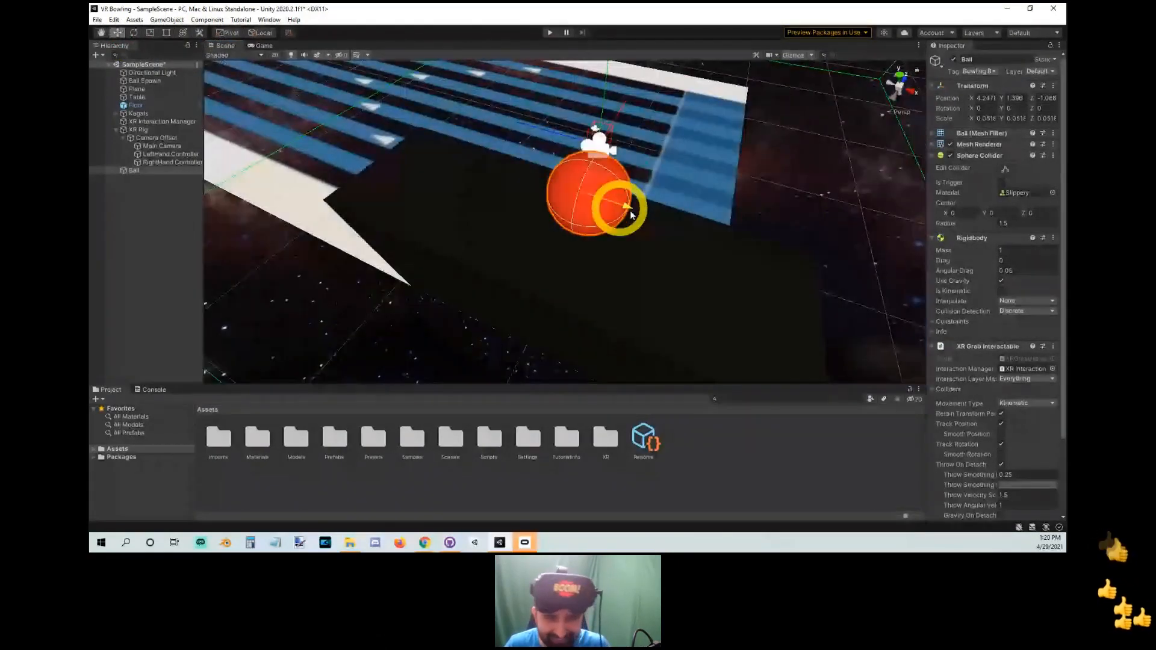
key("ctrl+z")
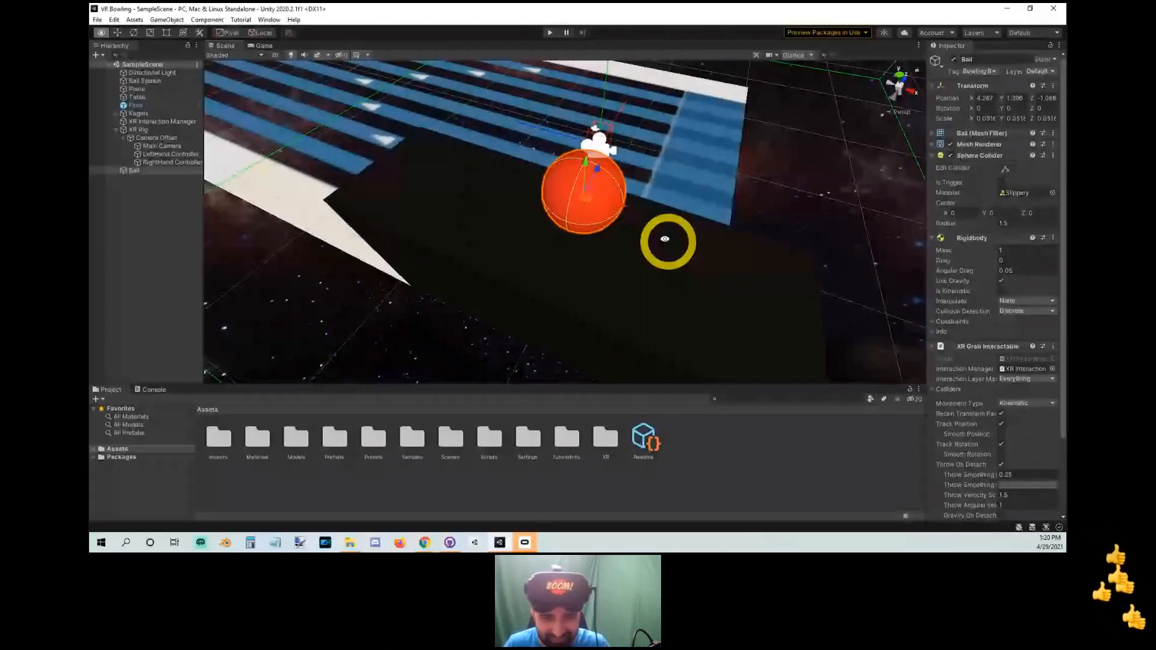
Try raising the ball above the table to a Y position of about 1.47, and undo the lift.
left_click_drag(665, 239, 548, 265, "alt")
key("ctrl+z")
left_click_drag(554, 197, 547, 125)
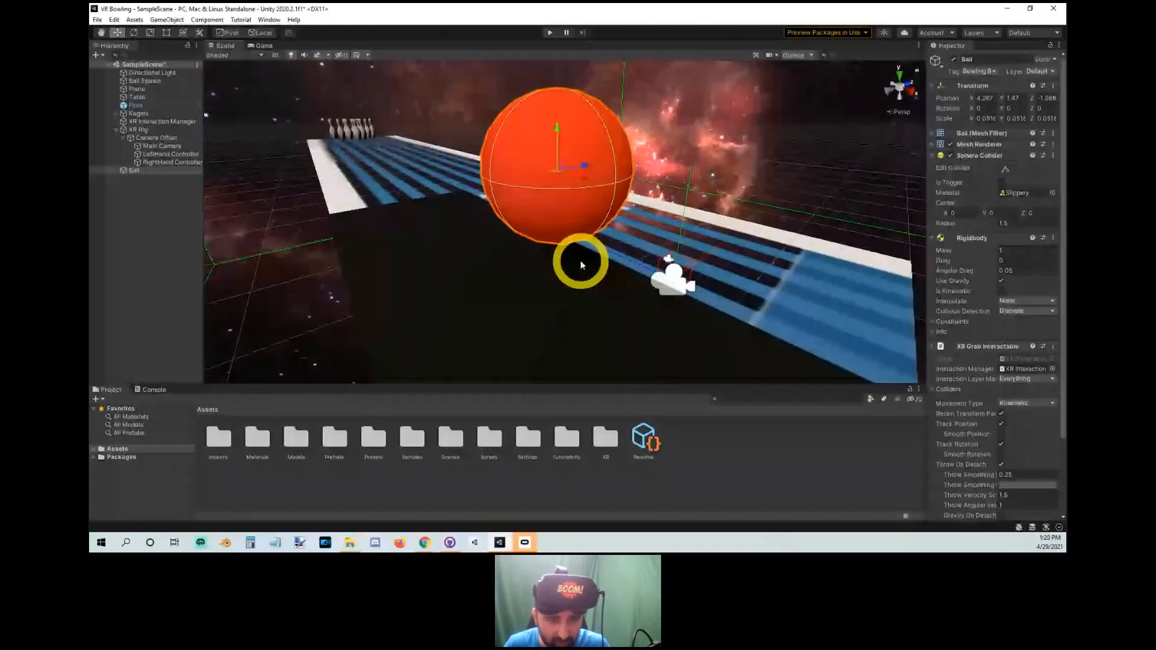
key("ctrl+z")
left_click_drag(580, 260, 513, 302, "alt")
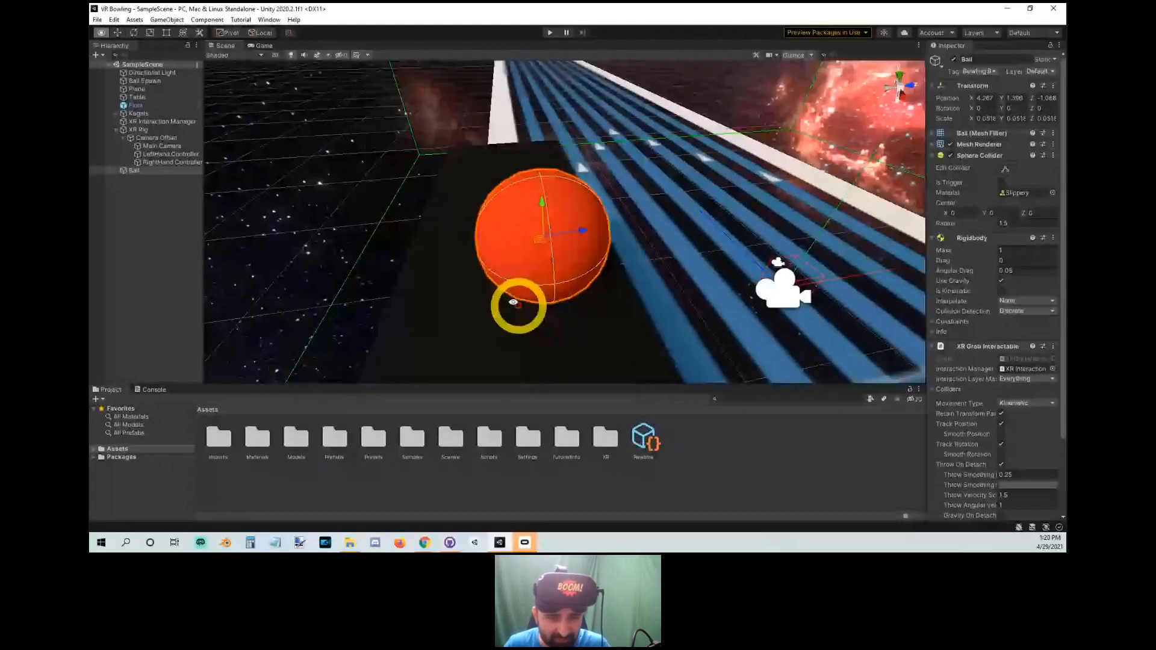
Try rotating the ball about 77 degrees around the Z axis, and undo the rotation.
left_click_drag(512, 302, 551, 279, "alt")
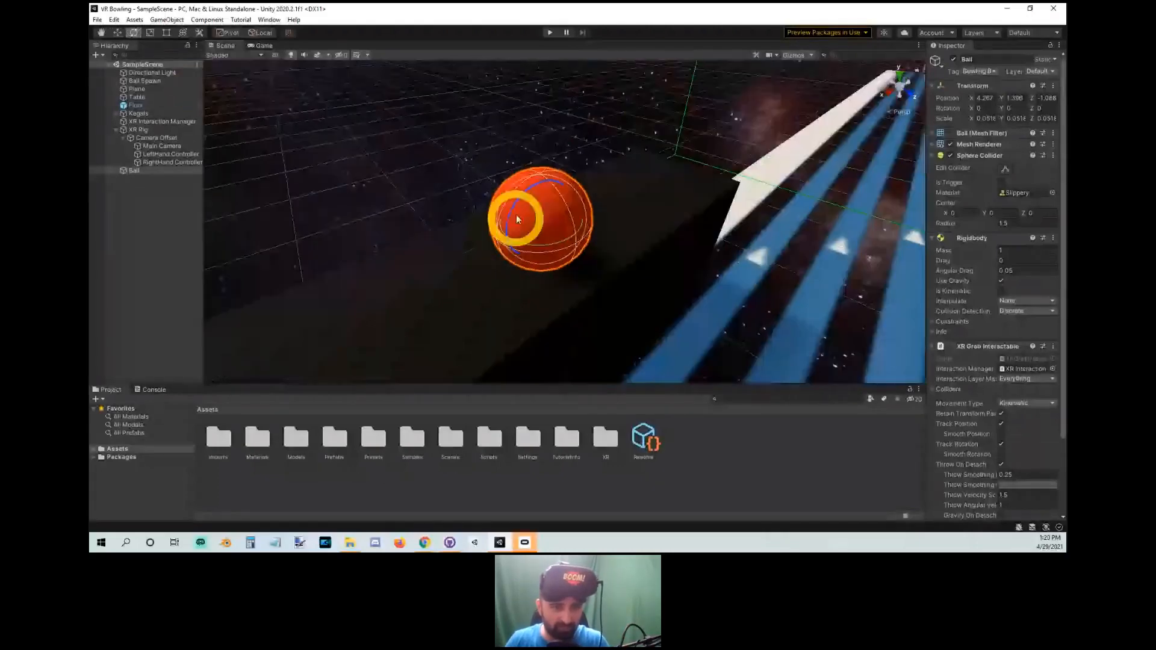
left_click_drag(517, 219, 539, 218)
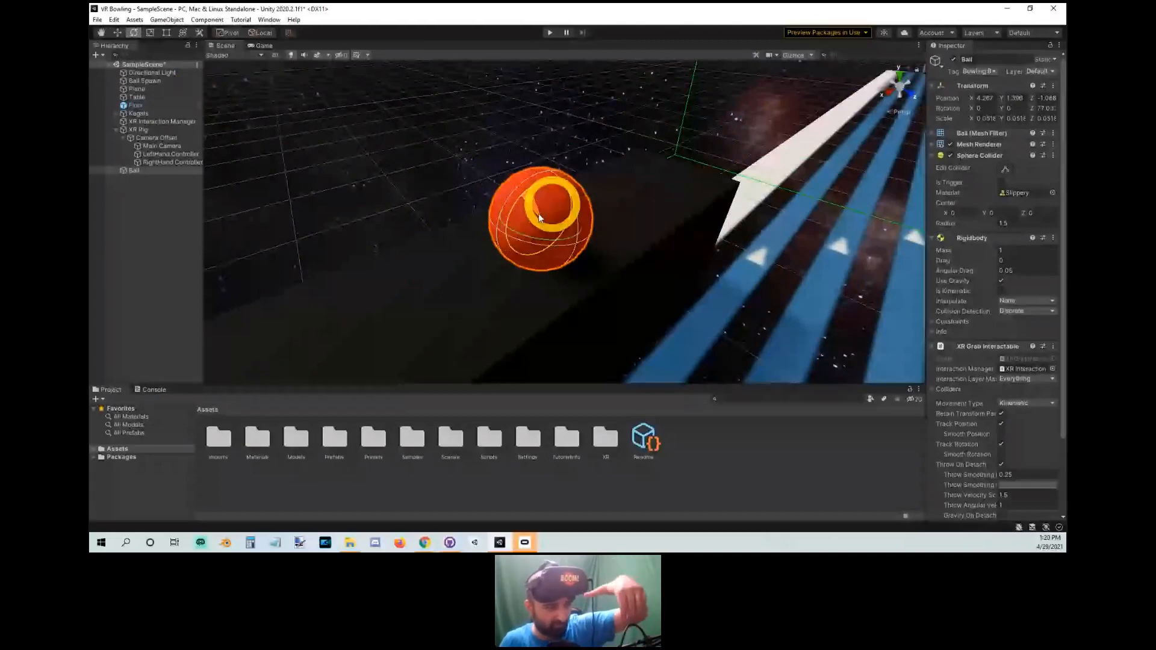
key("ctrl+z")
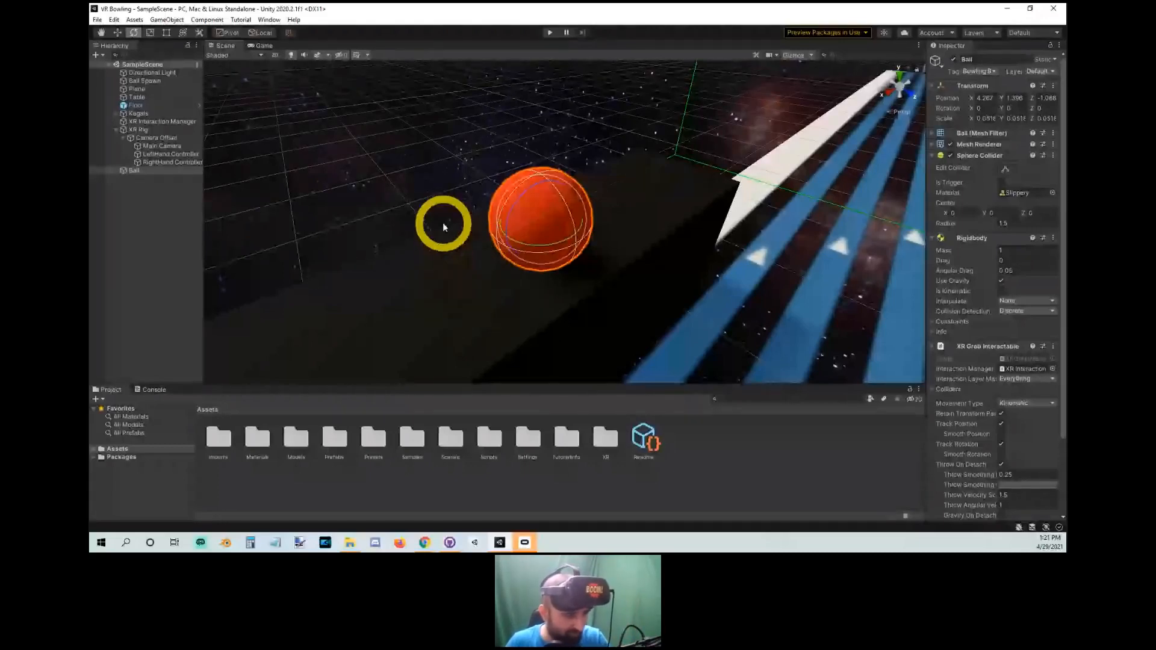
Try moving the ball toward the lane along the Z axis to about -1.072, and undo the move.
mouse_move(421, 302)
right_mouse_down("alt")
mouse_move(444, 270)
mouse_move(424, 298)
right_mouse_up("alt")
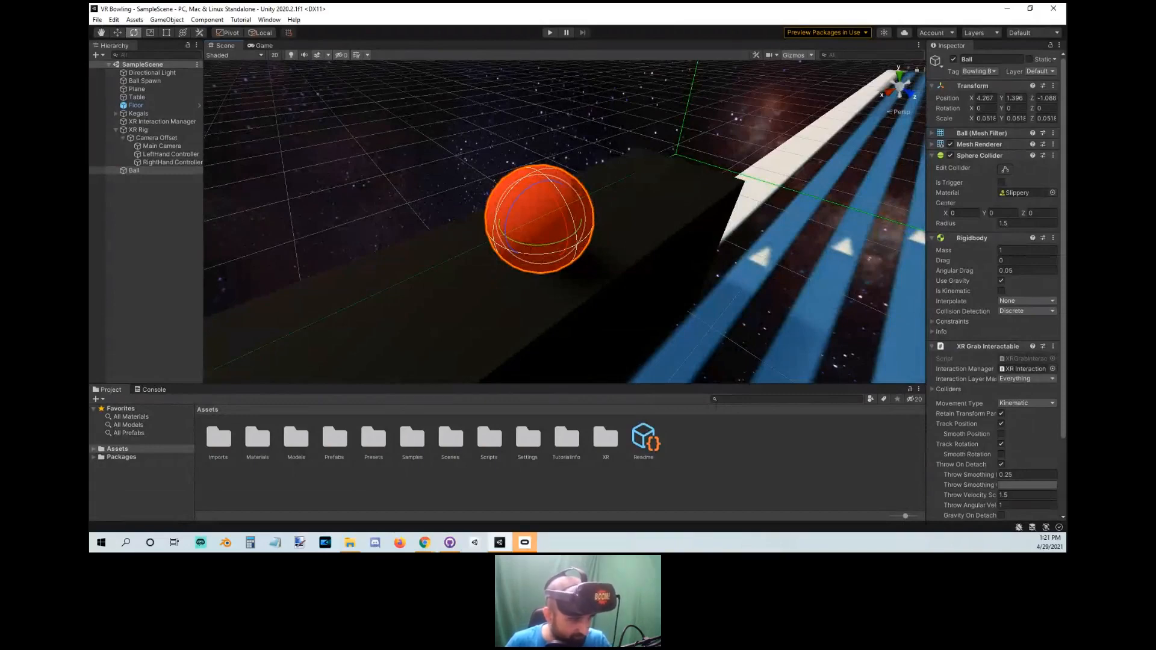
right_click_drag(530, 334, 533, 337, "alt")
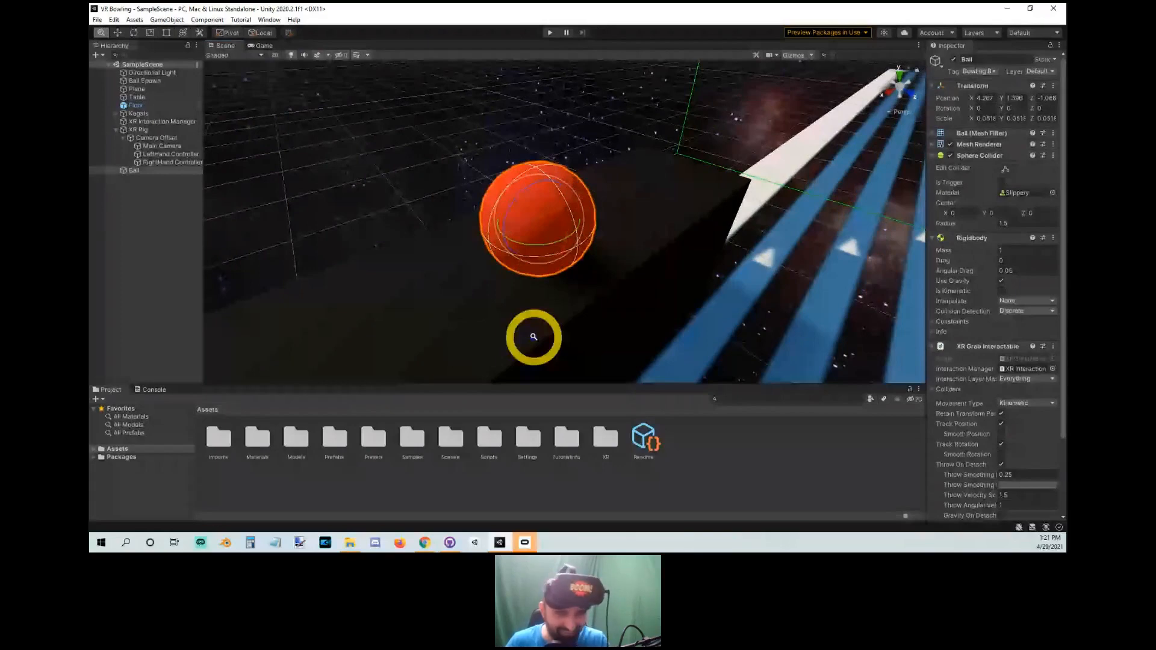
middle_click_drag(534, 336, 516, 225)
right_click_drag(516, 225, 618, 249, "alt")
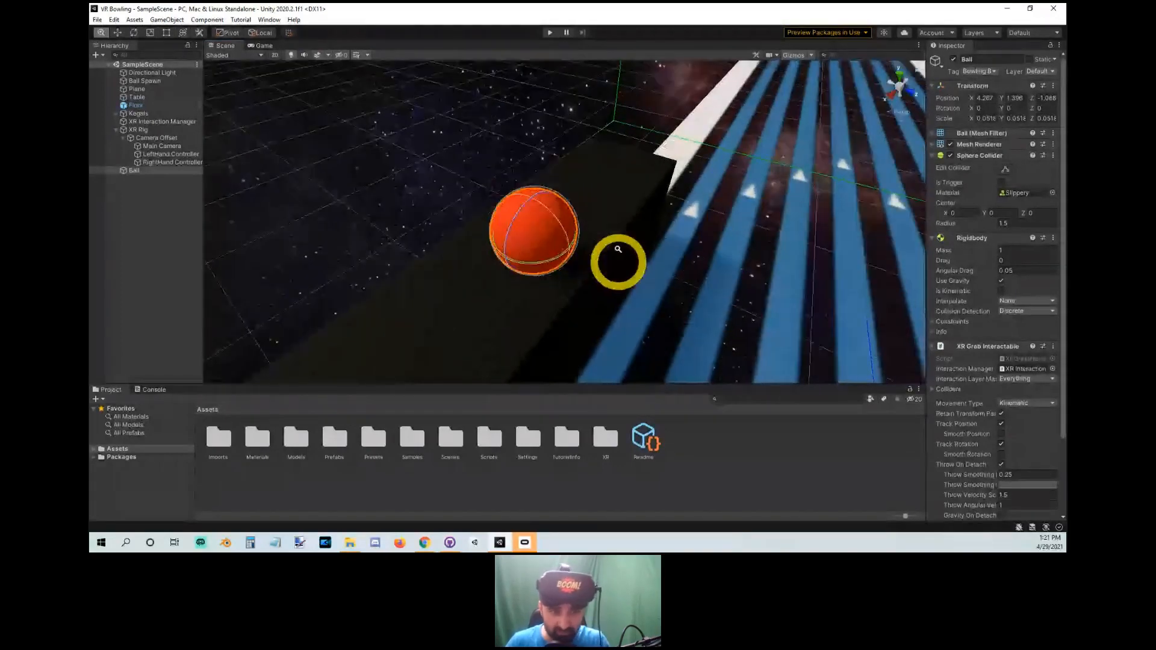
left_click_drag(618, 249, 585, 231, "alt")
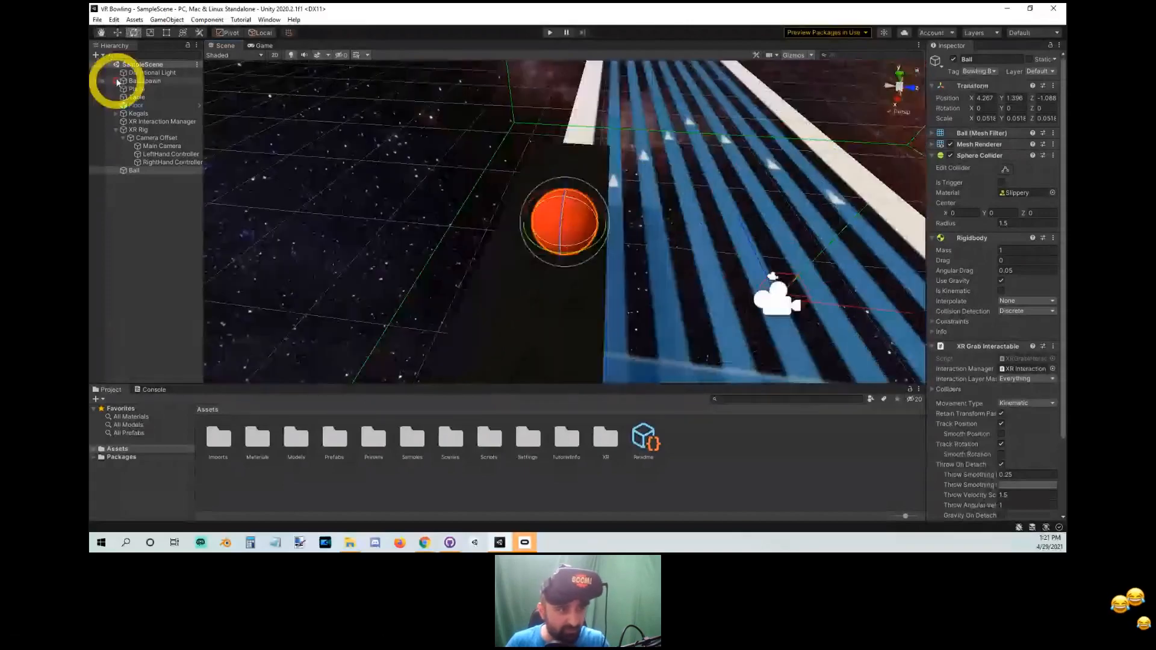
left_click(118, 33)
left_click_drag(650, 211, 555, 208, "alt")
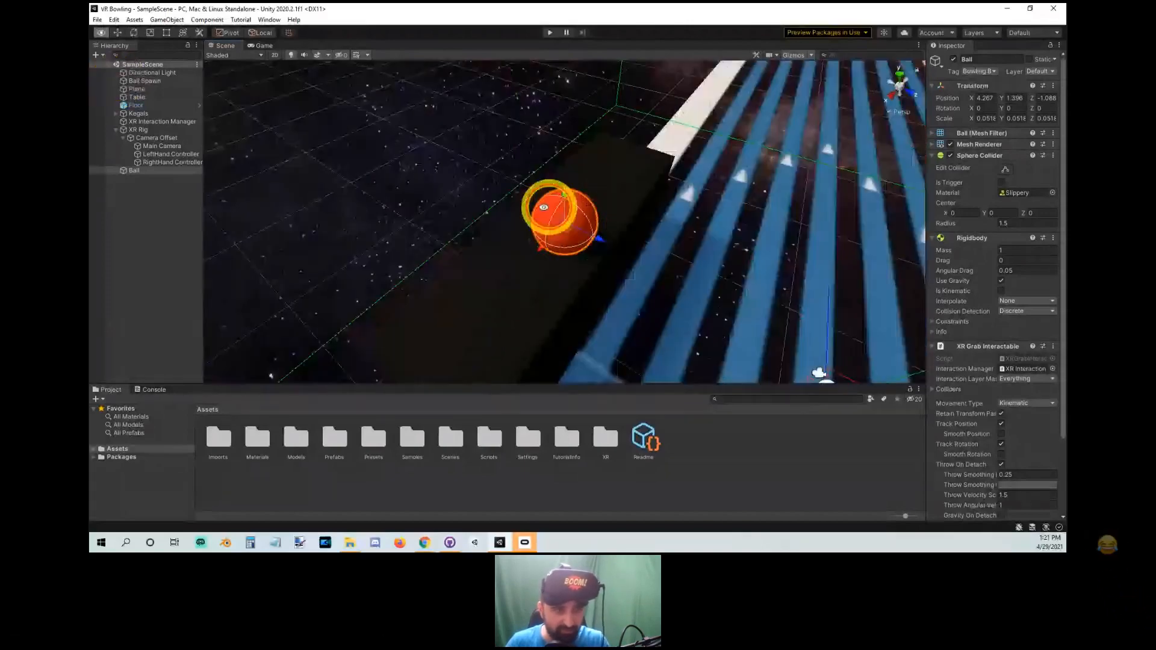
left_click_drag(598, 240, 605, 242)
left_click(652, 249)
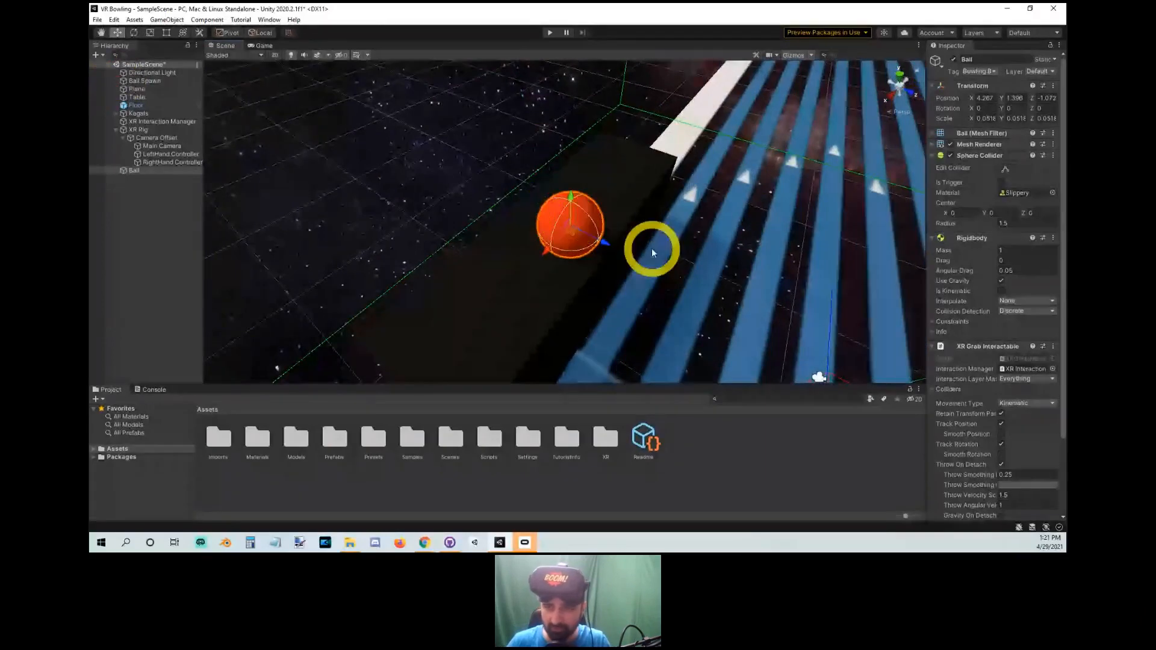
key("ctrl+z")
Review the ball's X, Y and Z position values and compare them with its placement on the table.
left_click(990, 96)
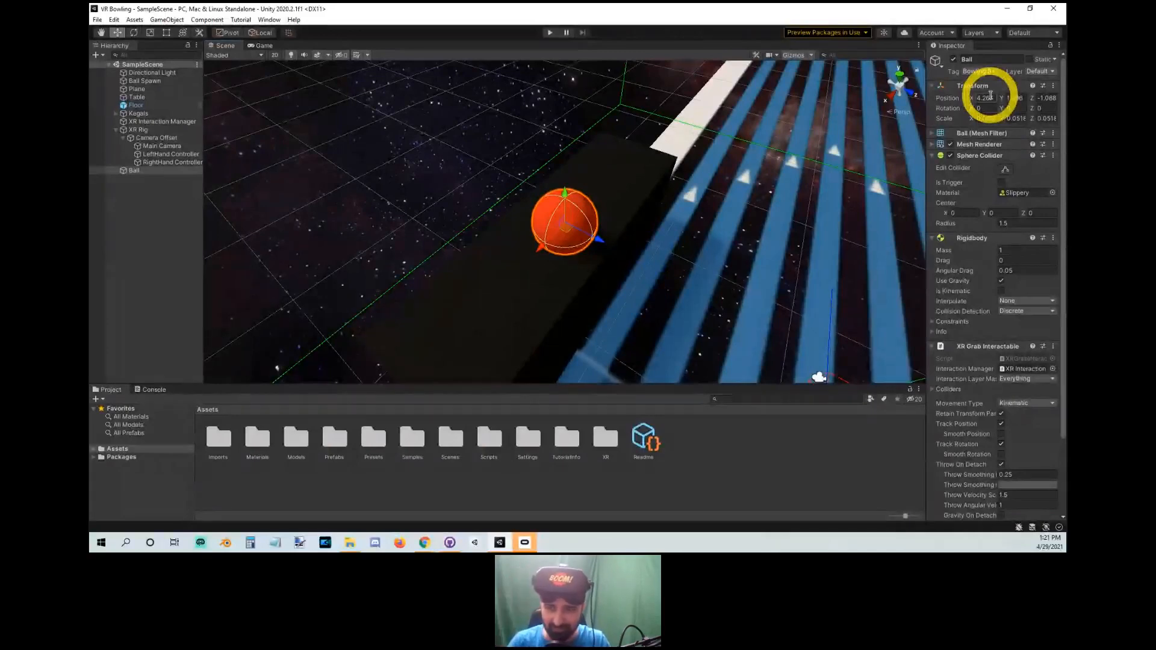
left_click_drag(640, 227, 602, 294, "alt")
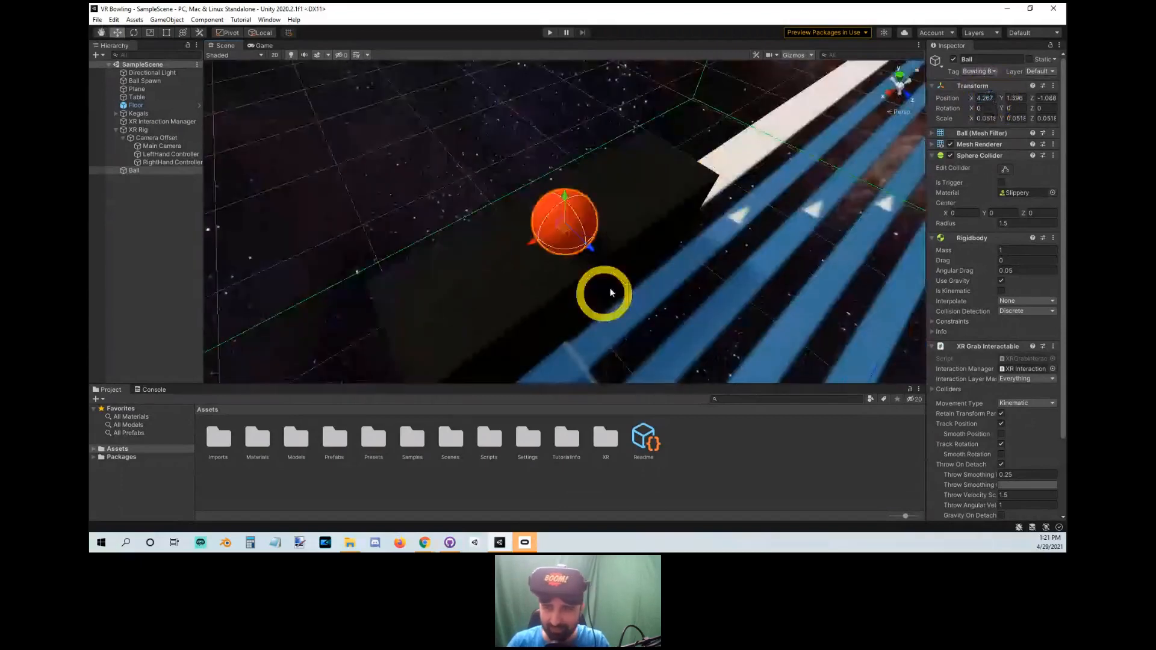
left_click(991, 98)
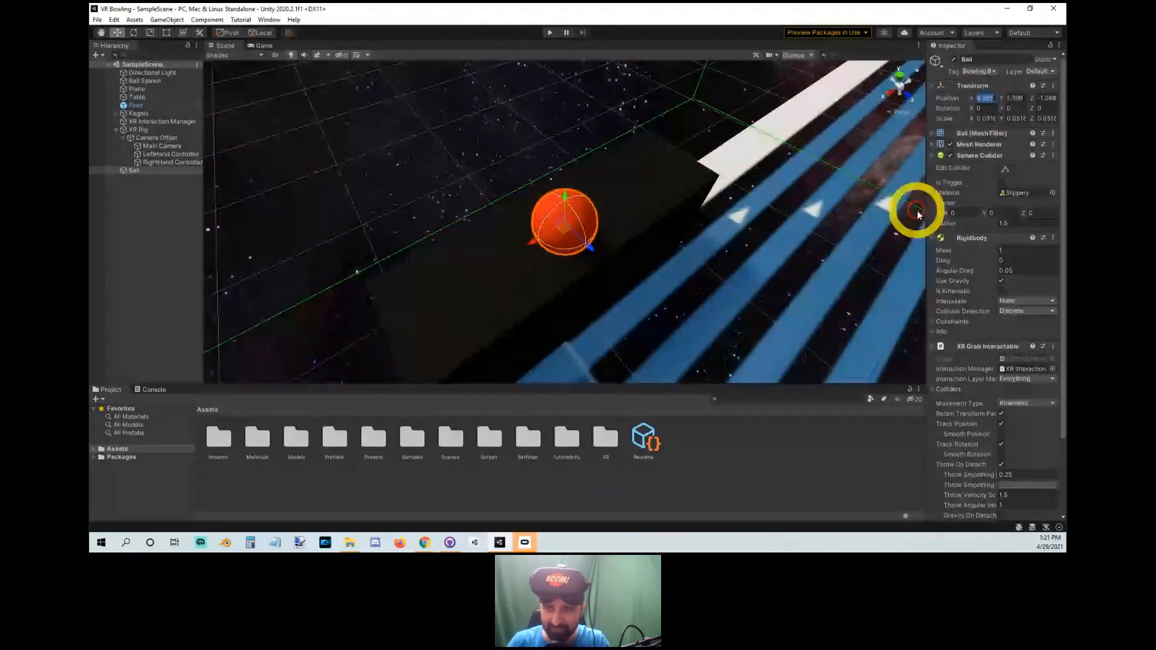
left_click(1030, 98)
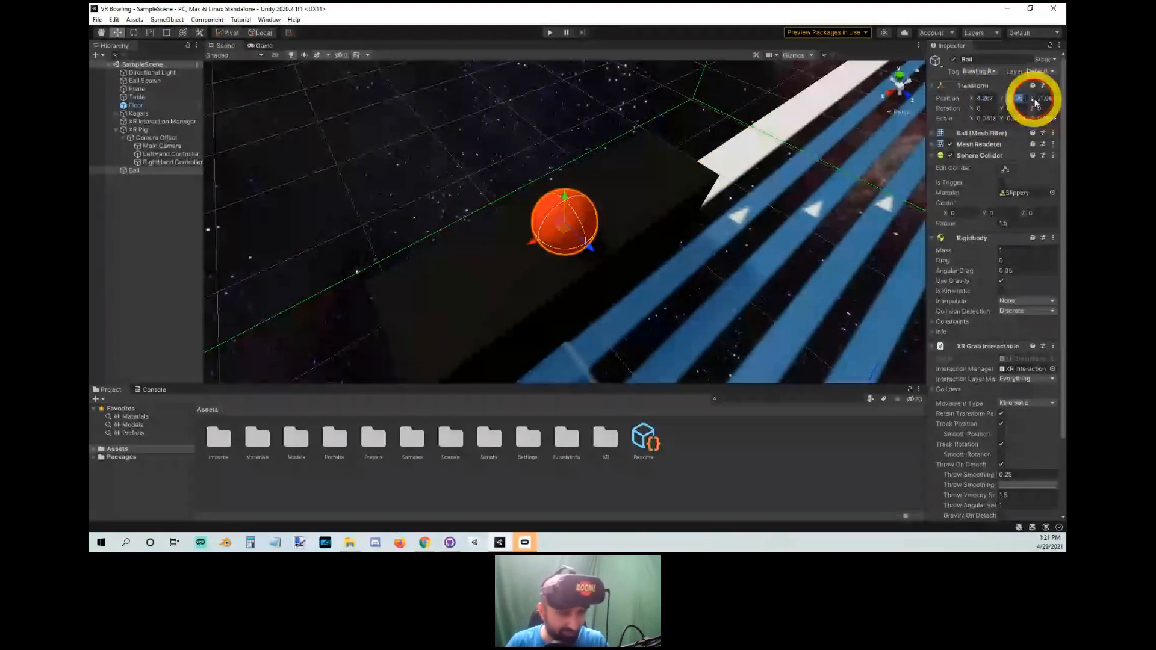
mouse_move(608, 224)
left_mouse_down("alt")
mouse_move(584, 233)
mouse_move(630, 240)
mouse_move(599, 223)
left_mouse_up("alt")
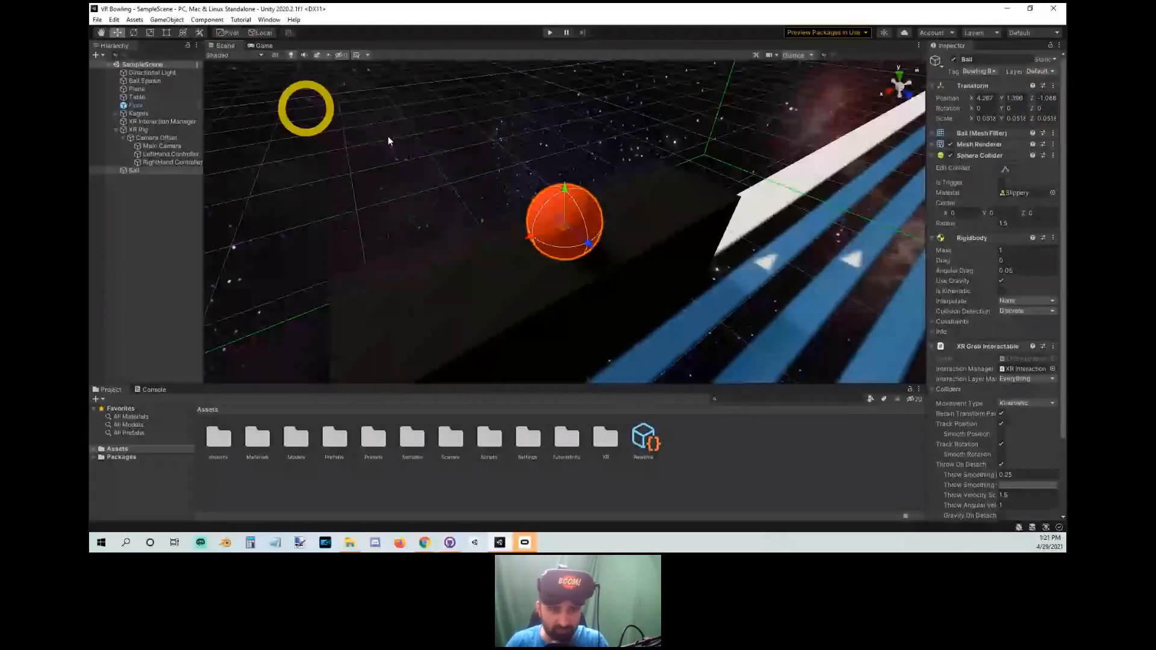
Try rotating the ball to 45 degrees around the X axis, and undo the rotation.
key("e")
left_click_drag(557, 236, 592, 217)
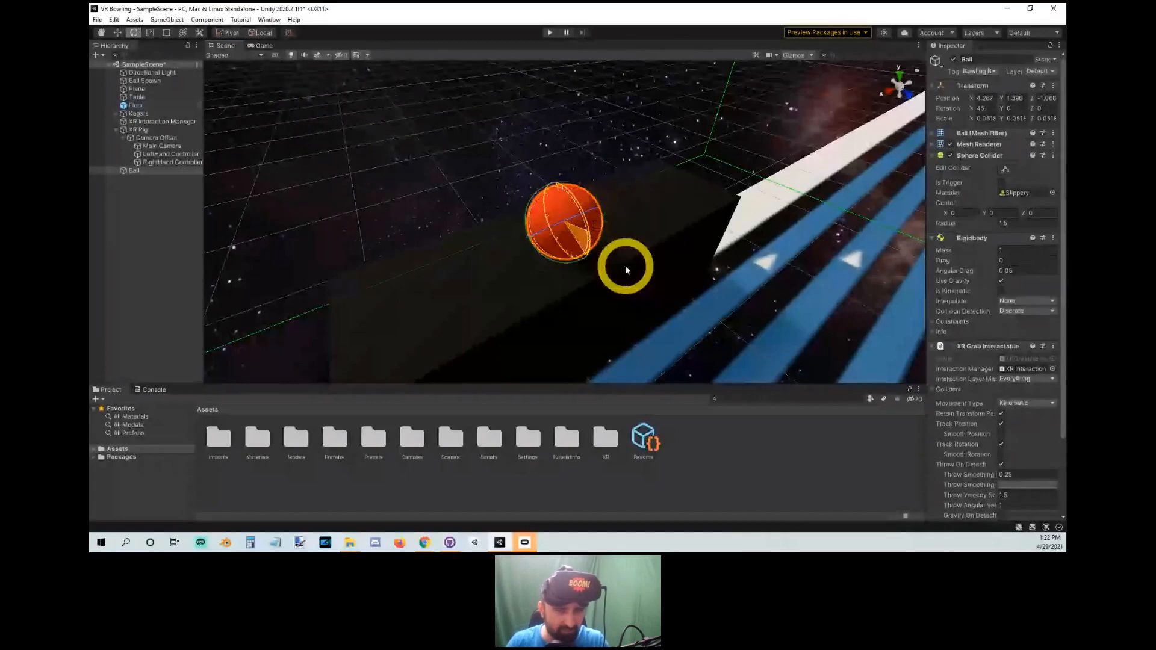
key("ctrl+z")
key("ctrl+z")
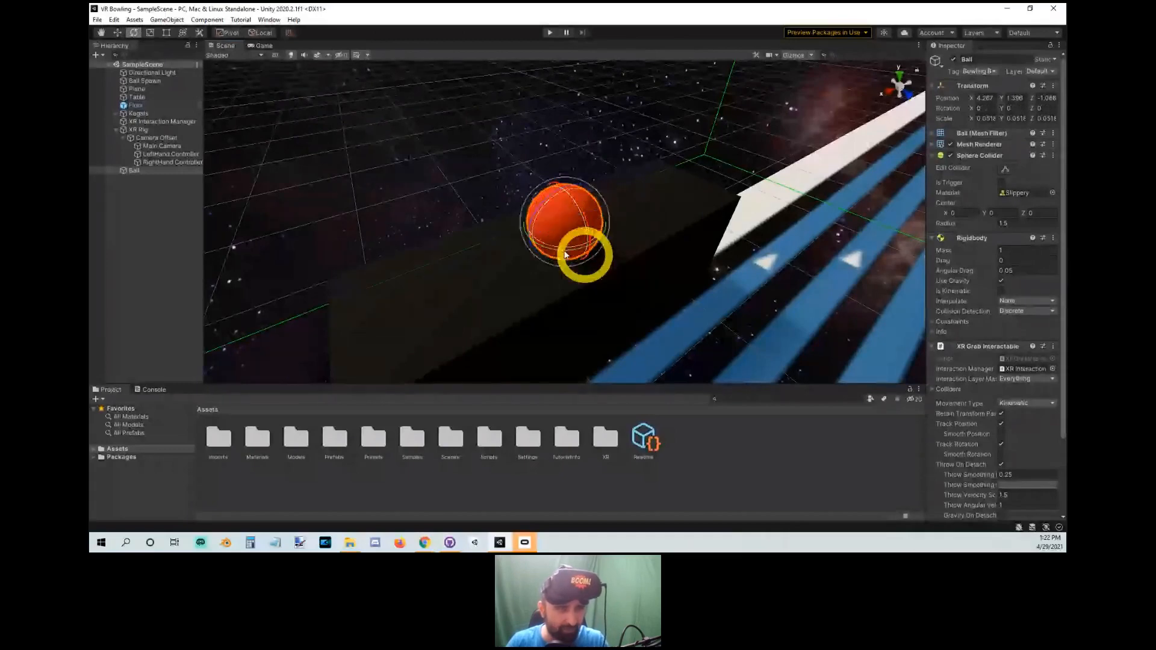
Try stretching the ball along its Z axis with the Scale tool, and undo the scaling.
left_click(152, 34)
scroll(589, 302, "up", 3)
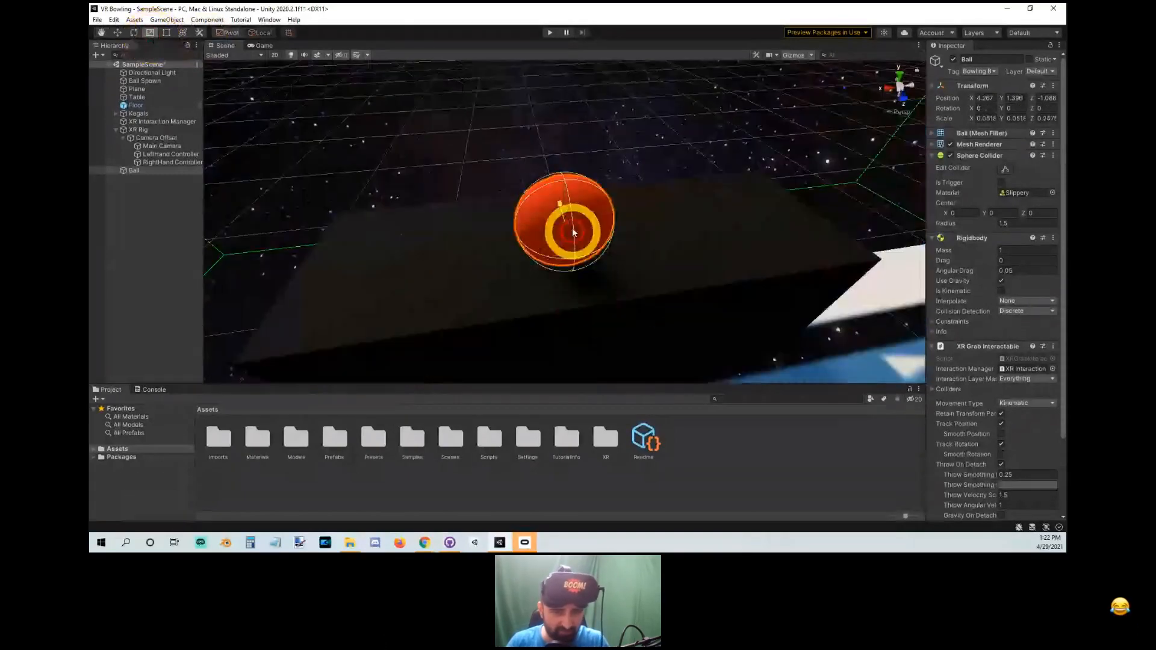
mouse_move(580, 227)
left_mouse_down()
mouse_move(577, 257)
mouse_move(586, 212)
mouse_move(572, 219)
left_mouse_up()
key("ctrl+z")
key("ctrl+z")
Switch to the Rect tool, examine the ball's rectangle handles from the table's side, and undo the last change.
left_click(166, 32)
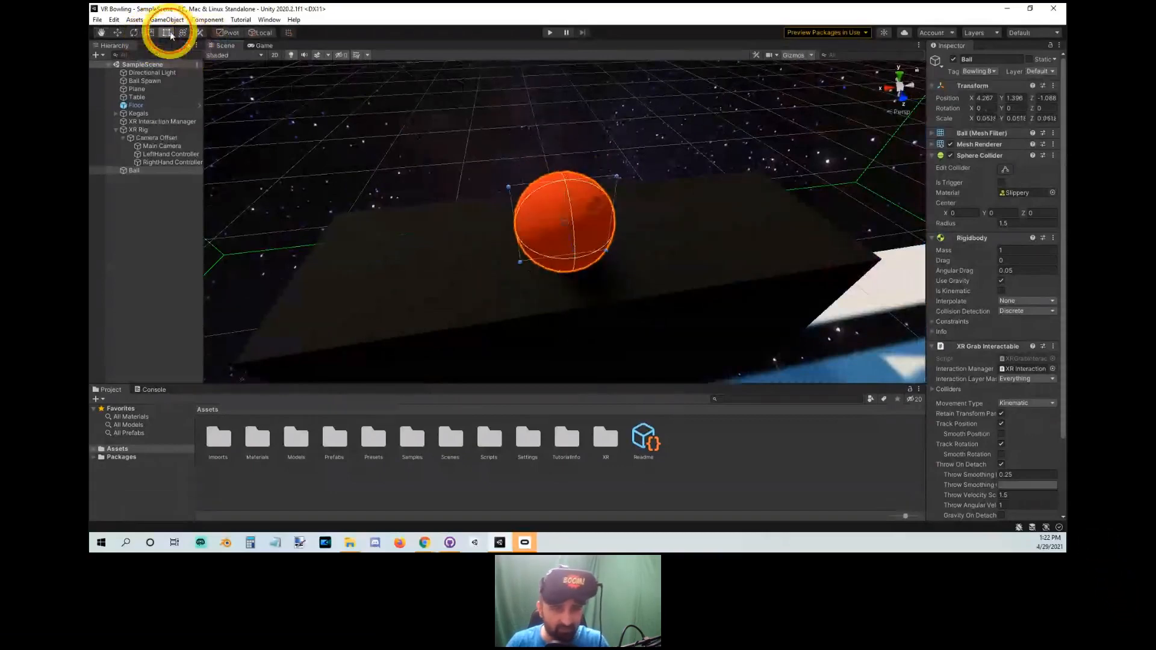
left_click_drag(516, 145, 477, 161, "alt")
key("ctrl+z")
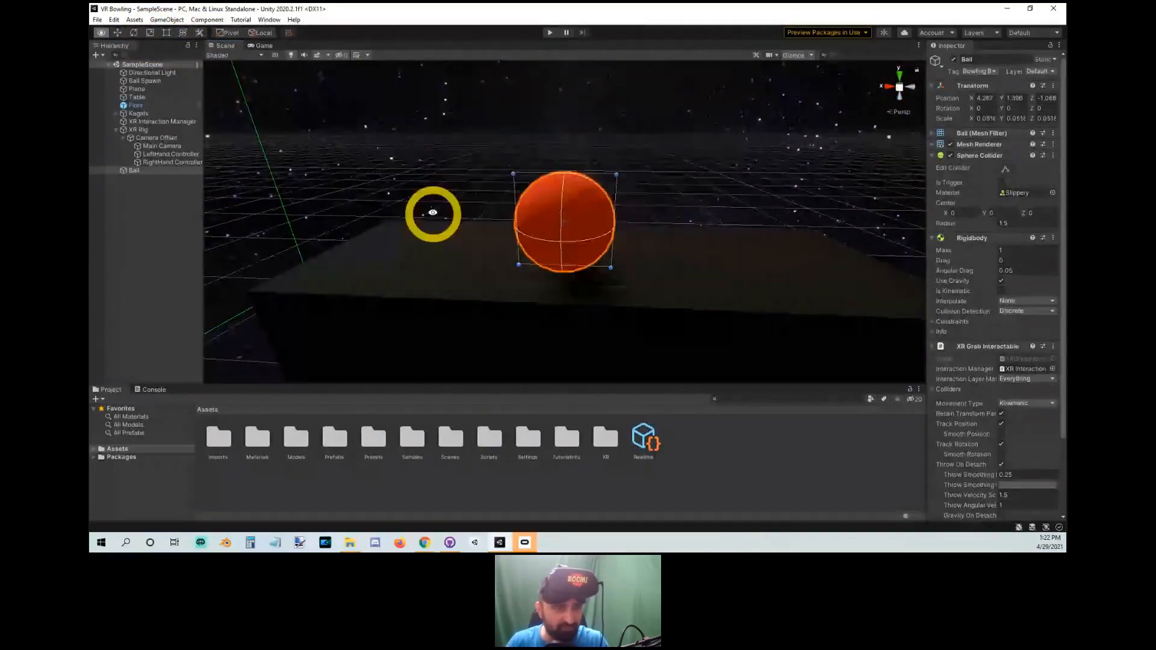
Switch to the combined Move, Rotate or Scale tool and examine its handles on the ball.
left_click_drag(433, 212, 217, 48, "alt")
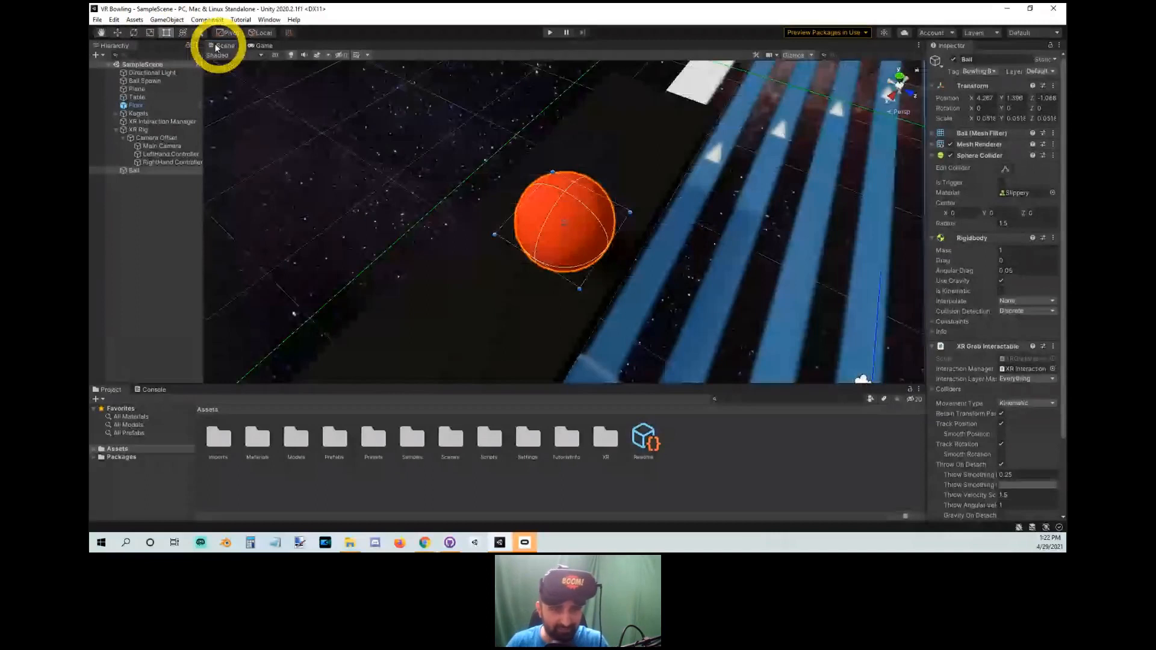
left_click(183, 32)
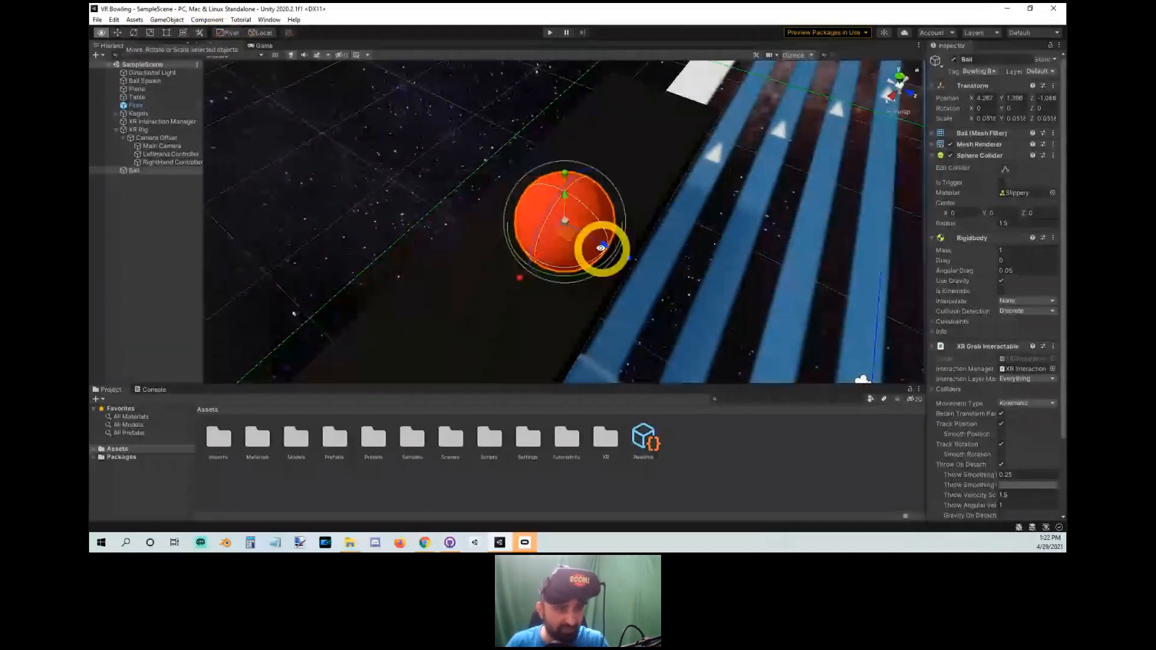
left_click_drag(601, 248, 386, 150, "alt")
Activate Edit Sphere Collider for the ball, try shrinking its collider and shifting it downward, and undo the change.
left_click(199, 33)
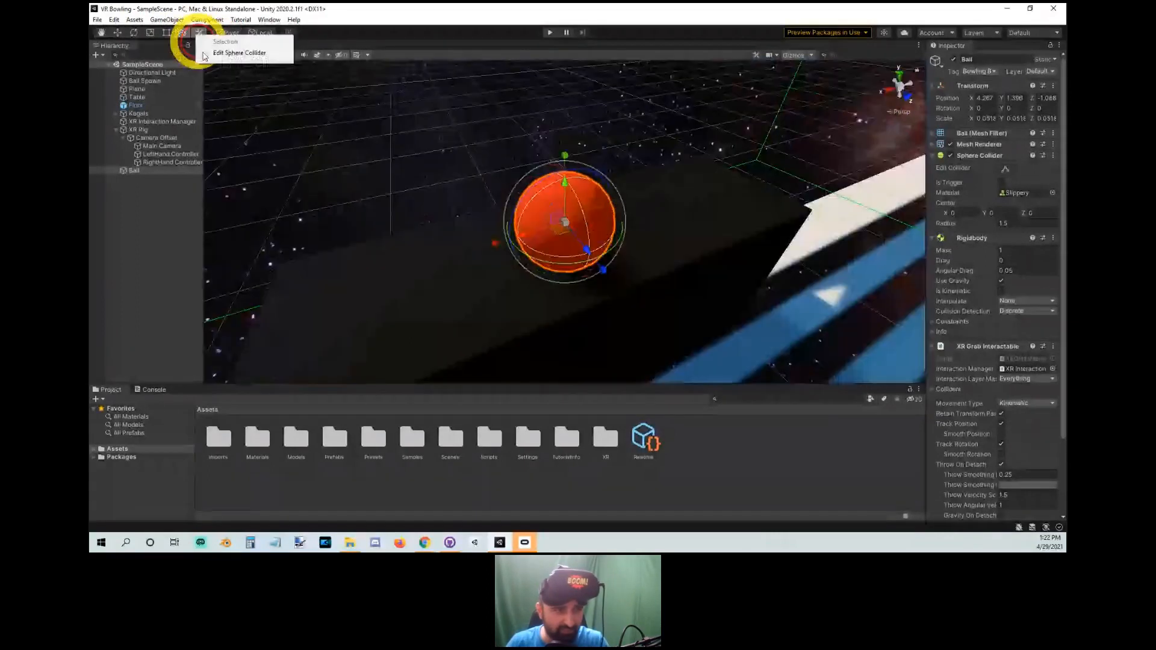
left_click(235, 53)
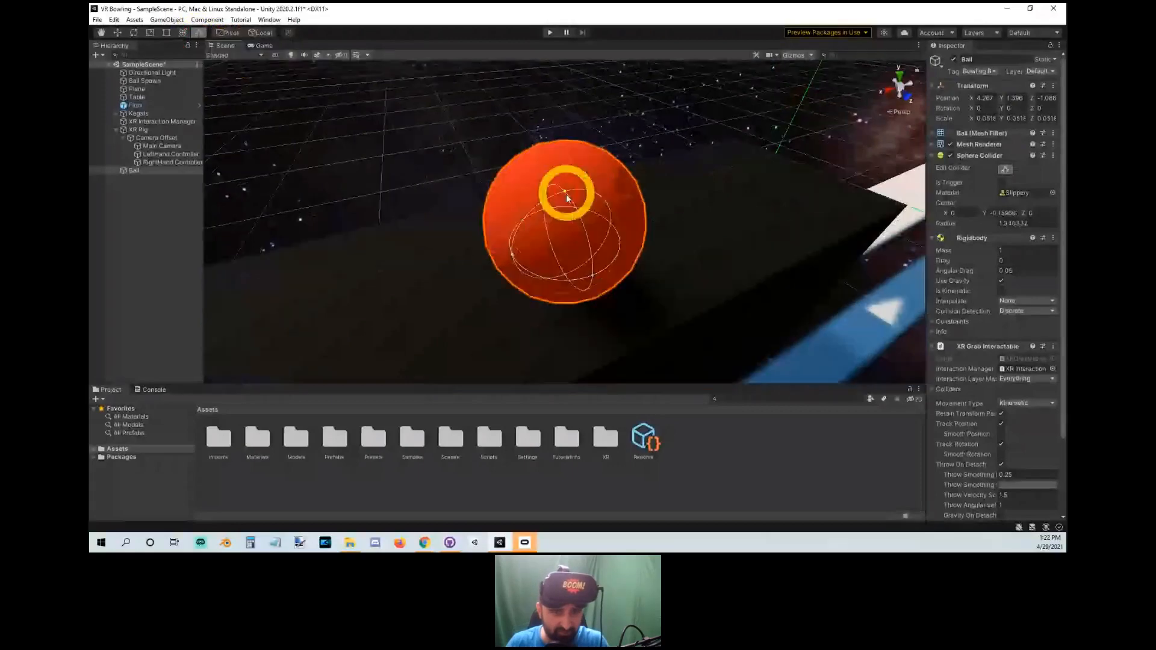
left_click_drag(566, 195, 567, 202)
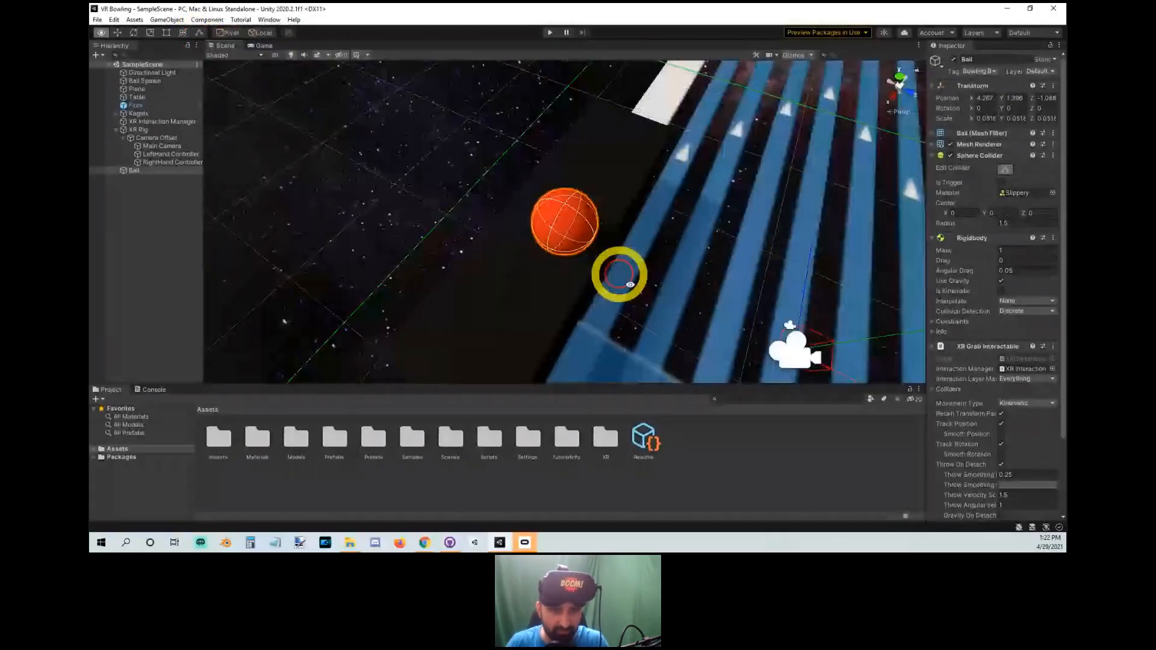
middle_click_drag(619, 270, 556, 235)
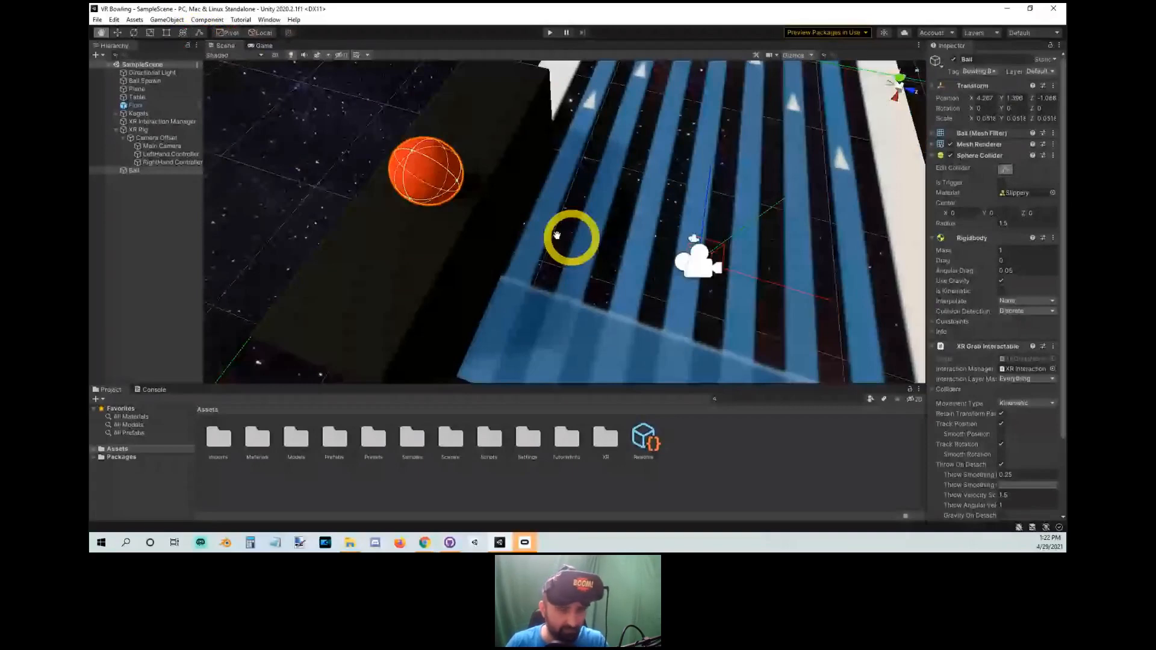
left_click_drag(557, 234, 495, 139, "alt")
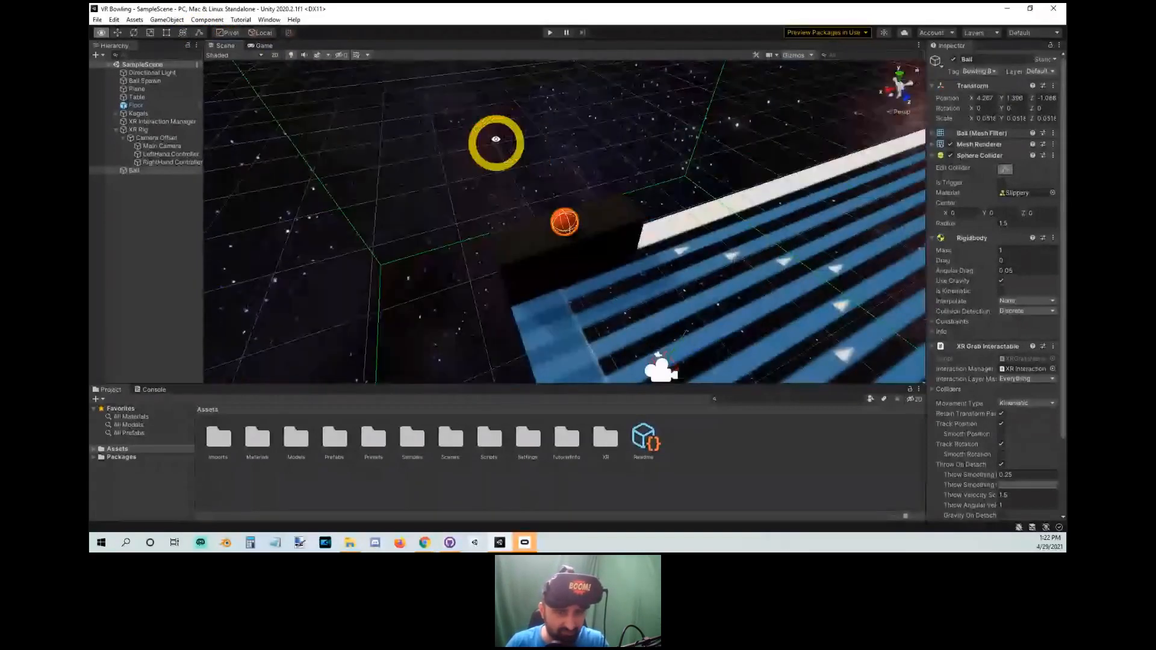
Try resizing the ball's sphere collider and shifting its center along X until it sits beside the ball, and undo the changes.
right_click_drag(495, 139, 506, 157, "alt")
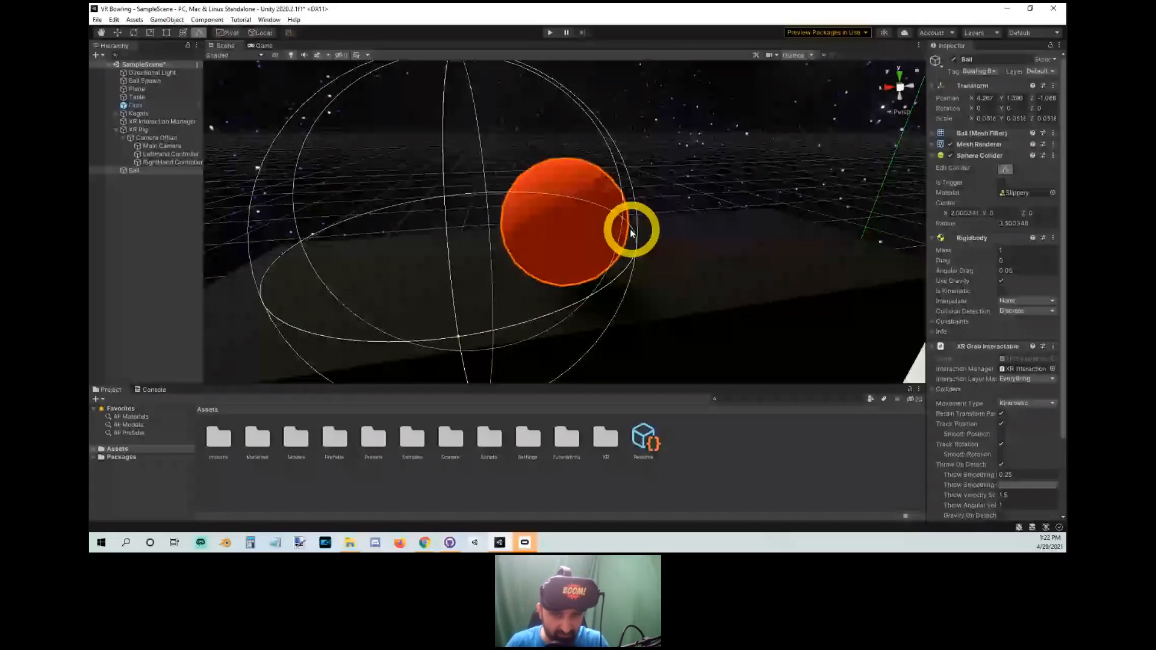
left_click_drag(630, 233, 386, 207, "alt")
key("alt")
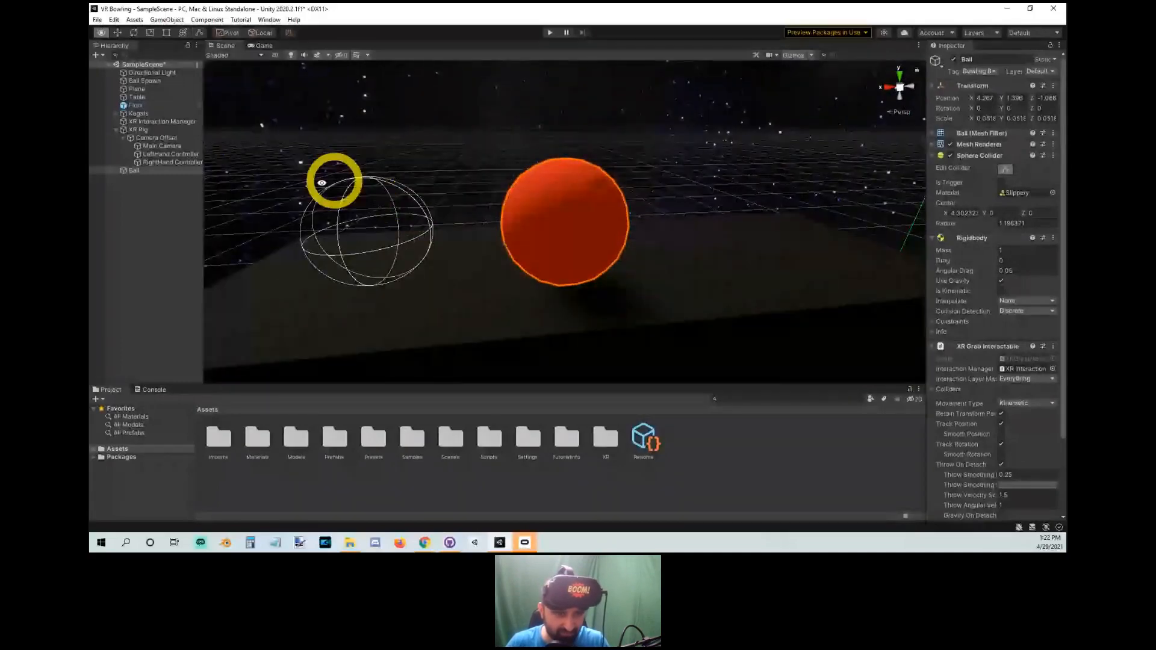
left_click_drag(321, 182, 388, 227, "alt")
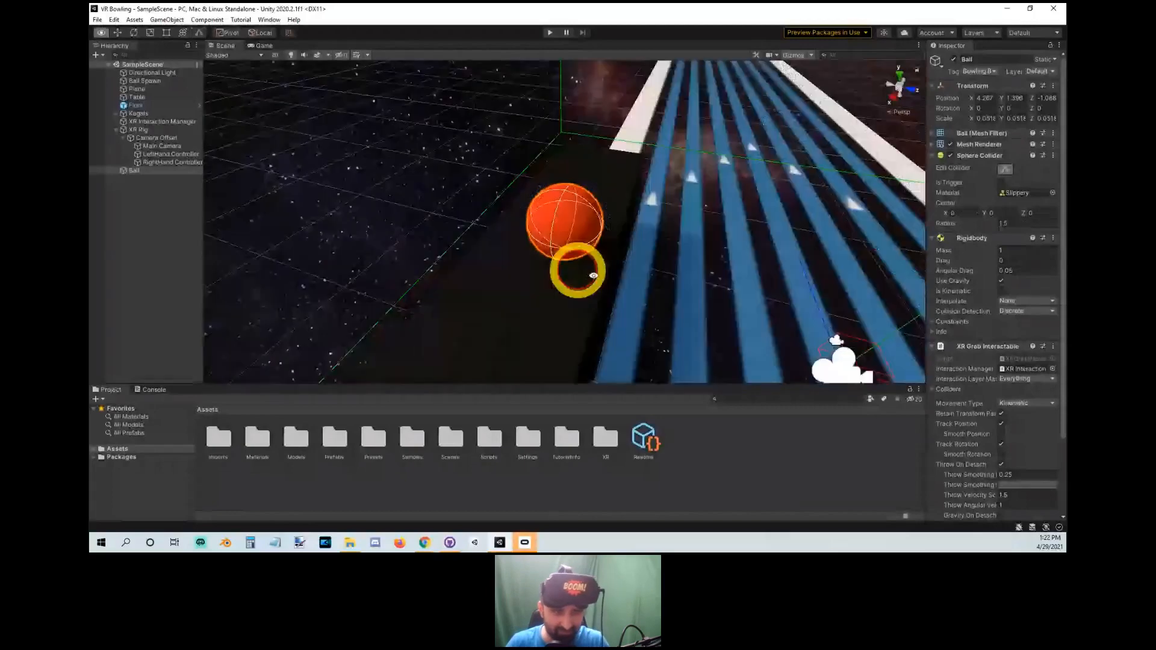
left_click_drag(593, 275, 407, 245, "alt")
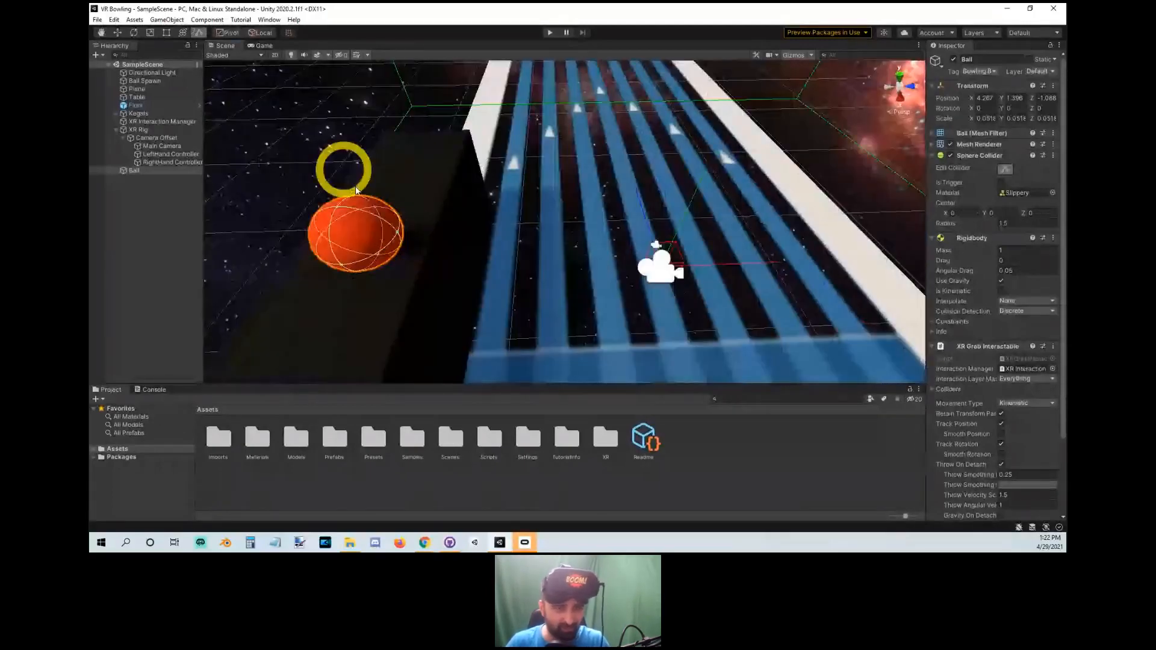
End the collider editing by clearing the ball's selection.
left_click_drag(356, 190, 566, 182, "alt")
right_click_drag(568, 183, 569, 197)
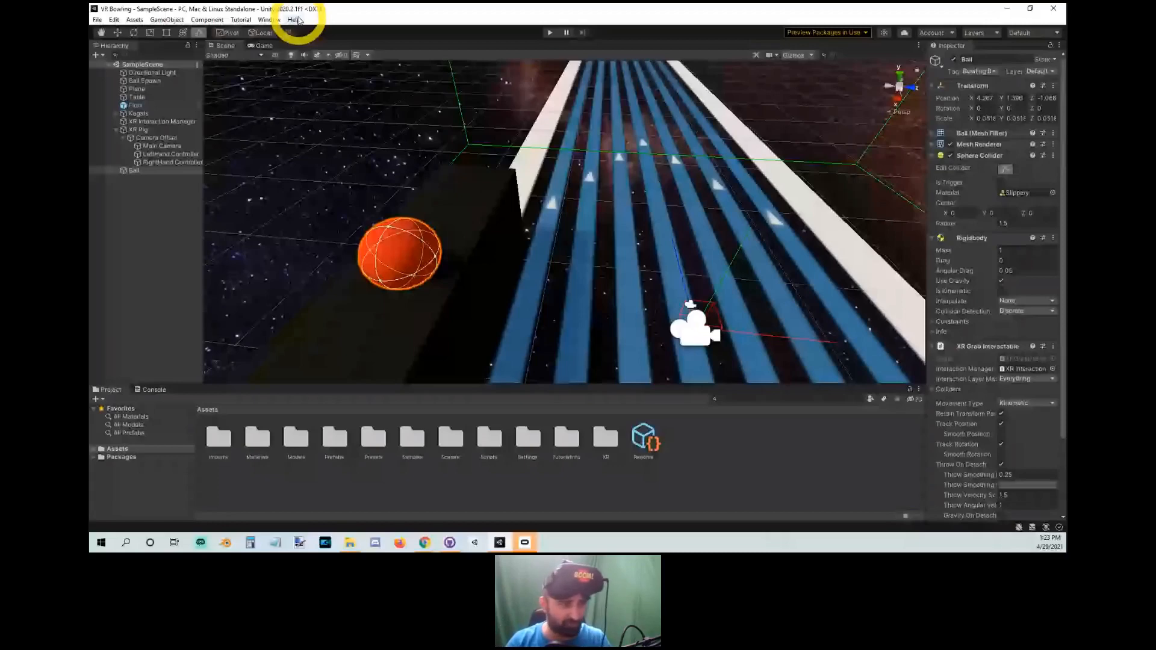
left_click(164, 221)
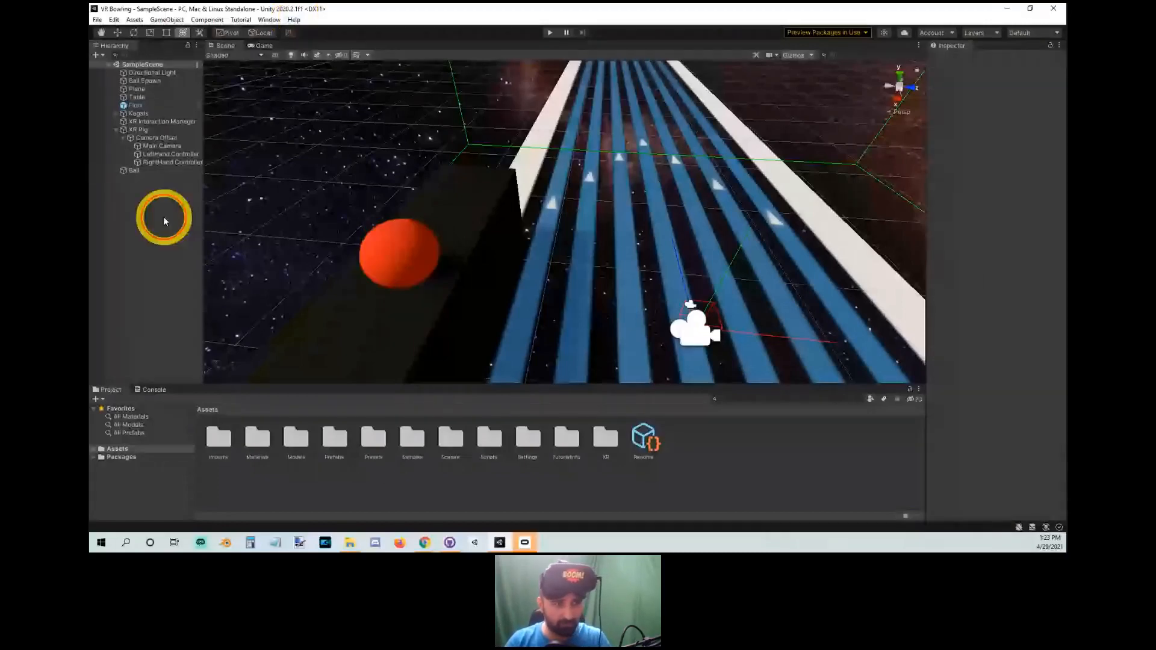
right_click_drag(460, 269, 594, 224)
key("s")
key("d")
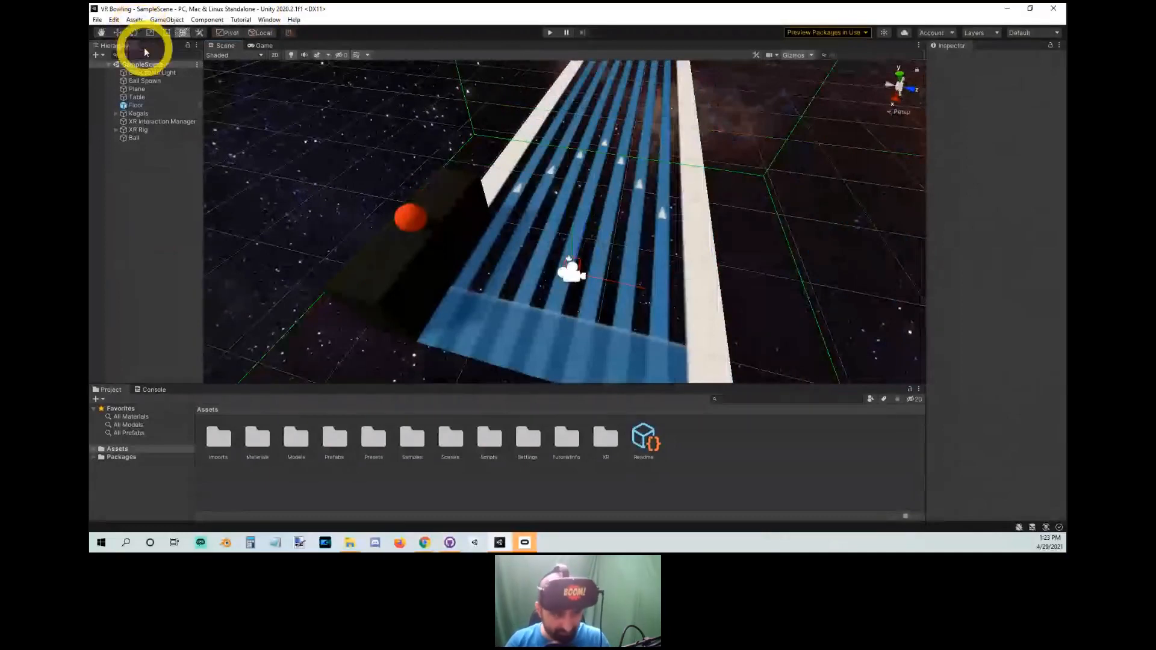
Inspect the Plane, XR Interaction Manager and Ball objects in turn and compare their components.
left_click(137, 89)
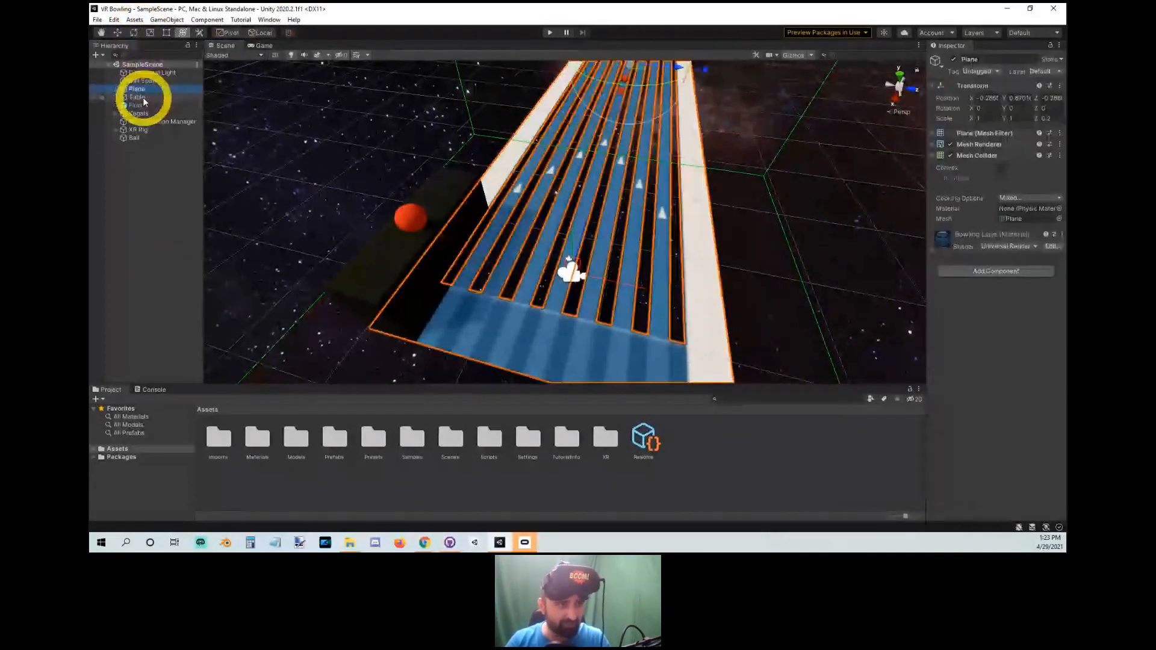
left_click(145, 122)
left_click(134, 137)
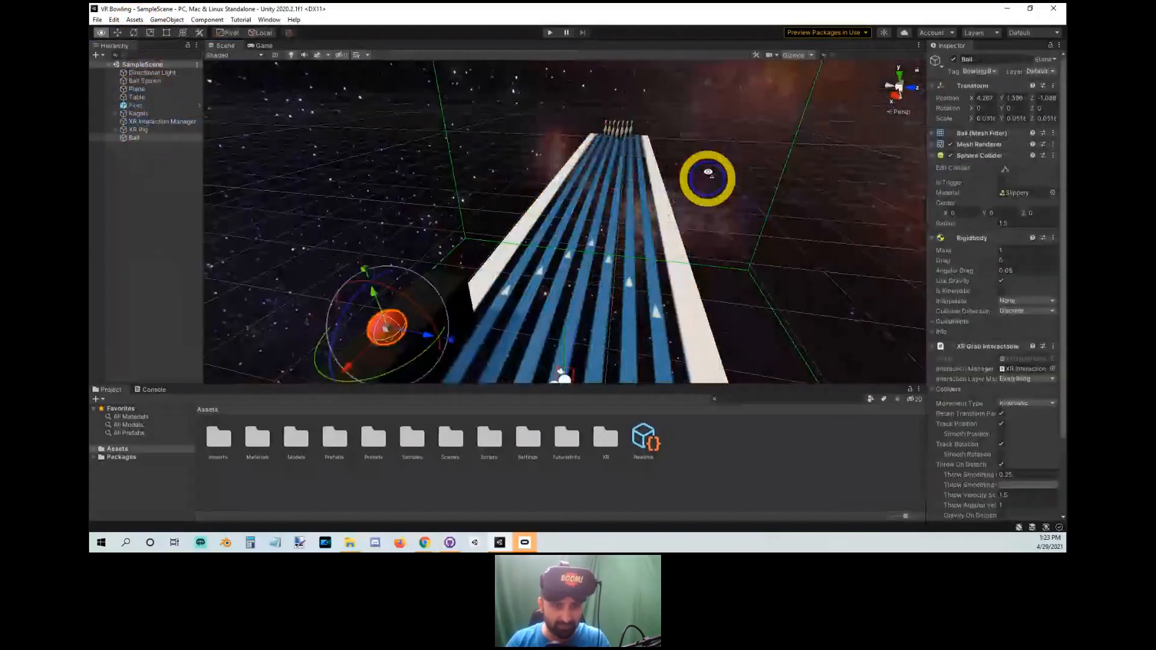
right_click_drag(708, 173, 682, 200)
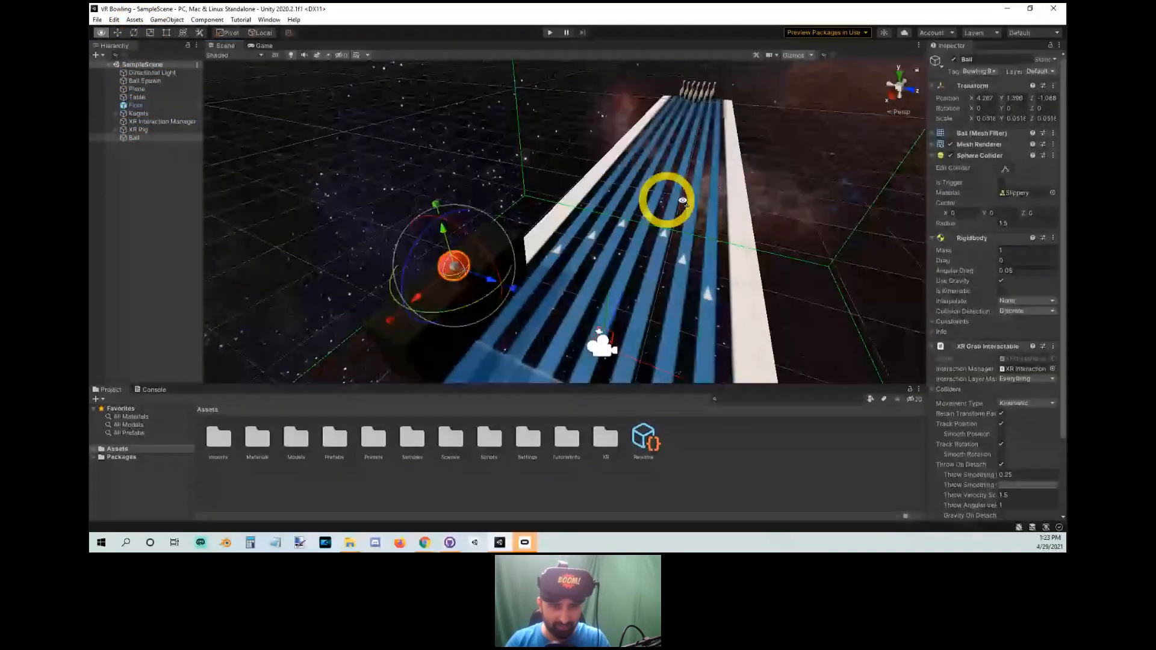
left_click(683, 200)
right_click_drag(682, 200, 604, 252)
key("ctrl+z")
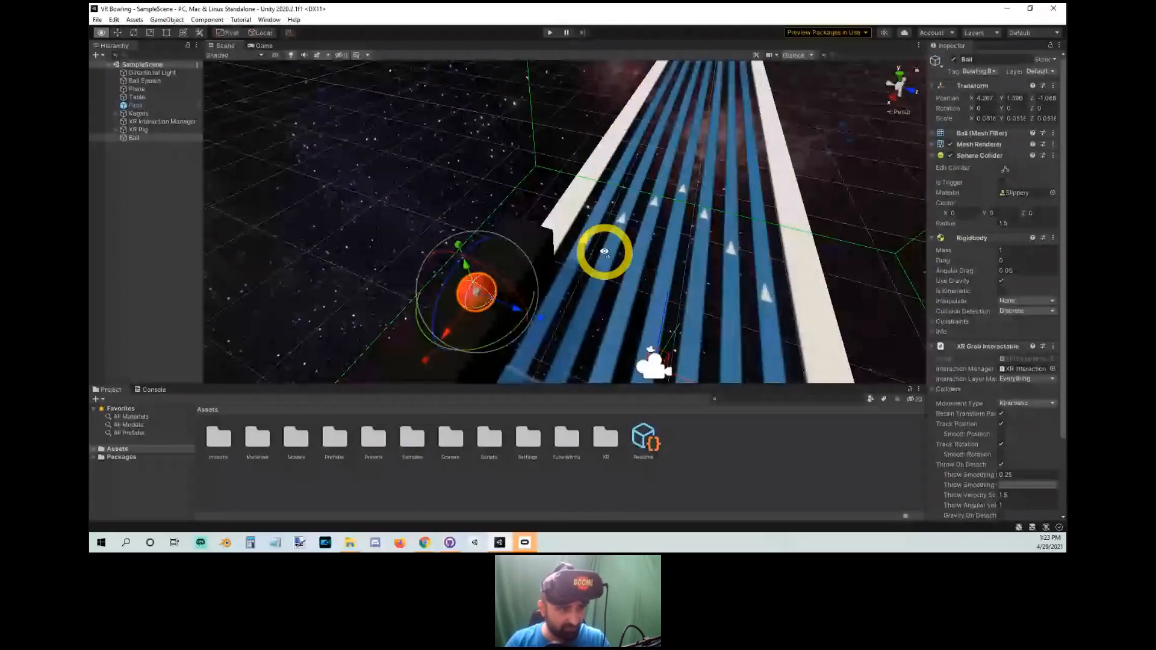
Expand the Kegels group and frame it in the scene to examine its pins and Transform.
left_click(117, 114)
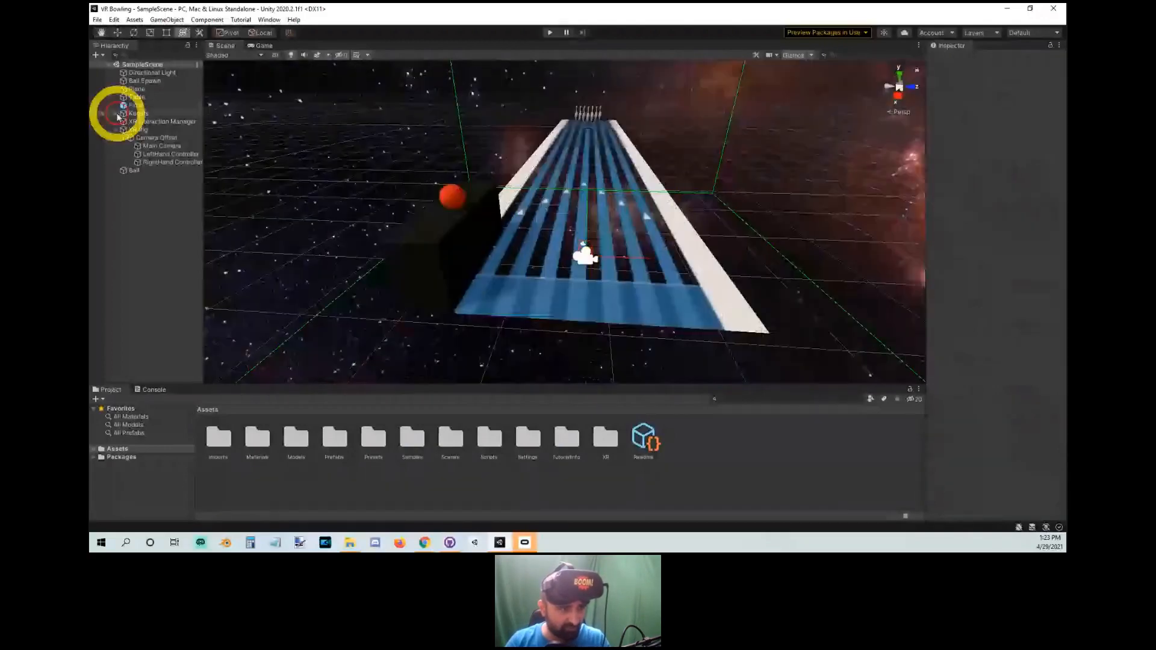
left_click(198, 171)
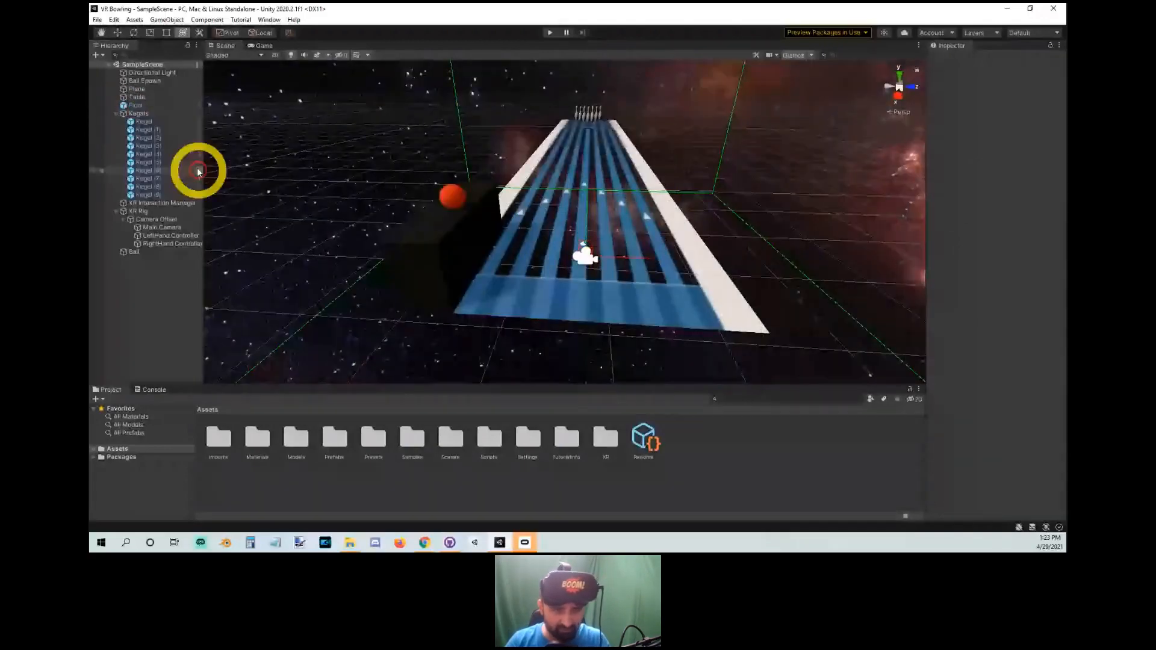
double_click(147, 115)
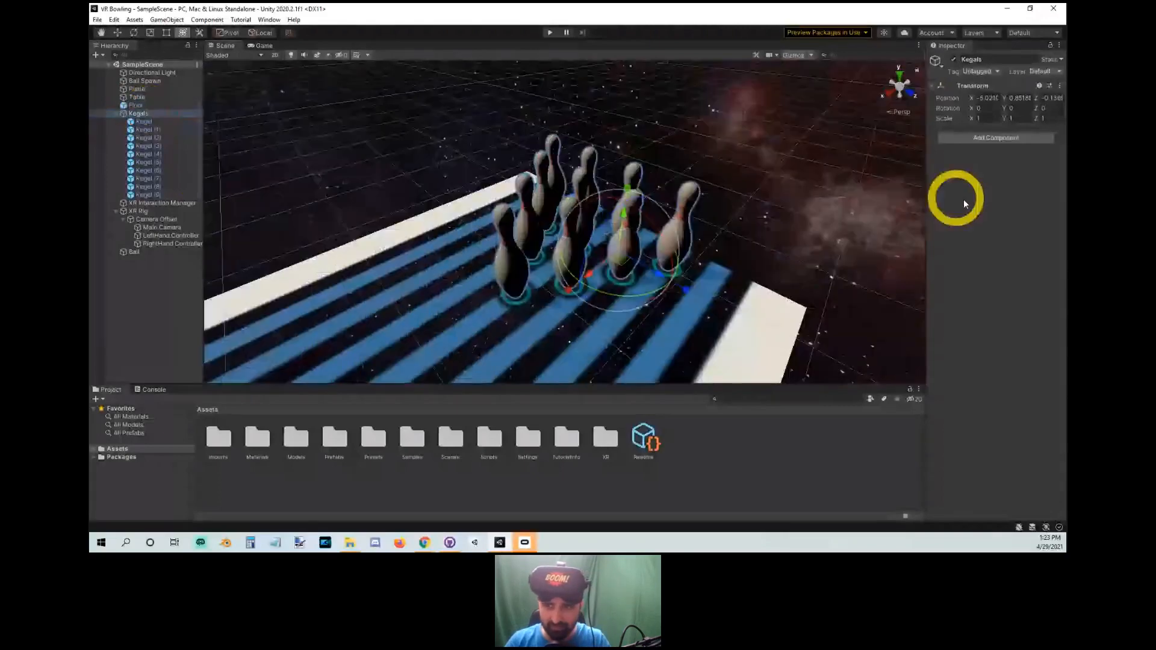
left_click(993, 188)
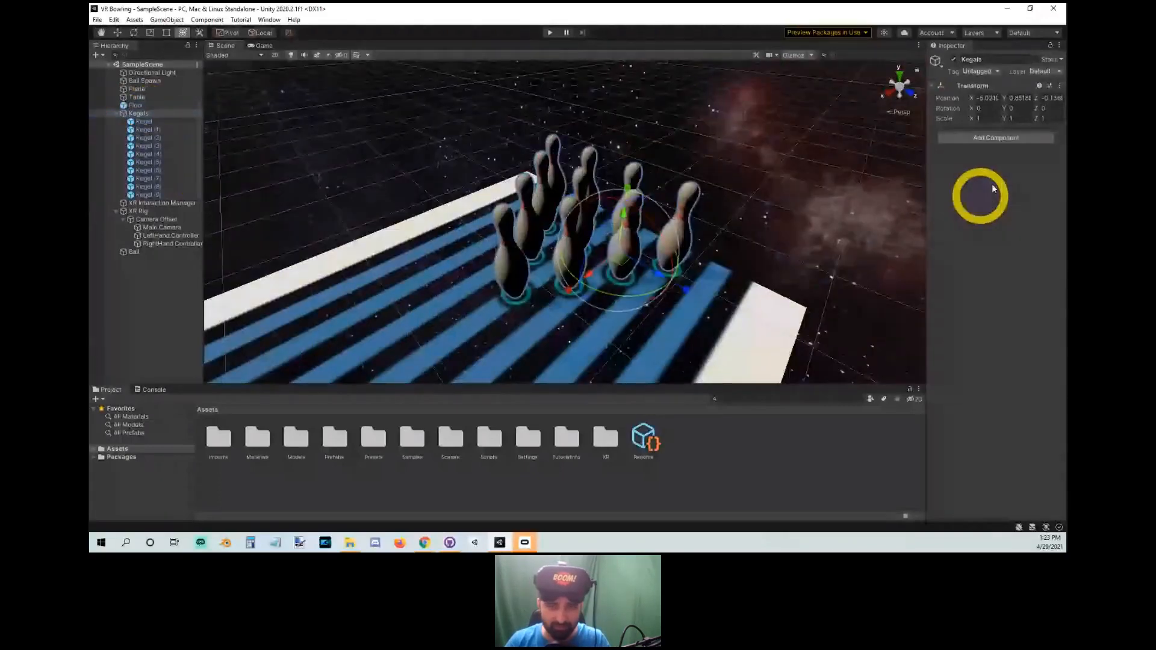
Try tilting the Kegels group around its Z axis and moving all the individual pins together, undoing each change.
left_click_drag(695, 309, 573, 232, "alt")
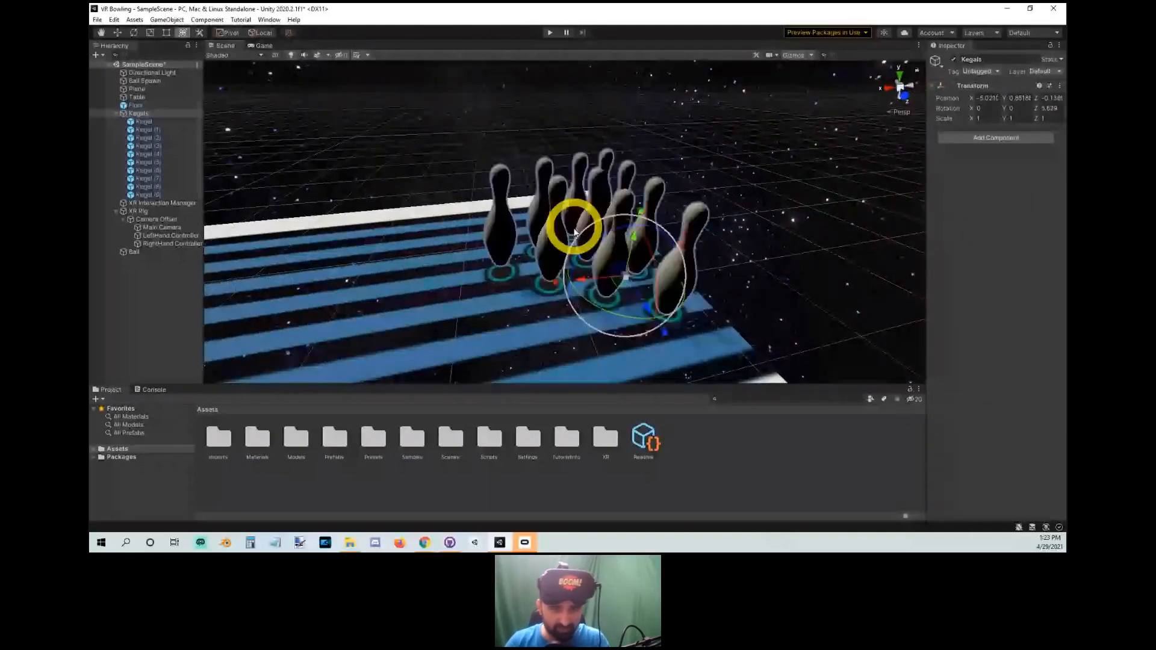
key("ctrl+z")
key("w")
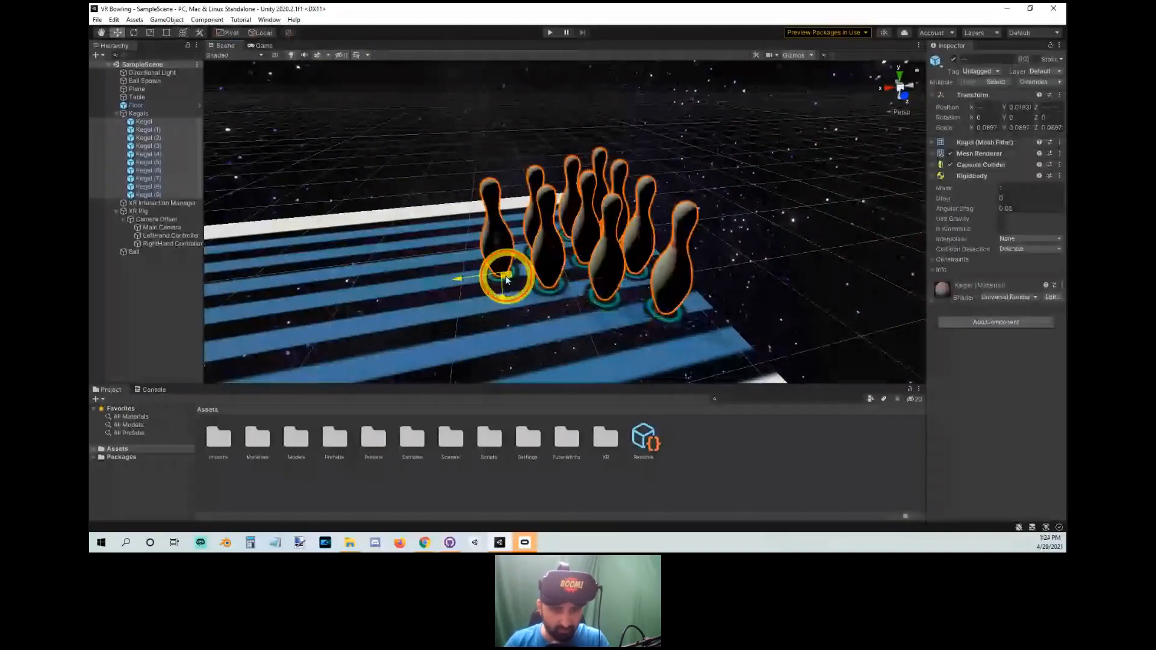
left_click_drag(507, 278, 521, 169)
key("ctrl+z")
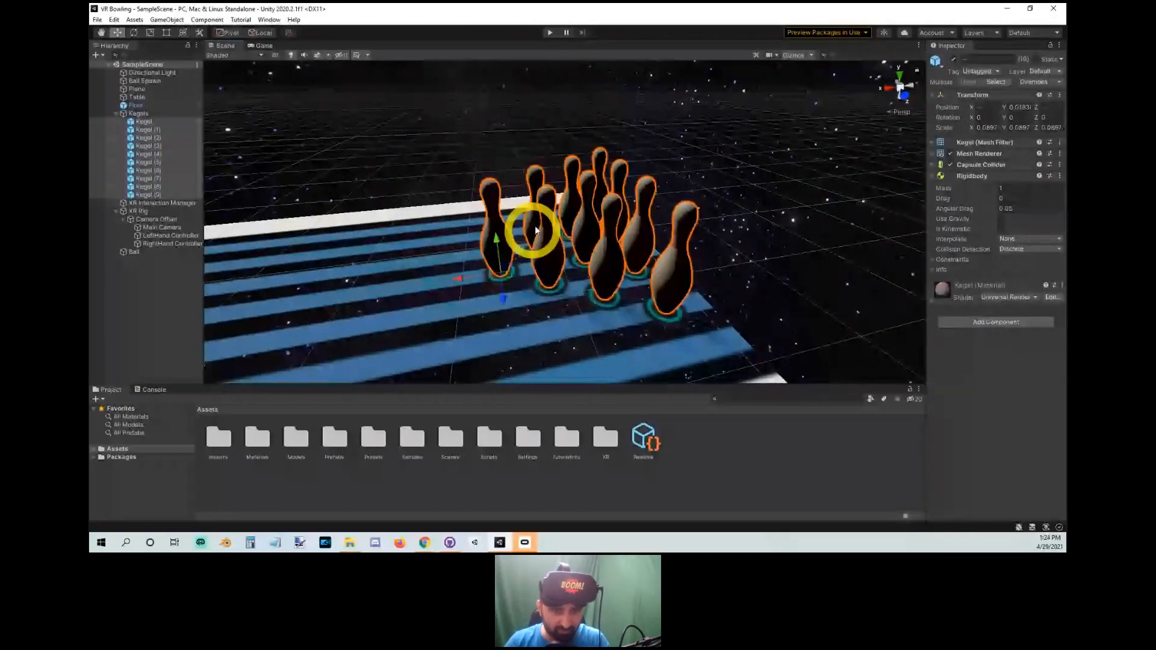
Try moving only the pin Kegel (7) up and away from the other pins, and undo the move.
left_click(545, 283)
left_click_drag(545, 283, 355, 234)
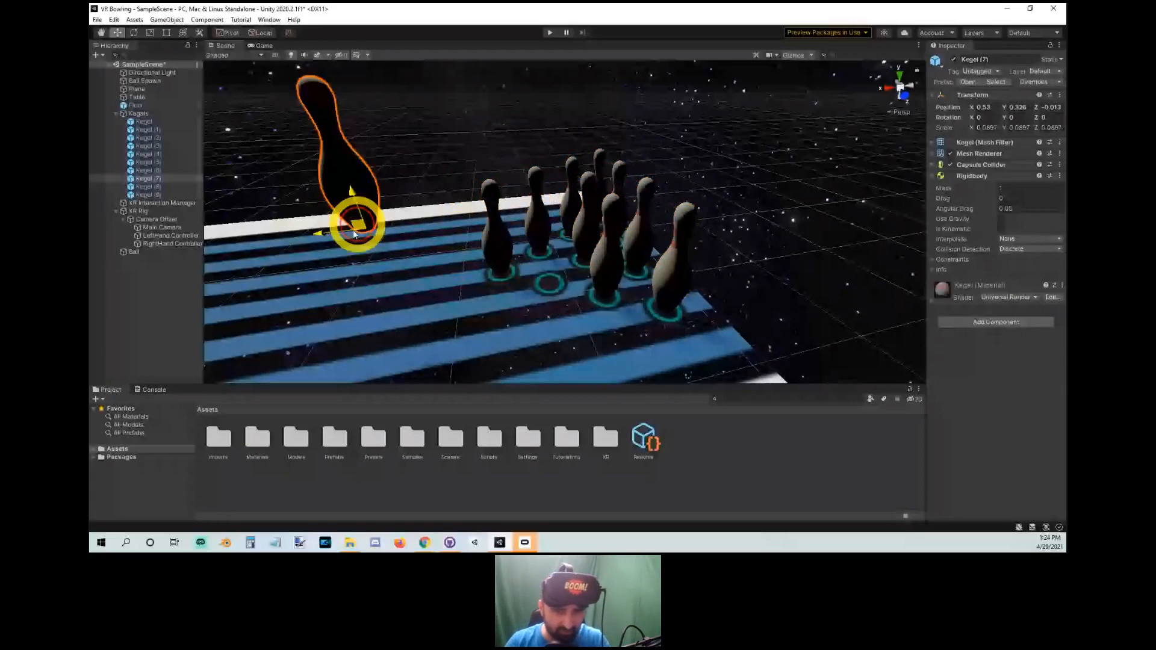
key("ctrl+z")
Try rotating the Kegels group about 7 degrees around Z with the Rotate tool, and undo the rotation.
key("e")
left_click_drag(597, 236, 590, 229)
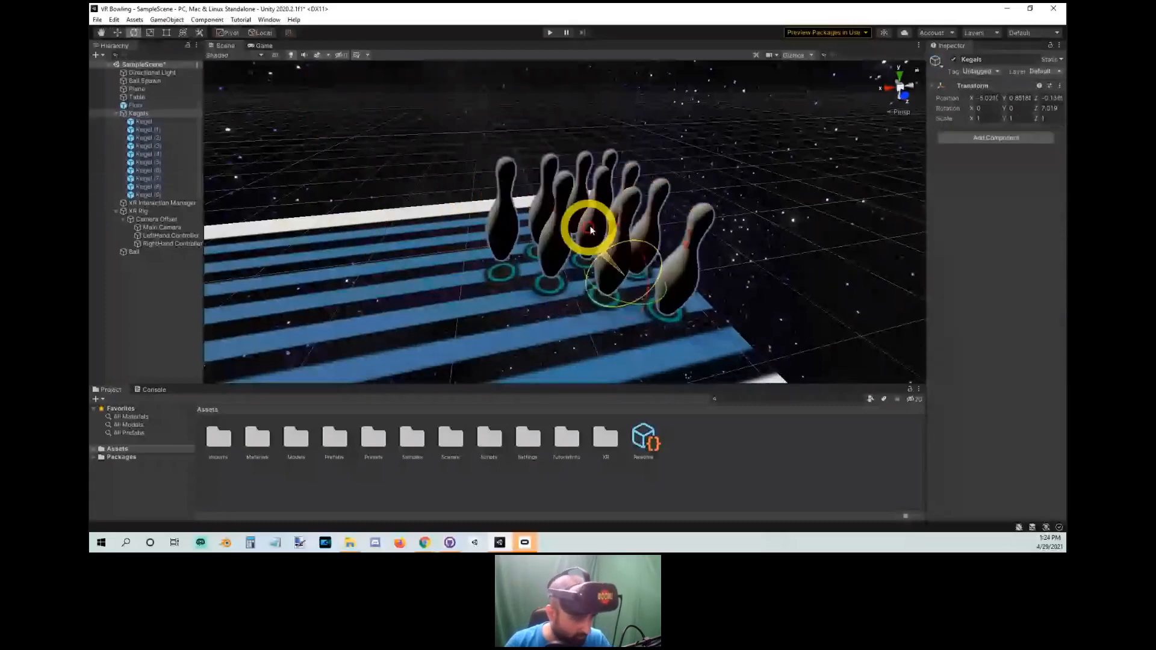
key("ctrl+z")
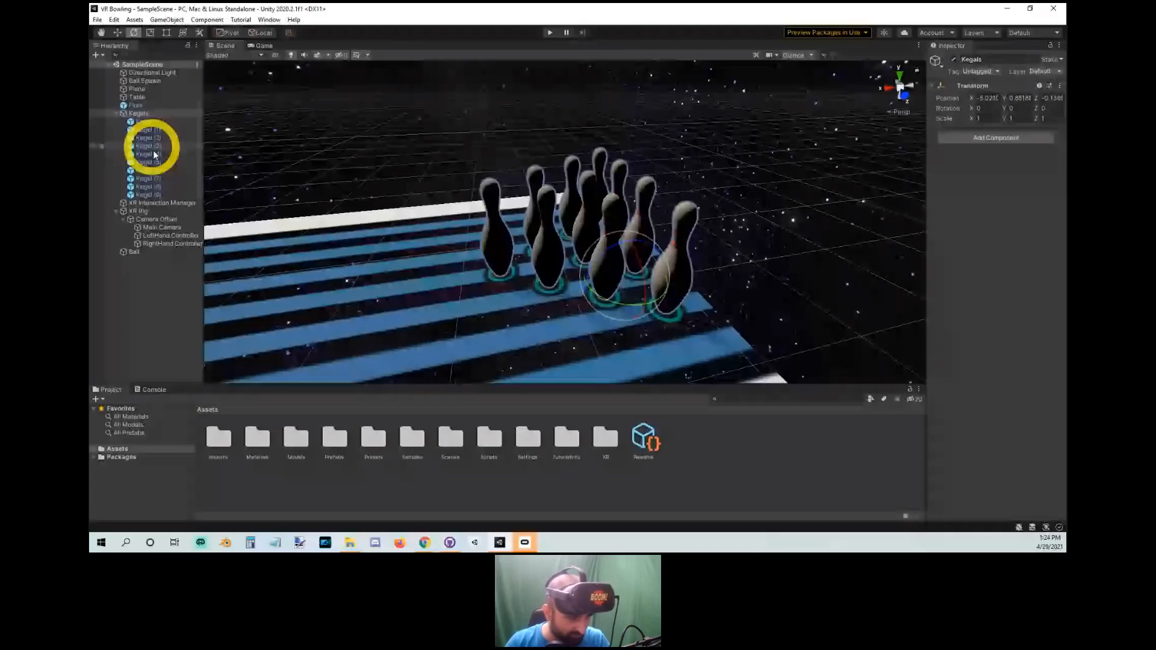
Select and frame the XR Rig, and examine its components and placement at the lane.
double_click(172, 212)
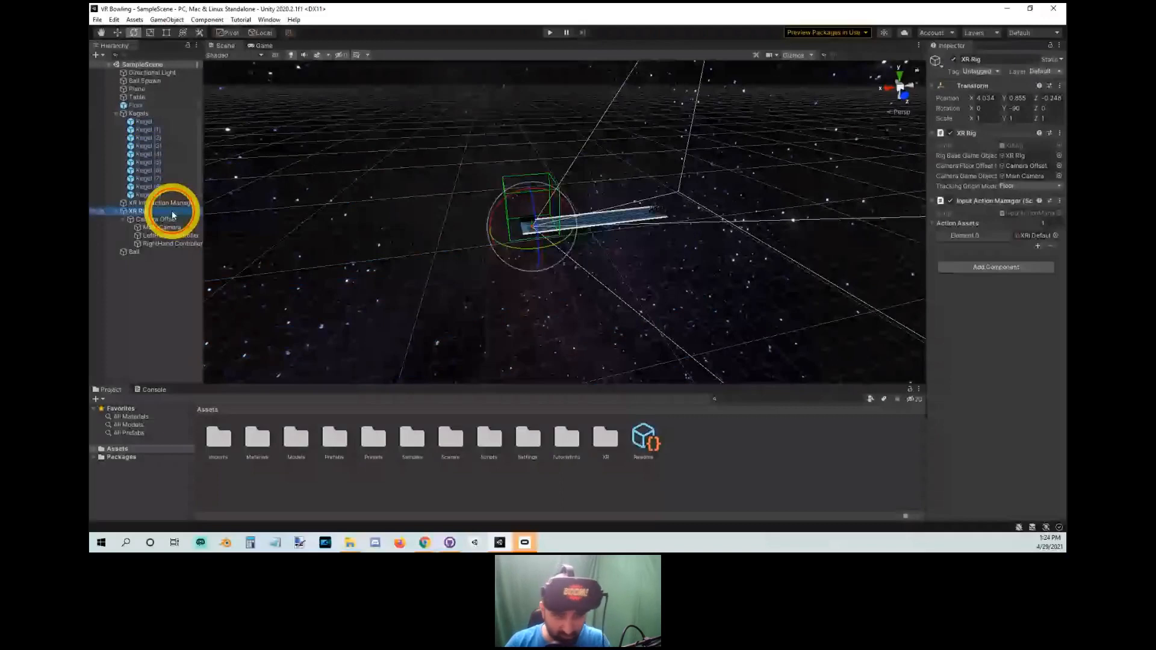
left_click_drag(281, 211, 323, 208, "alt")
left_click(957, 71)
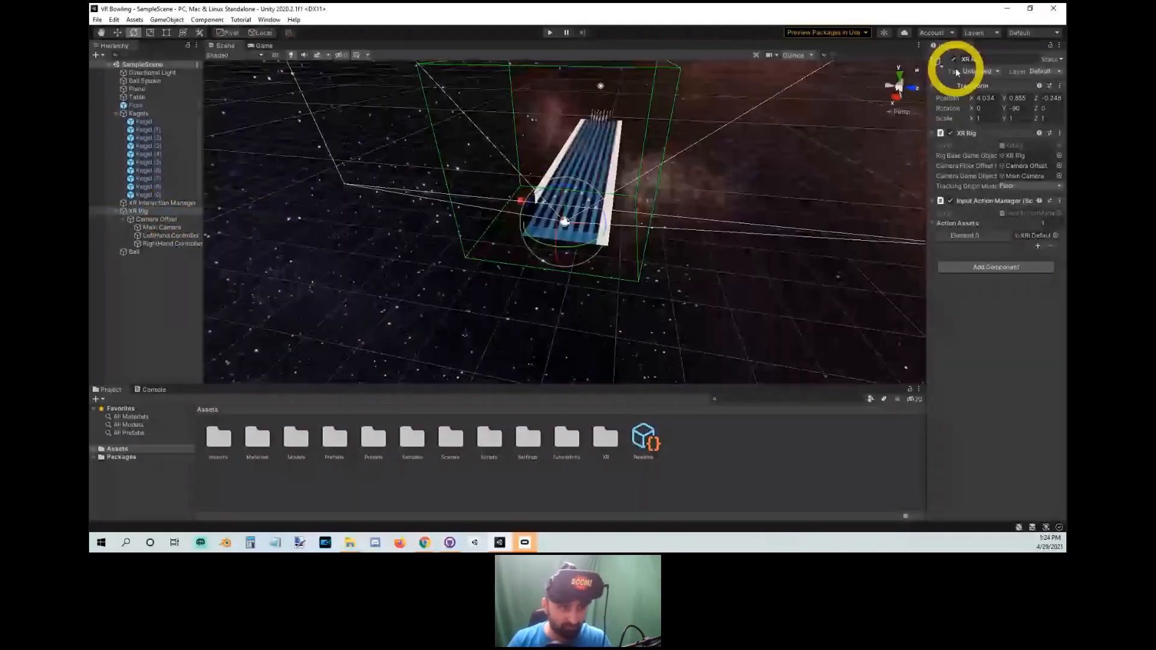
Select and frame the first Kegel pin, and review its Transform and Mesh Filter components.
left_click(472, 129)
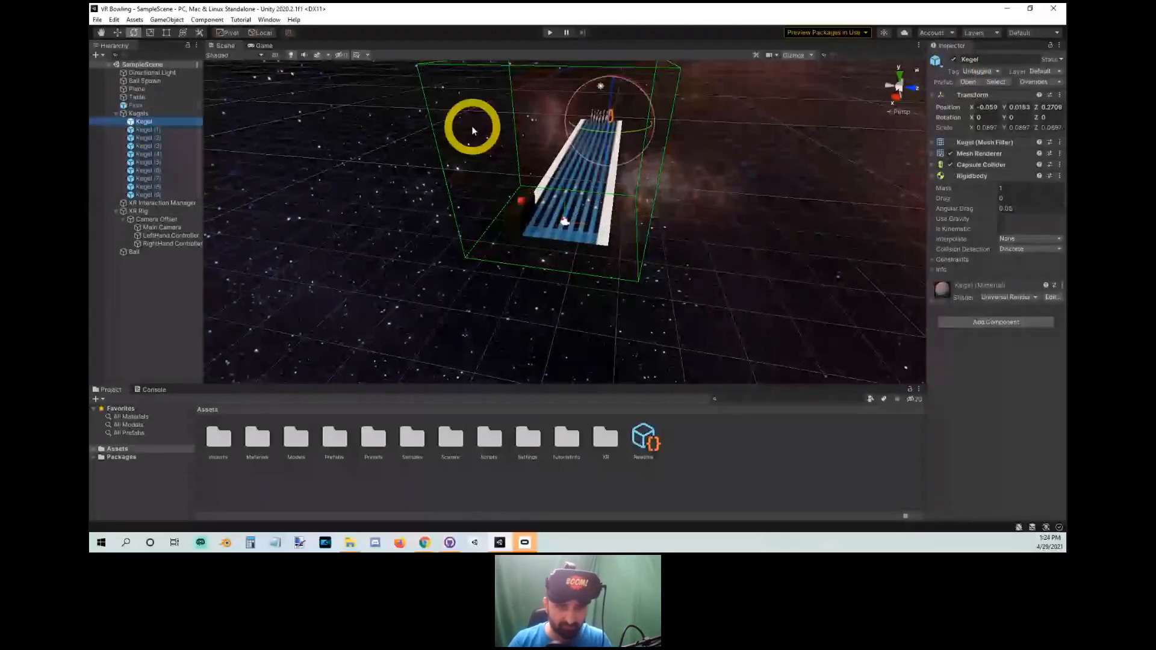
key("f")
left_click_drag(568, 202, 572, 241, "alt")
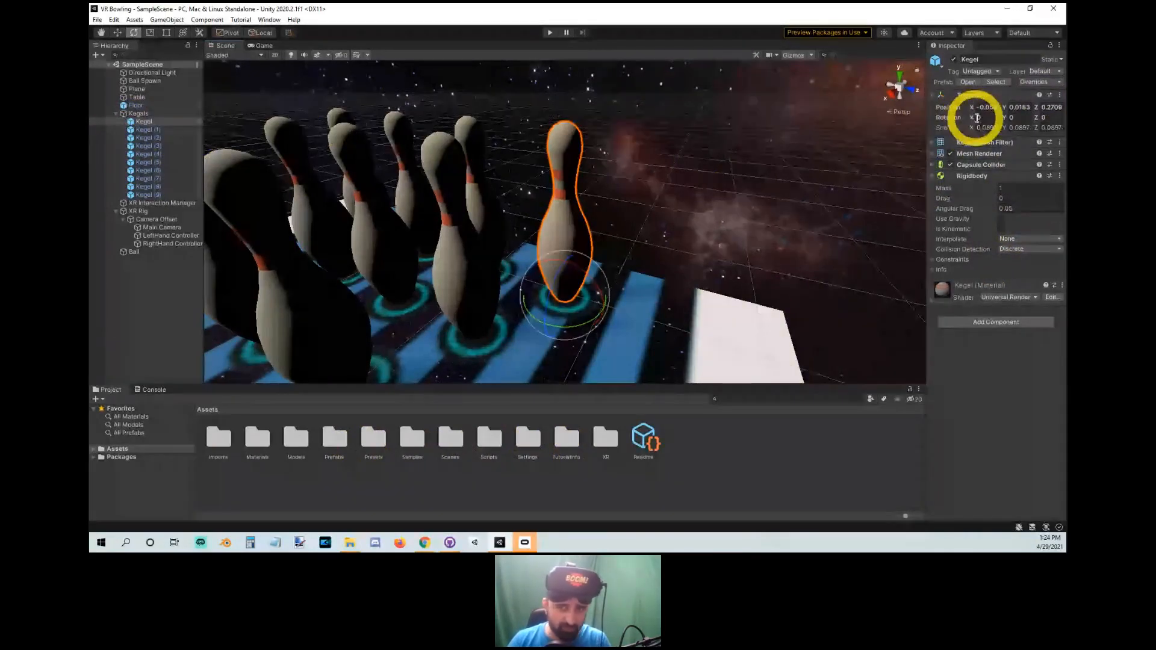
left_click(970, 96)
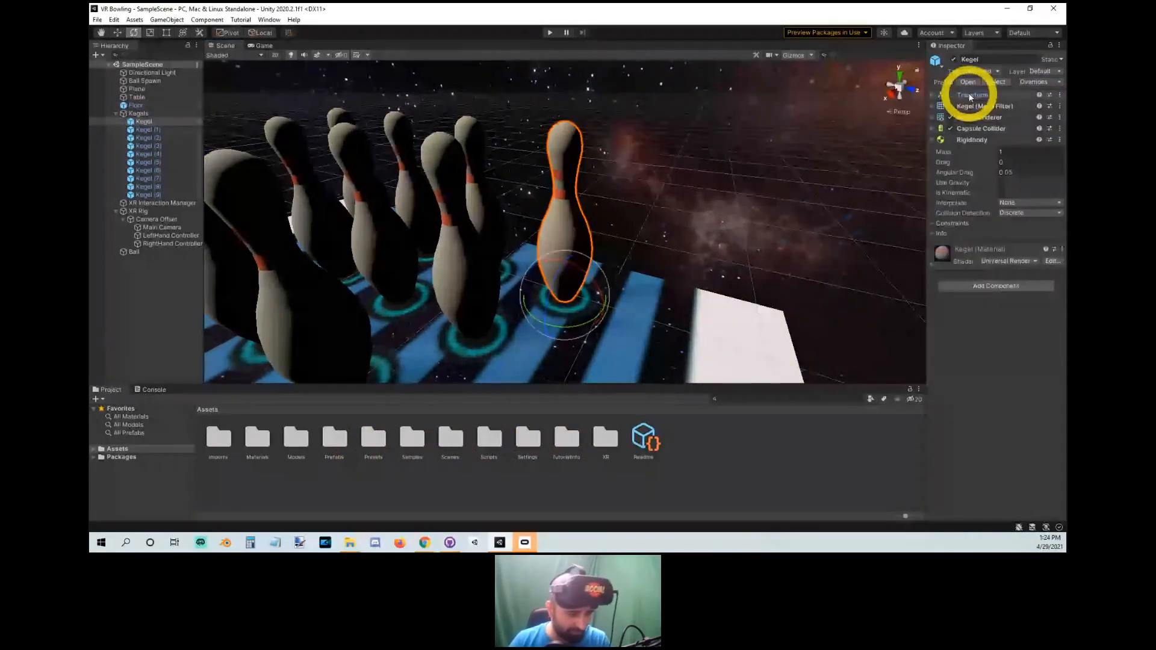
left_click(970, 96)
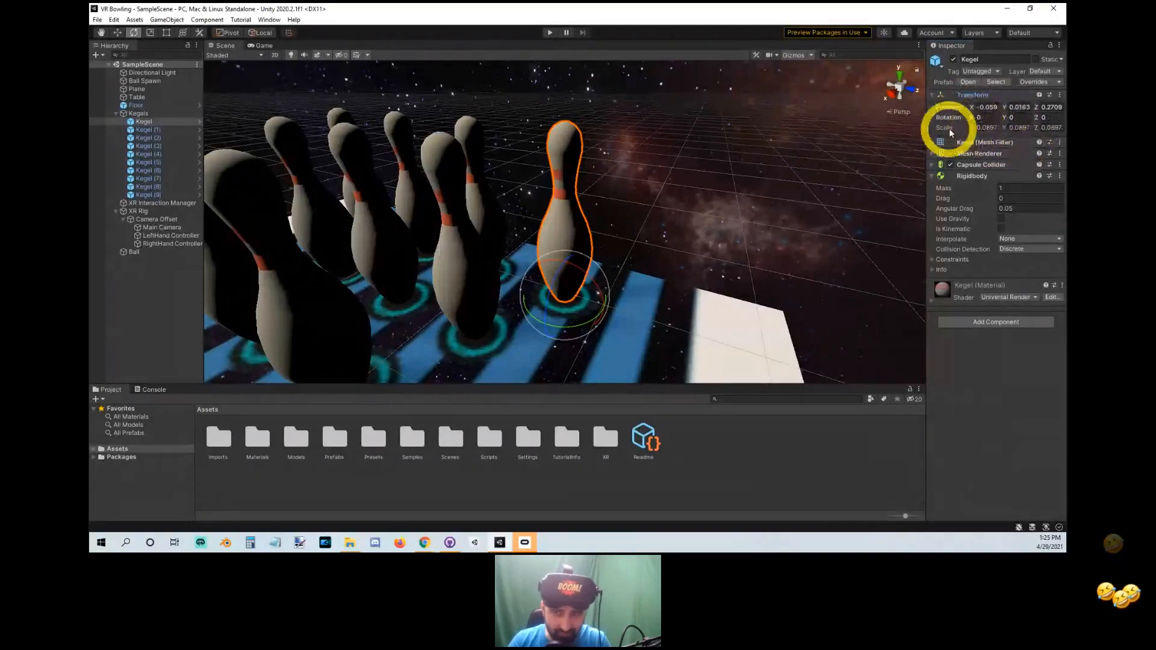
left_click(979, 144)
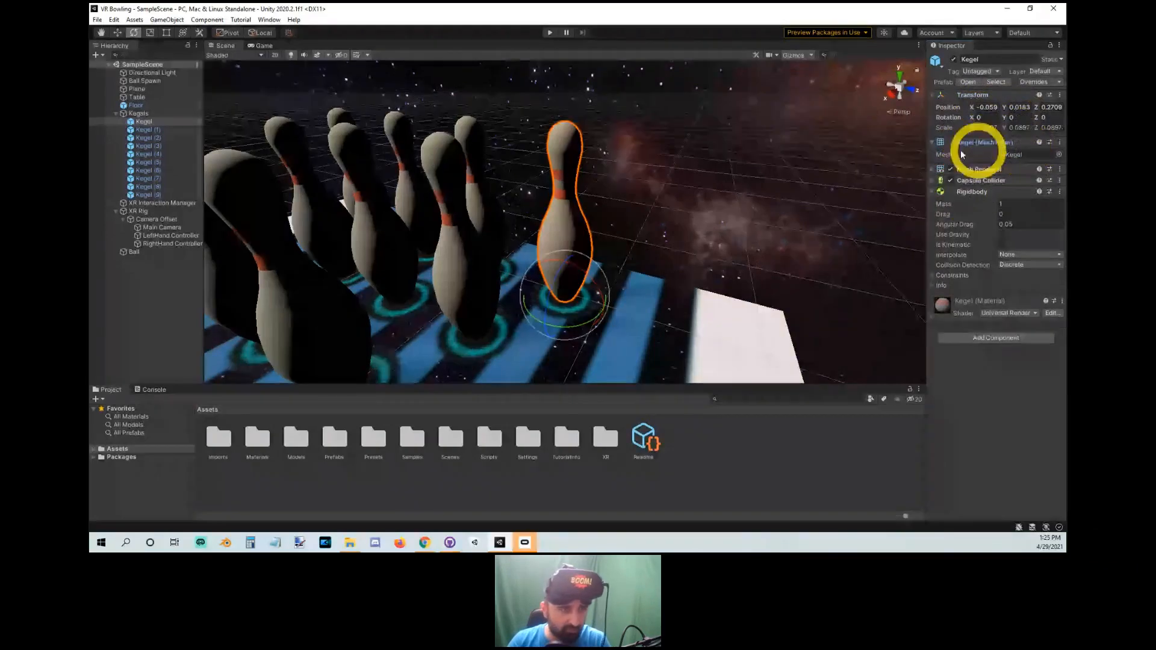
Switch the scene view to Wireframe and examine the polygons of the selected Kegel pin's mesh up close.
left_click(232, 55)
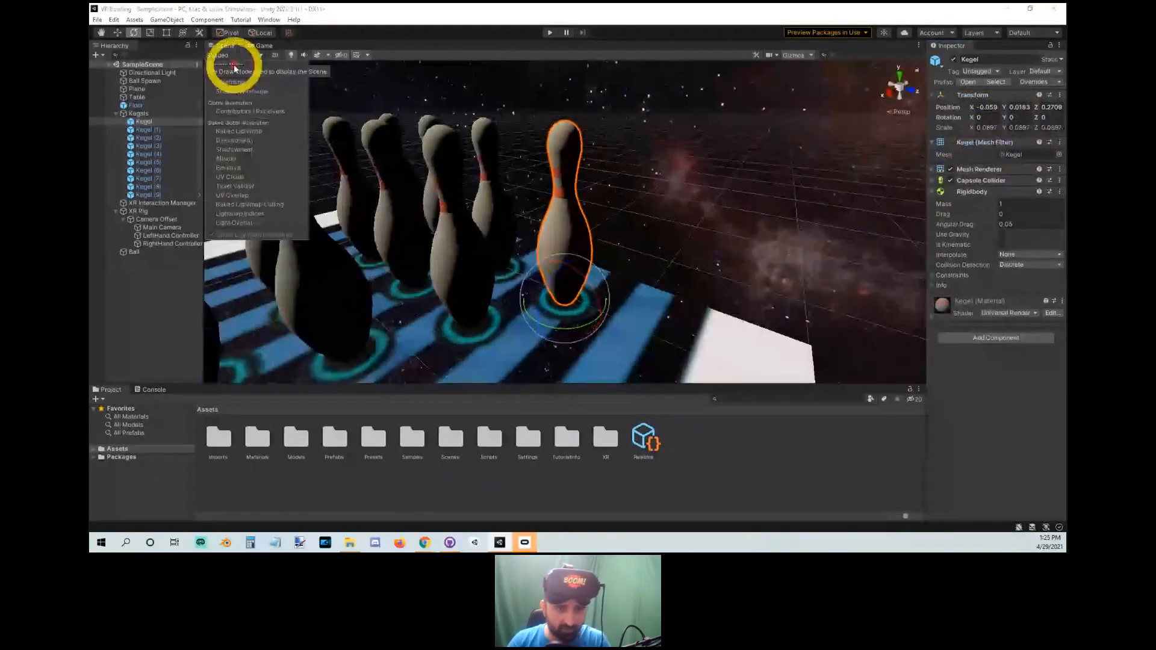
left_click(234, 81)
scroll(618, 212, "up", 3)
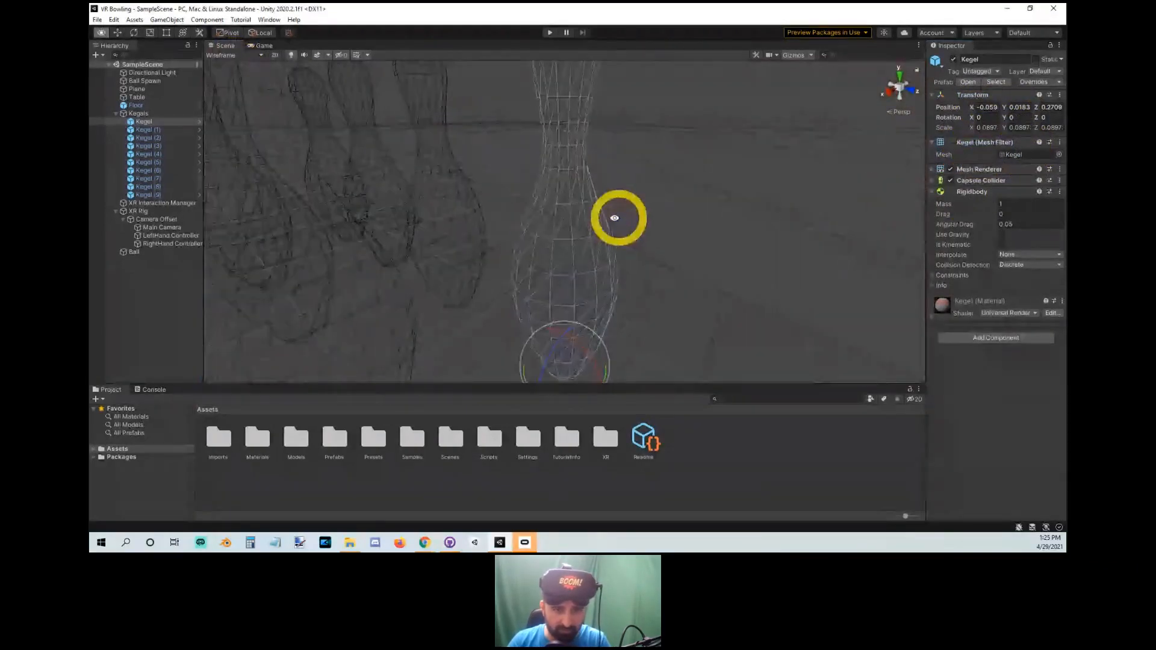
right_click_drag(615, 217, 608, 263, "alt")
left_click_drag(610, 279, 545, 249, "alt")
right_click_drag(545, 249, 647, 401, "alt")
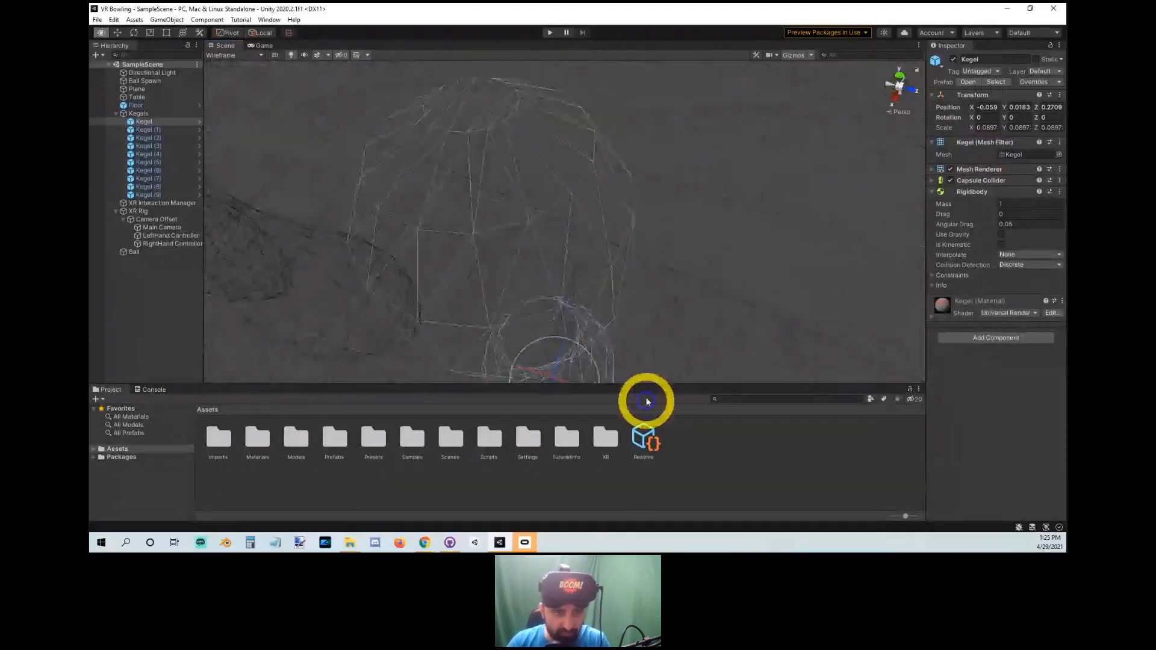
right_click_drag(560, 269, 603, 265, "alt")
left_click_drag(603, 265, 604, 192, "alt")
middle_click_drag(585, 306, 604, 181, "alt")
left_click_drag(604, 182, 635, 258, "alt")
right_click_drag(686, 138, 653, 174, "alt")
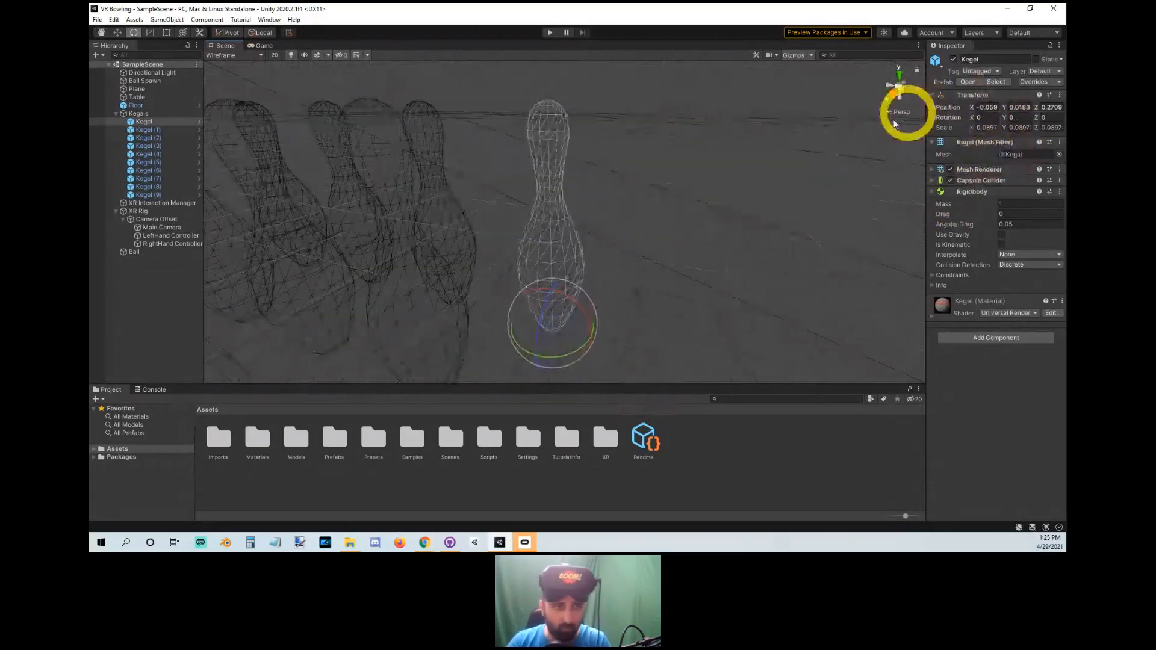
Expand the pin's Mesh Renderer component and its Materials list to review the assigned material.
left_click(978, 171)
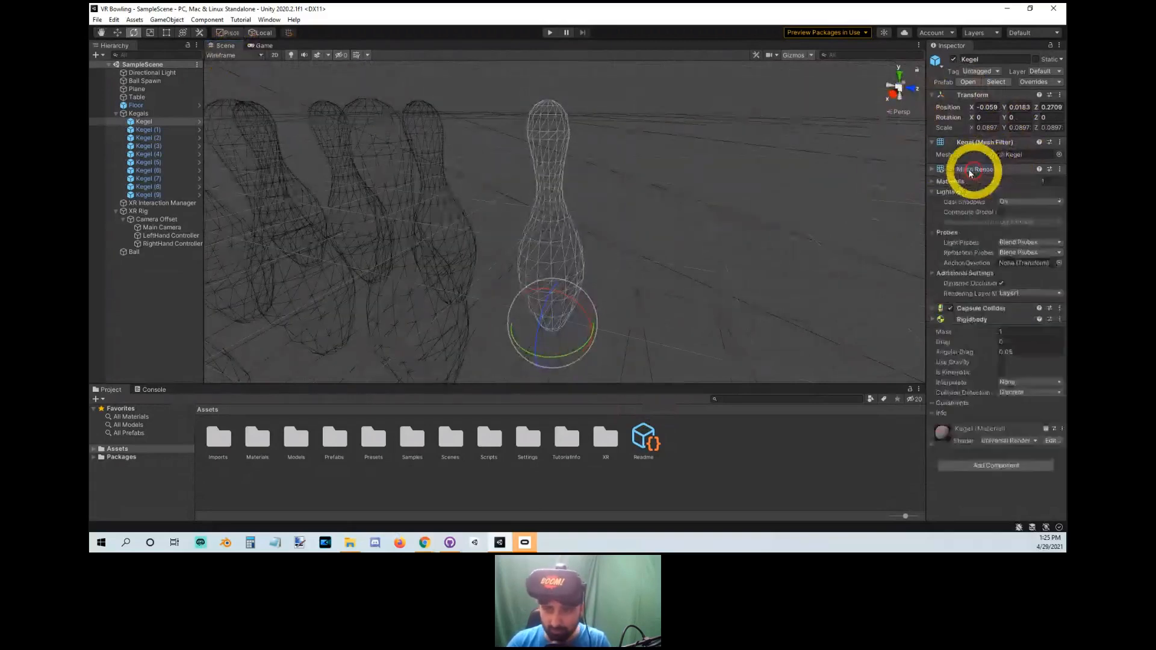
left_click(944, 181)
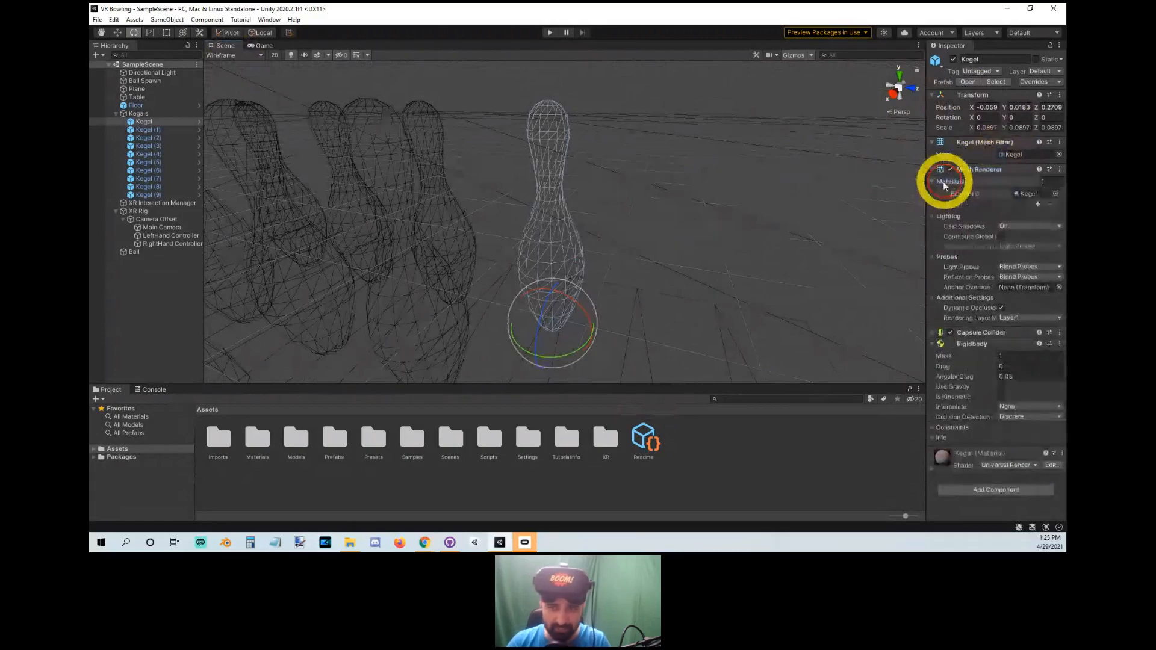
mouse_move(572, 116)
right_mouse_down()
mouse_move(629, 269)
mouse_move(550, 184)
mouse_move(606, 201)
mouse_move(508, 109)
mouse_move(681, 345)
mouse_move(532, 287)
mouse_move(568, 155)
right_mouse_up()
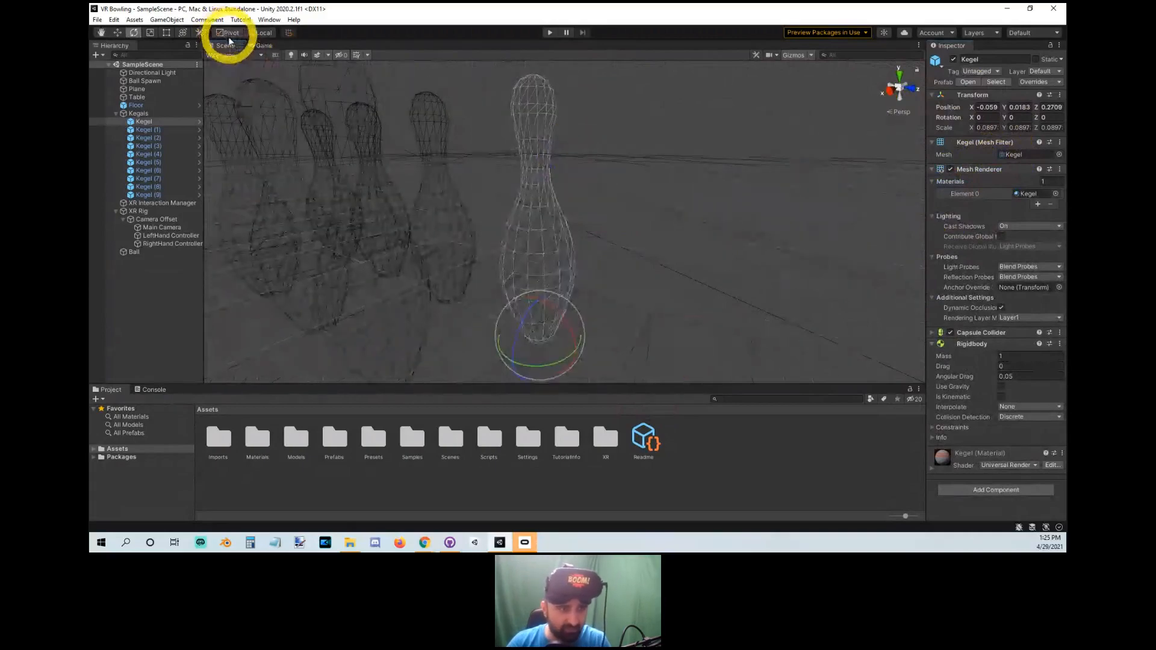
Return the scene view to Shaded and examine the pin's rendered surface up close.
left_click(256, 55)
left_click(228, 73)
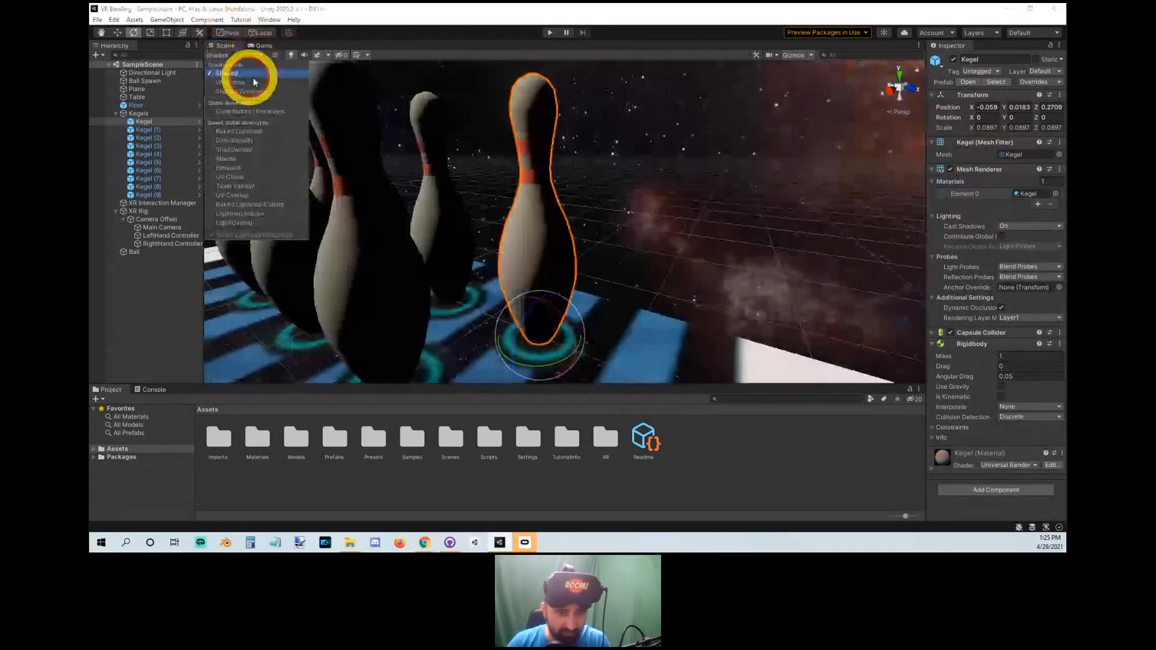
mouse_move(557, 187)
right_mouse_down()
mouse_move(575, 192)
mouse_move(643, 368)
right_mouse_up()
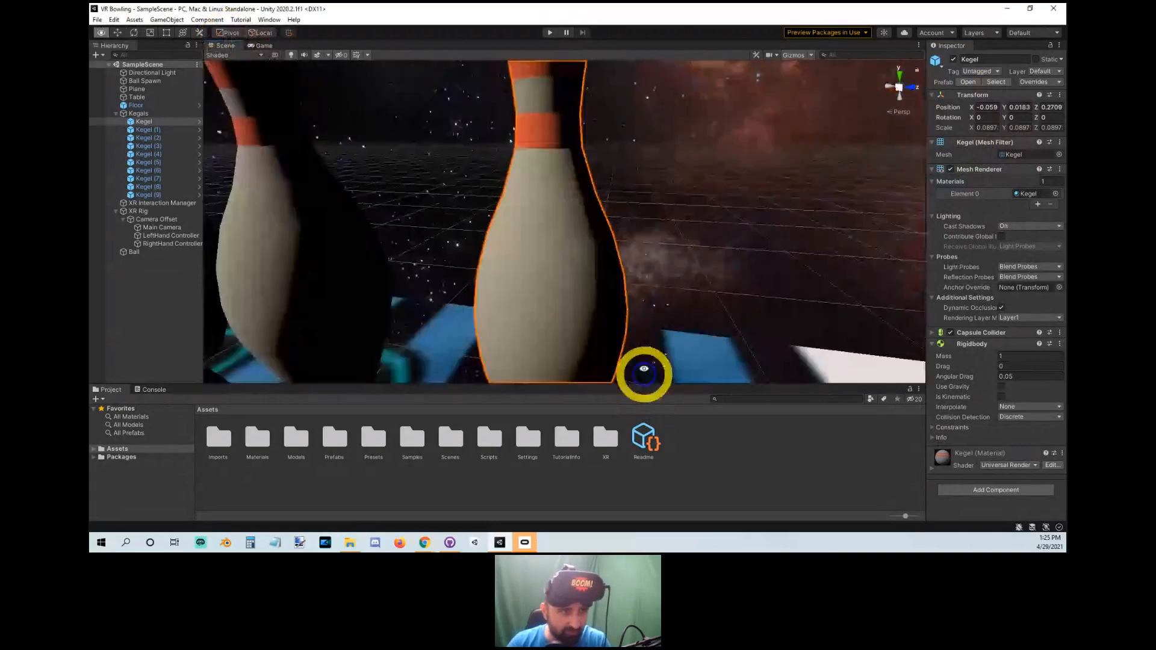
Switch the scene view to Shaded Wireframe, examine the pin's mesh lines over its surface, and restore the Shaded view.
left_click(234, 55)
left_click(241, 91)
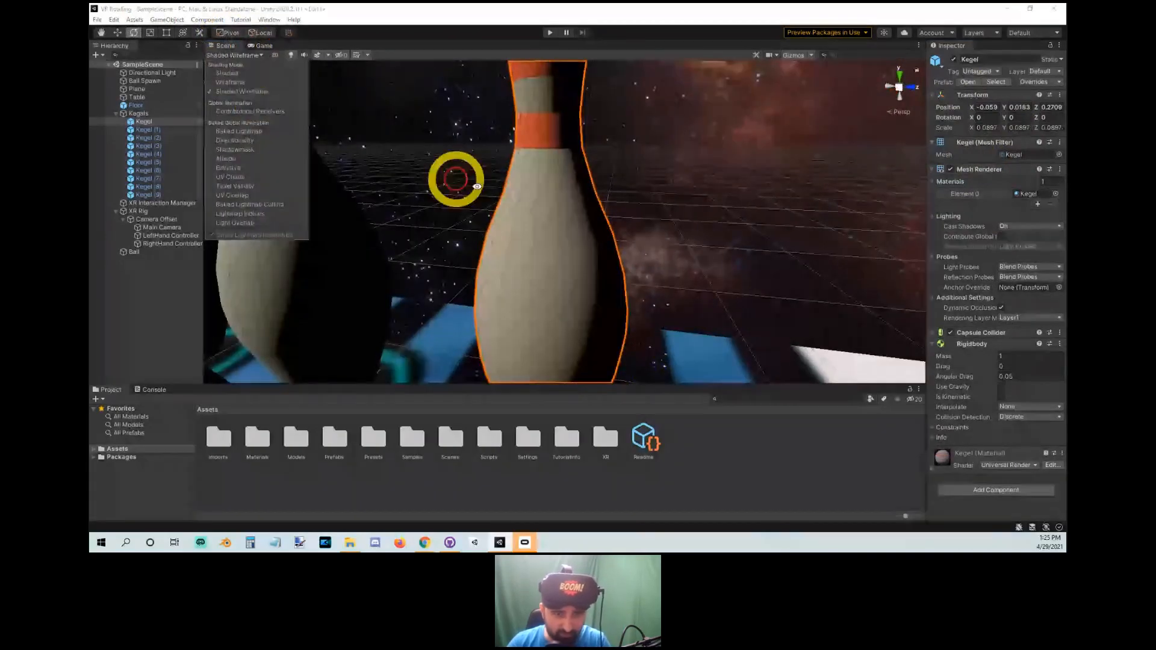
mouse_move(477, 186)
right_mouse_down()
mouse_move(585, 131)
mouse_move(511, 166)
mouse_move(562, 245)
right_mouse_up()
left_click_drag(562, 245, 560, 218)
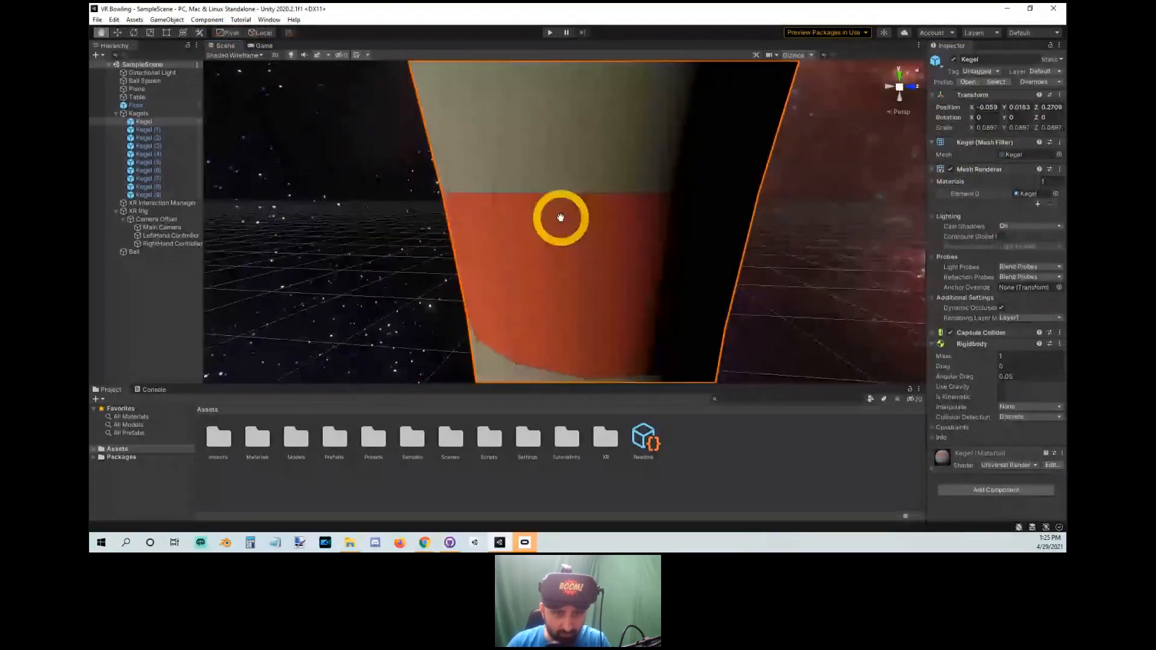
right_click_drag(561, 218, 609, 387, "alt")
left_click_drag(609, 387, 652, 301, "alt")
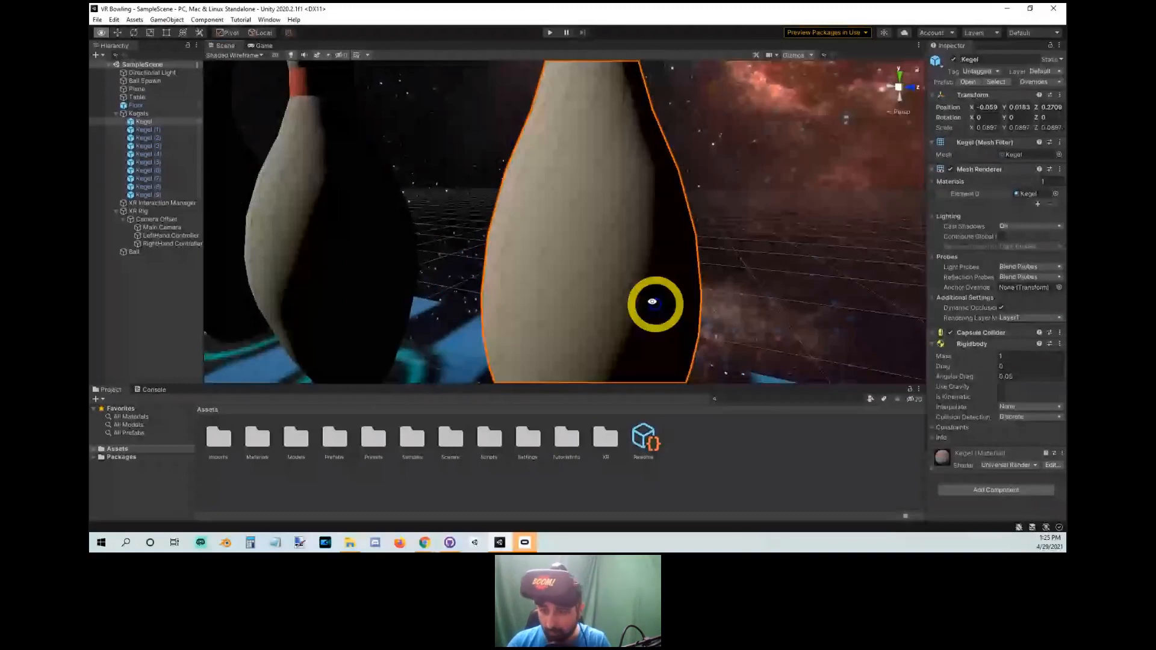
left_click_drag(651, 302, 578, 356, "alt")
right_click_drag(578, 355, 512, 289, "alt")
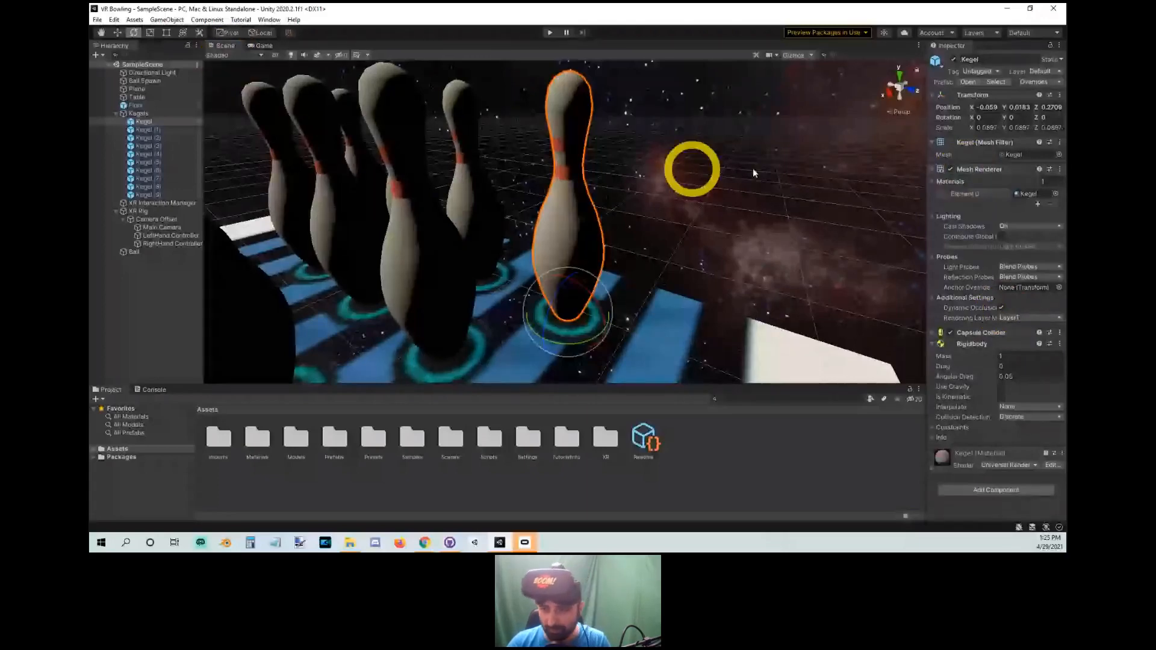
Expand the pin's Capsule Collider component and reselect the pin in the scene with the Move tool active.
left_click(1004, 336)
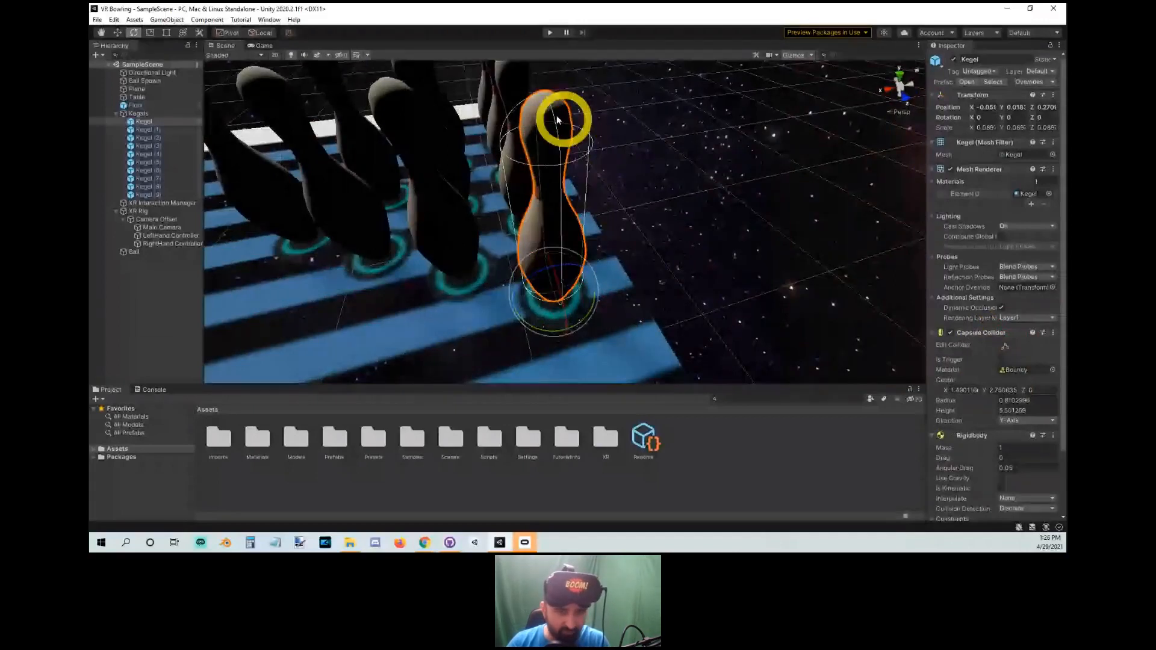
left_click(553, 253)
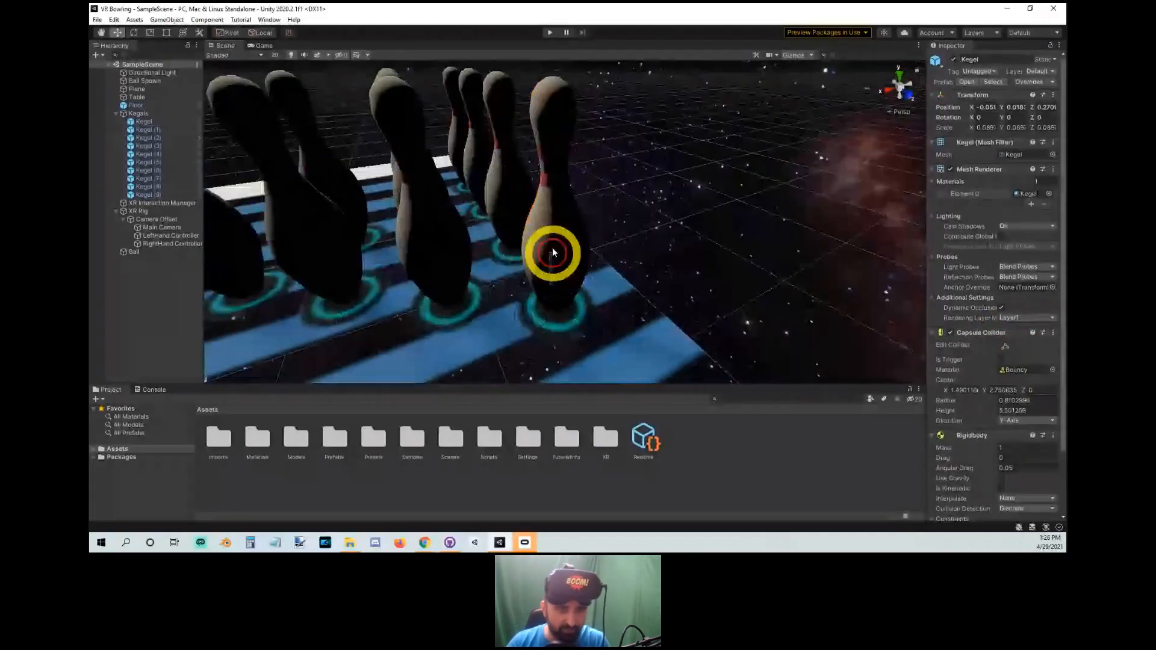
left_click(545, 228)
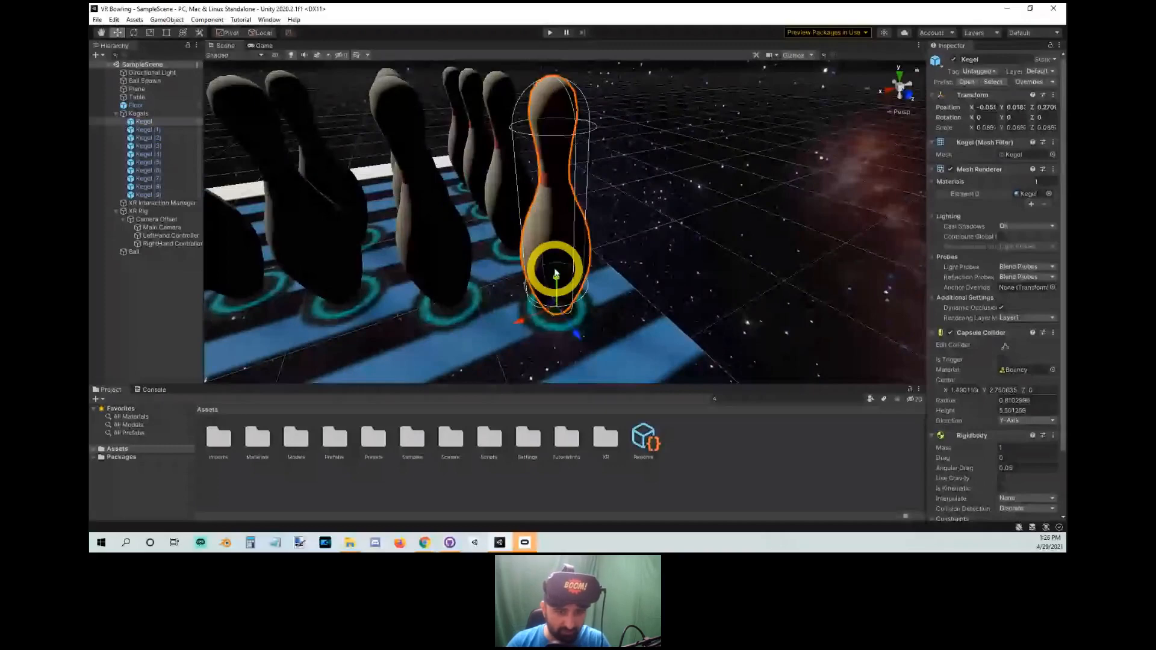
Try raising the pin slightly above the floor to about Y 0.028, and undo the move.
left_click_drag(555, 273, 555, 265)
left_click_drag(555, 264, 608, 269, "alt")
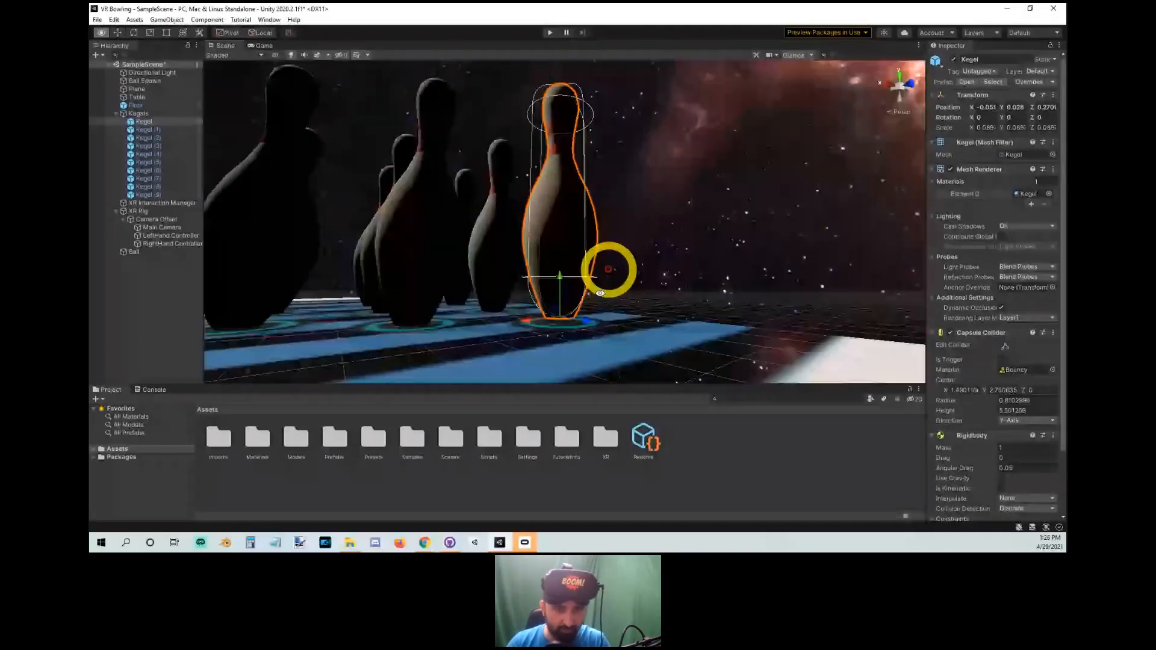
key("ctrl+z")
Examine how the capsule collider outline fits around the pin from several sides.
left_click_drag(608, 269, 546, 177, "alt")
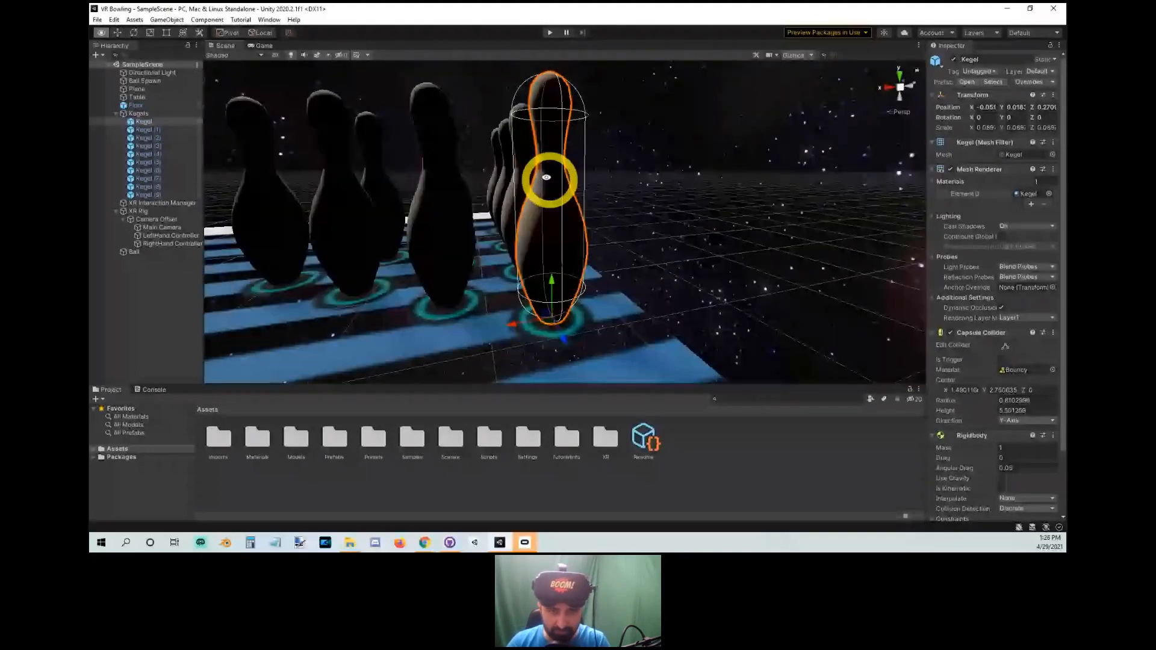
left_click_drag(546, 177, 610, 175, "alt")
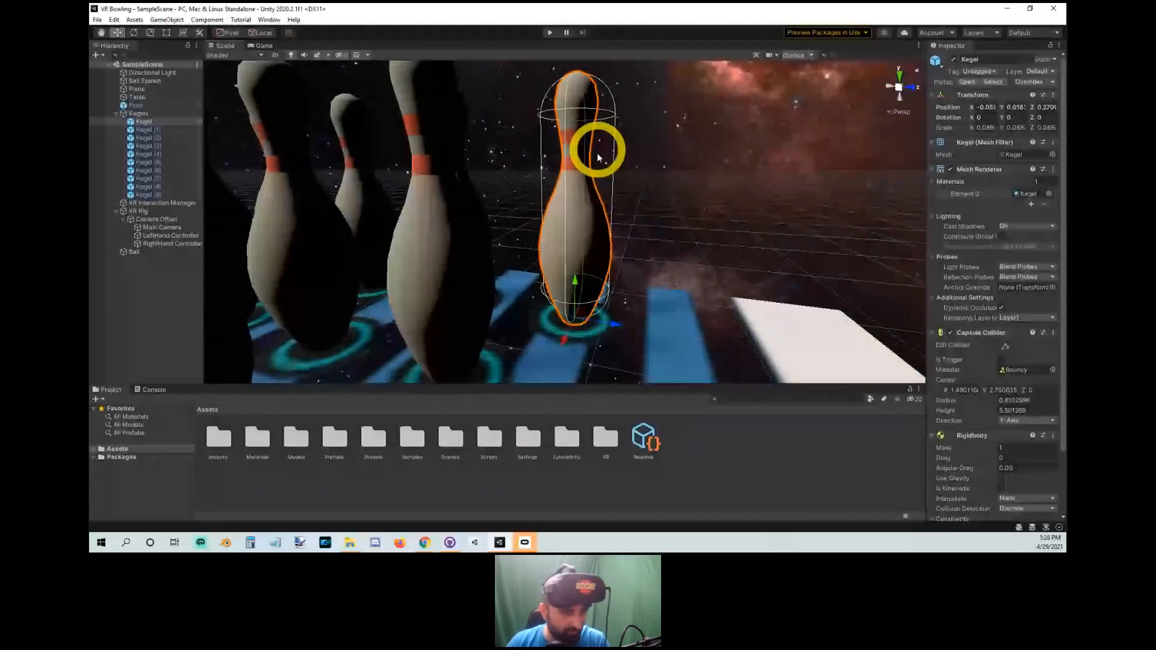
right_click_drag(598, 157, 621, 234, "alt")
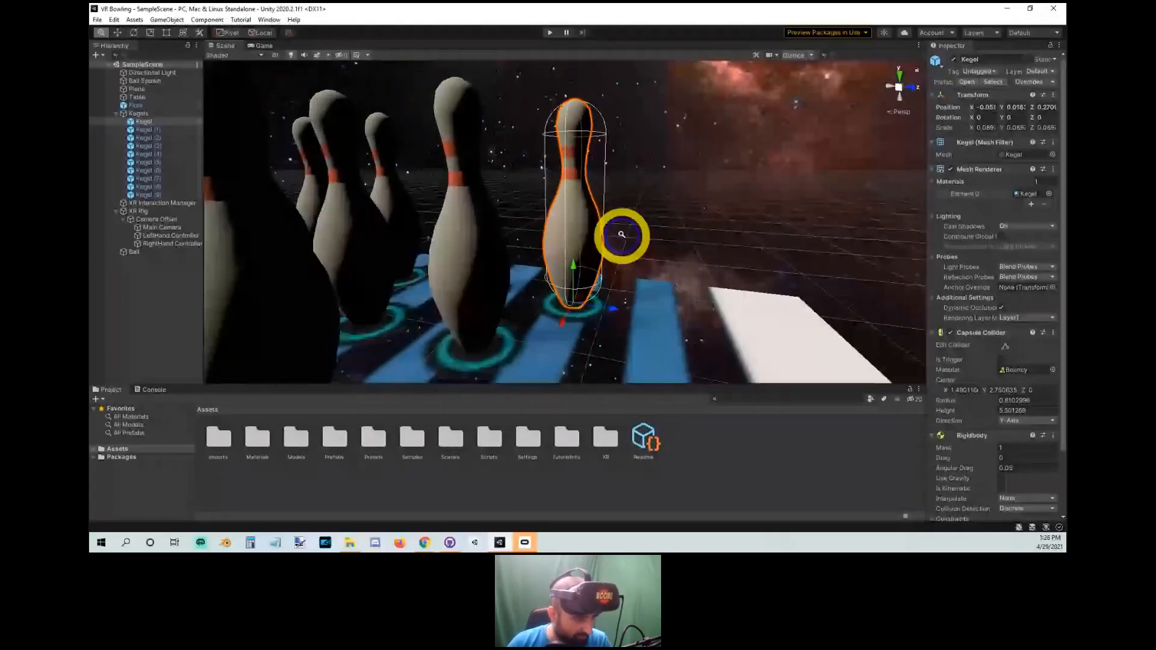
right_click_drag(621, 234, 622, 238, "alt")
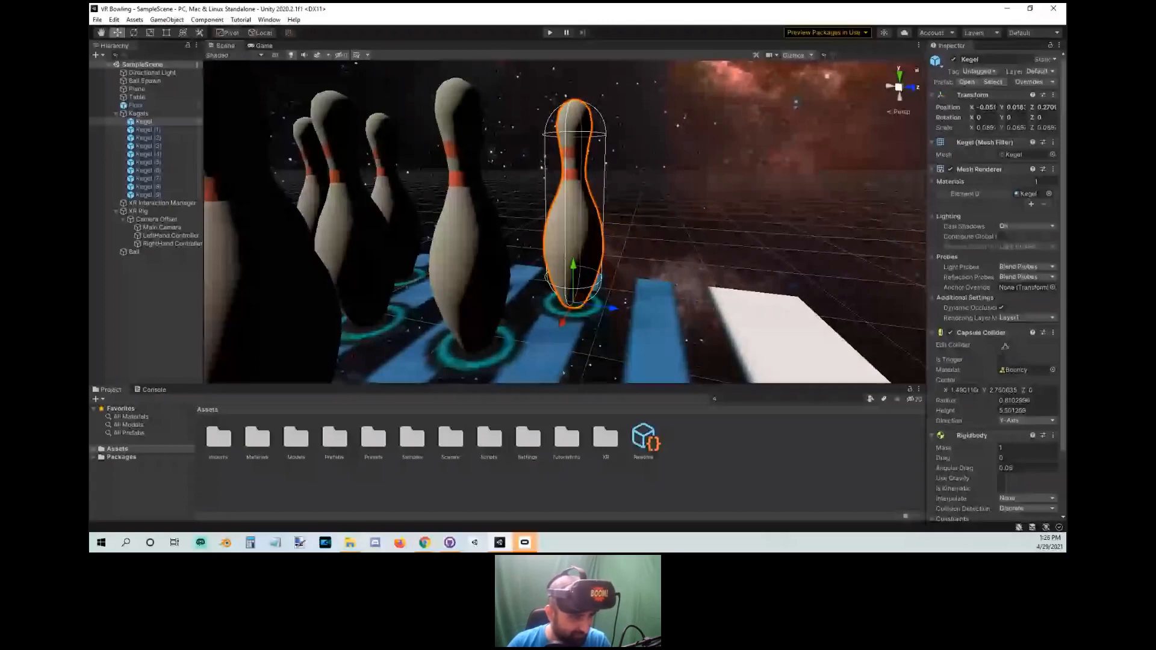
left_click(429, 308)
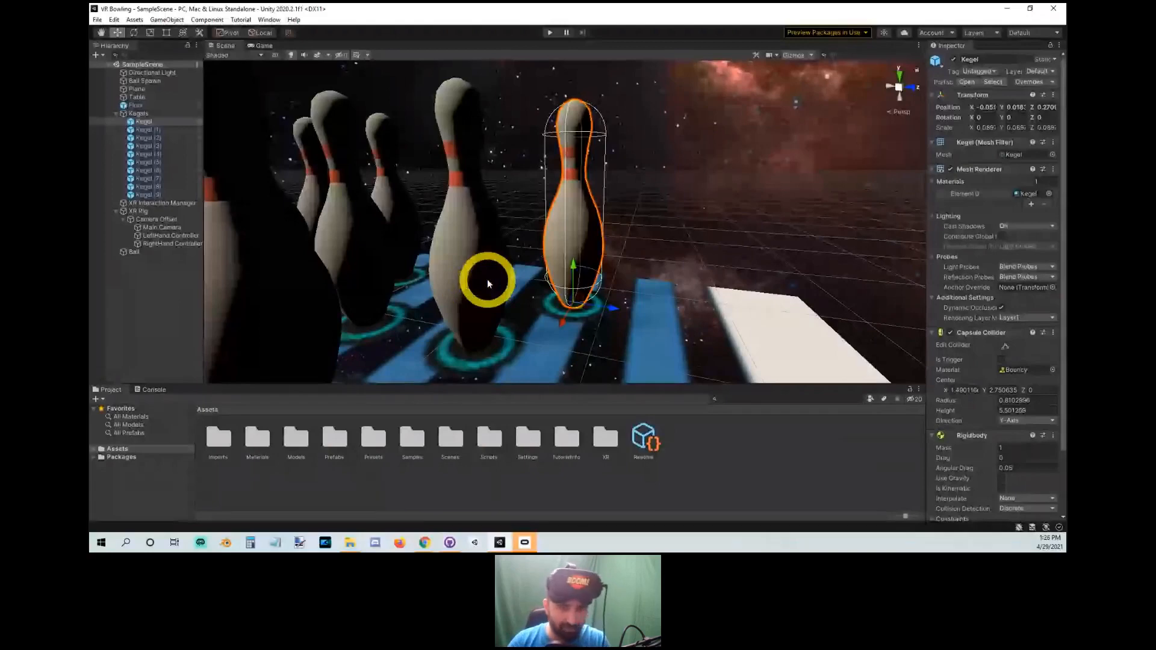
left_click_drag(577, 225, 553, 195, "alt")
scroll(554, 195, "down", 5)
right_click_drag(553, 195, 562, 282, "alt")
left_click_drag(562, 282, 564, 223, "alt")
Collapse and disable the pin's Capsule Collider, and add a Mesh Collider component to the pin.
left_click(974, 331)
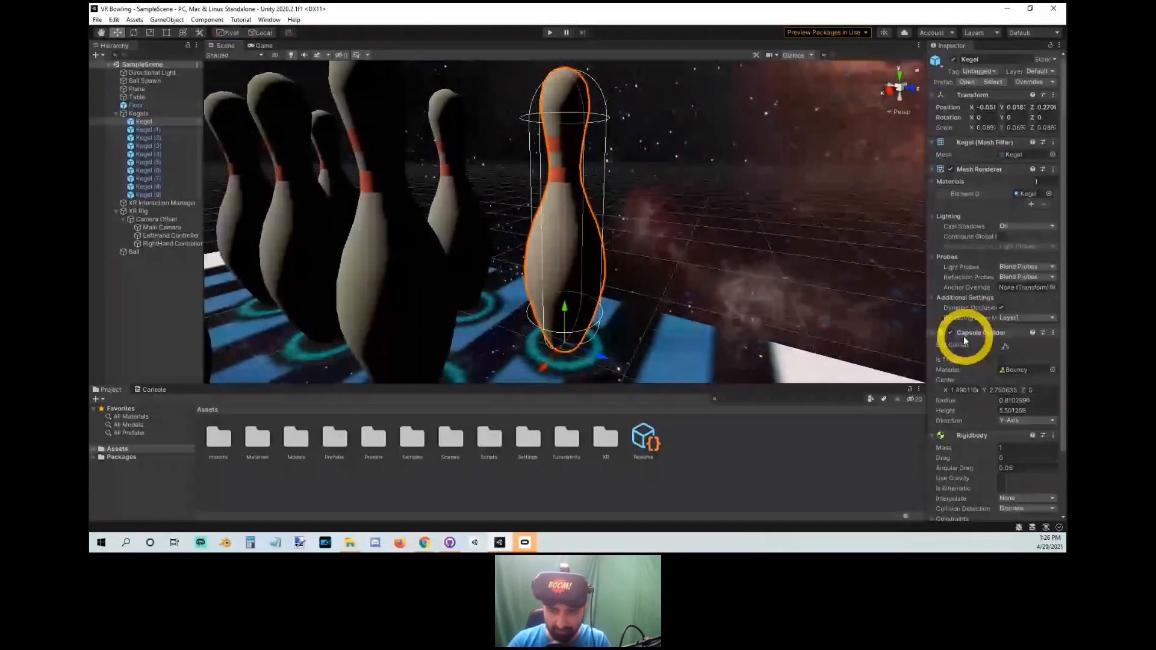
left_click(966, 333)
left_click(980, 497)
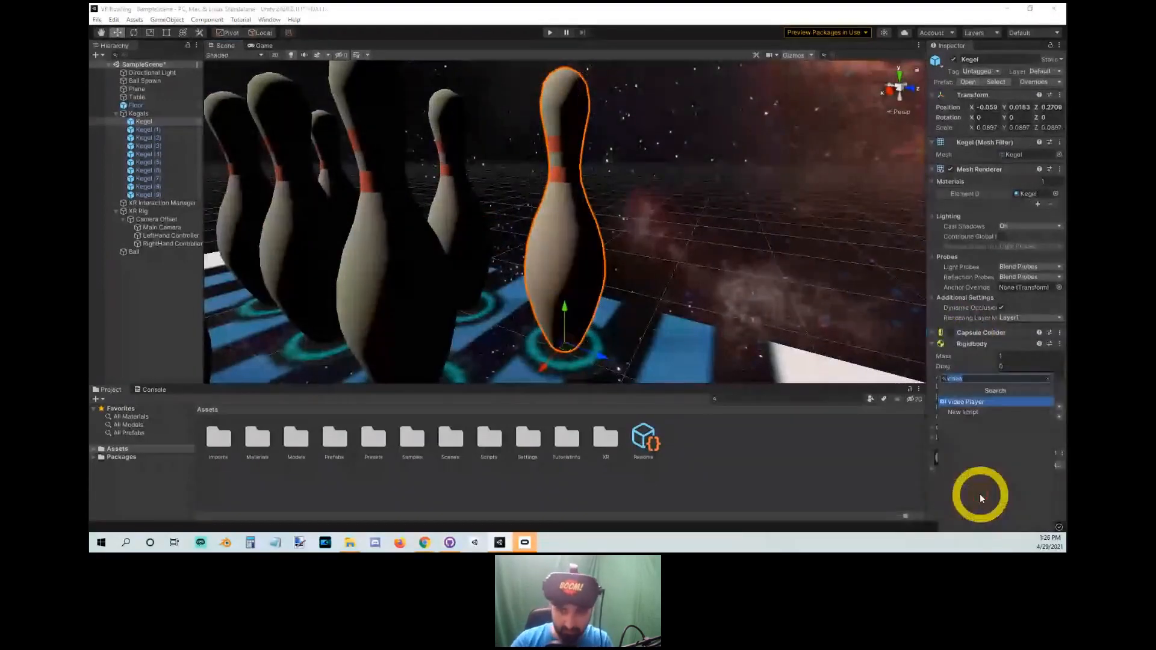
scroll(1024, 476, "down", 5)
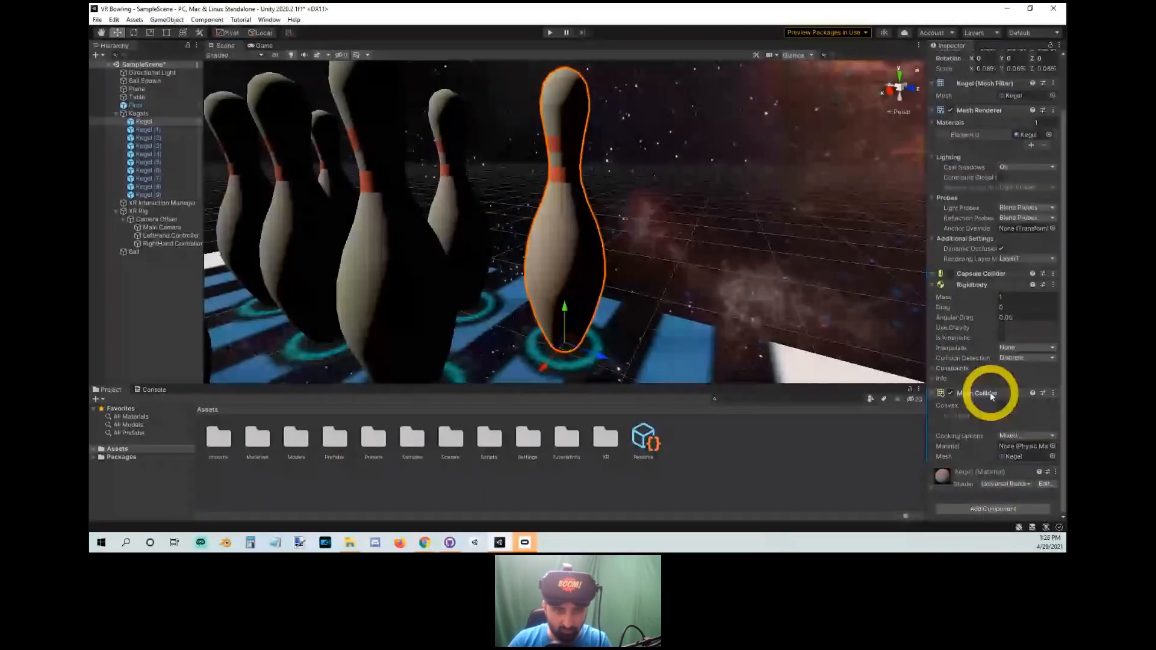
Toggle the Mesh Collider's Convex option and check the collider shape around the pin.
left_click_drag(587, 157, 544, 128, "alt")
key("w")
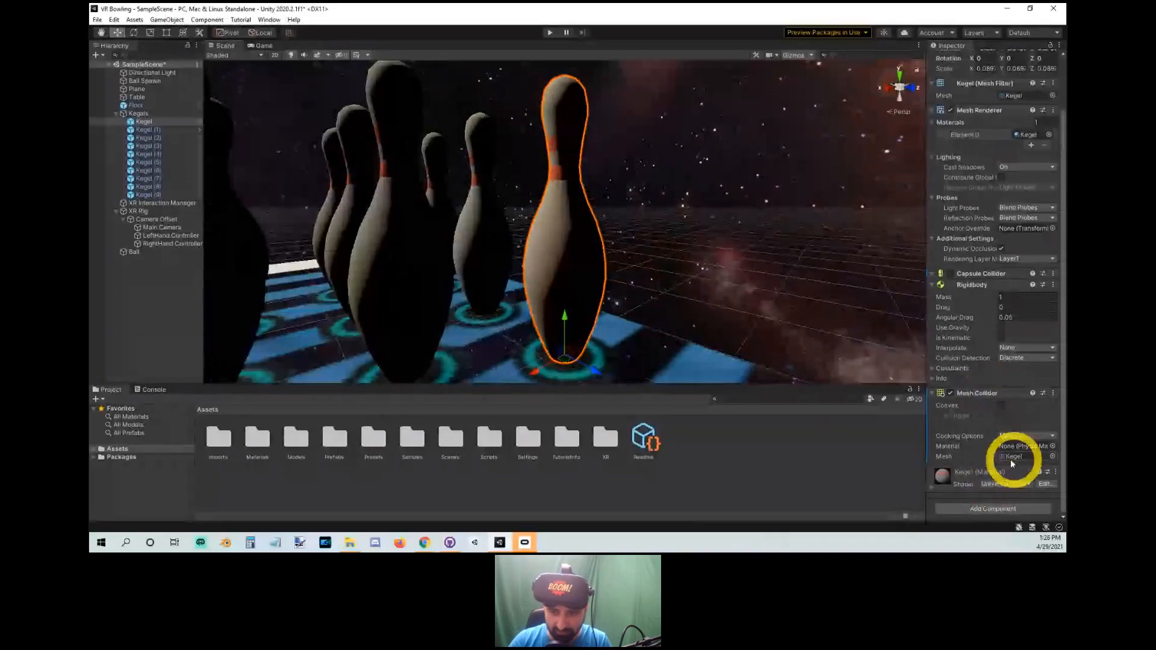
left_click(1001, 405)
left_click_drag(668, 289, 903, 373, "alt")
left_click(1000, 405)
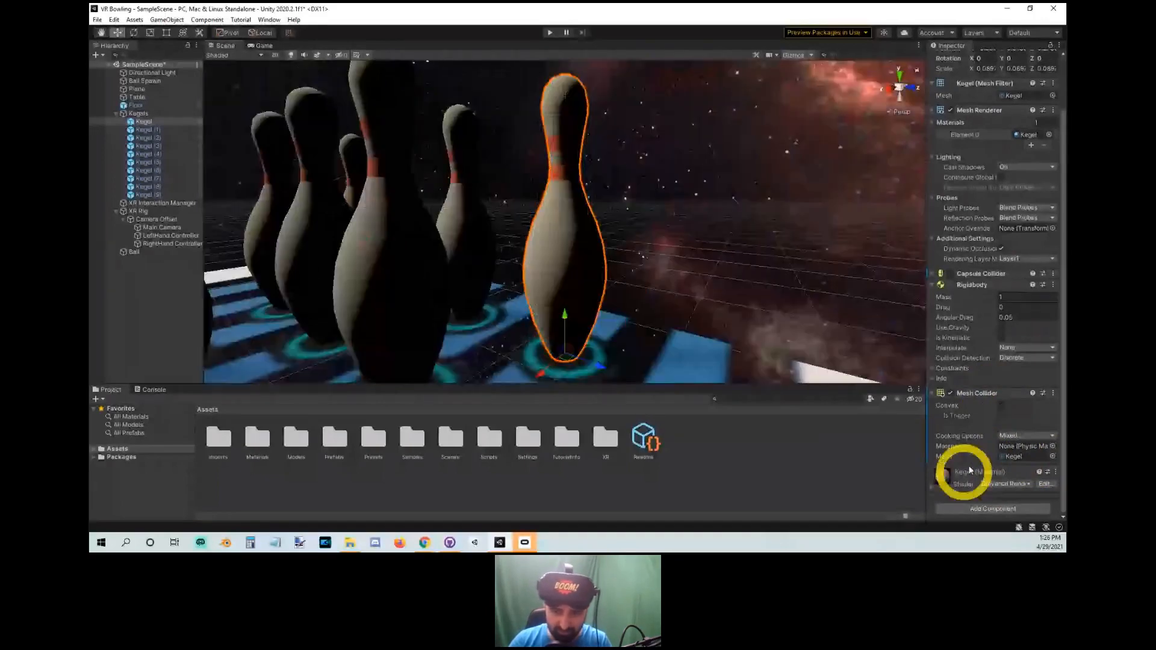
Remove the Mesh Collider component from the pin and re-enable its Capsule Collider.
right_click(952, 395)
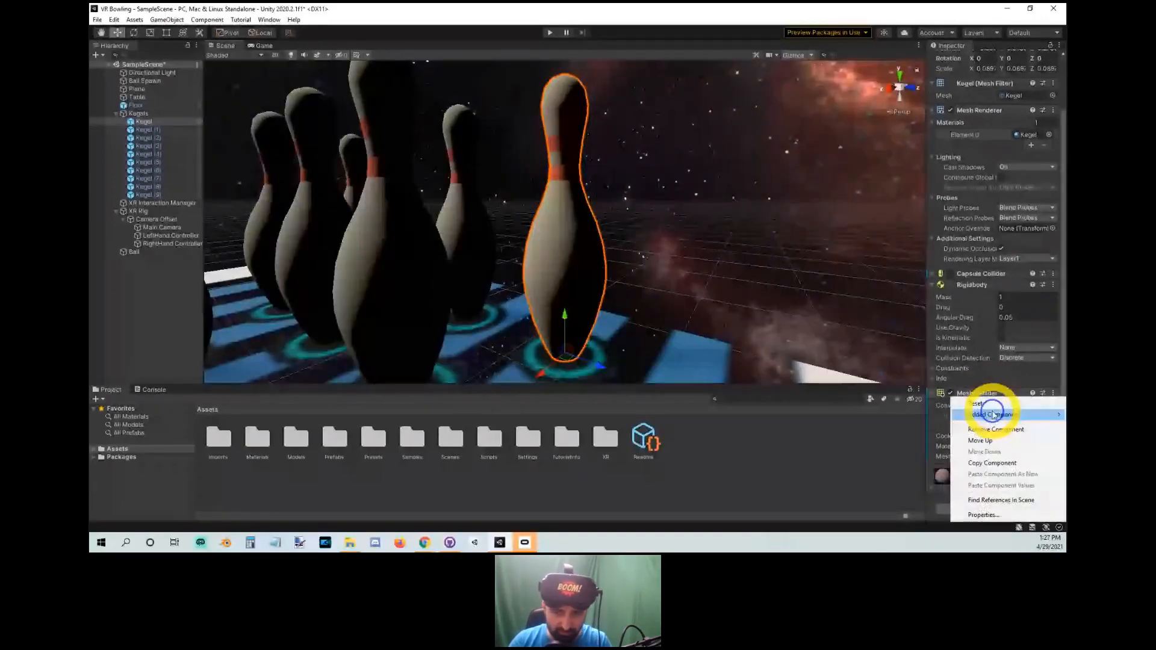
left_click(995, 429)
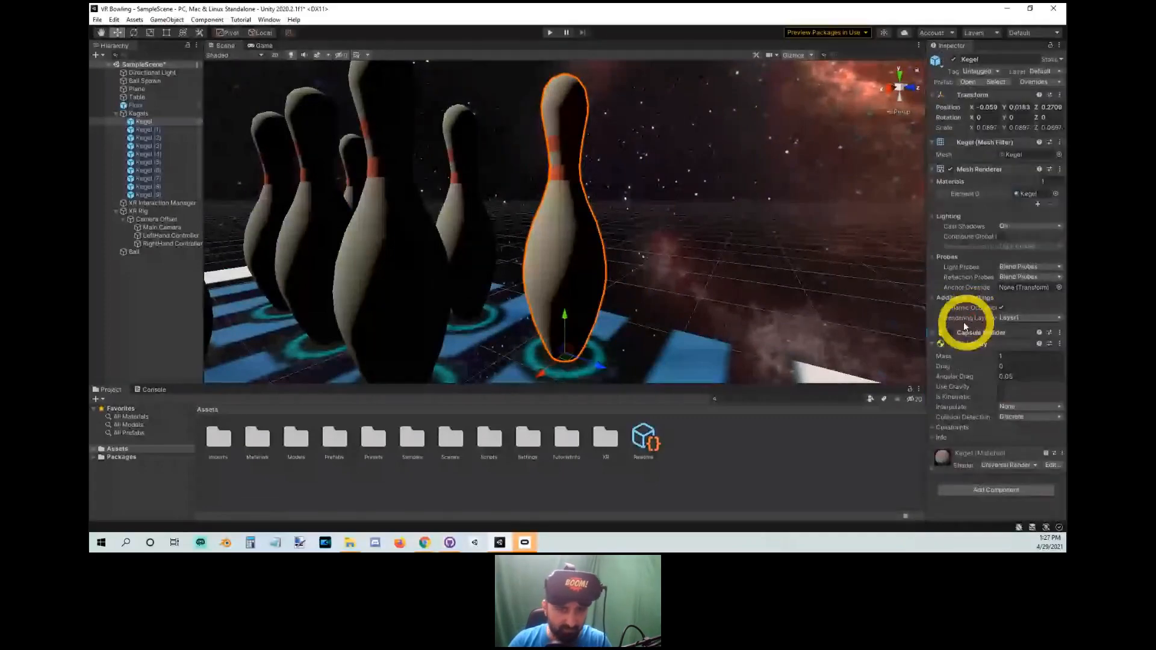
left_click_drag(752, 334, 655, 340, "alt")
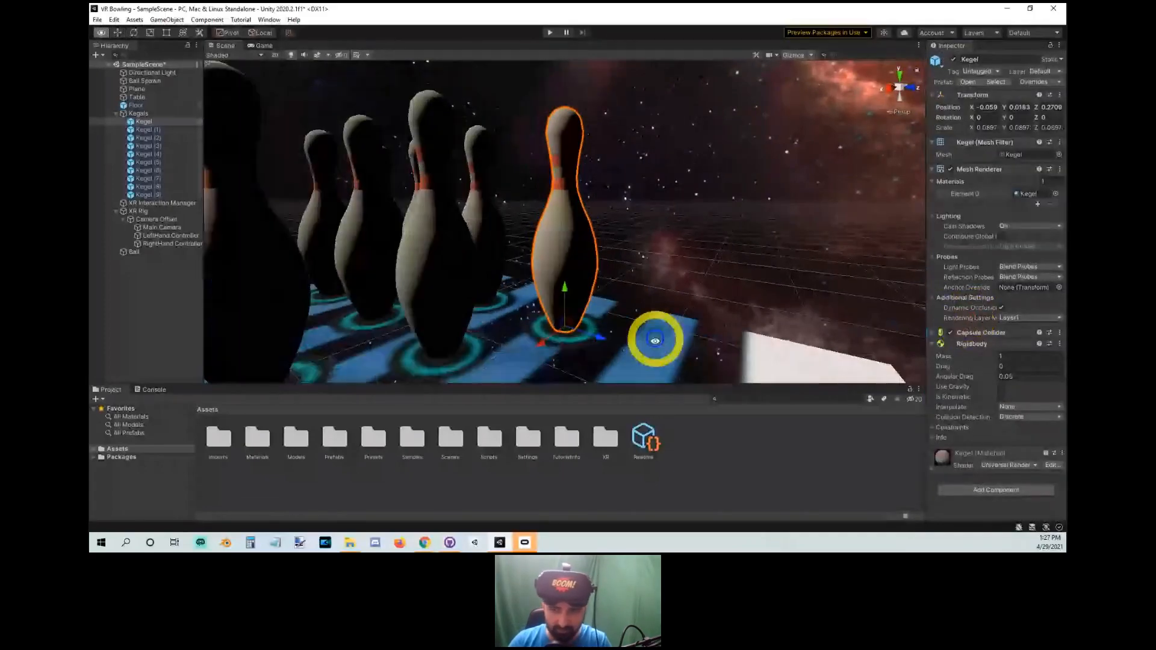
Expand the pin's Capsule Collider settings and examine the collider's fit around the pin's neck and base.
left_click(933, 332)
left_click_drag(845, 350, 575, 269, "alt")
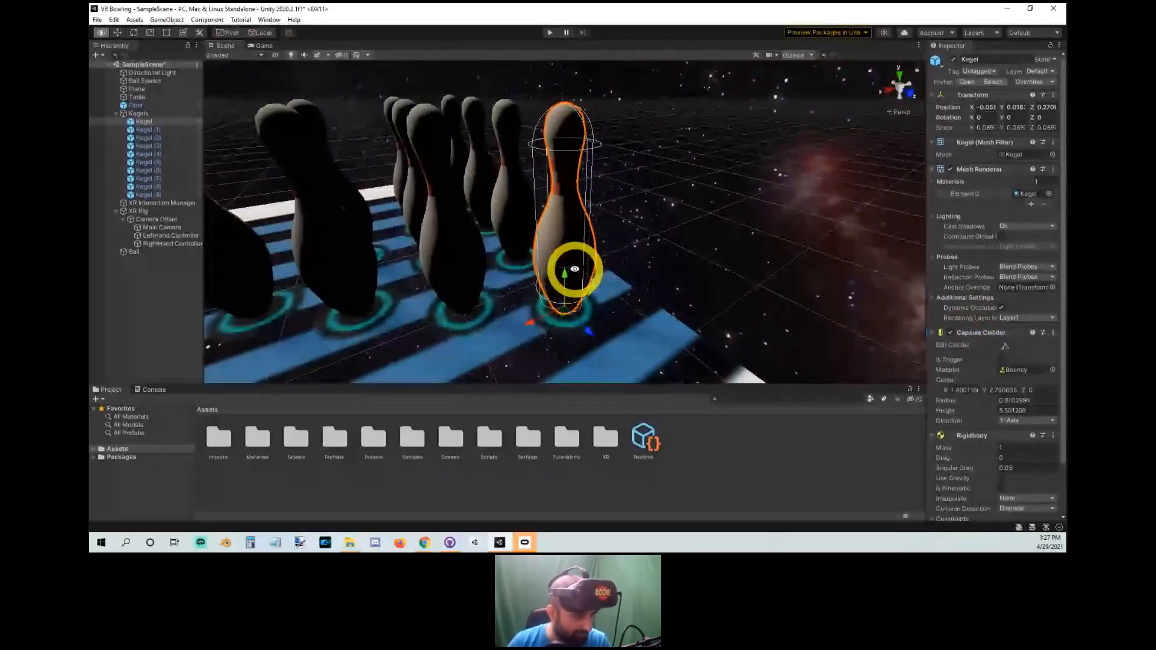
left_click_drag(574, 269, 575, 269, "alt")
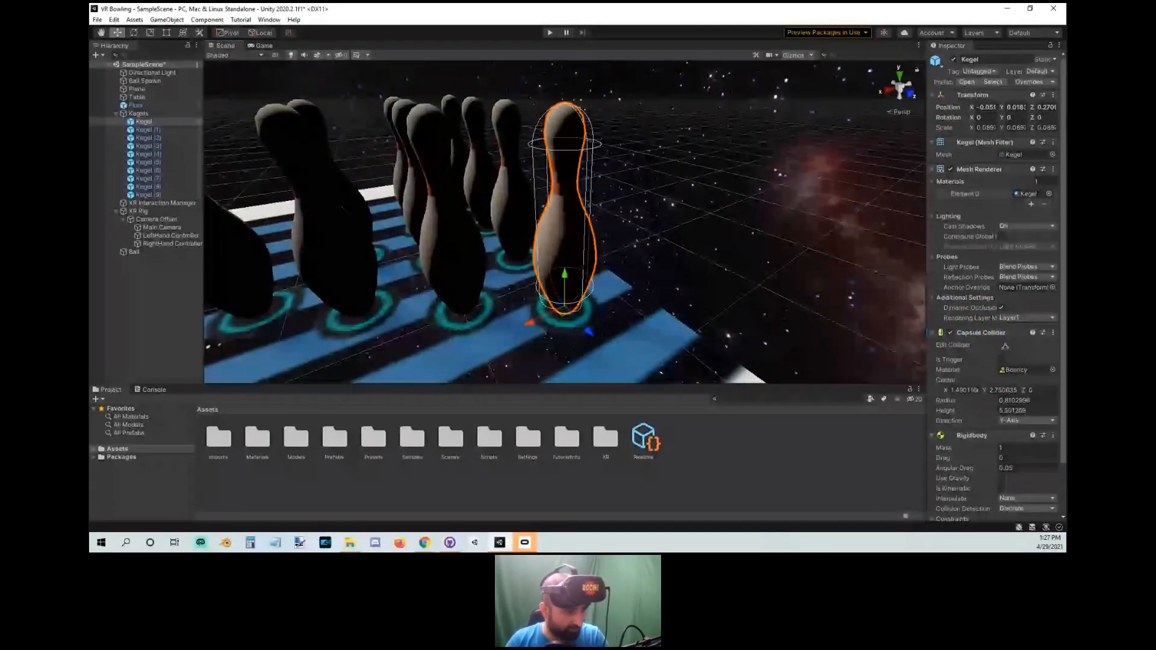
right_click_drag(556, 273, 567, 297, "alt")
left_click_drag(567, 297, 551, 334, "alt")
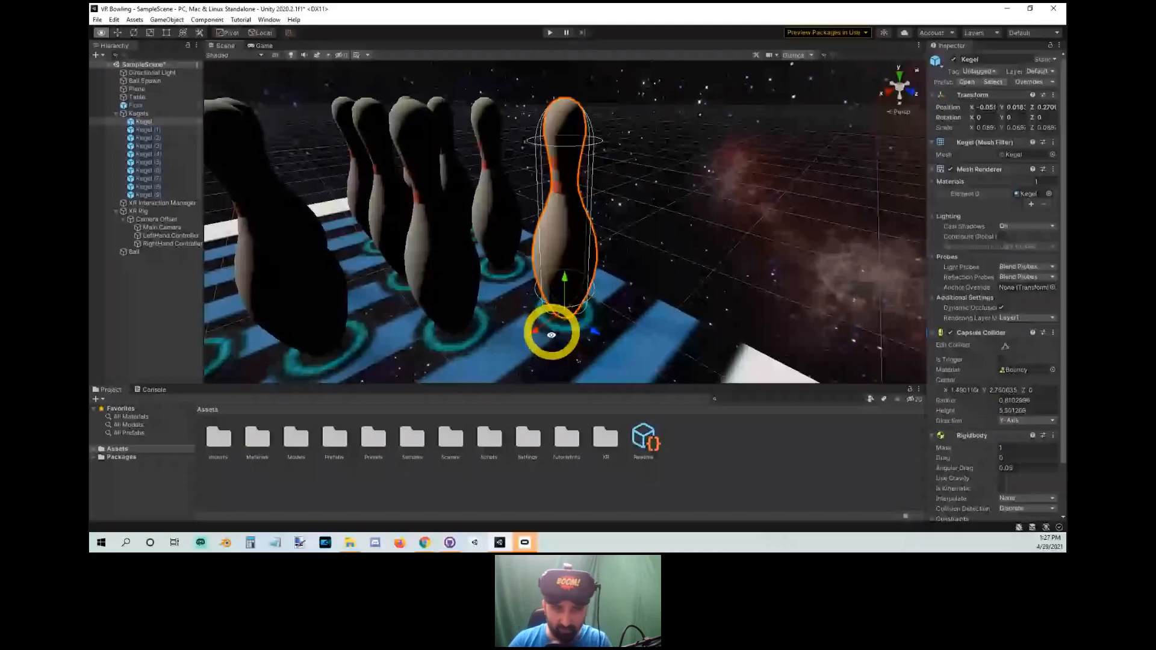
right_click_drag(552, 335, 591, 312, "alt")
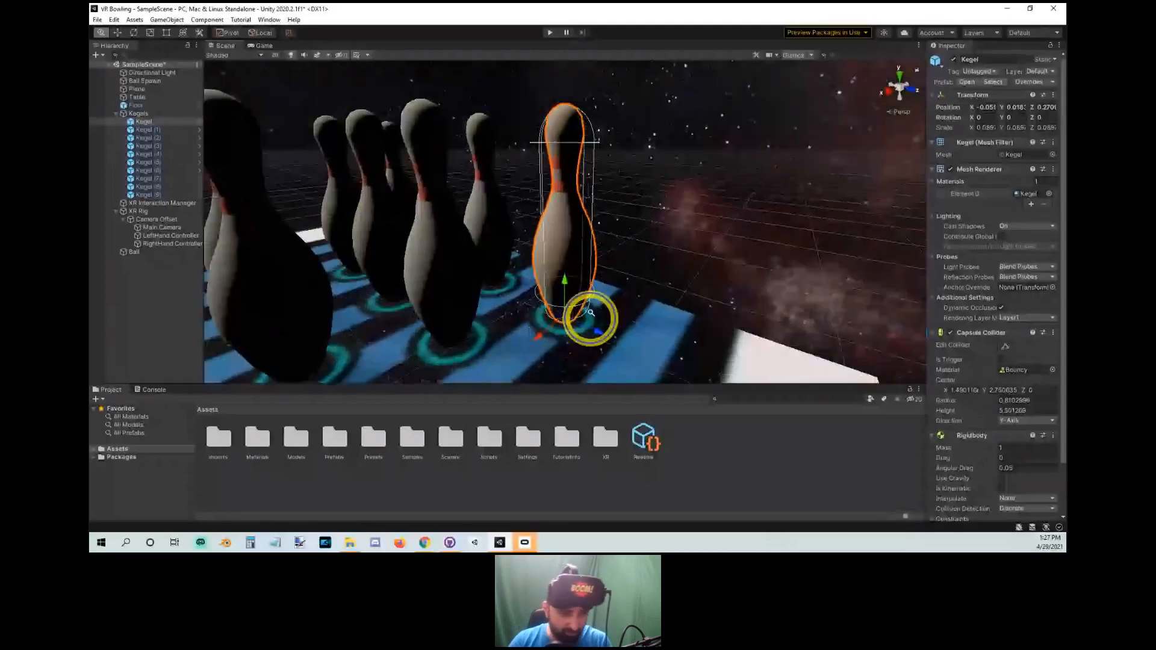
left_click_drag(590, 312, 678, 304, "alt")
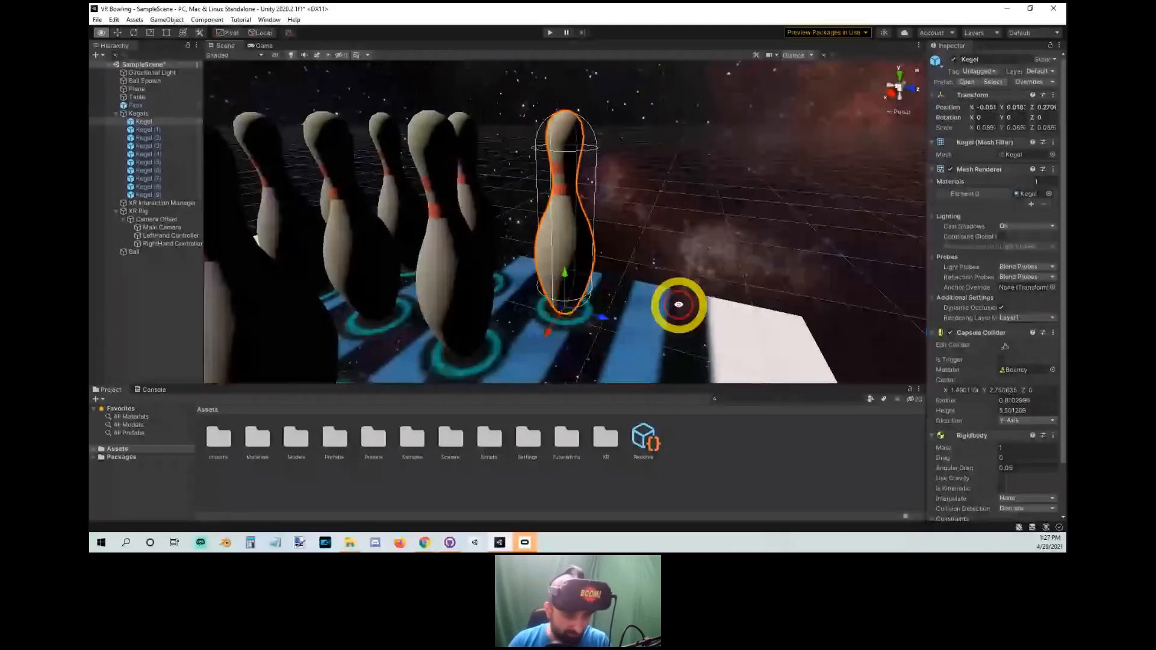
Switch to paint.net, dismiss the update prompt, and sketch a rounded human outline with an angular human outline beside it.
left_click(300, 543)
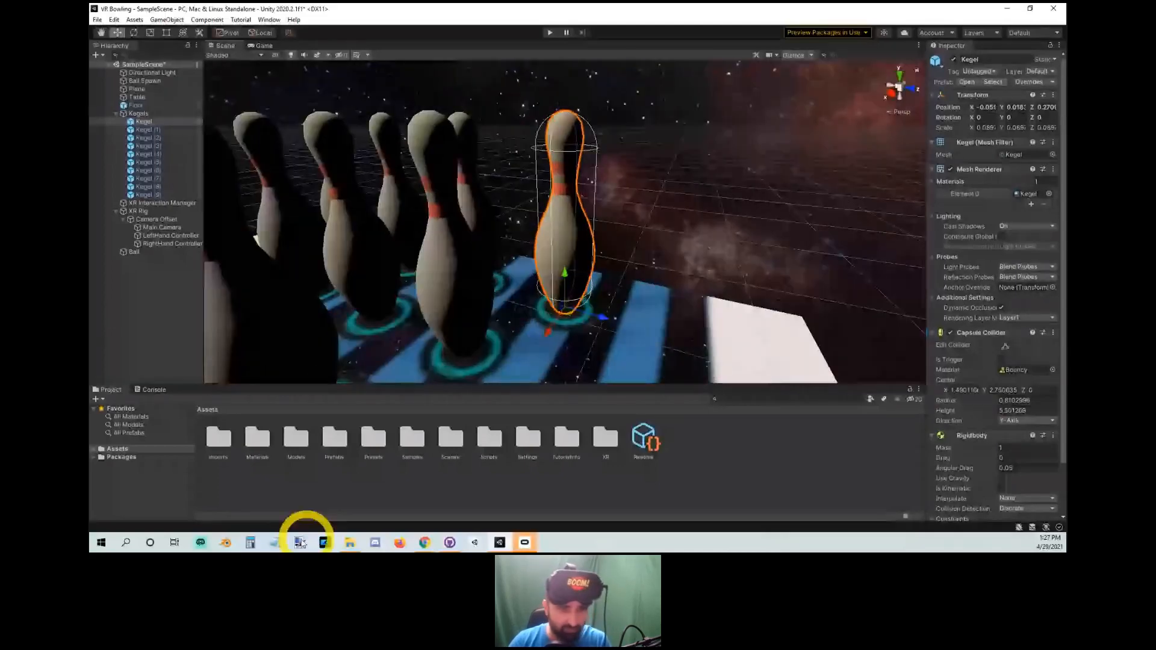
left_click(300, 543)
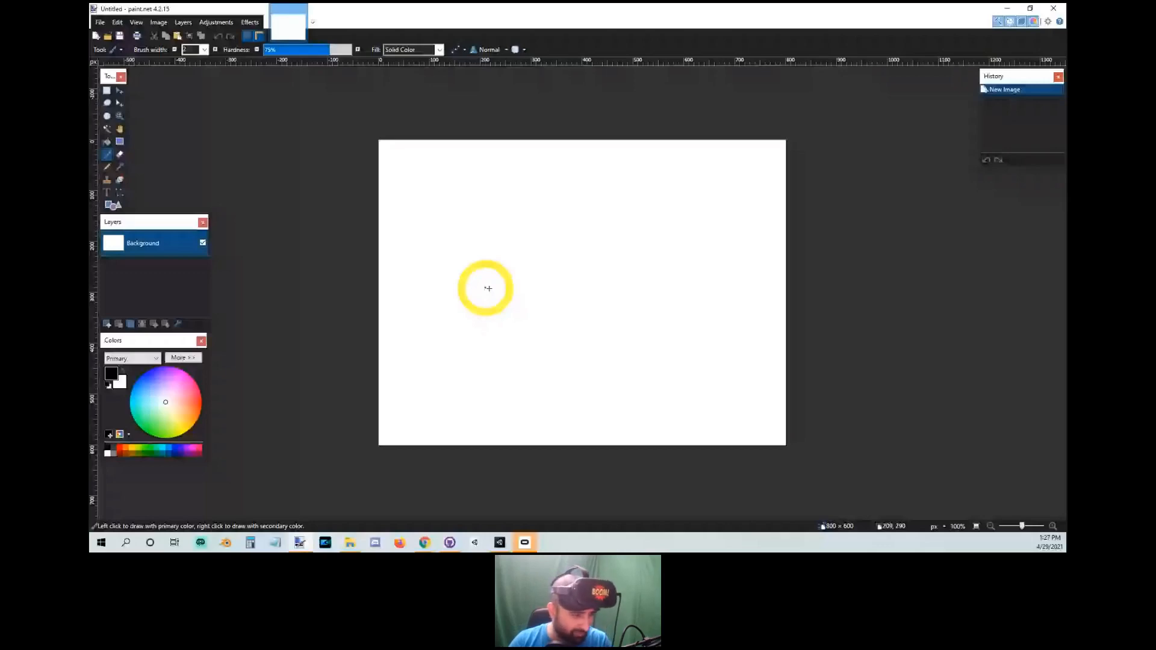
scroll(556, 229, "up", 2, "ctrl")
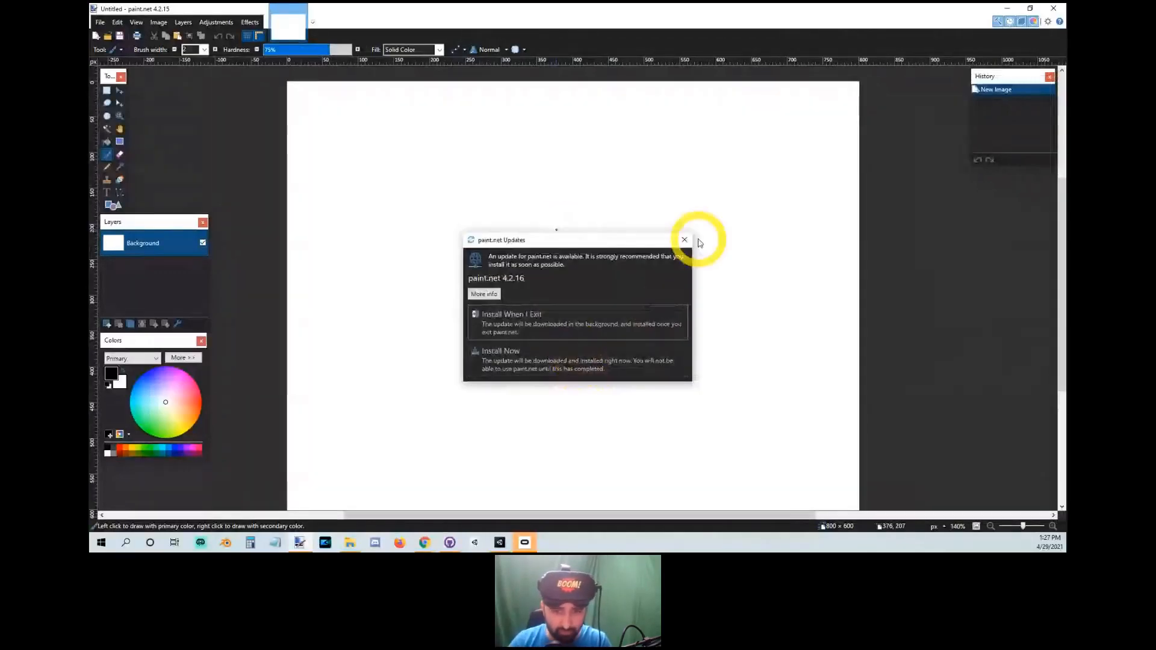
left_click(683, 239)
mouse_move(443, 160)
left_mouse_down()
mouse_move(382, 138)
mouse_move(345, 226)
mouse_move(357, 366)
mouse_move(409, 370)
mouse_move(497, 411)
mouse_move(461, 207)
mouse_move(434, 171)
mouse_move(437, 151)
mouse_move(560, 382)
left_mouse_up()
key("ctrl+z")
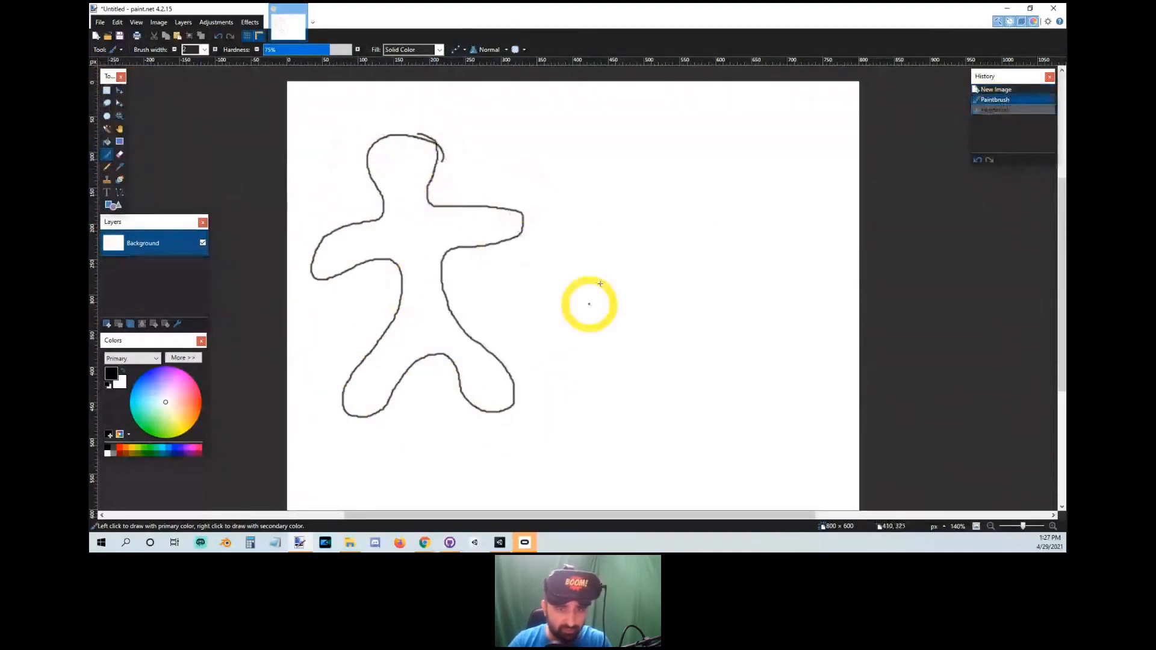
mouse_move(666, 138)
left_mouse_down()
mouse_move(645, 139)
mouse_move(626, 166)
mouse_move(643, 206)
mouse_move(579, 221)
mouse_move(643, 247)
mouse_move(643, 311)
mouse_move(738, 418)
mouse_move(781, 410)
mouse_move(704, 266)
mouse_move(703, 242)
mouse_move(766, 222)
mouse_move(740, 194)
mouse_move(688, 206)
mouse_move(702, 154)
mouse_move(663, 134)
mouse_move(644, 140)
left_mouse_up()
Try enclosing the figures in freehand loops, and undo each loop.
mouse_move(777, 133)
left_mouse_down()
mouse_move(711, 113)
mouse_move(660, 446)
mouse_move(681, 114)
left_mouse_up()
key("ctrl+z")
mouse_move(459, 121)
left_mouse_down()
mouse_move(421, 114)
mouse_move(448, 152)
left_mouse_up()
key("ctrl+z")
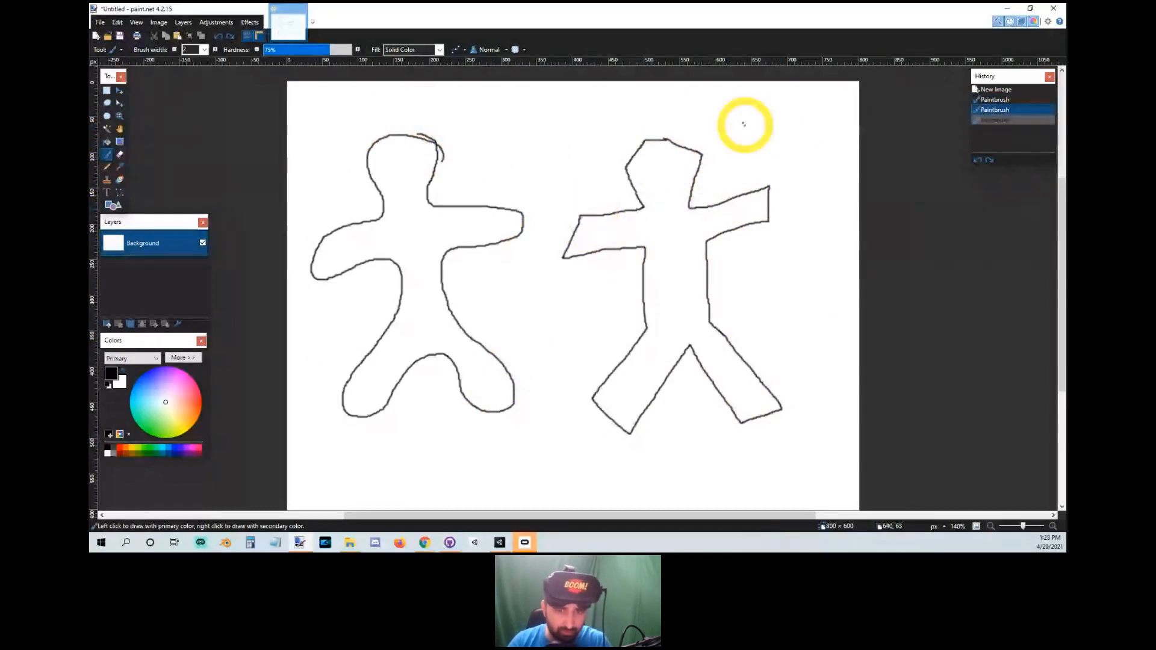
left_click_drag(742, 121, 702, 149)
key("ctrl+z")
mouse_move(445, 145)
left_mouse_down()
mouse_move(483, 413)
mouse_move(395, 113)
left_mouse_up()
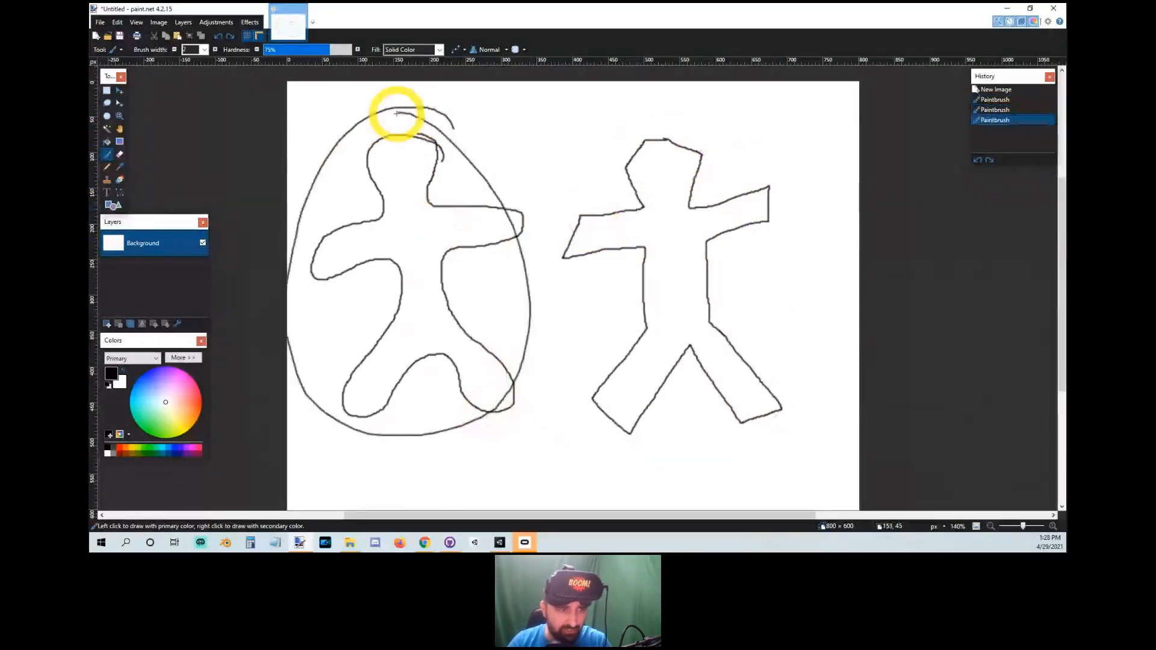
key("ctrl+z")
Erase the white around both figures and inside the angular one, and cut and paste the angular outline onto a new layer.
left_click(106, 91)
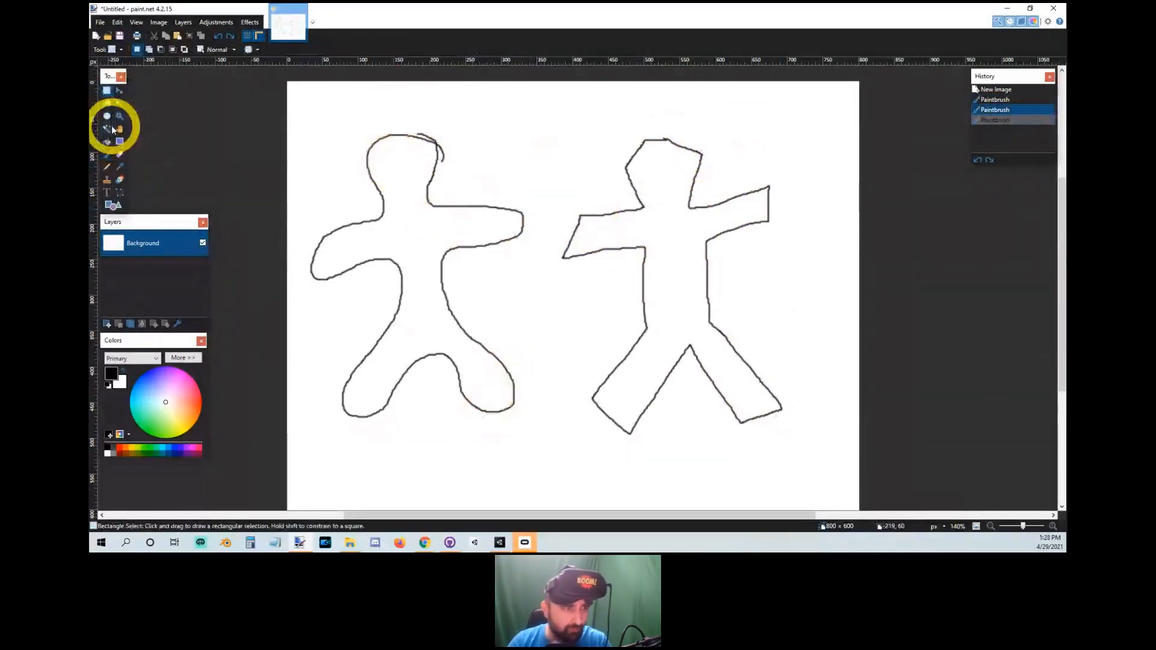
left_click(108, 156)
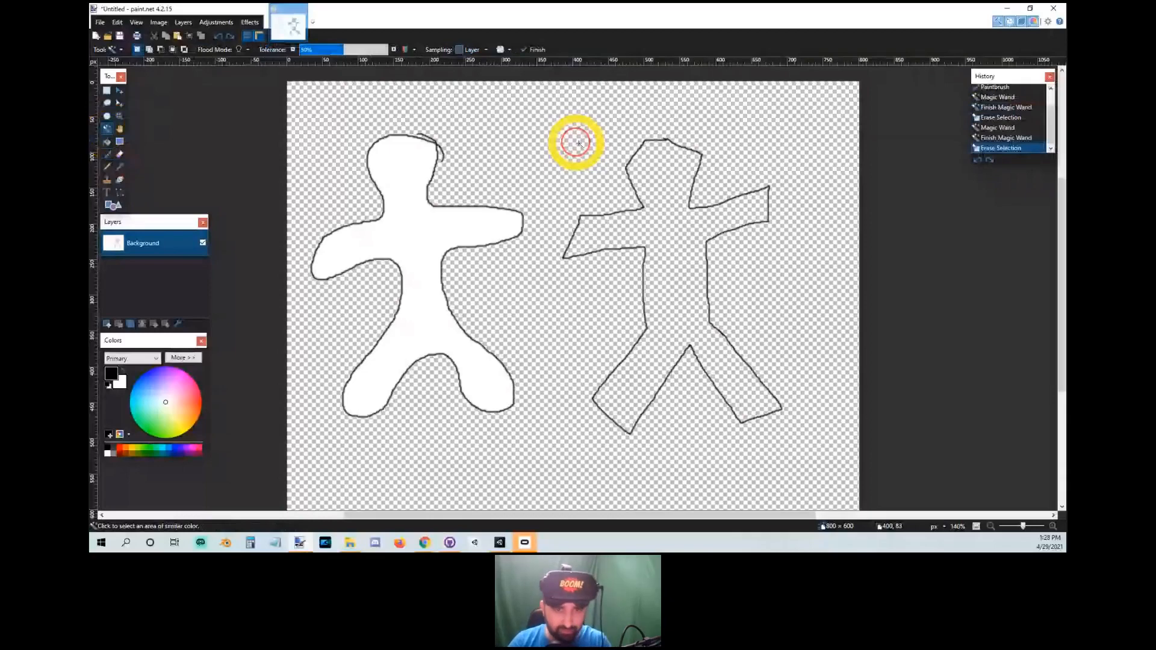
key("s")
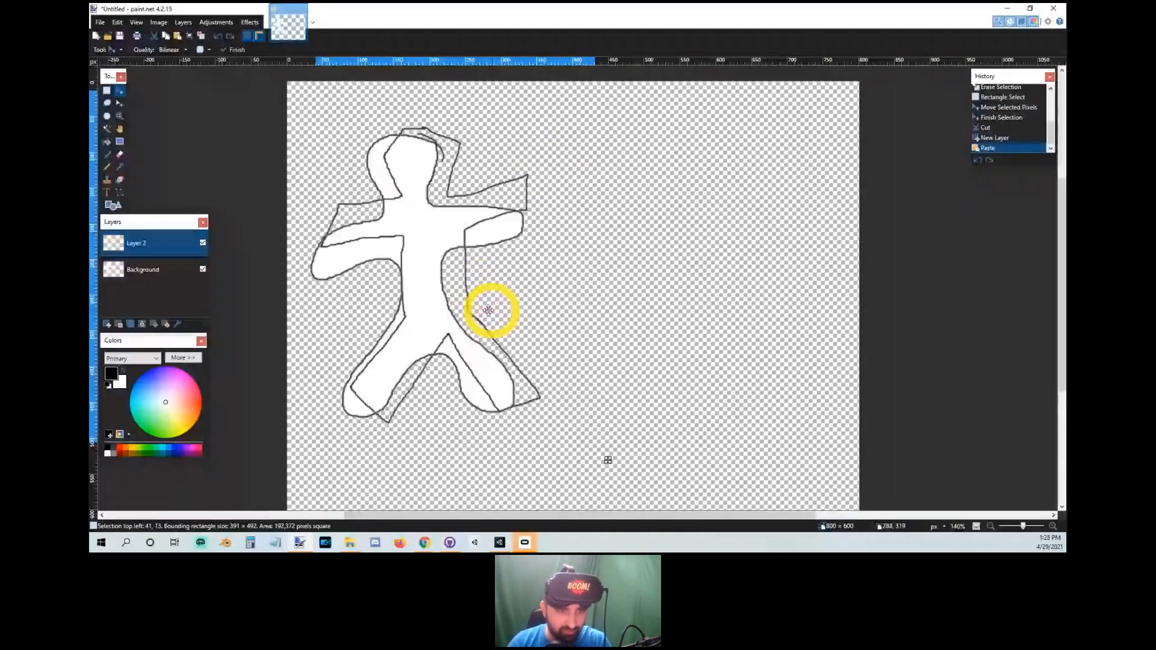
Move the pasted angular outline over the rounded figure so their heads, torsos and legs roughly line up.
left_click_drag(488, 310, 478, 317)
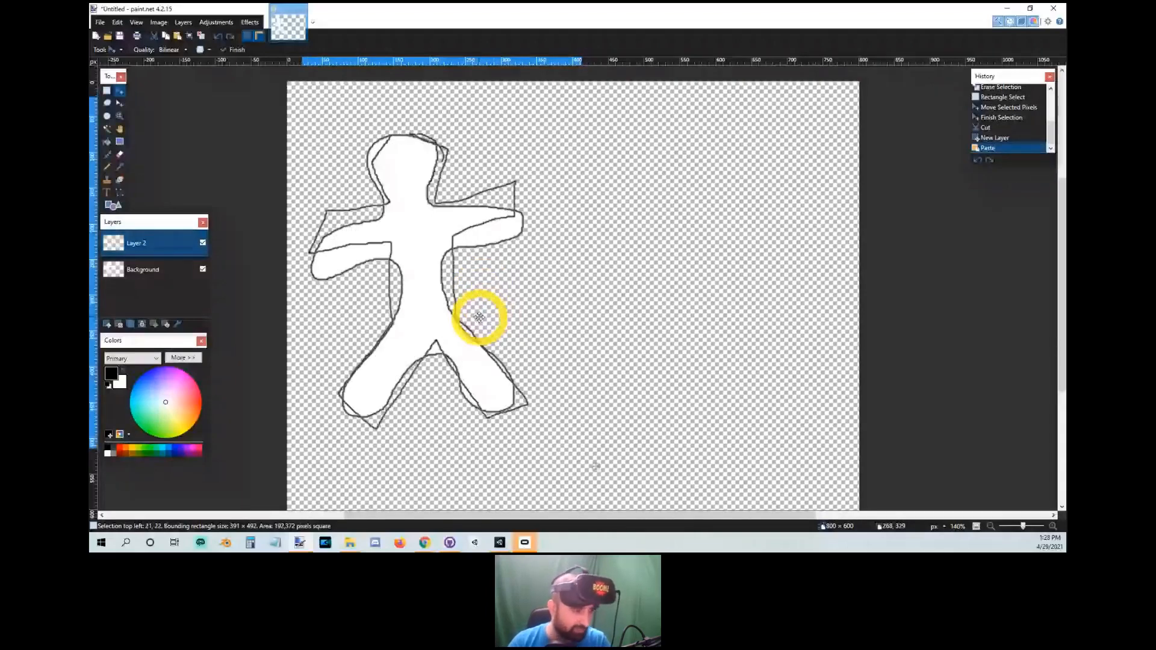
left_click_drag(478, 317, 478, 322)
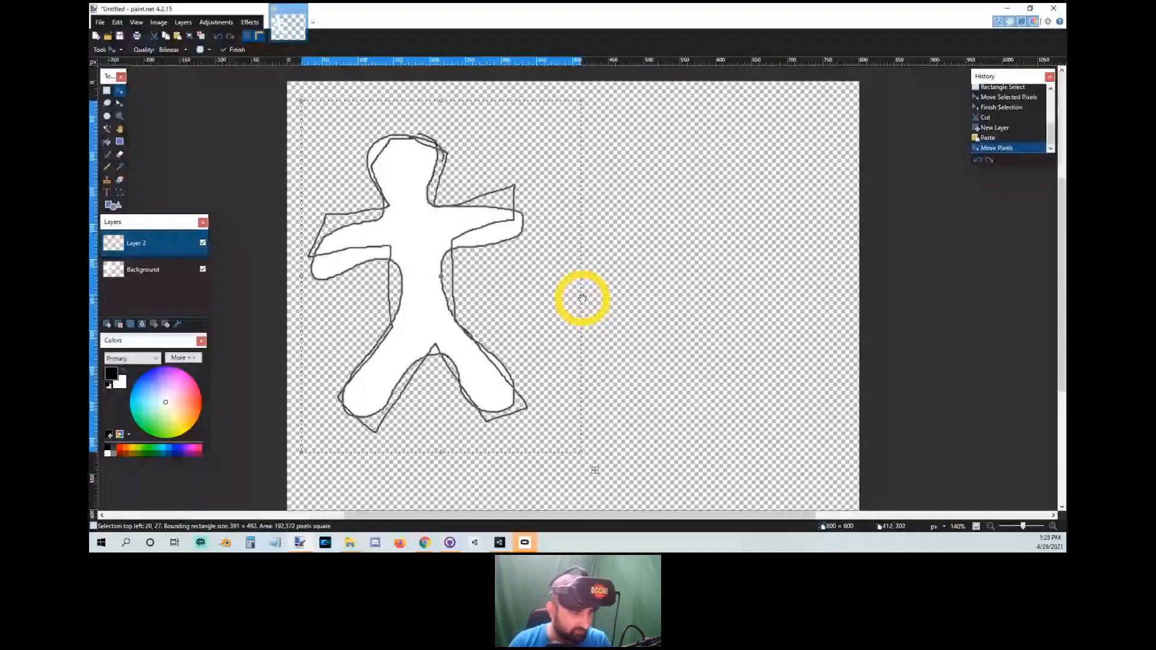
left_click(490, 293)
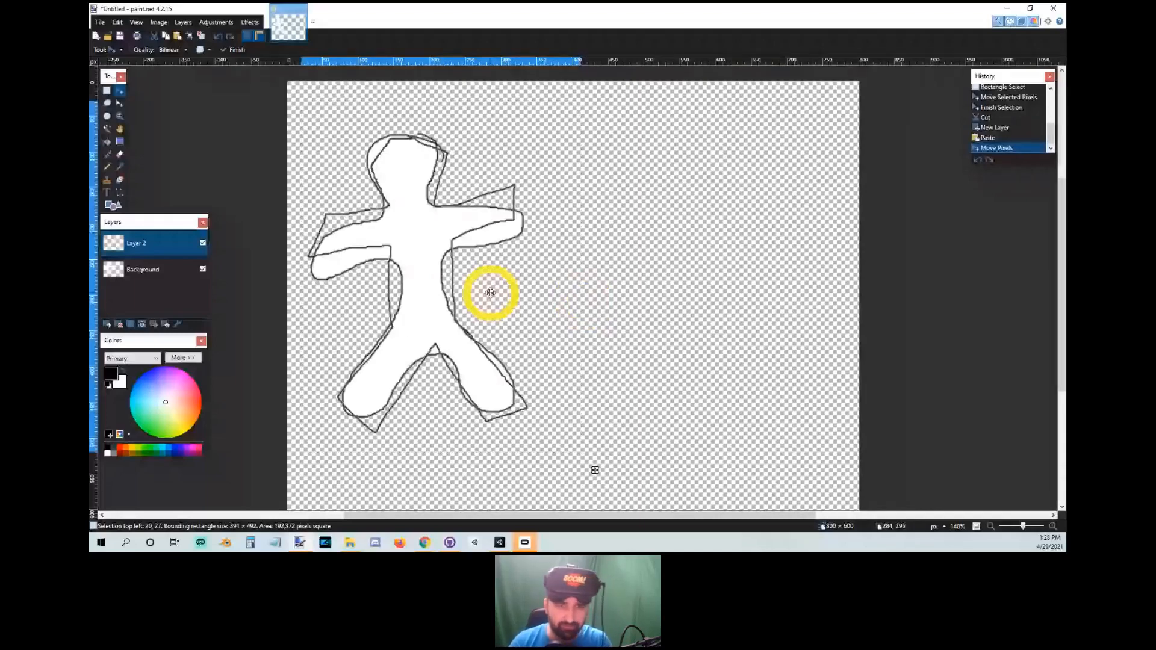
left_click_drag(491, 293, 900, 130)
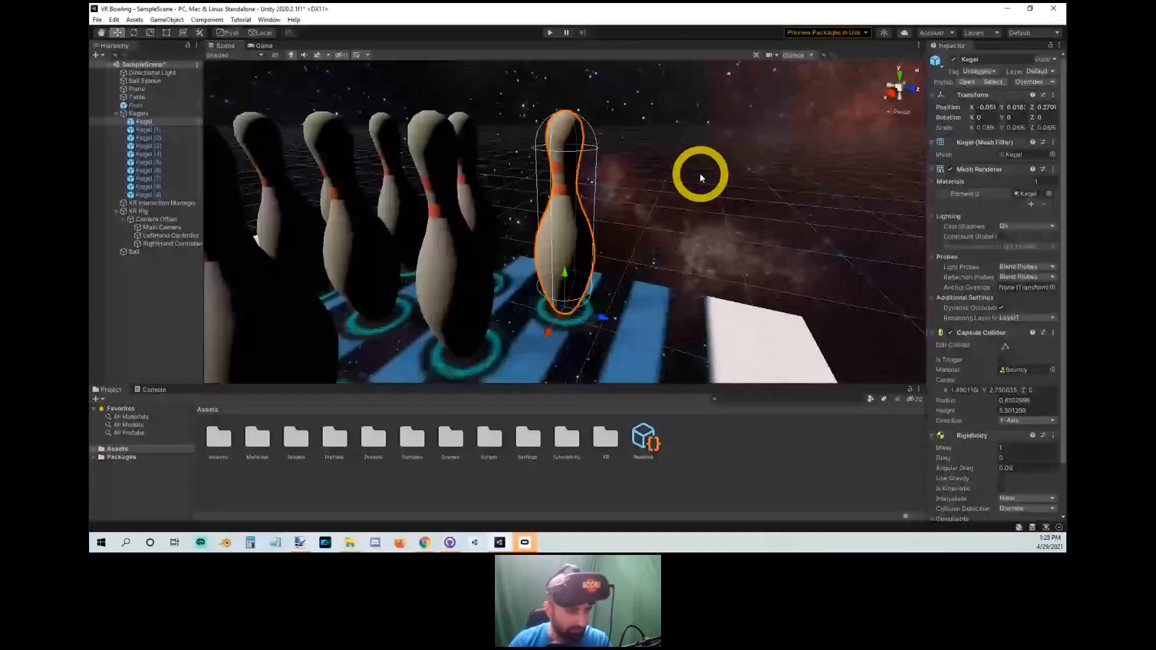
Switch back to Unity, add a Mesh Collider component to the selected pin, and turn on its Convex option.
scroll(991, 229, "down", 2)
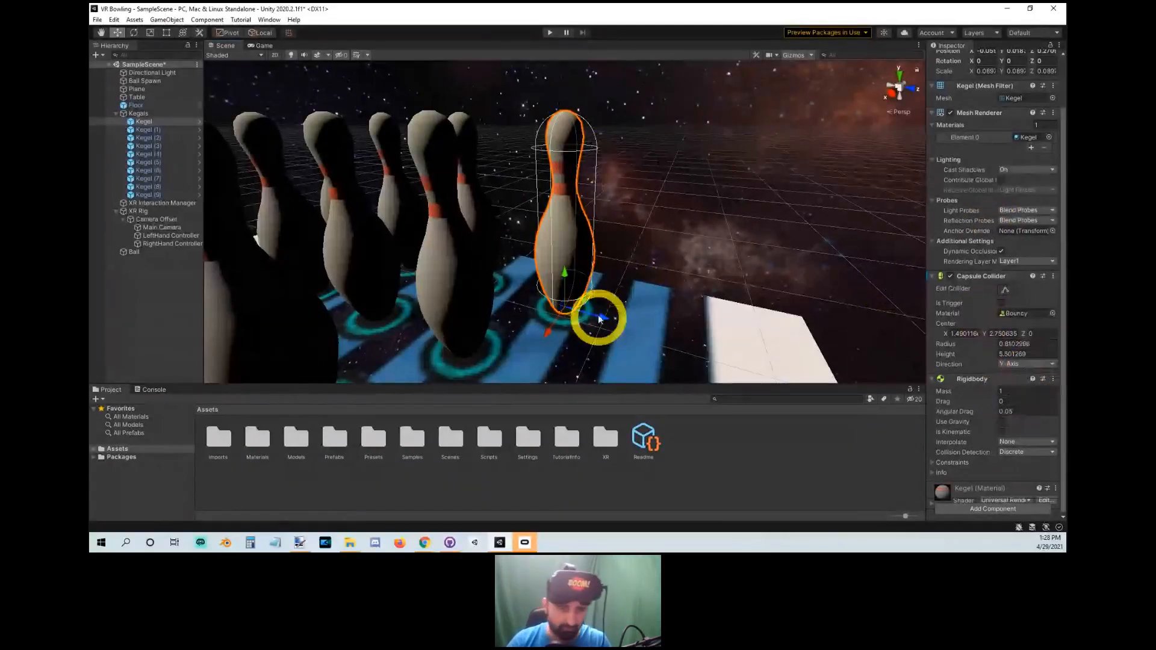
key("alt+Tab")
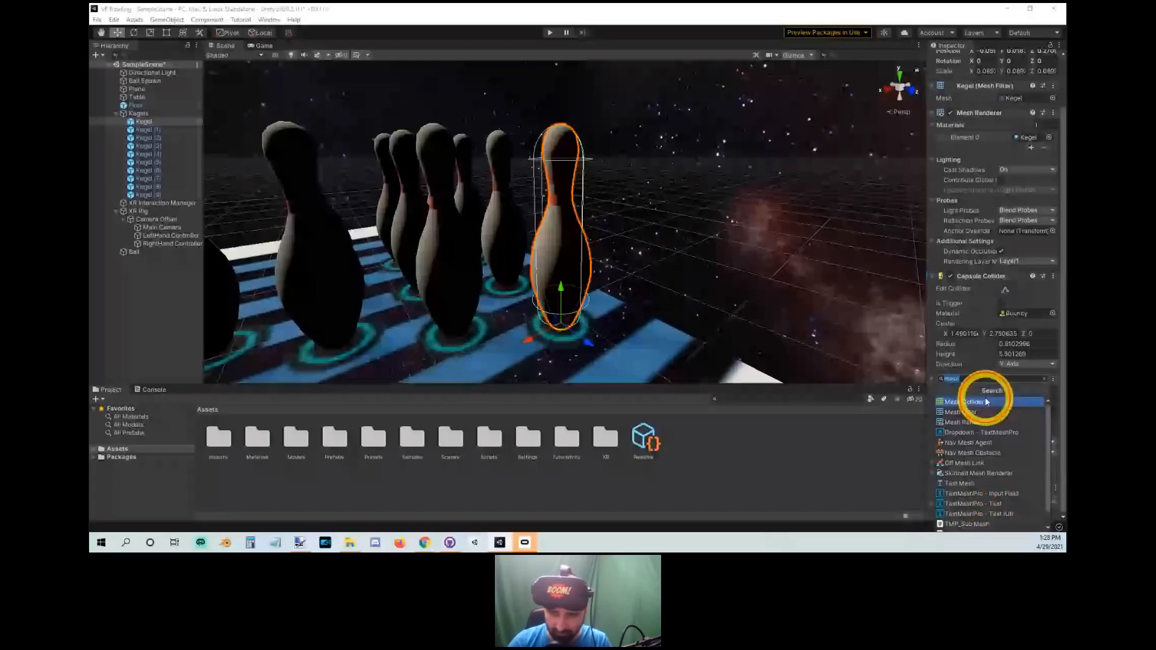
left_click(986, 402)
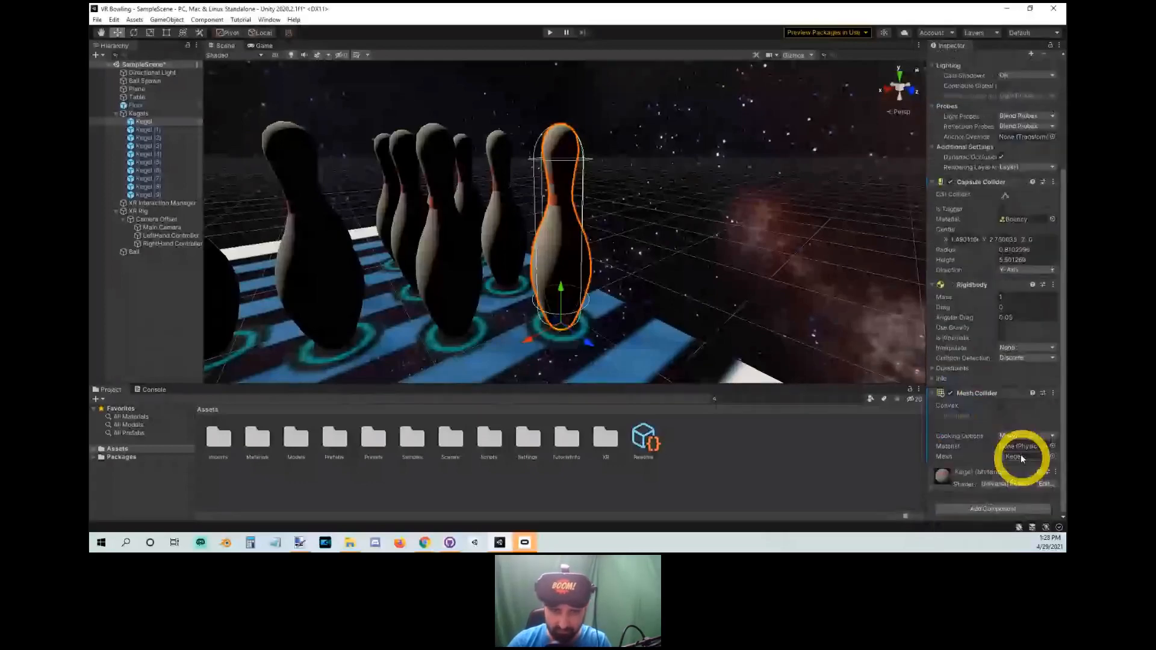
left_click(1001, 406)
right_click_drag(622, 190, 587, 173, "alt")
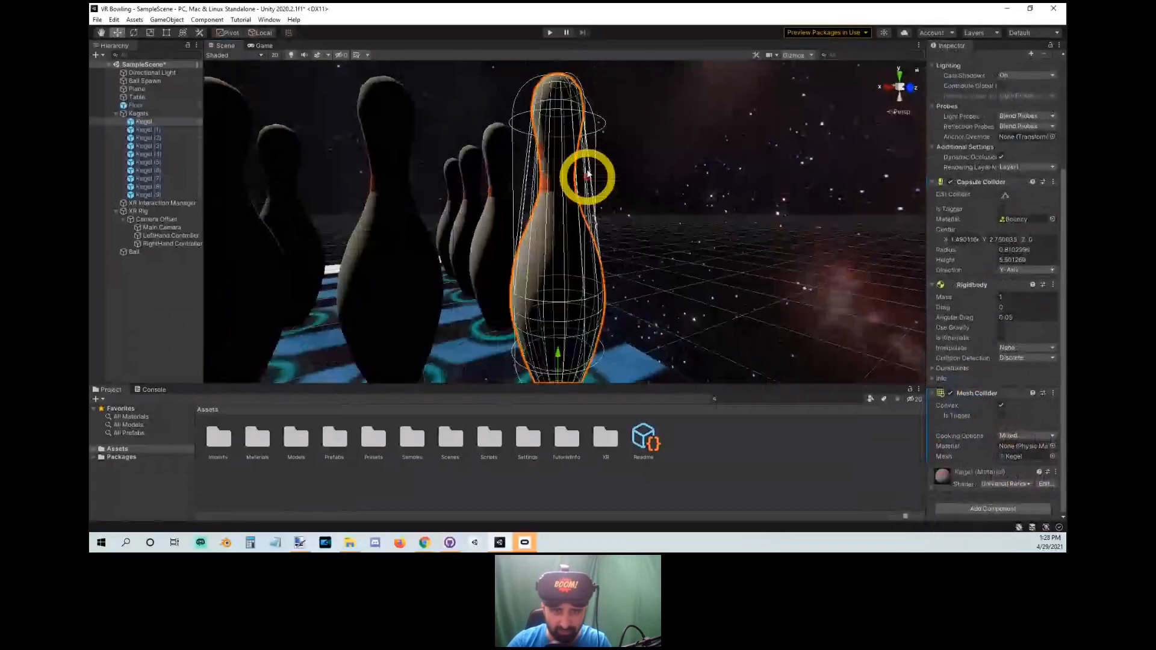
Undo the Convex change and remove the Mesh Collider component from the pin.
key("ctrl+z")
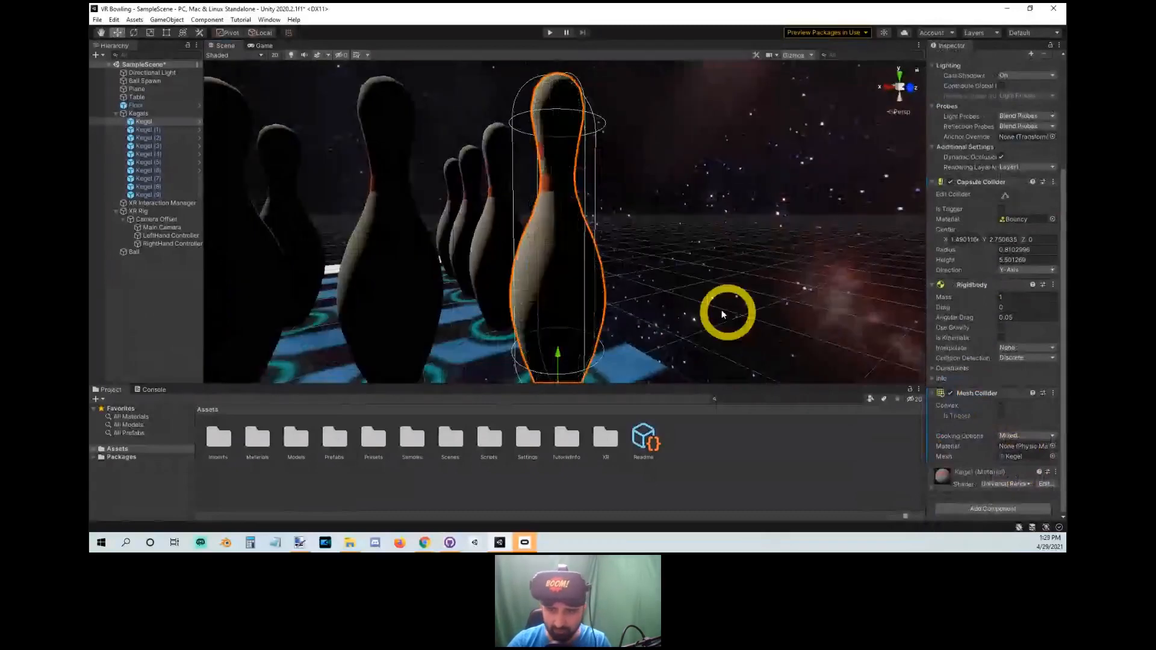
scroll(721, 311, "up", 3)
right_click(993, 394)
left_click(998, 428)
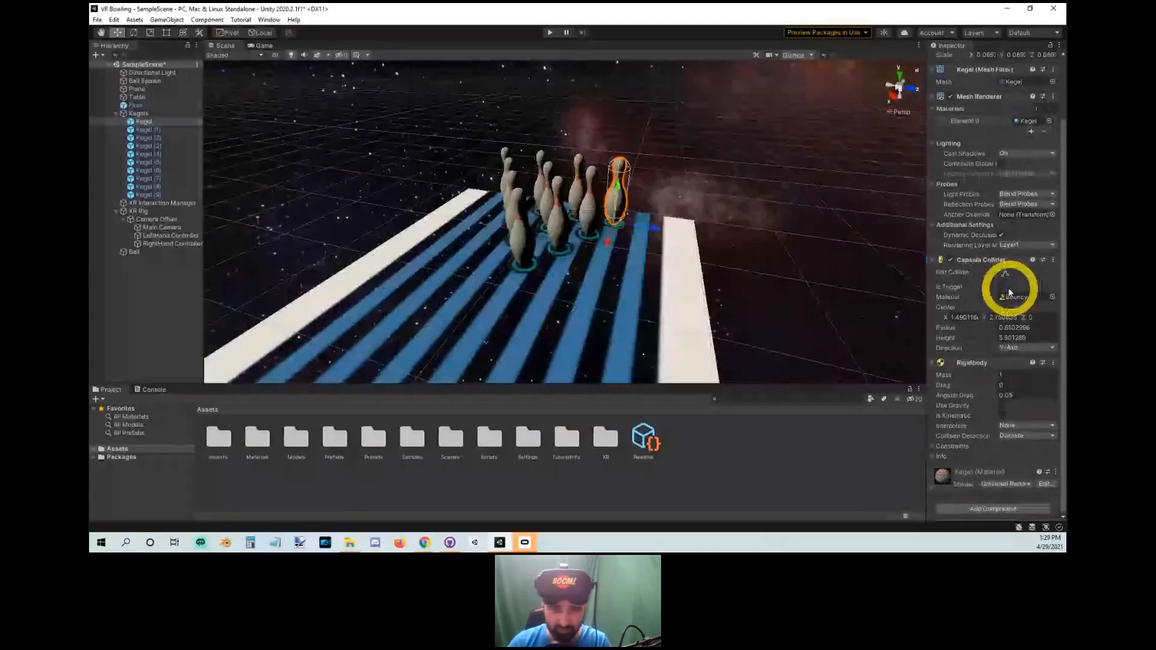
Examine the pin's Rigidbody and Capsule Collider settings, and view the selected pin up close and among the other pins.
left_click(994, 363)
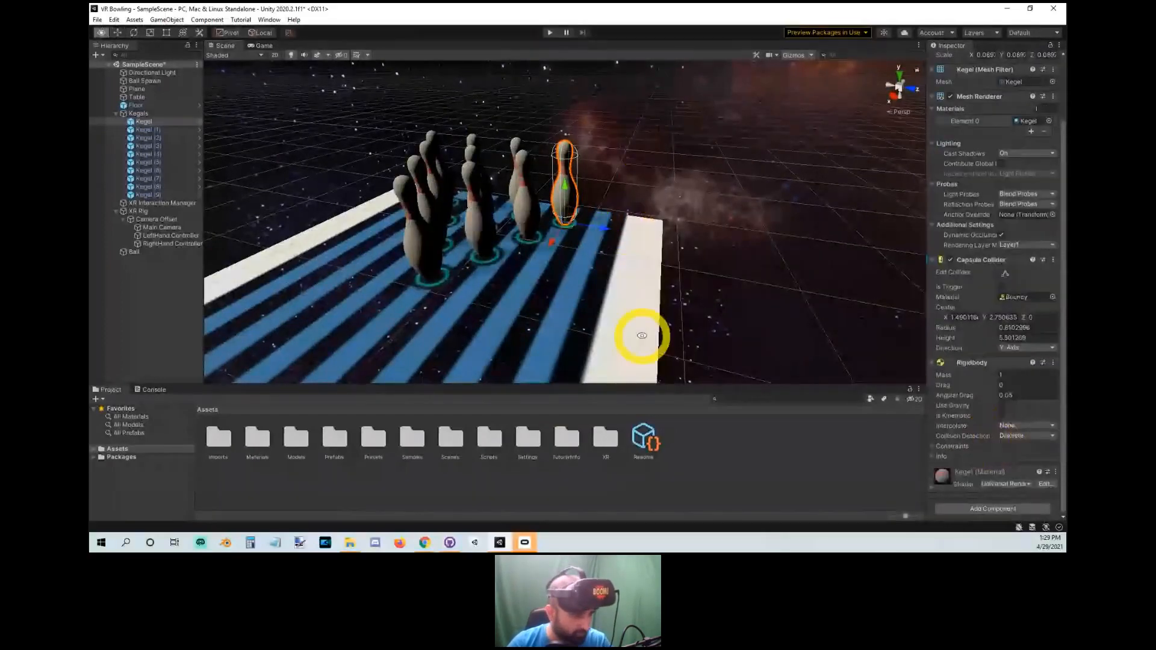
right_click_drag(642, 335, 680, 260, "alt")
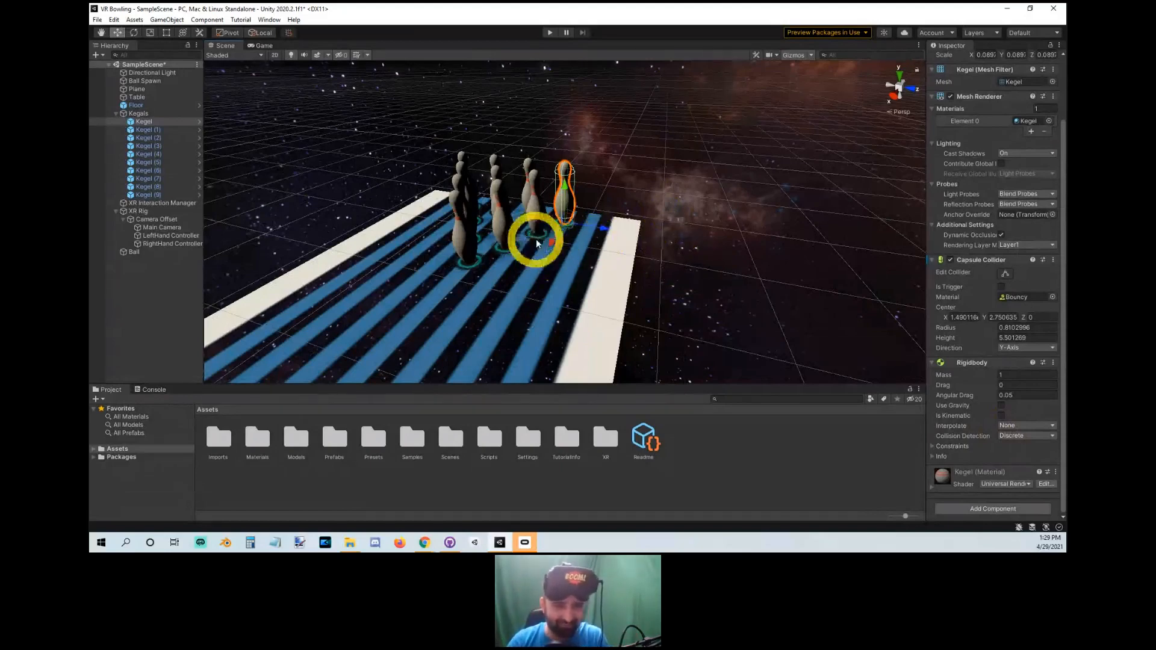
left_click_drag(538, 244, 629, 323, "alt")
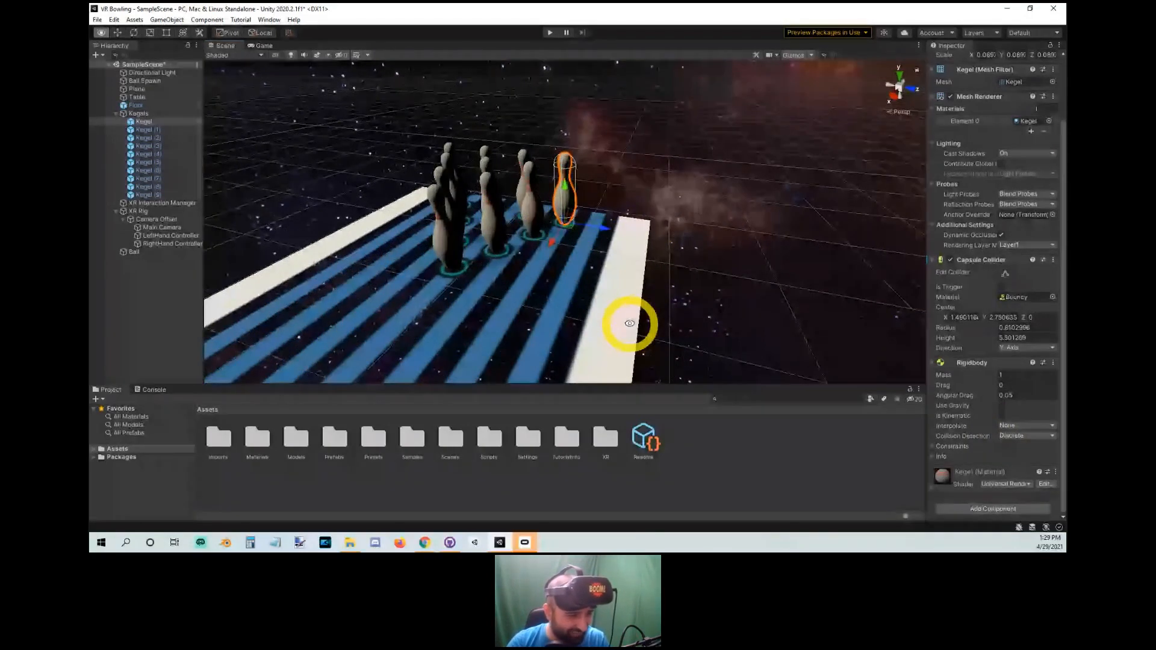
left_click_drag(629, 323, 678, 234, "alt")
key("f")
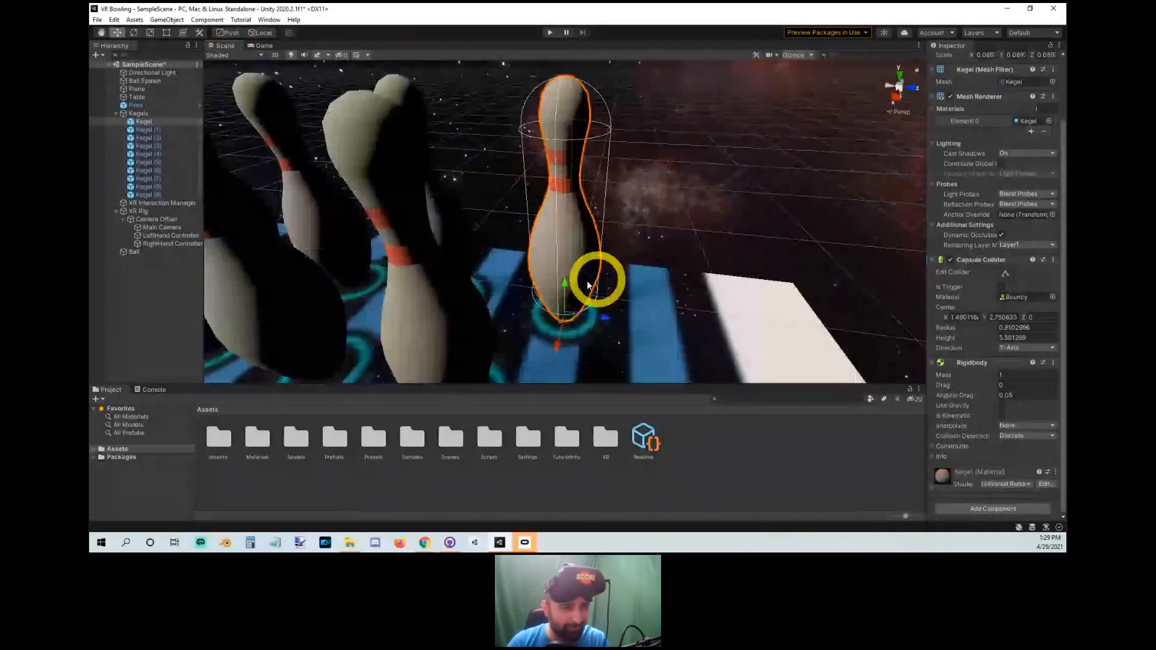
scroll(771, 277, "down", 10)
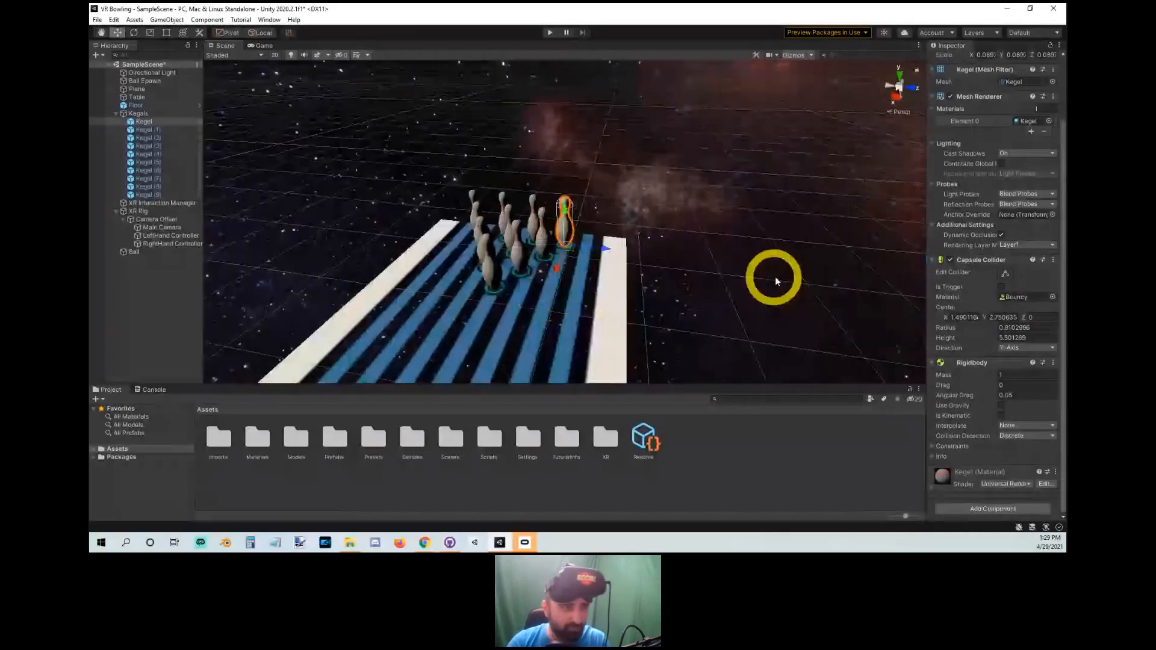
scroll(772, 276, "down", 2)
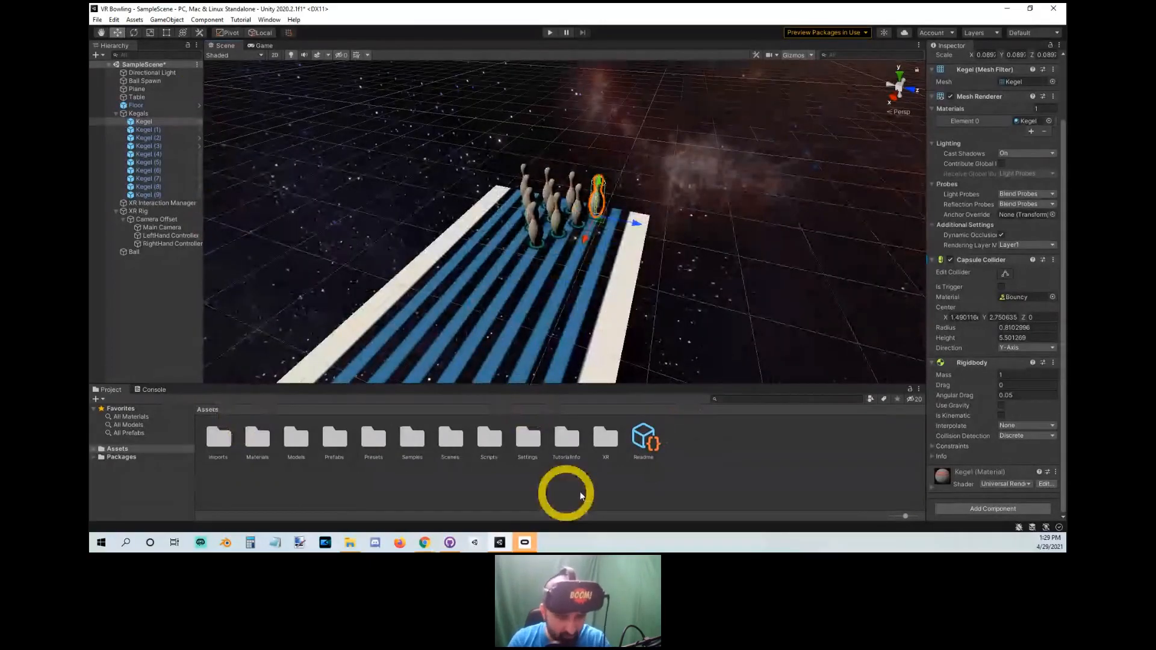
Open the Prefabs folder inside the Bowling Kegel & Ball model folder in the project assets.
left_click(362, 443)
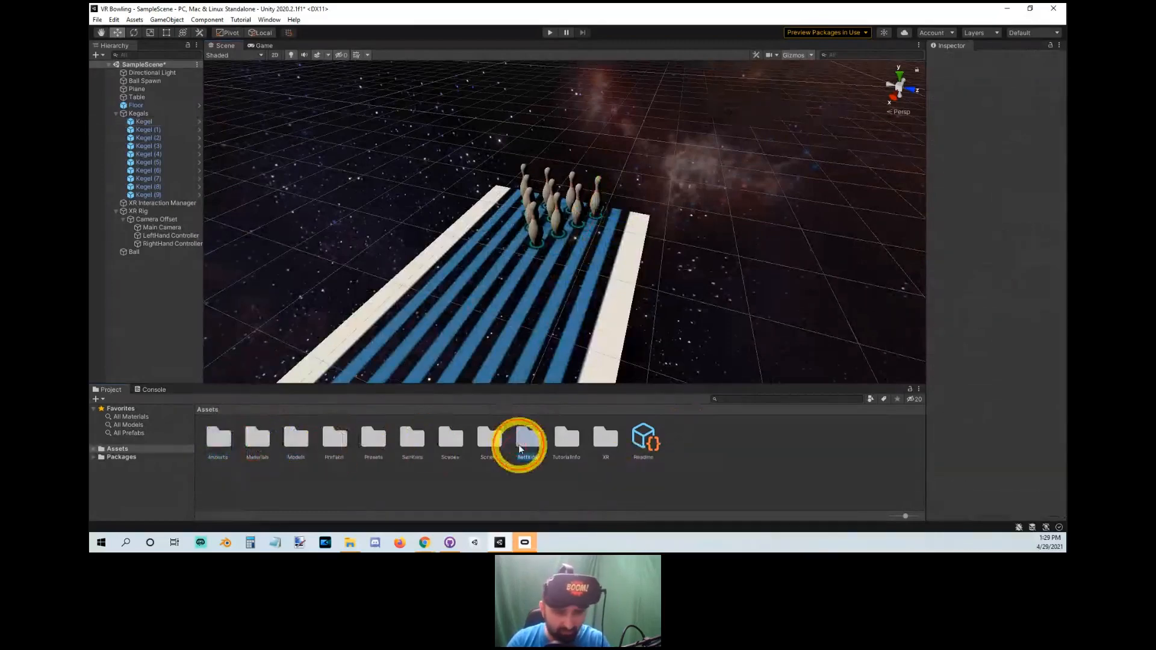
left_click(555, 442)
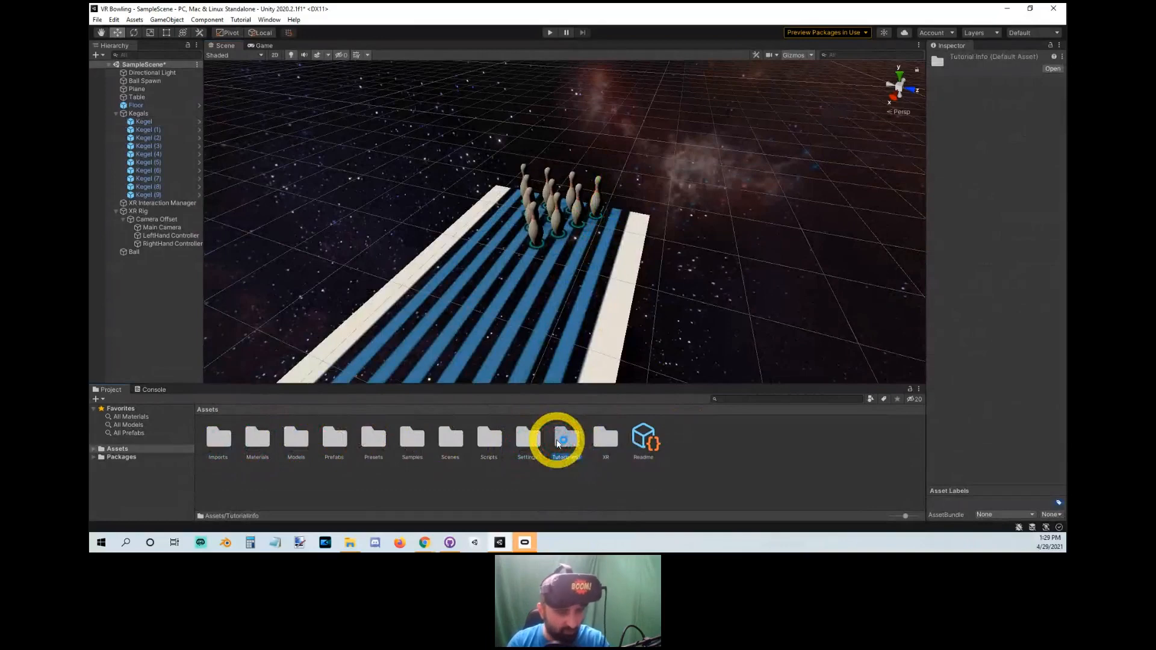
left_click(331, 451)
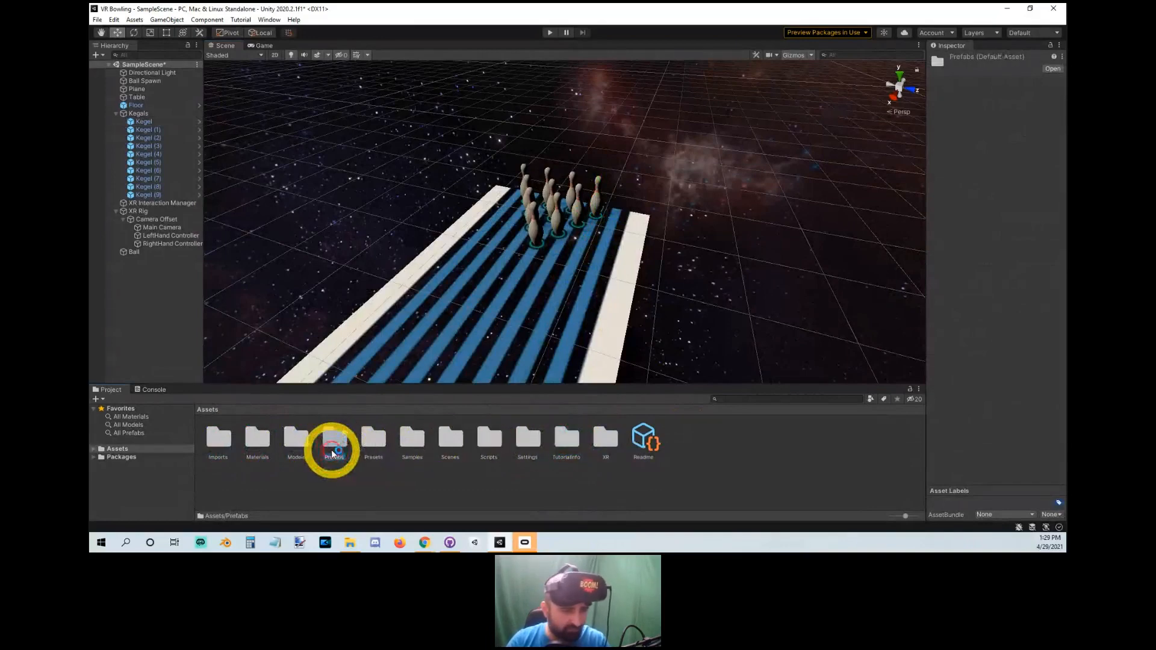
double_click(300, 444)
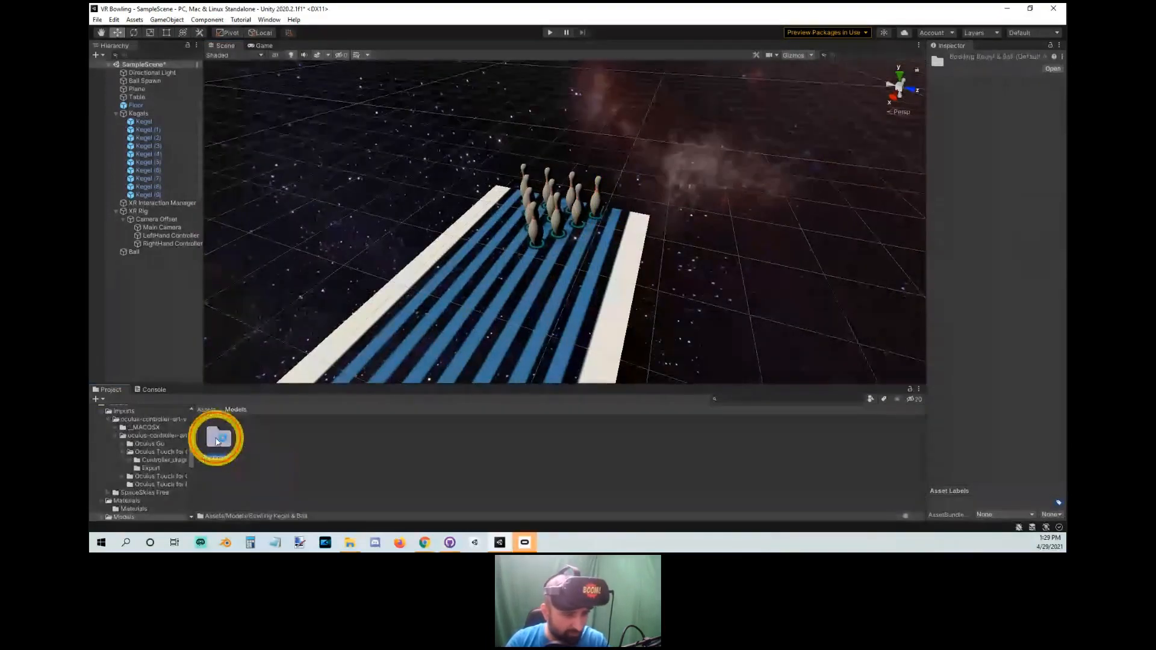
double_click(219, 438)
double_click(226, 443)
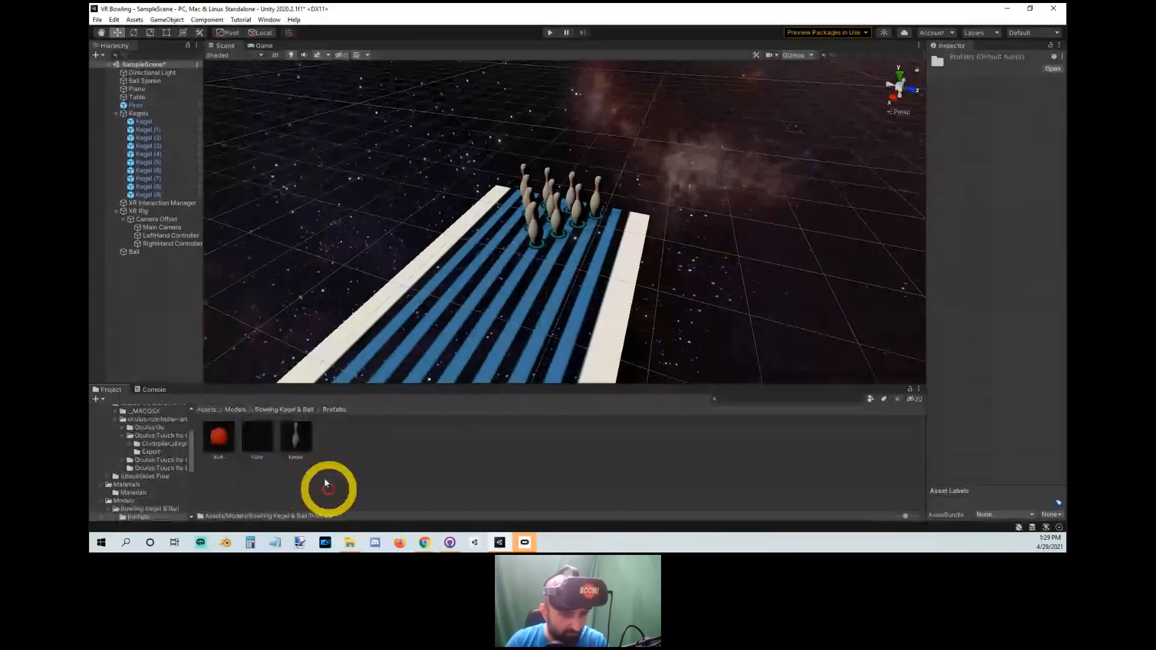
Inspect the Kegel, Ball and Floor prefabs, and return to the root Assets folder.
left_click(298, 444)
left_click(218, 436)
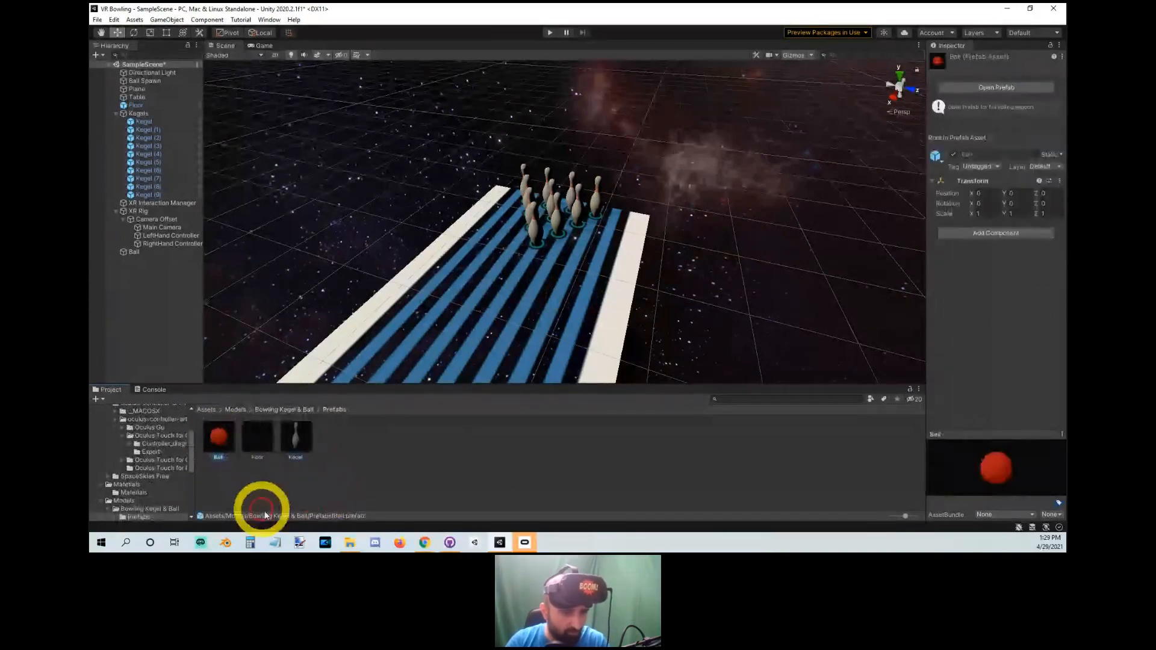
left_click(257, 436)
left_click(206, 409)
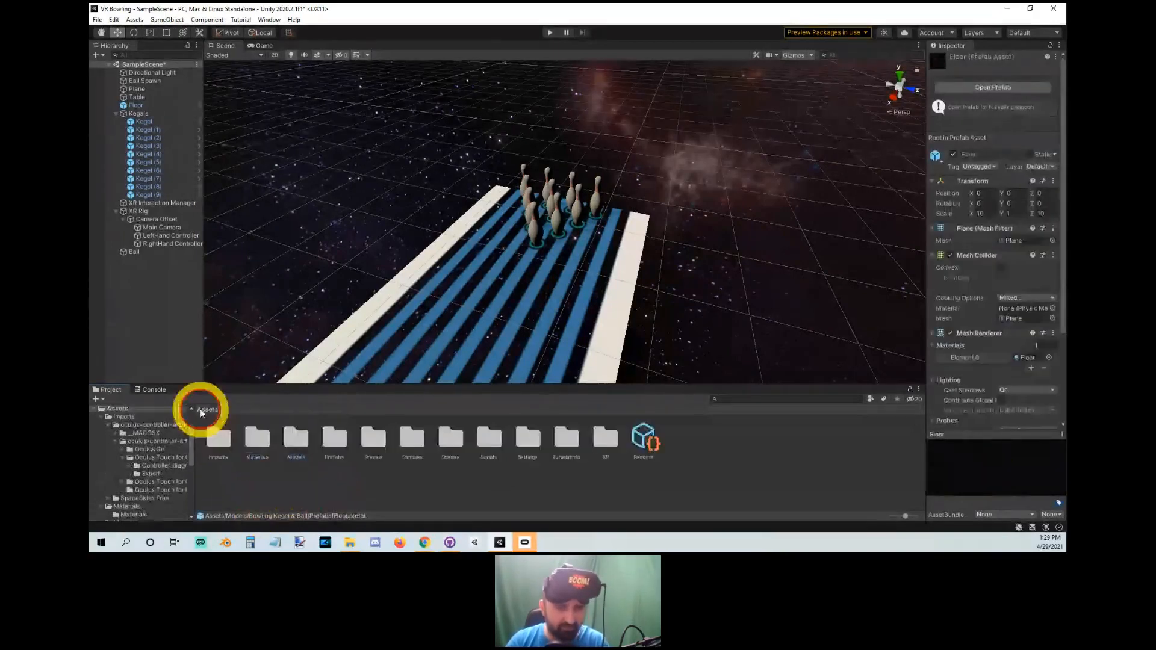
View the whole bowling lane, and open the Build Settings to review the target platforms before closing them.
left_click_drag(679, 258, 608, 256, "alt")
left_click(482, 477)
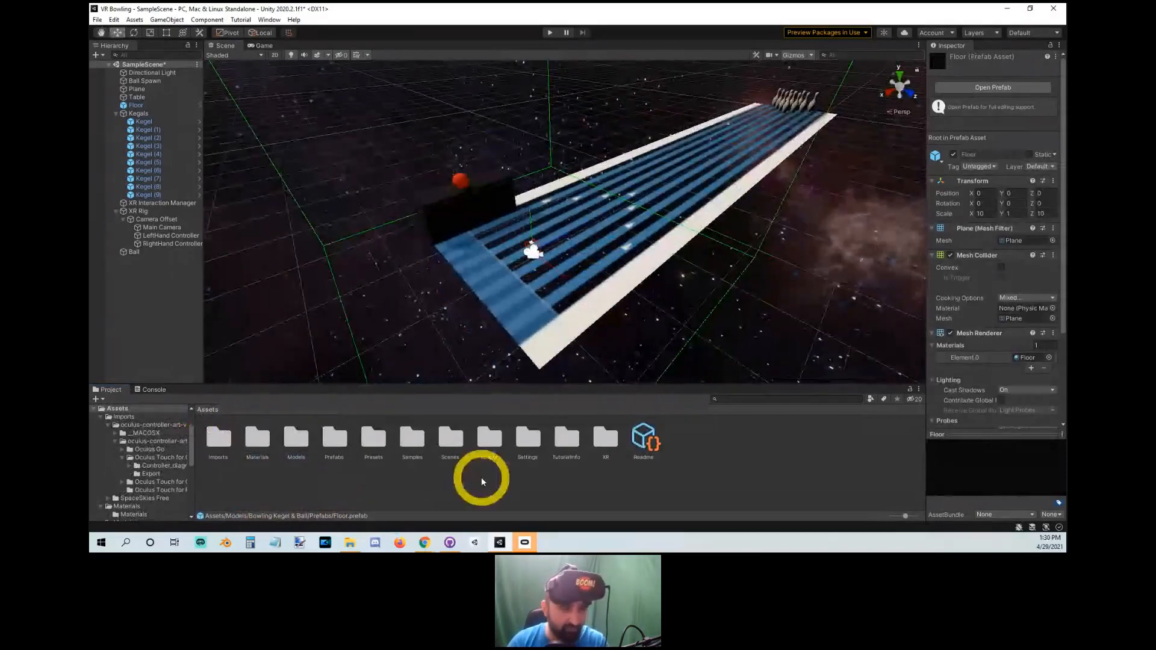
left_click(97, 19)
left_click(138, 142)
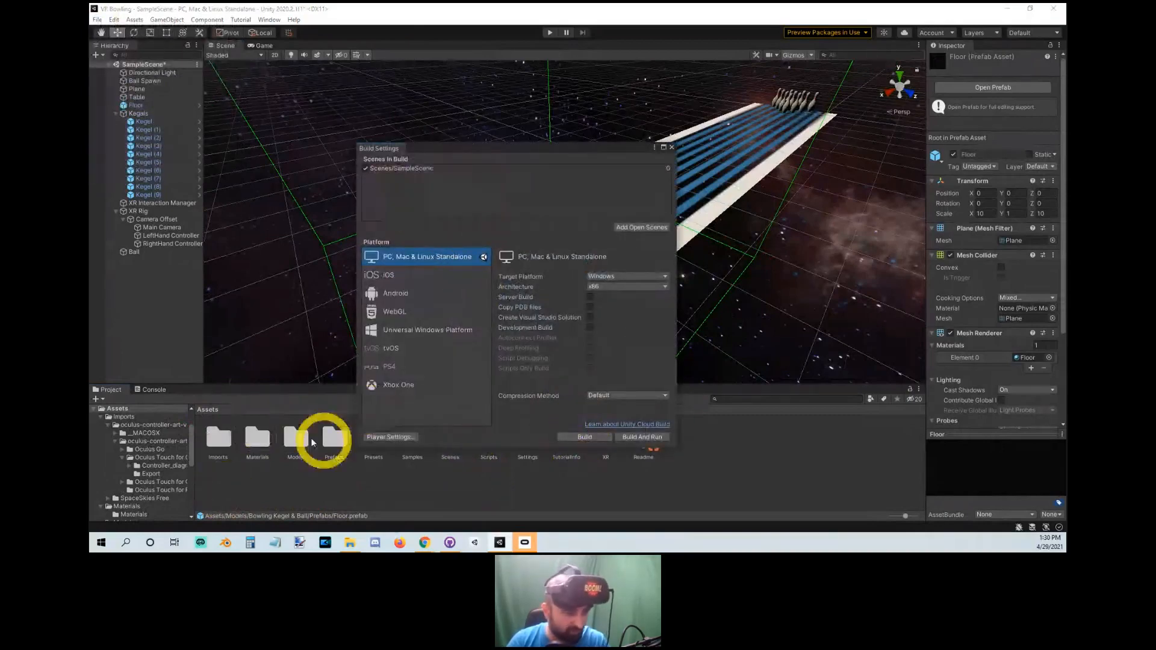
left_click(672, 148)
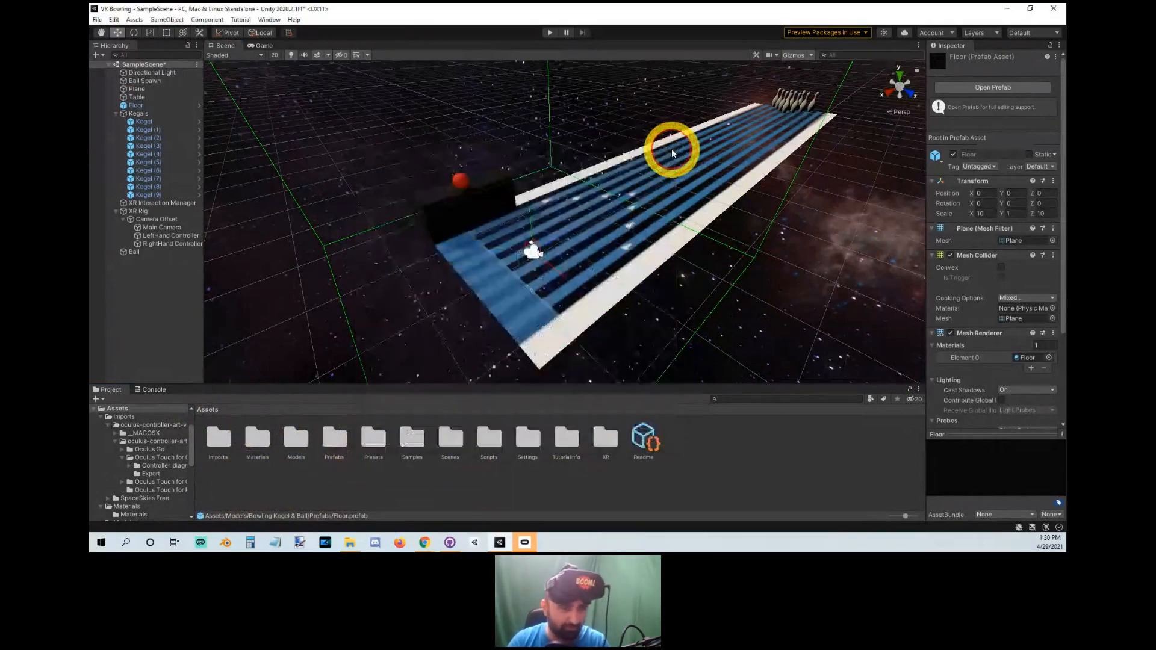
View the bowling lane from its near end, and check the Console before returning to the project assets.
left_click_drag(671, 153, 609, 219, "alt")
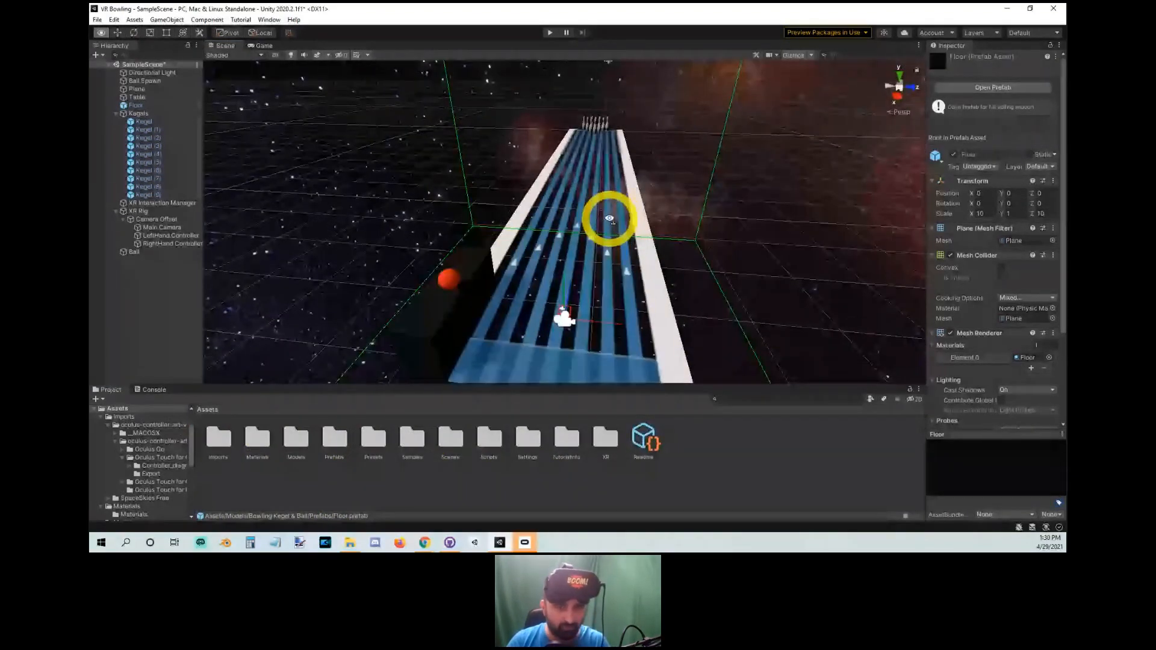
left_click_drag(609, 219, 463, 238, "alt")
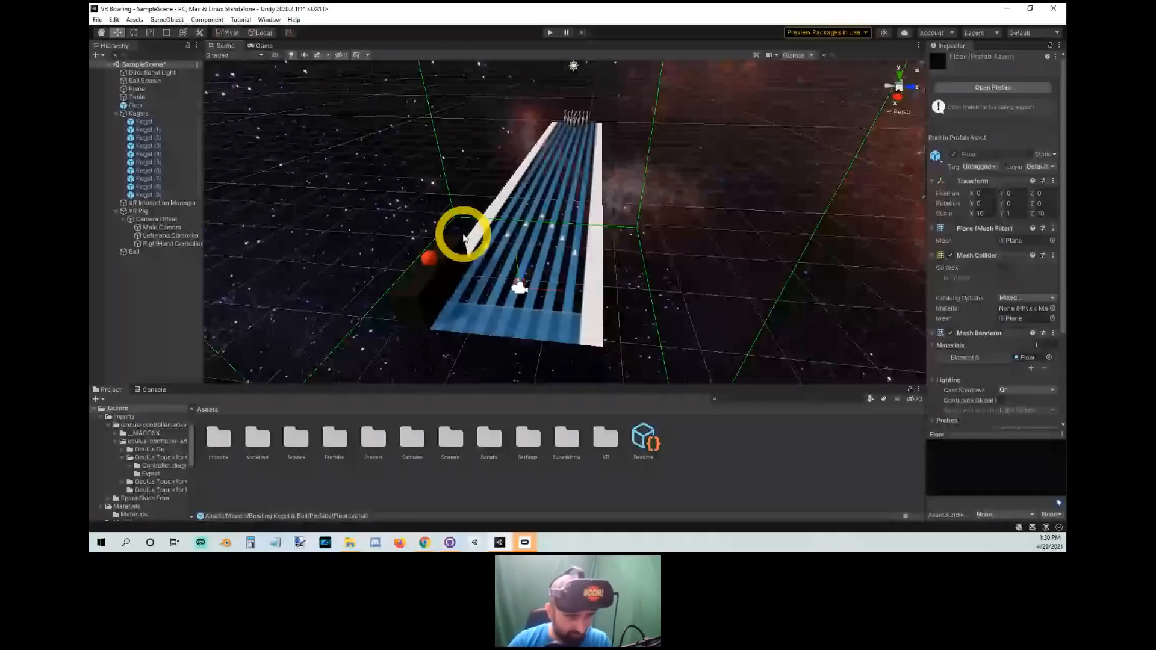
key("ctrl+shift+c")
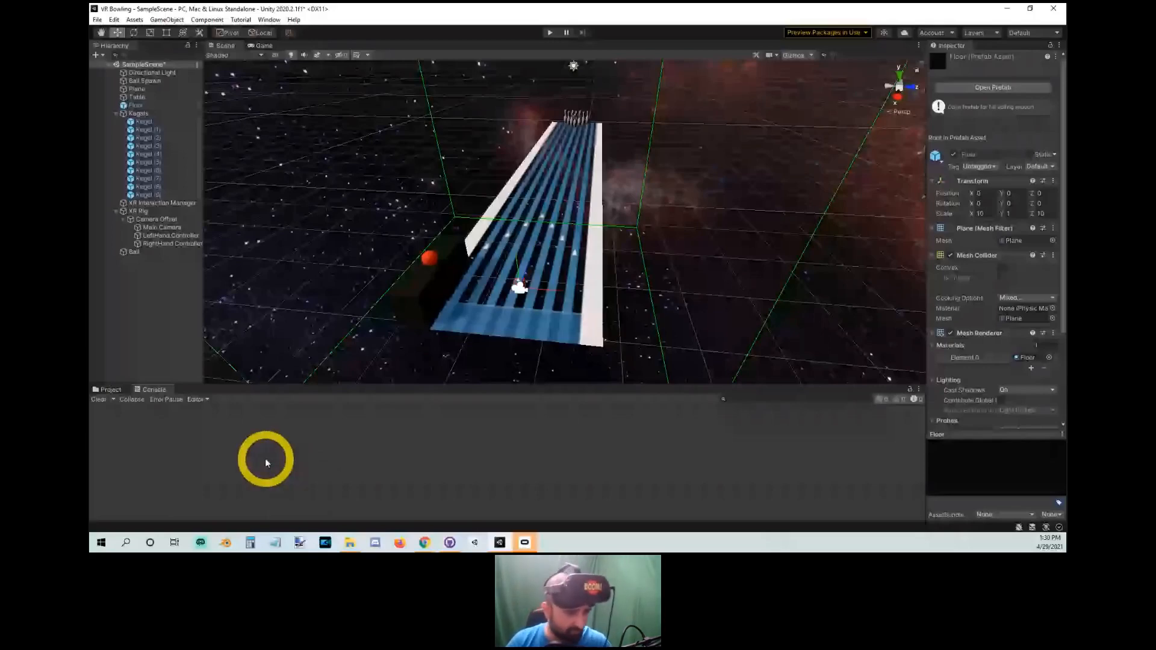
left_click(110, 390)
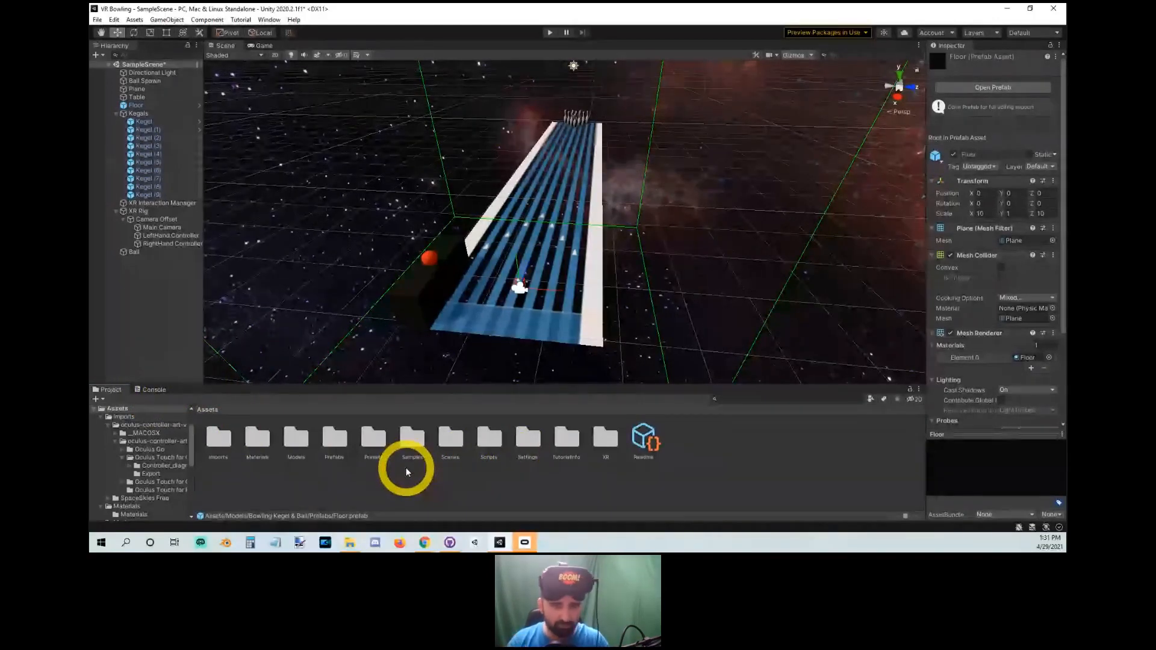
Create a new scene from the Basic (Built-in) template without saving the current scene, and show its Game view.
left_click(98, 20)
left_click(112, 31)
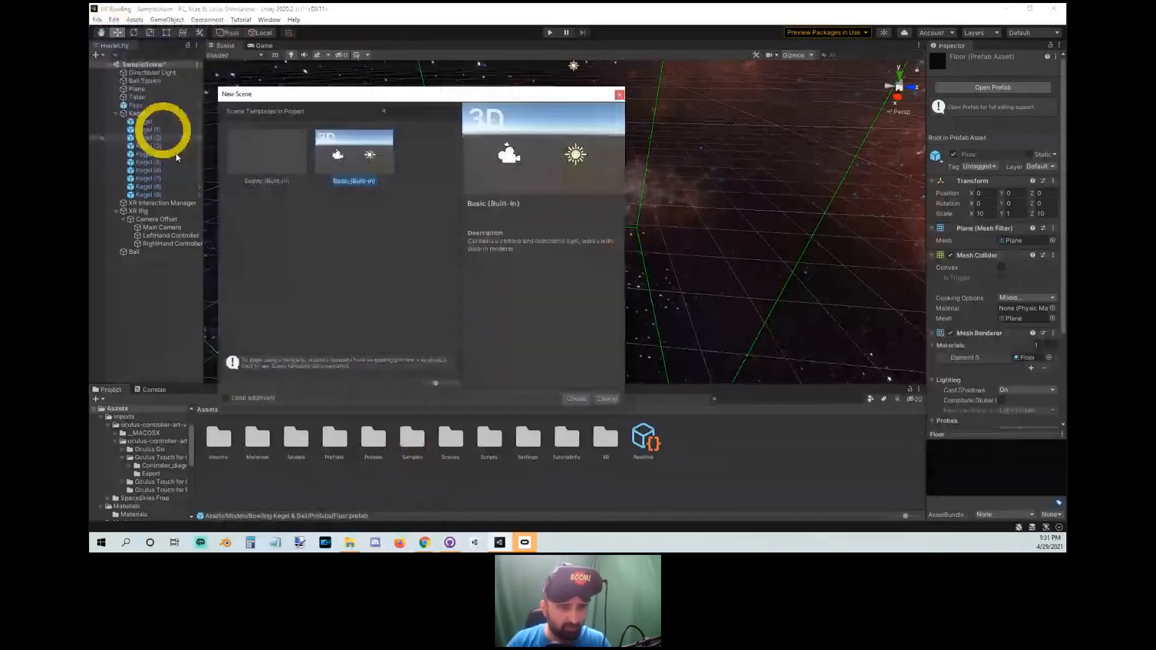
left_click(576, 399)
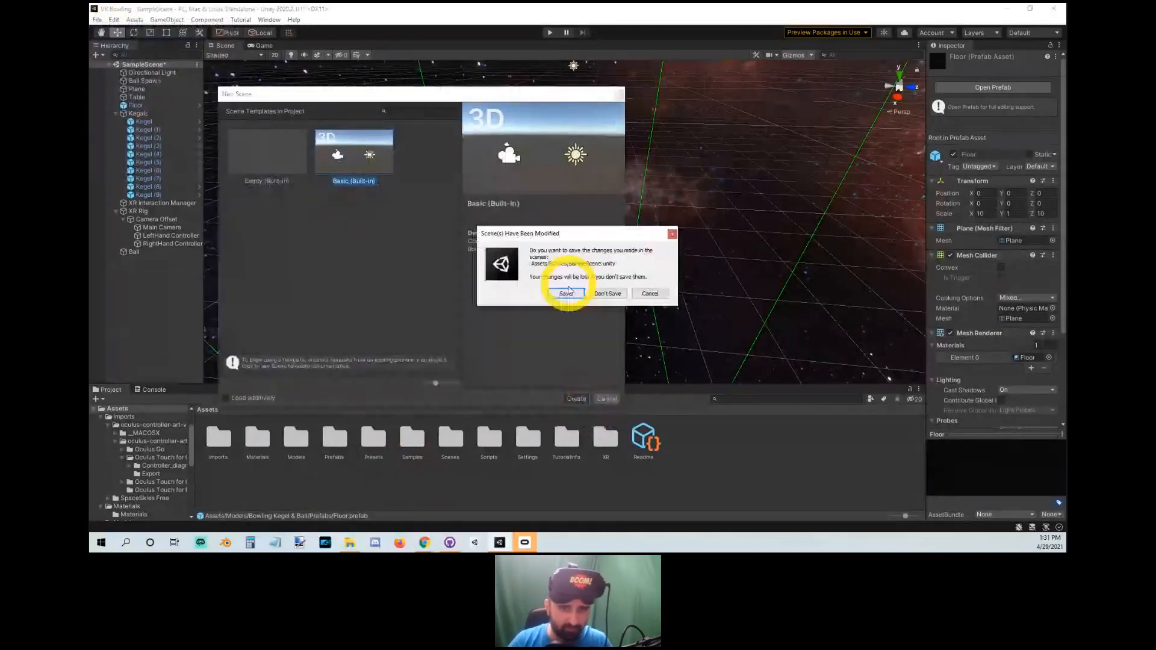
left_click(599, 294)
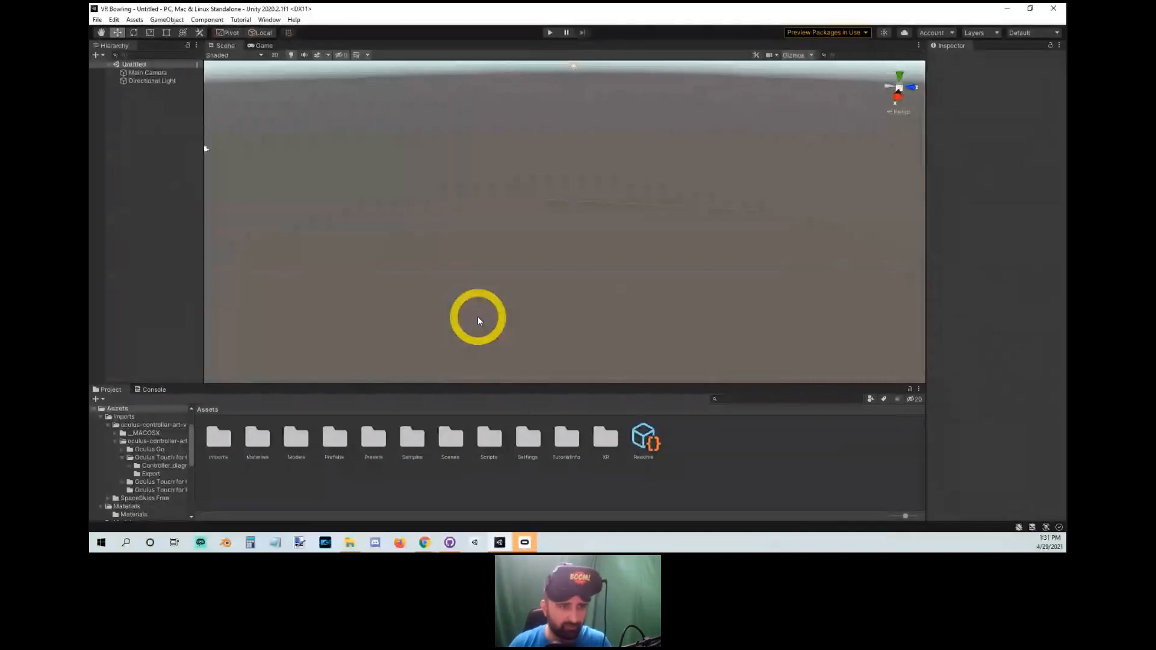
right_click_drag(460, 299, 373, 104)
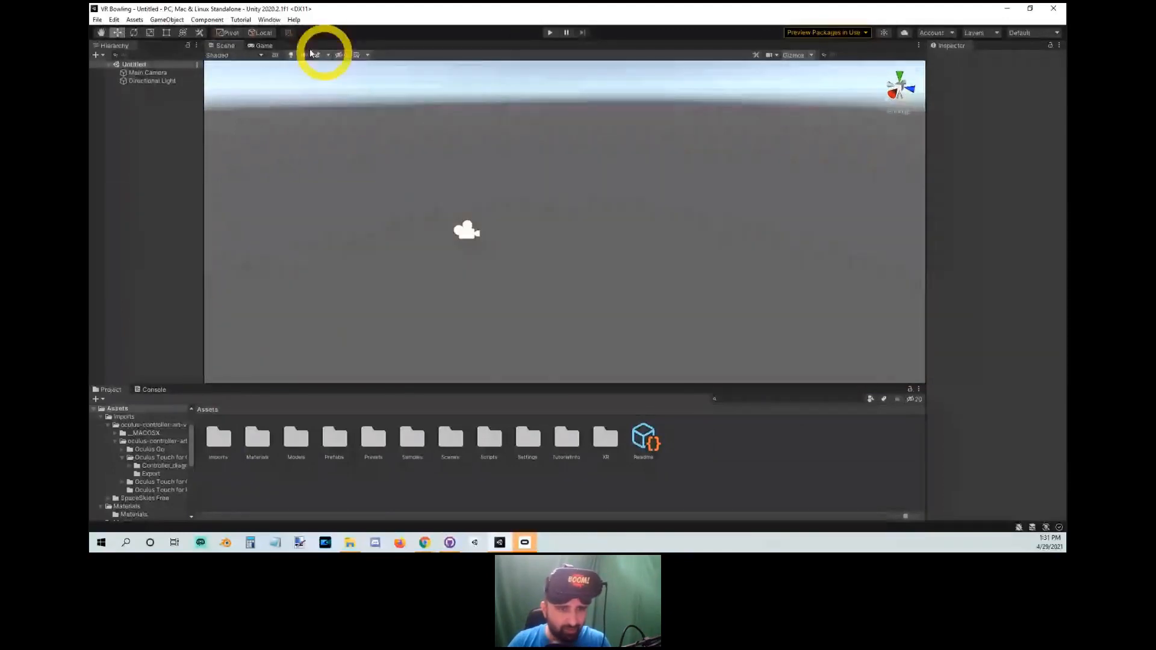
left_click(263, 46)
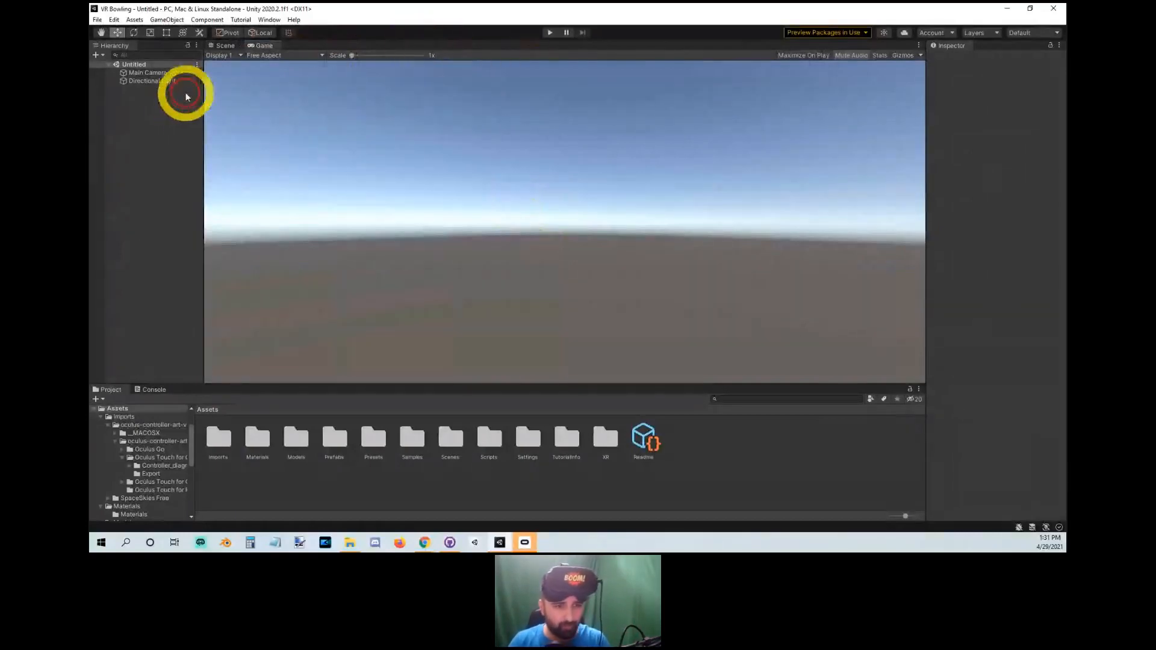
Open the Package Manager, inspect the XR Interaction Toolkit package, and review the Enable Preview Packages option in the advanced project settings.
left_click(269, 19)
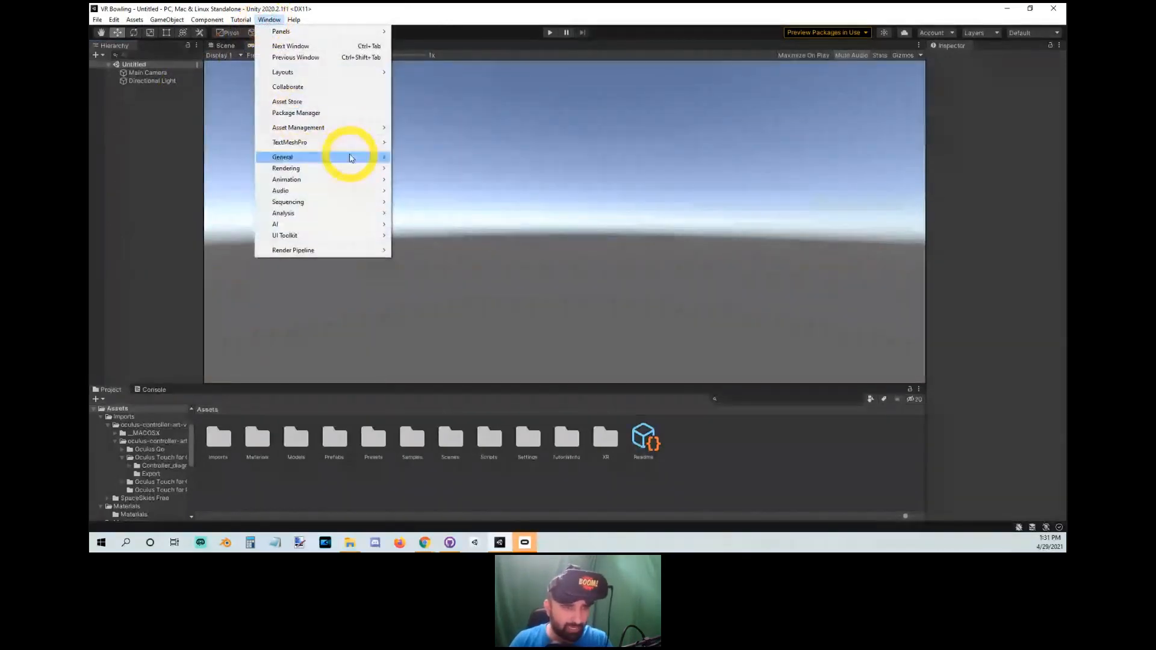
left_click(349, 114)
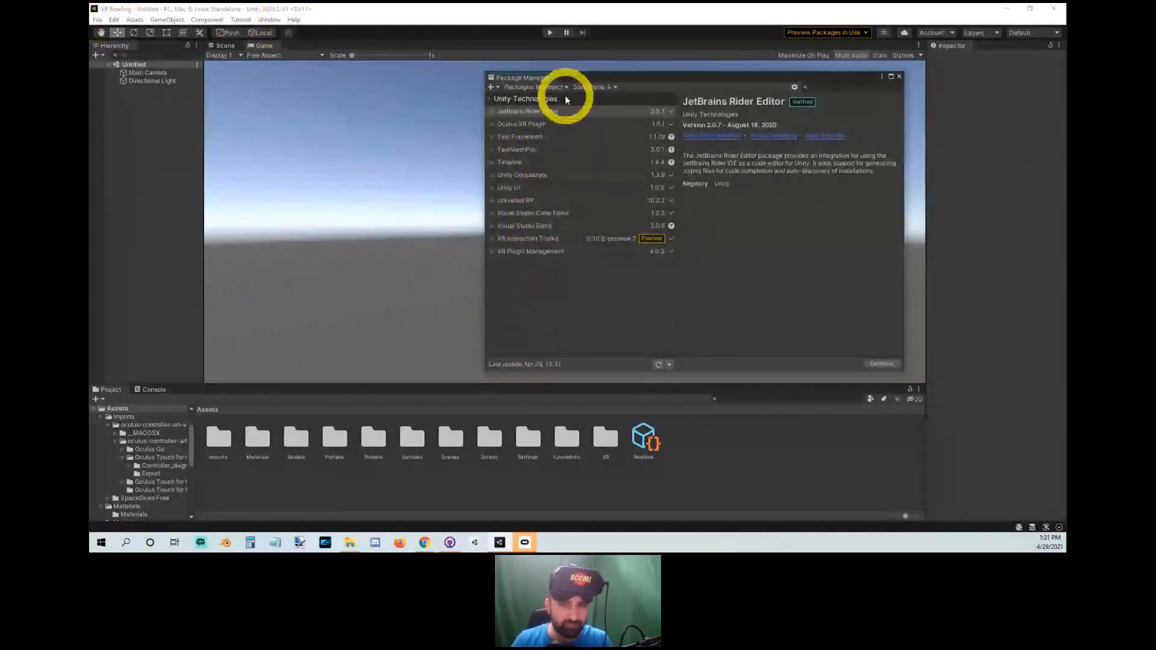
left_click(514, 241)
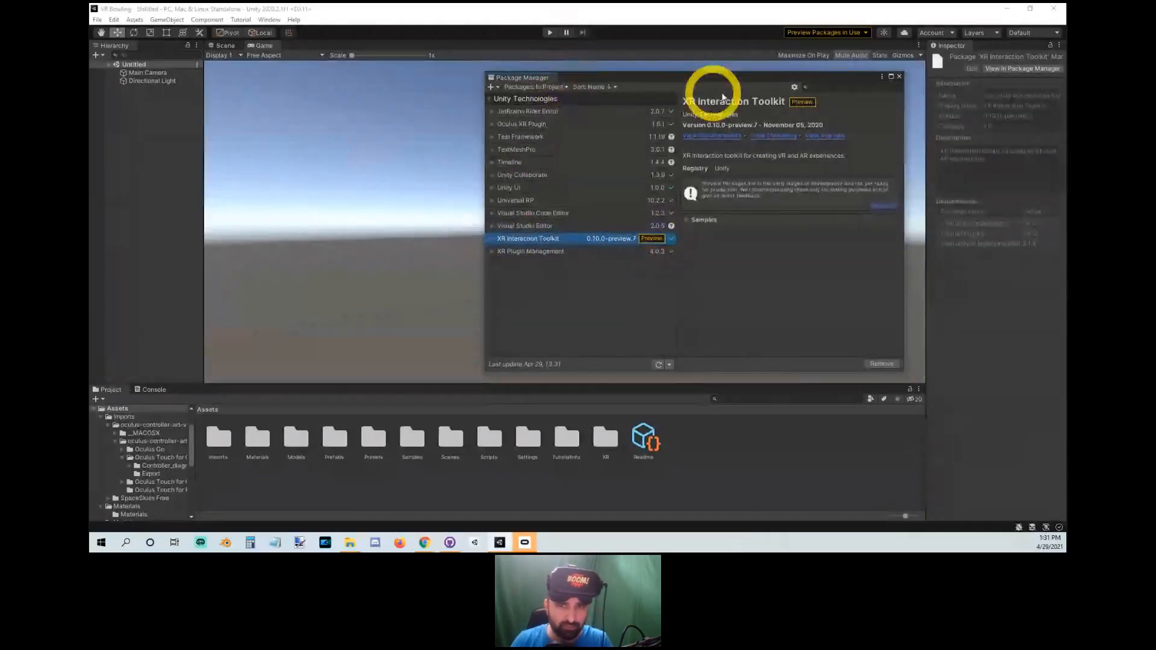
left_click(793, 88)
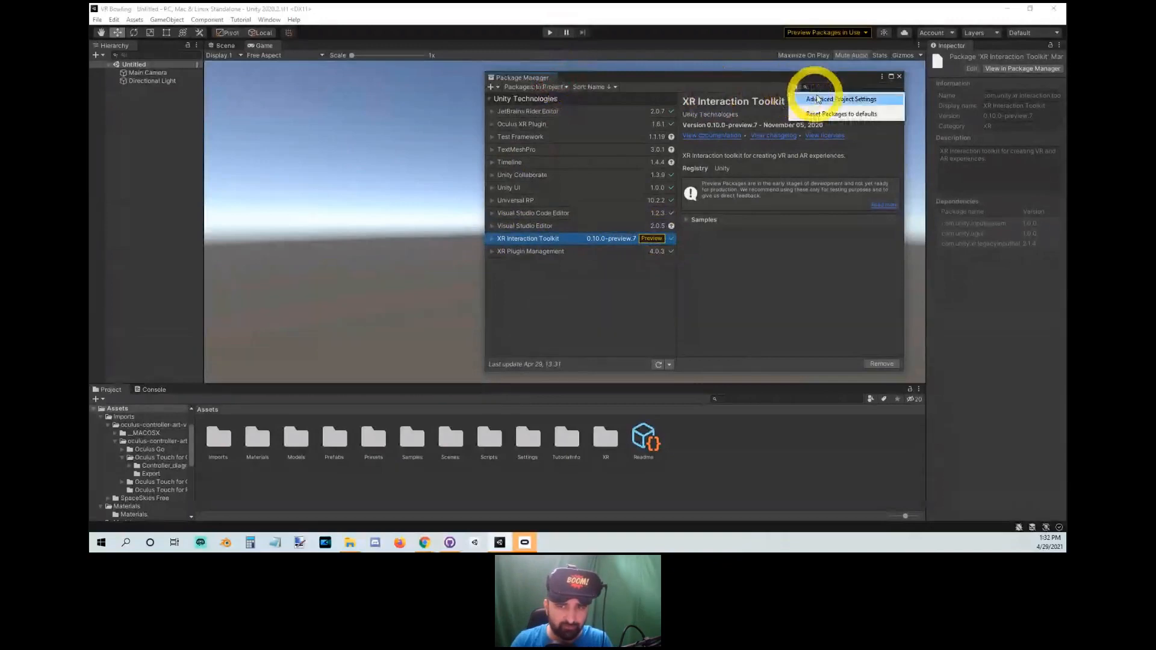
left_click(849, 100)
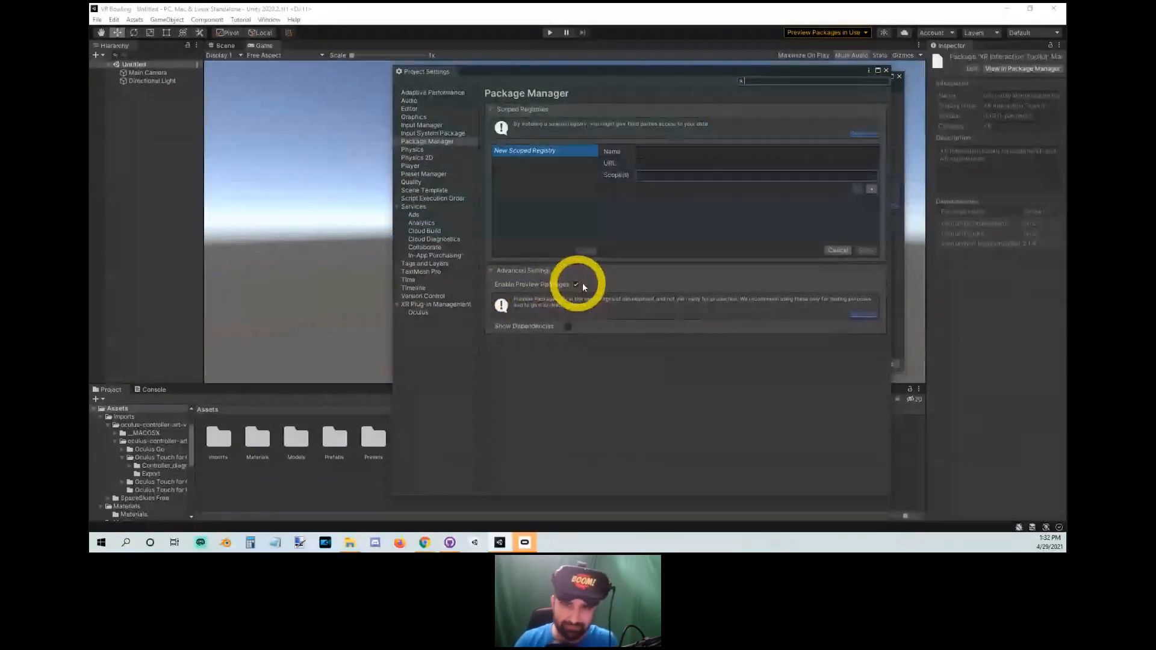
left_click(886, 73)
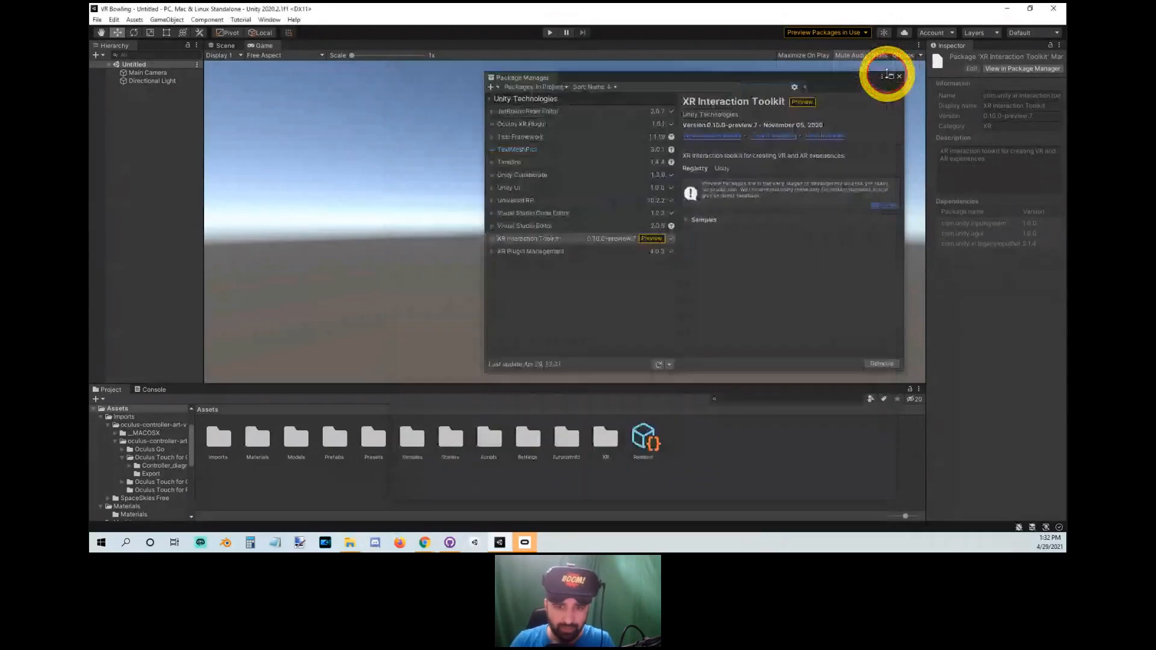
List the Unity Registry packages, and recheck the preview packages option in the advanced project settings.
left_click(566, 88)
left_click(544, 99)
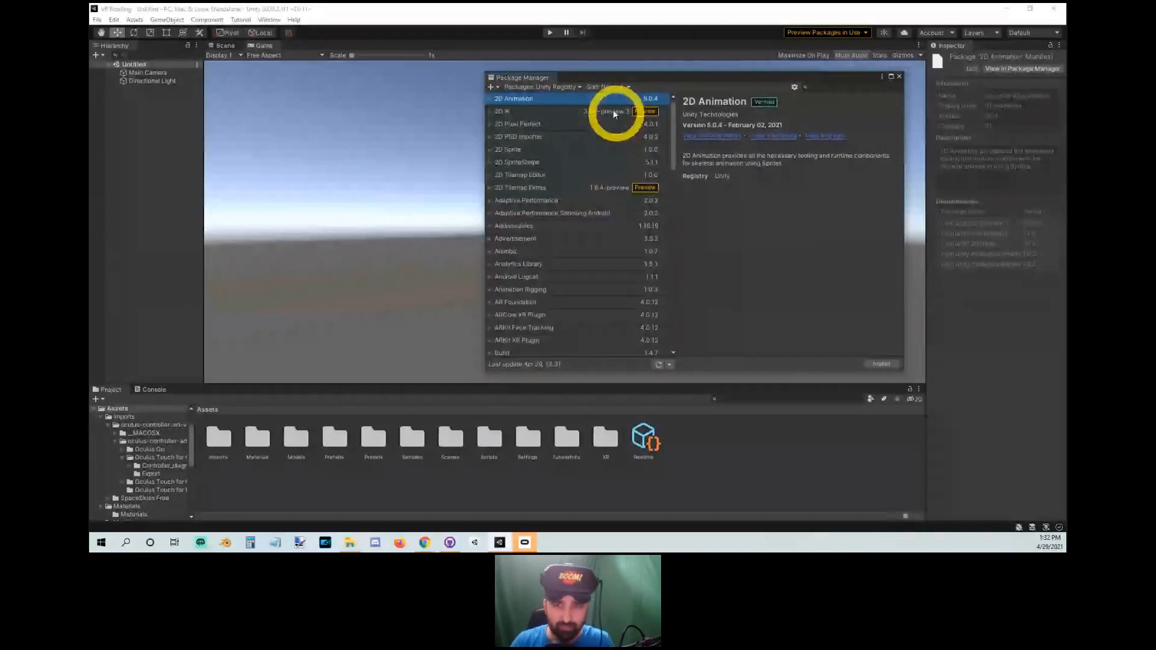
left_click(794, 87)
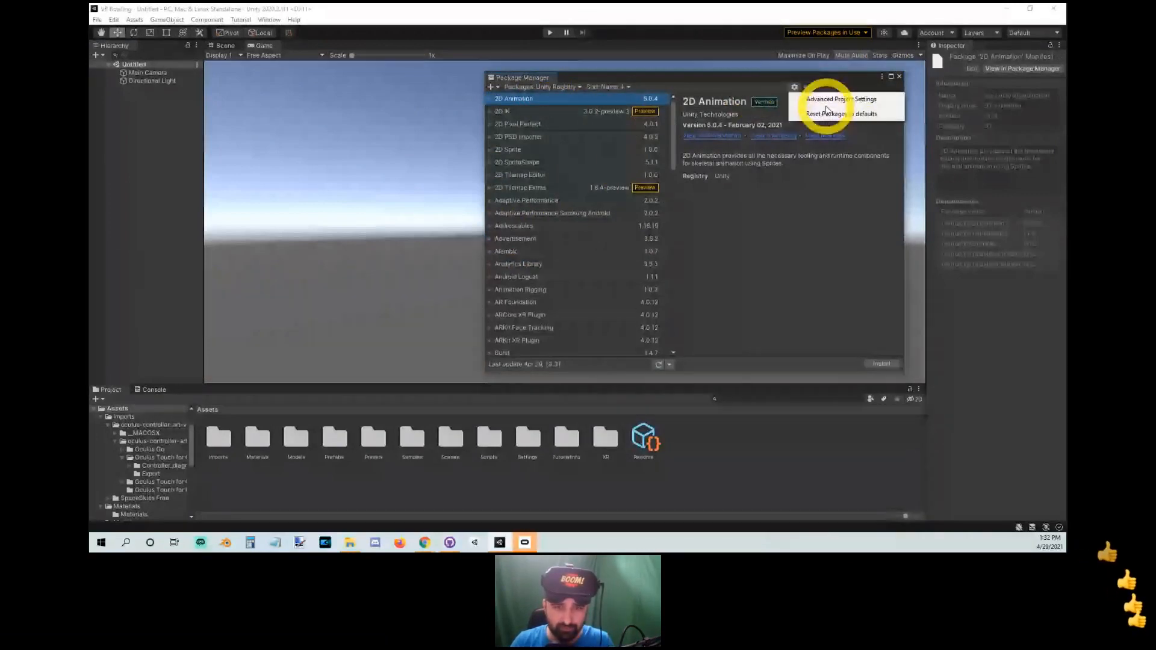
left_click(820, 100)
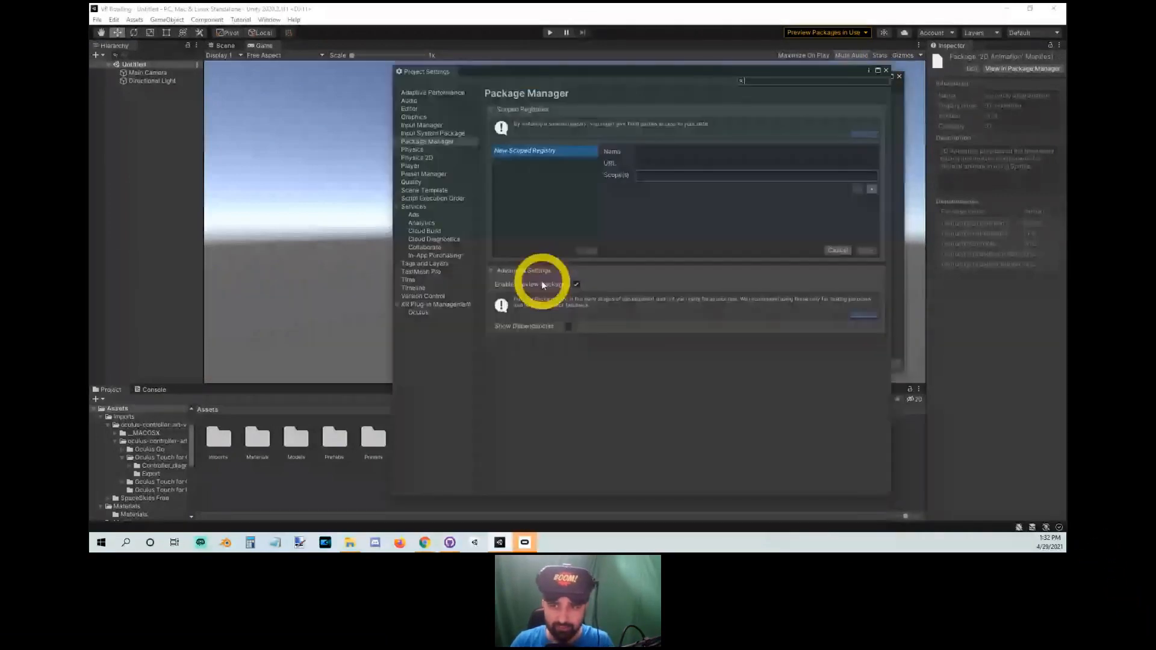
left_click(885, 70)
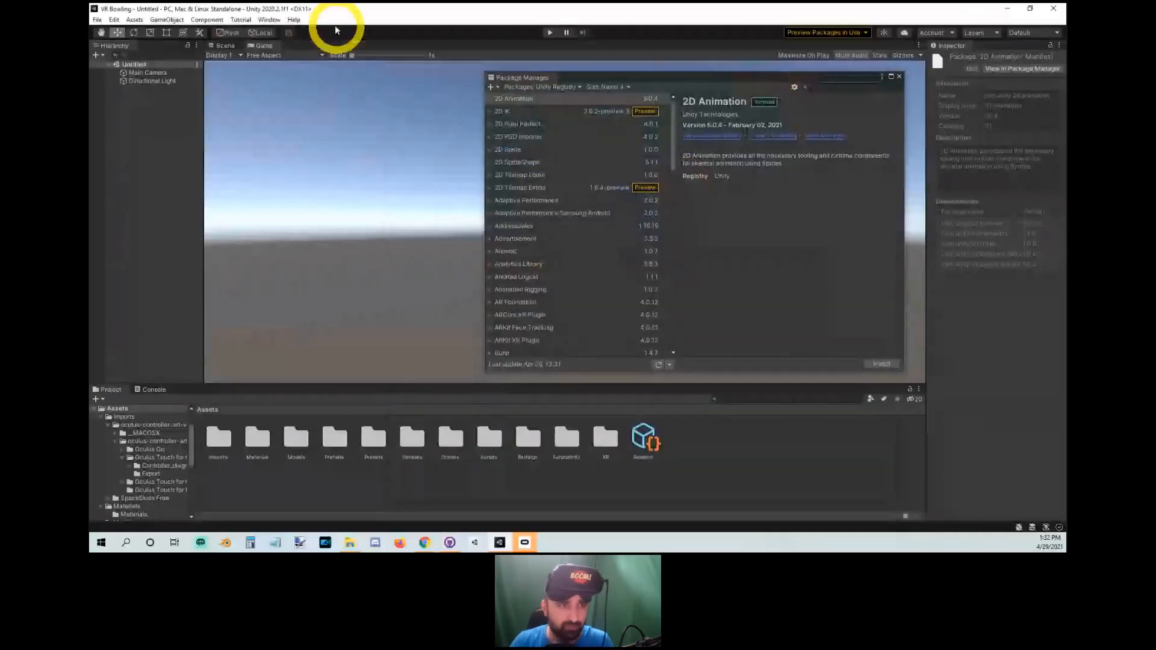
Browse the Unity Registry package list in the Package Manager and search it for "xr".
left_click(270, 20)
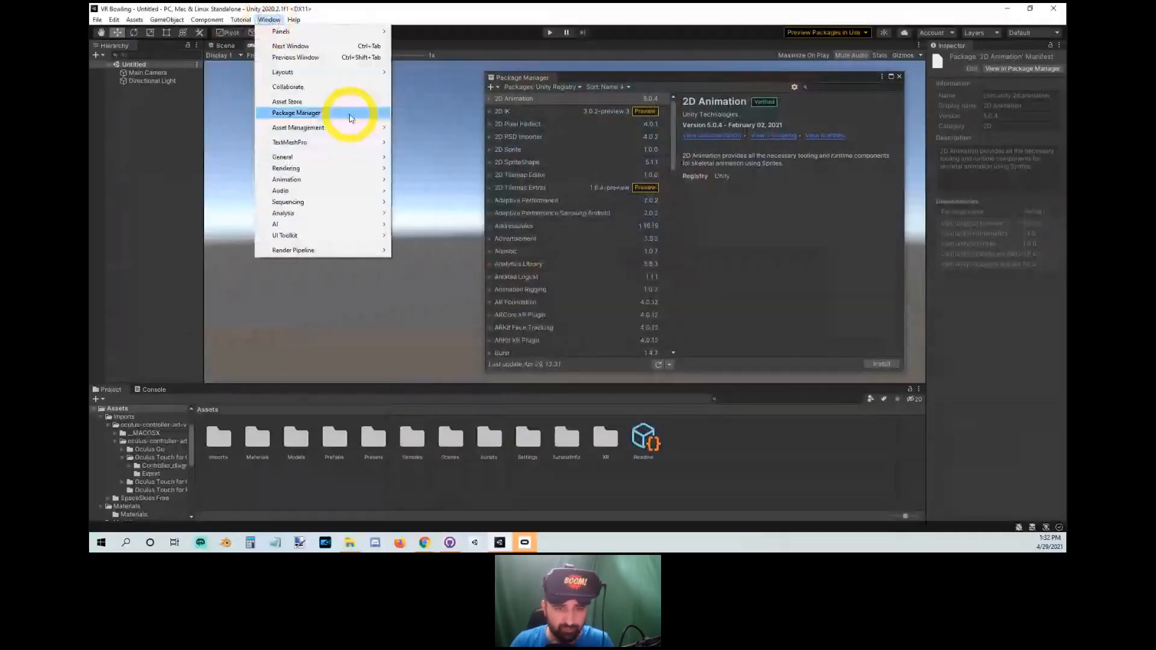
left_click(850, 327)
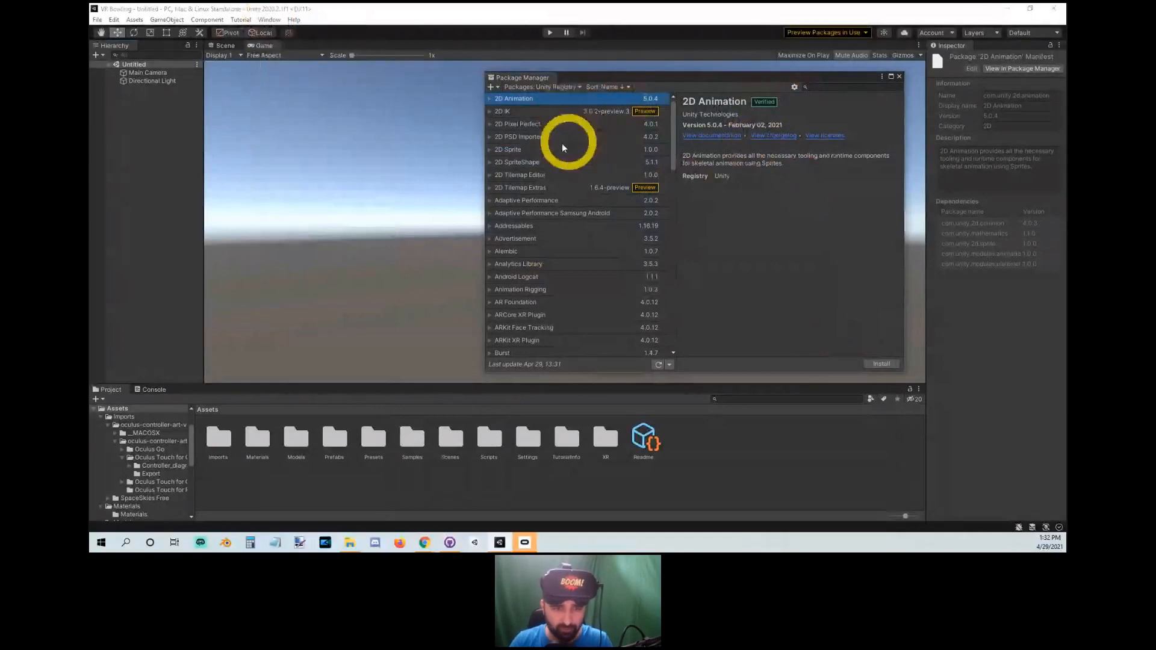
scroll(563, 139, "down", 15)
scroll(573, 152, "down", 2)
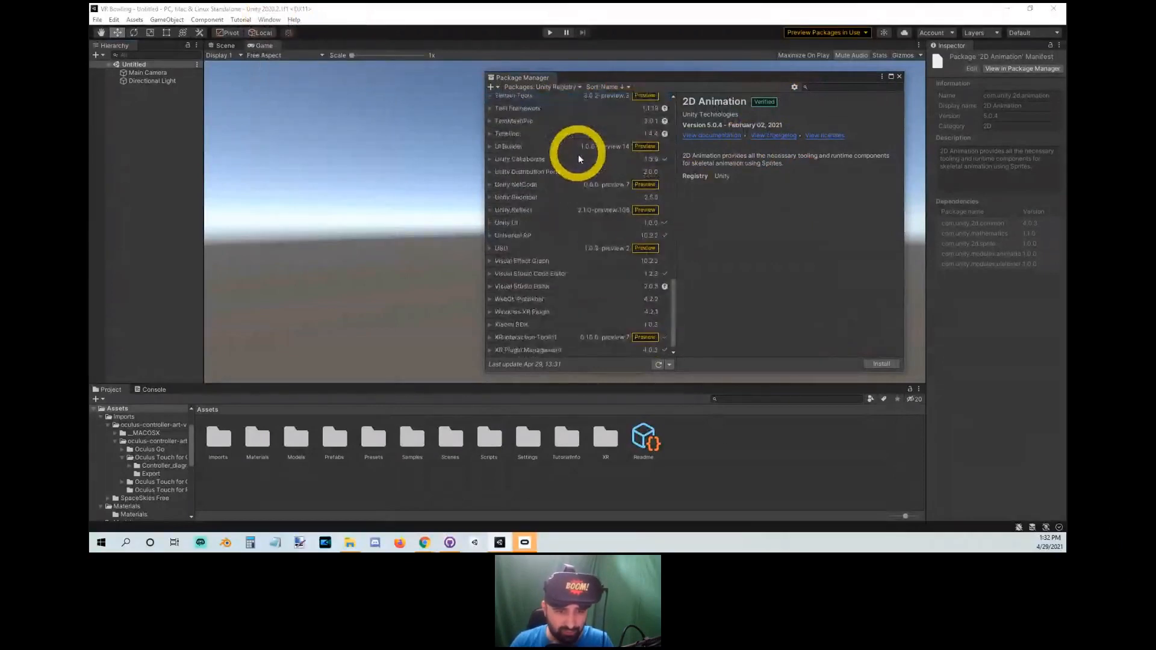
left_click(827, 86)
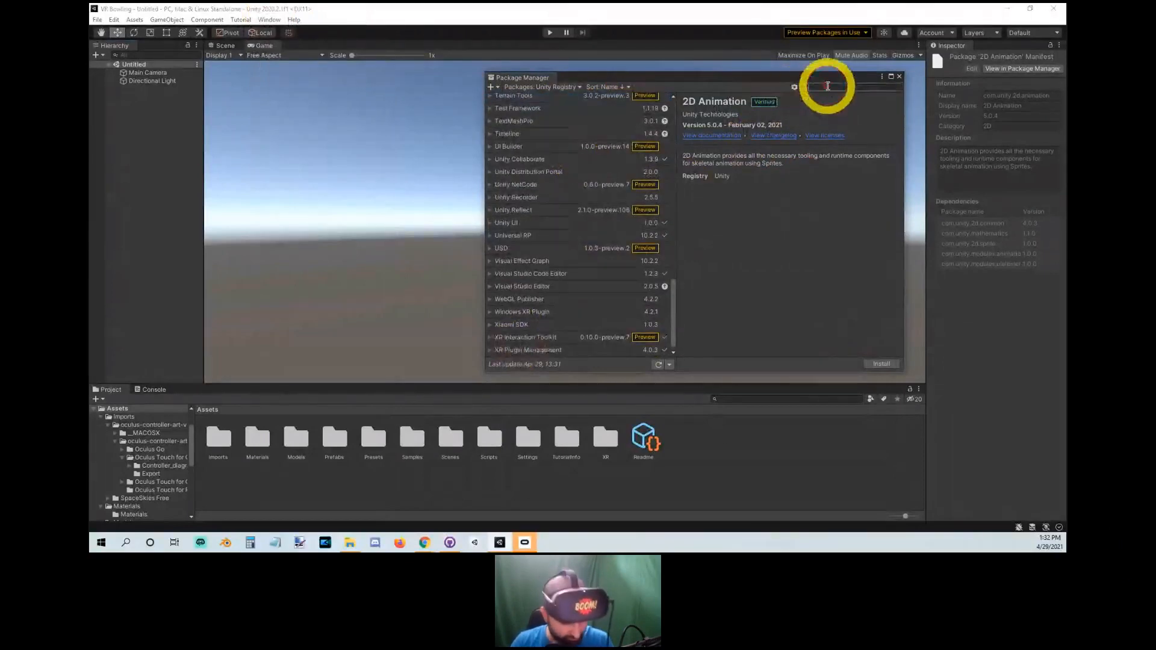
type("xr")
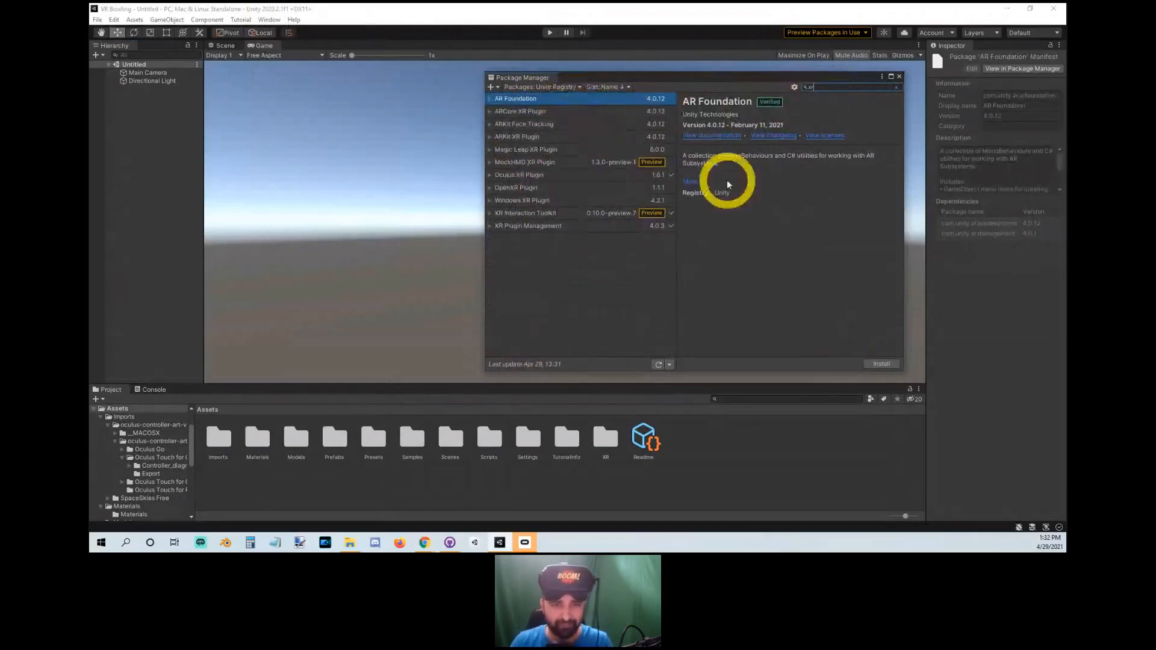
Inspect the XR Interaction Toolkit and XR Plugin Management packages, and close the Package Manager.
left_click(521, 214)
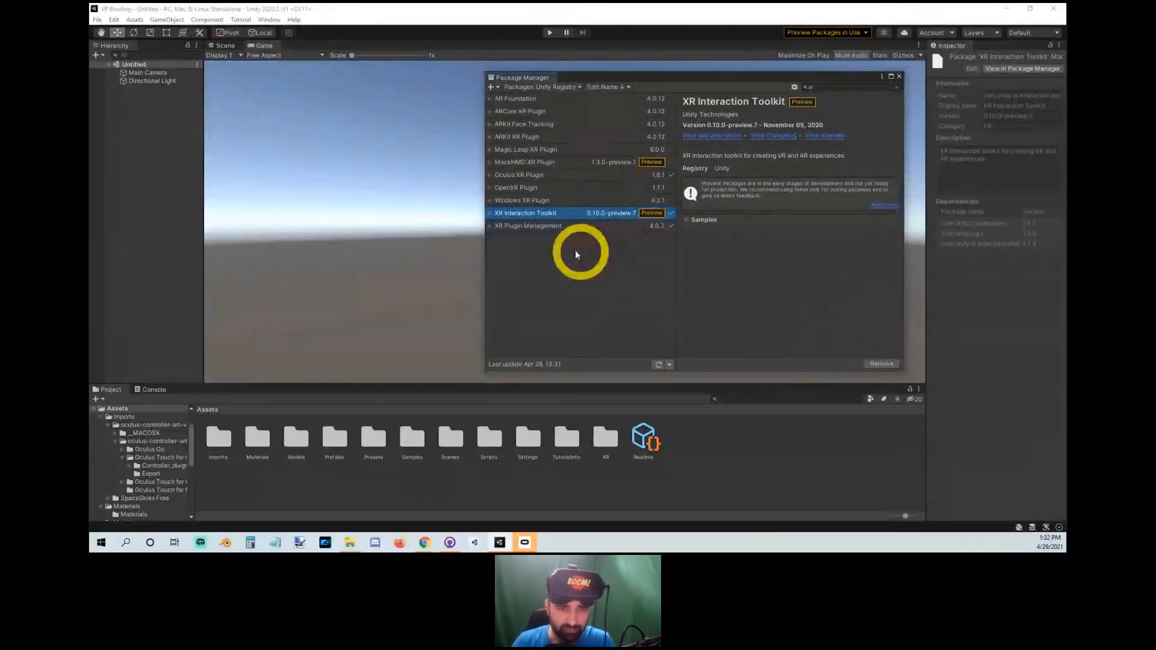
left_click(534, 227)
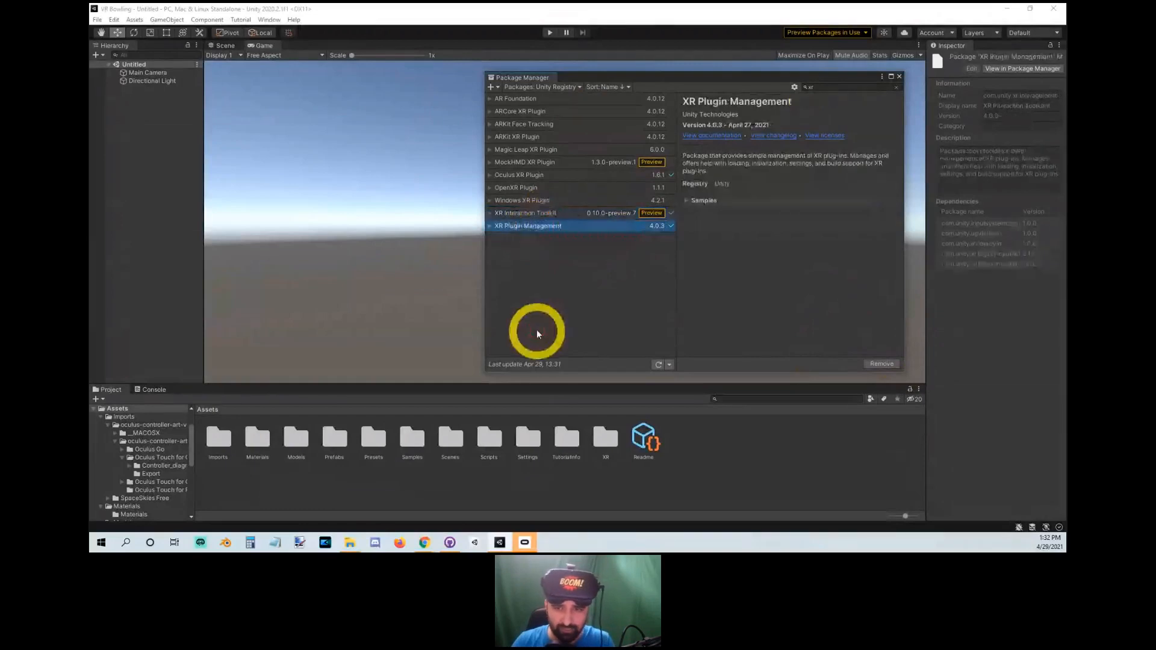
left_click(879, 364)
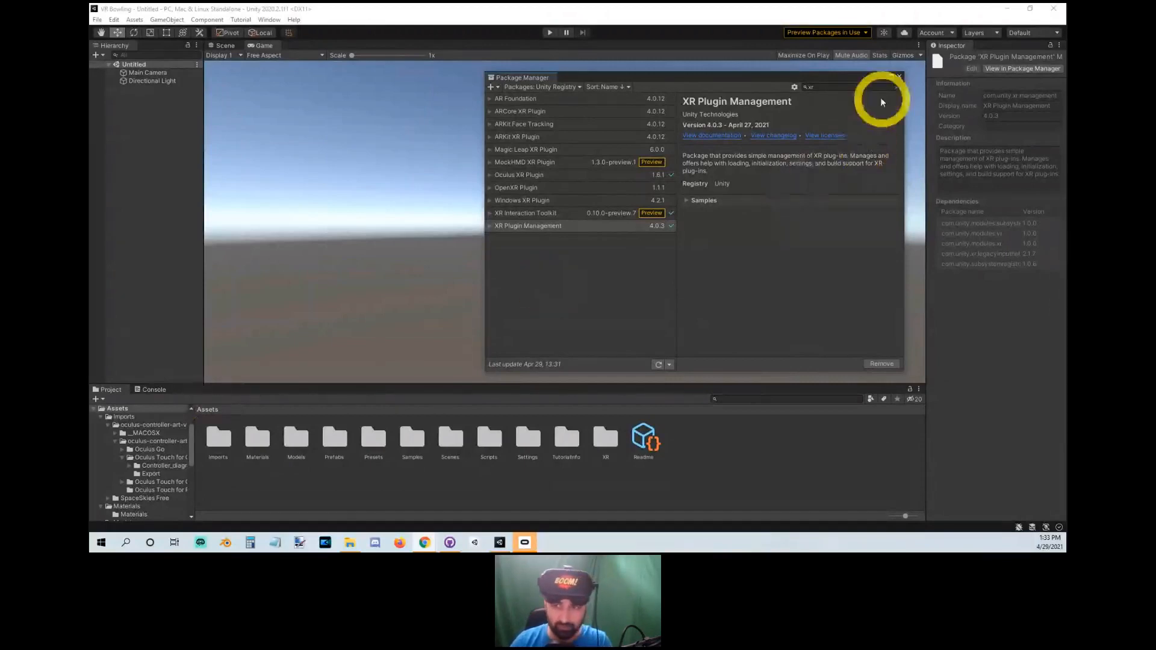
left_click(896, 83)
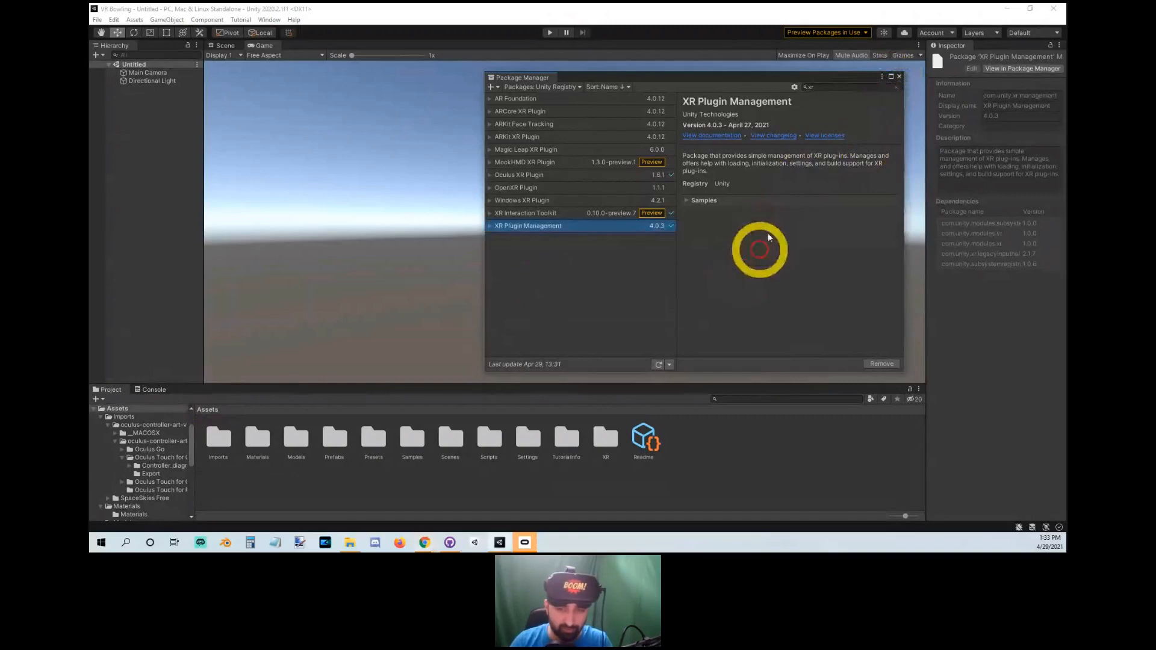
left_click(899, 76)
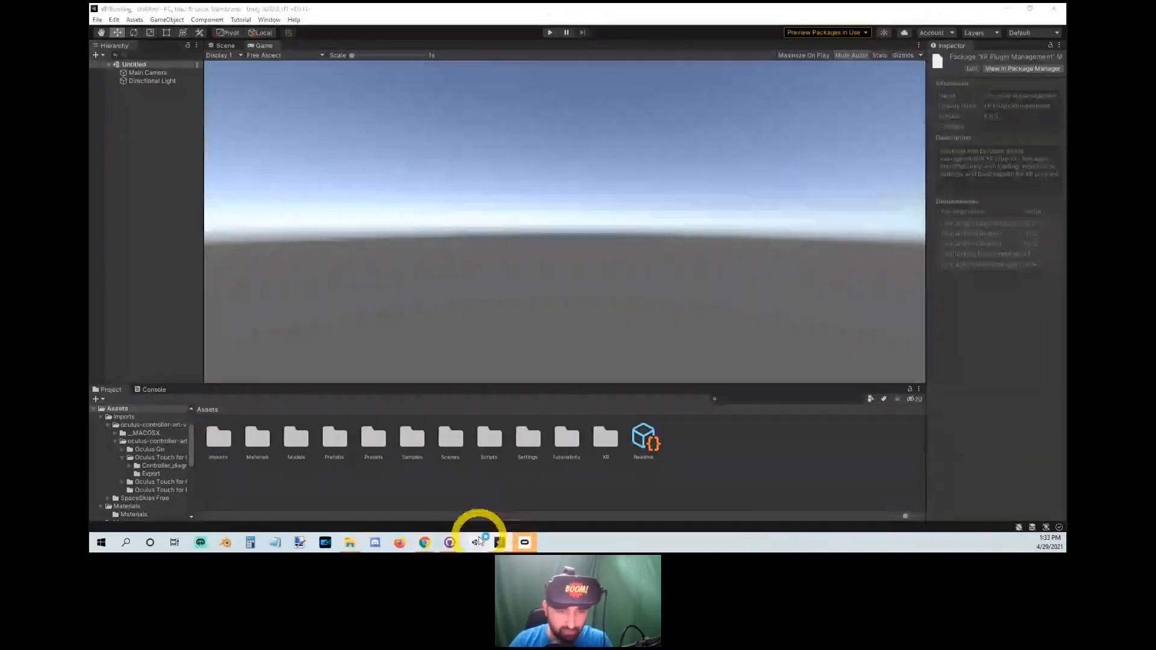
Switch to Unity Hub, review the new project templates with Universal Render Pipeline selected, and close the dialog without creating a project.
left_click(474, 542)
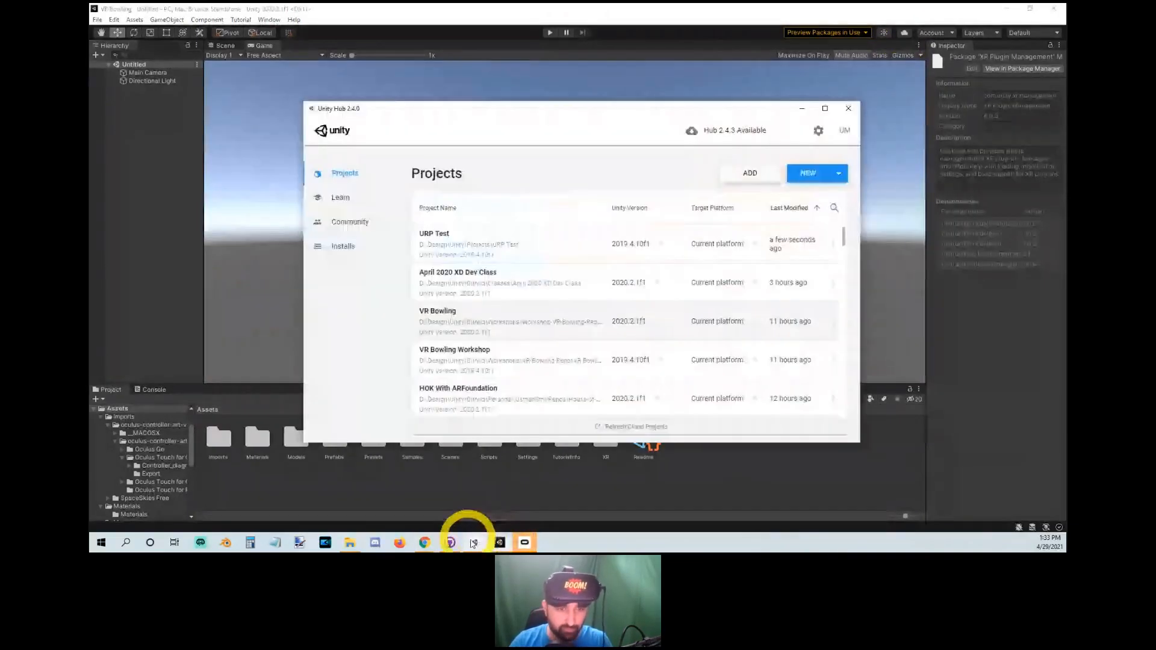
left_click(818, 175)
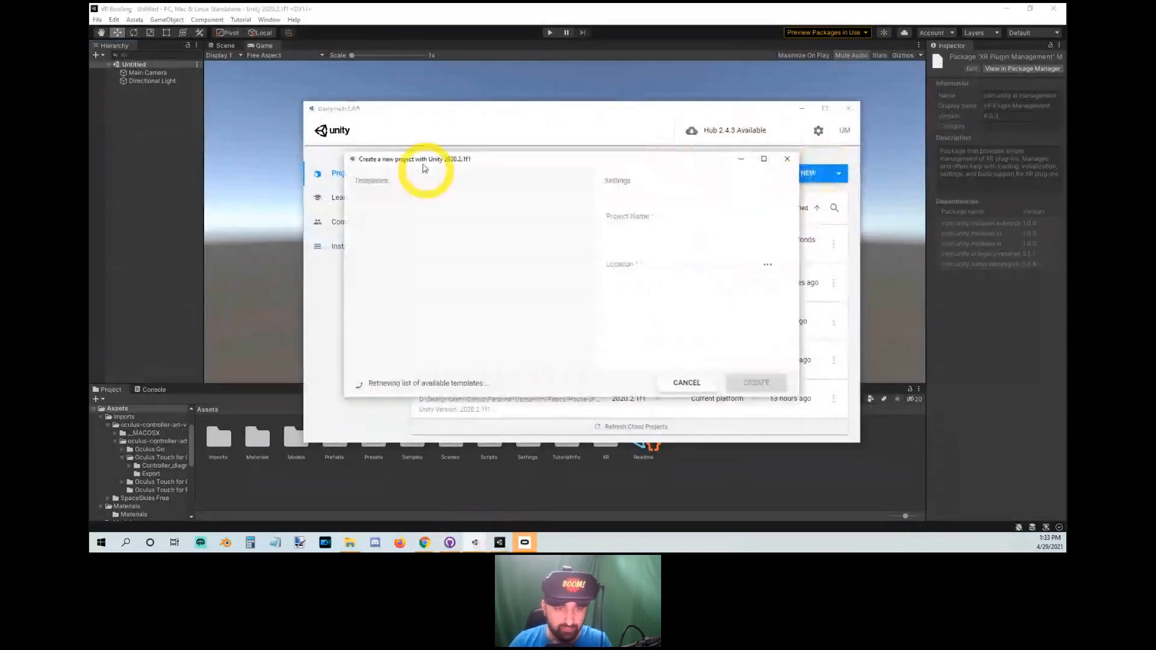
left_click(488, 331)
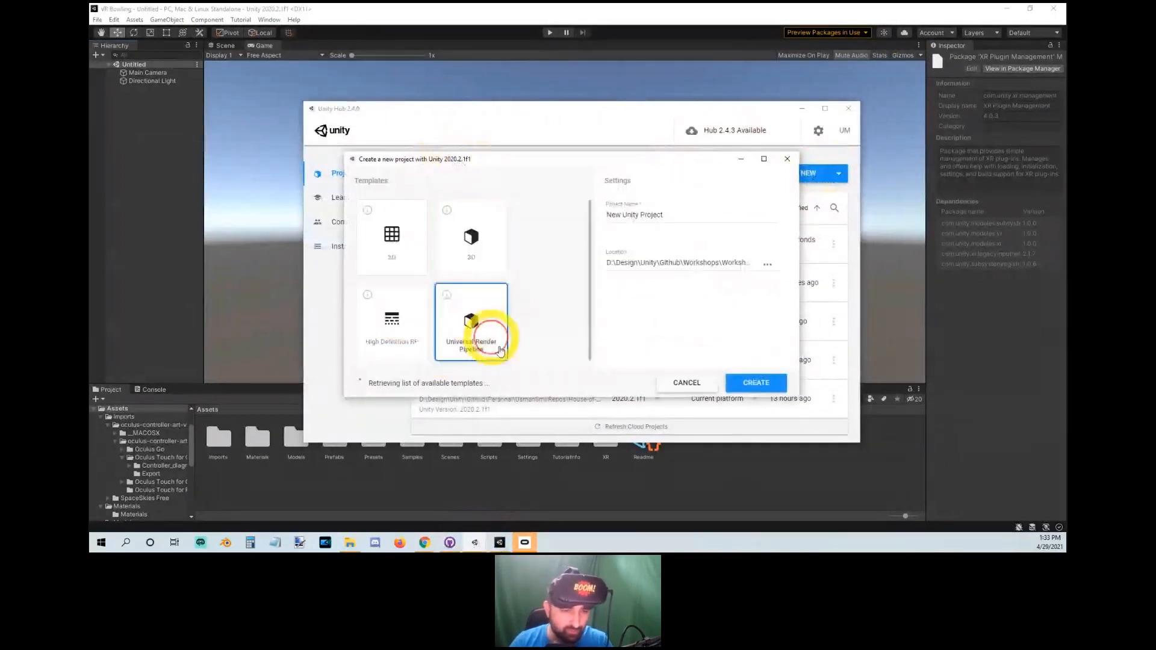
scroll(473, 309, "down", 3)
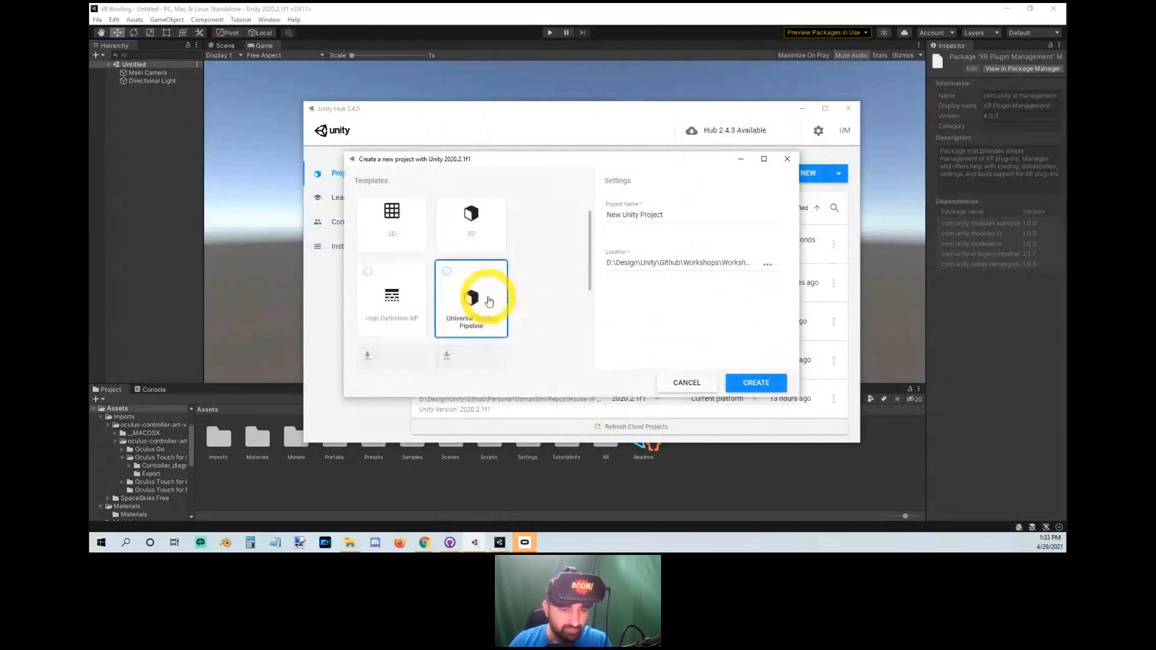
scroll(470, 265, "up", 3)
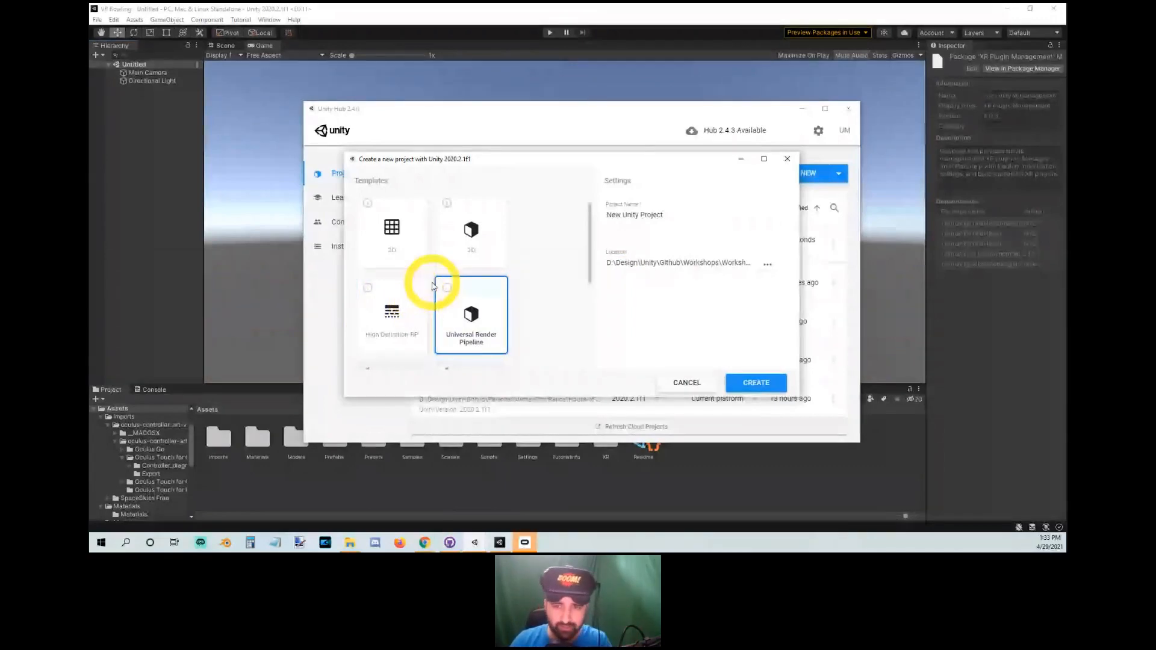
left_click(784, 161)
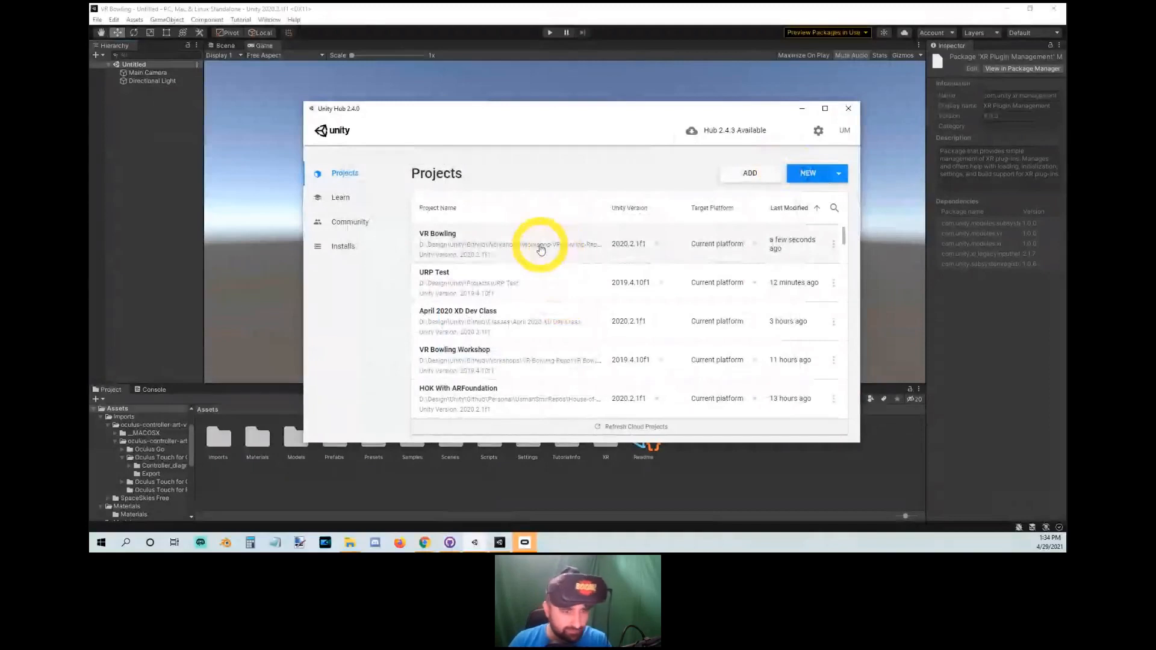
Show the Universal Render Pipeline template in the new project dialog, and close the dialog and Unity Hub without creating a project.
left_click(812, 173)
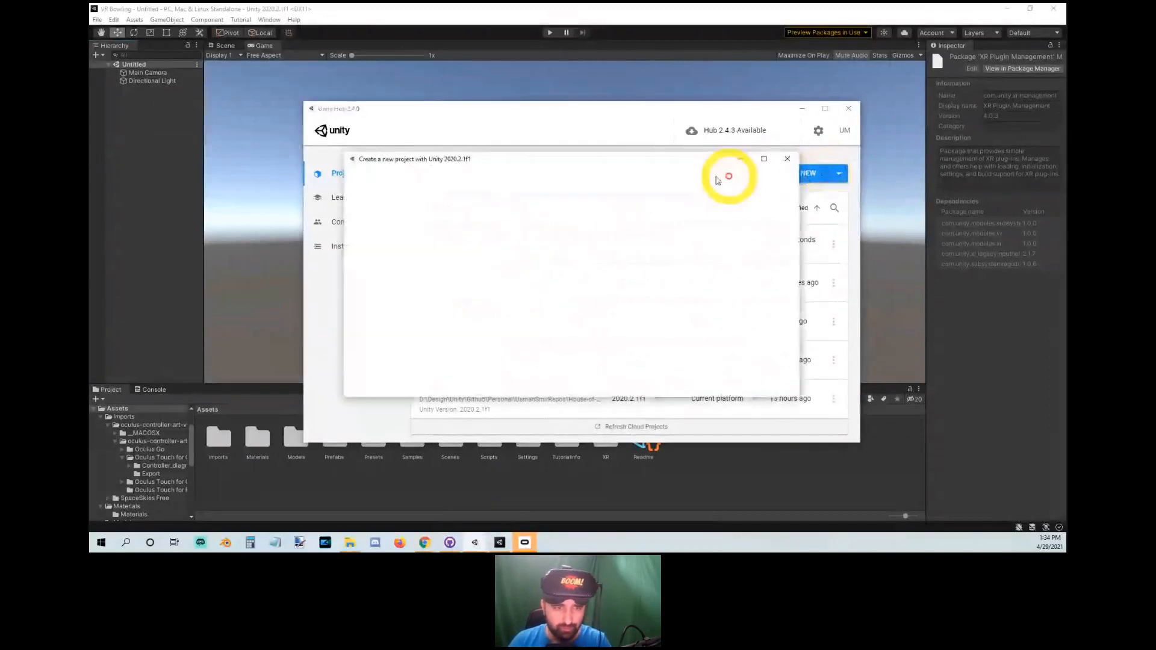
left_click(469, 319)
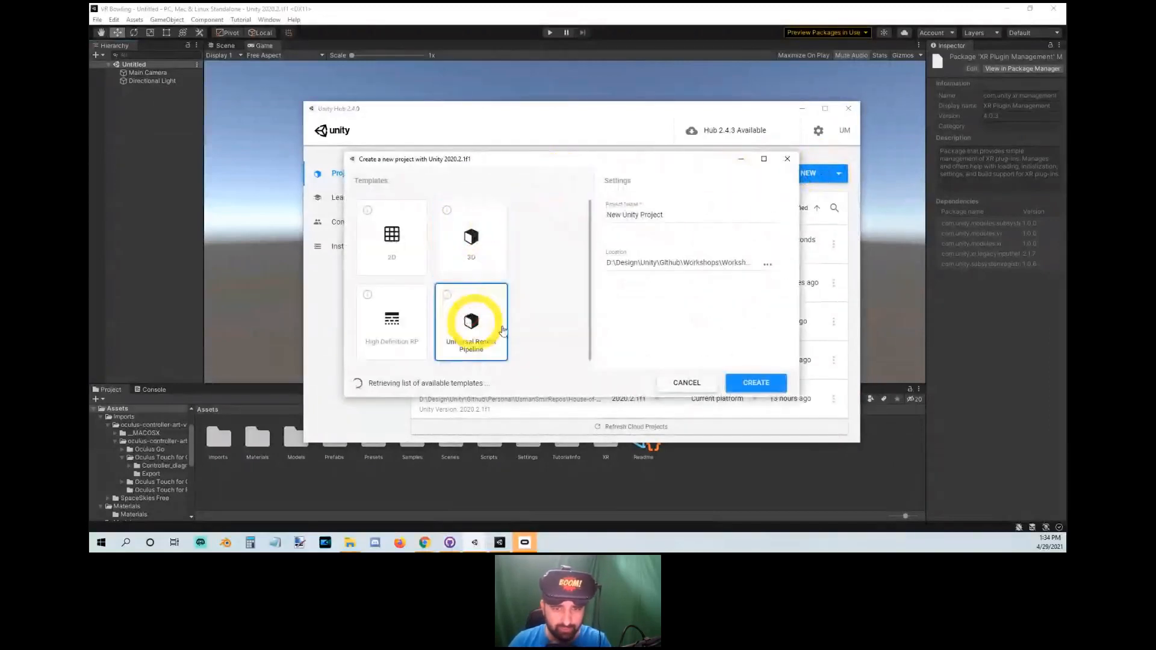
left_click(787, 158)
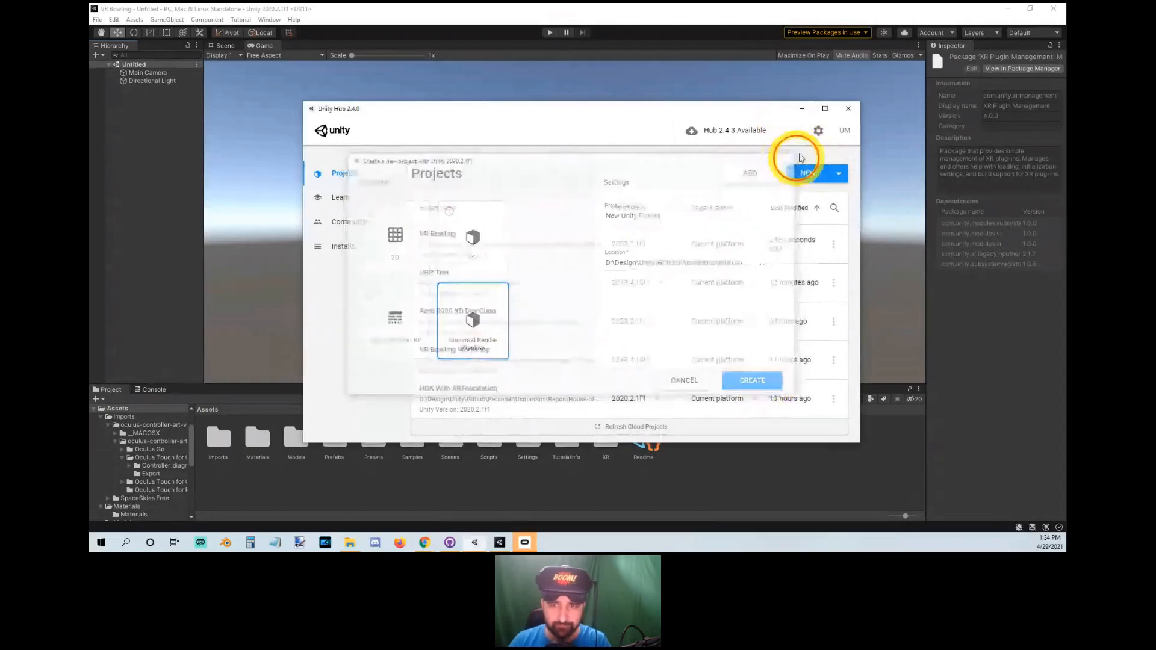
left_click(848, 112)
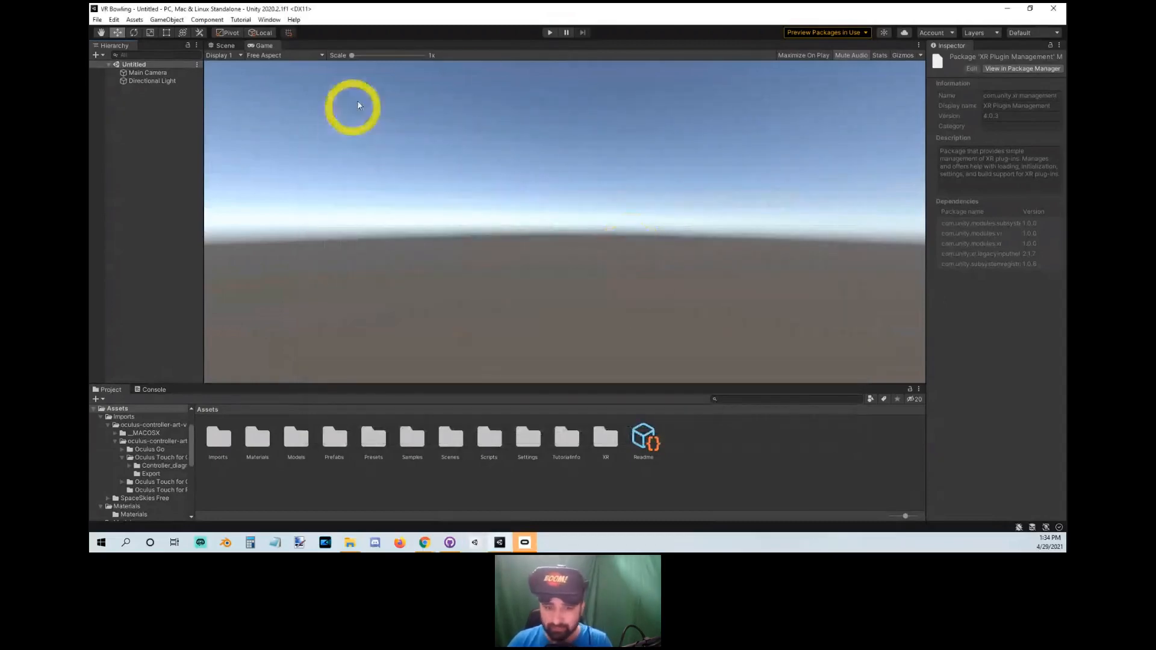
Recheck the Enable Preview Packages option in the Package Manager's advanced project settings, and close the settings window.
left_click(271, 19)
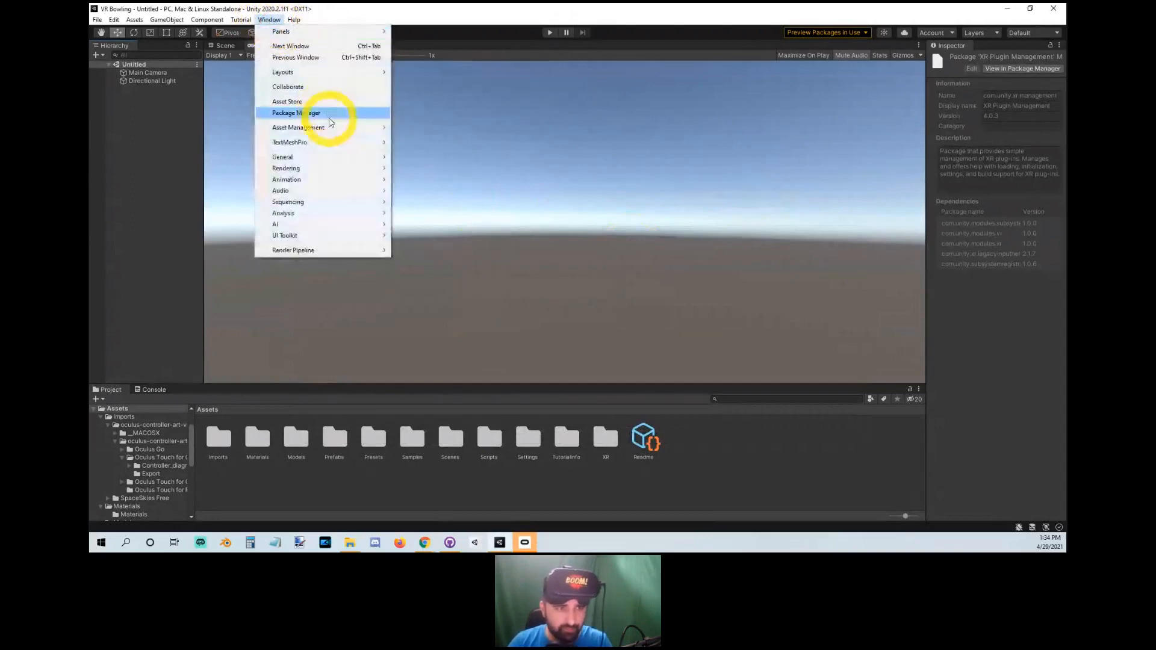
left_click(330, 114)
left_click(794, 86)
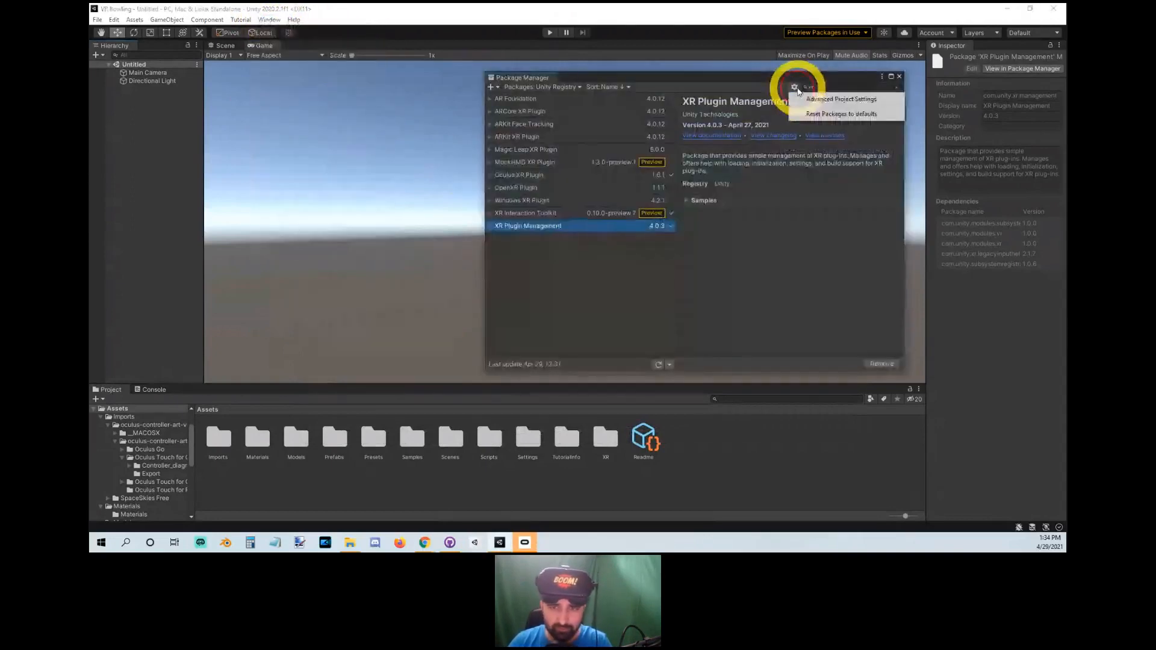
left_click(838, 100)
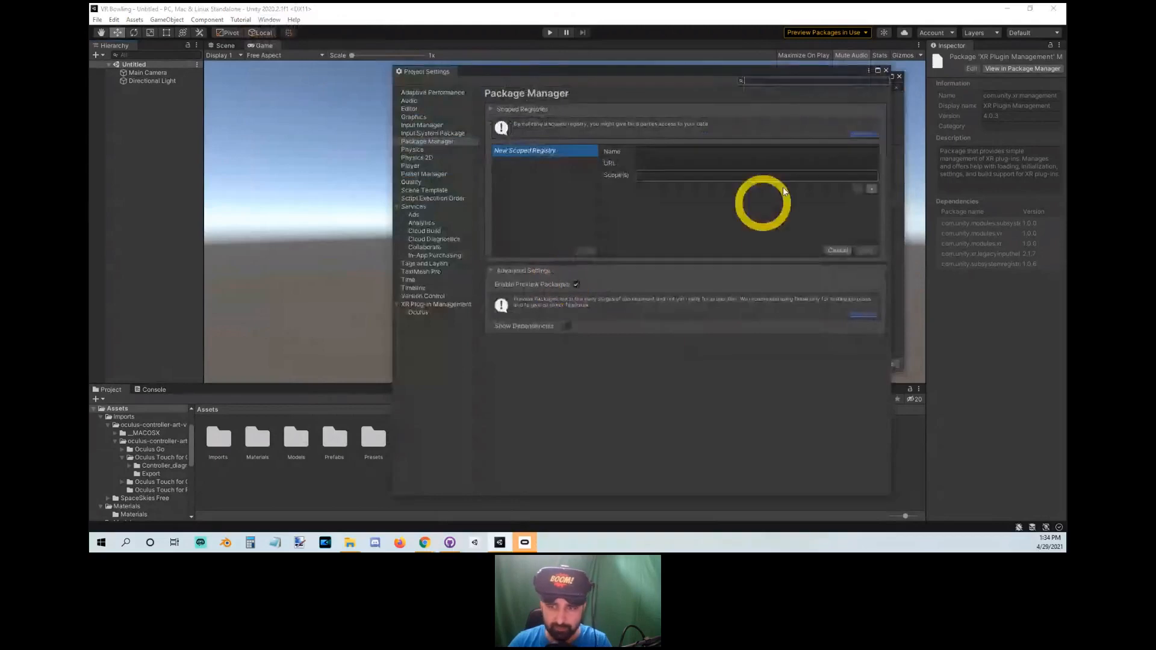
left_click(896, 77)
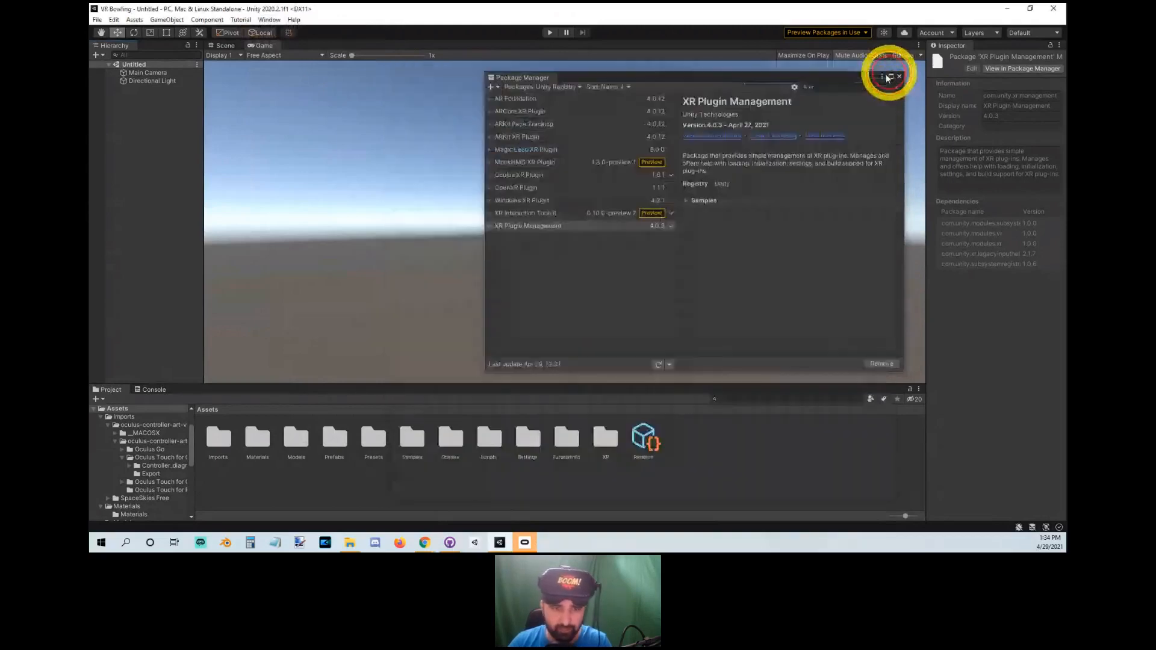
Review the XR Interaction Toolkit and XR Plugin Management packages, including the toolkit's Default Input Actions and XR Device Simulator samples, and close the Package Manager.
left_click(564, 212)
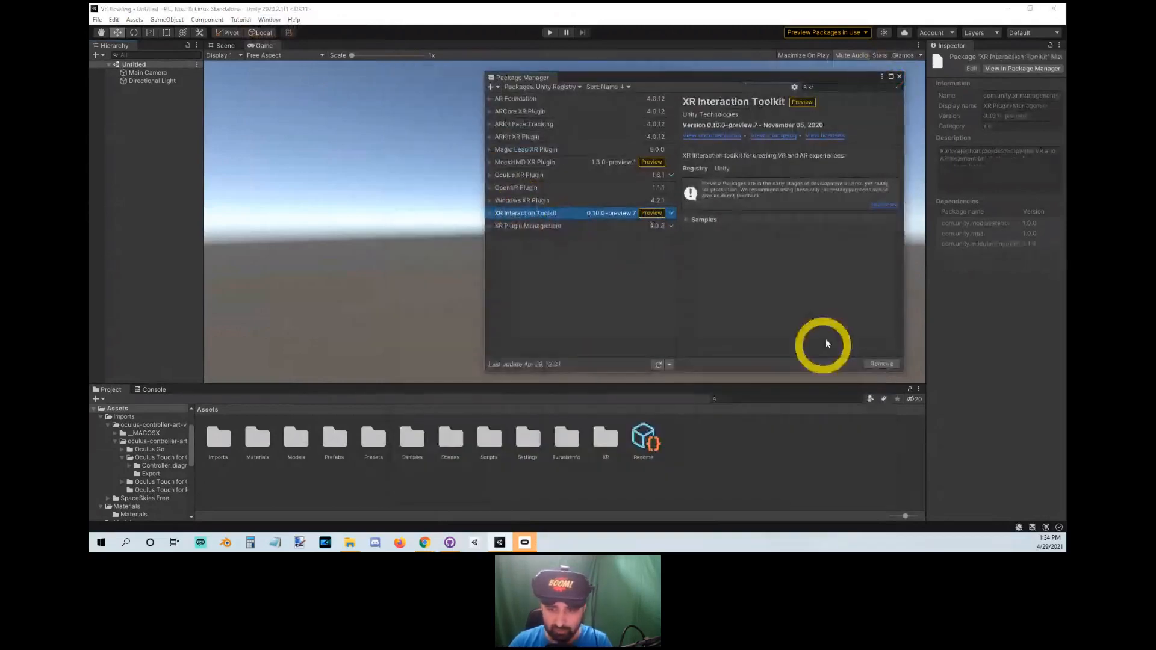
left_click(574, 230)
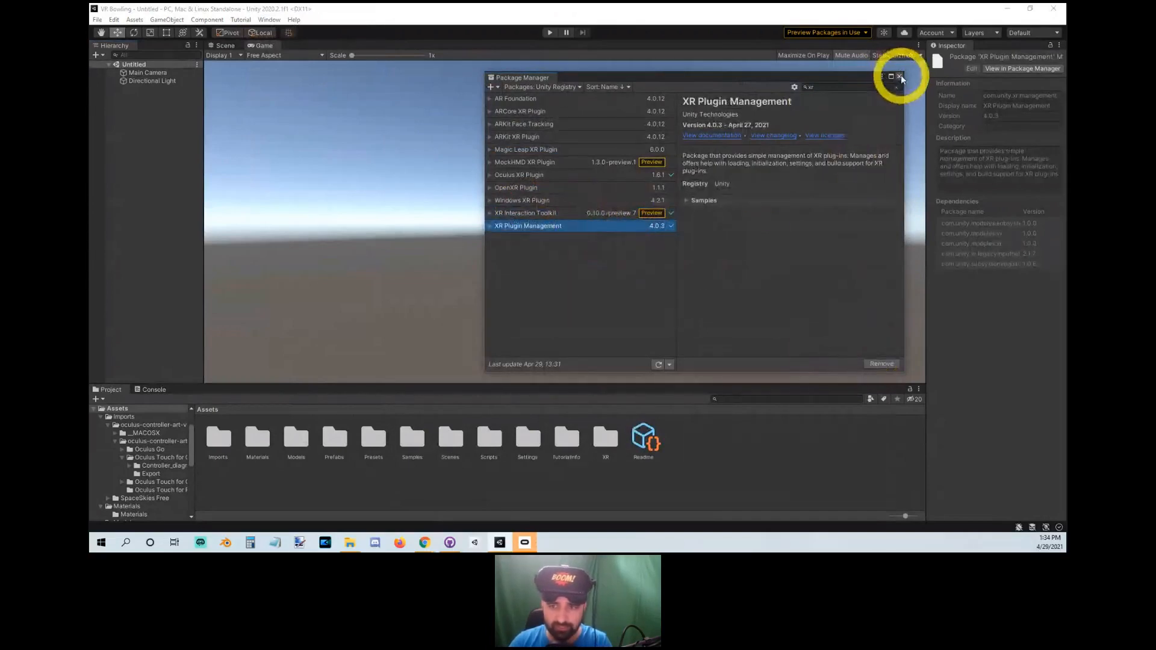
left_click(530, 213)
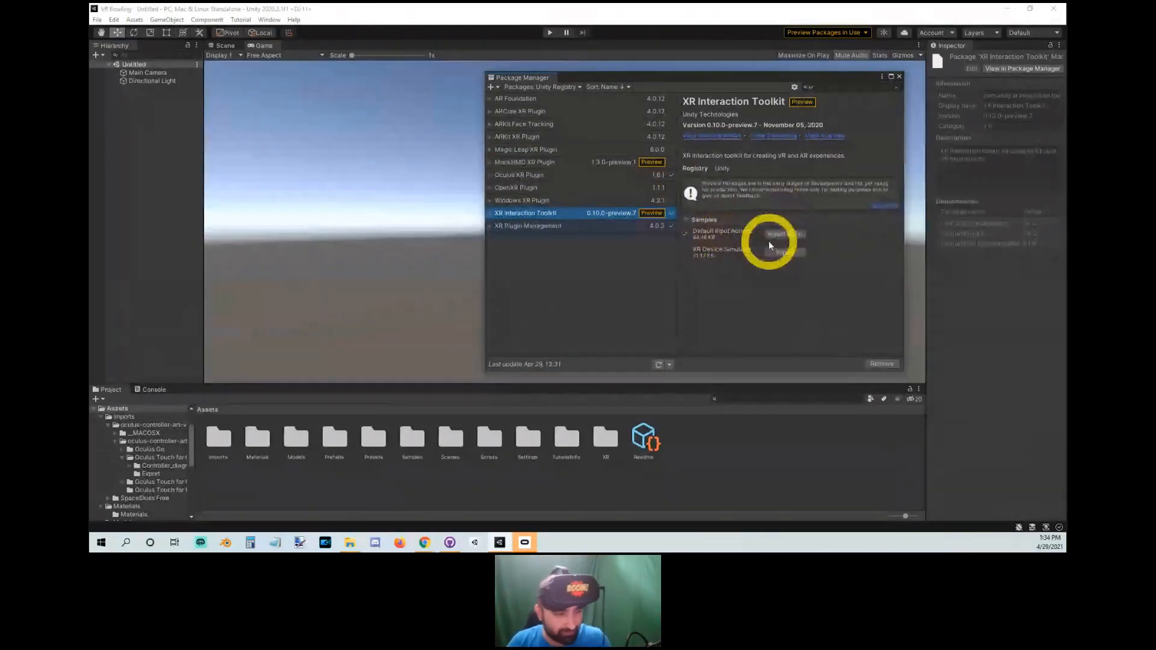
left_click(779, 252)
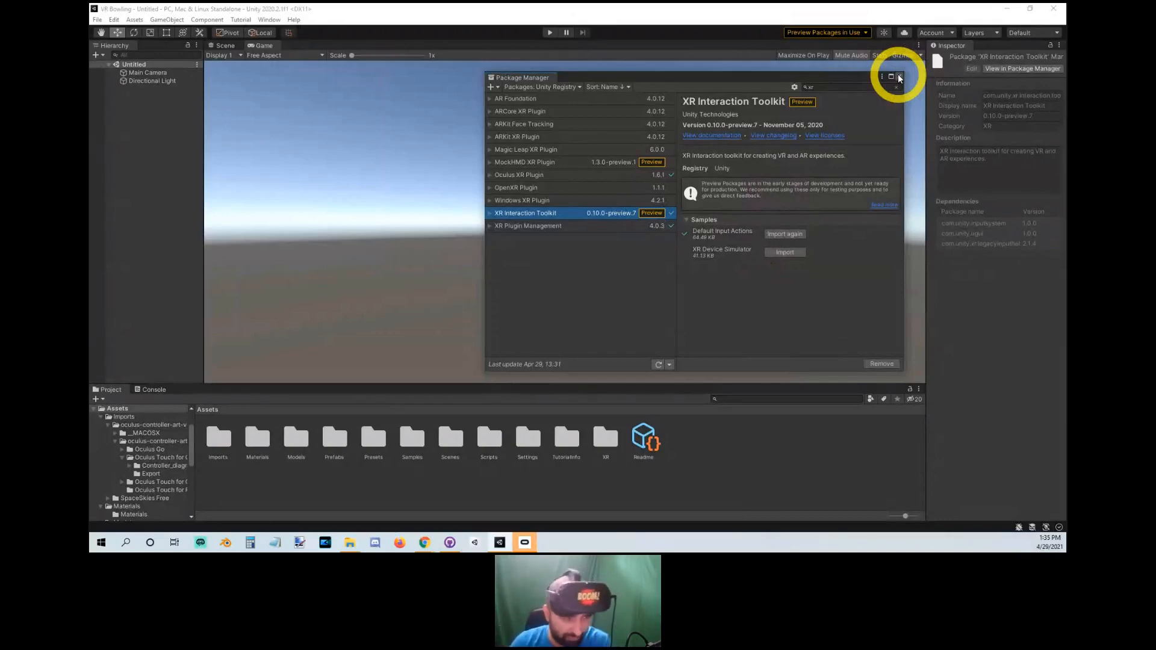
left_click(898, 77)
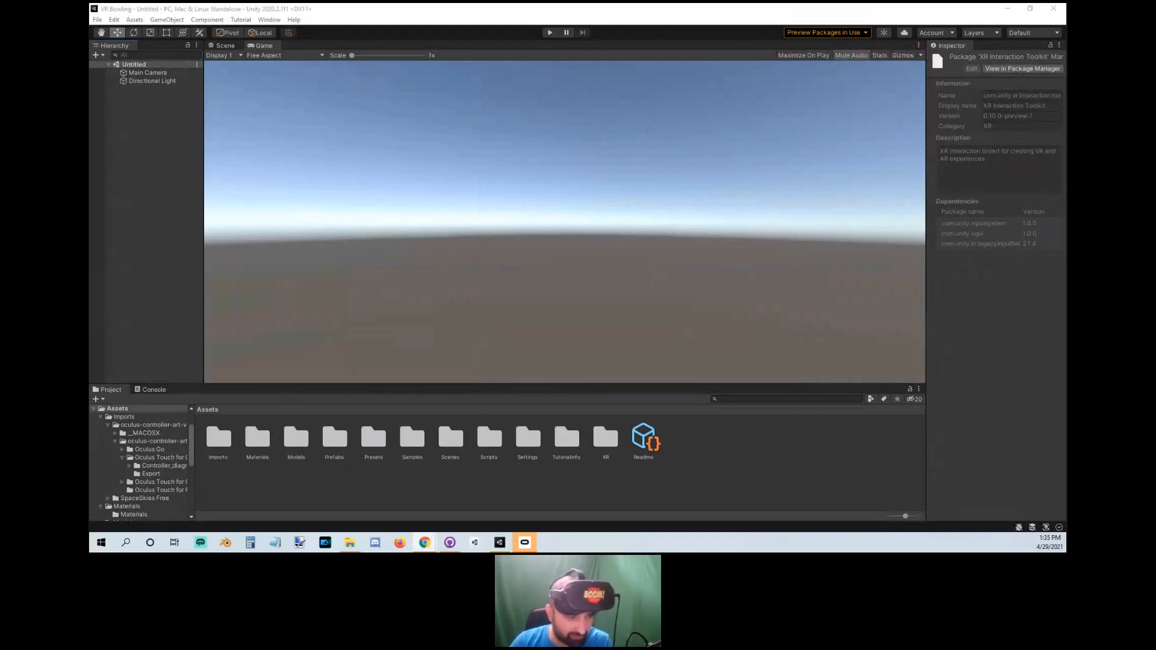
Check the Game view's rendering statistics and look through the Analysis tools such as the Profiler and Frame Debugger.
left_click(883, 56)
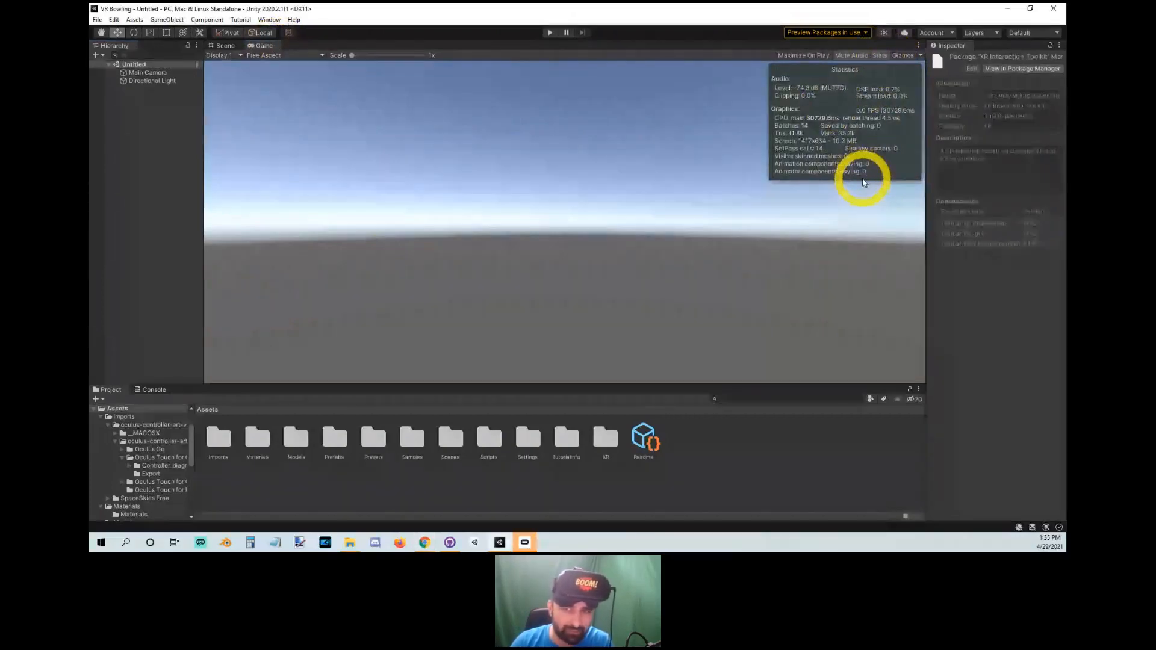
left_click(269, 19)
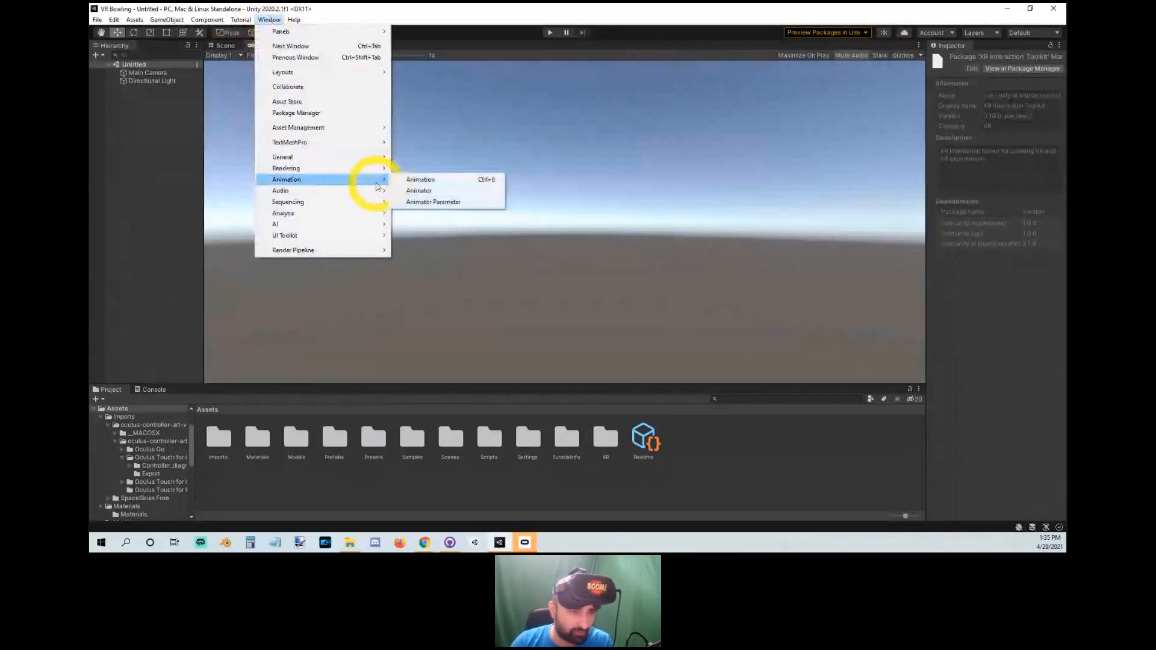
mouse_move(375, 173)
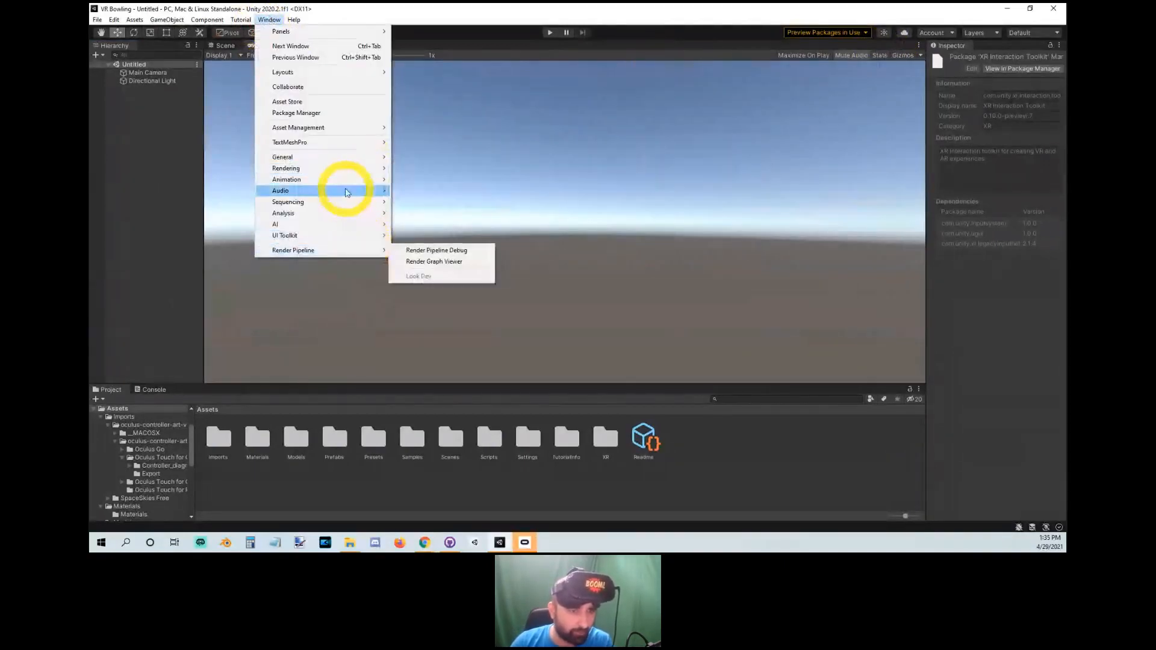
mouse_move(341, 202)
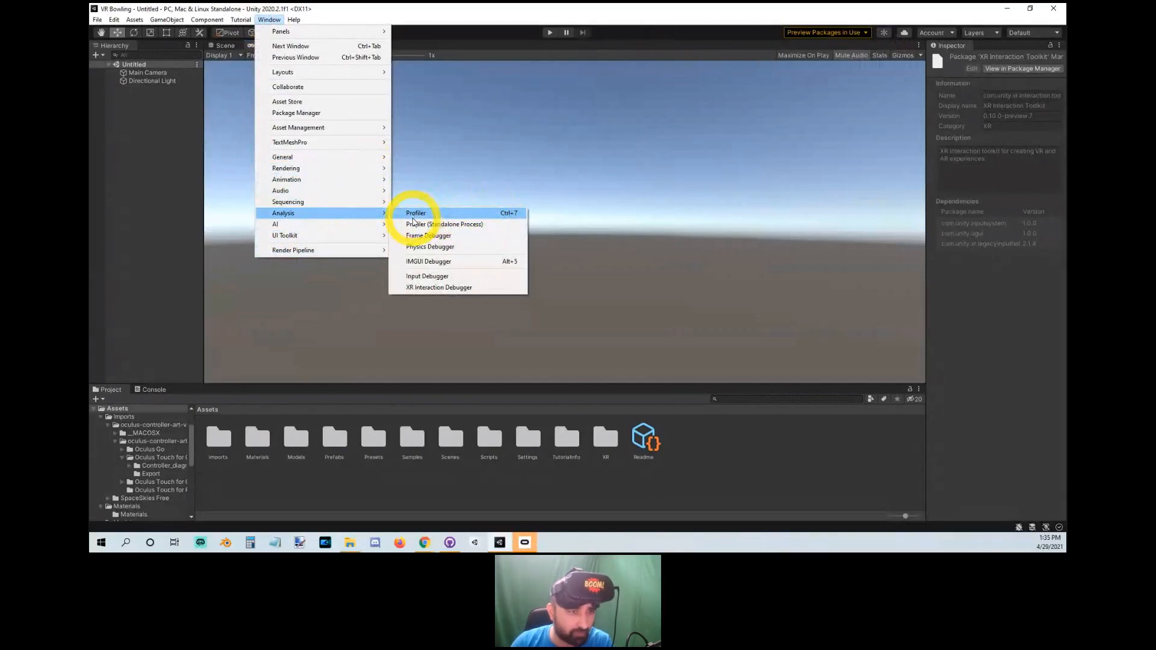
left_click(160, 134)
Inspect the Directional Light's Shadow Type options without changing the selection.
left_click(150, 81)
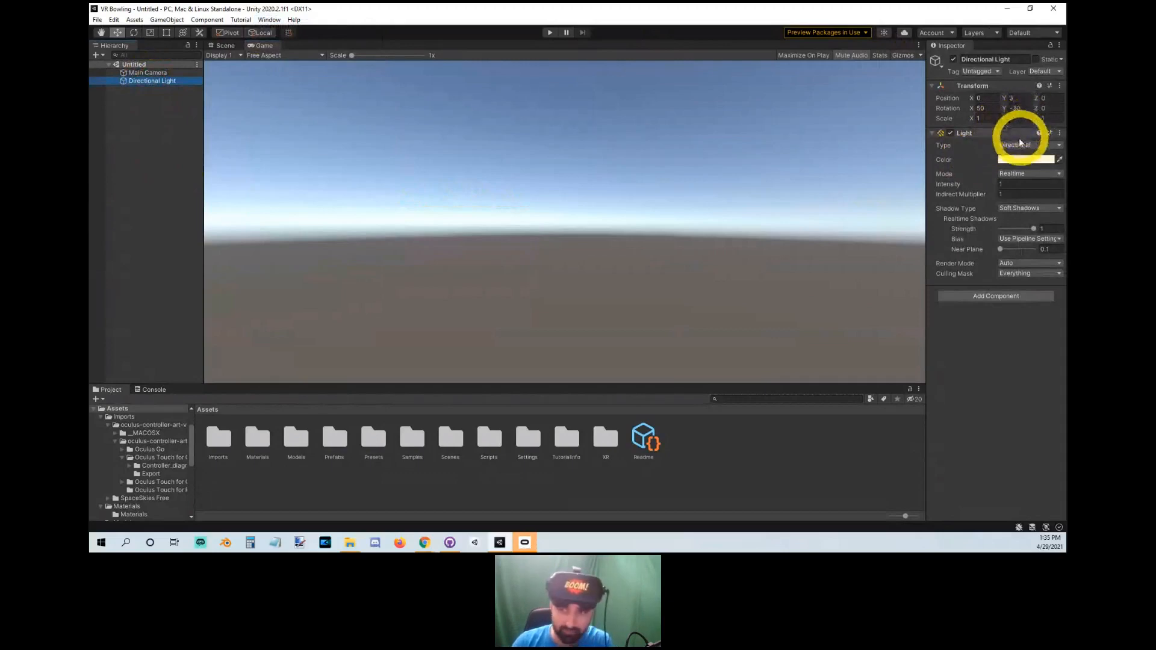
left_click(1011, 208)
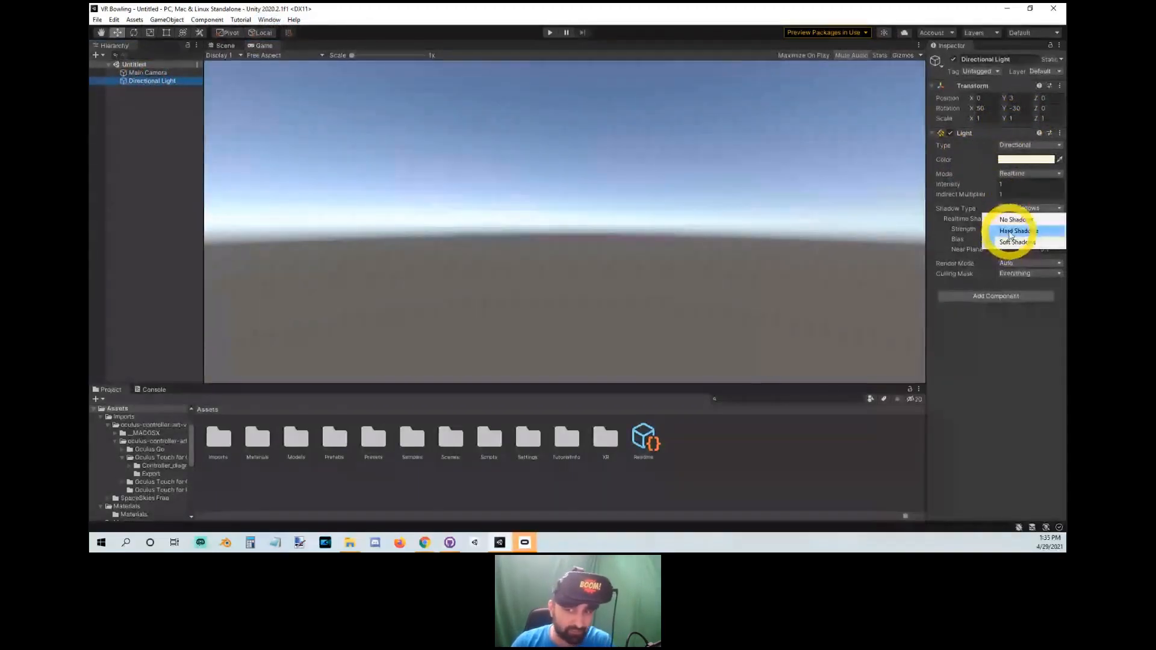
left_click(909, 215)
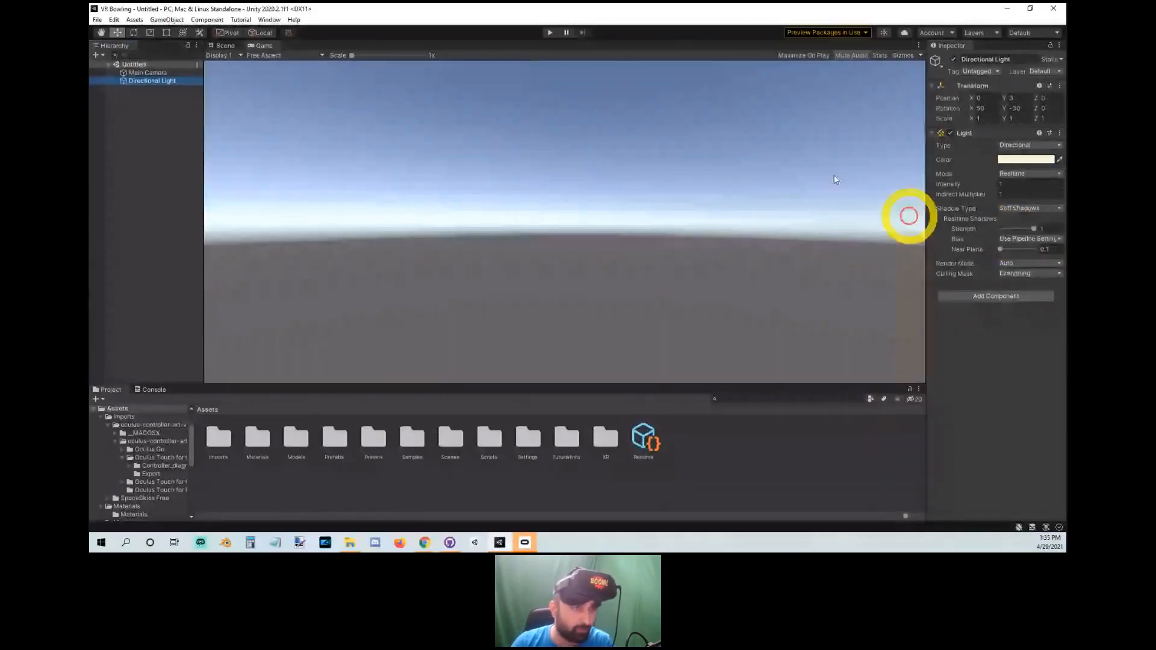
Inspect the Medium quality level in the project's Quality settings, and close Project Settings.
left_click(269, 19)
mouse_move(346, 224)
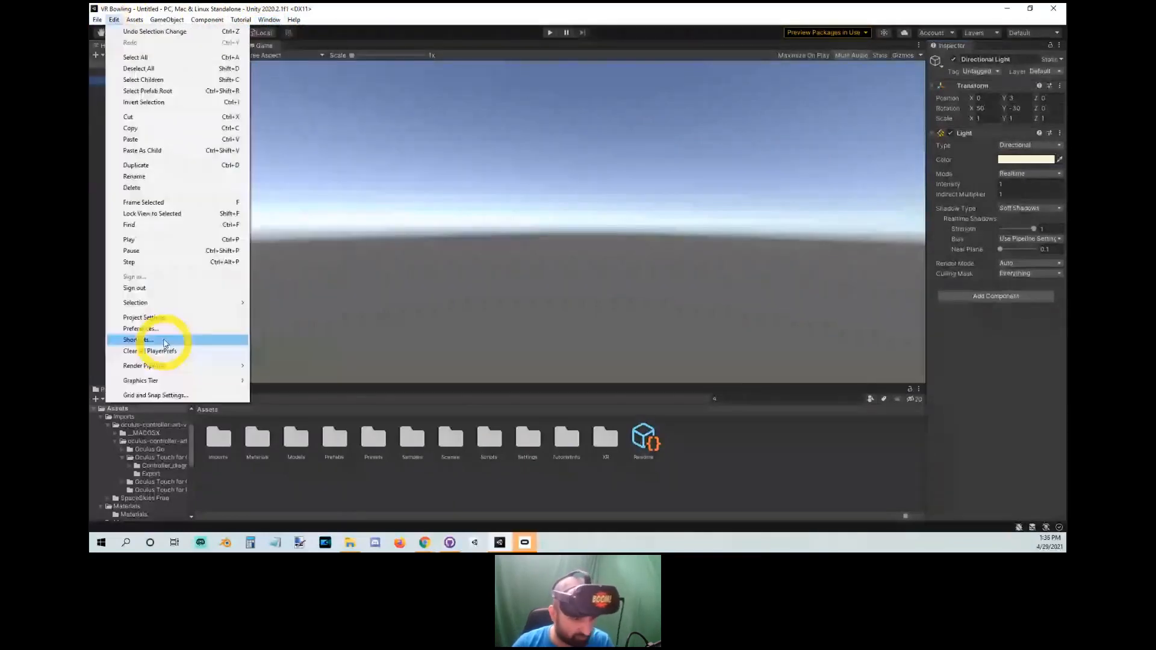
left_click(174, 317)
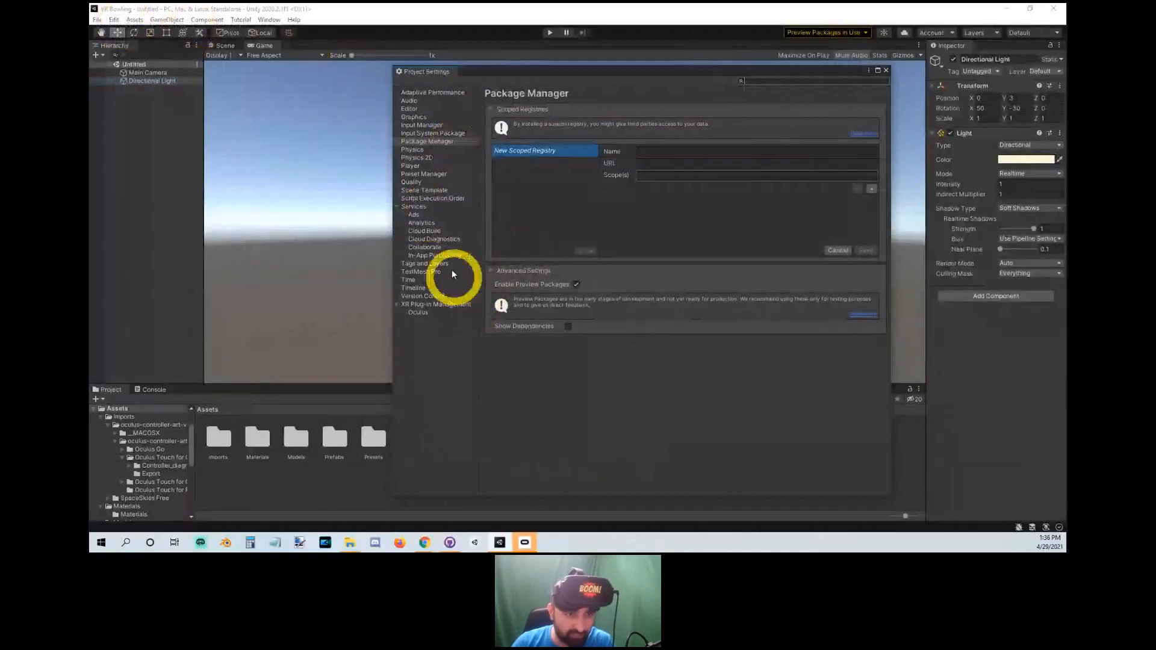
left_click(425, 183)
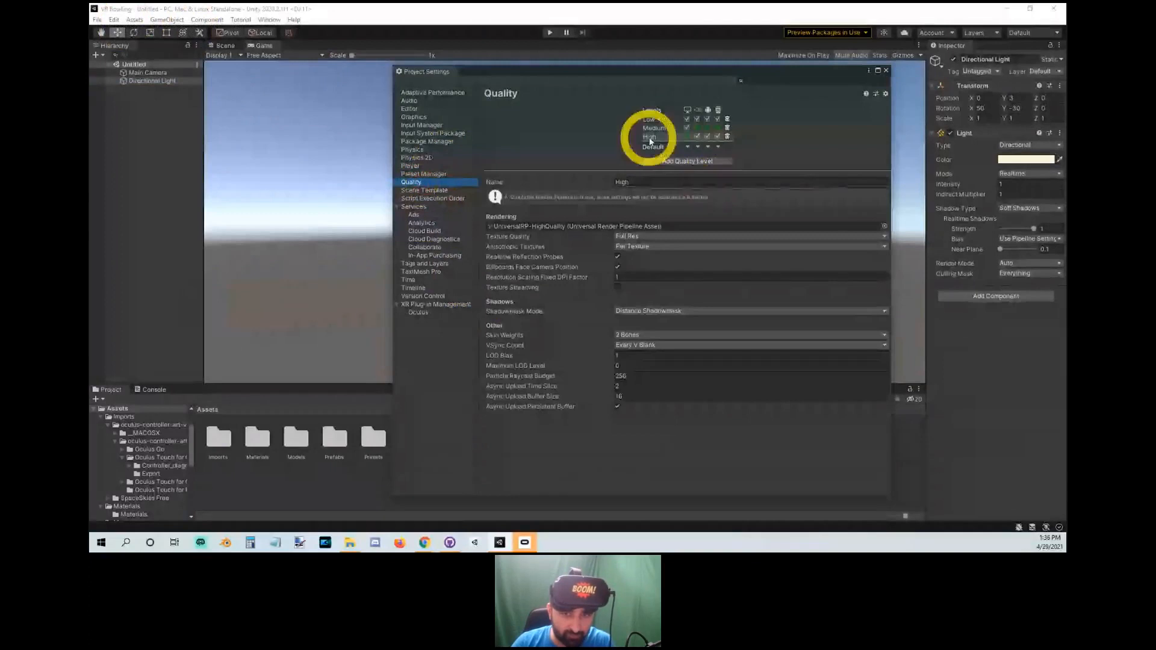
left_click(708, 128)
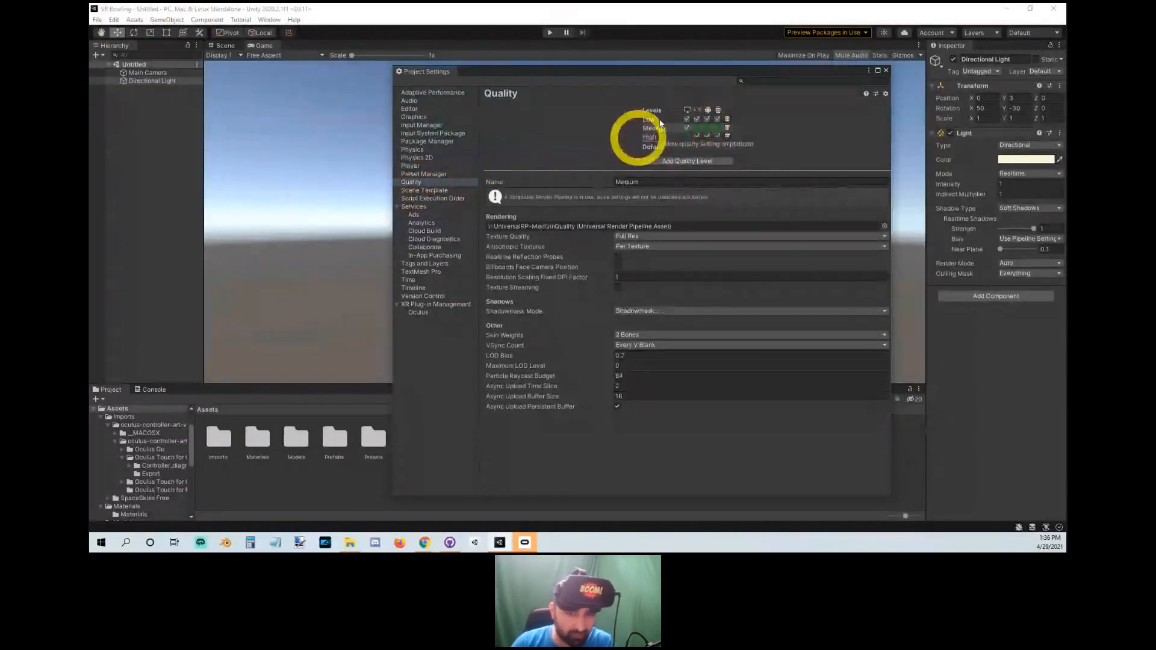
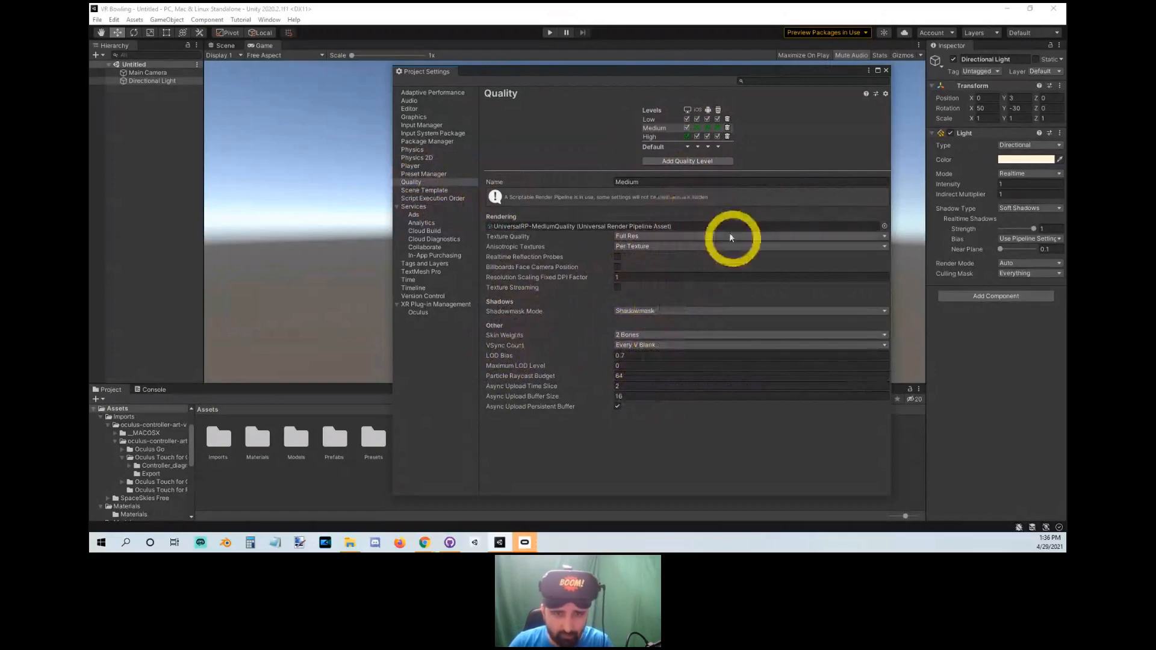
left_click(885, 70)
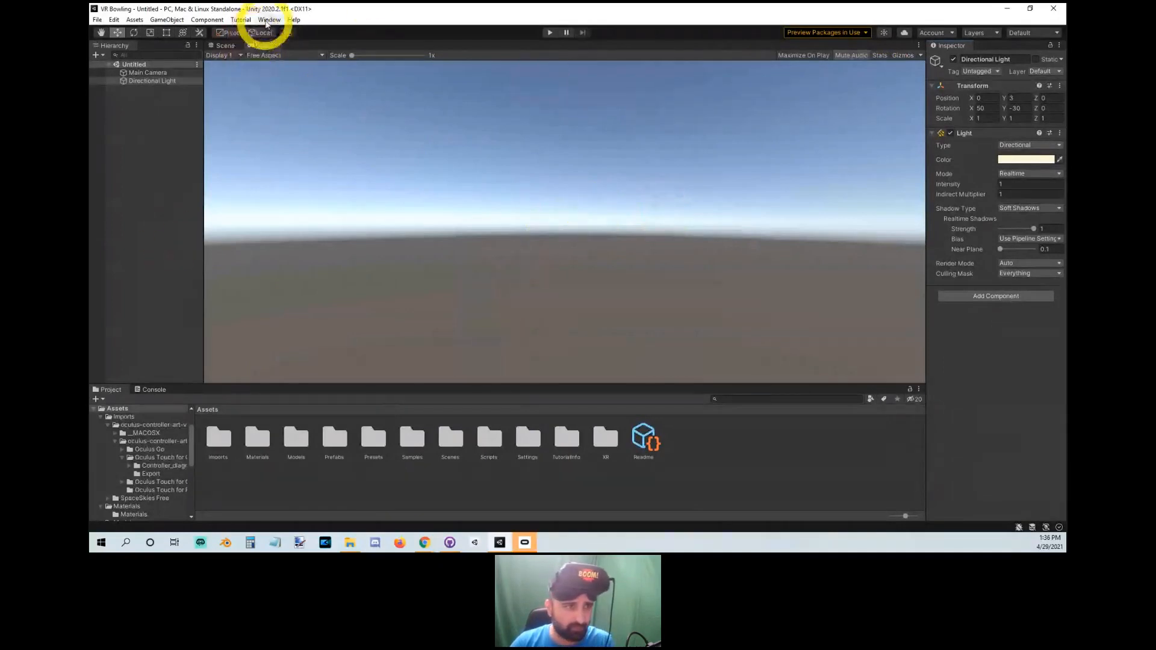
Check the Oculus plug-in provider under XR Plug-in Management for both the desktop and Android platforms.
left_click(113, 20)
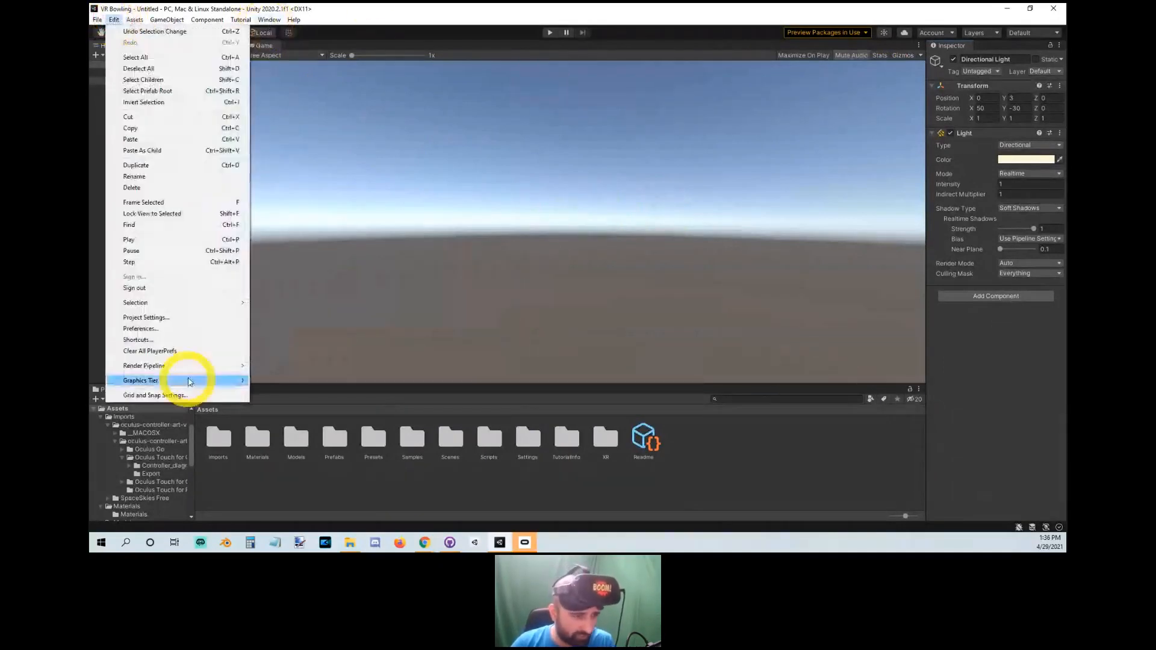
left_click(200, 318)
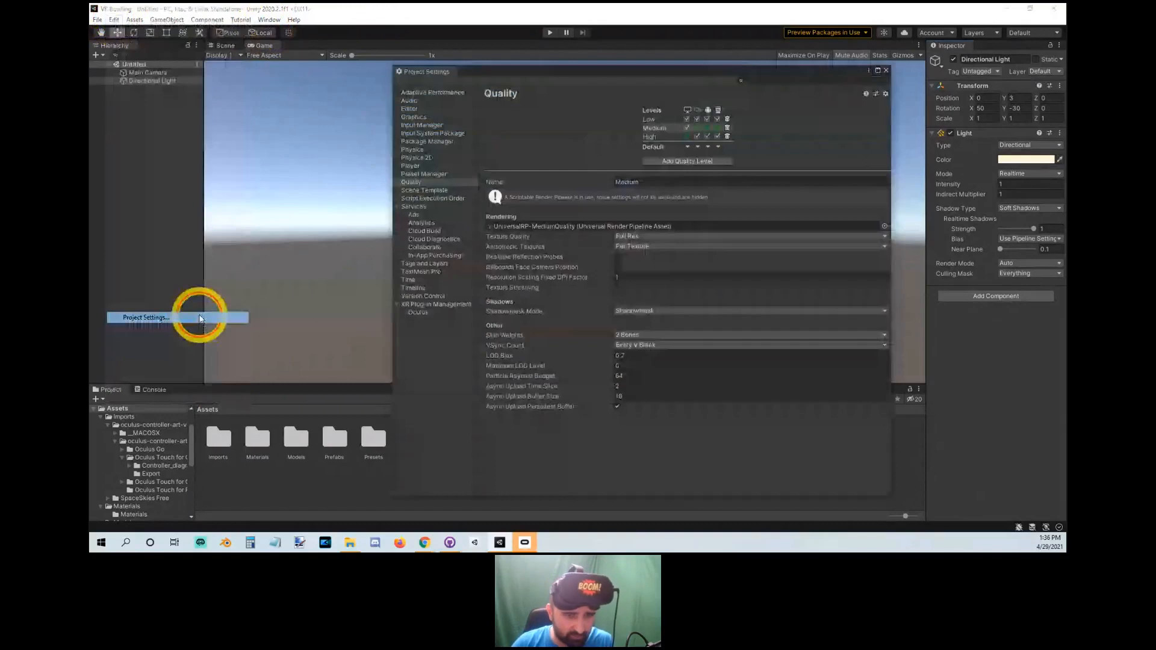
left_click(419, 306)
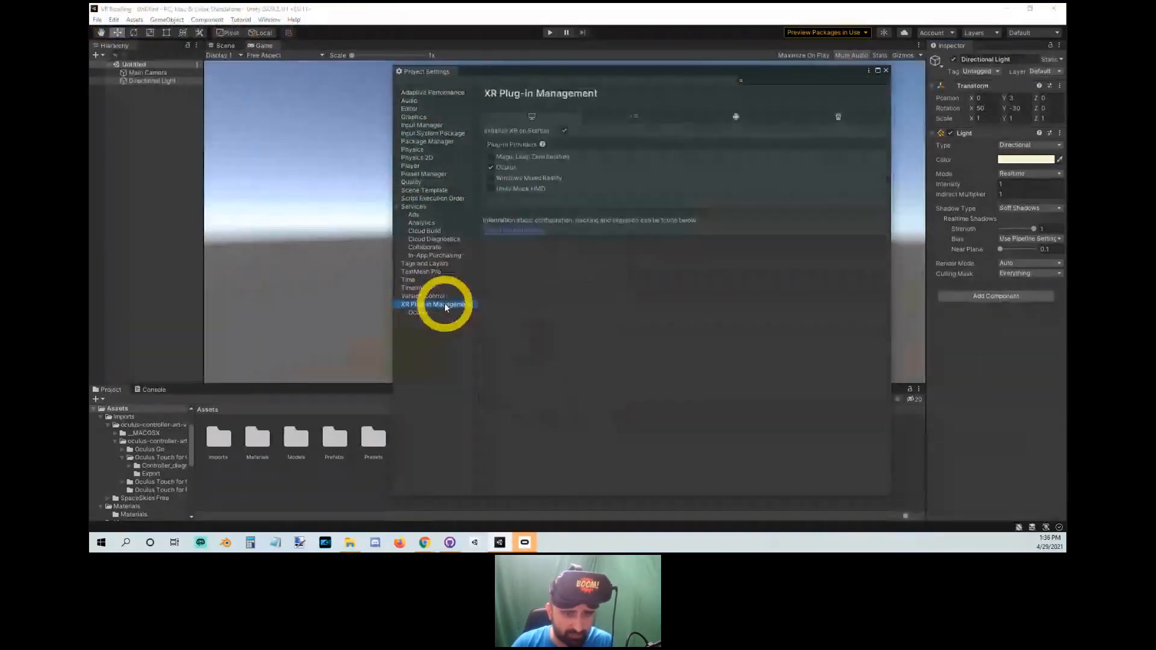
left_click(498, 168)
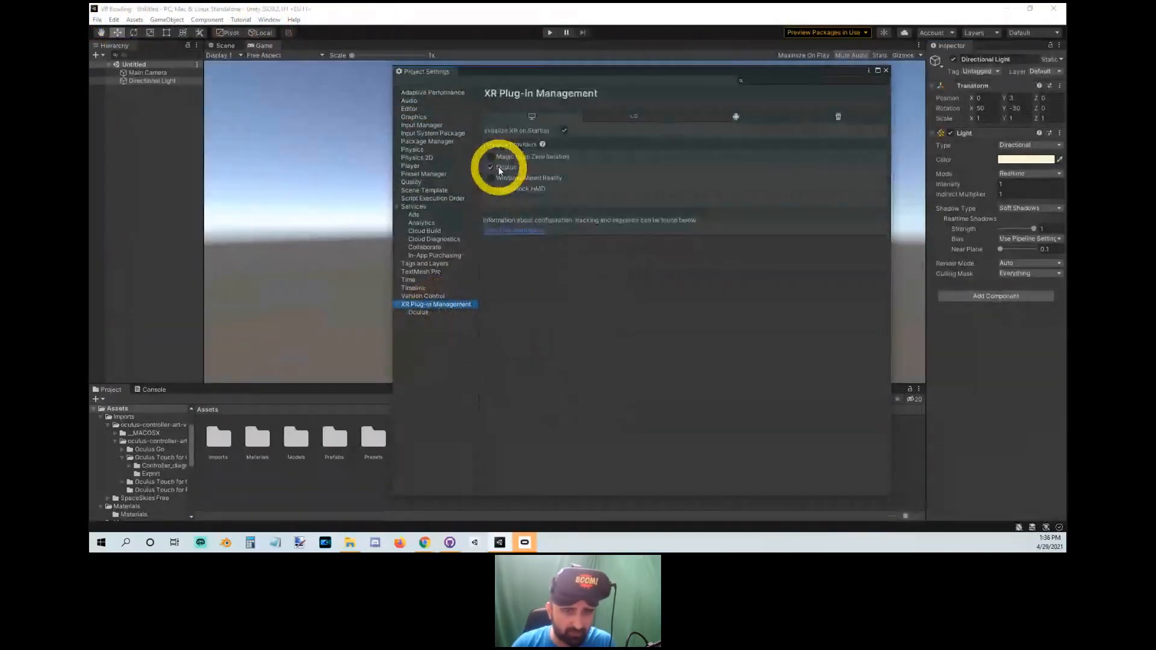
left_click(733, 118)
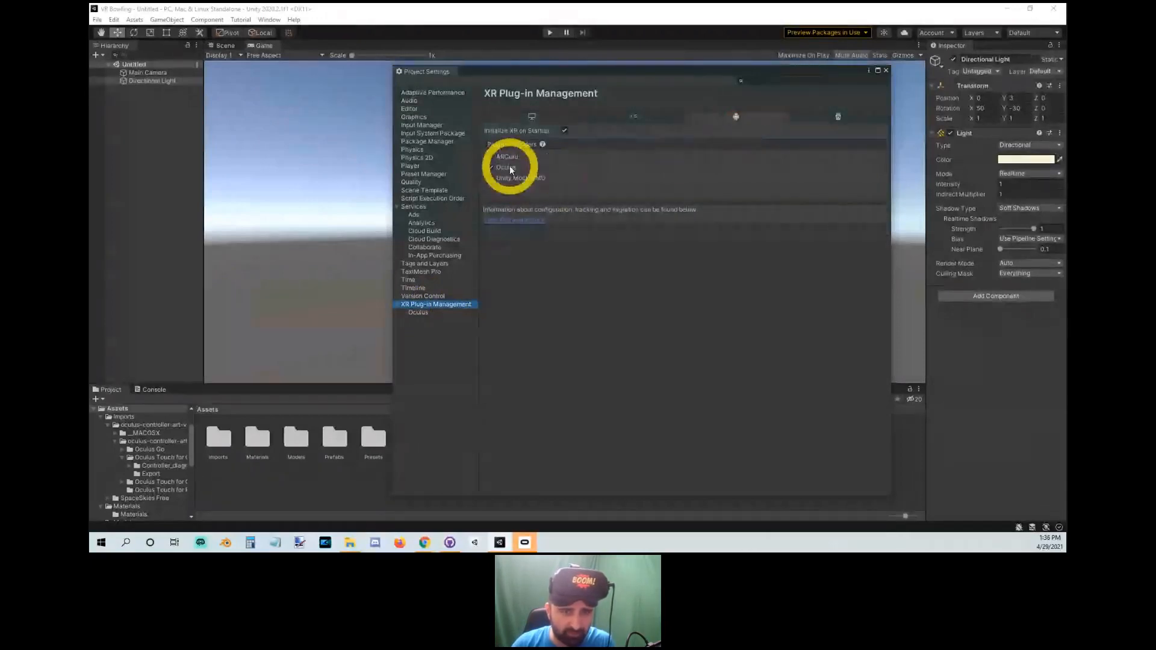
left_click(529, 118)
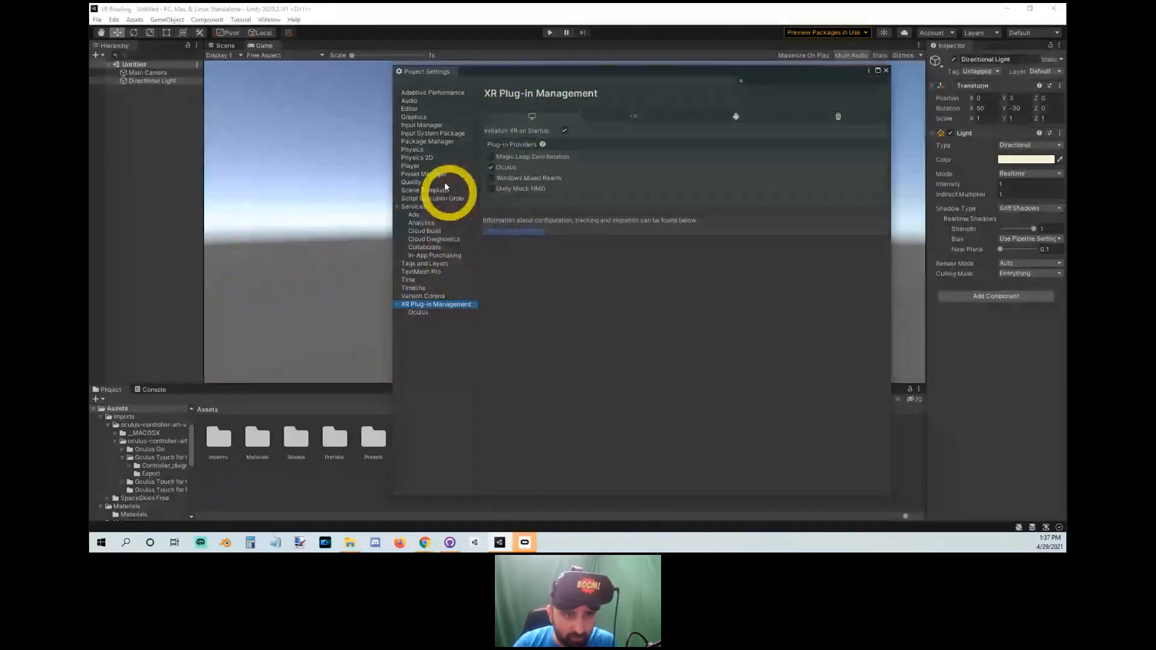
Browse the Input Manager and Player settings, and locate the Active Input Handling option under Configuration.
left_click(420, 126)
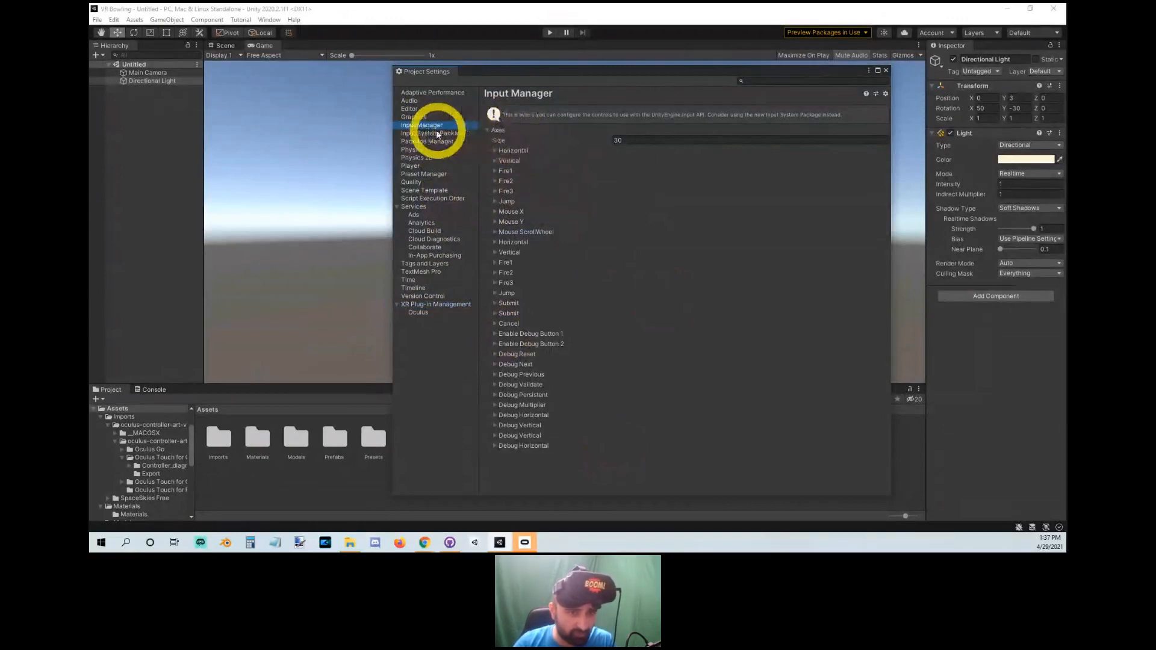
left_click(416, 174)
left_click(419, 167)
scroll(638, 263, "down", 6)
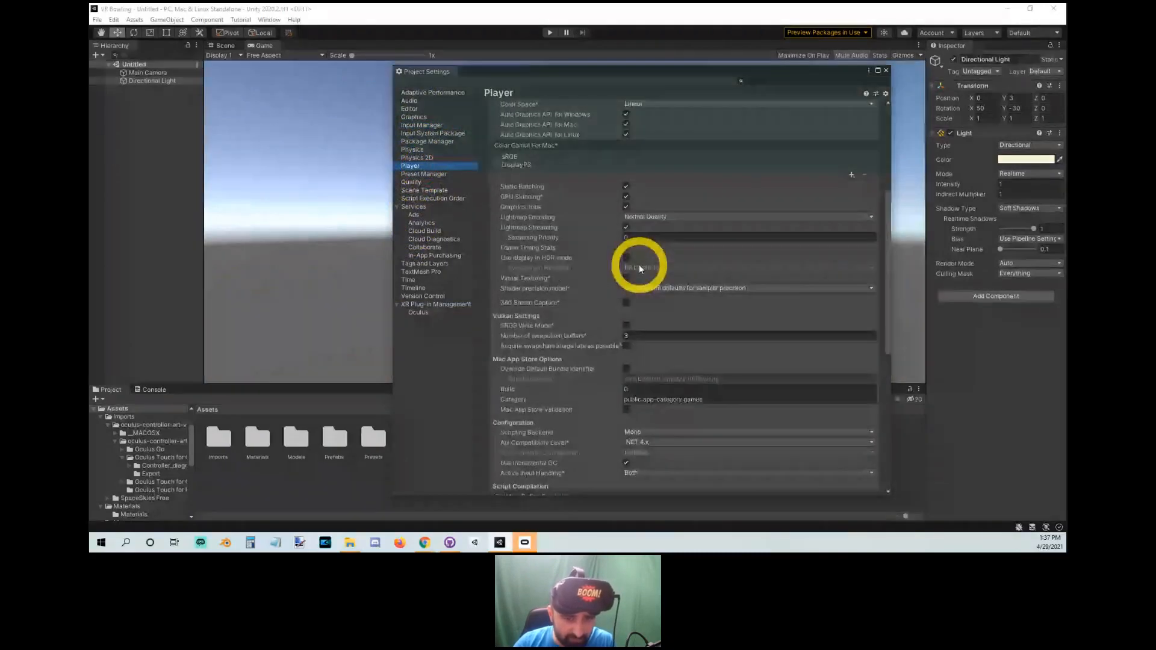
scroll(639, 268, "down", 5)
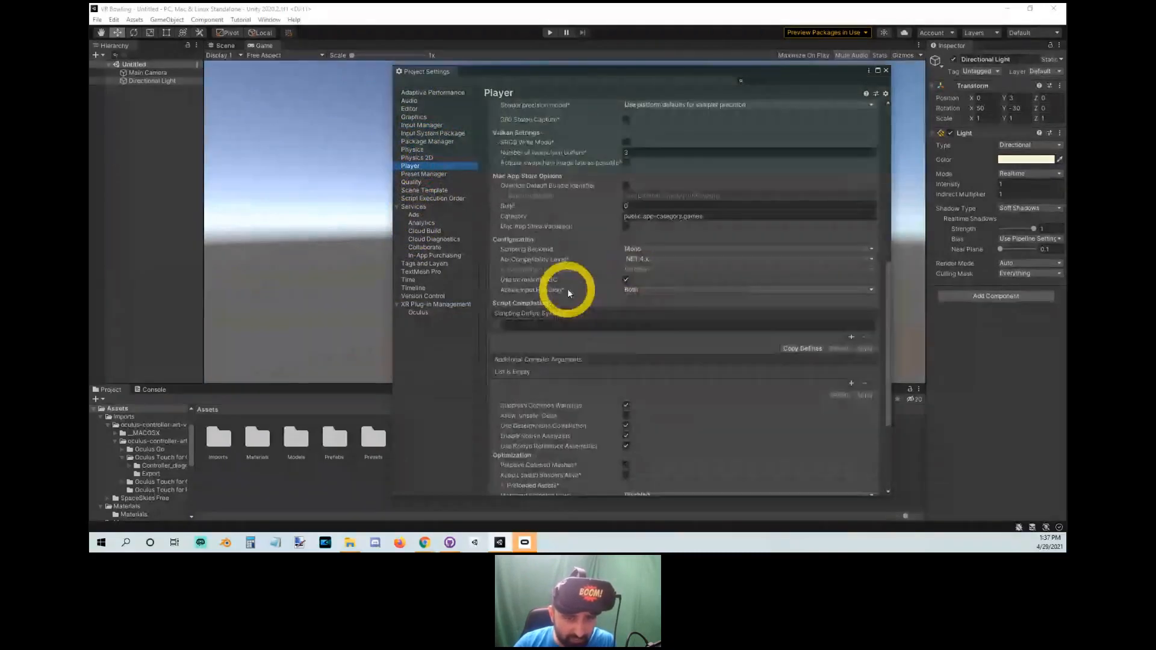
Inspect the Active Input Handling options in the Player settings without changing the selection, and close Project Settings.
left_click(634, 295)
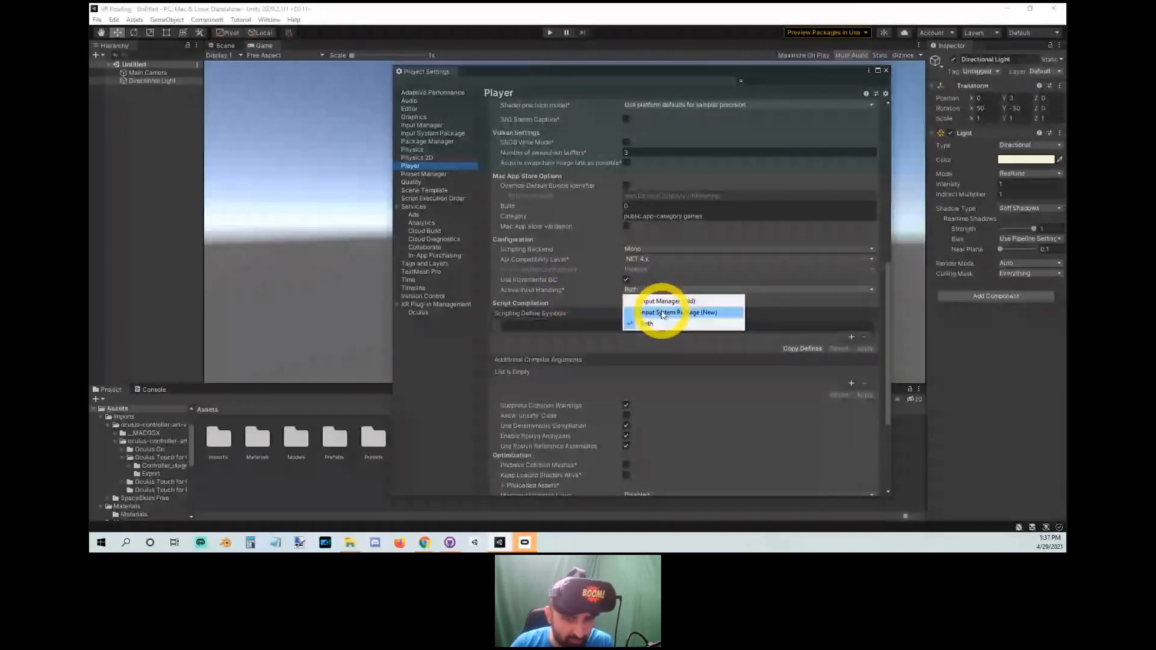
left_click(438, 315)
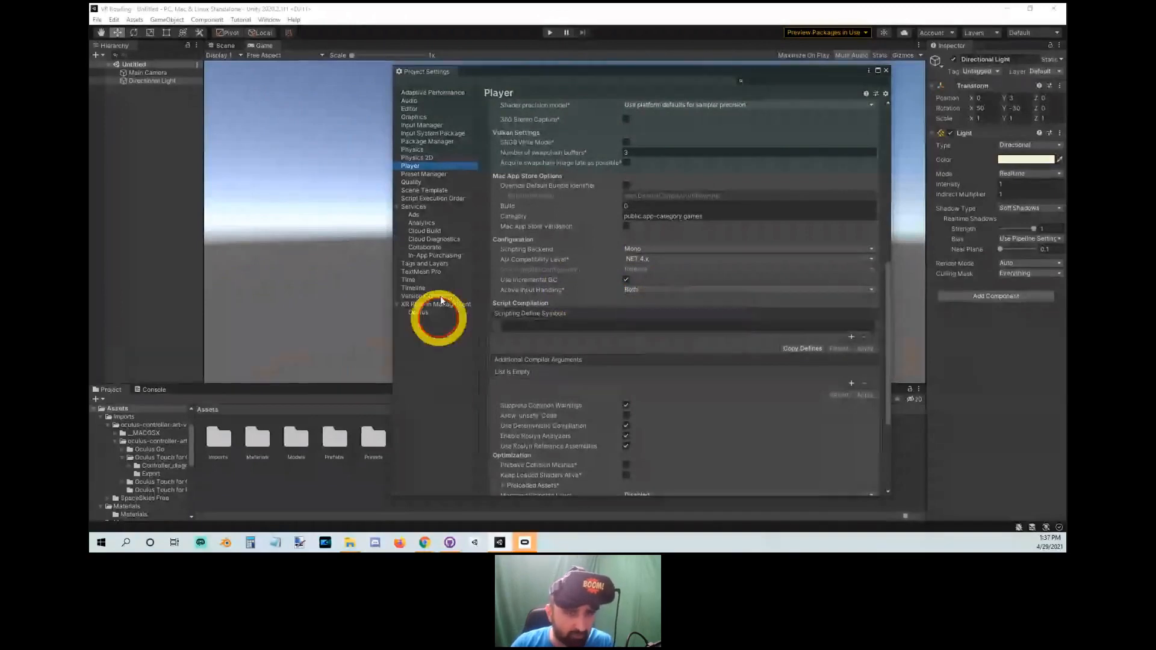
left_click(423, 125)
left_click(885, 70)
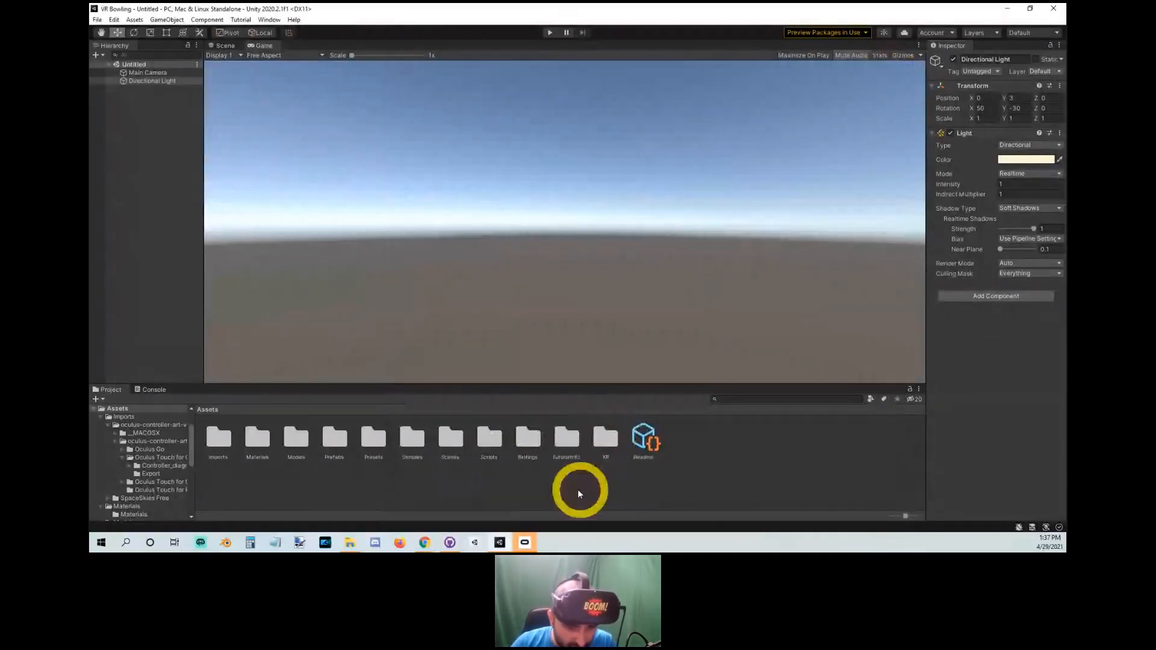
Add a Room-Scale XR Rig (Action-based) to the scene and select the new XR Rig.
left_click(139, 118)
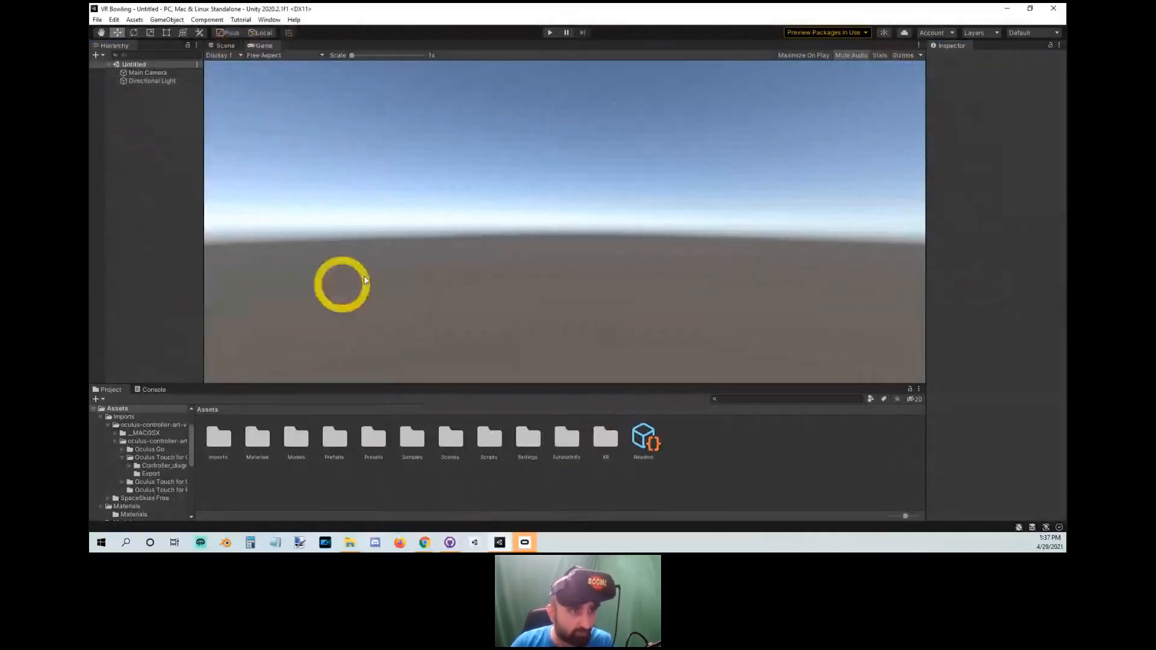
right_click(139, 120)
mouse_move(208, 316)
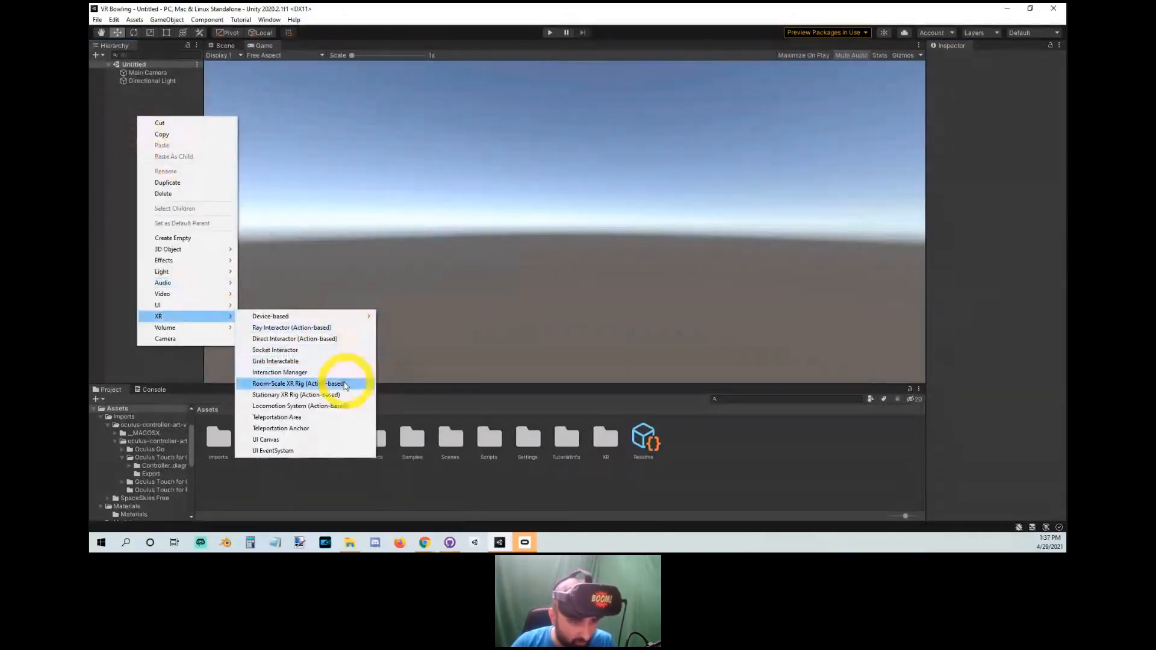
left_click(299, 386)
left_click(142, 99)
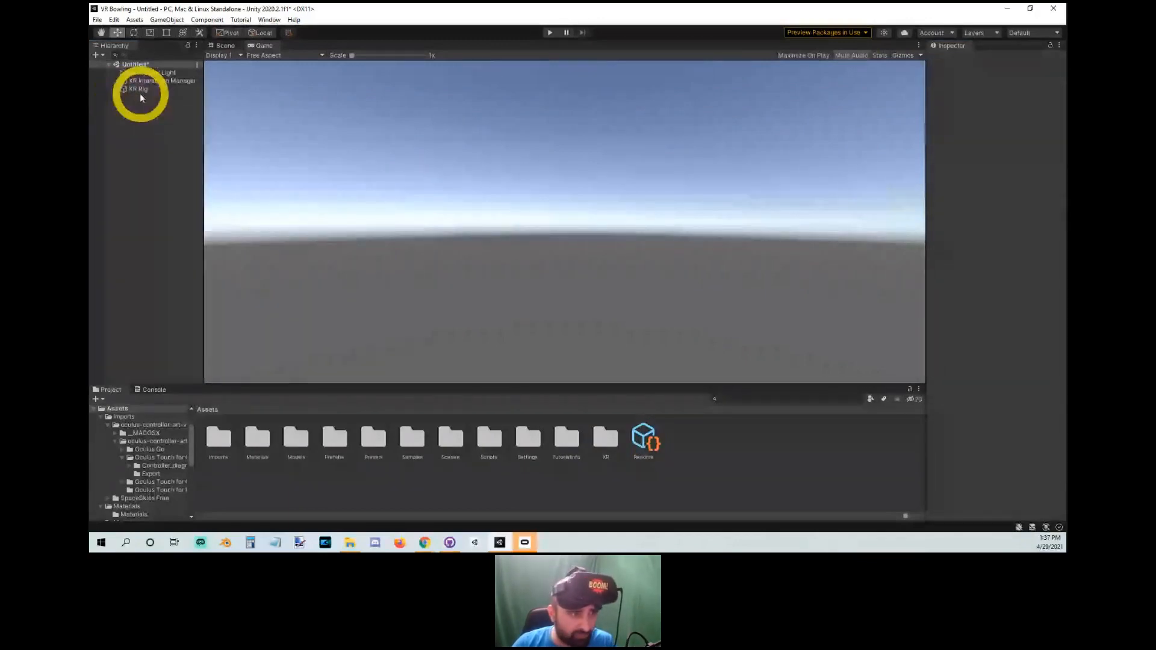
left_click(140, 89)
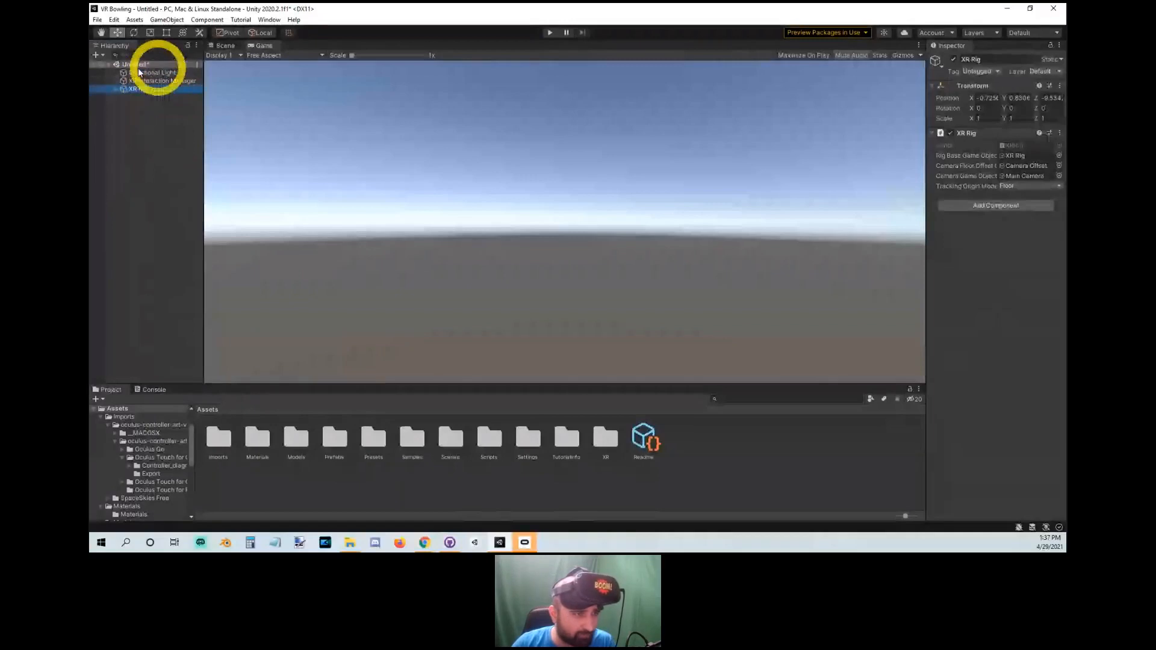
Add a separate Camera object to the scene and delete it again.
right_click(156, 110)
left_click(206, 330)
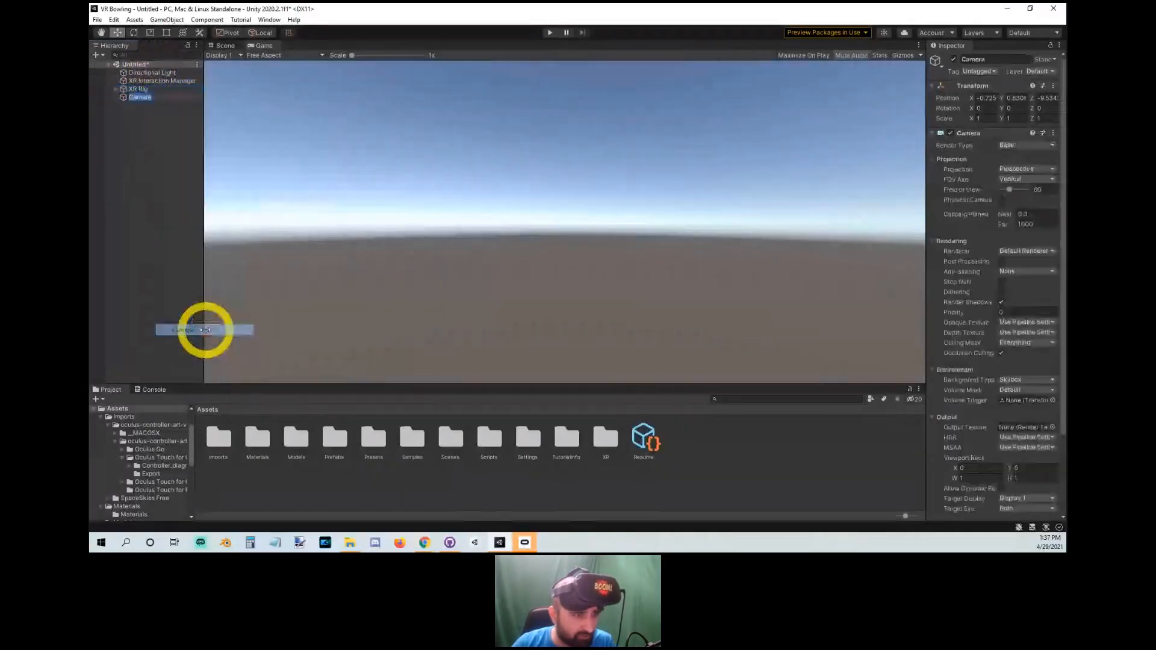
right_click(139, 98)
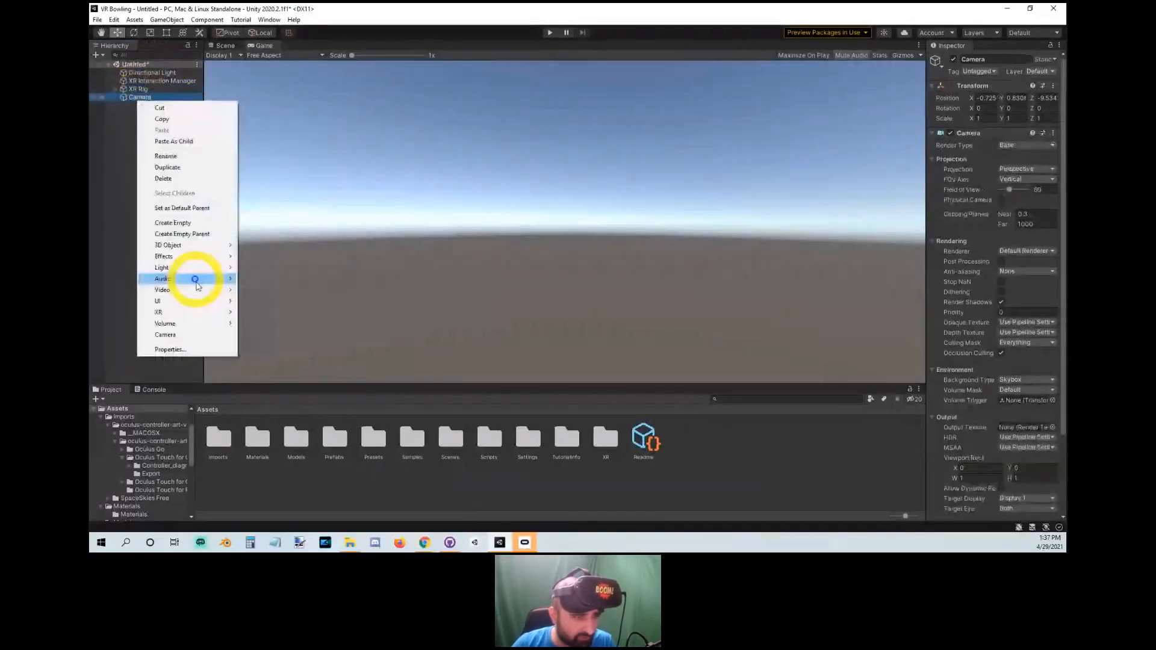
left_click(184, 178)
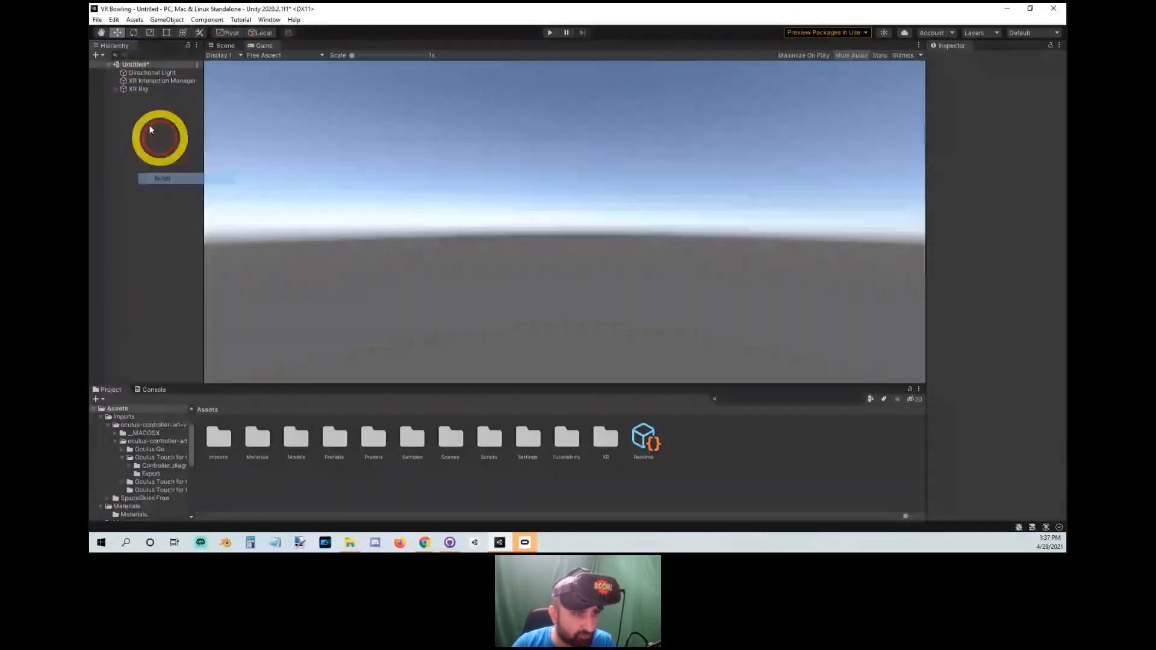
Expand the XR Rig and inspect its Tracking Origin Mode options without changing the selection.
left_click(116, 89)
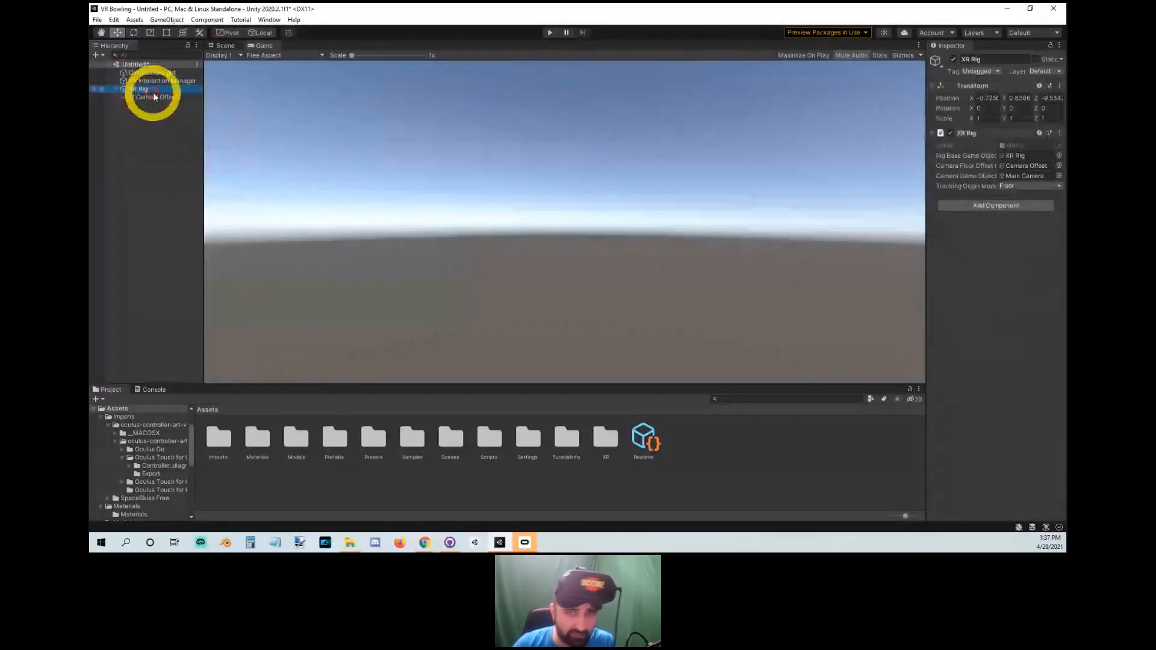
left_click(1012, 187)
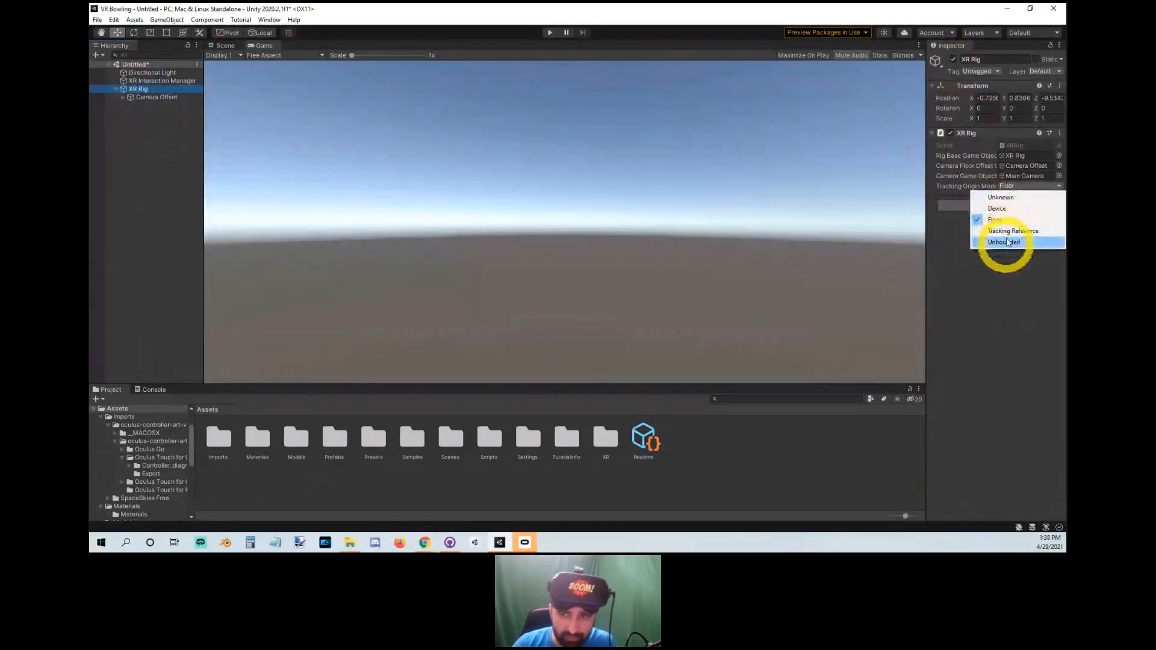
left_click(978, 291)
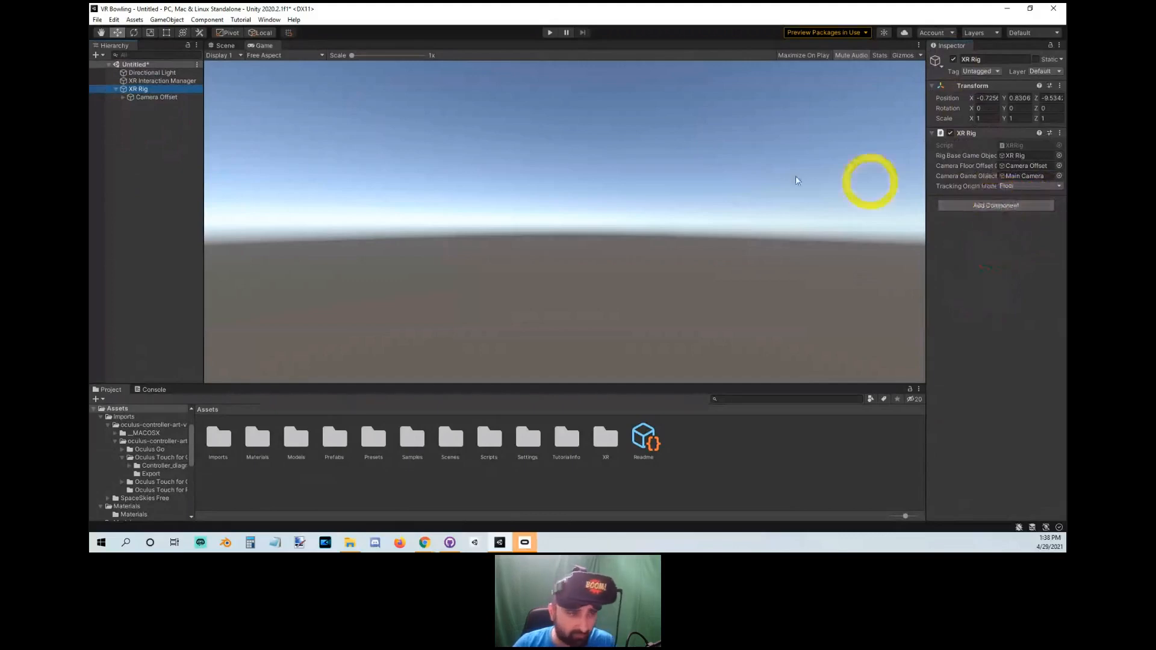
Expand Camera Offset under the XR Rig and select the LeftHand Controller and RightHand Controller together.
left_click(145, 98)
right_click(146, 98)
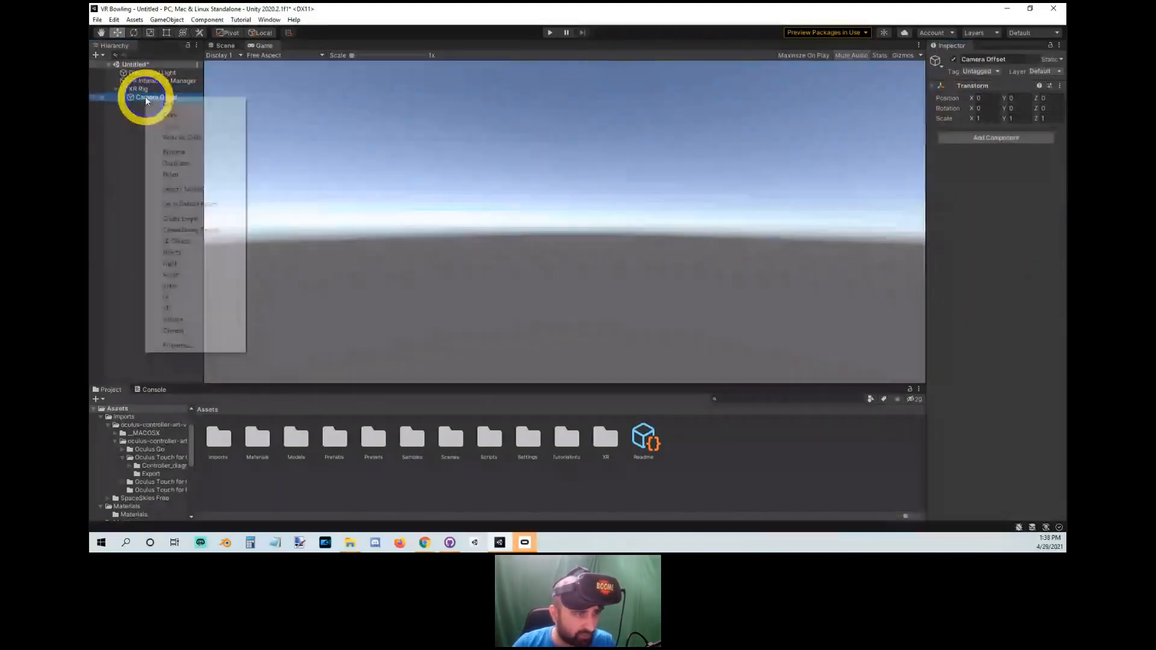
left_click(122, 96)
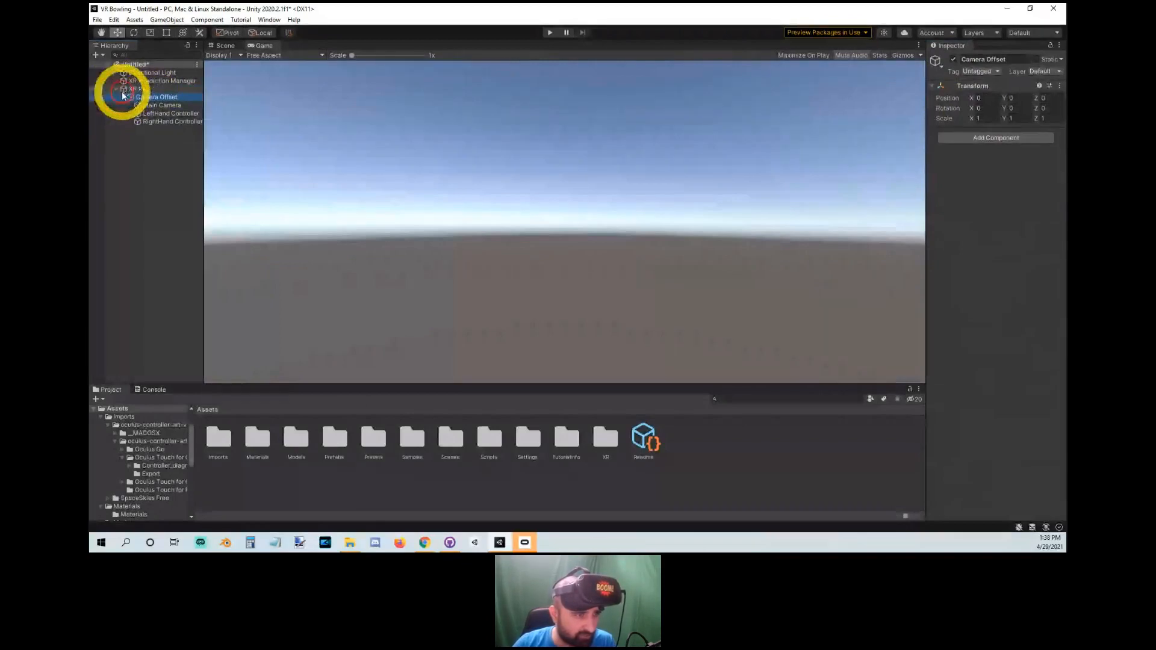
left_click_drag(123, 98, 164, 121)
left_click(166, 115)
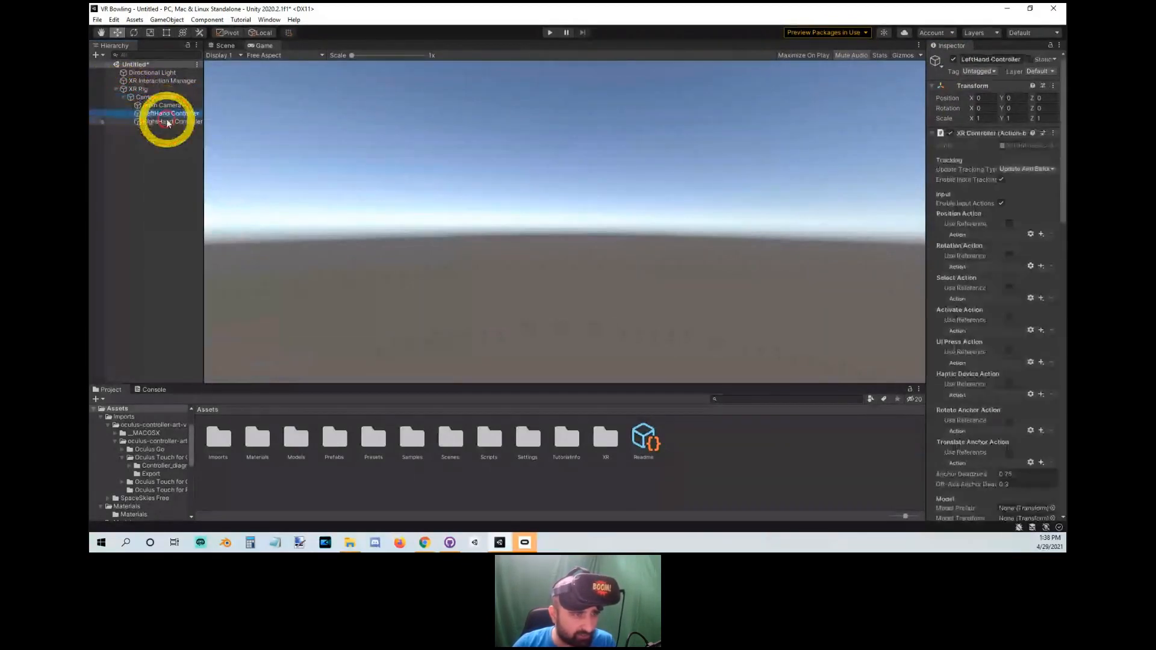
left_click(166, 122, "shift")
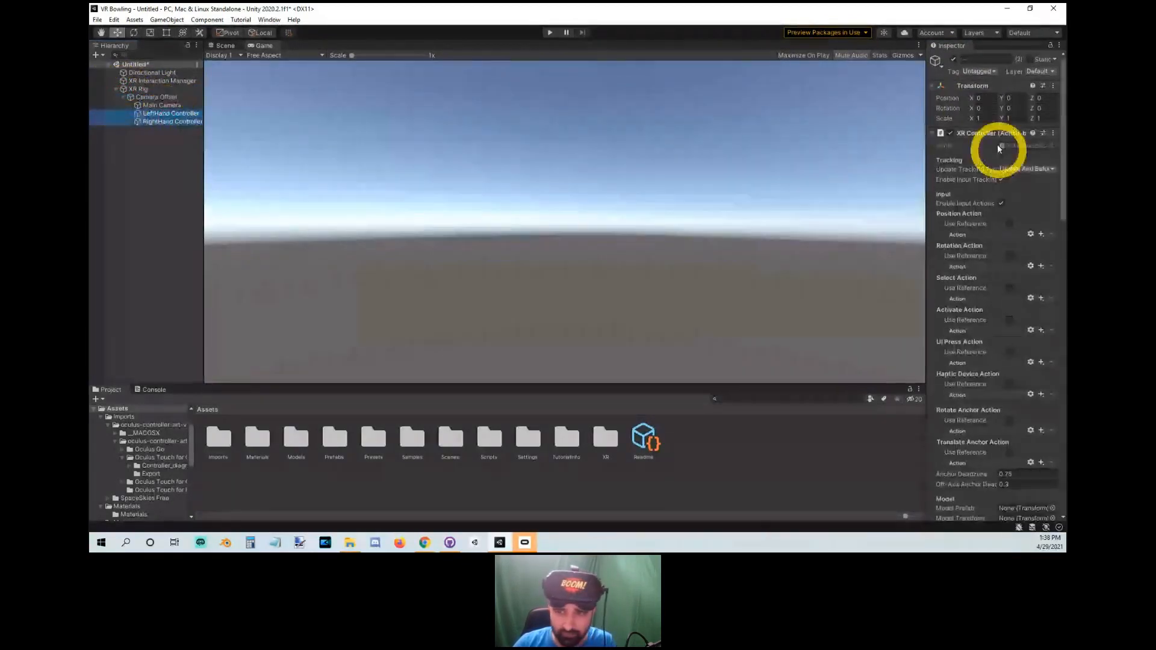
Review both hand controllers' components, collapsing the Line Renderer, XR Interactor Line Visual and XR Ray Interactor.
scroll(981, 148, "down", 10)
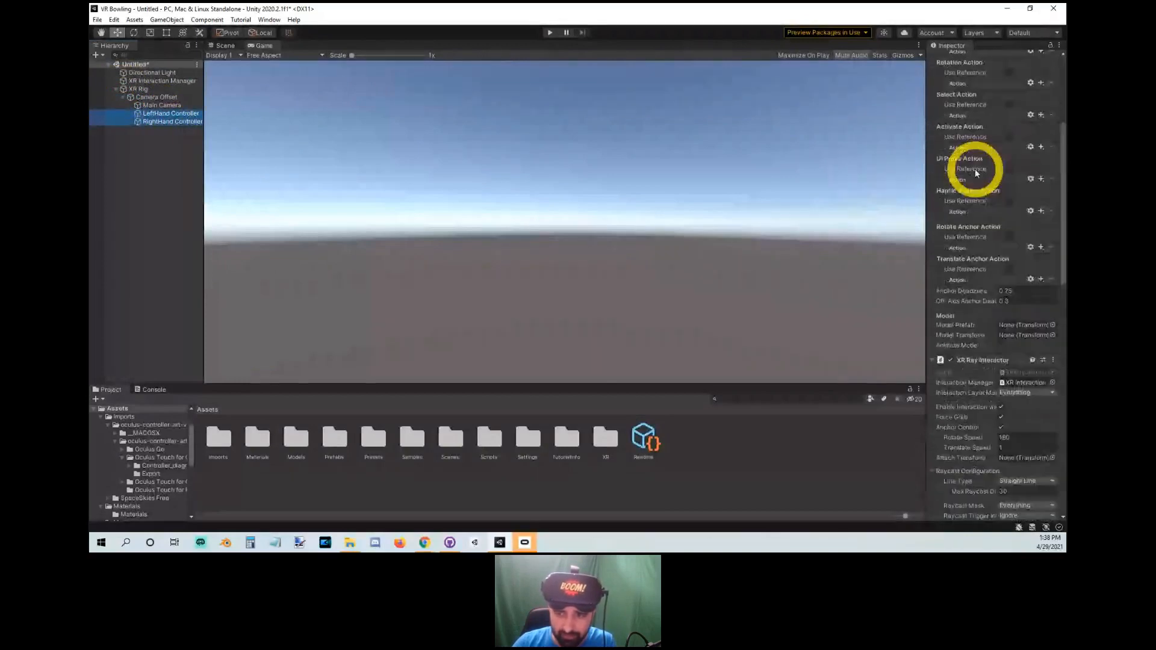
scroll(974, 169, "down", 10)
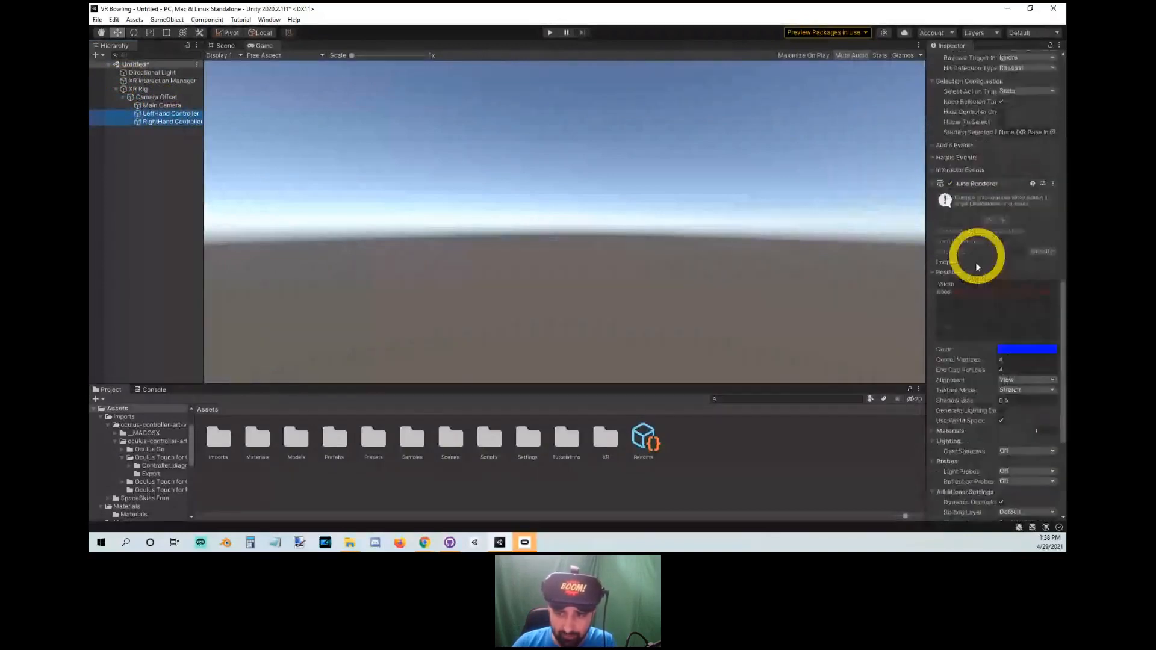
left_click(973, 184)
left_click(980, 349)
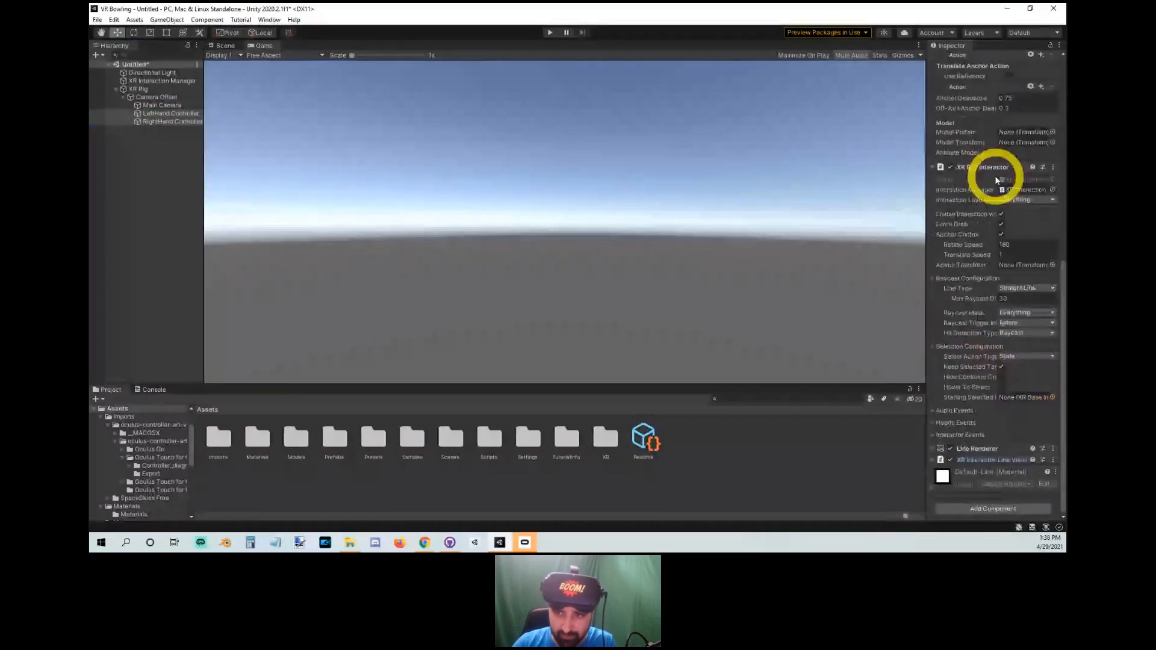
scroll(996, 179, "up", 8)
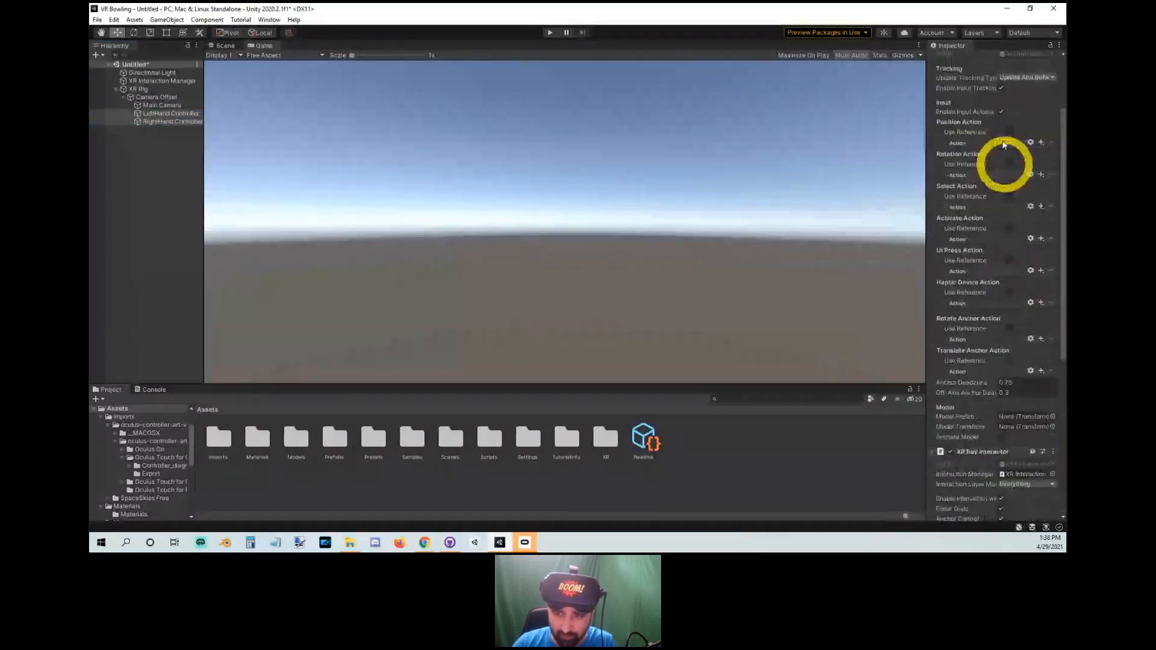
scroll(997, 181, "up", 3)
scroll(987, 192, "down", 4)
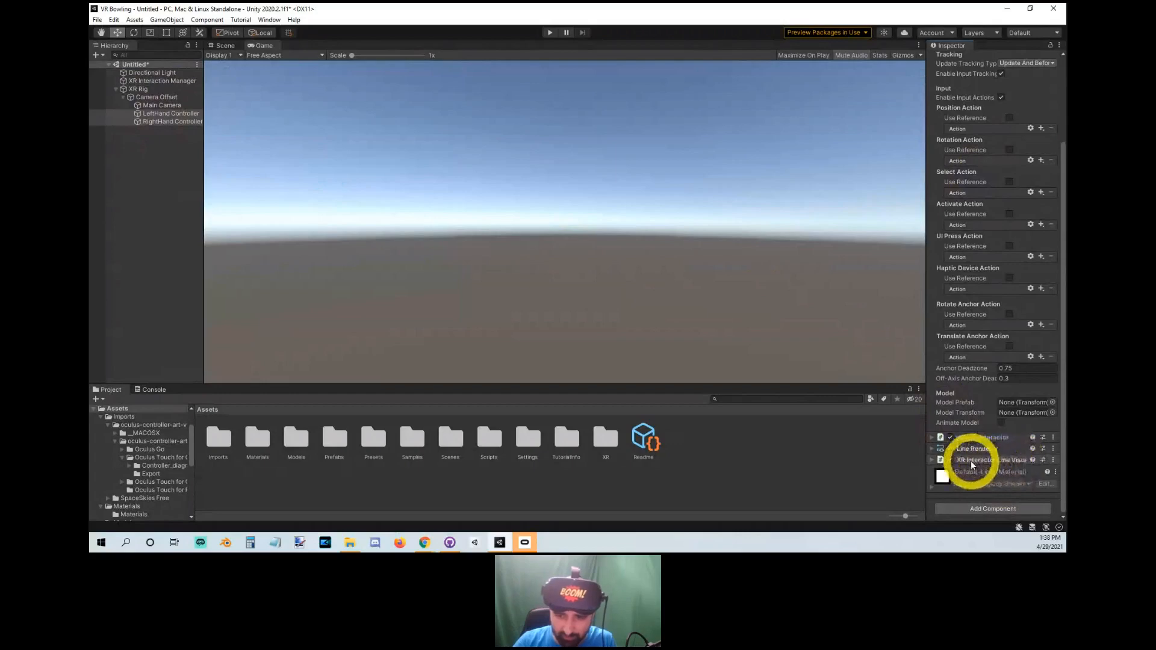
Remove the XR Interactor Line Visual component from both hand controllers, and undo the removal.
left_click(170, 122)
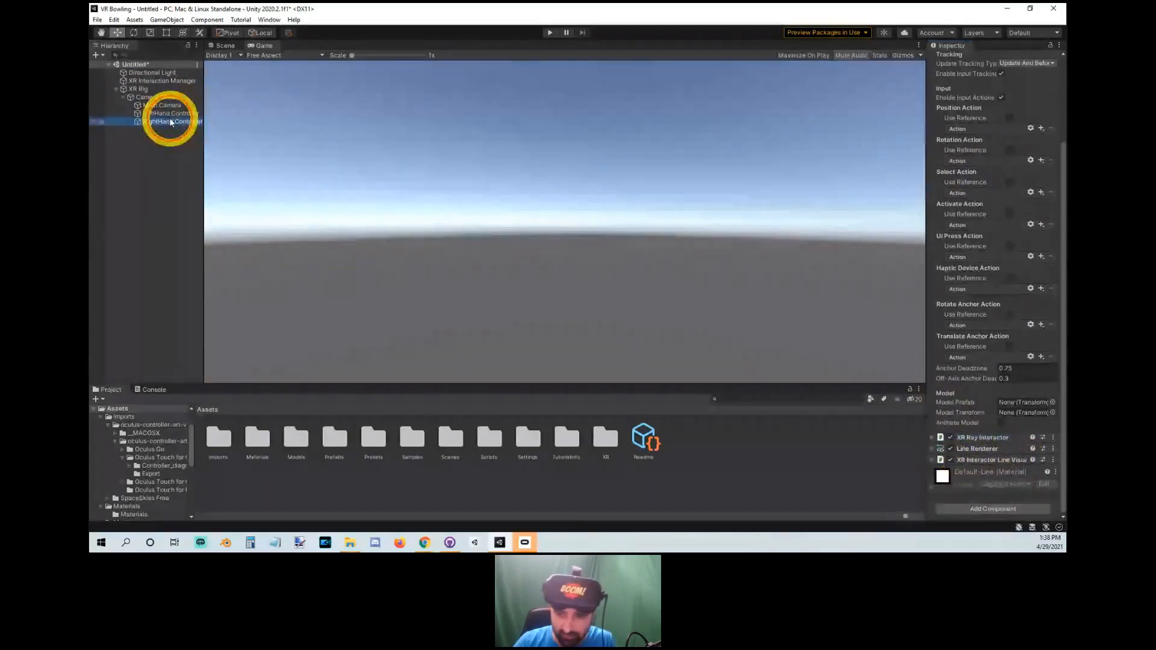
left_click(169, 113, "ctrl")
scroll(994, 301, "down", 5)
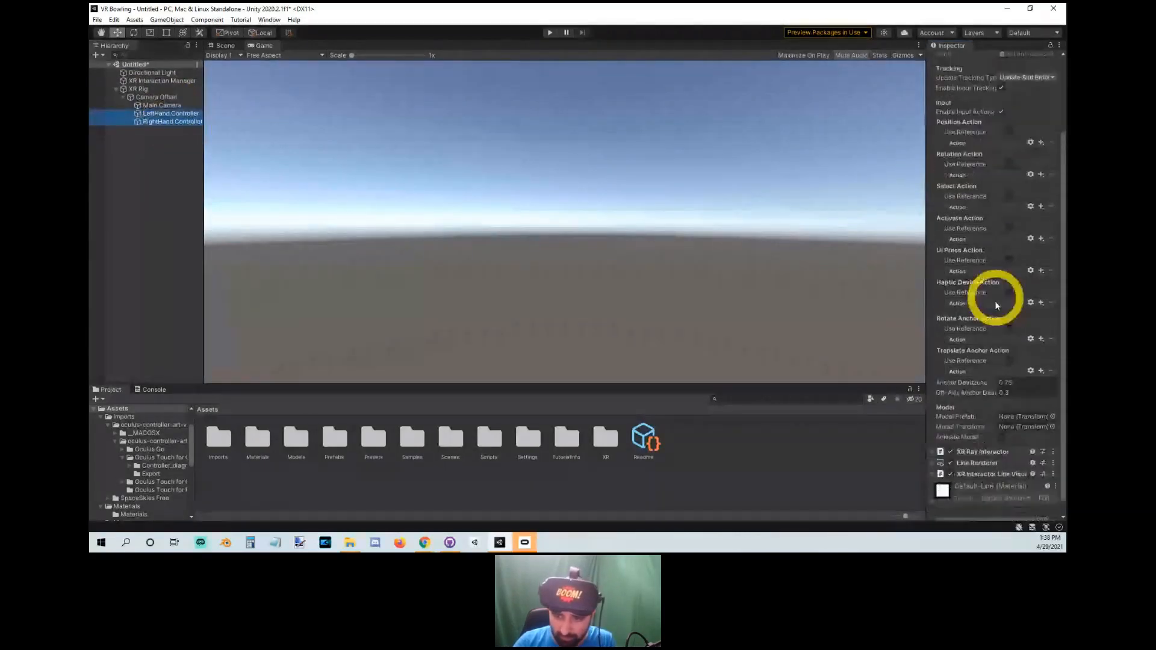
left_click_drag(986, 476, 964, 463)
right_click(964, 464)
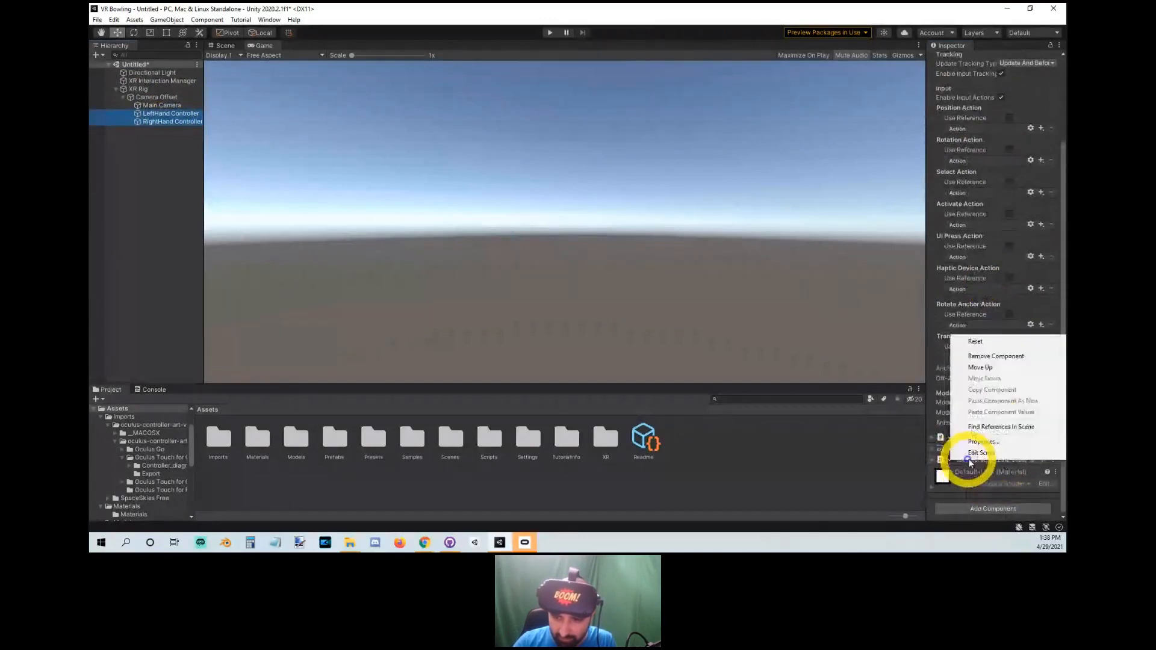
left_click(993, 357)
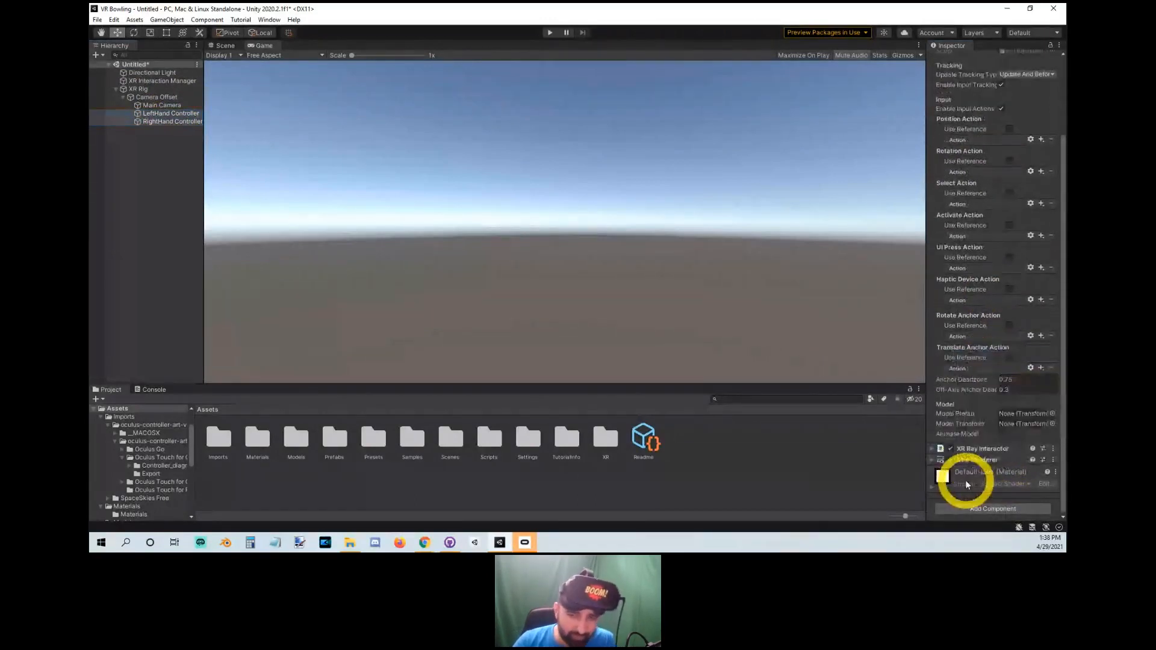
key("ctrl+z")
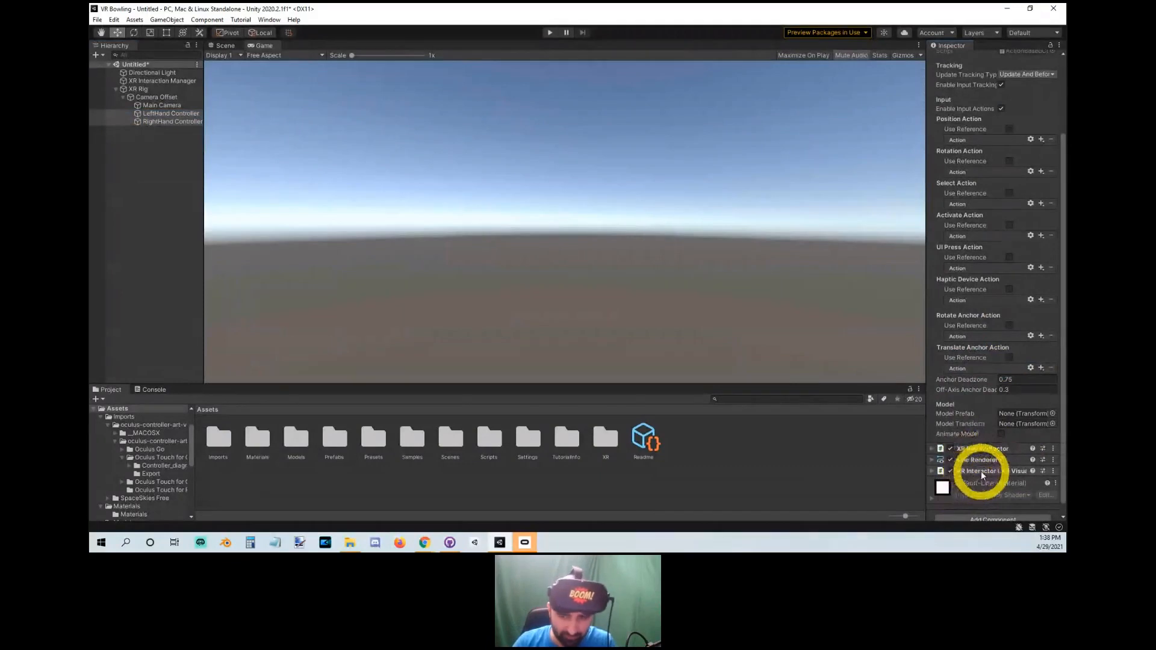
Remove the XR Interactor Line Visual, Line Renderer and XR Ray Interactor components from both hand controllers.
right_click(976, 473)
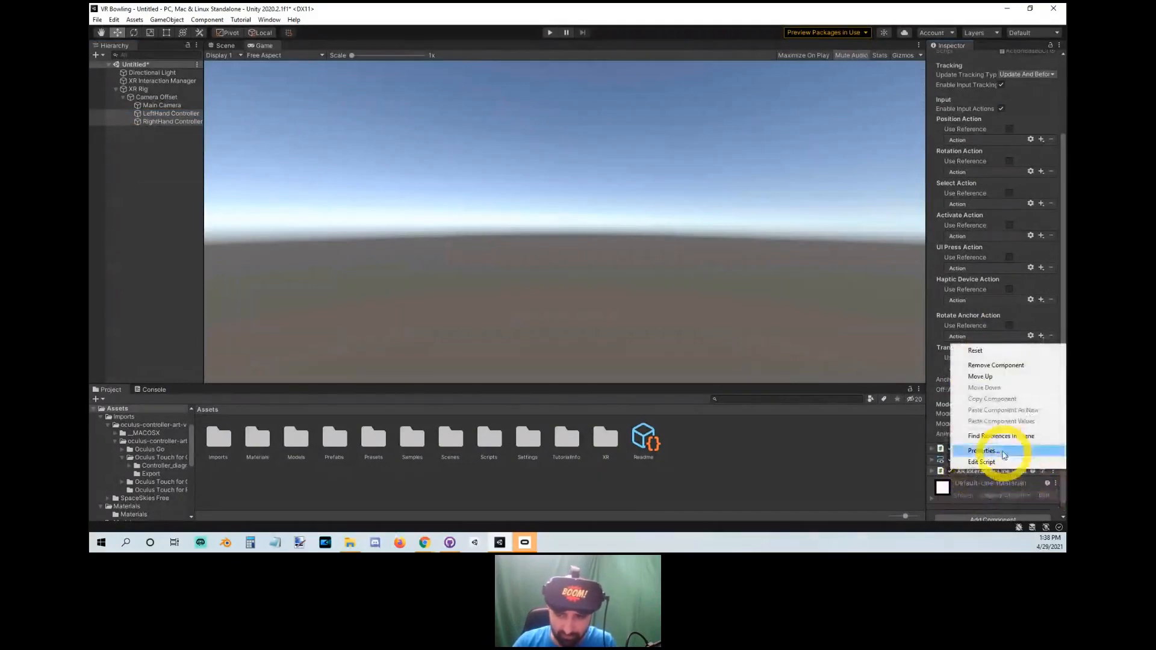
left_click(1007, 366)
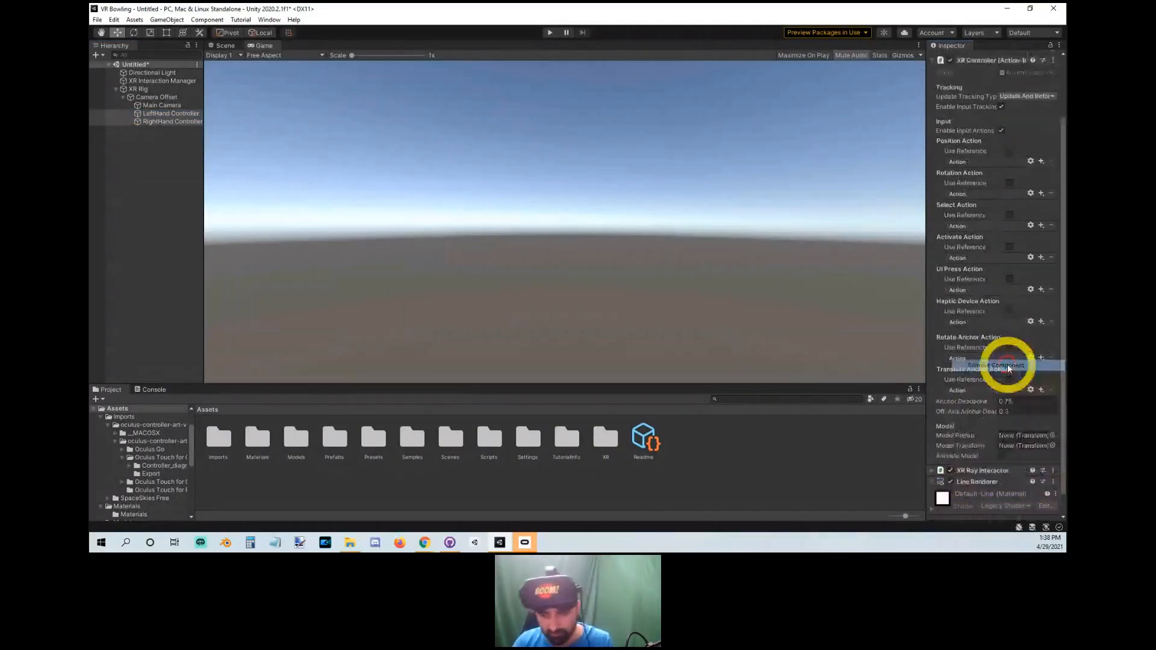
right_click(993, 485)
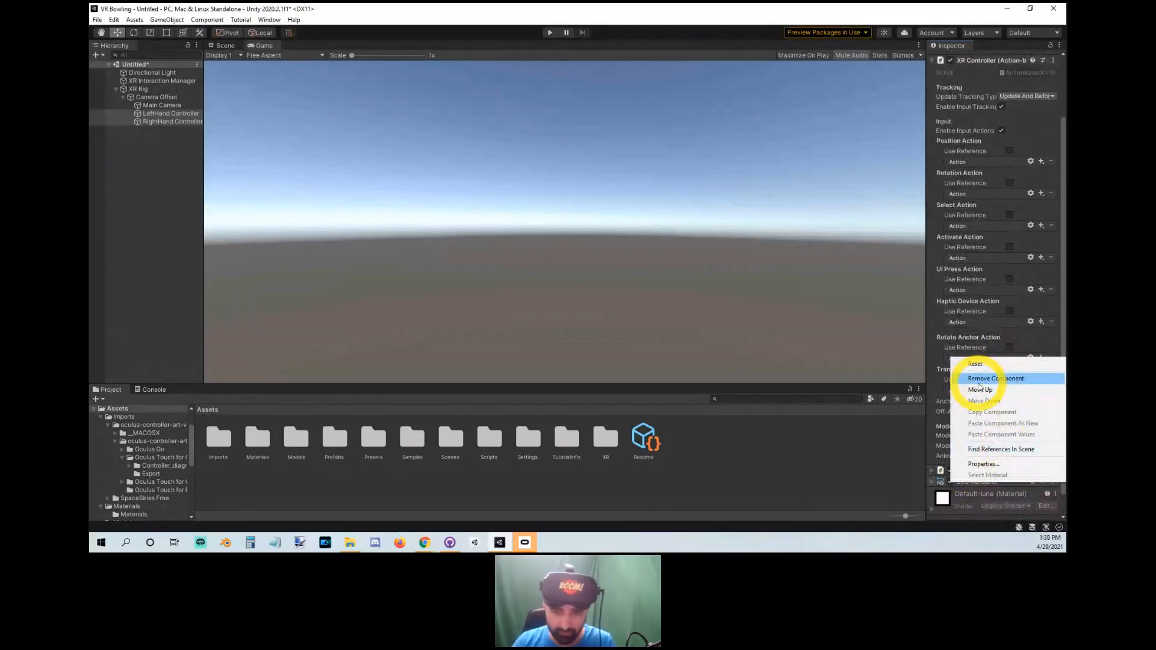
left_click(978, 380)
right_click(961, 493)
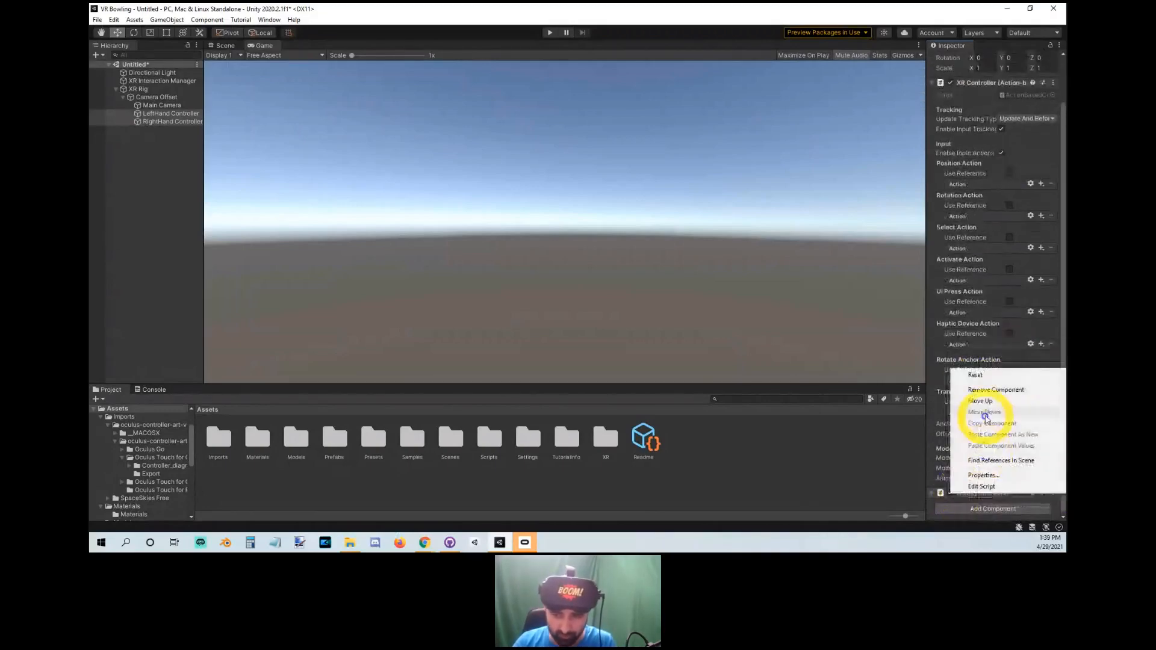
left_click(987, 389)
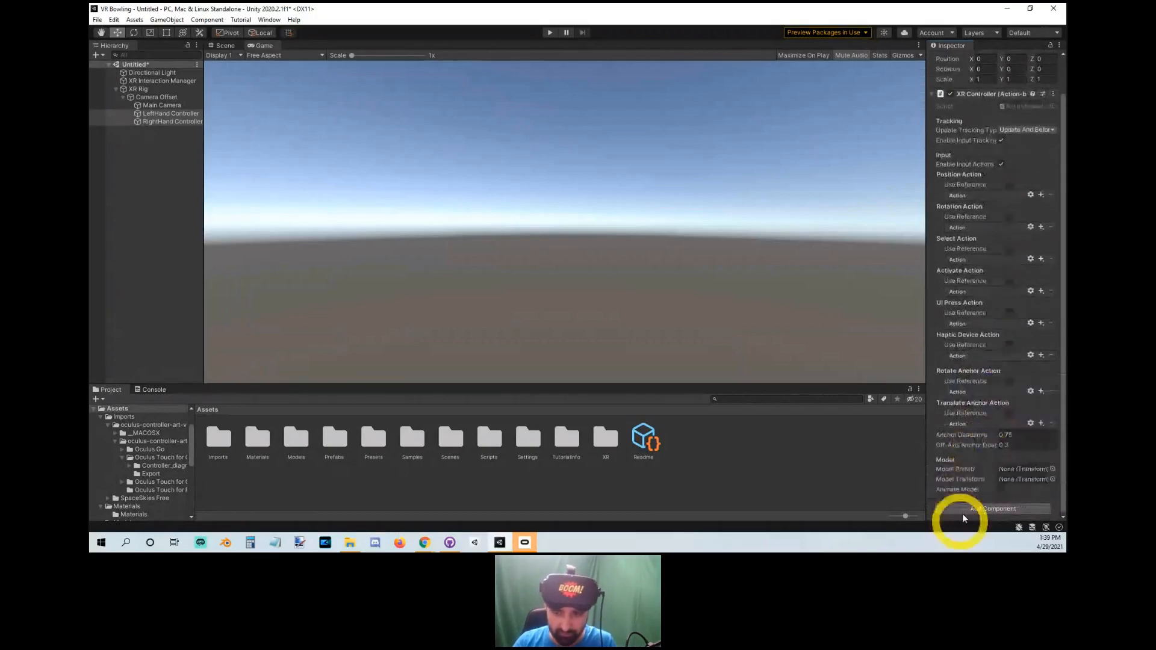
Examine the XR Controller (Action-based) component's input actions and model settings on both hand controllers.
scroll(969, 481, "up", 2)
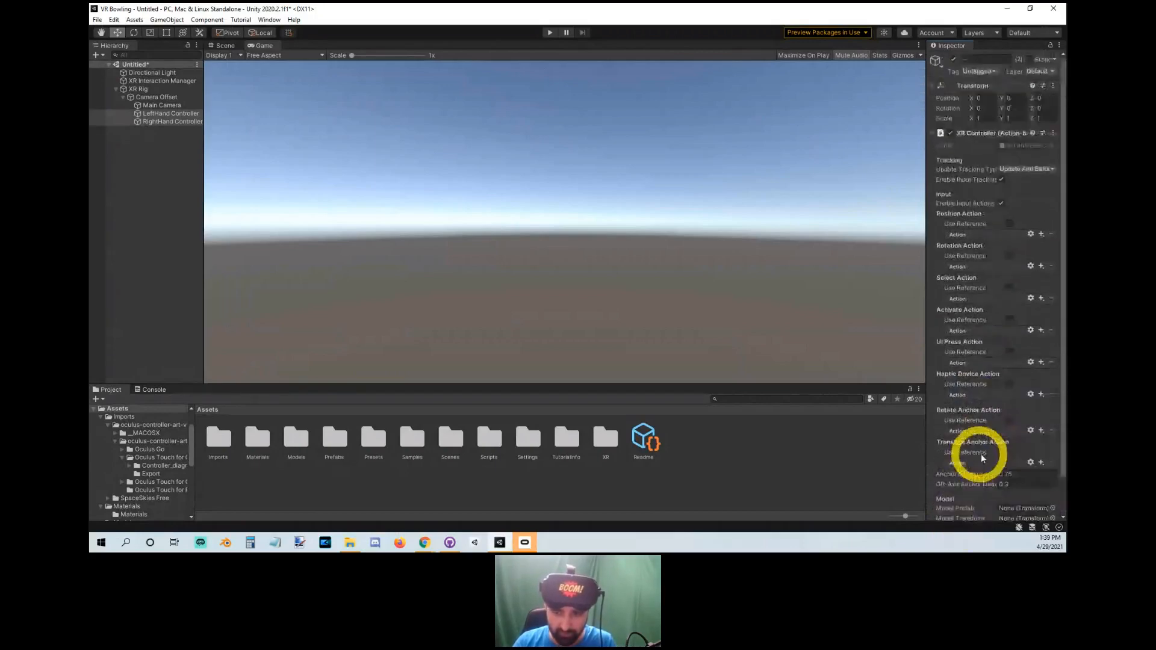
left_click(978, 133)
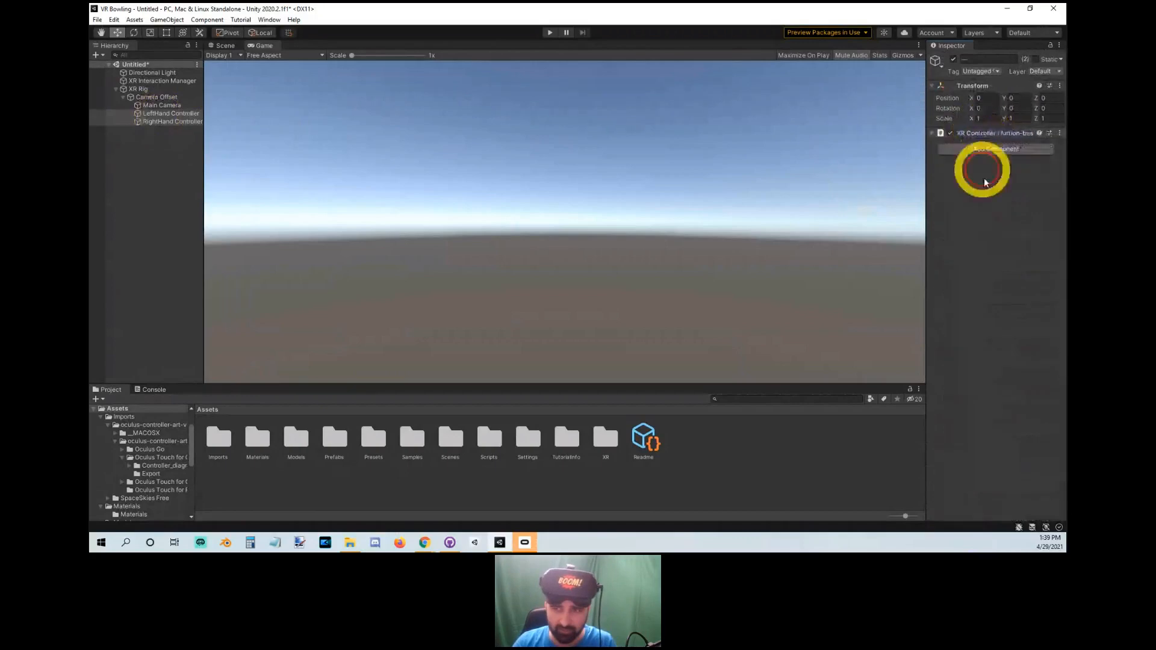
left_click(983, 133)
scroll(991, 265, "down", 2)
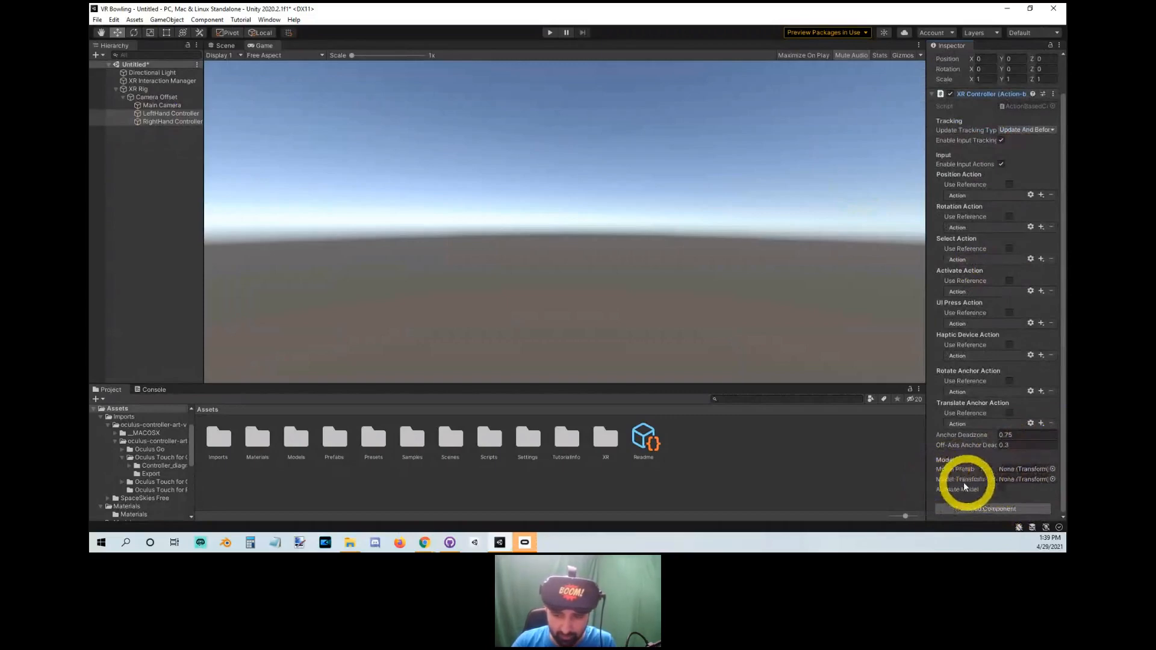
Switch to Chrome, search the web for "oculus art controllers" and open the Oculus Controller Art download page.
left_click(1026, 480)
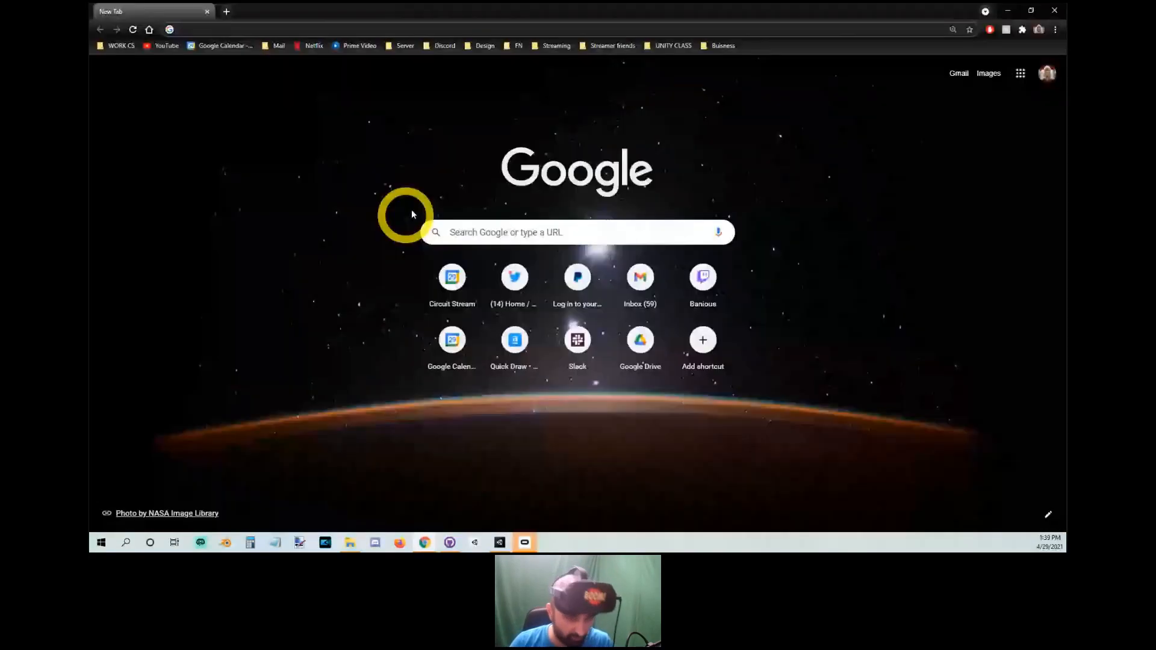
left_click(439, 234)
type("oculus")
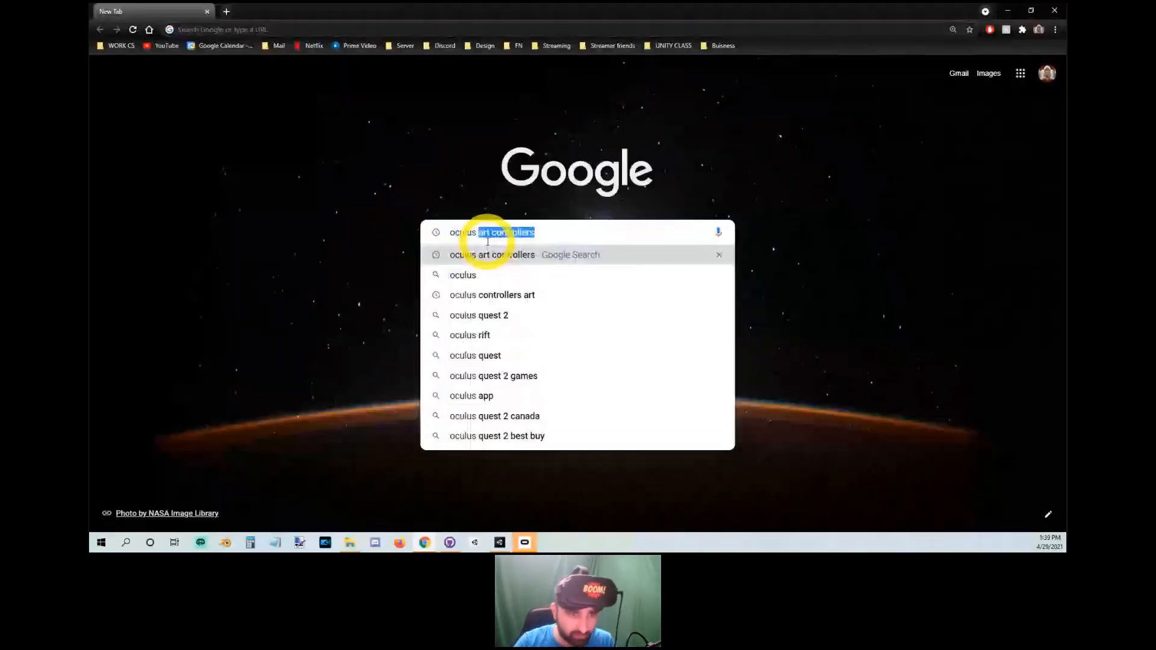
key("Return")
left_click(333, 181)
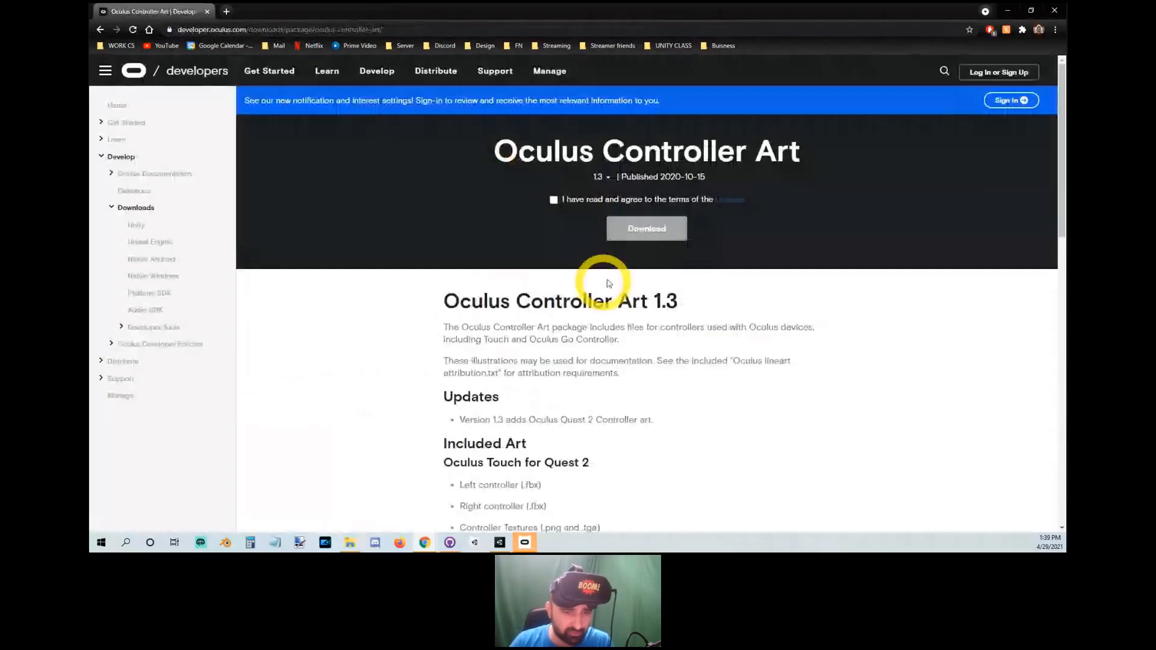
Examine the Oculus Controller Art 1.3 page's list of included art for the different Oculus controllers.
scroll(613, 252, "down", 3)
scroll(626, 253, "up", 3)
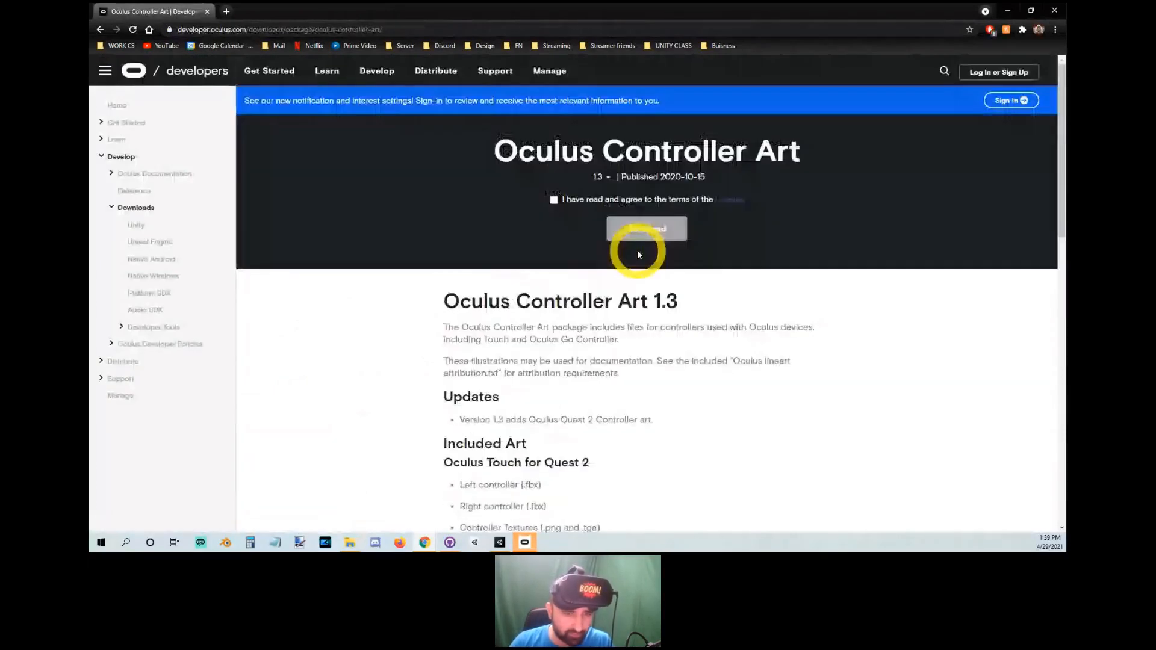
scroll(538, 266, "down", 3)
scroll(607, 381, "down", 3)
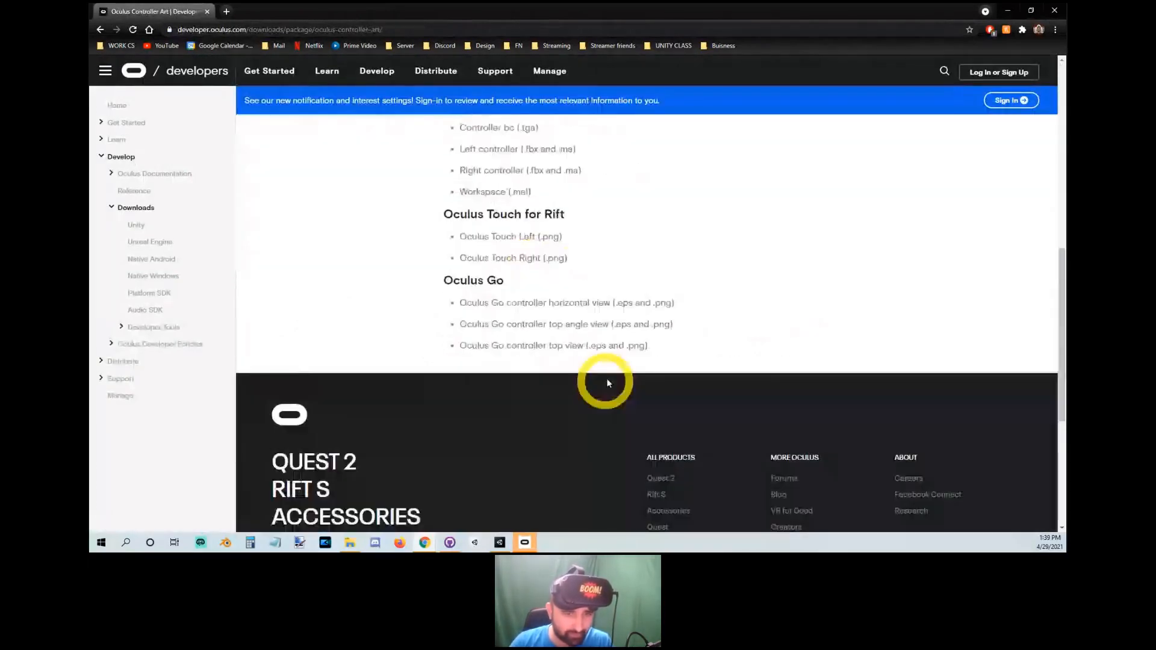
scroll(607, 383, "up", 4)
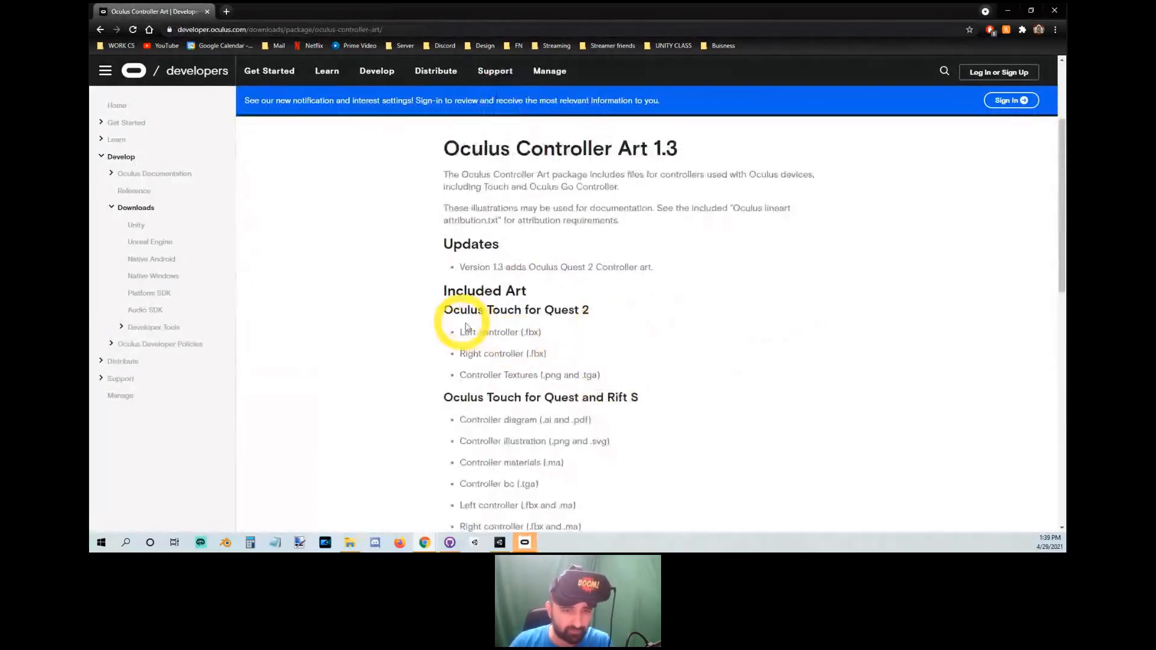
Close the browser to return to Unity and open the Oculus Touch Export folder inside the imported oculus-controller-art-v1.3 assets.
left_click(1053, 12)
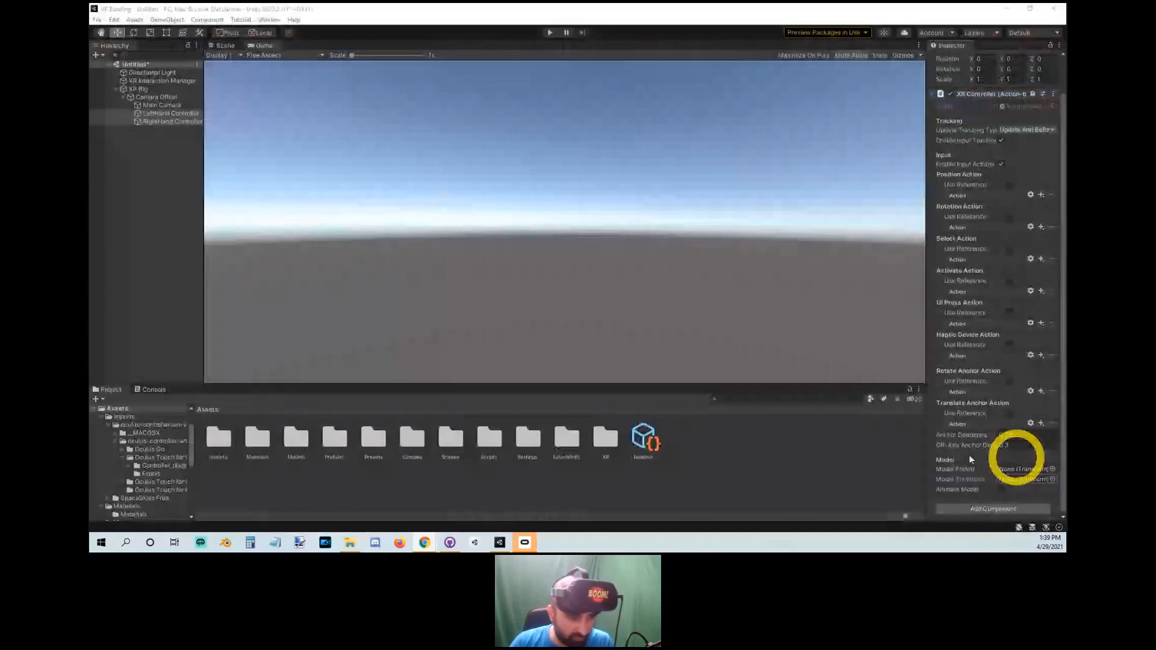
left_click(122, 418)
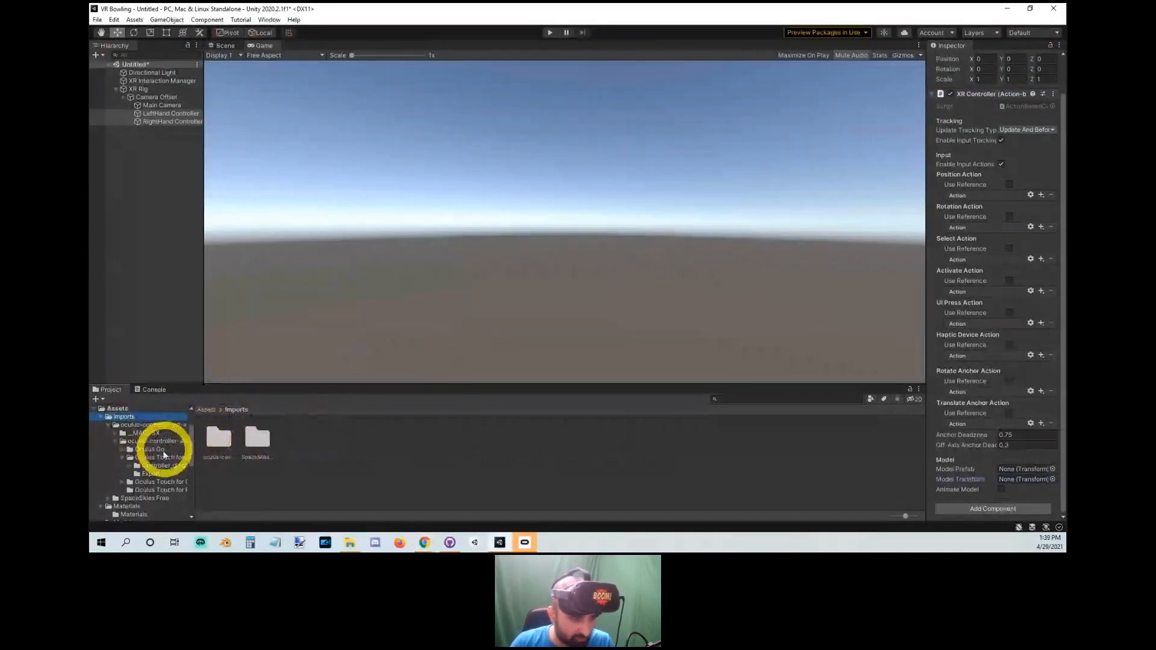
left_click(150, 474)
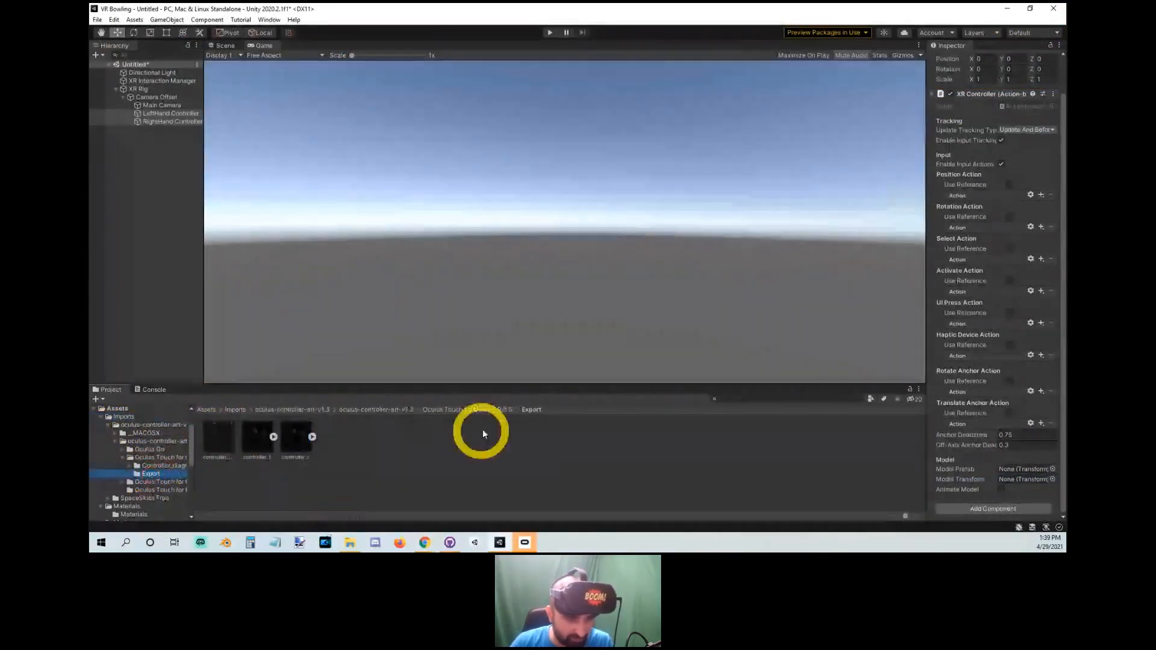
Open the Export folder of the Oculus Touch for Quest & Rift S controller art and select the left controller model.
left_click(211, 409)
double_click(218, 438)
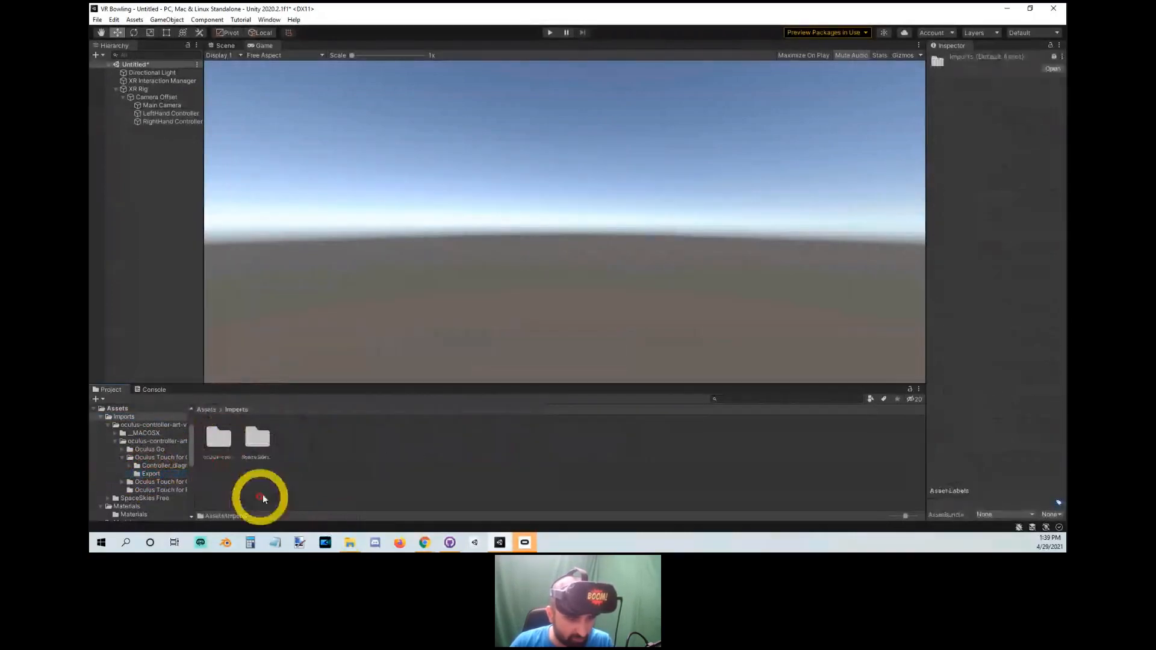
double_click(219, 436)
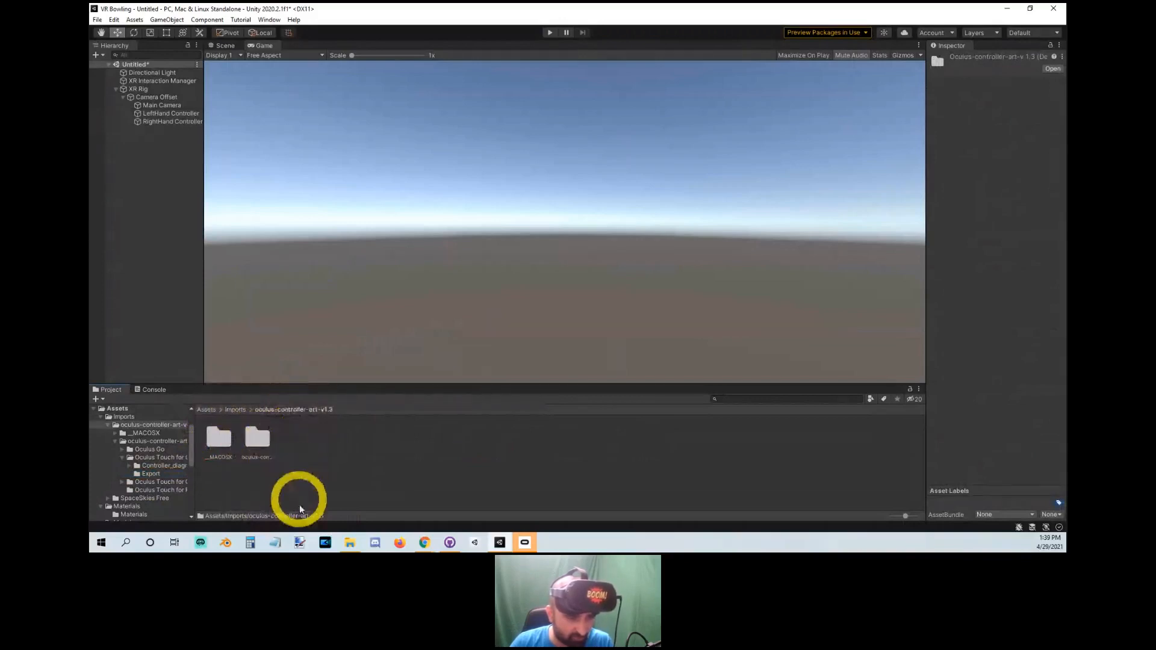
double_click(258, 441)
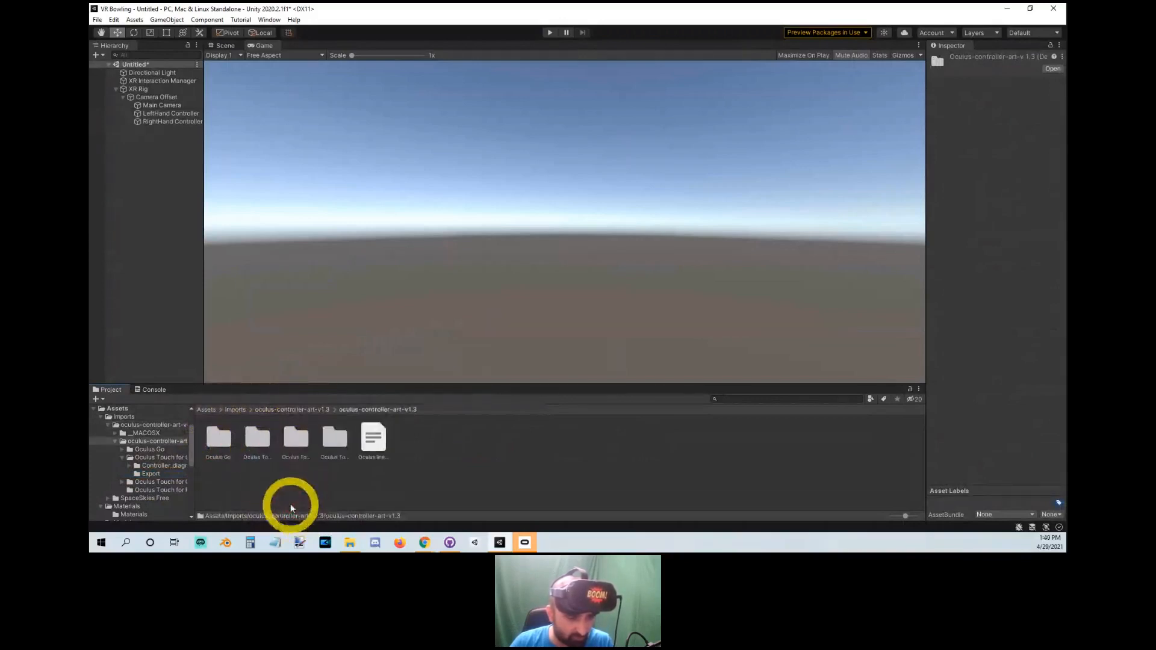
left_click(257, 453)
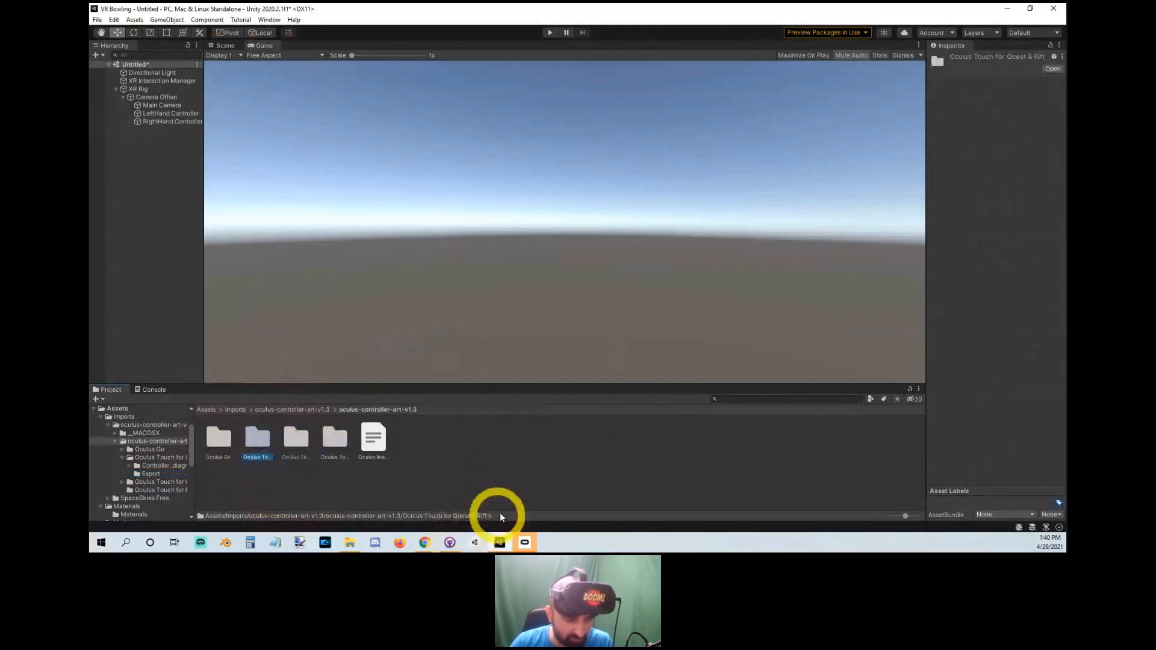
double_click(255, 443)
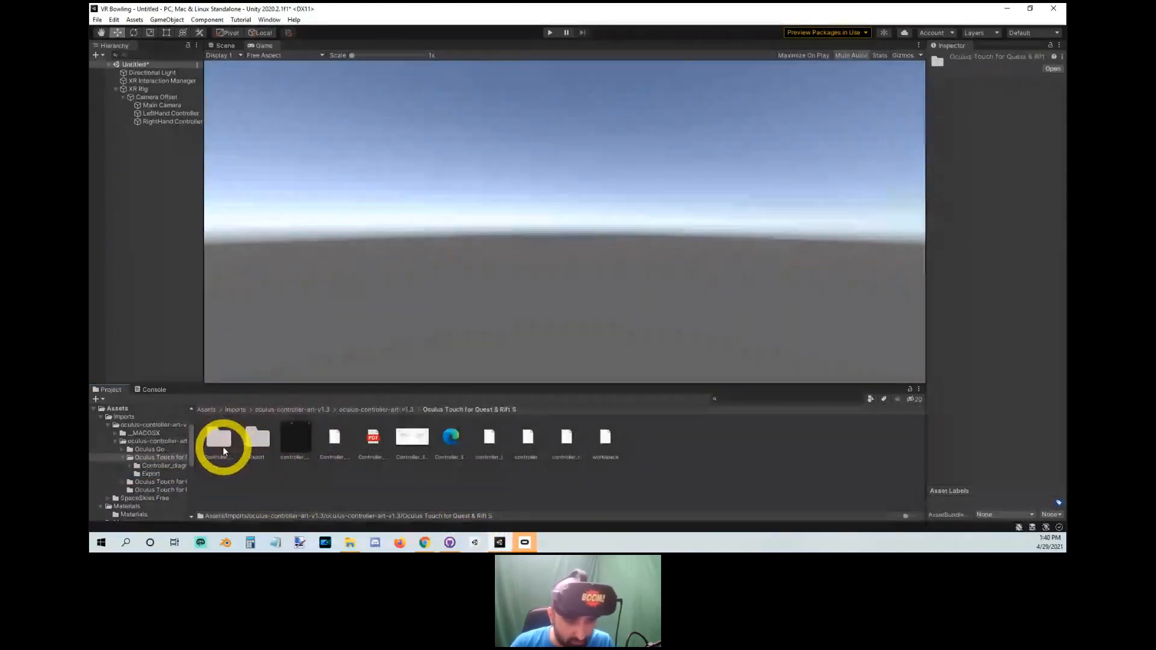
double_click(256, 436)
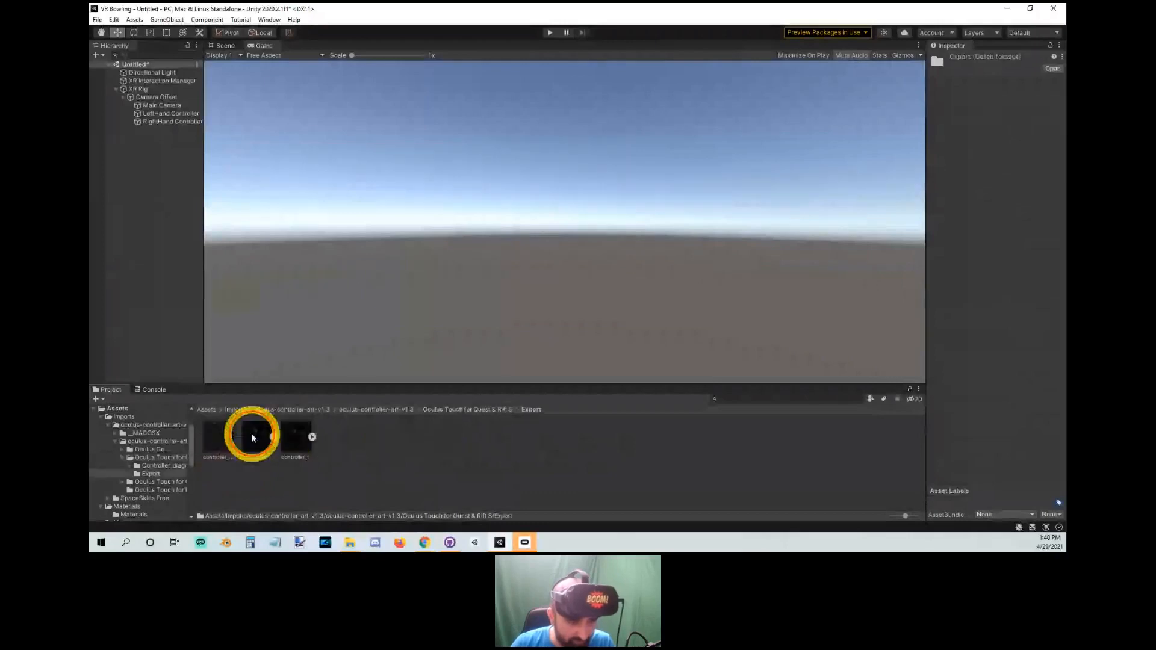
left_click(257, 447)
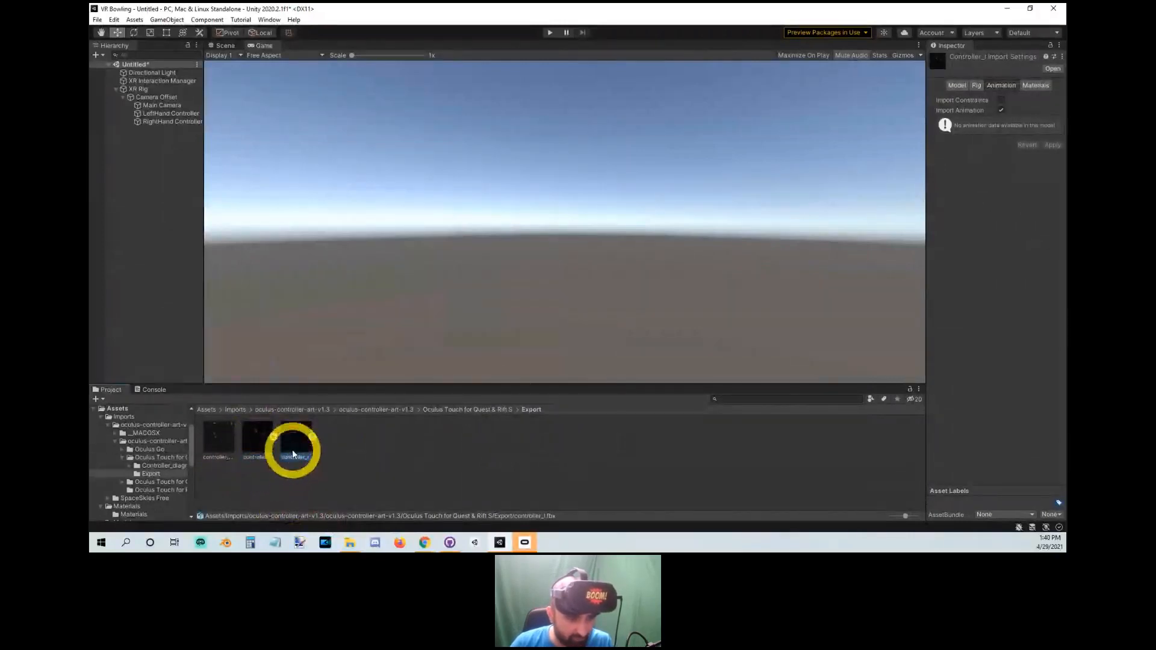
Assign controller_l as the Model Transform of LeftHand Controller and controller_r as the Model Transform of RightHand Controller.
left_click(171, 113)
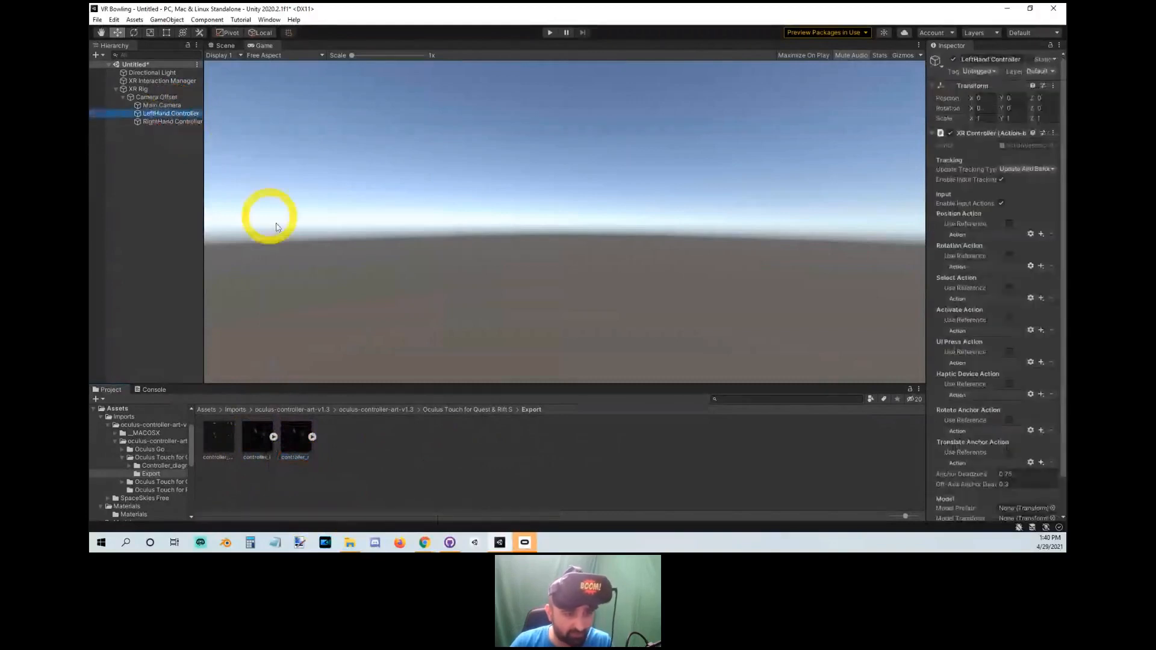
scroll(942, 460, "down", 2)
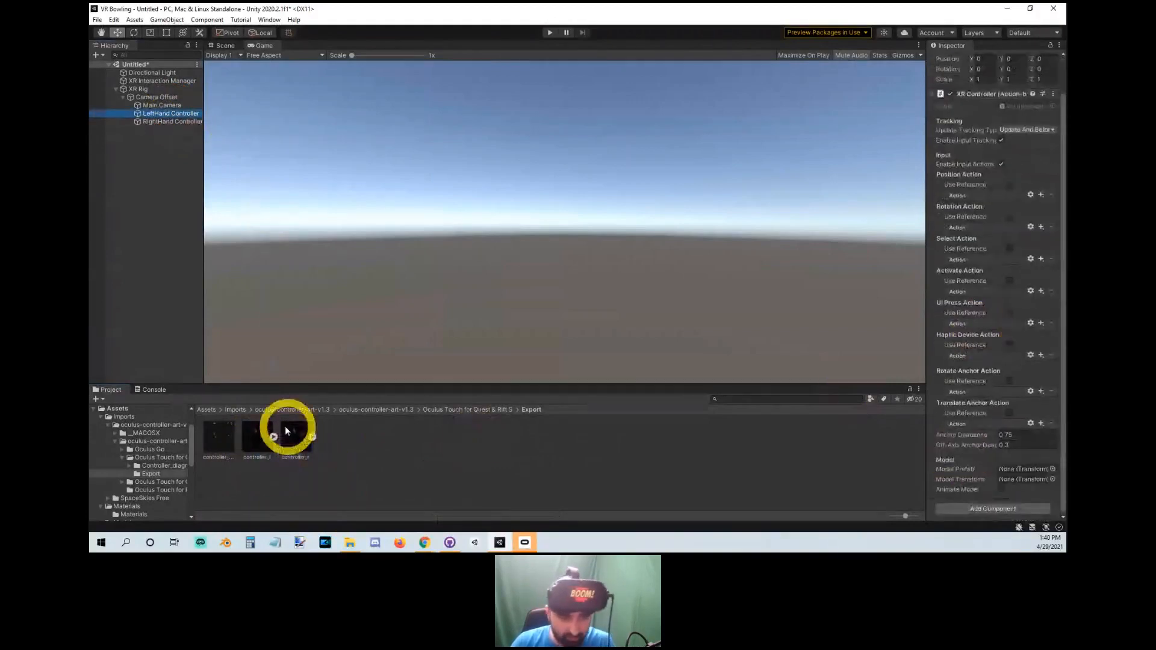
left_click_drag(280, 432, 1016, 482)
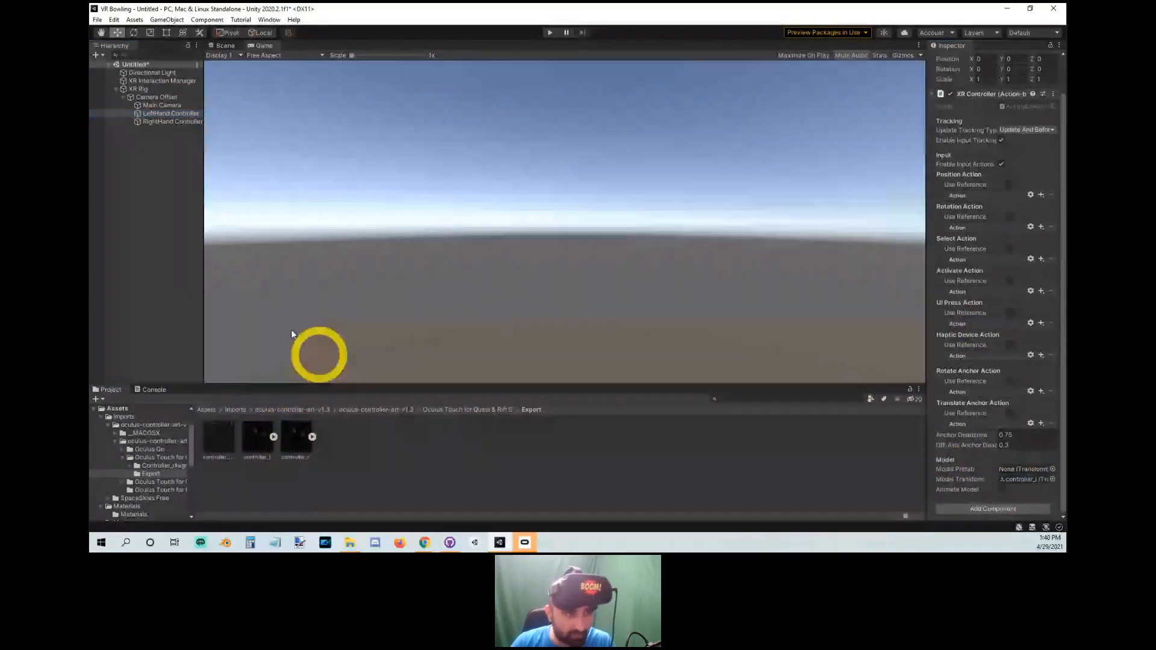
key("Down")
left_click_drag(298, 441, 1027, 480)
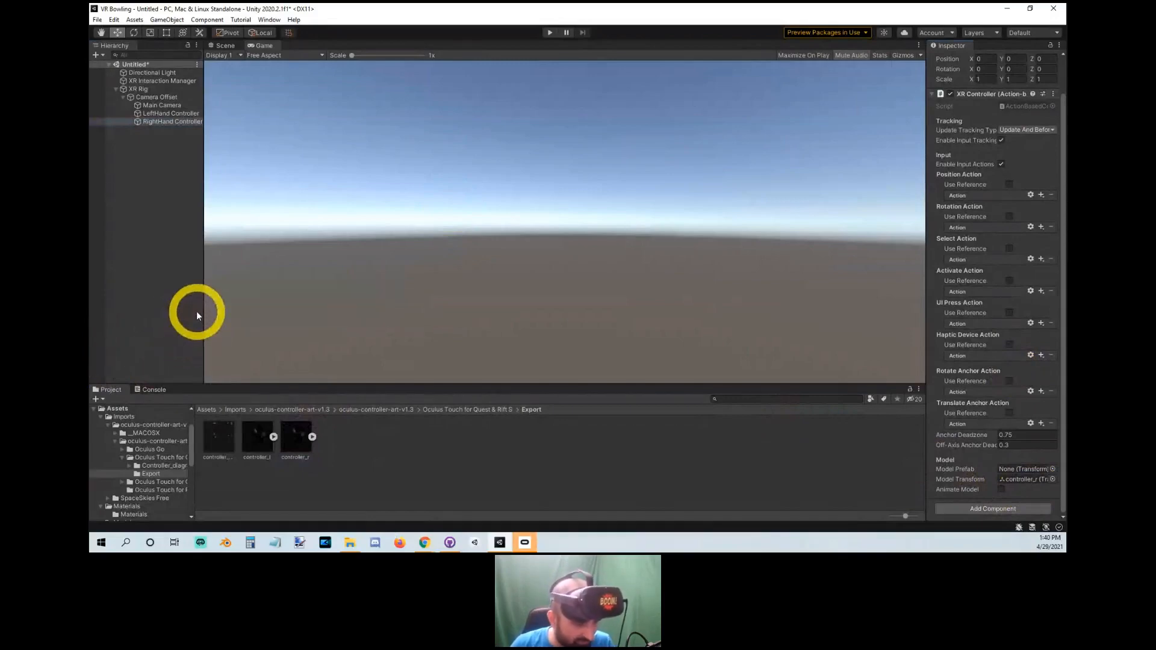
key("ctrl+s")
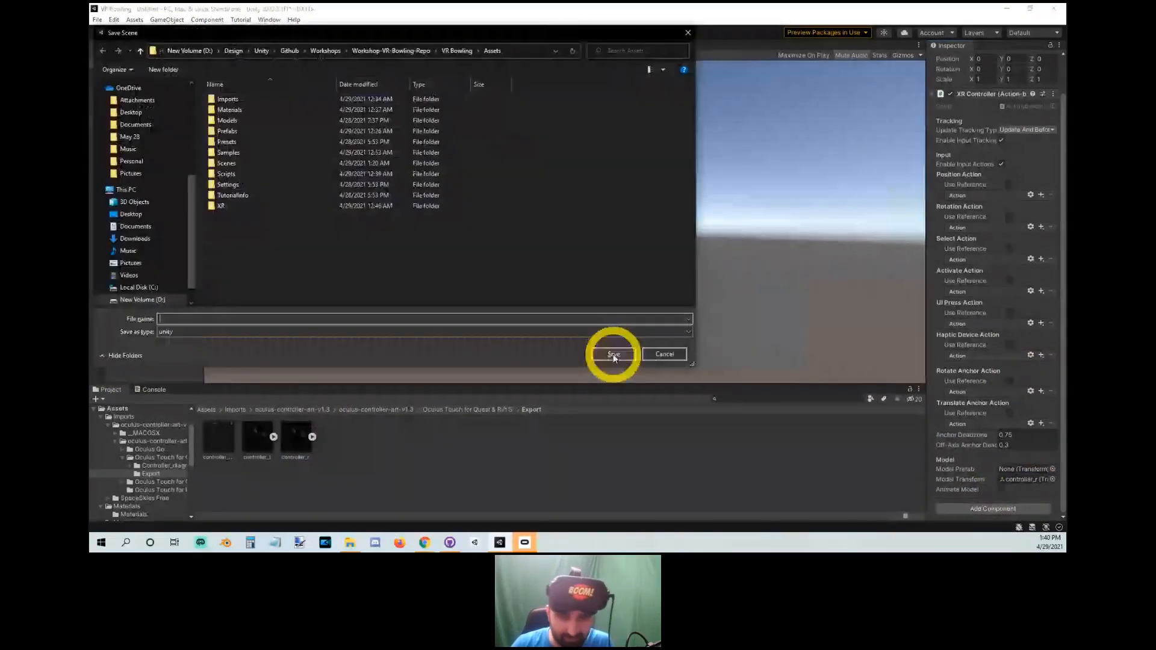
double_click(254, 163)
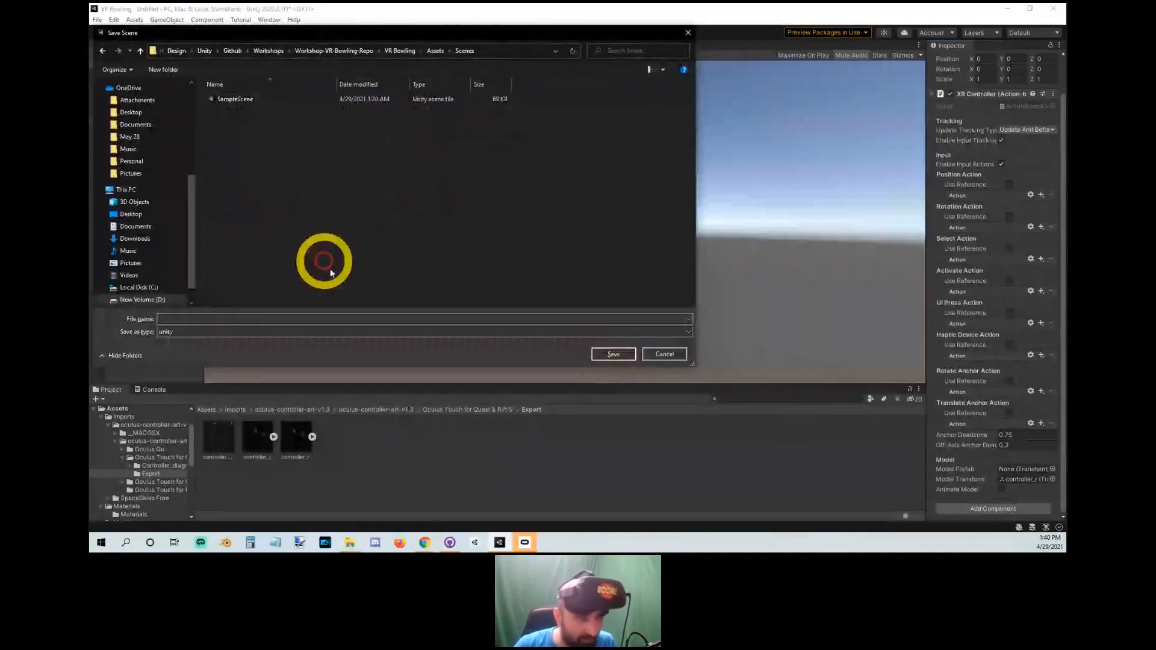
left_click(664, 354)
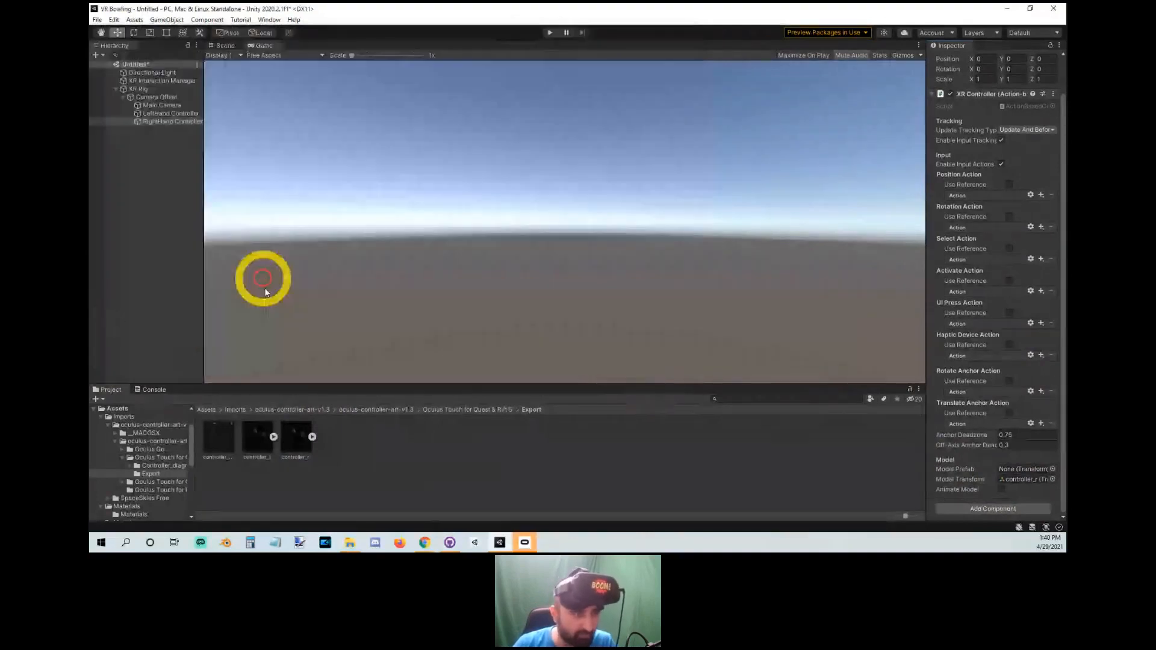
left_click(265, 292)
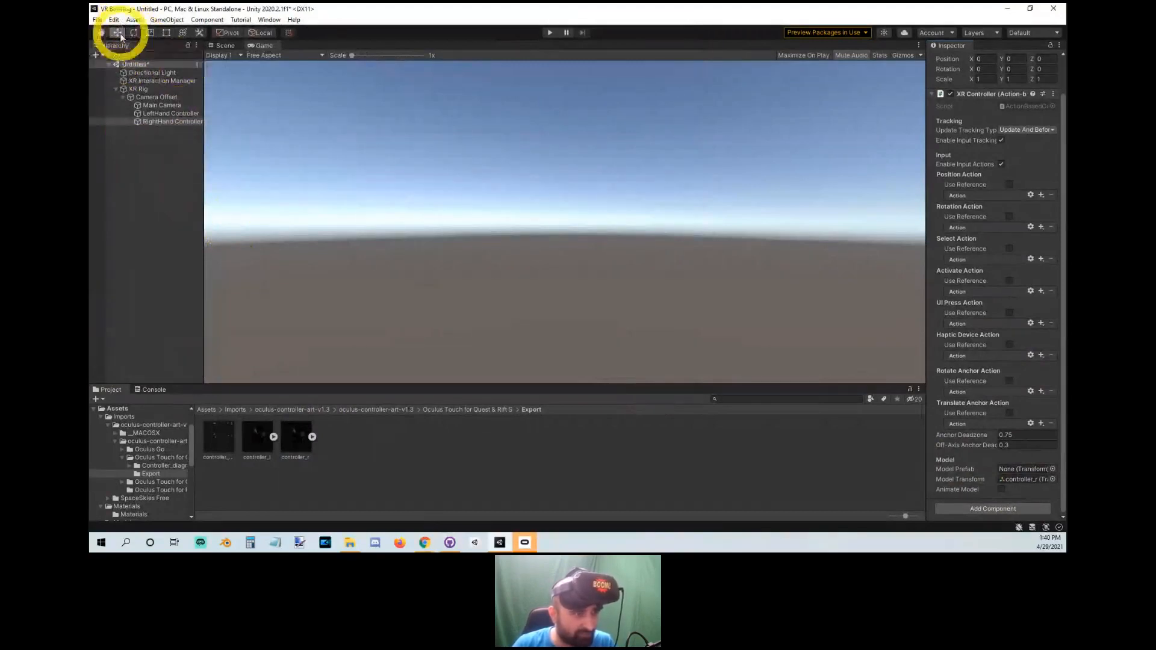
Save the untitled scene as "VR Workshop" in the project's Scenes folder.
left_click(97, 19)
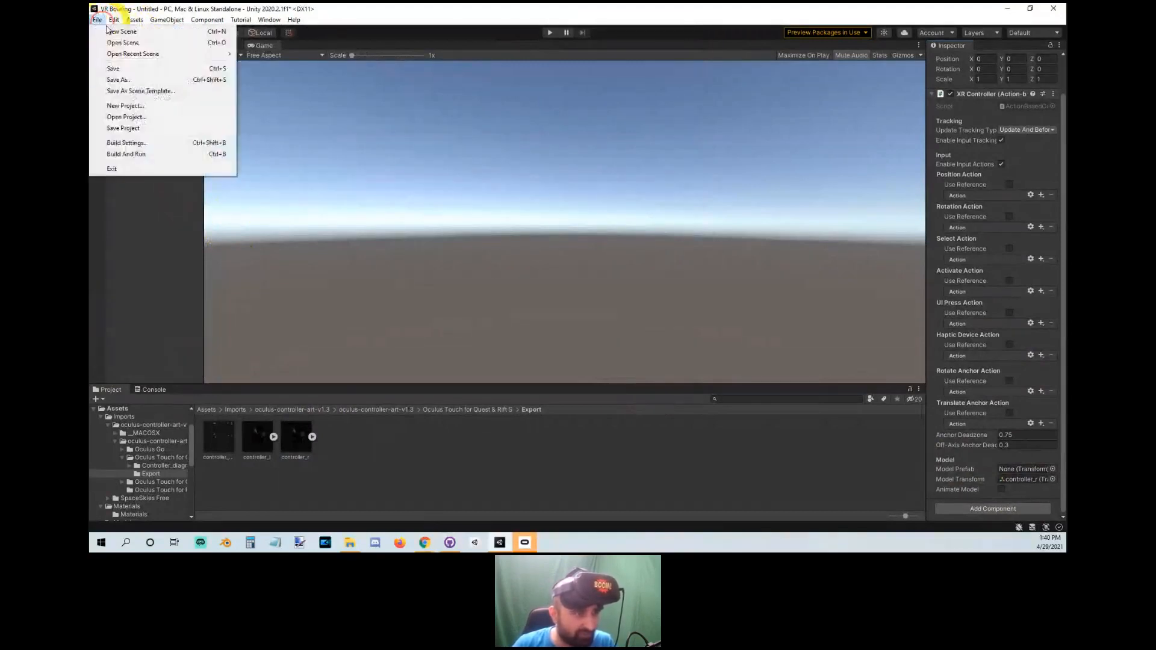
left_click(151, 80)
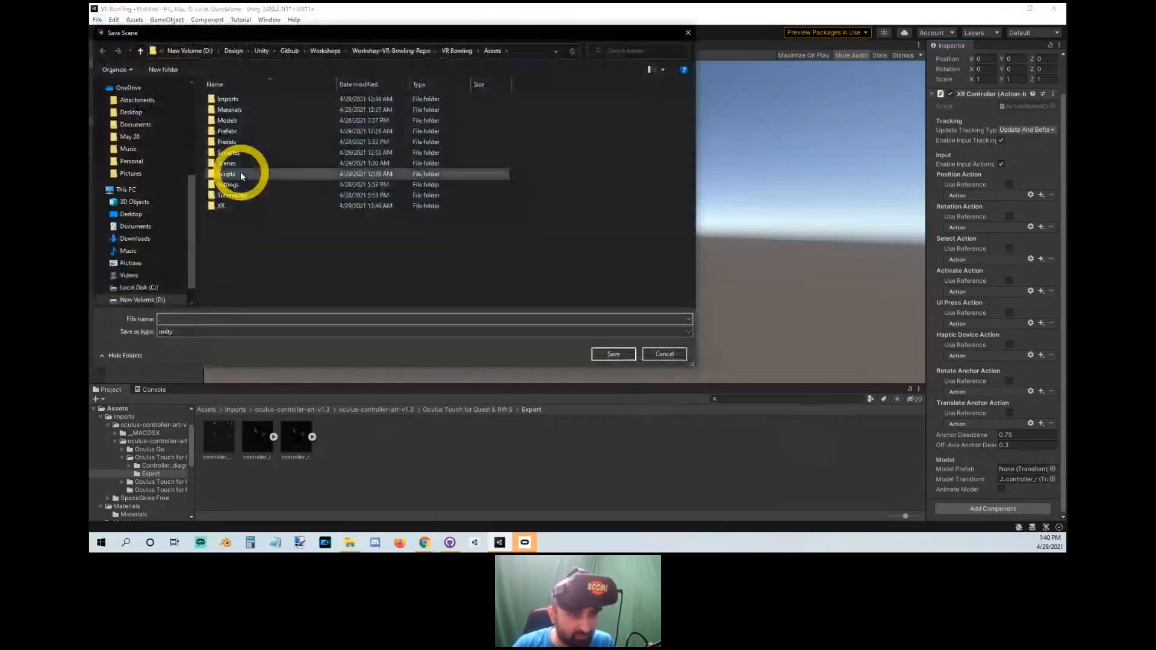
double_click(268, 161)
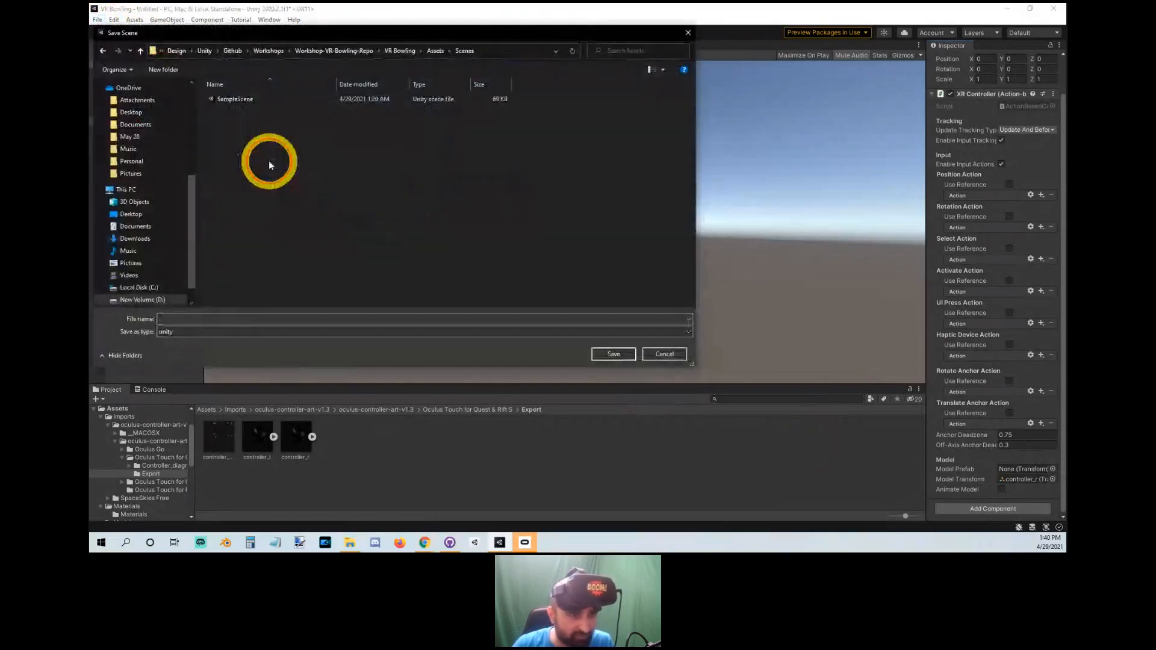
left_click(265, 311)
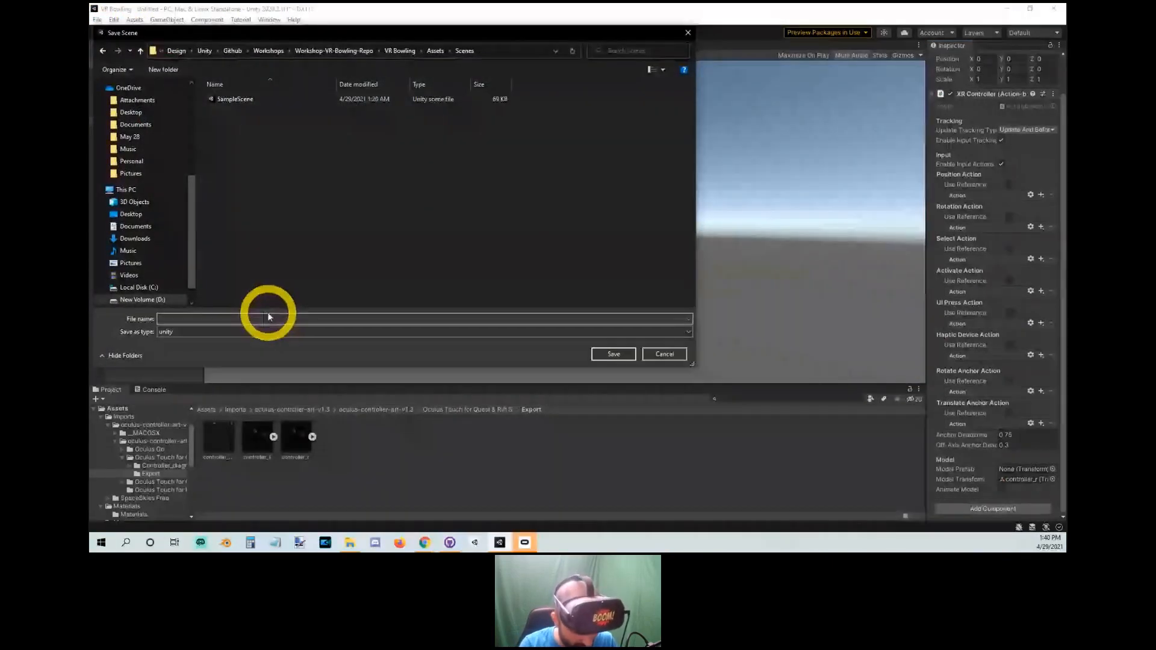
type("N")
key("BackSpace")
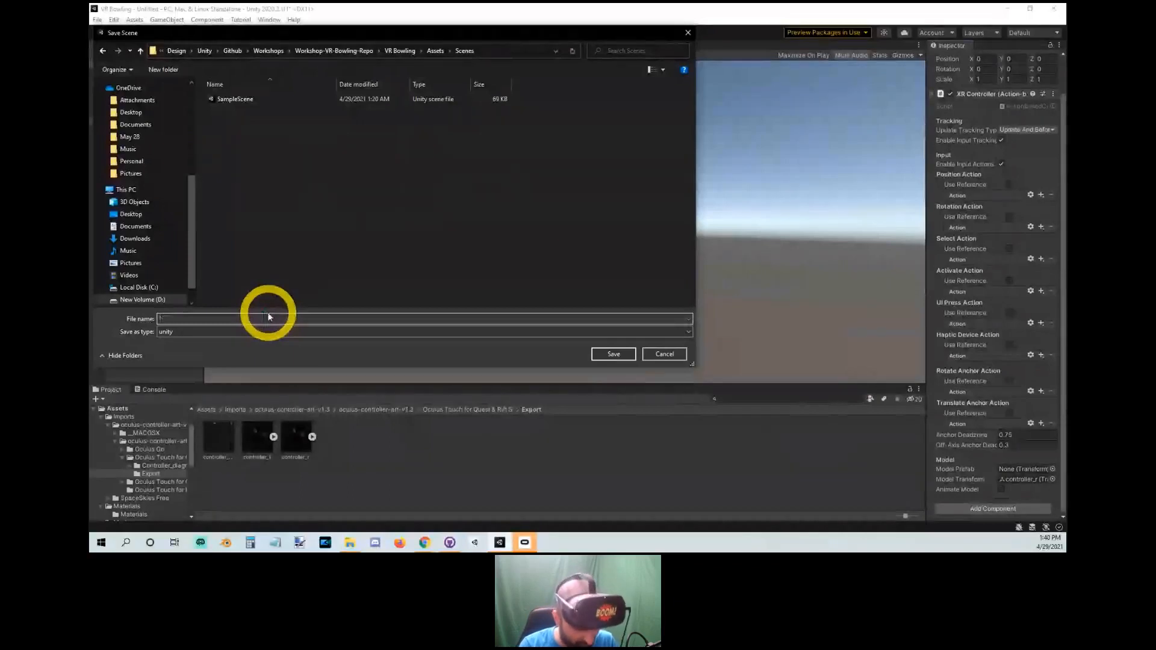
type("VR Workshop")
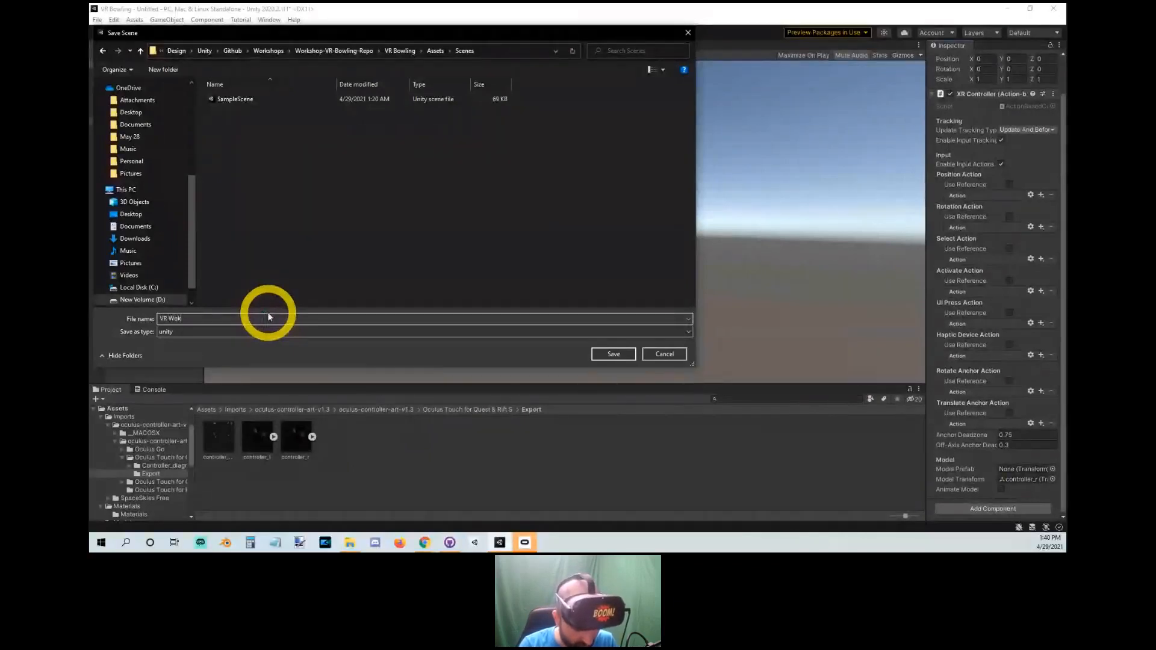
key("Return")
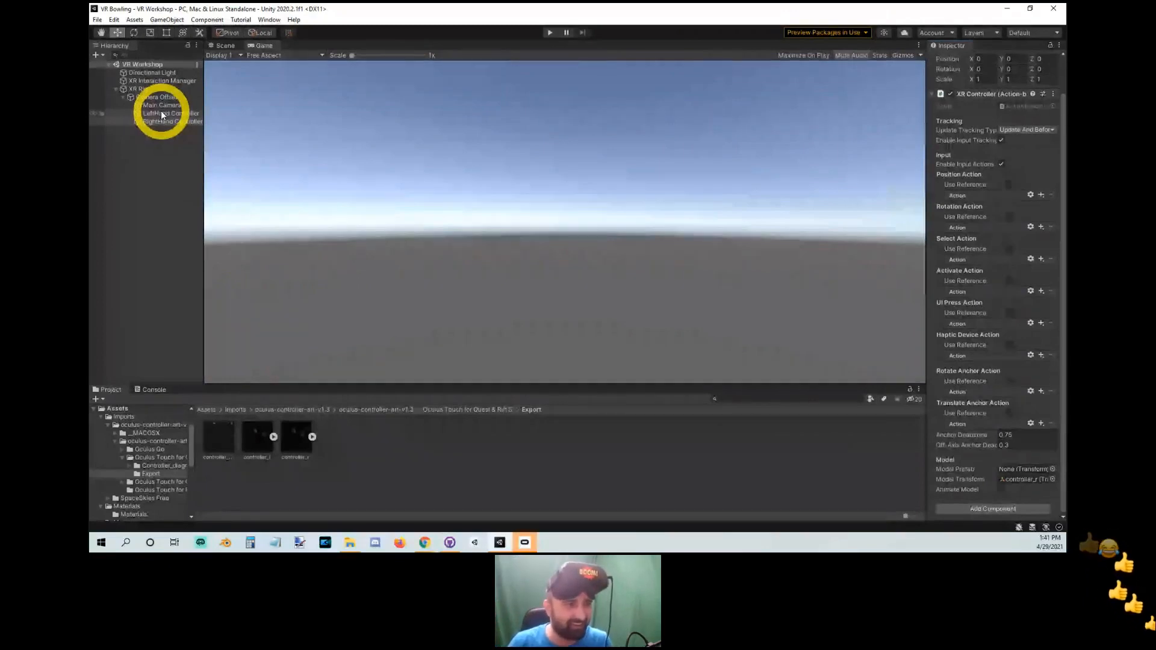
Review the component settings of the LeftHand Controller, RightHand Controller and XR Rig.
left_click(162, 114)
left_click(173, 122)
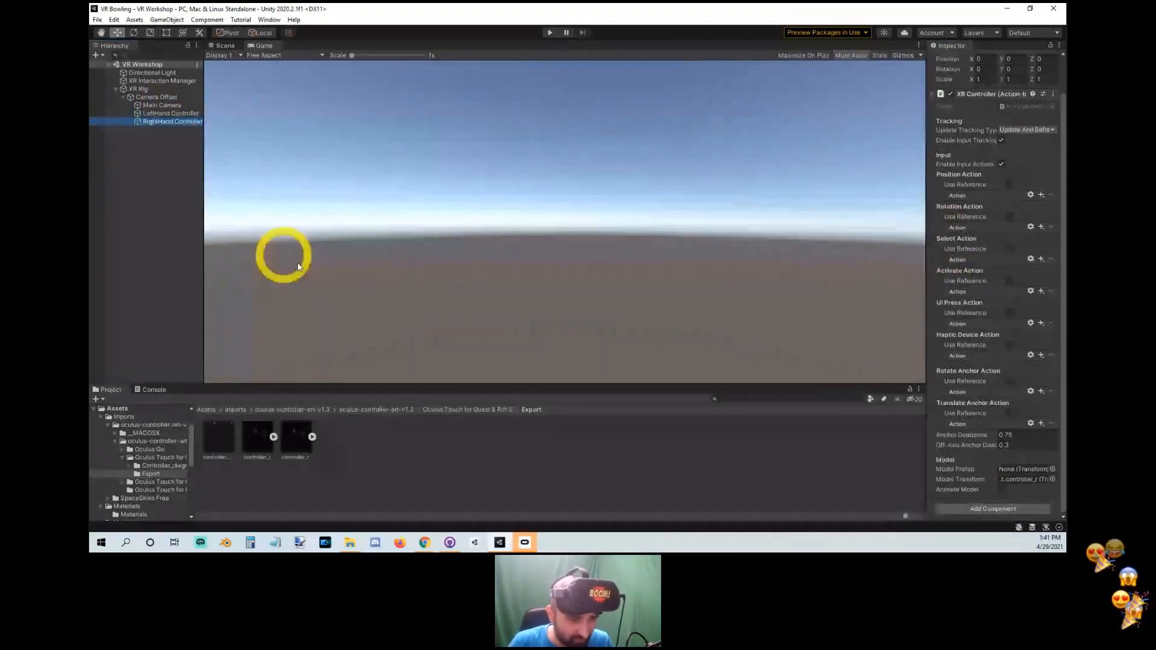
left_click(206, 409)
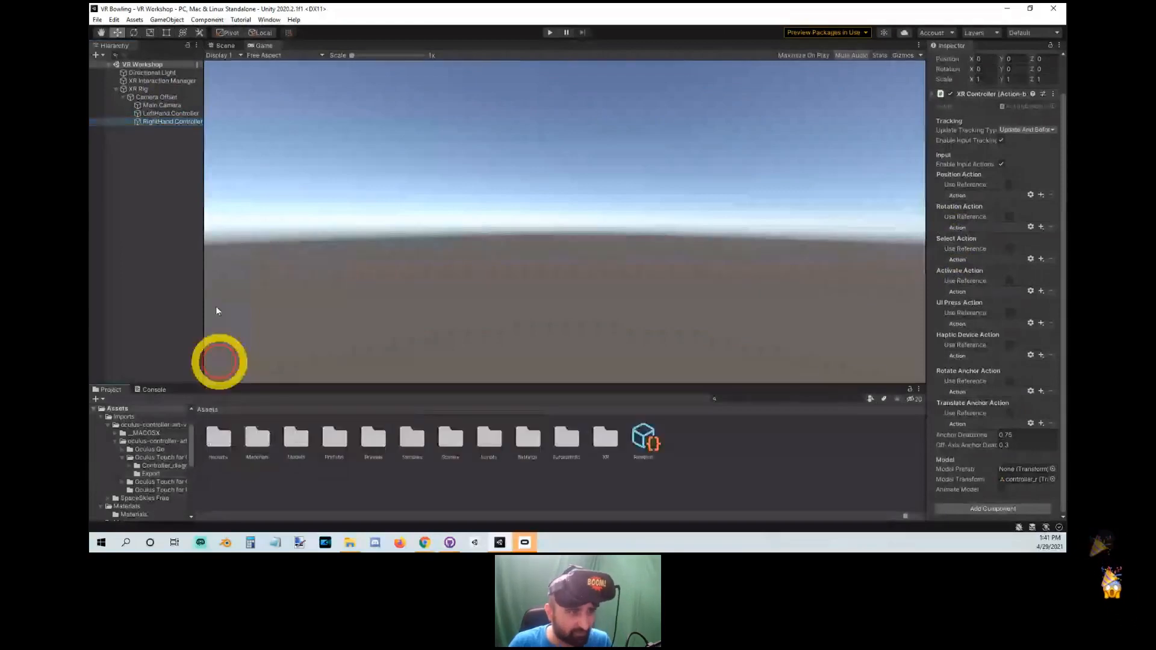
left_click(177, 113)
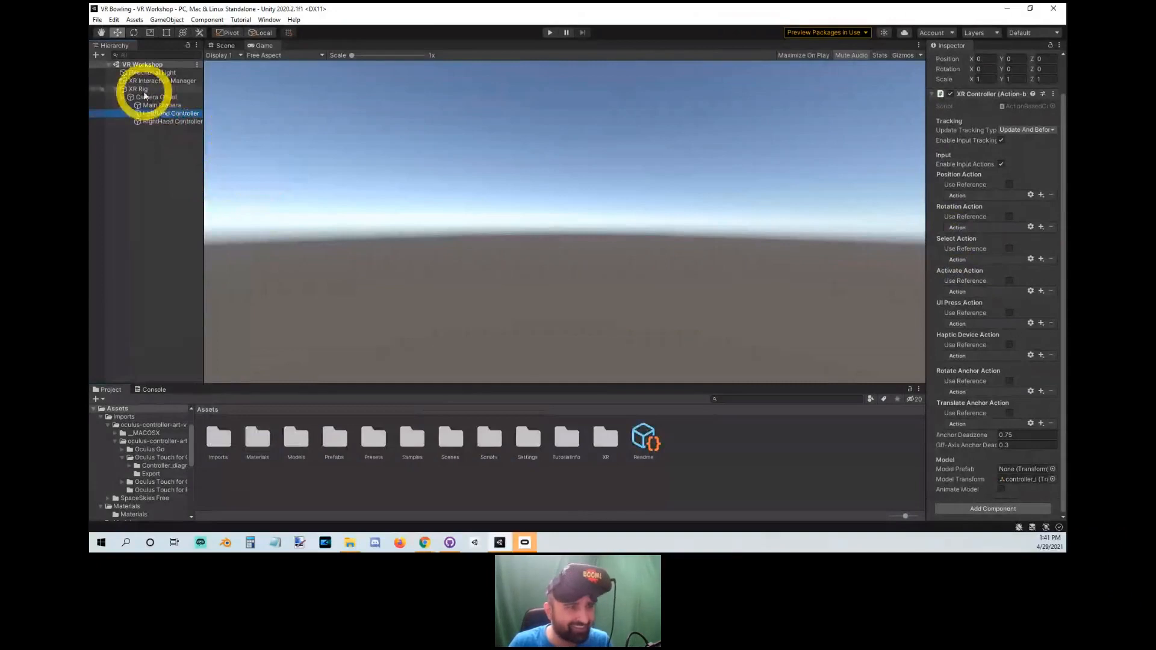
left_click(143, 91)
left_click(346, 130)
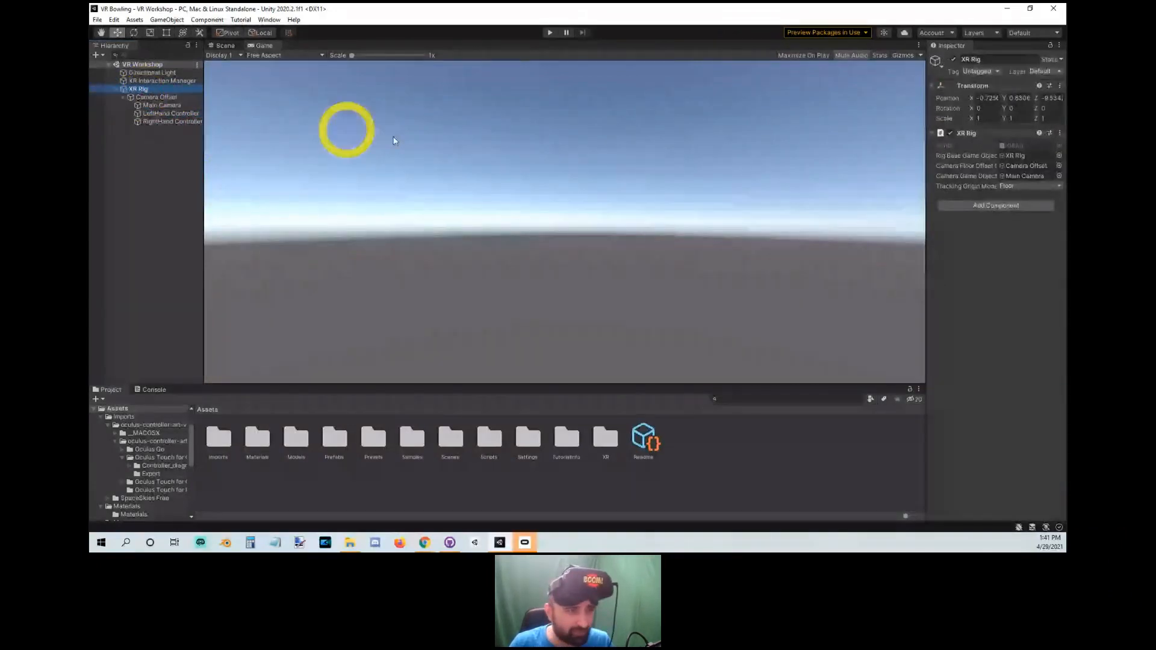
left_click(159, 113)
left_click(980, 175)
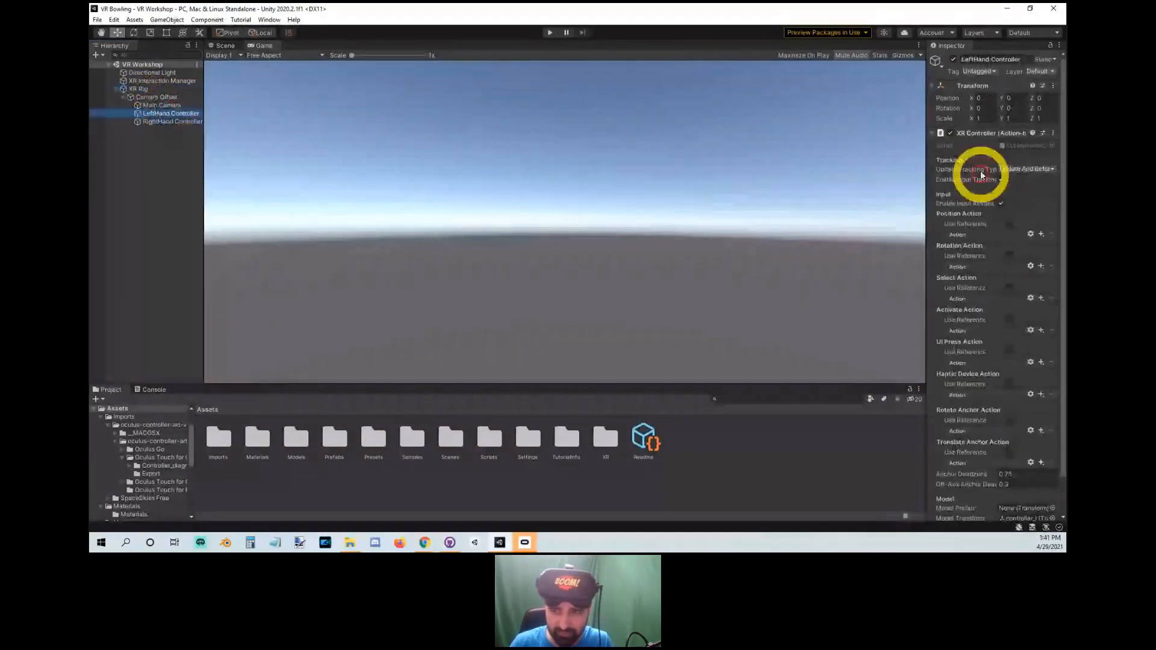
scroll(1062, 359, "down", 2)
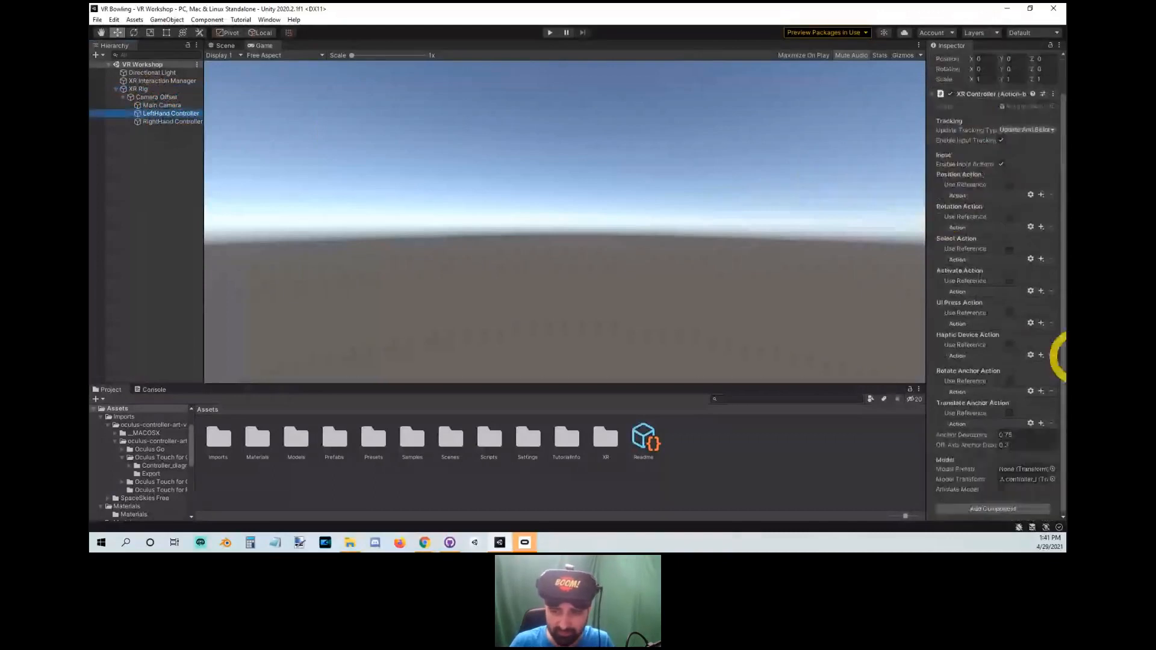
left_click(145, 89)
left_click(1017, 206)
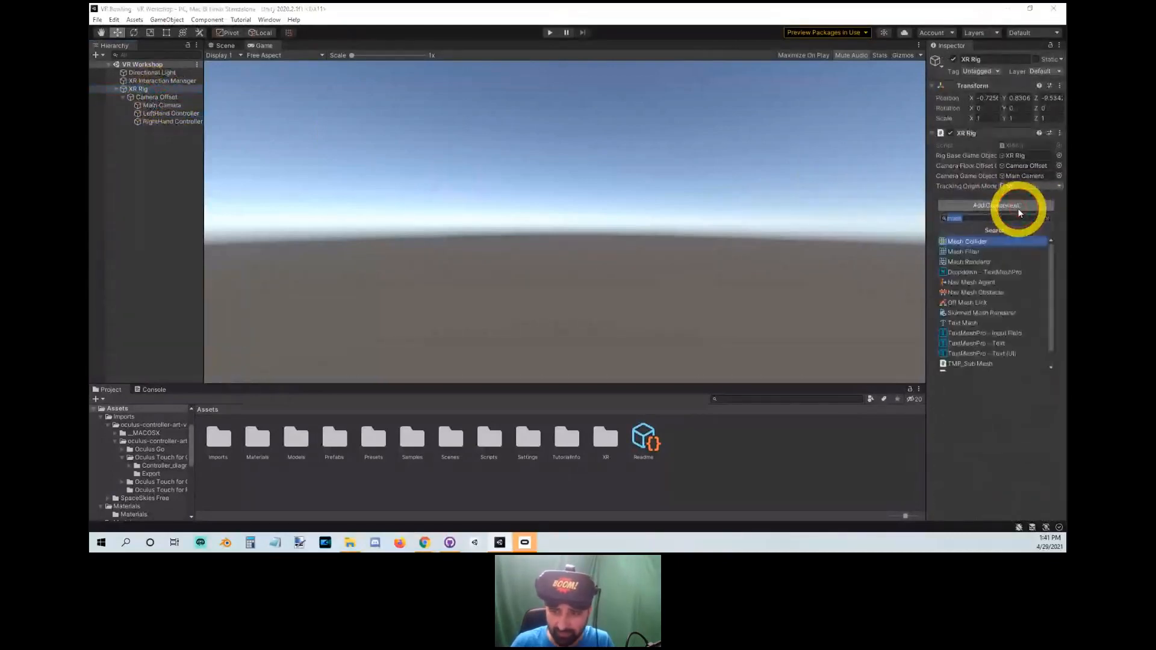
scroll(1023, 274, "down", 1)
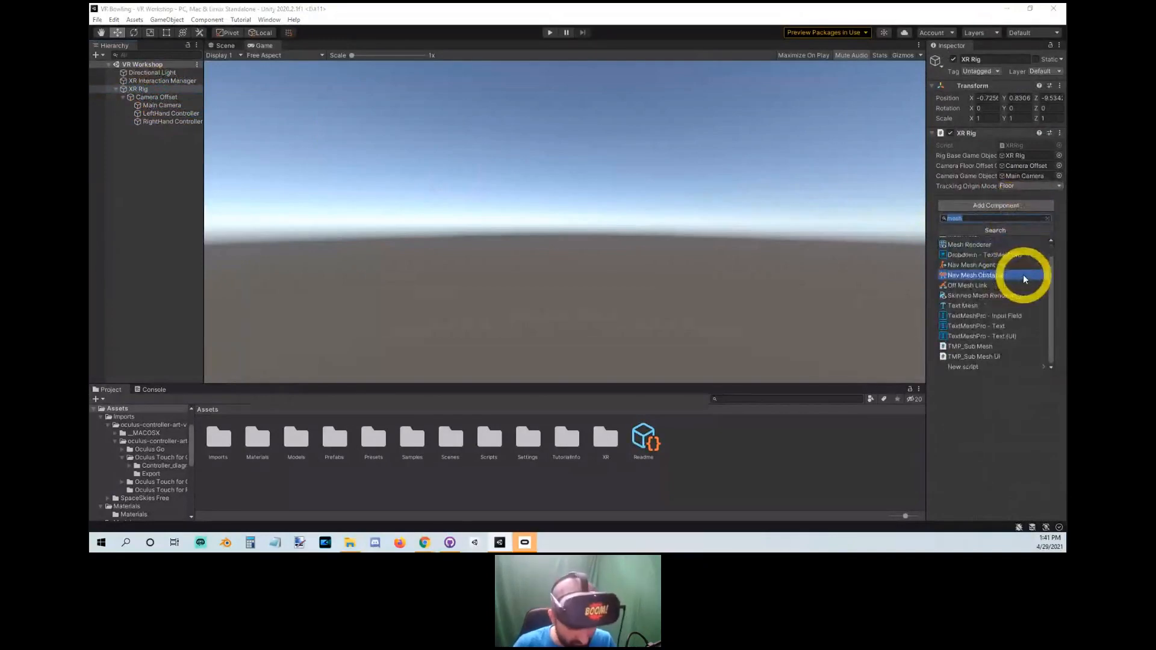
type("xr")
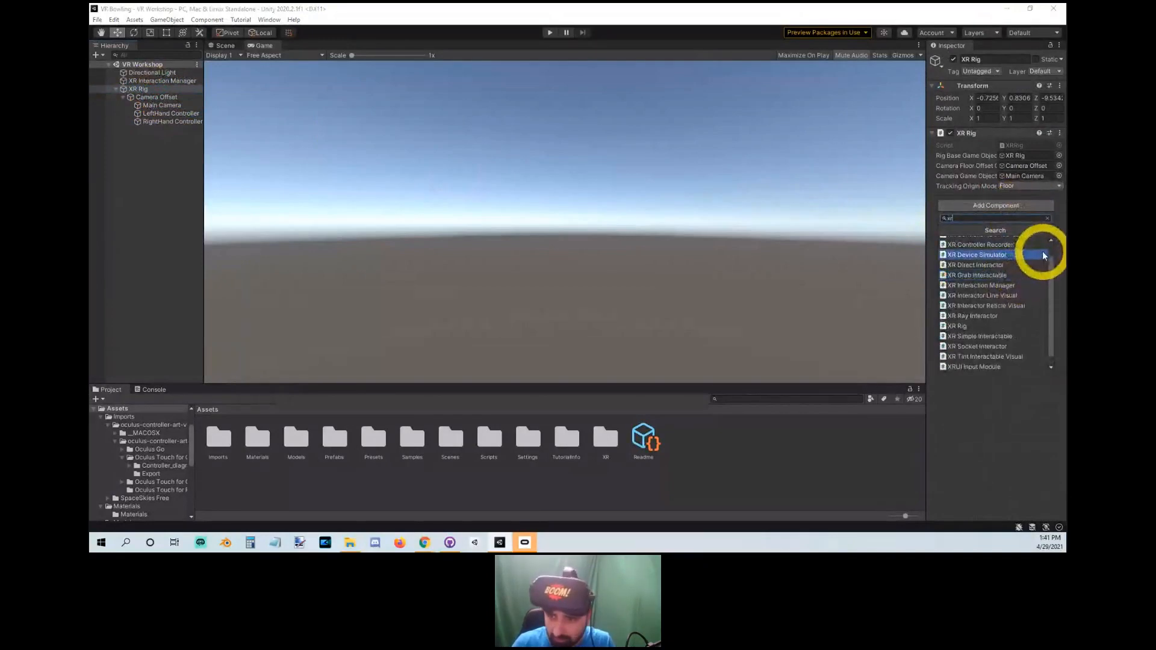
left_click(1042, 254)
left_click(498, 492)
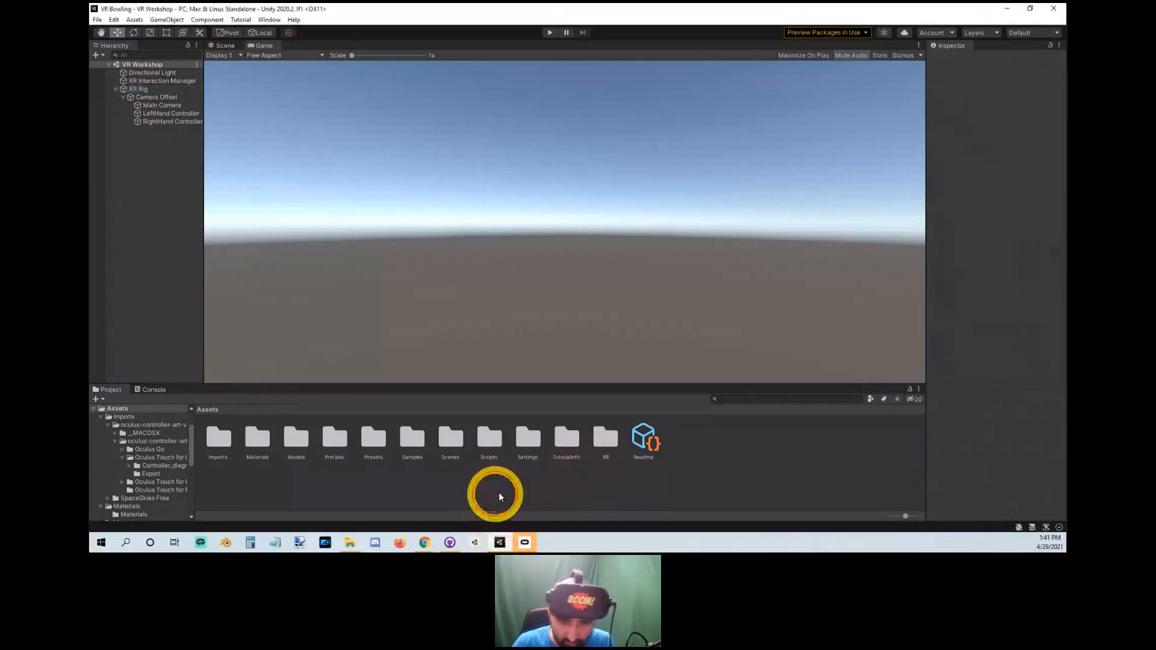
Add SampleScene from the Scenes folder to the hierarchy alongside the VR Workshop scene.
mouse_move(499, 541)
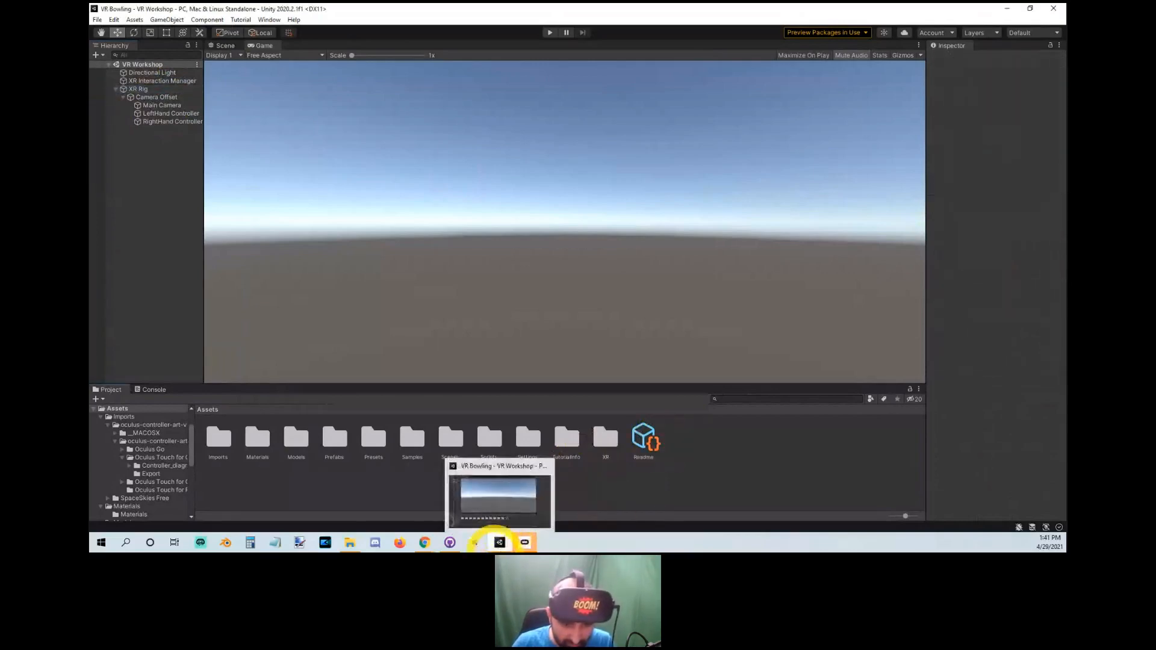
double_click(460, 448)
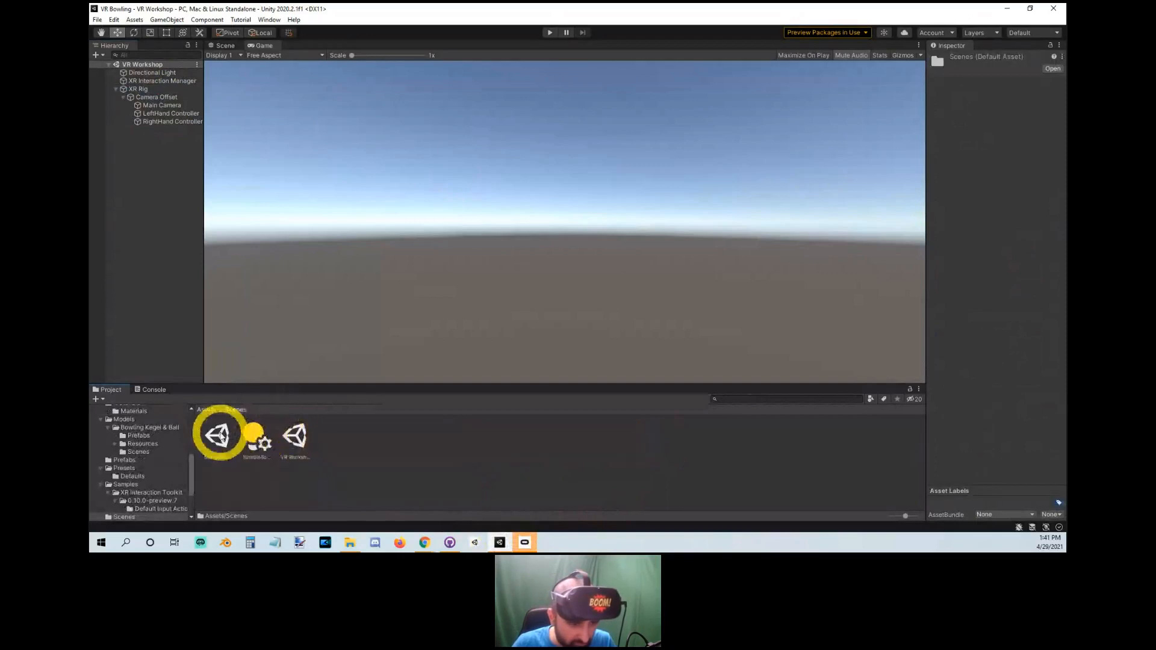
left_click_drag(219, 436, 157, 259)
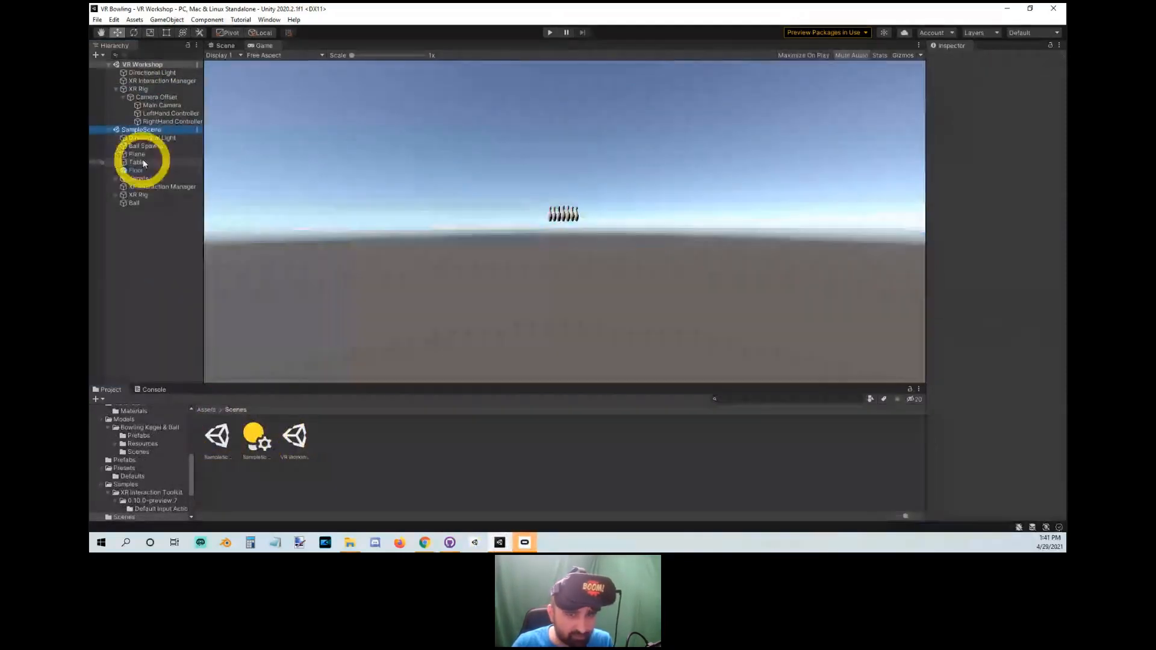
Switch to the Scene view and inspect the components of SampleScene's XR Rig.
left_click(214, 46)
mouse_move(436, 168)
left_mouse_down("alt")
mouse_move(489, 150)
mouse_move(622, 160)
mouse_move(450, 164)
left_mouse_up("alt")
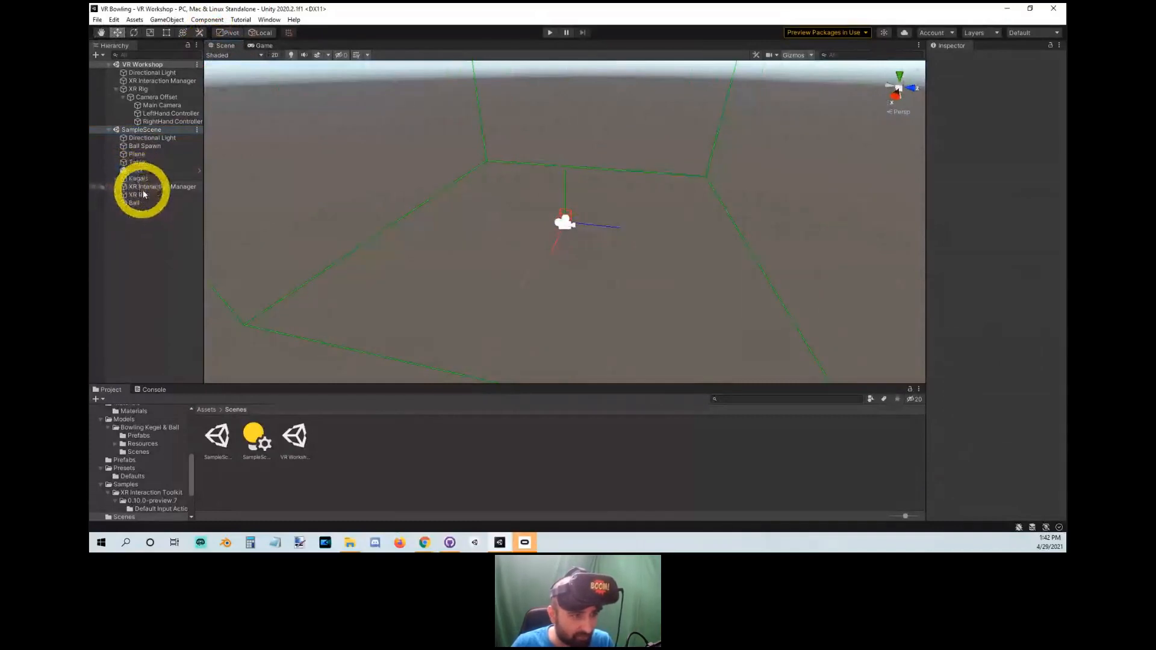
left_click(147, 196)
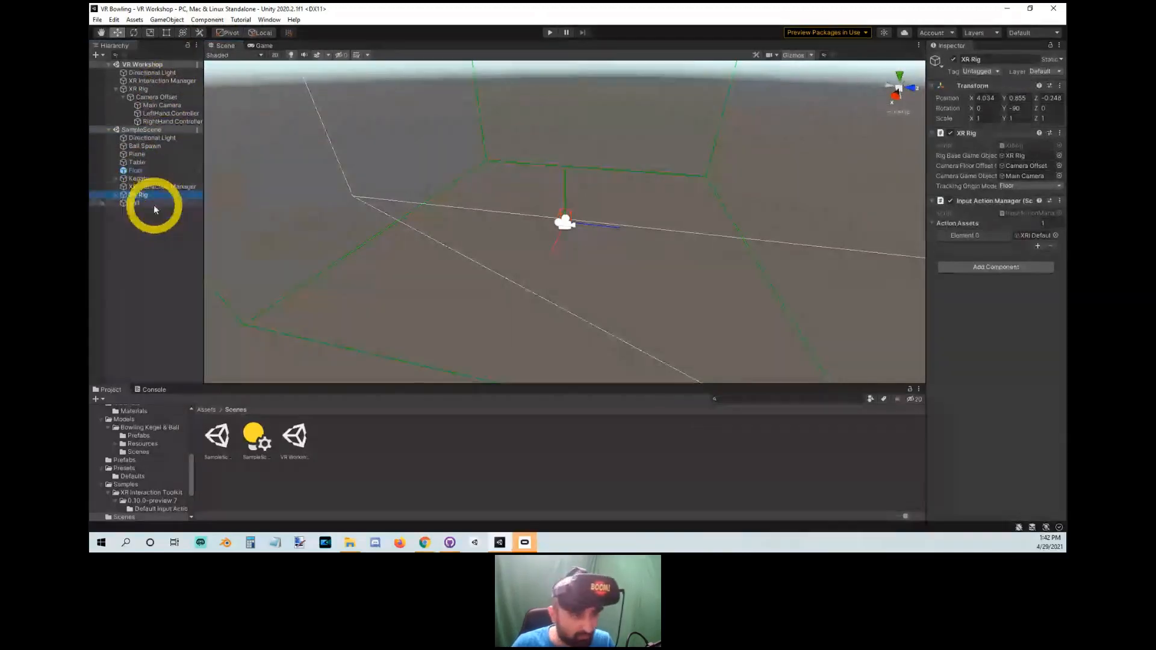
left_click(140, 89)
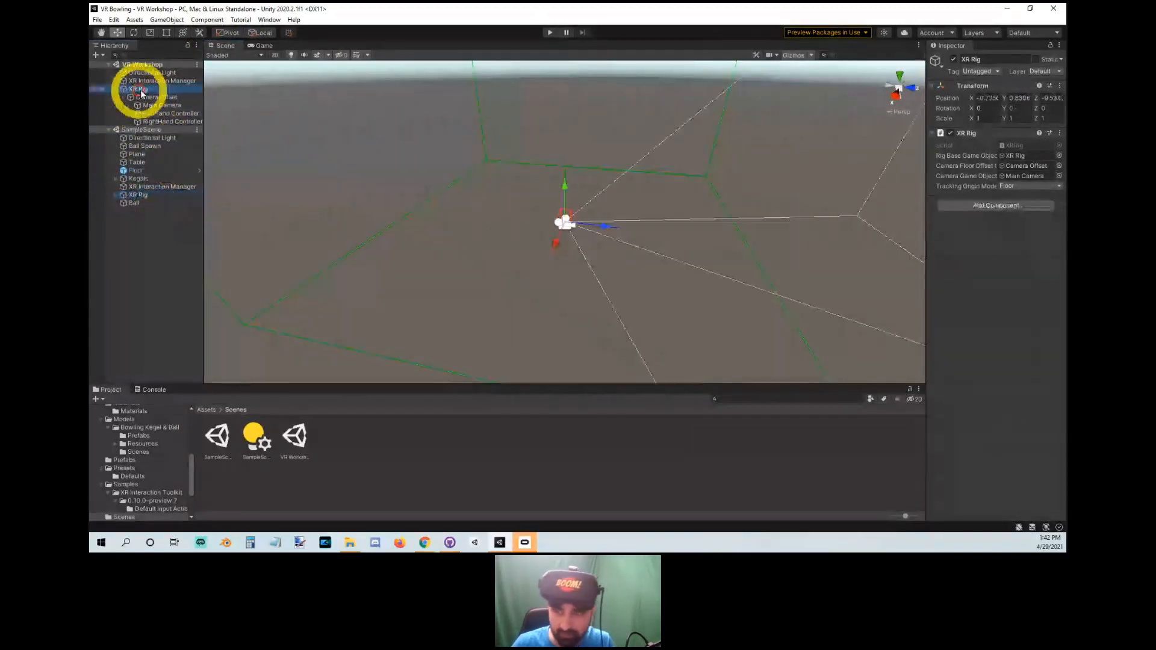
left_click(952, 207)
type("xr")
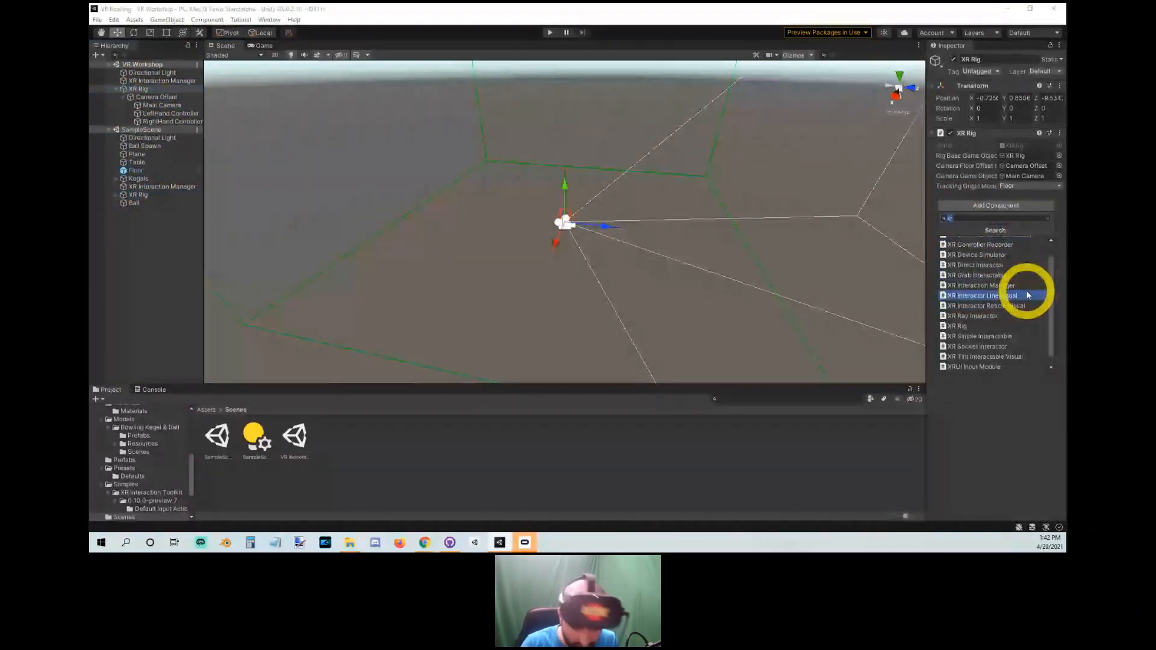
type(" inp")
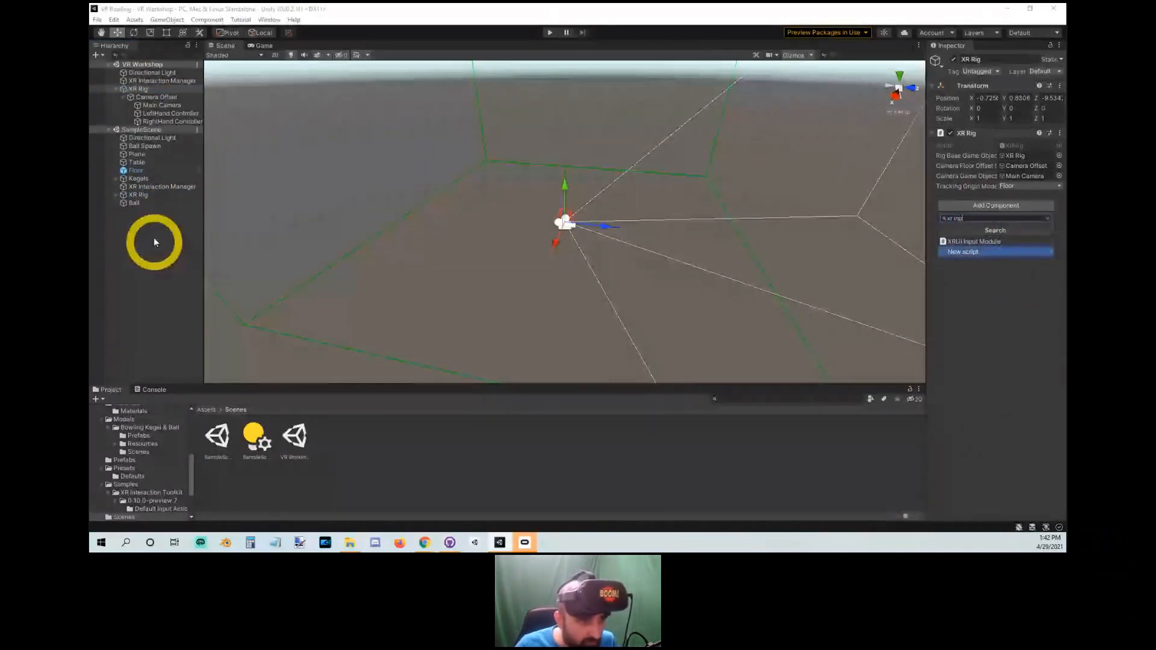
left_click(154, 187)
left_click(153, 196)
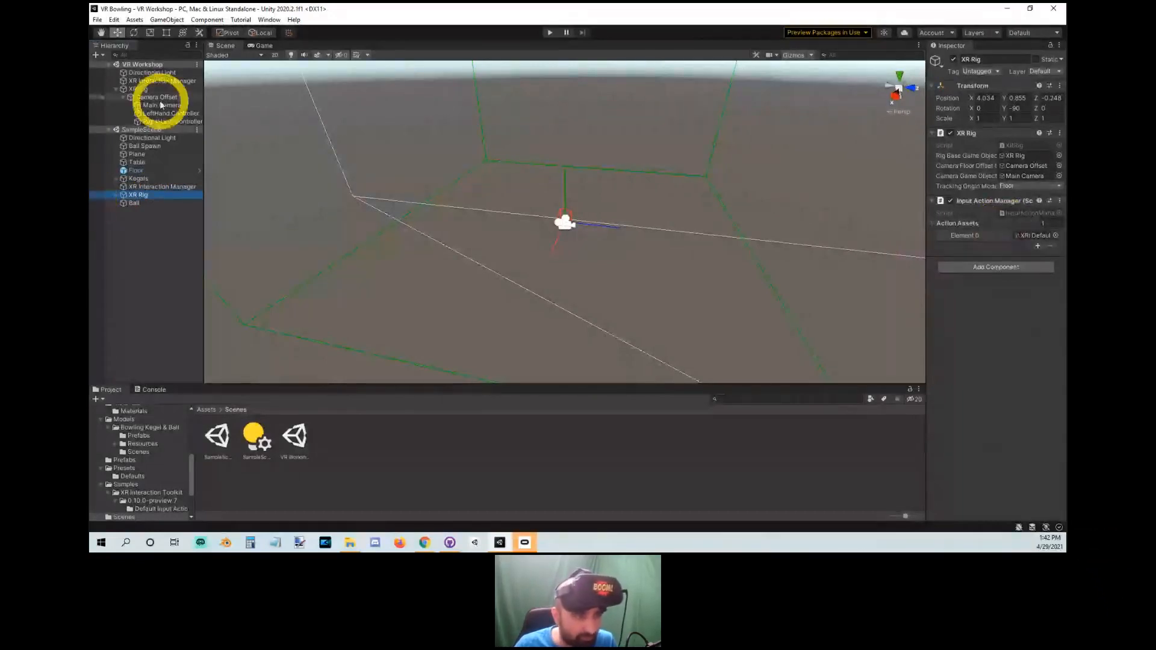
Add an Input Action Manager component to the XR Rig of the VR Workshop scene.
left_click(145, 89)
left_click(1021, 205)
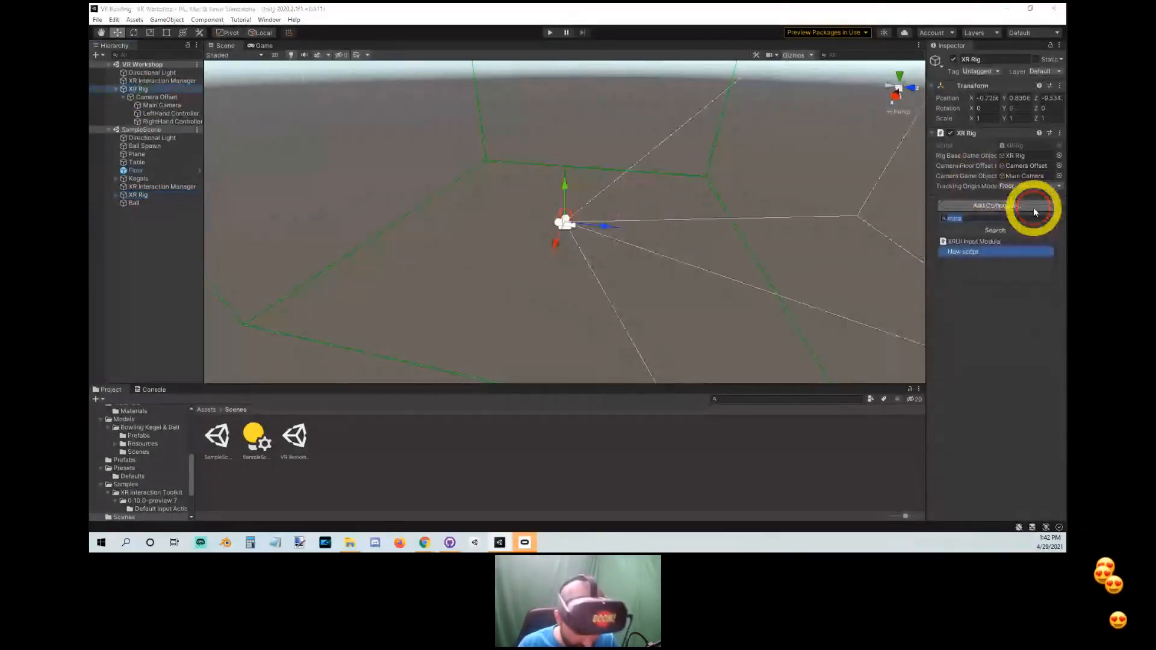
type("input")
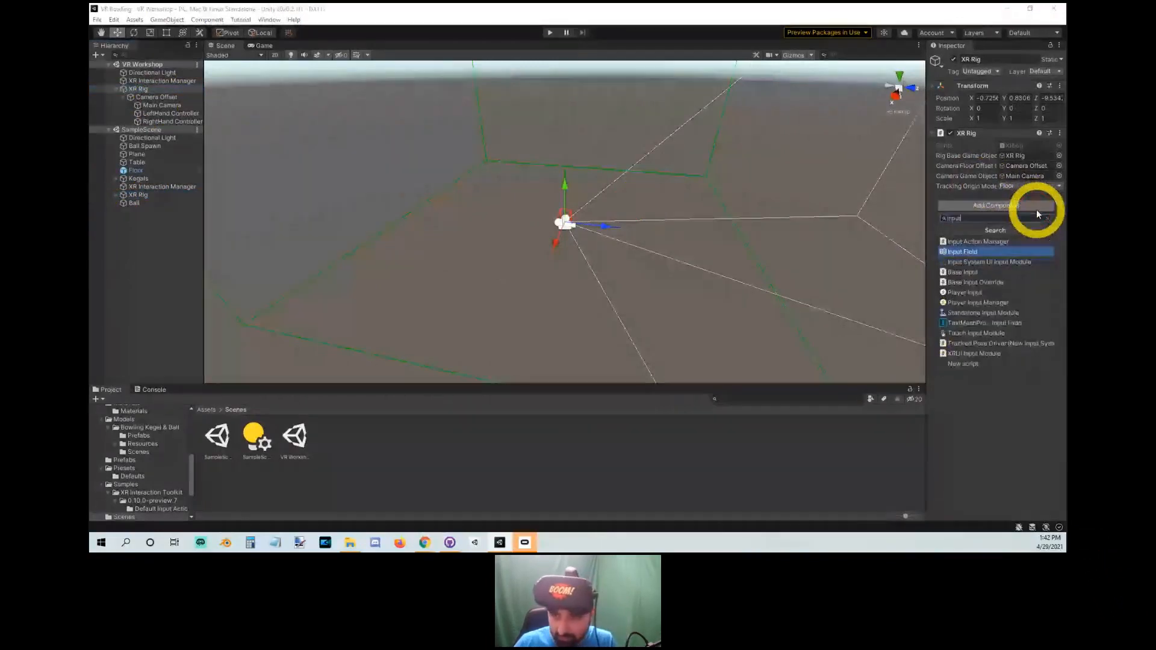
left_click(1001, 241)
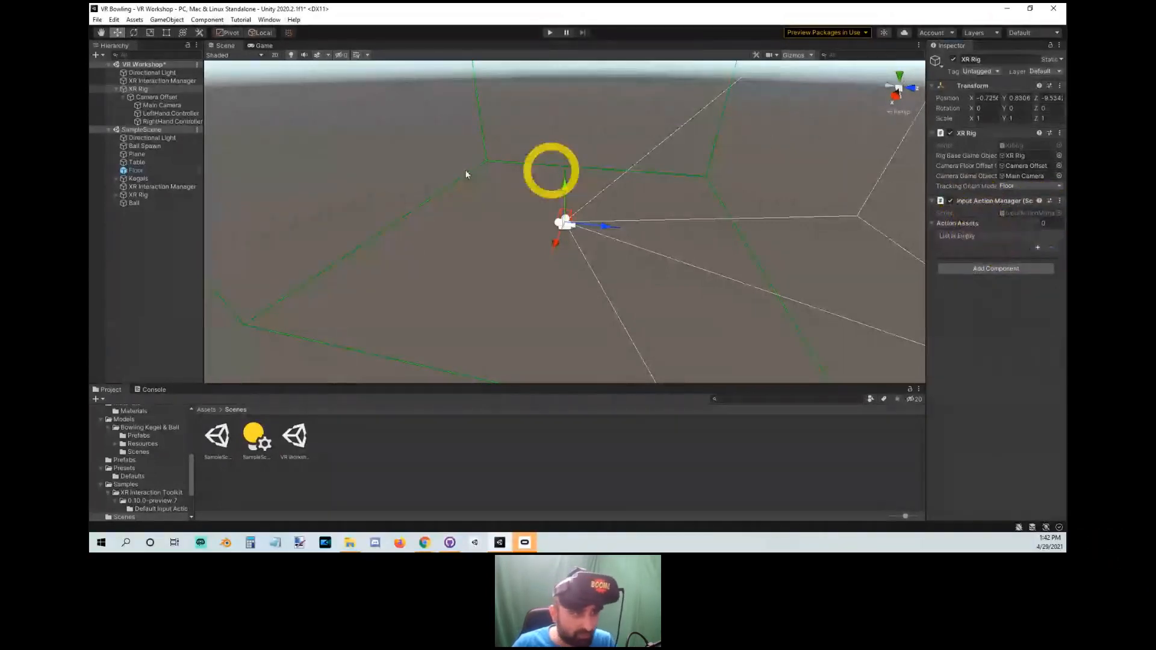
Add one Action Assets element to the XR Rig's Input Action Manager and assign XRI Default Input Actions to it.
left_click(150, 89)
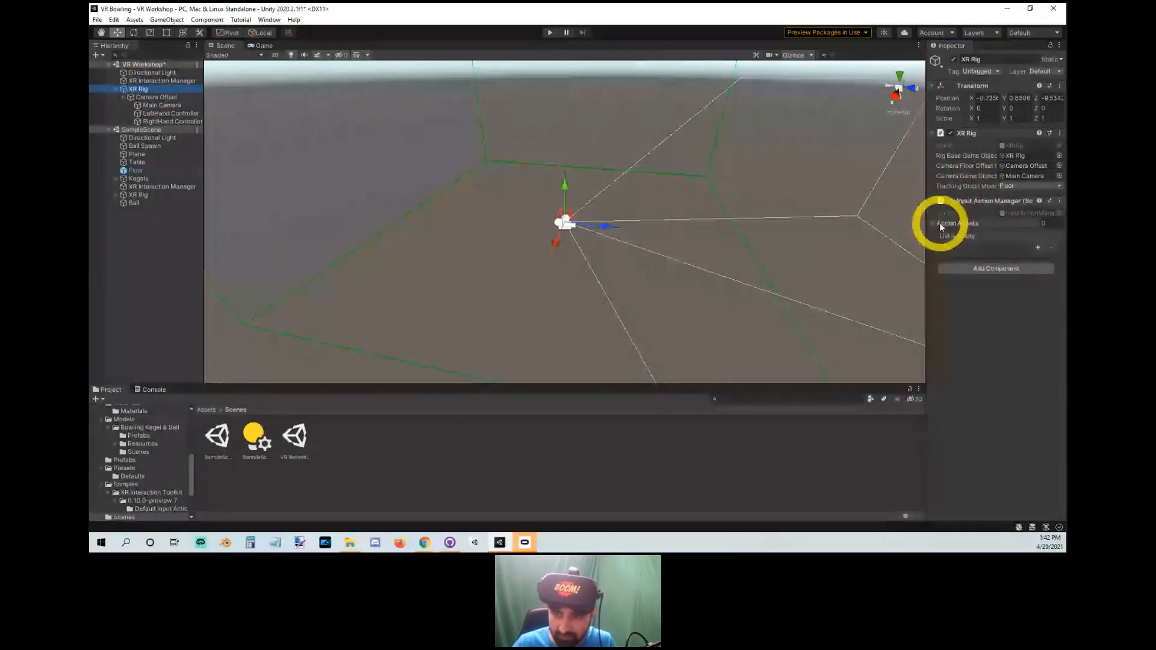
left_click(1038, 247)
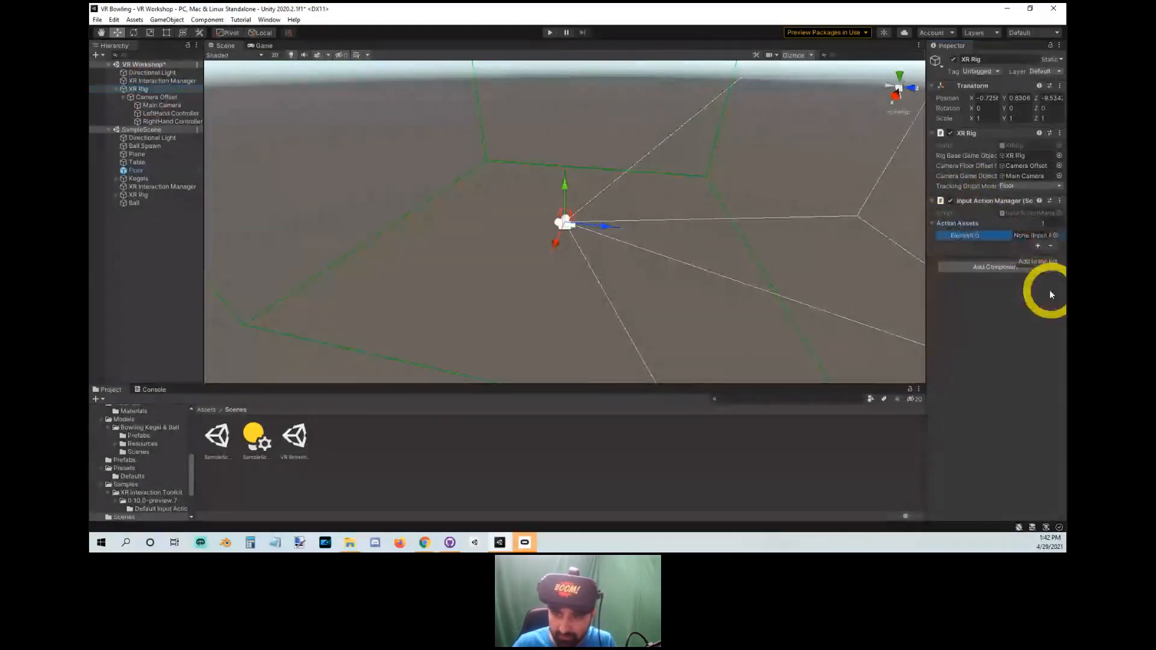
left_click(1057, 235)
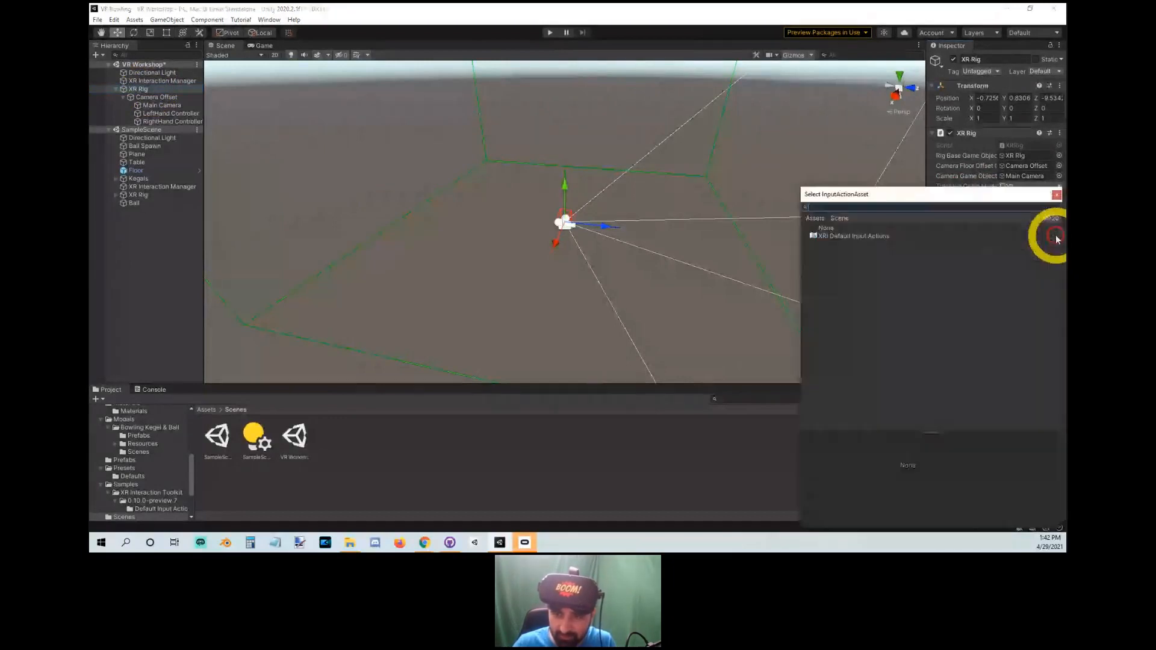
left_click(842, 237)
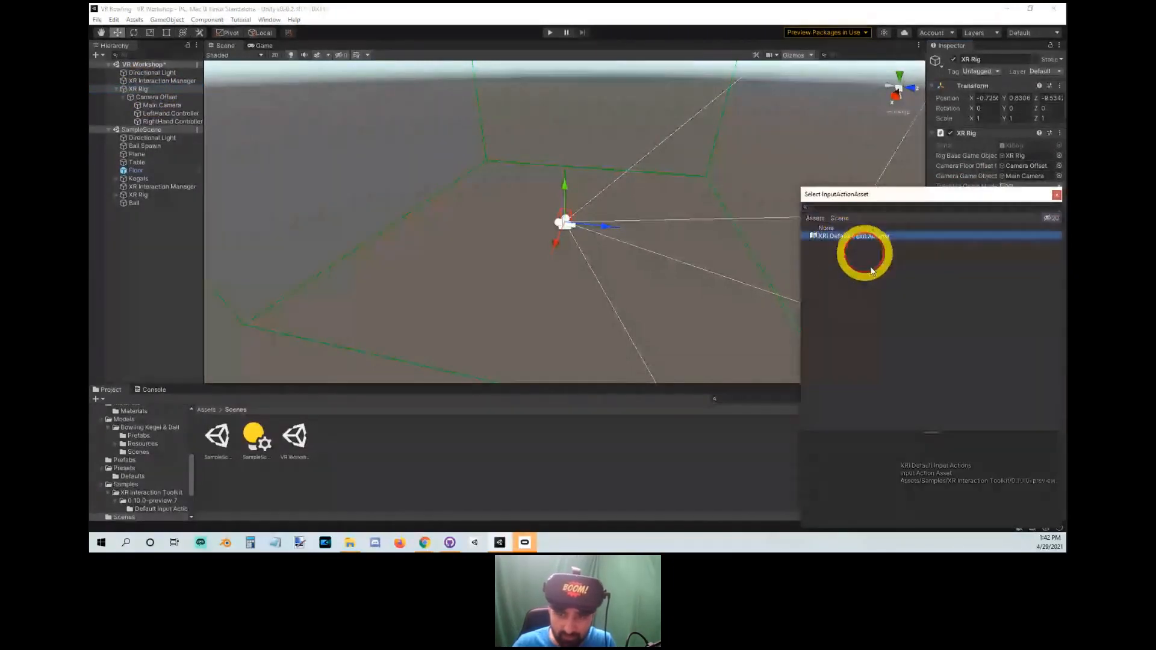
double_click(871, 235)
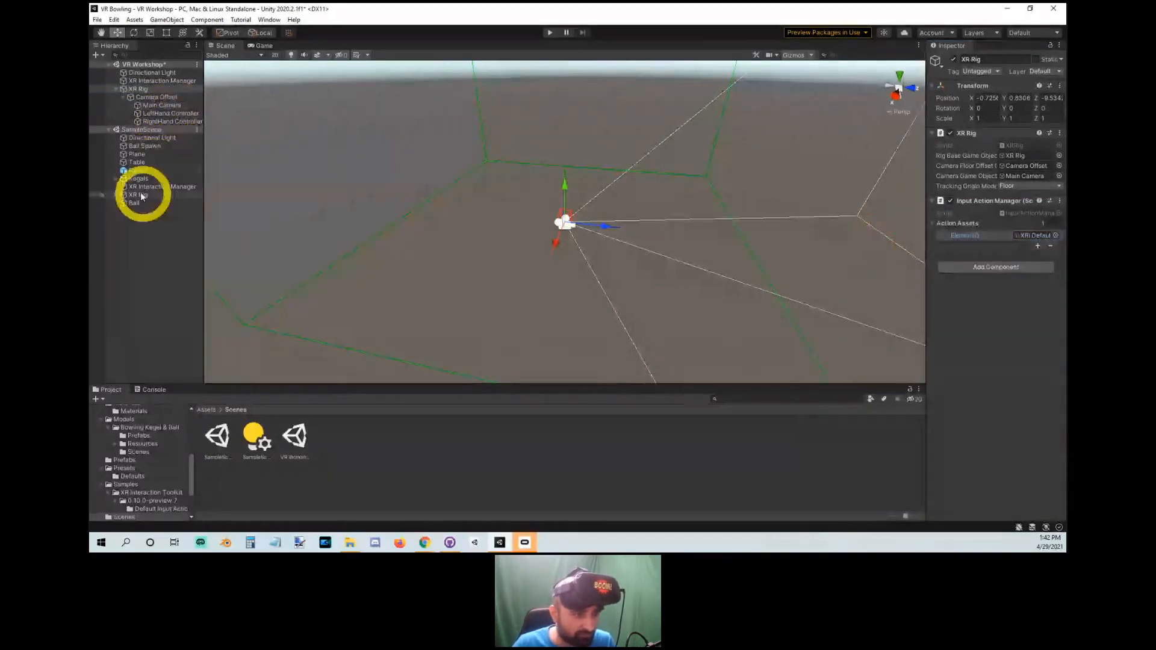
Compare the XR Controller settings of VR Workshop's LeftHand Controller with the components of SampleScene's LeftHand Controller.
left_click(159, 114)
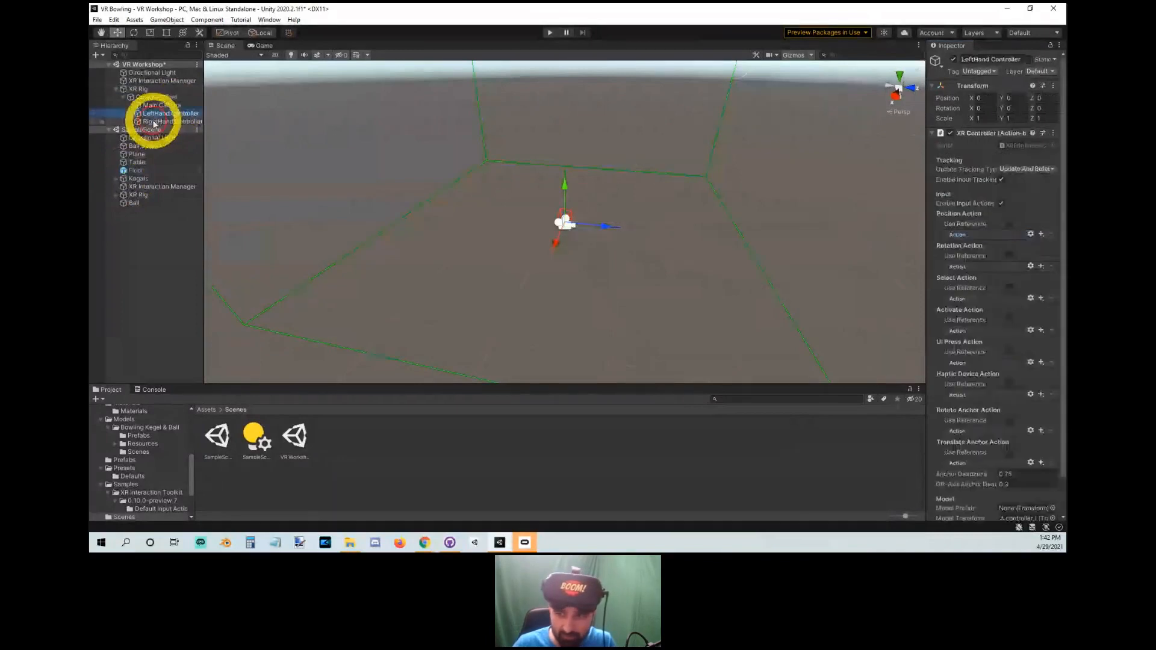
scroll(1014, 134, "down", 2)
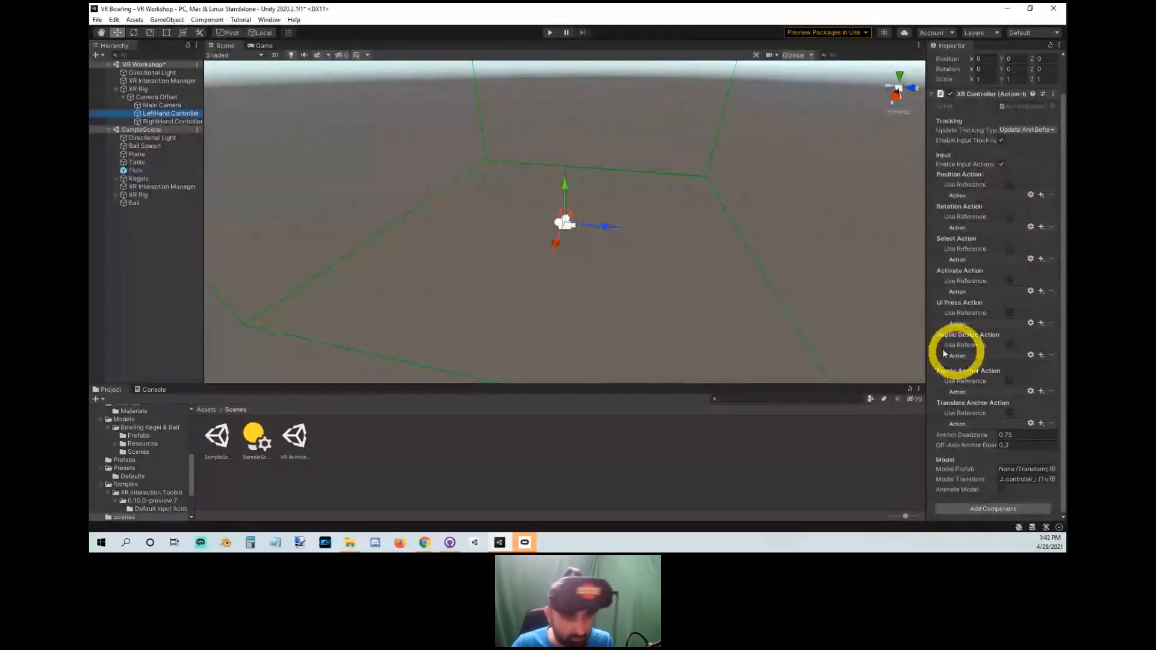
left_click(138, 195)
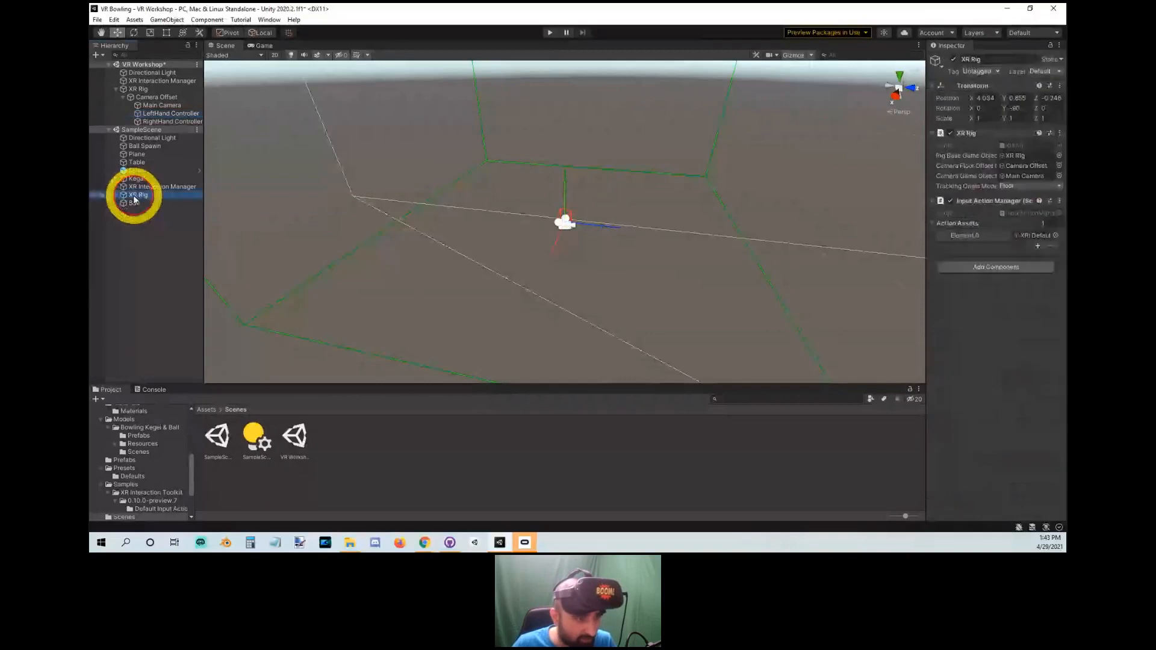
left_click(135, 203)
key("f")
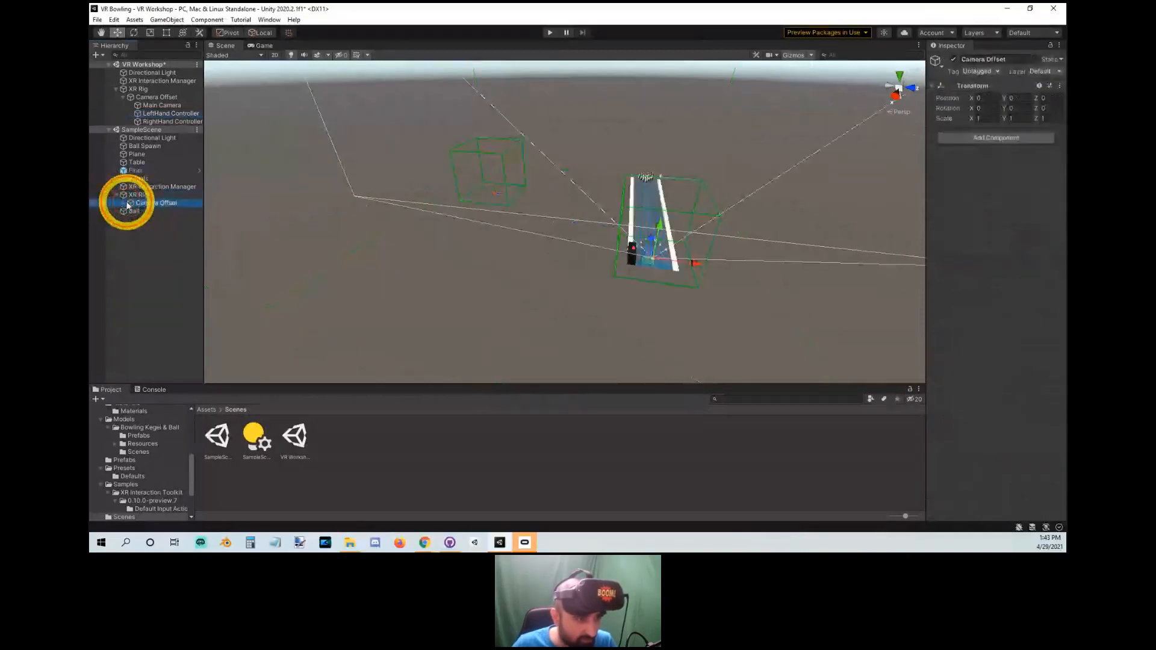
left_click(124, 208)
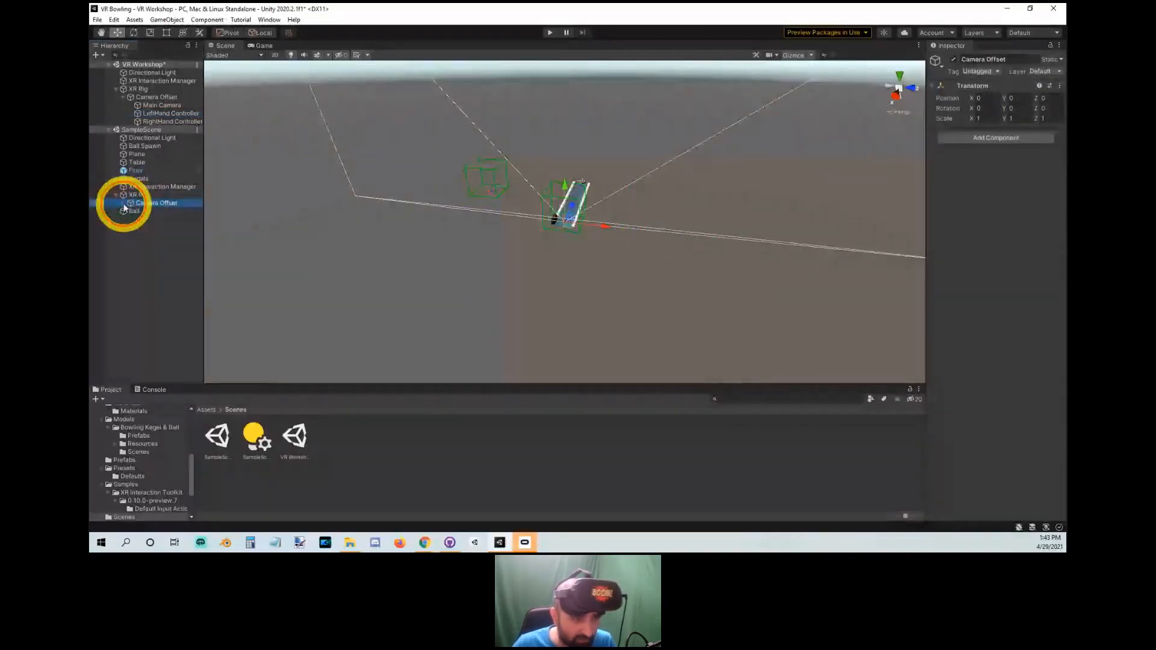
left_click(166, 219)
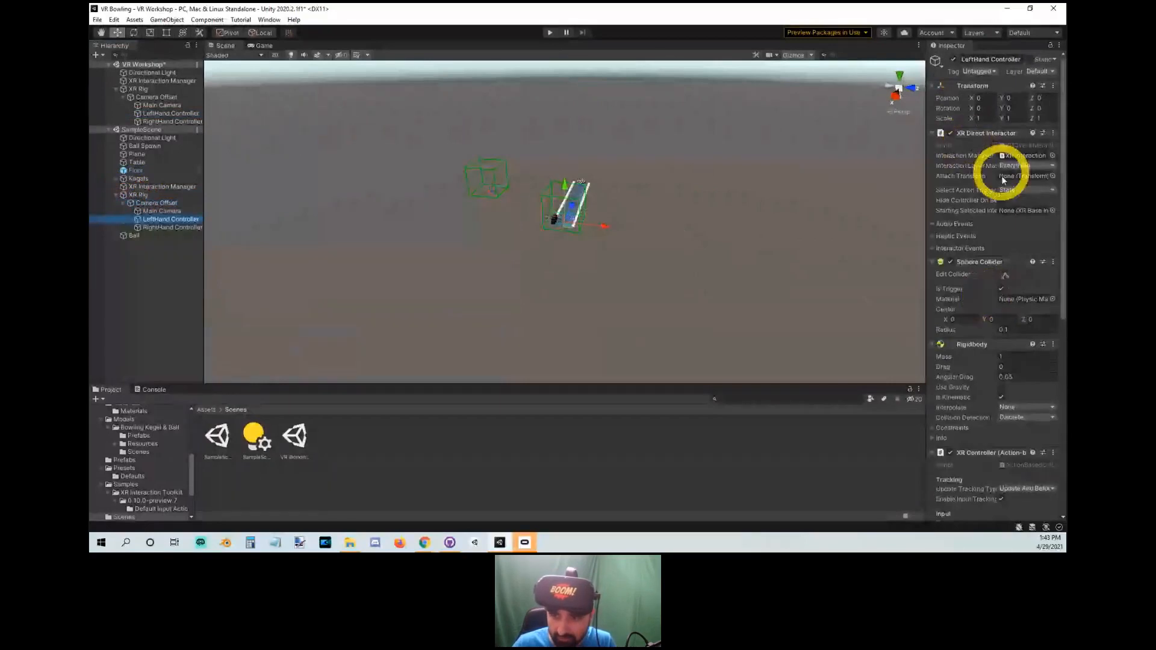
scroll(1019, 251, "down", 5)
scroll(1017, 247, "down", 4)
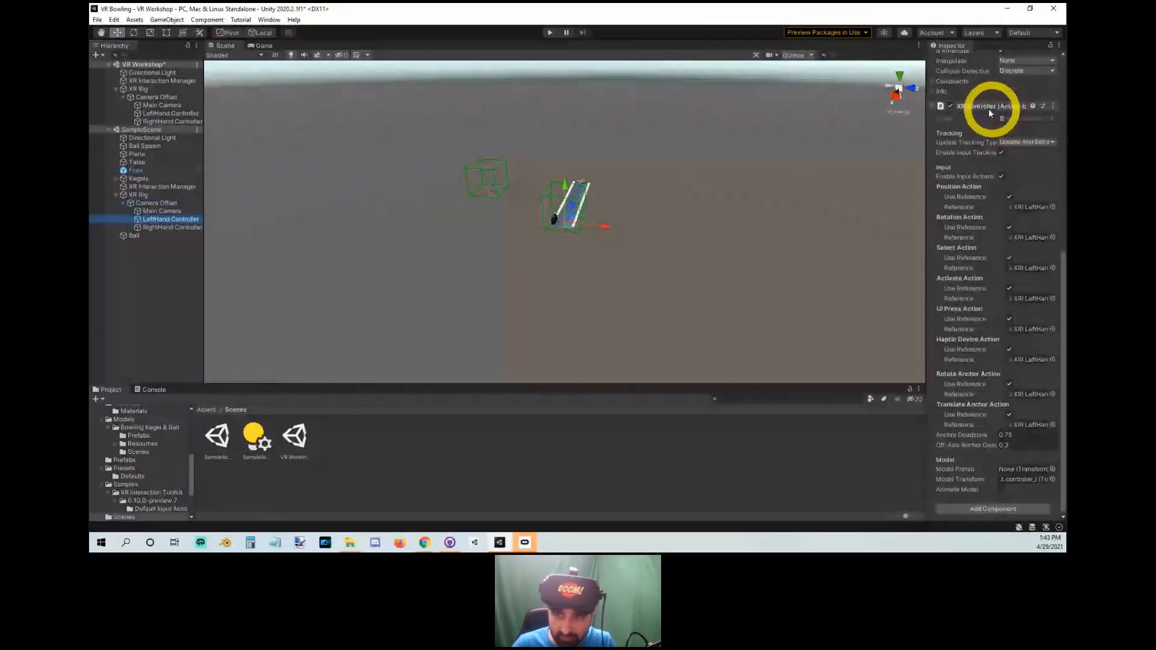
left_click(990, 112)
left_click(969, 452)
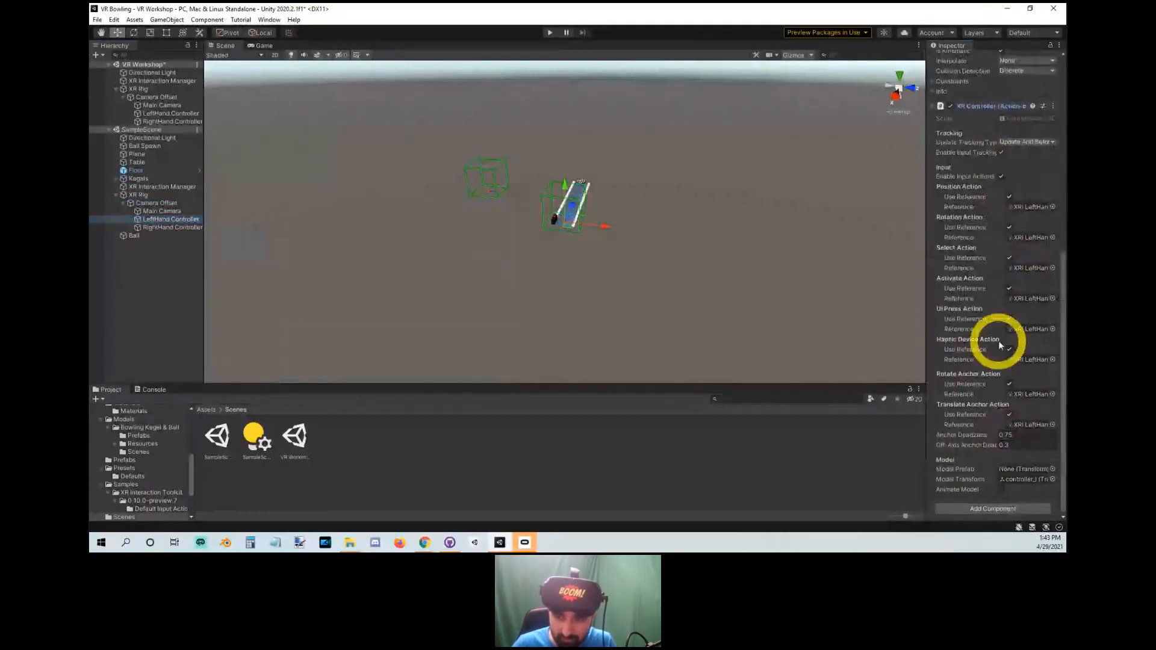
scroll(1005, 337, "up", 3)
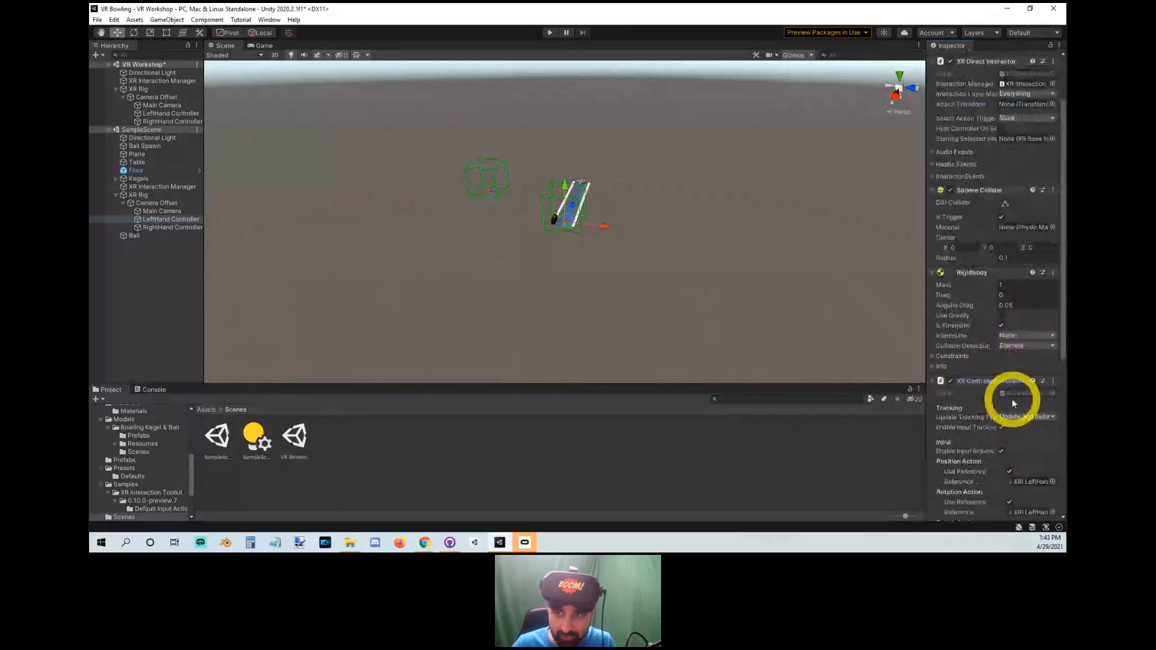
scroll(1015, 402, "up", 4)
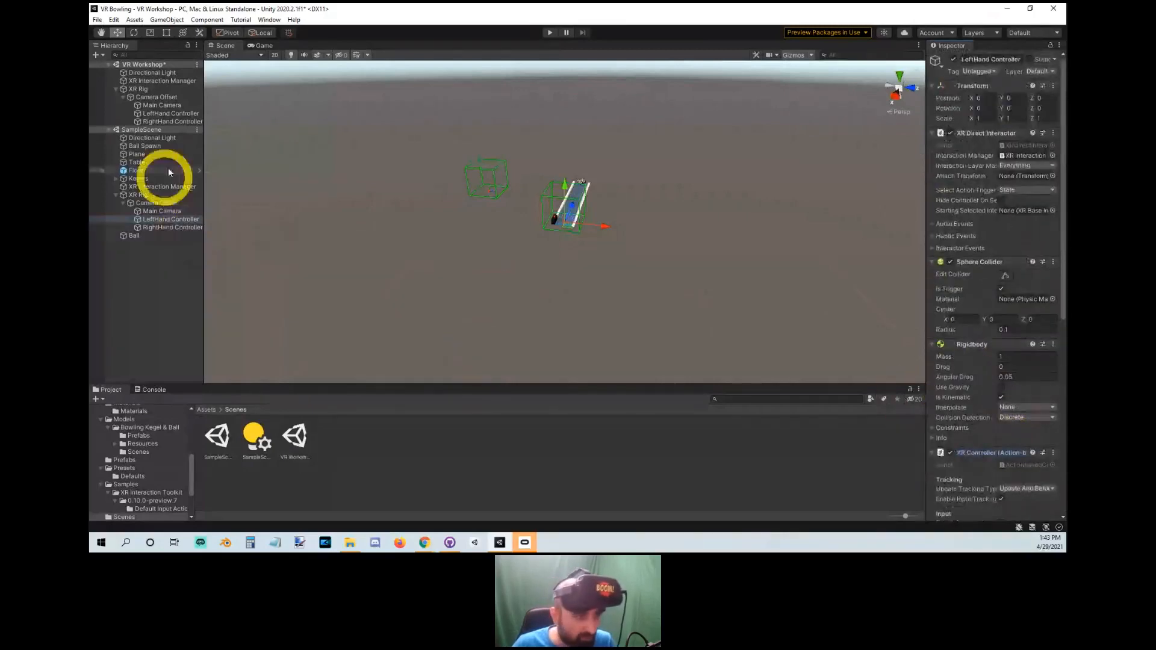
Remove the XR Controller (Action-based) component from both the LeftHand and RightHand Controller of the VR Workshop scene.
left_click(159, 121)
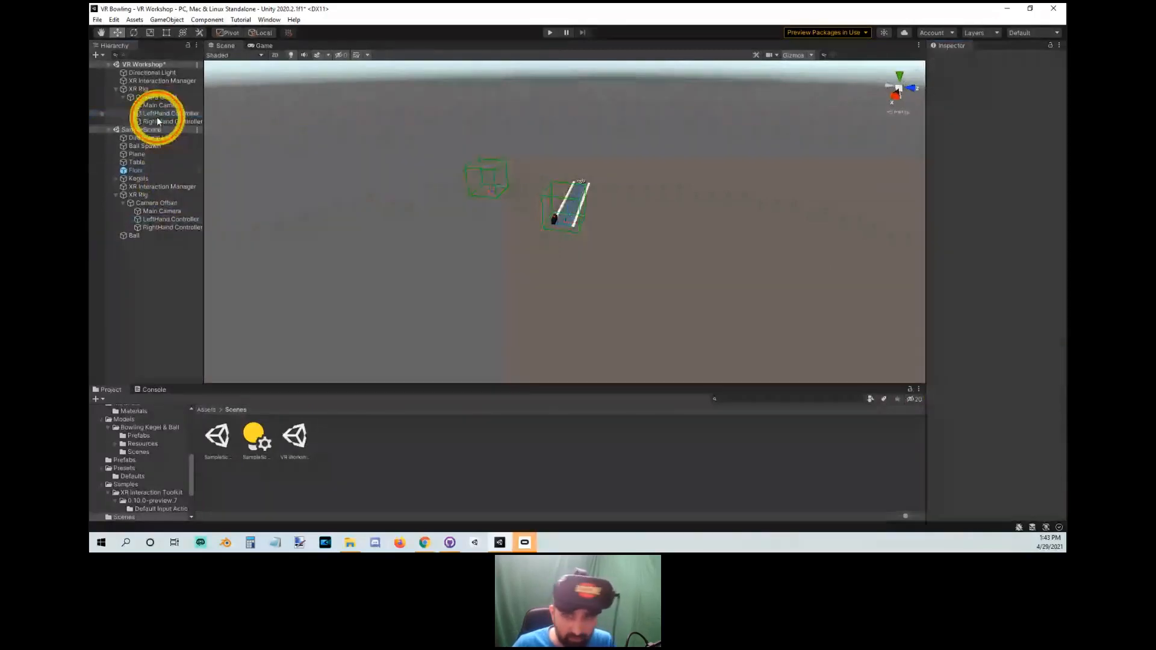
left_click(158, 121, "shift")
scroll(1005, 133, "down", 2)
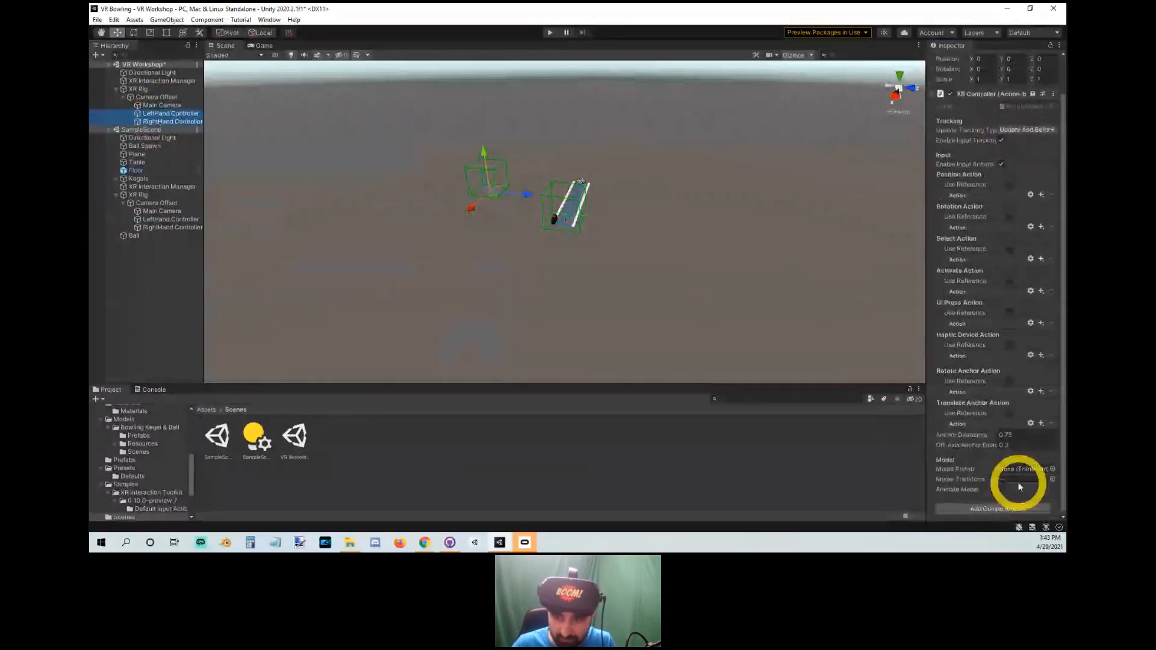
right_click(1005, 96)
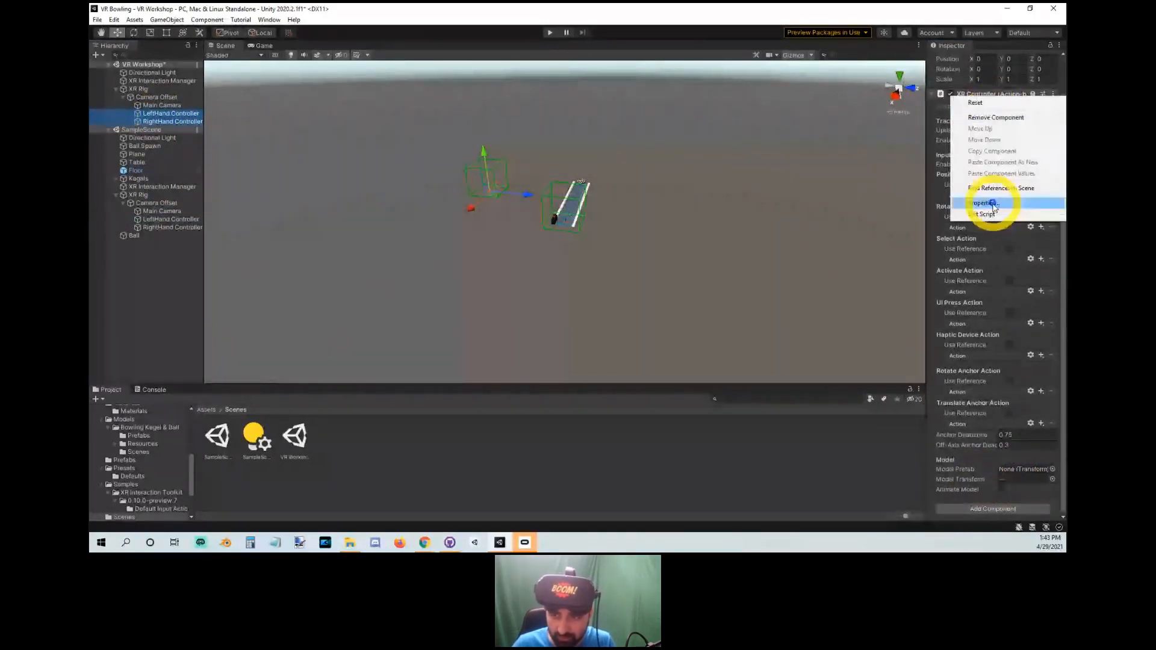
left_click(995, 118)
left_click(987, 140)
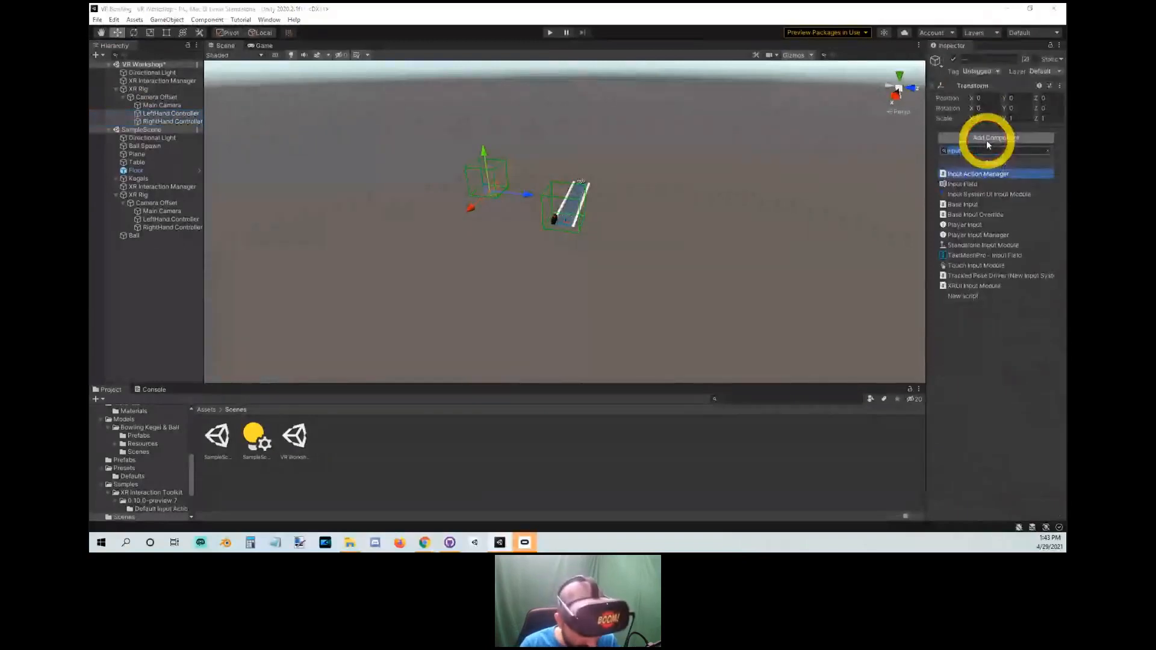
type("xr con")
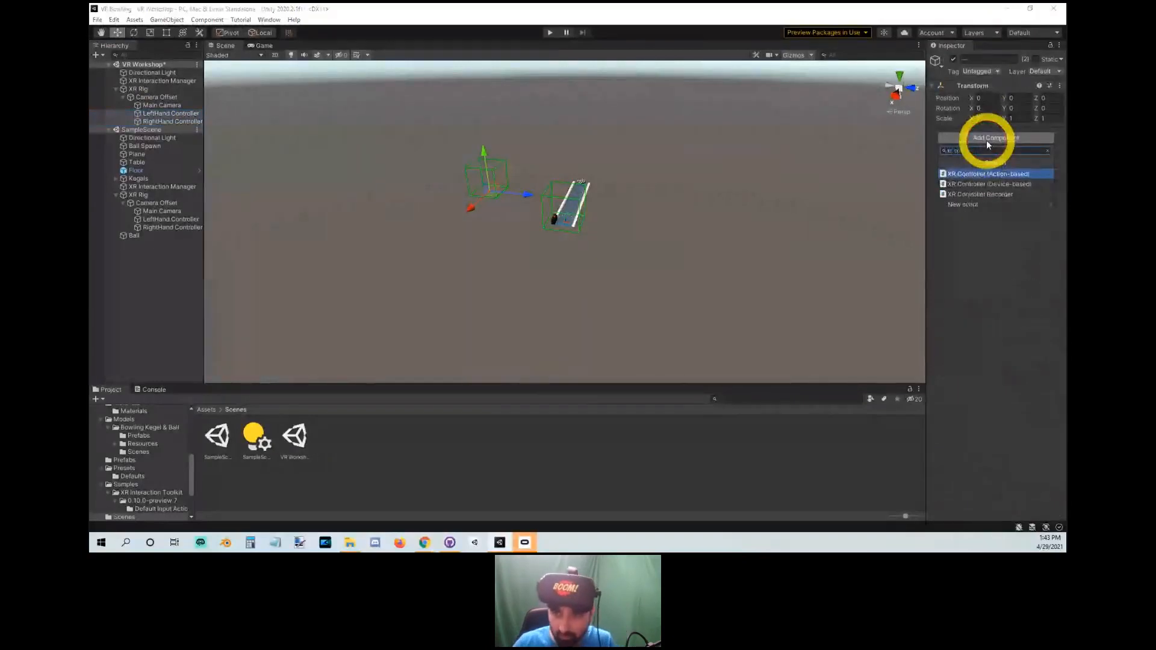
left_click(1019, 176)
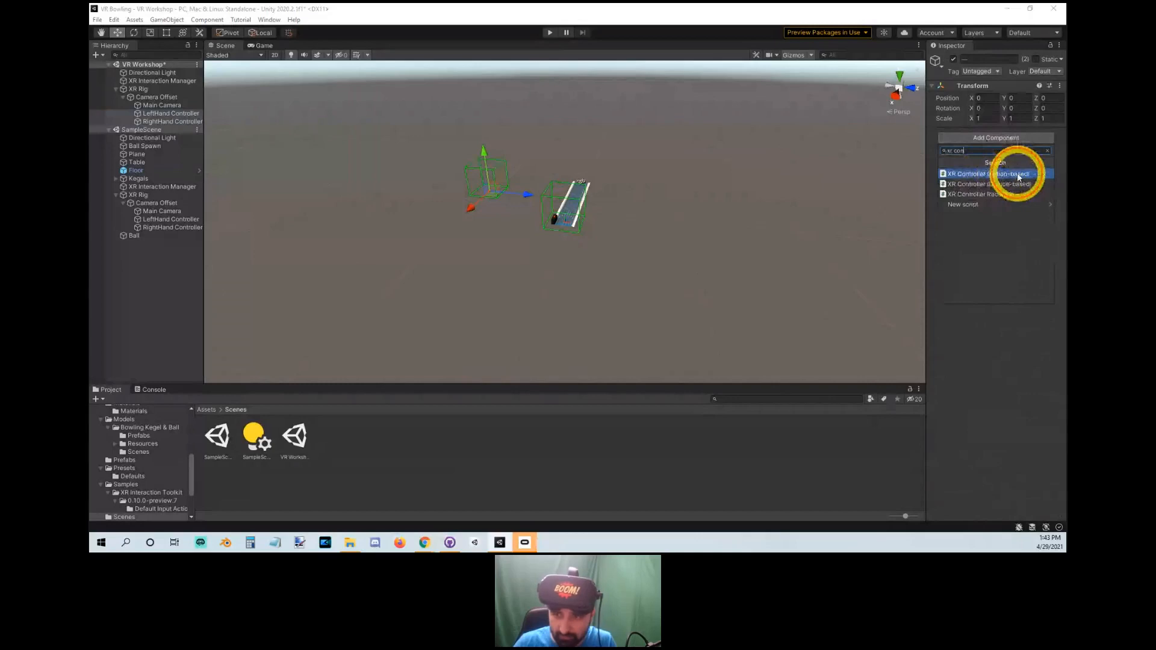
left_click(1018, 175)
right_click(1011, 142)
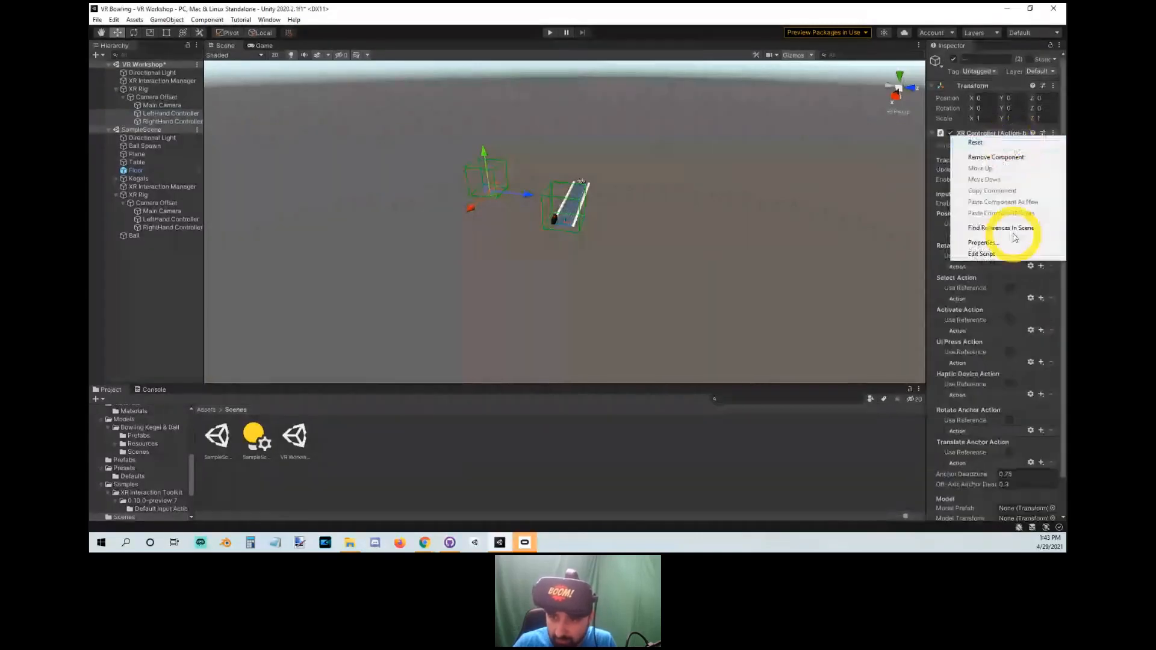
left_click(1017, 157)
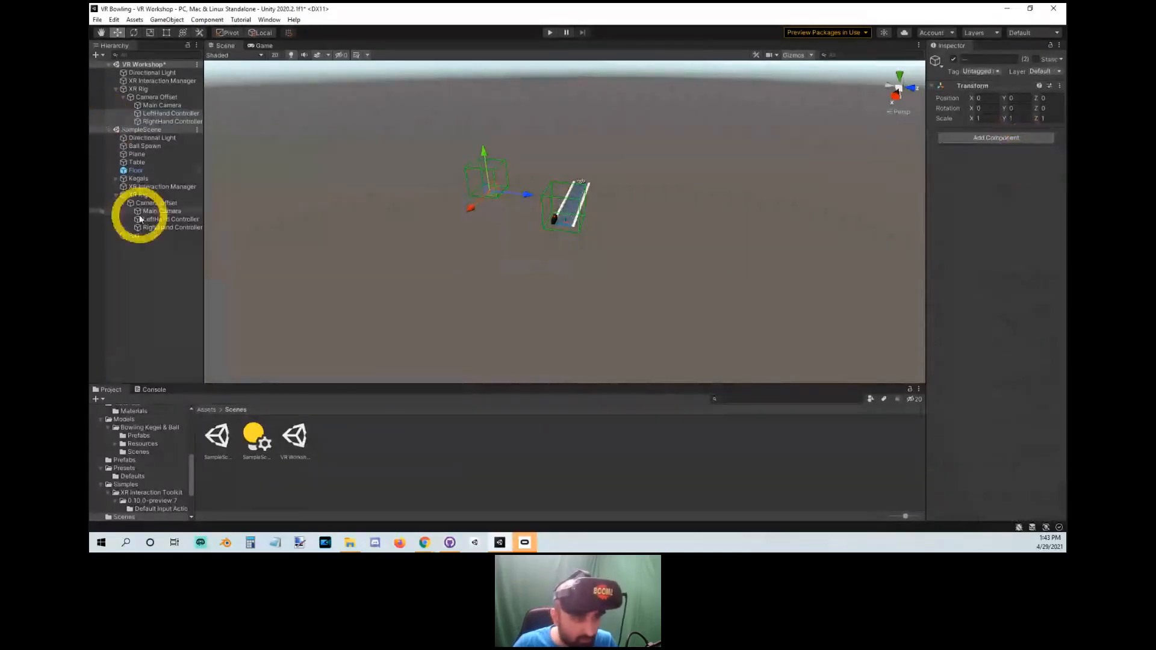
Check SampleScene's LeftHand Controller for reference and add an XR Controller (Action-based) component to both VR Workshop hand controllers.
left_click(139, 219)
scroll(991, 254, "down", 3)
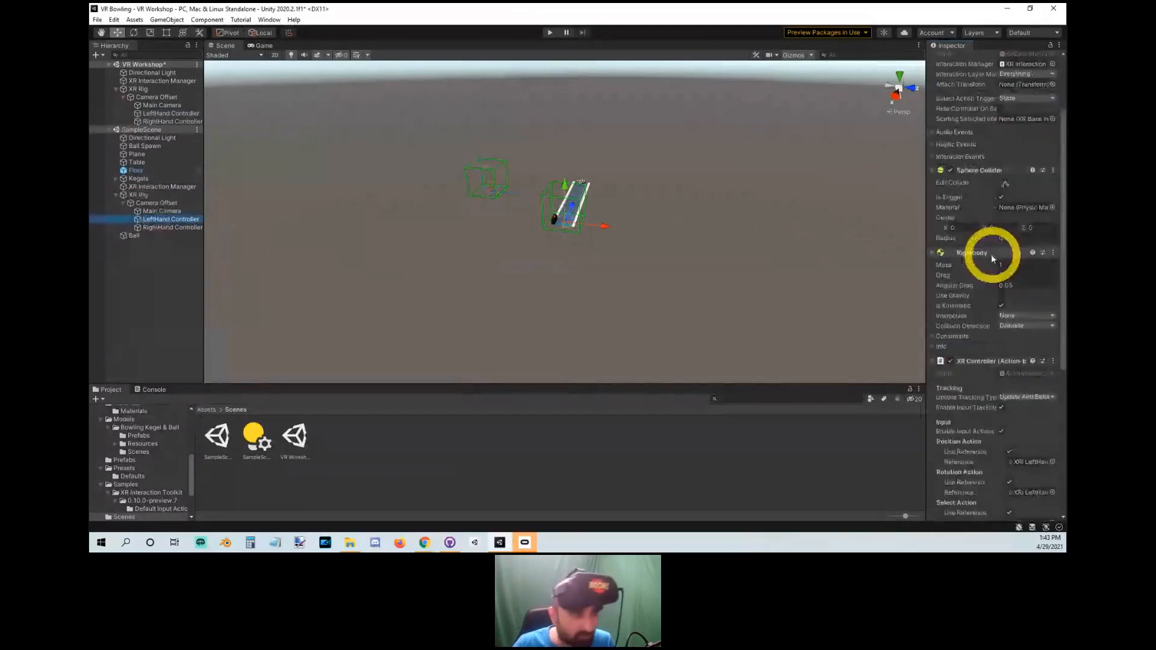
left_click(171, 113)
left_click(171, 121, "shift")
left_click(983, 139)
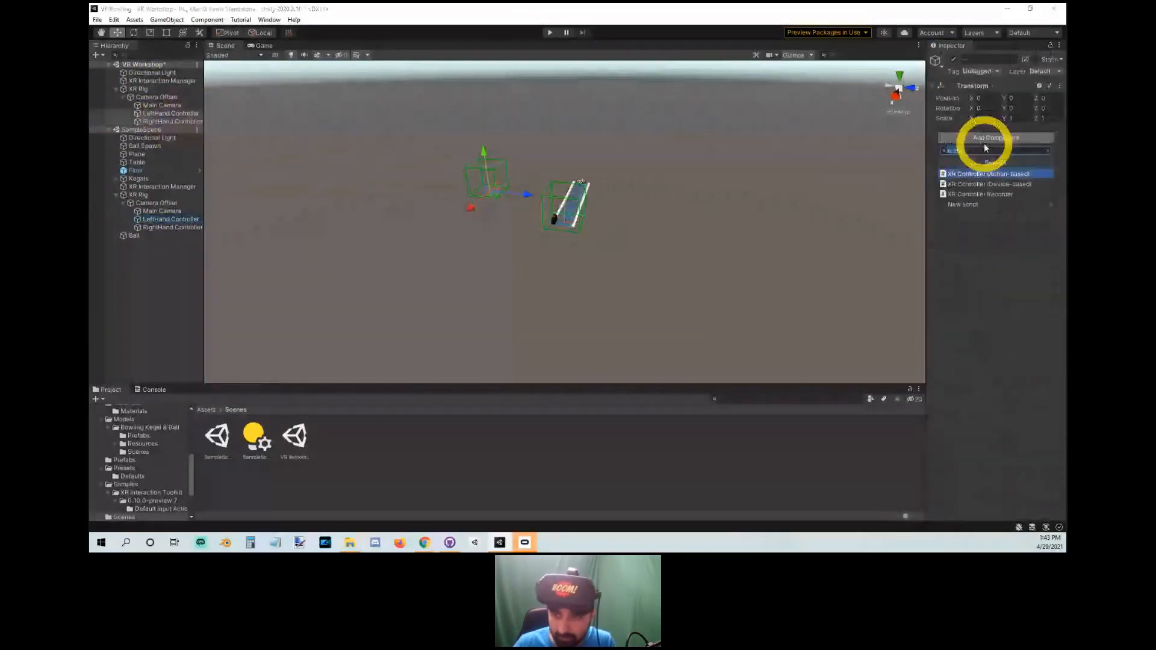
left_click(1037, 178)
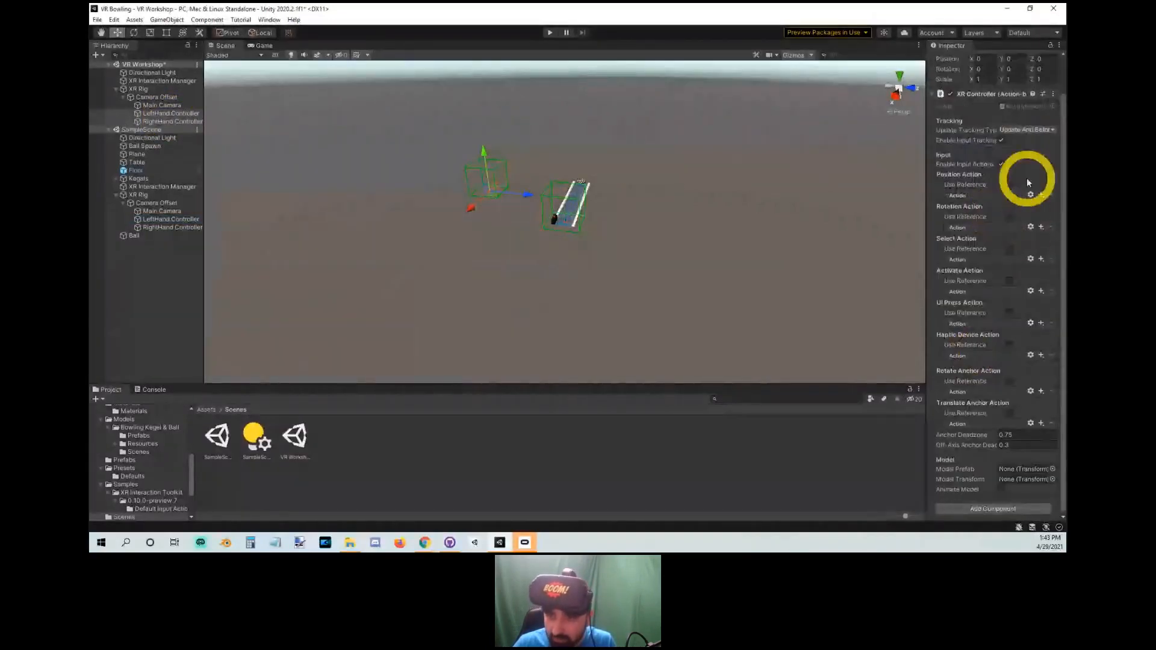
Undo adding the XR Controller component to both VR Workshop hand controllers and check the Input Manager page of the project settings.
key("ctrl+z")
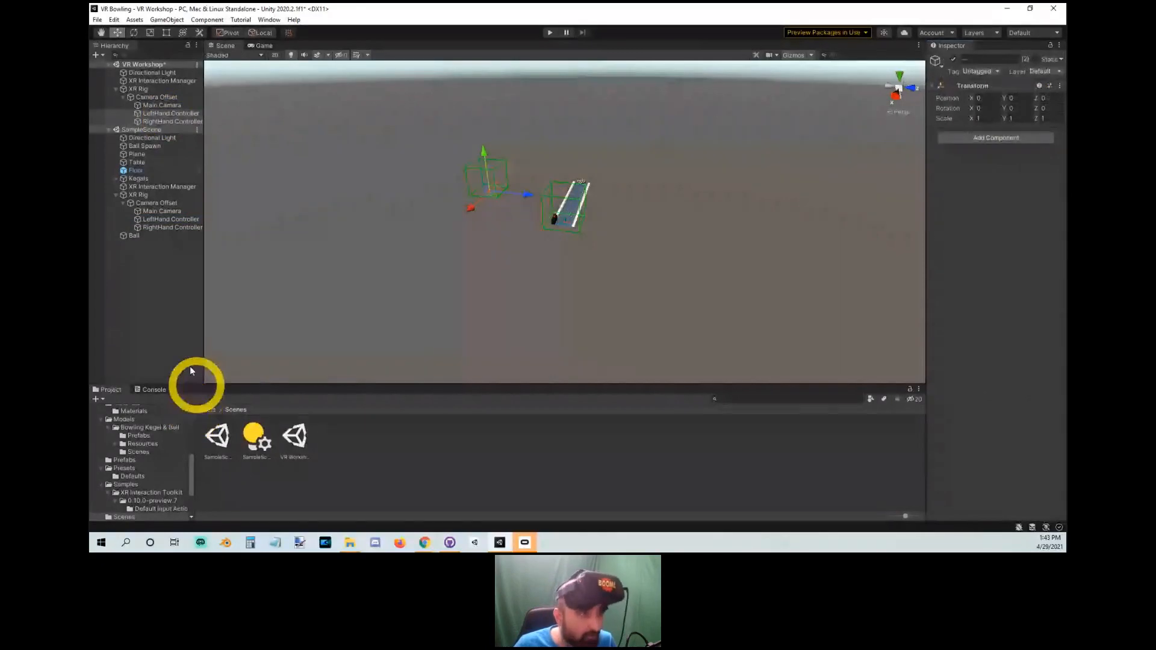
left_click(114, 20)
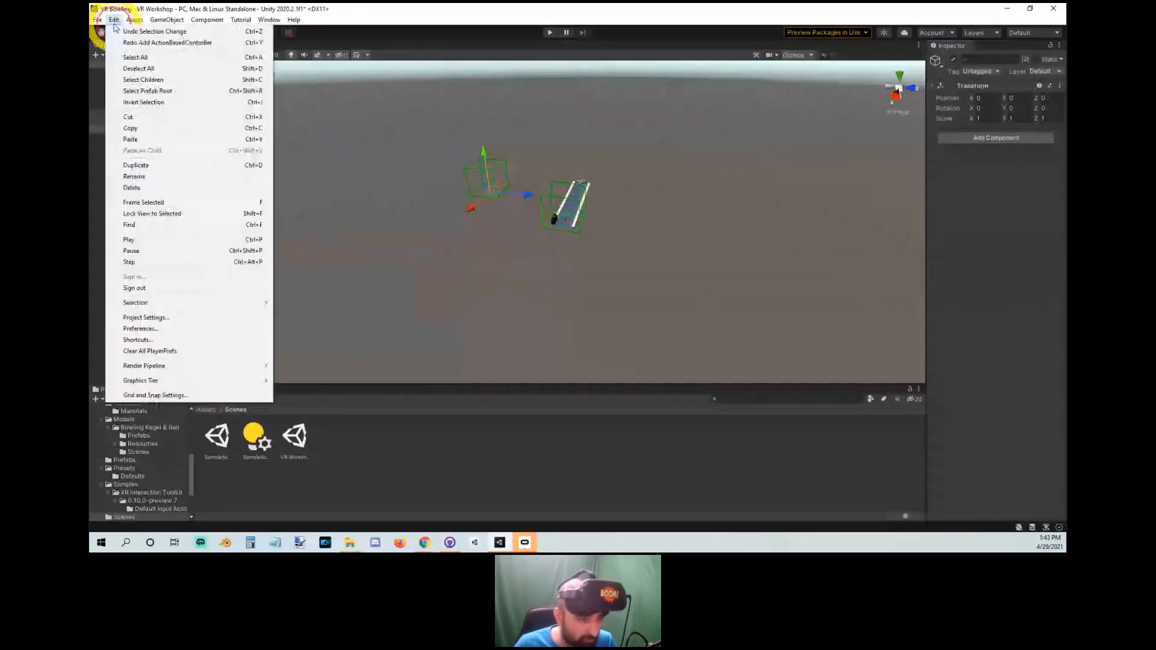
left_click(201, 320)
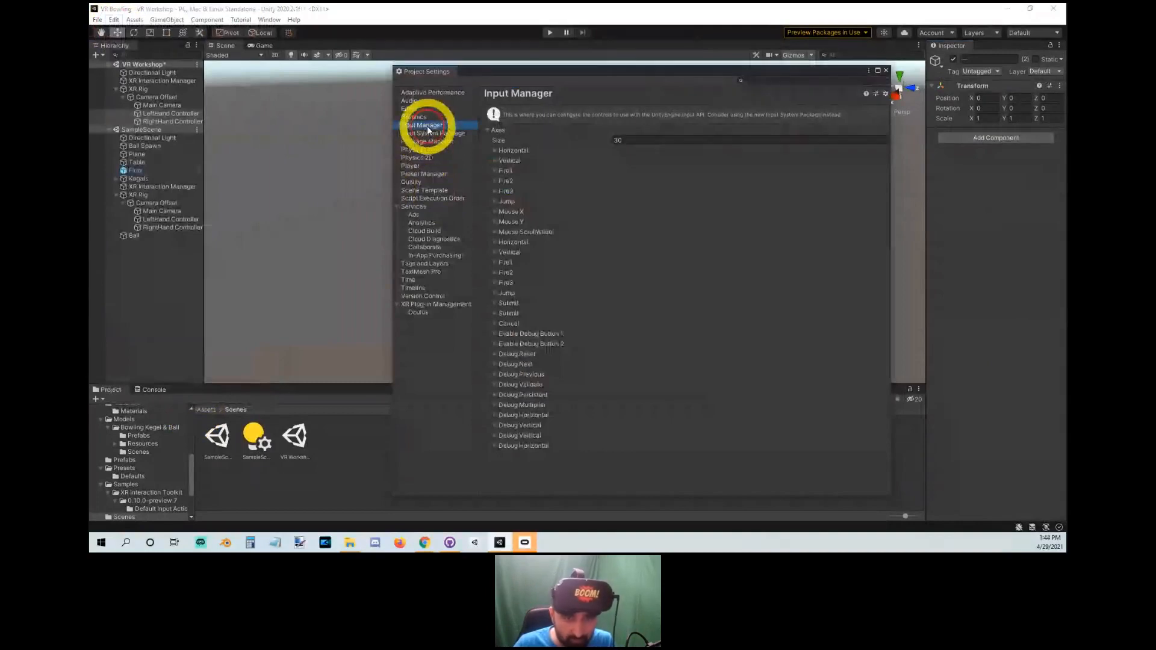
left_click(885, 71)
Check the VR Workshop Main Camera's components and add an XR Controller (Action-based) component to both VR Workshop hand controllers.
left_click(169, 106)
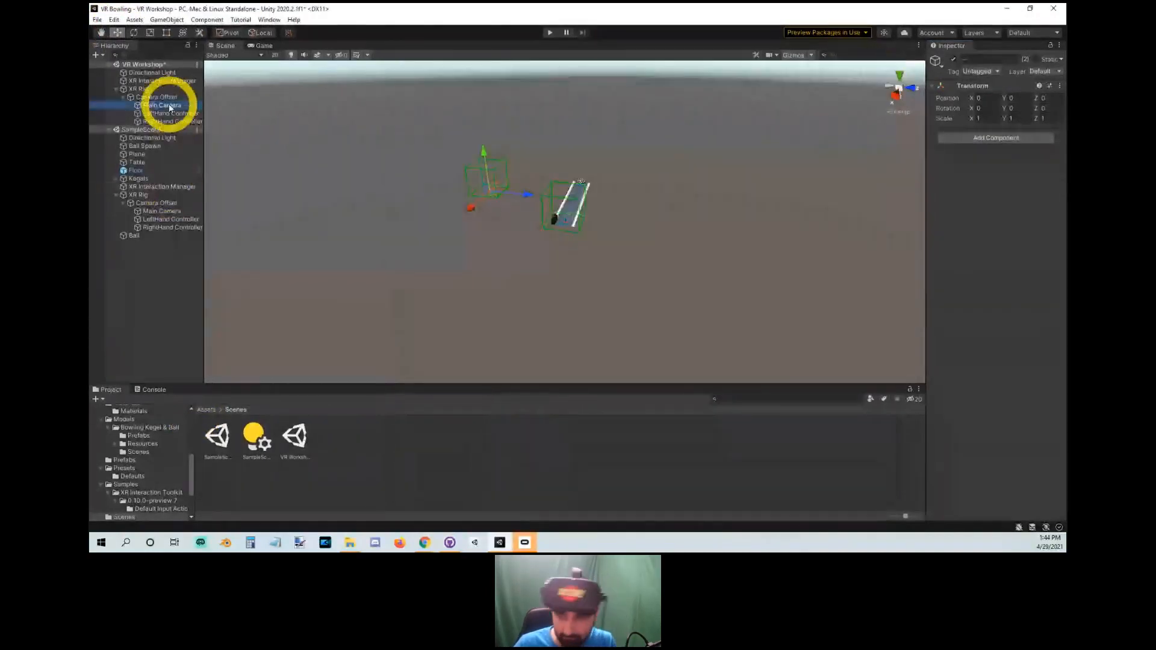
scroll(983, 197, "down", 3)
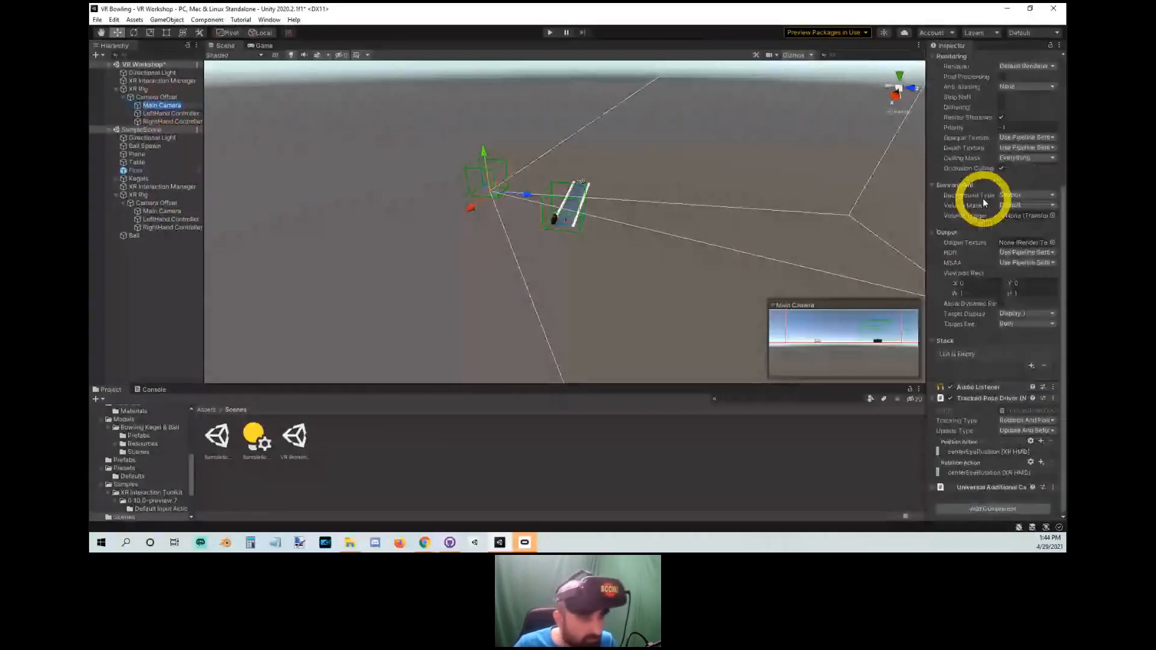
left_click(180, 122)
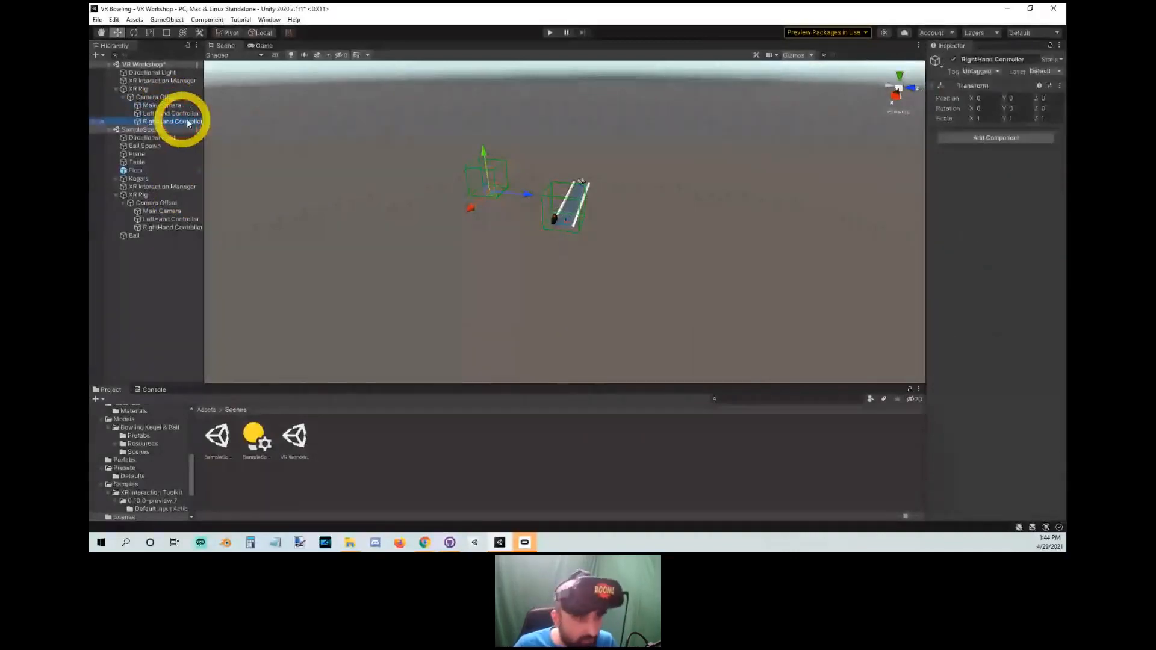
left_click(168, 113, "ctrl")
left_click(999, 138)
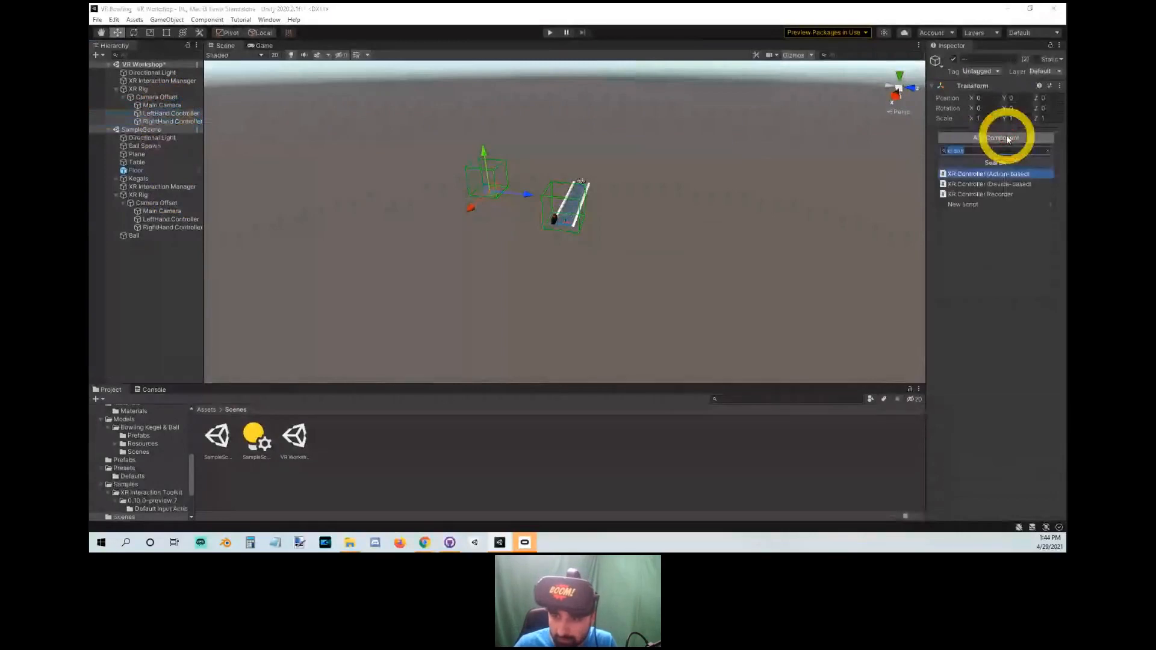
left_click(1002, 174)
Check SampleScene's LeftHand Controller for reference and add an XR Direct Interactor component to both VR Workshop hand controllers.
left_click(169, 219)
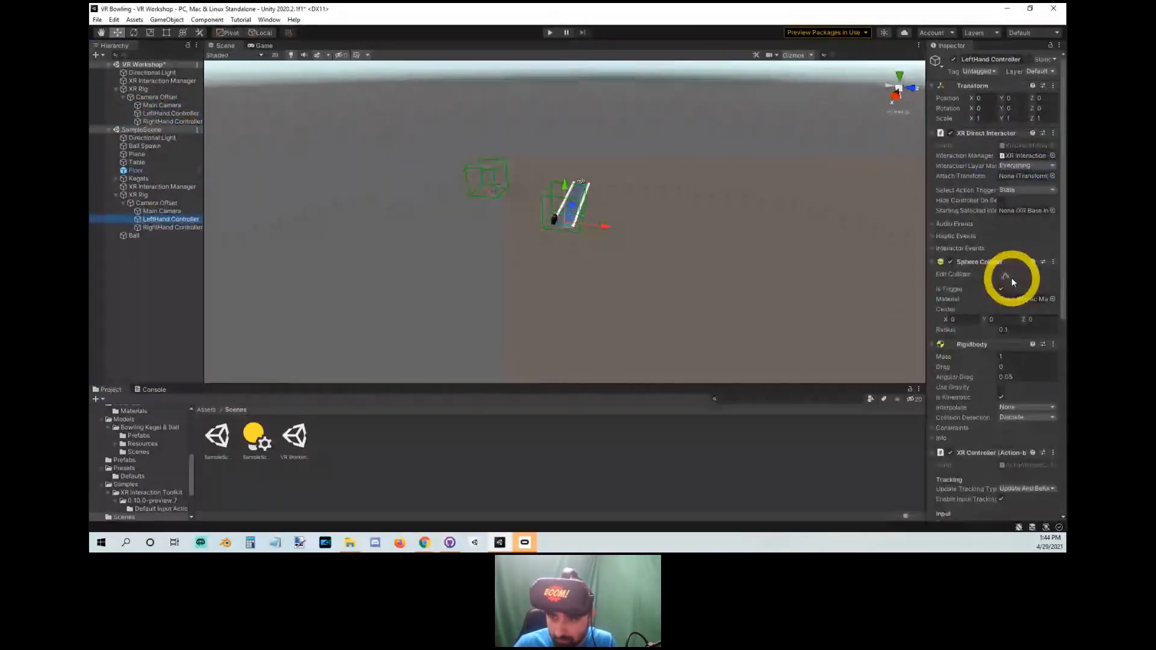
left_click(170, 114)
left_click(173, 121, "ctrl")
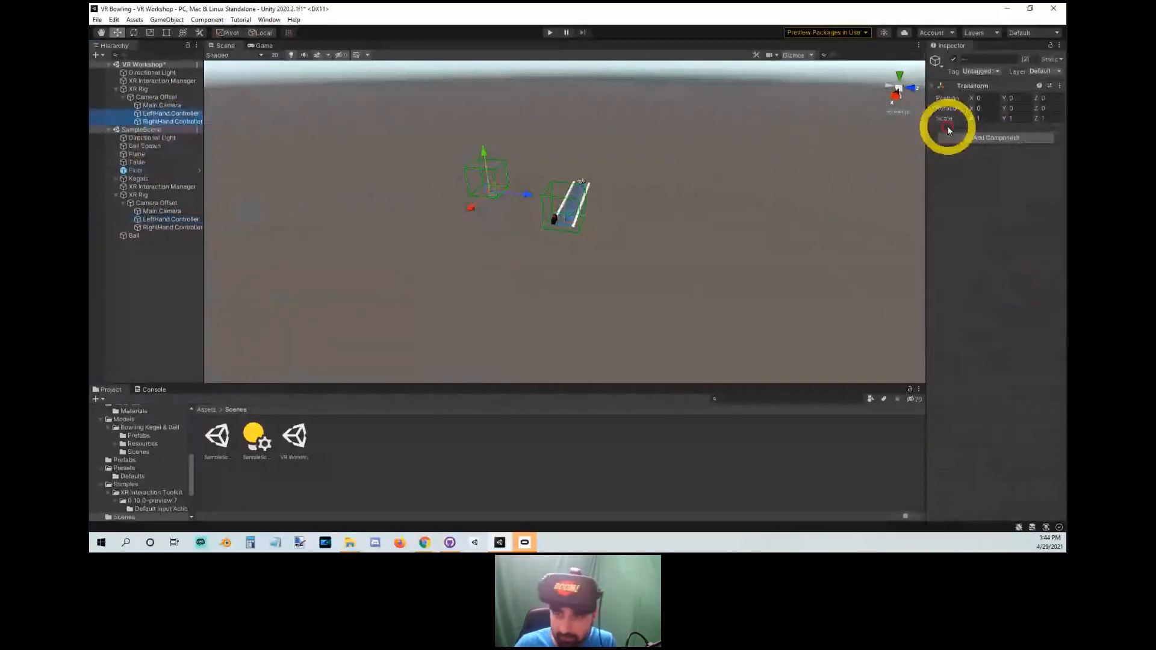
left_click(970, 137)
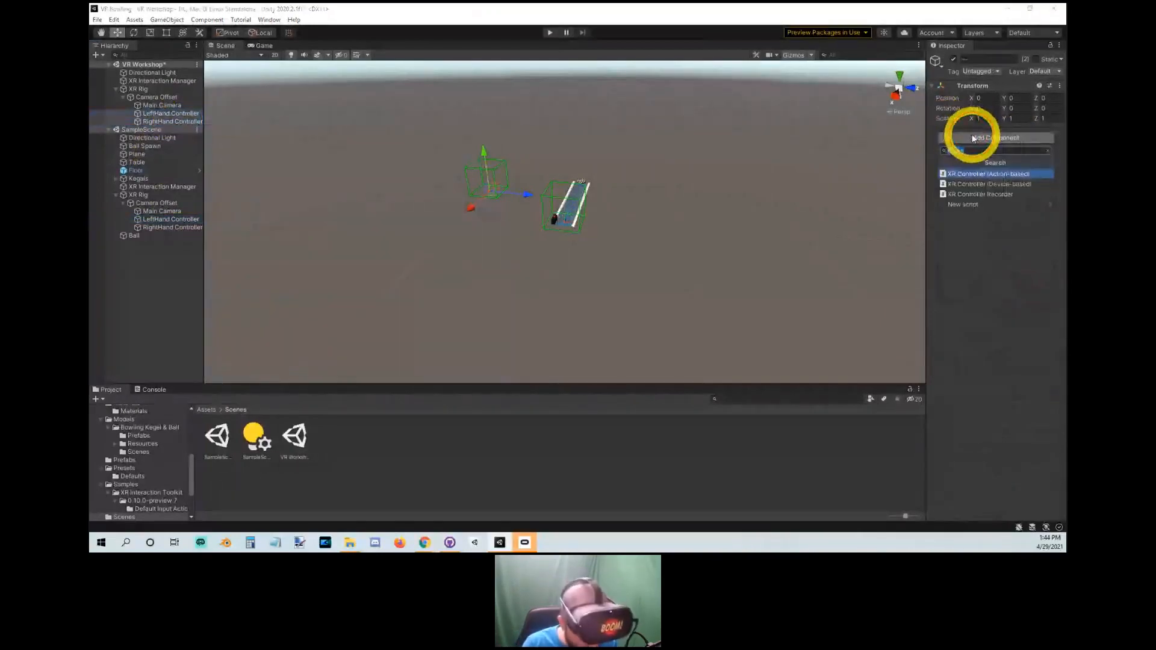
type("direct")
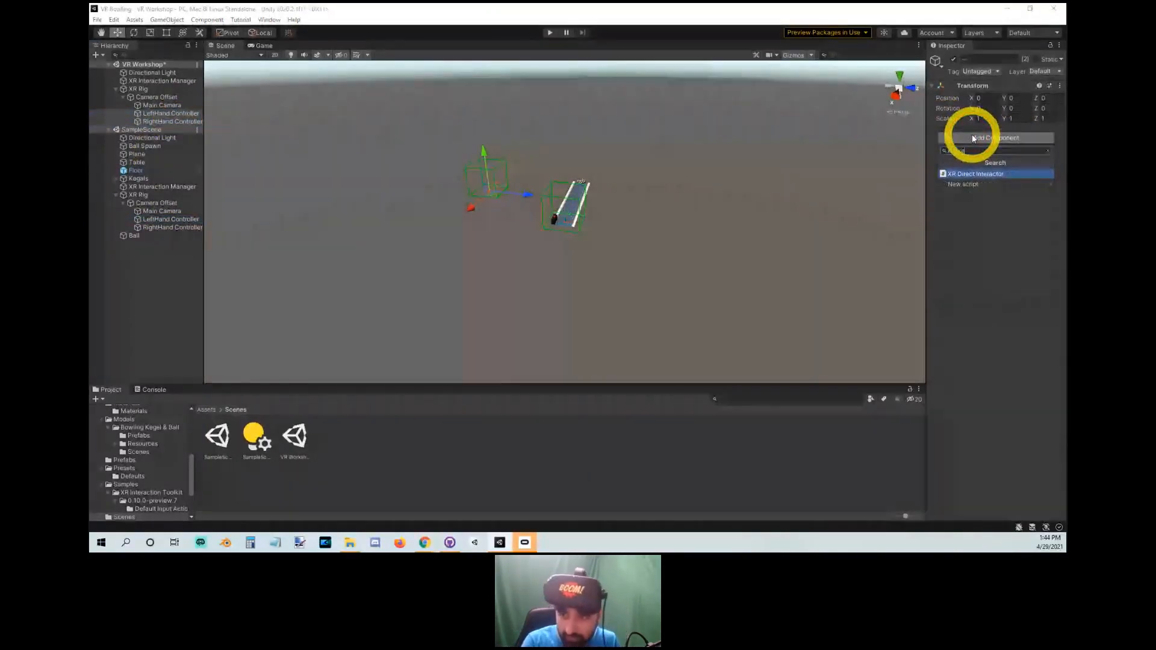
key("Return")
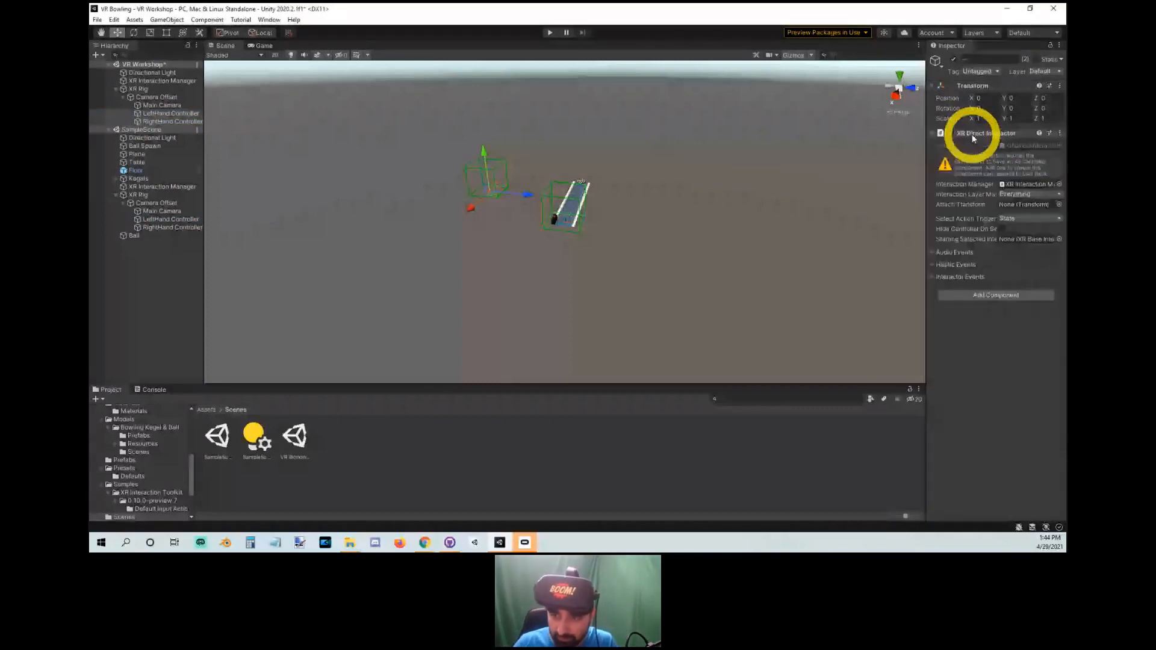
Add an XR Controller (Action-based) component below the XR Direct Interactor on both VR Workshop hand controllers.
left_click(1009, 297)
type("xr cont")
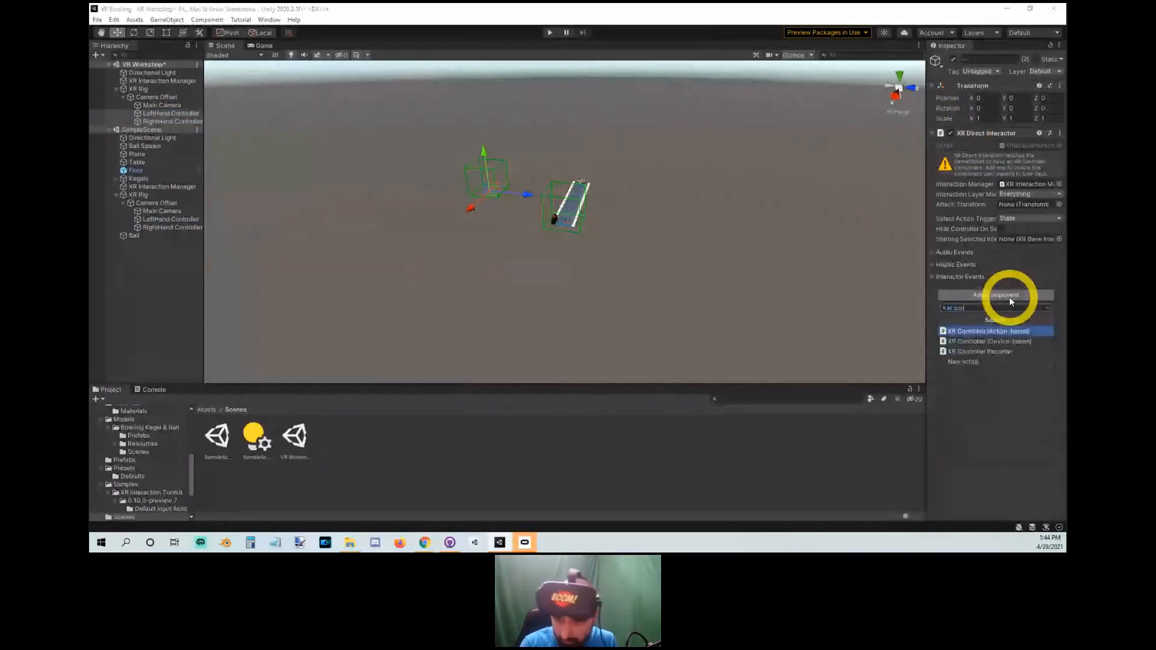
left_click(1018, 331)
scroll(1032, 334, "down", 5)
scroll(1043, 326, "up", 3)
Remove the XR Controller (Action-based) and XR Direct Interactor components from both VR Workshop hand controllers.
right_click(991, 263)
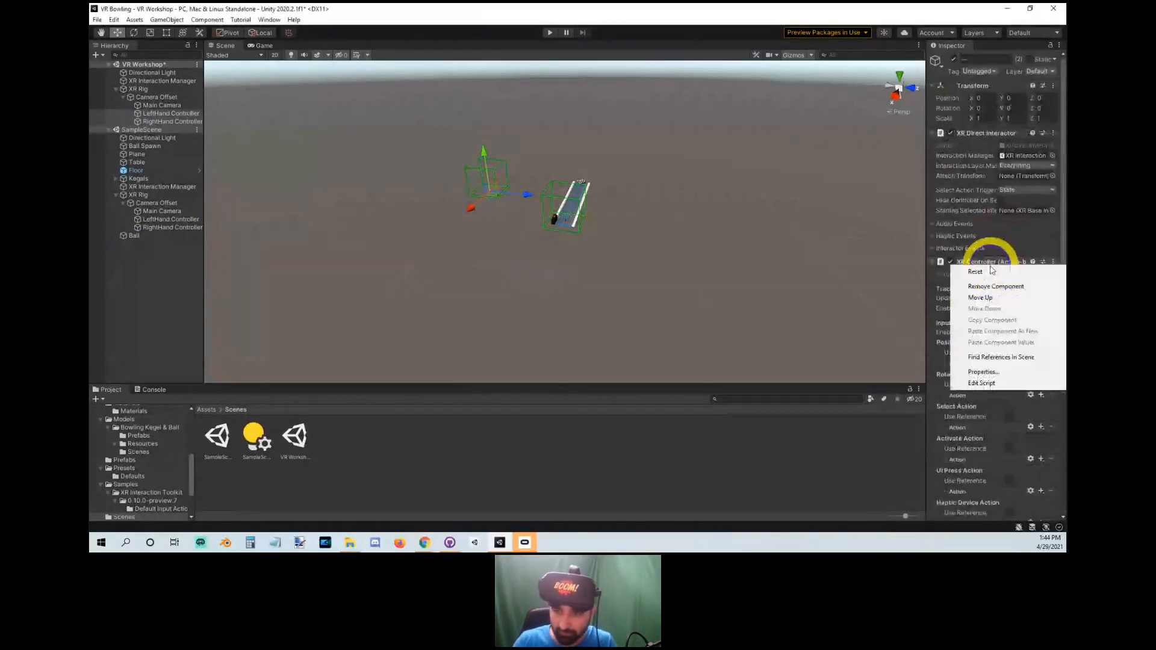
left_click(995, 286)
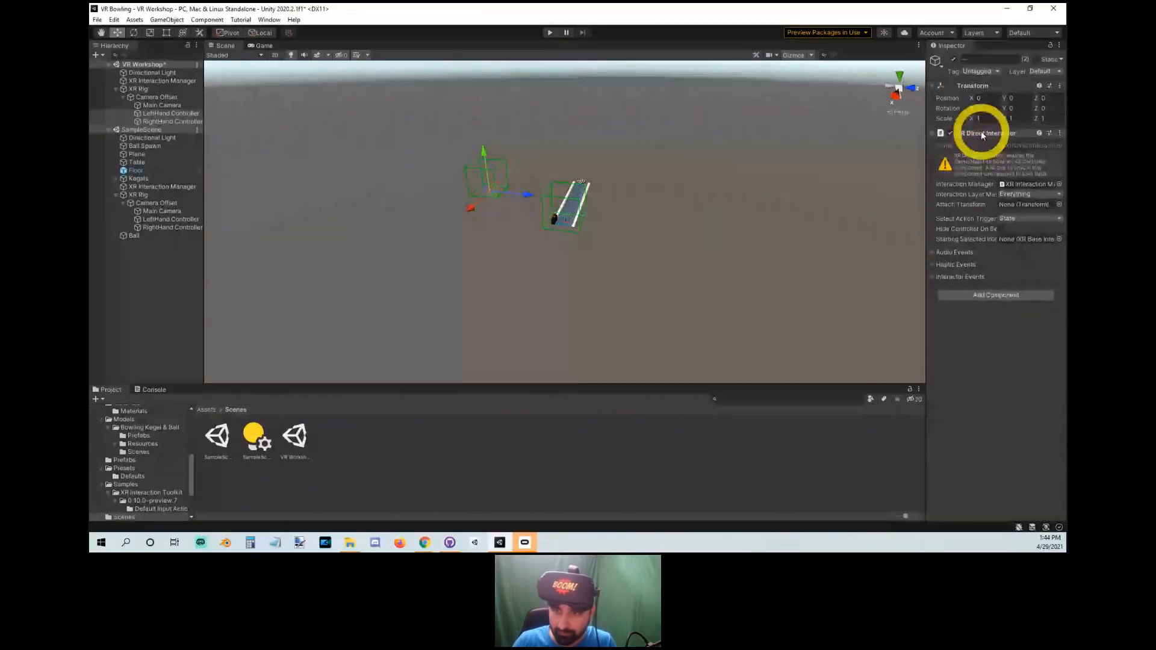
right_click(981, 136)
left_click(987, 159)
Compare VR Workshop's XR Rig components with SampleScene's XR Interaction Manager, XR Rig, camera, hand controllers and Ball.
left_click(165, 120)
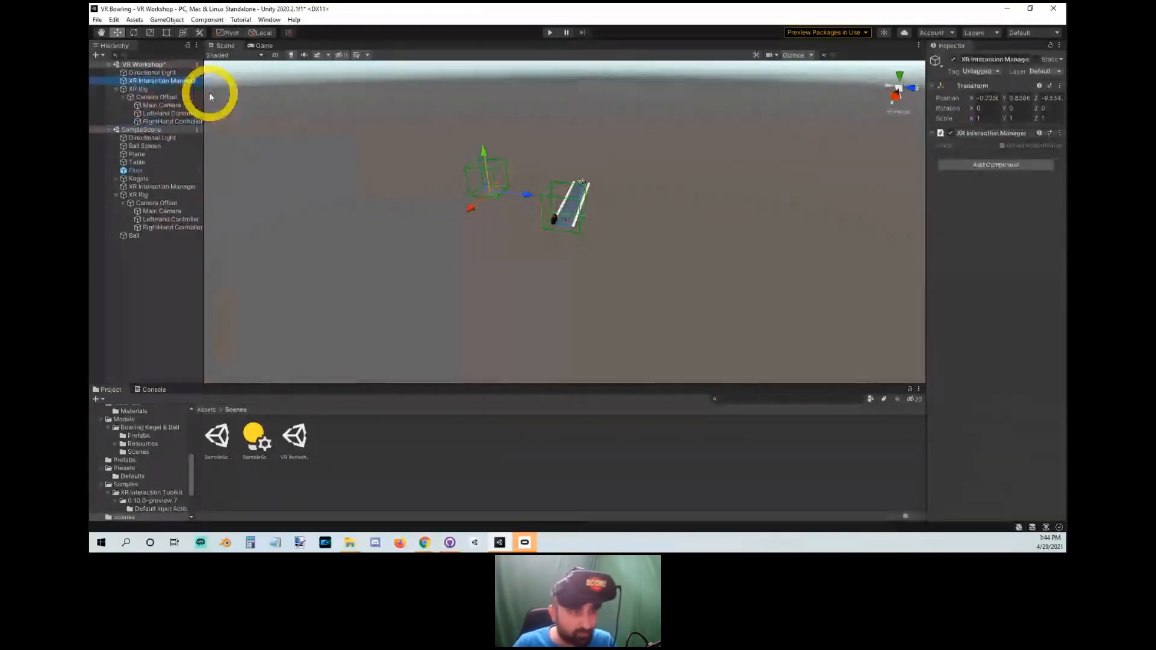
left_click(161, 92)
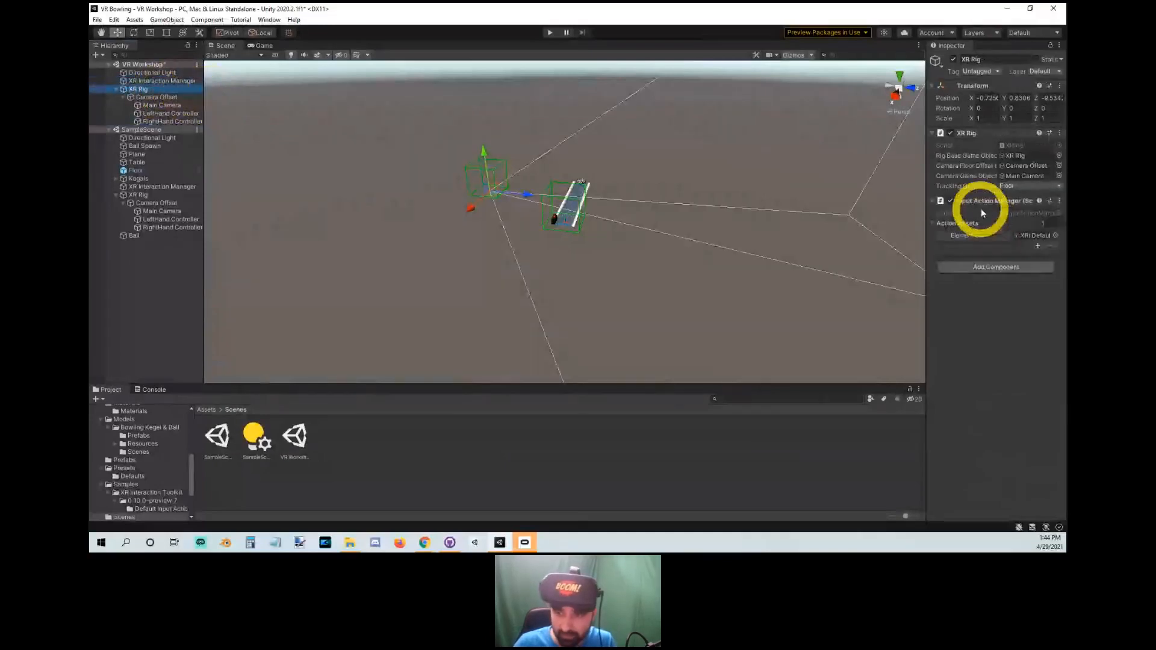
left_click(159, 187)
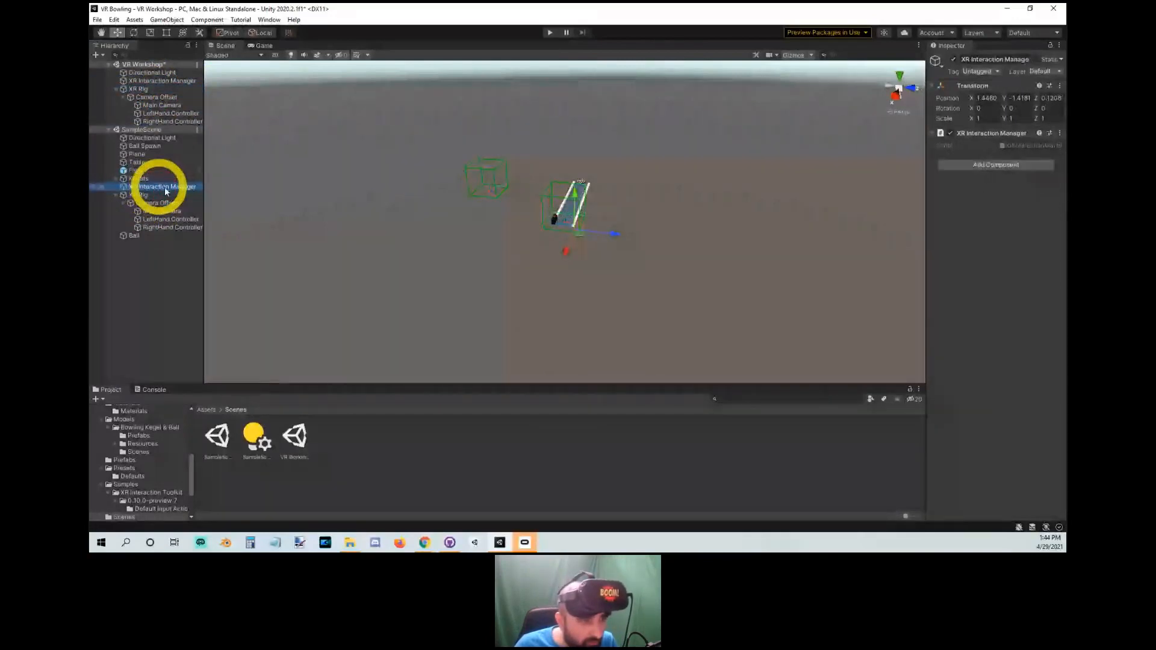
left_click(174, 195)
left_click(181, 211)
left_click(183, 221)
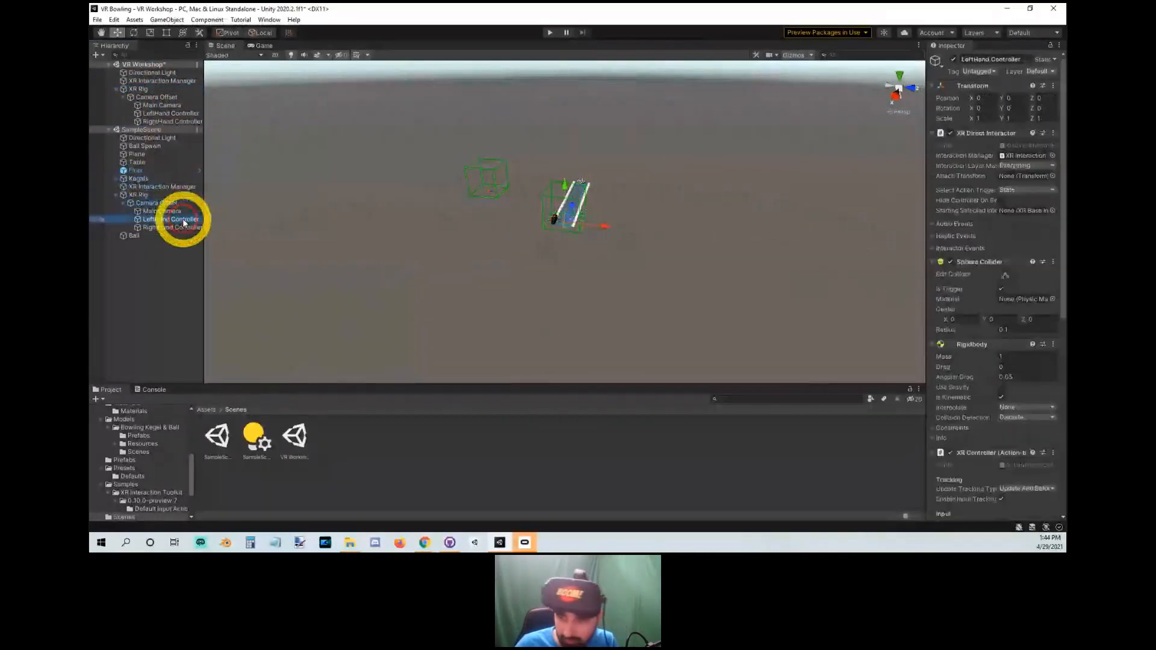
left_click(185, 227)
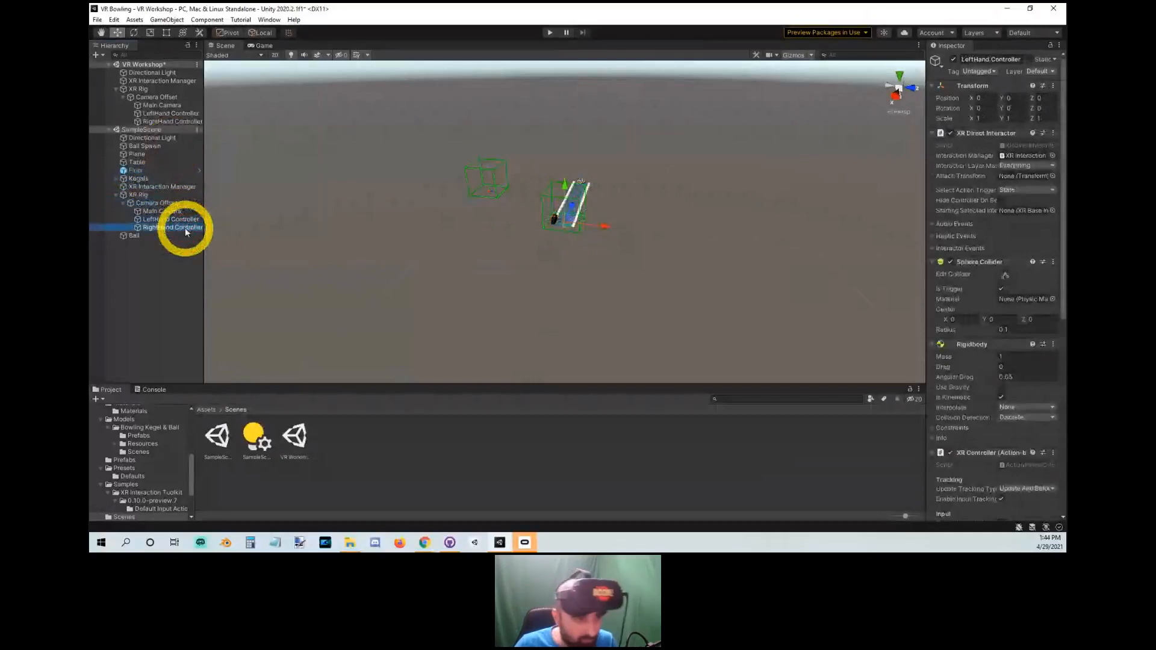
key("Down")
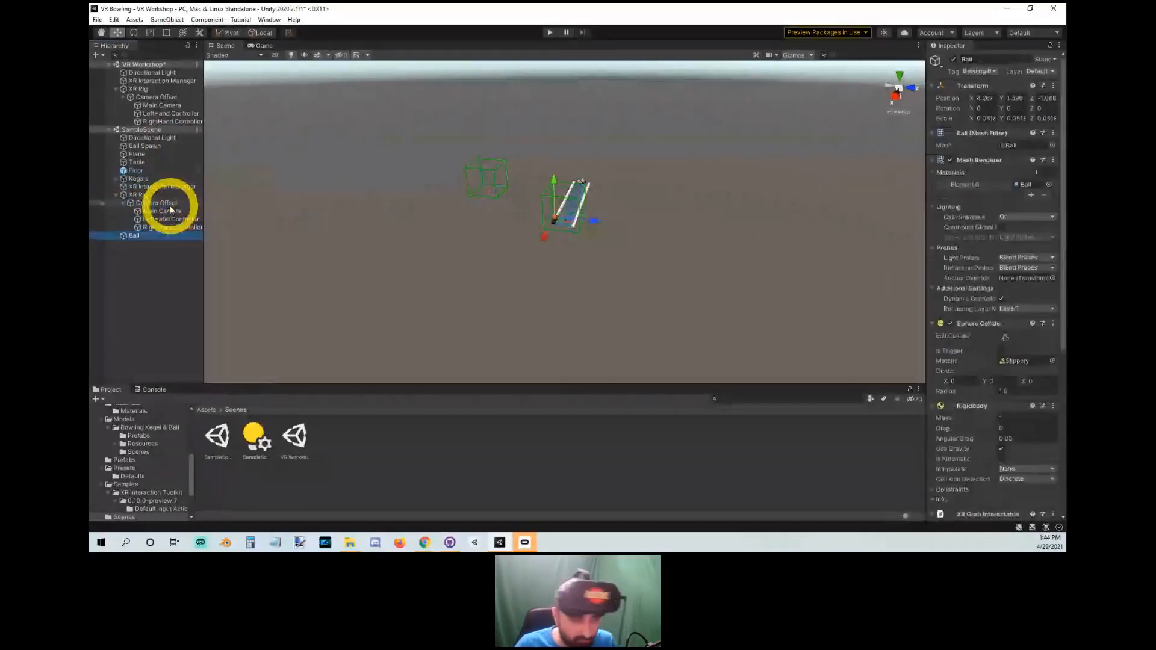
Locate the XRI Default Input Actions asset referenced by the Input Action Manager of SampleScene's XR Rig.
left_click(170, 203)
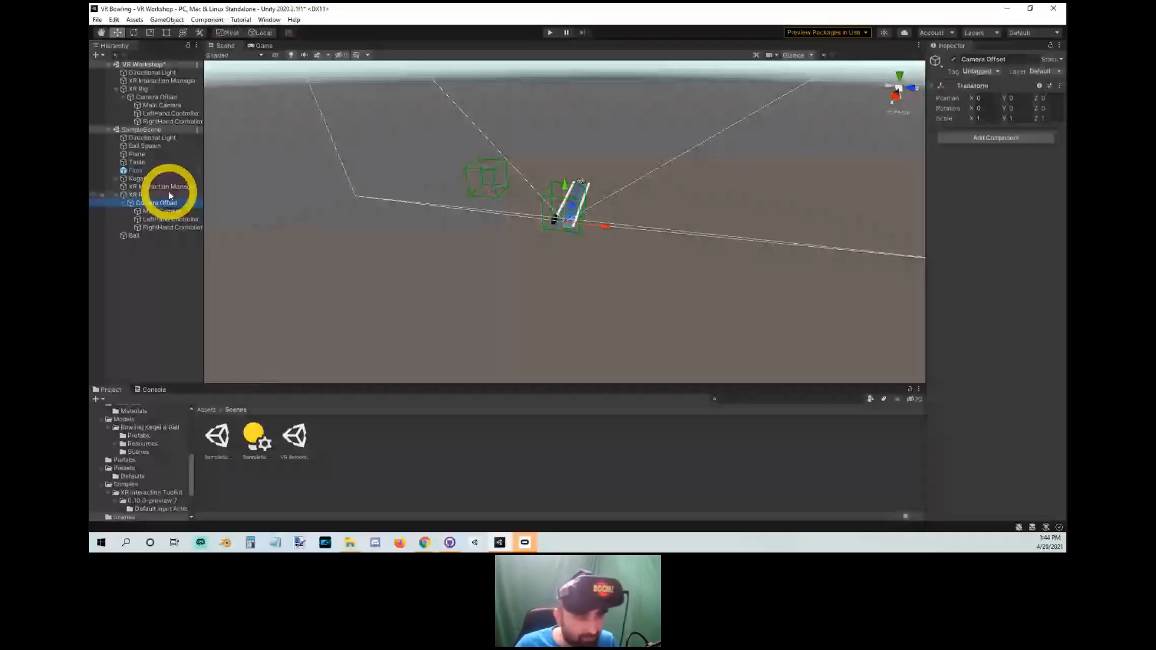
key("Up")
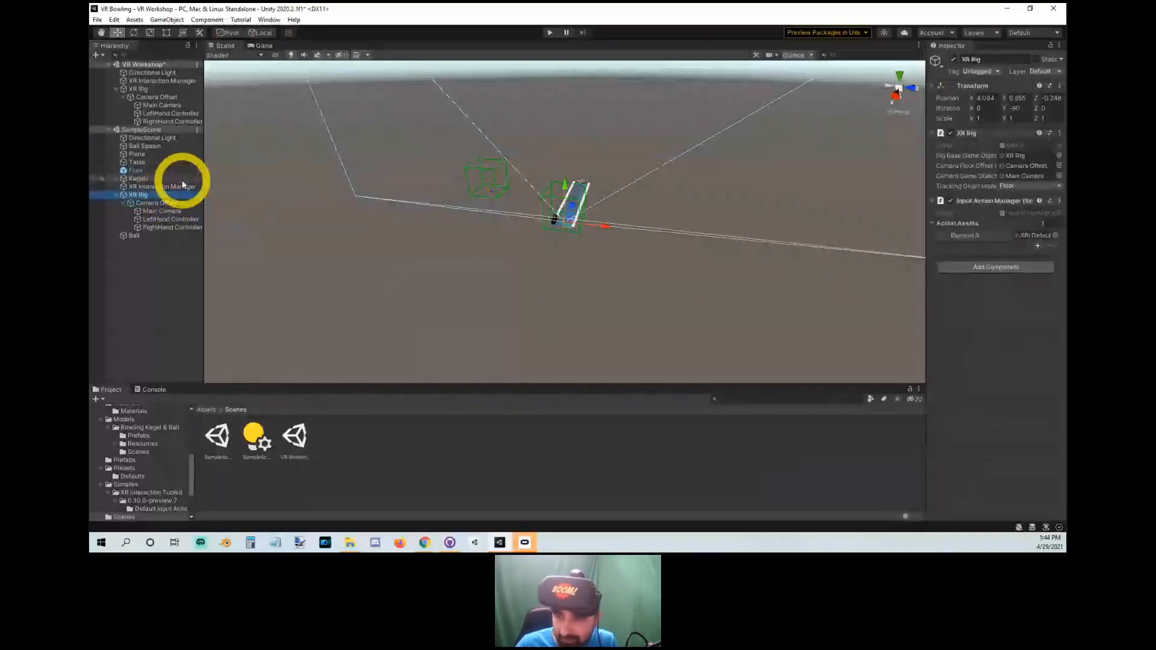
left_click(1038, 235)
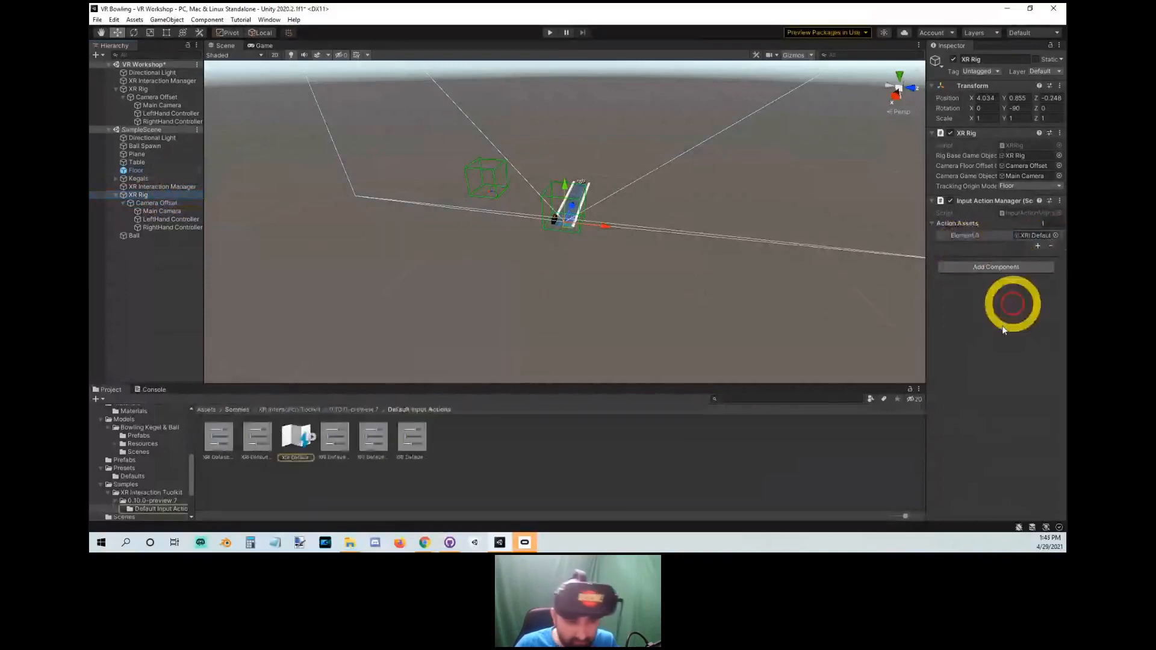
left_click(298, 438)
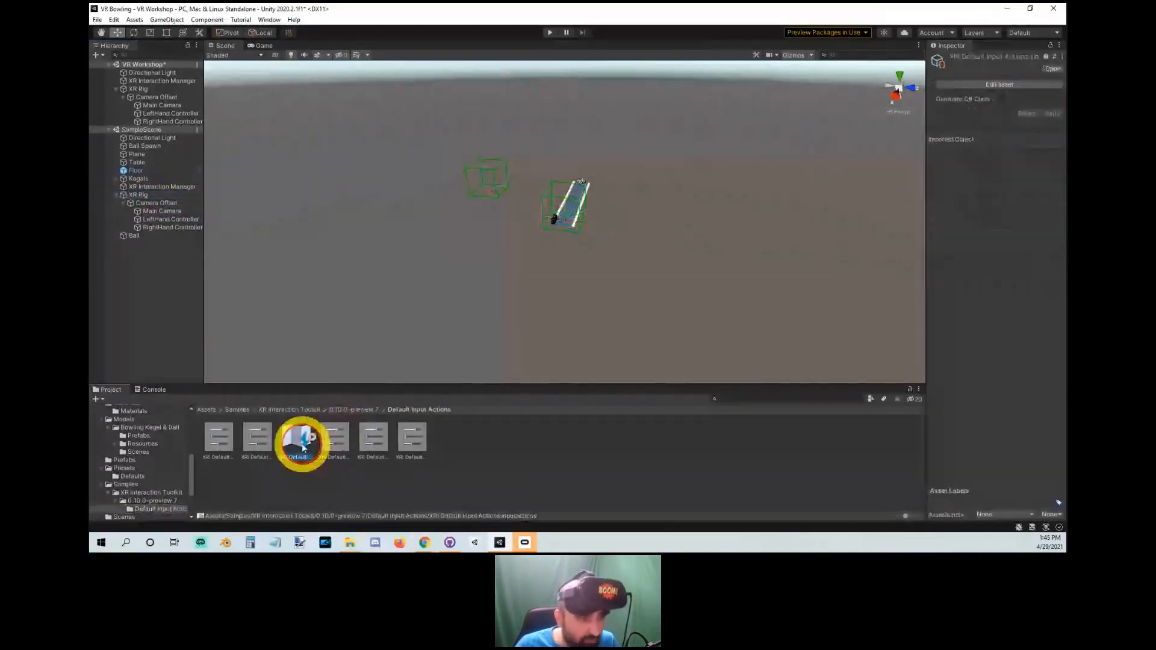
left_click(175, 114)
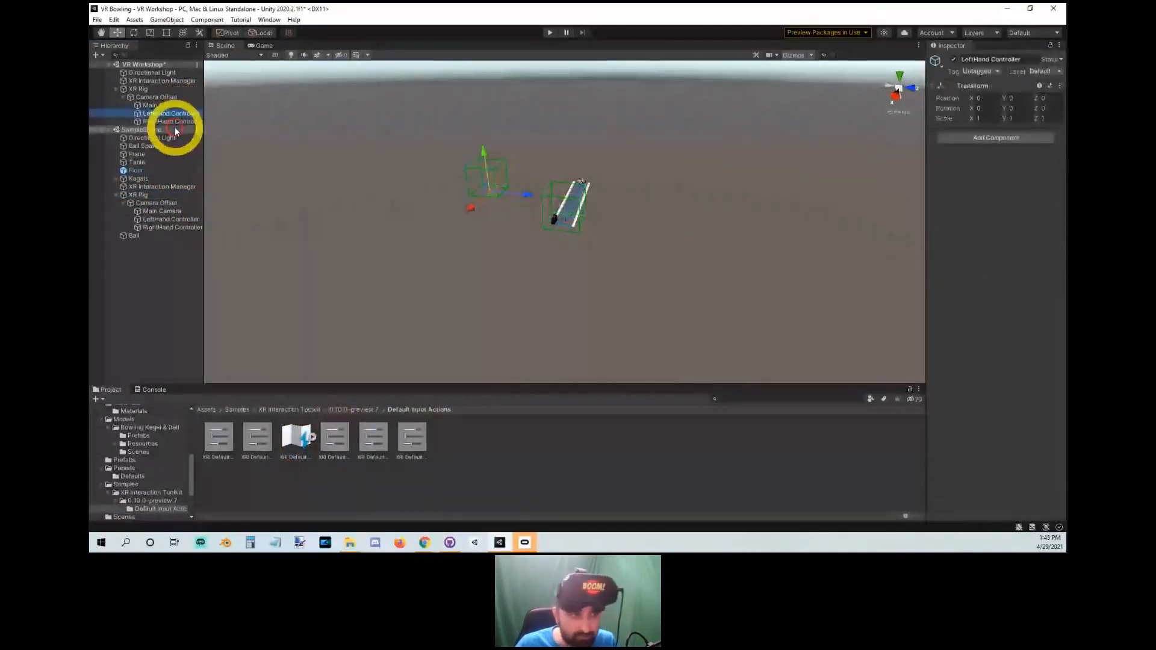
left_click(165, 122)
left_click(167, 114, "ctrl")
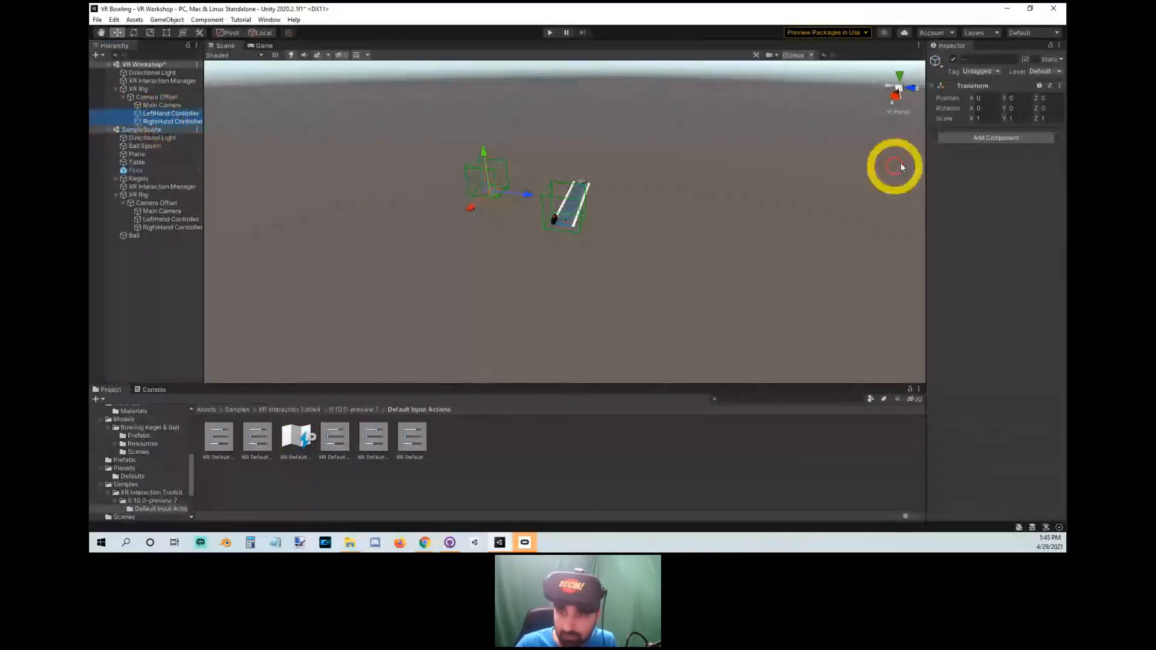
left_click(960, 138)
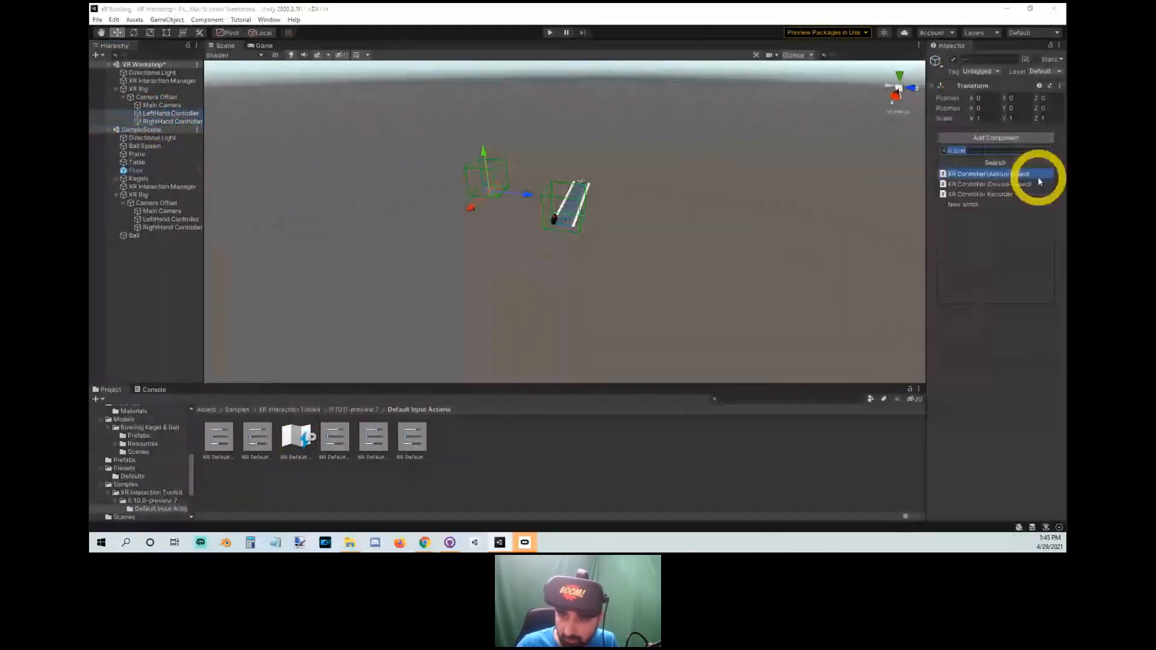
Check SampleScene's RightHand Controller and add an XR Controller (Action-based) component to both VR Workshop hand controllers.
left_click(169, 227)
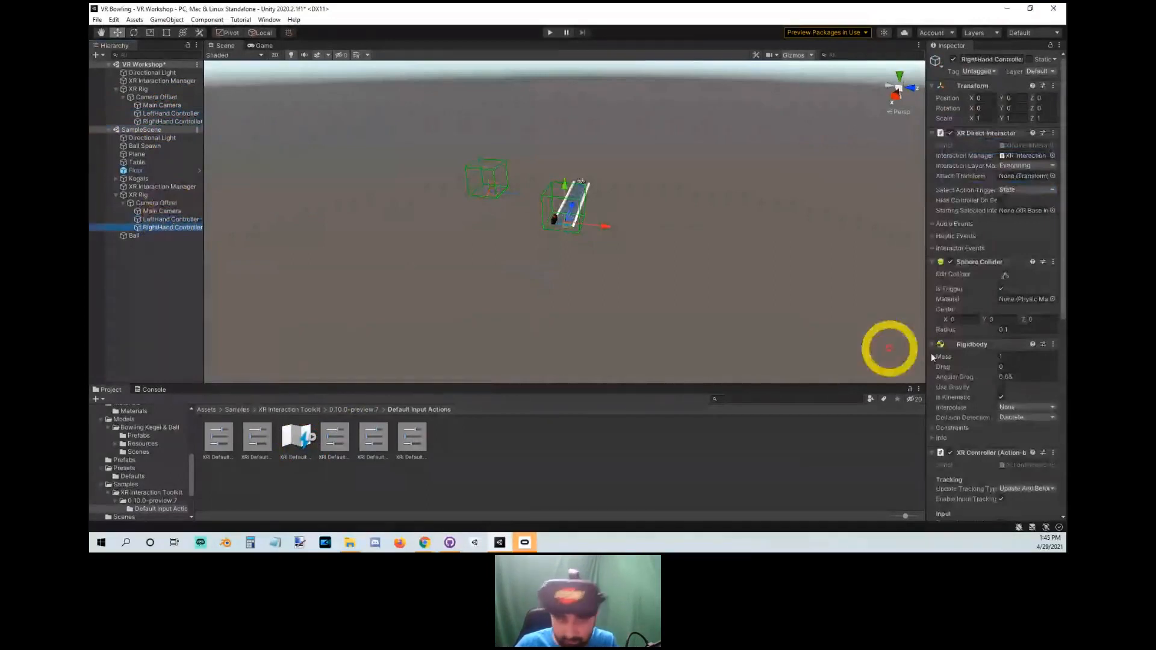
left_click(170, 113)
left_click(173, 121, "shift")
left_click(966, 140)
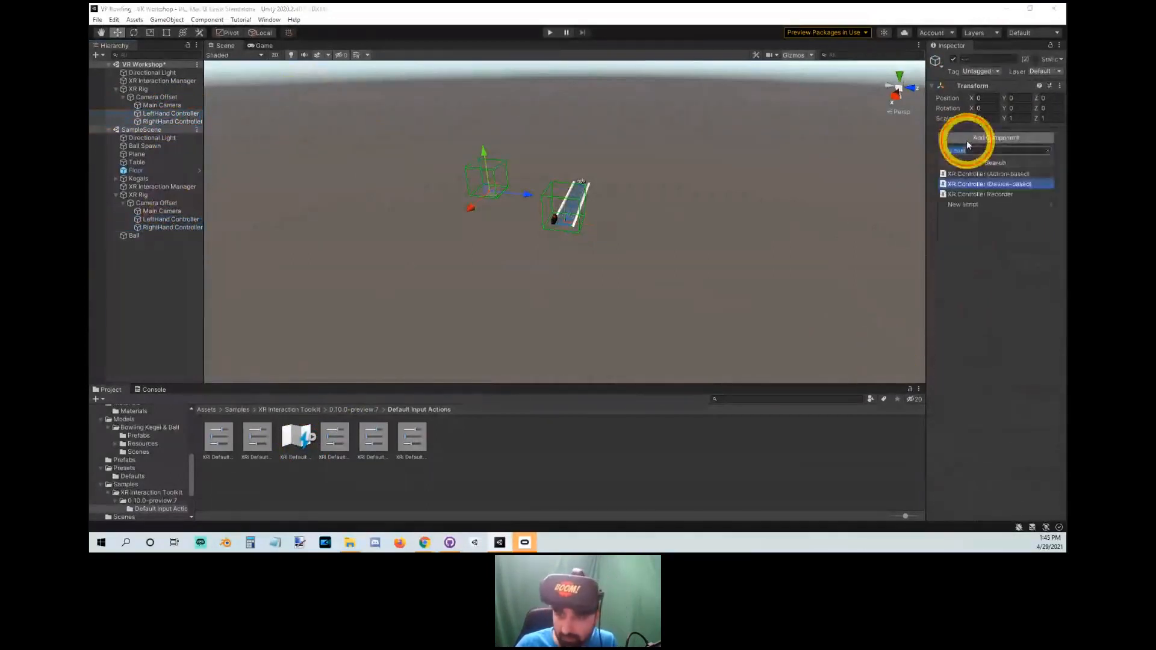
left_click(1027, 174)
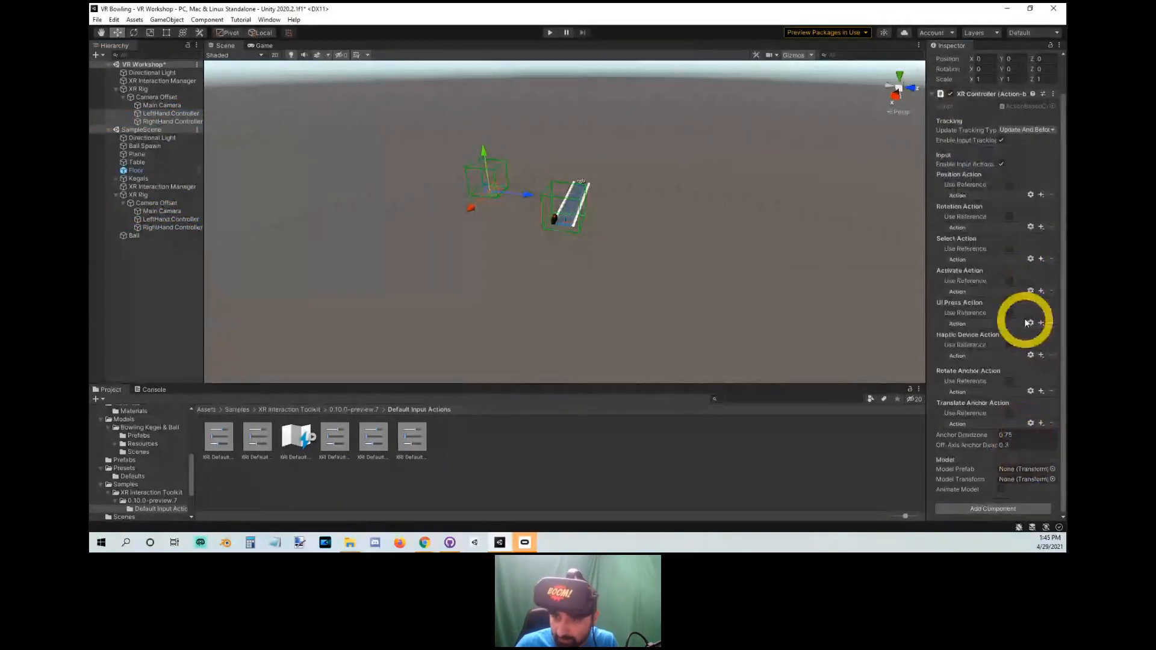
Try to use a reference for the hand controllers' Position Action, taking XRI Default Input Actions as its source.
scroll(1027, 319, "up", 1)
left_click(1009, 224)
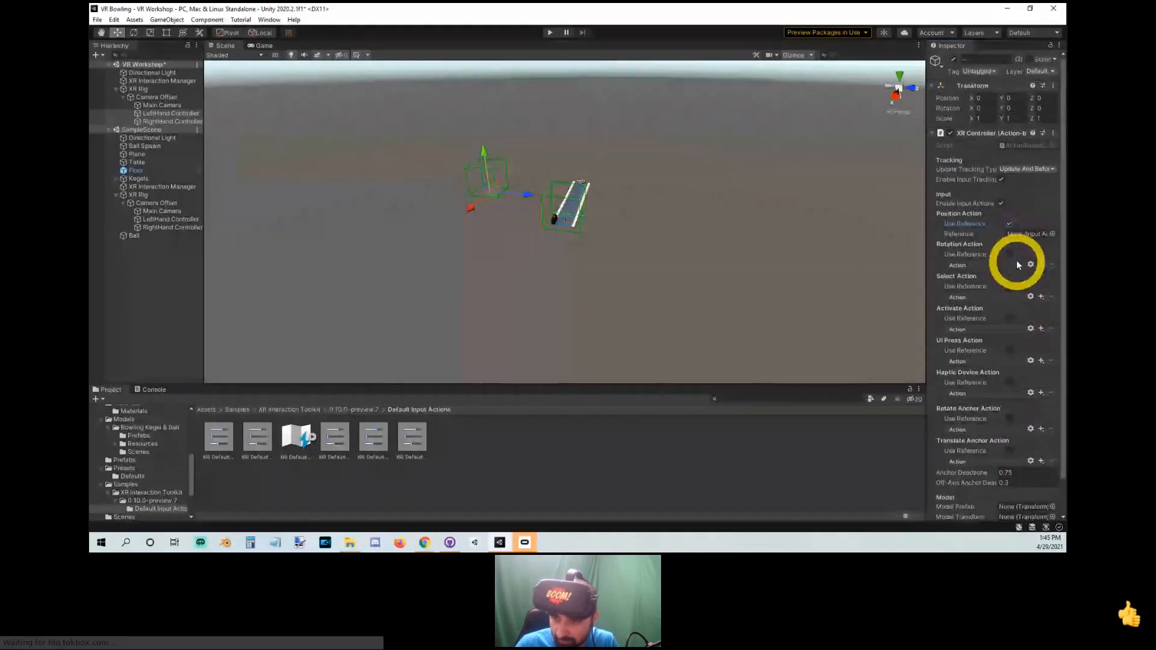
left_click(1009, 224)
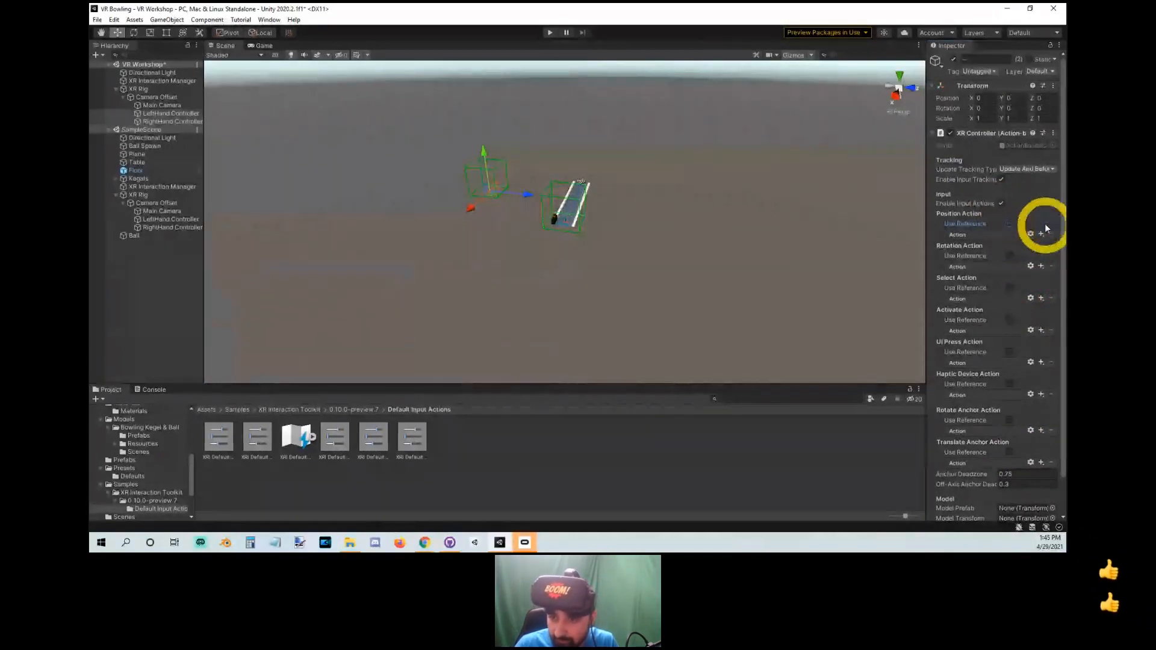
scroll(1038, 219, "down", 3)
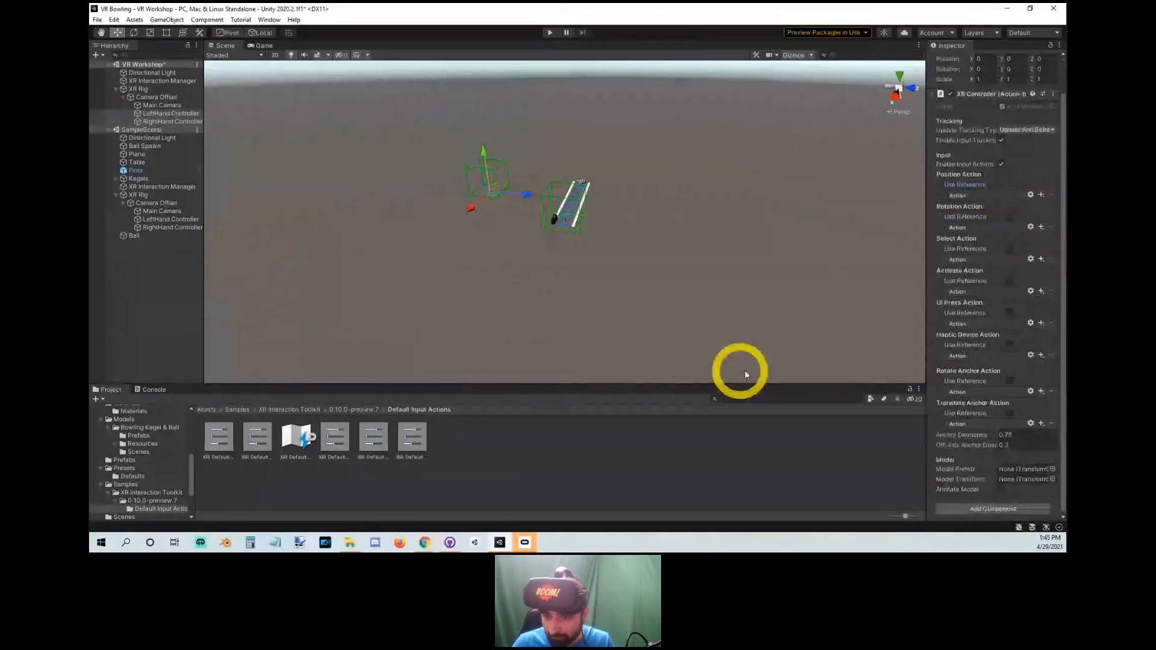
left_click_drag(296, 436, 1011, 184)
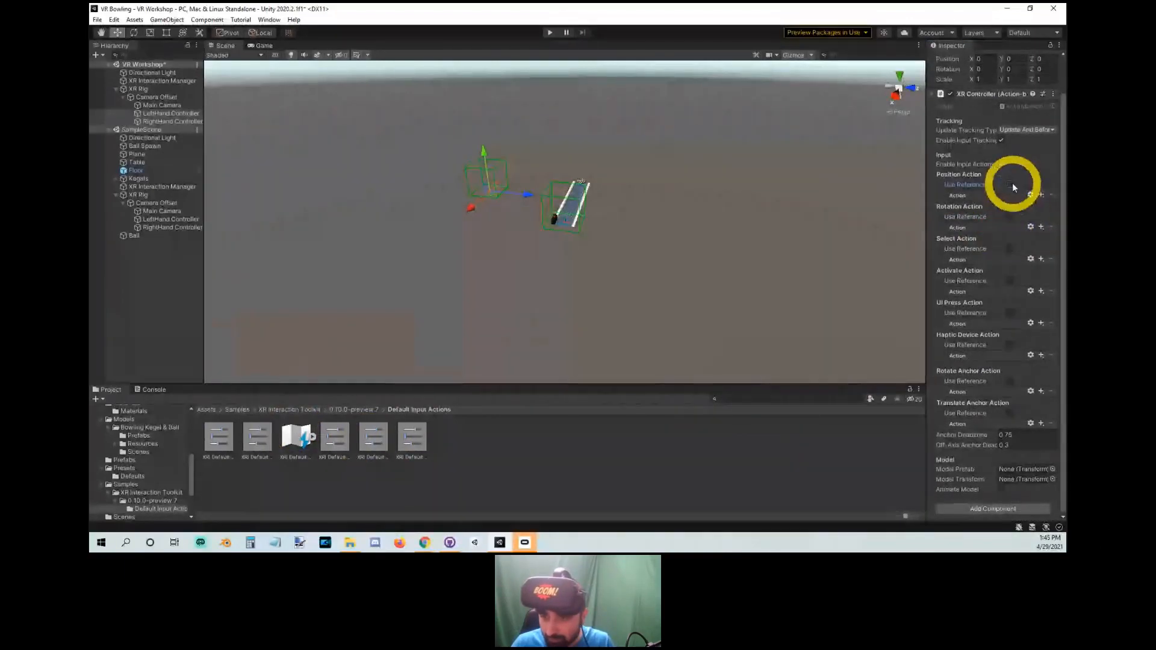
Enable Use Reference for the Position Action of both VR Workshop hand controllers and try assigning XRI Default Input Actions to it.
left_click(1009, 186)
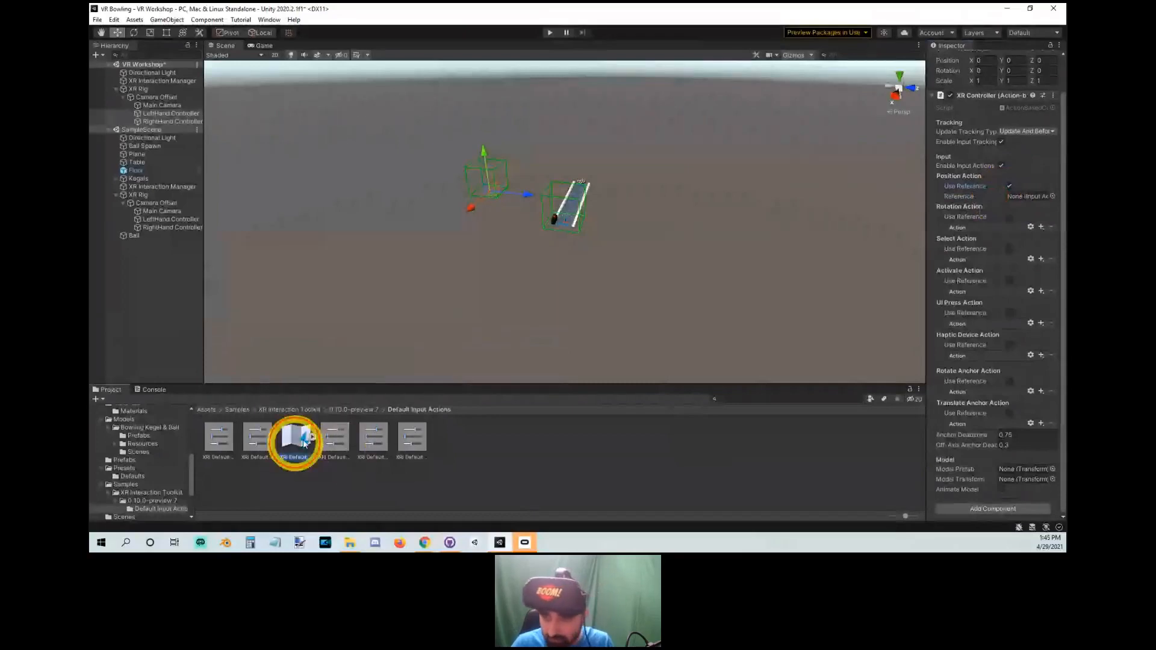
left_click_drag(302, 439, 1024, 196)
Examine the XRI Default Left and Right Controller presets and compare them with the LeftHand Controllers of SampleScene and VR Workshop.
left_click(337, 441)
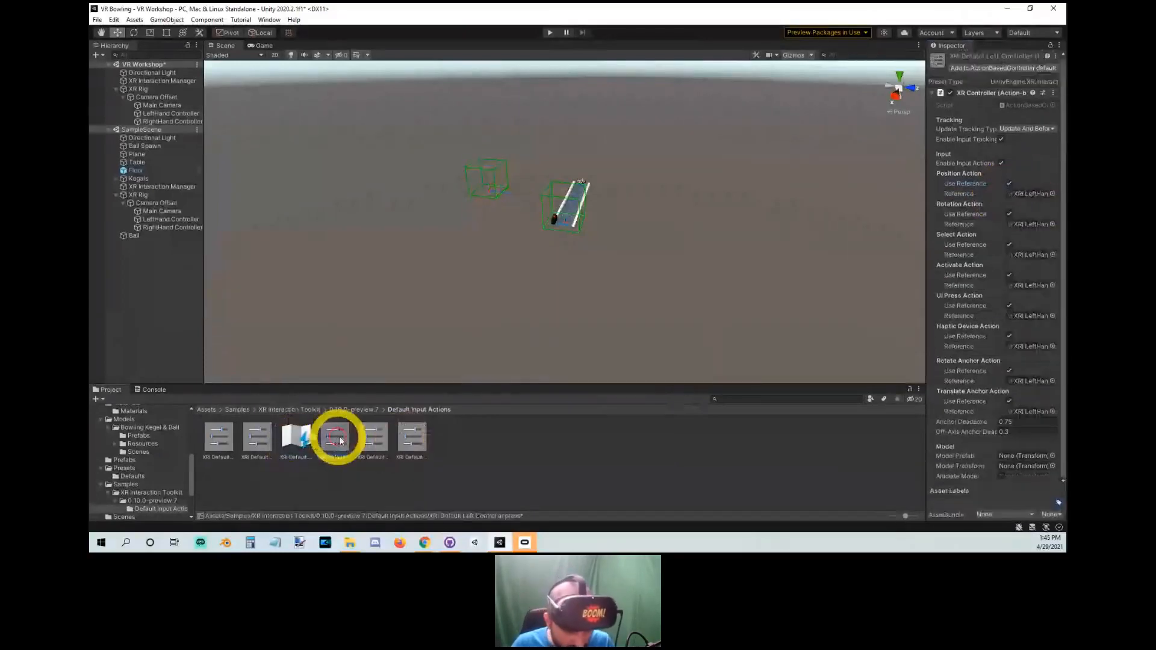
left_click(372, 441)
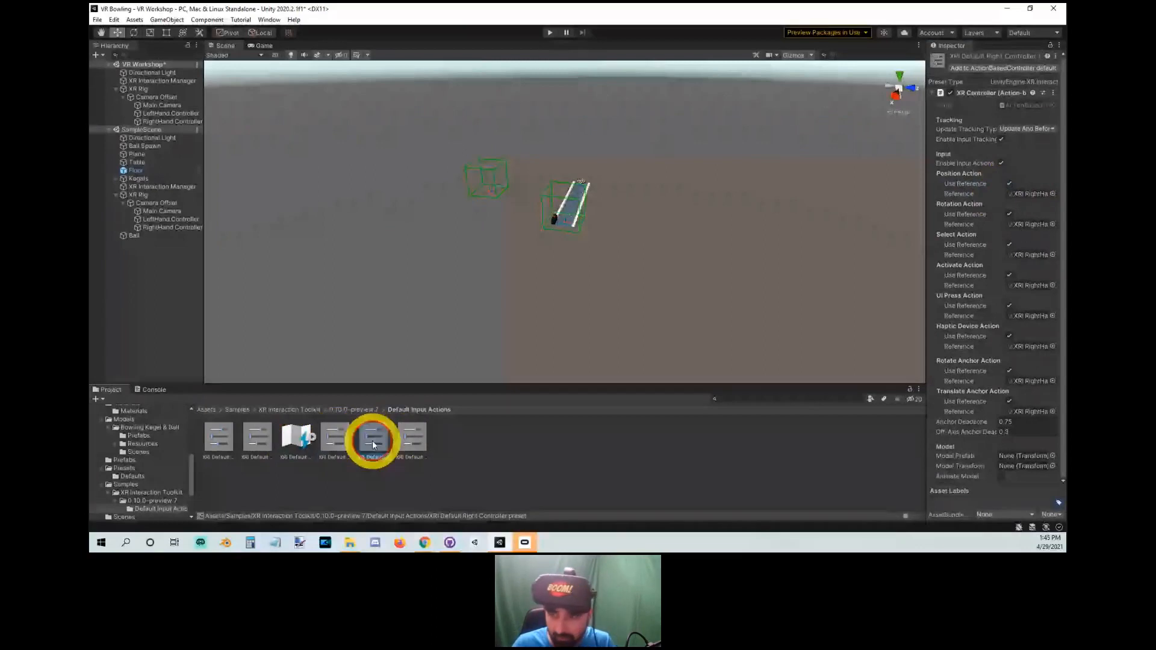
left_click(164, 220)
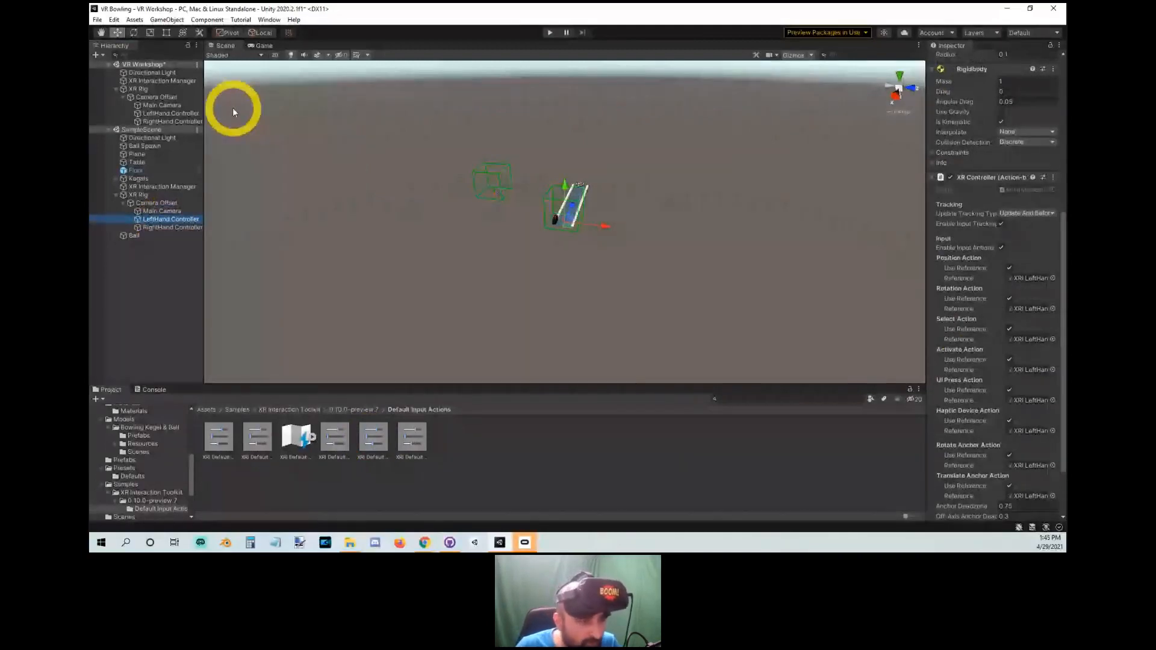
left_click(171, 114)
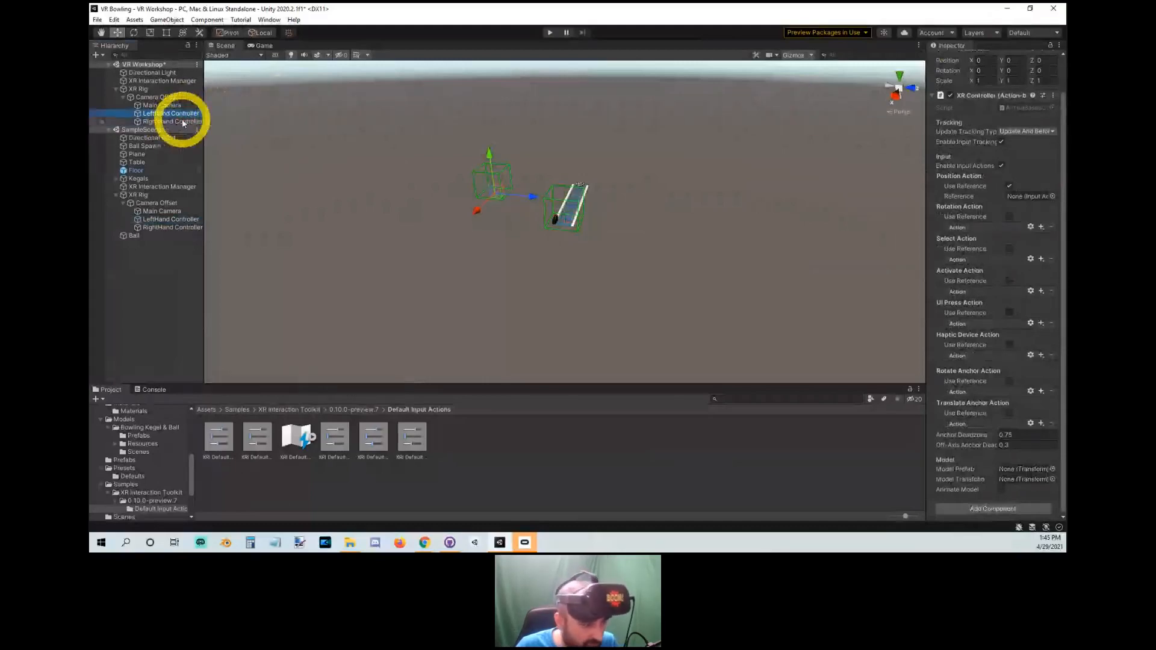
left_click(173, 219)
left_click(172, 113)
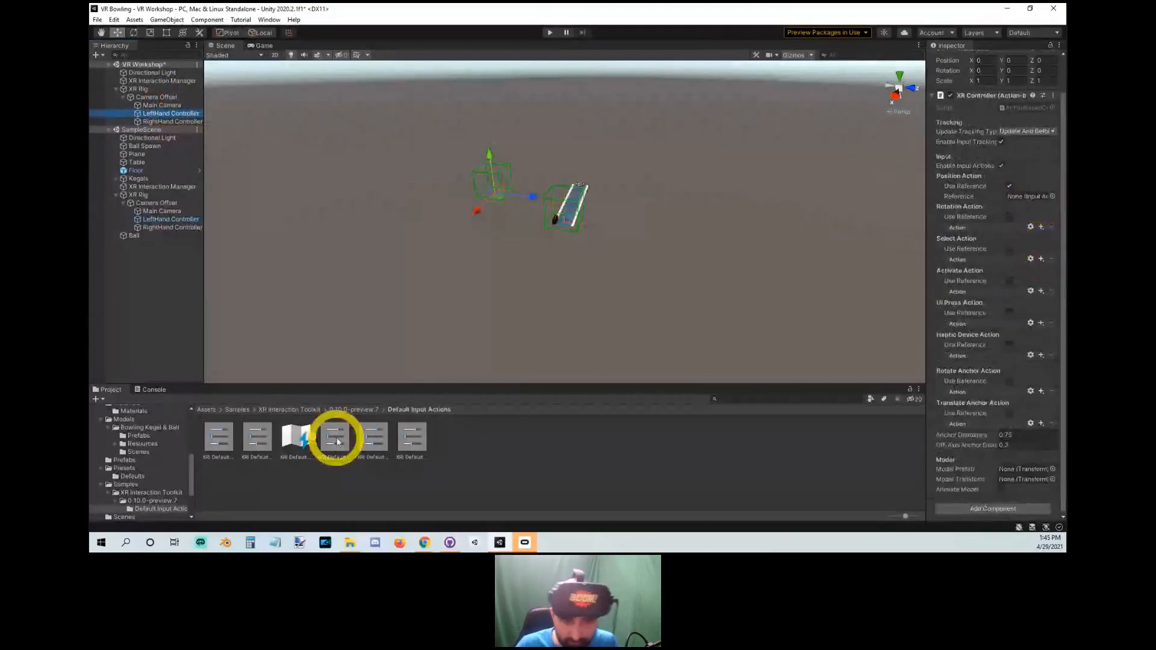
Try to use the XRI Default Left and Right Controller presets as the Position Action reference of VR Workshop's LeftHand Controller.
left_click_drag(337, 442, 1048, 198)
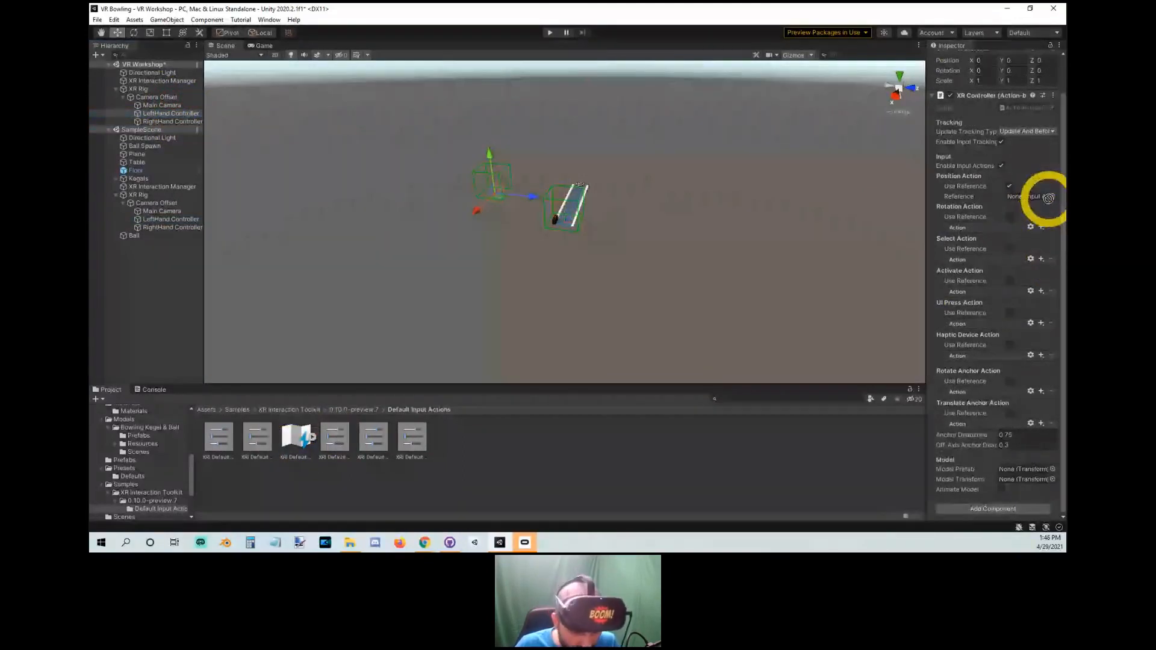
left_click(334, 437)
left_click(363, 441)
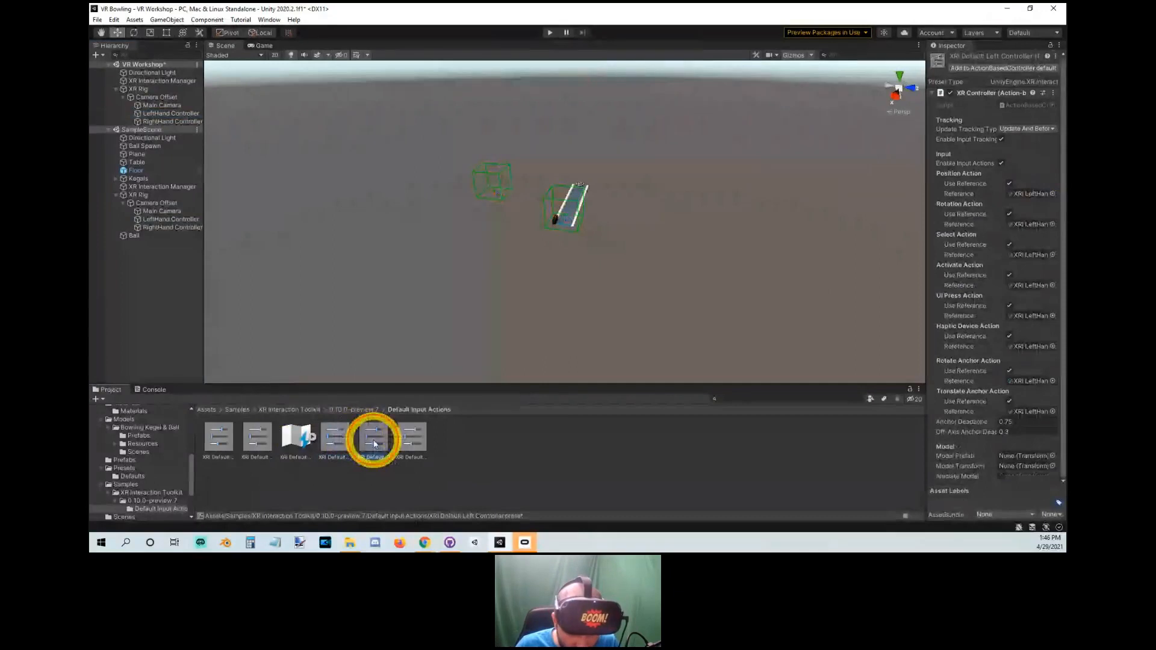
left_click_drag(365, 449, 1010, 348)
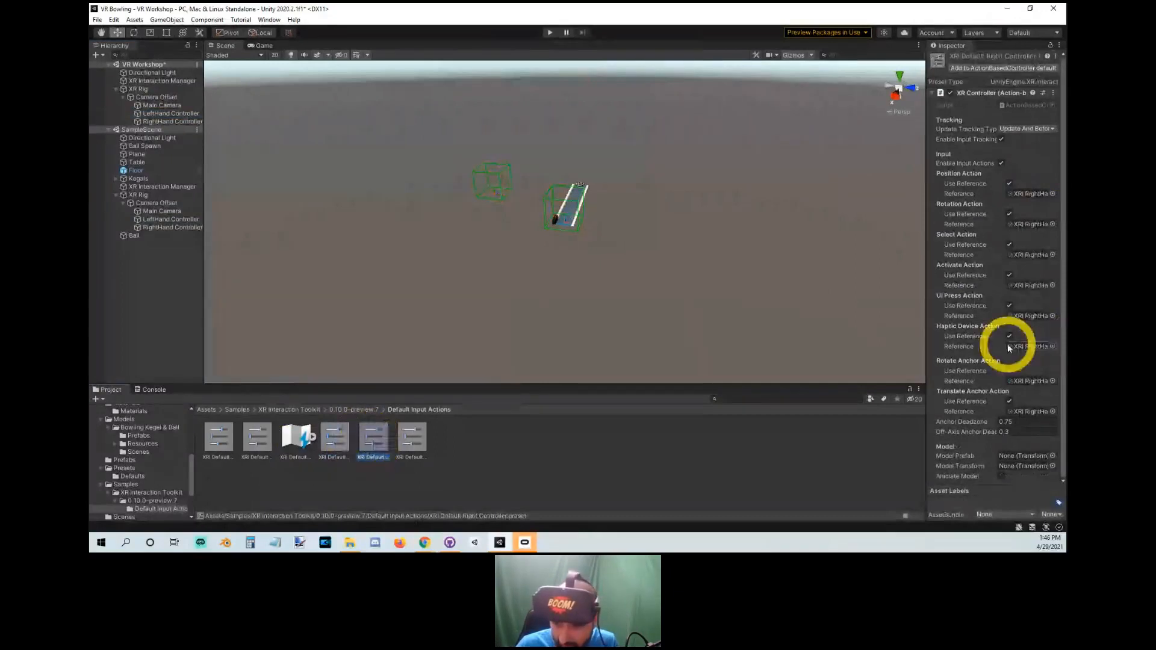
left_click(163, 114)
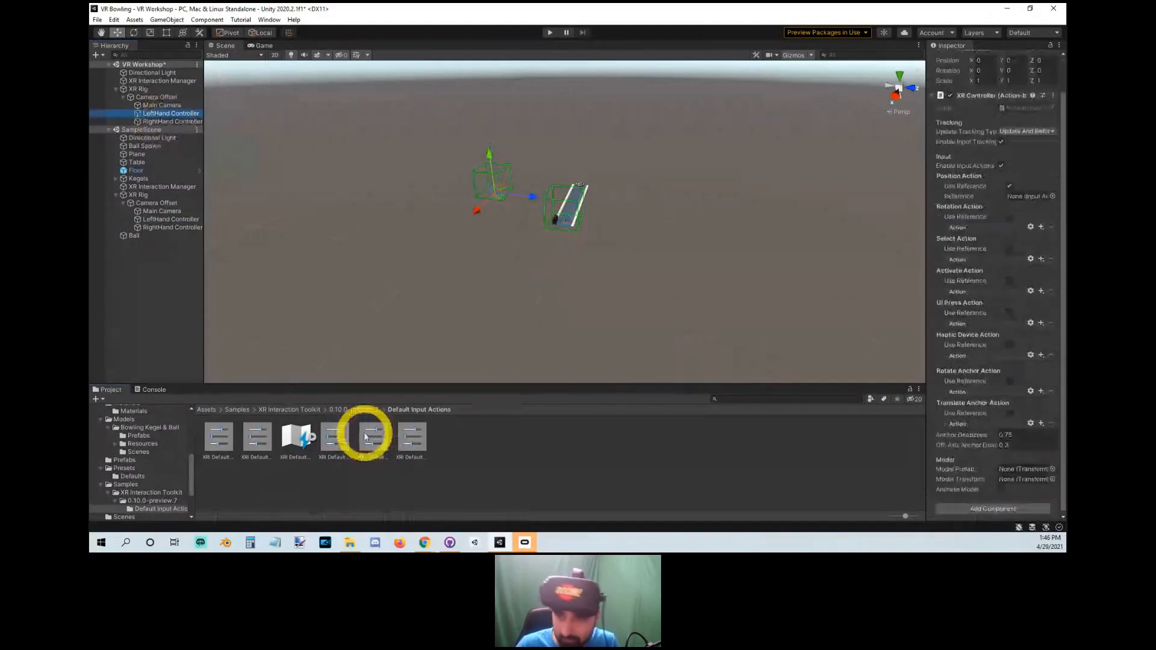
left_click_drag(365, 436, 169, 223)
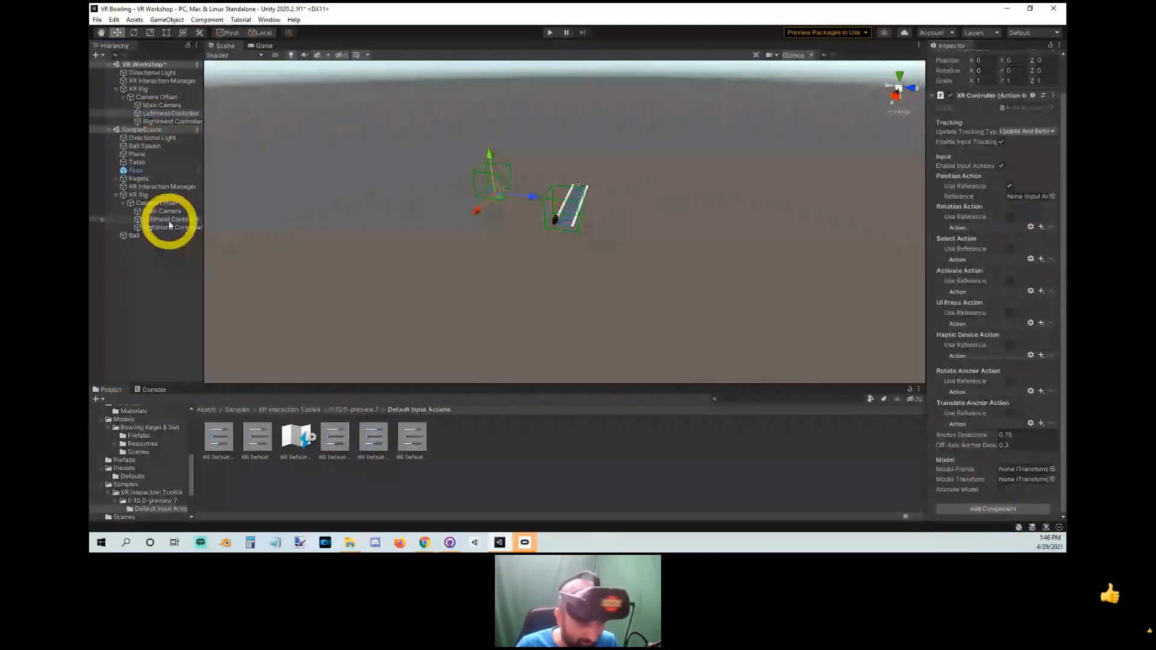
Examine SampleScene's LeftHand Controller components and compare its XR Controller action references with VR Workshop's RightHand Controller.
left_click(170, 220)
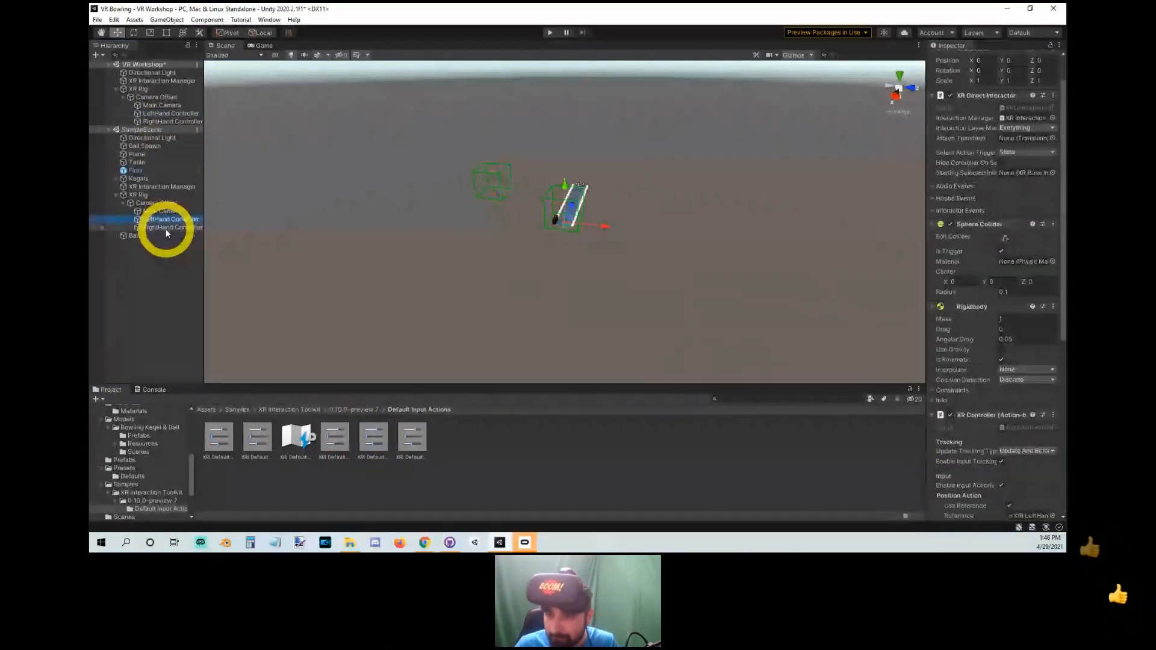
scroll(1052, 342, "up", 2)
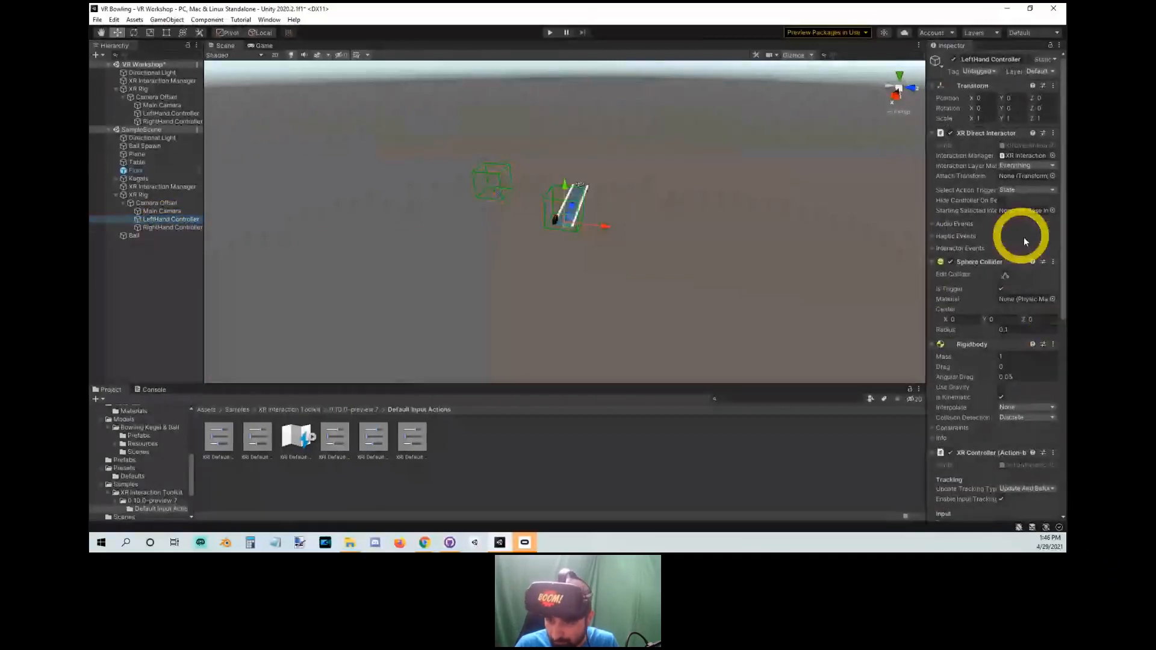
scroll(1023, 236, "down", 10)
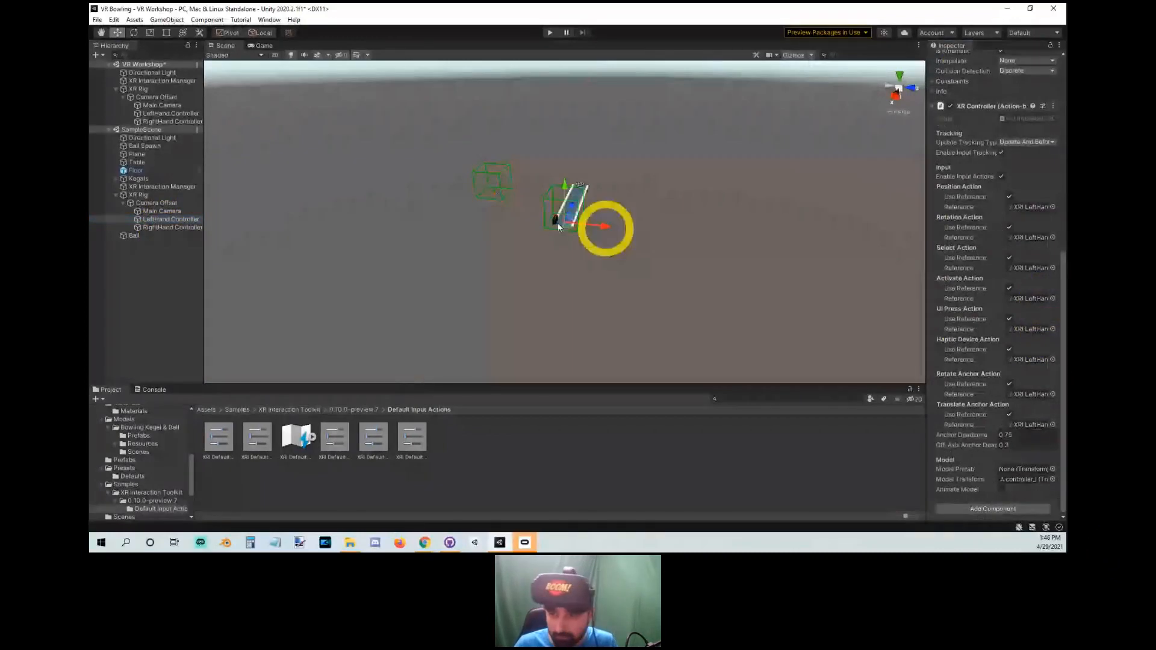
left_click(164, 121)
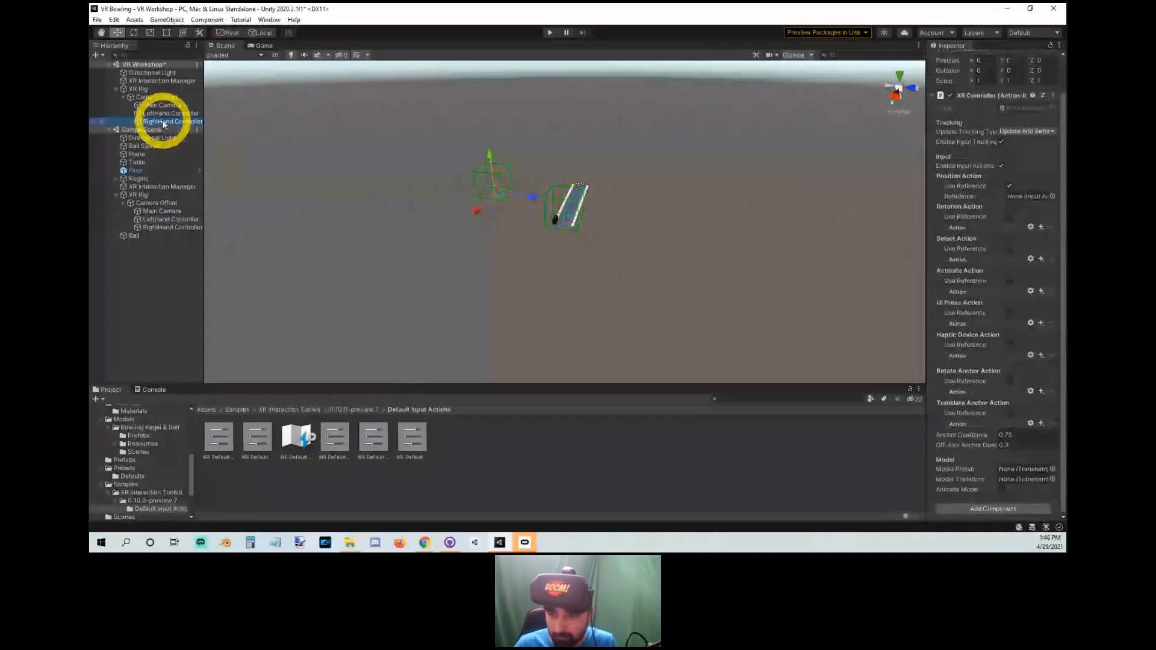
left_click(175, 220)
scroll(987, 295, "down", 5)
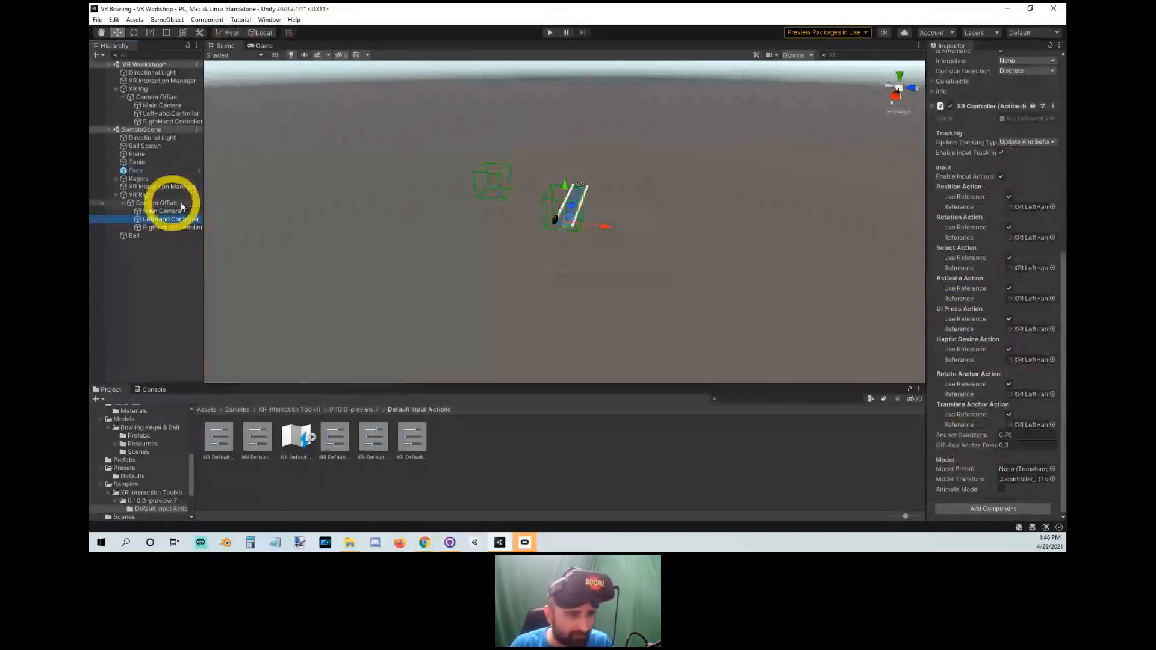
Check VR Workshop's XR Rig and XR Interaction Manager components against SampleScene's XR Rig.
left_click(160, 81)
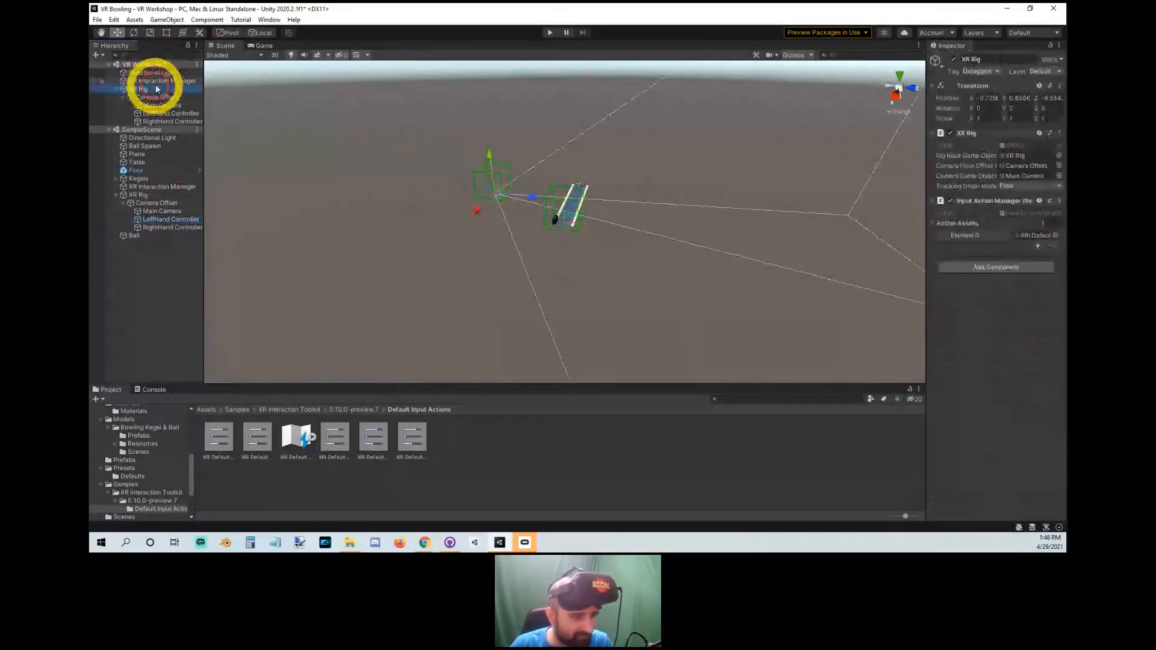
left_click(150, 91)
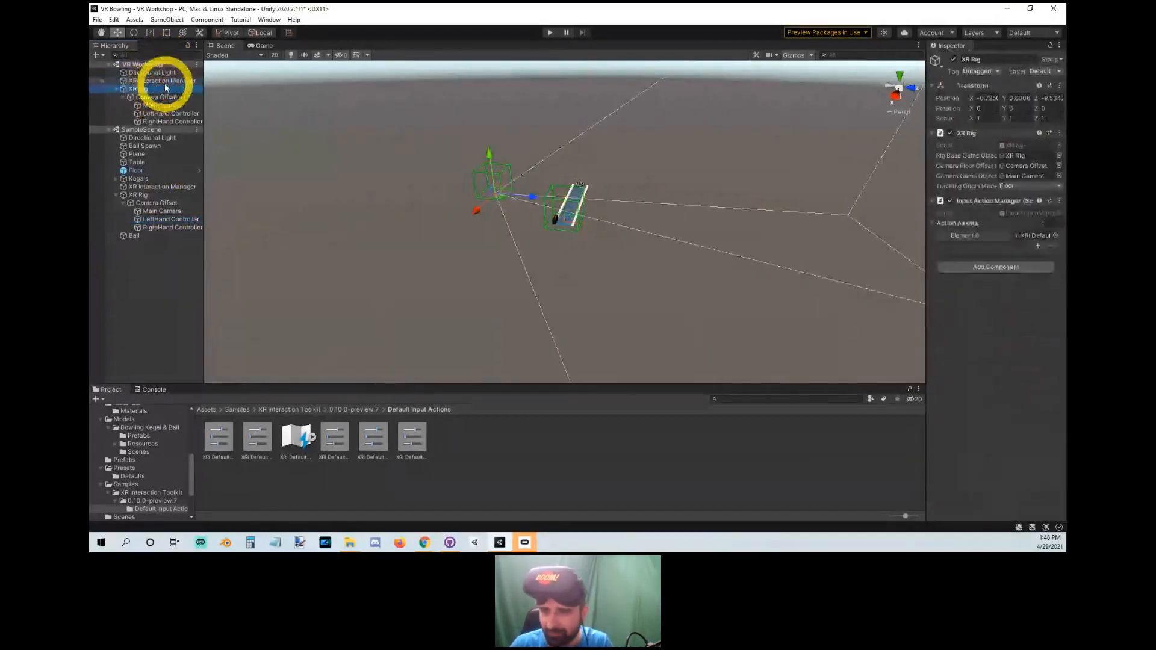
left_click(164, 83)
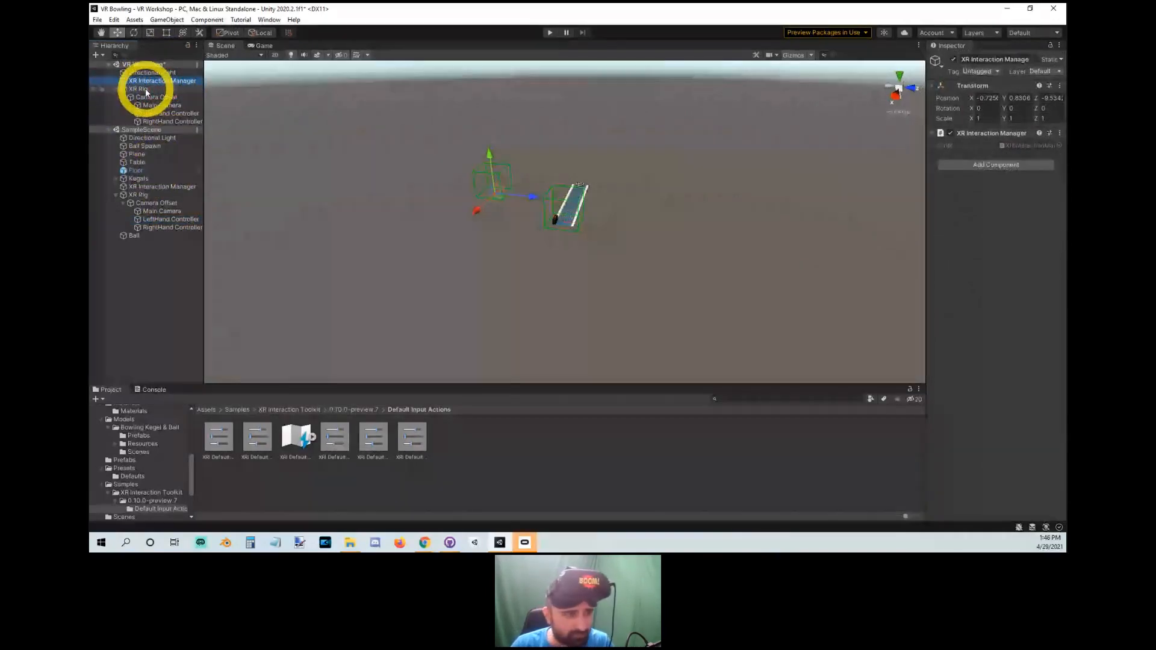
left_click(148, 198)
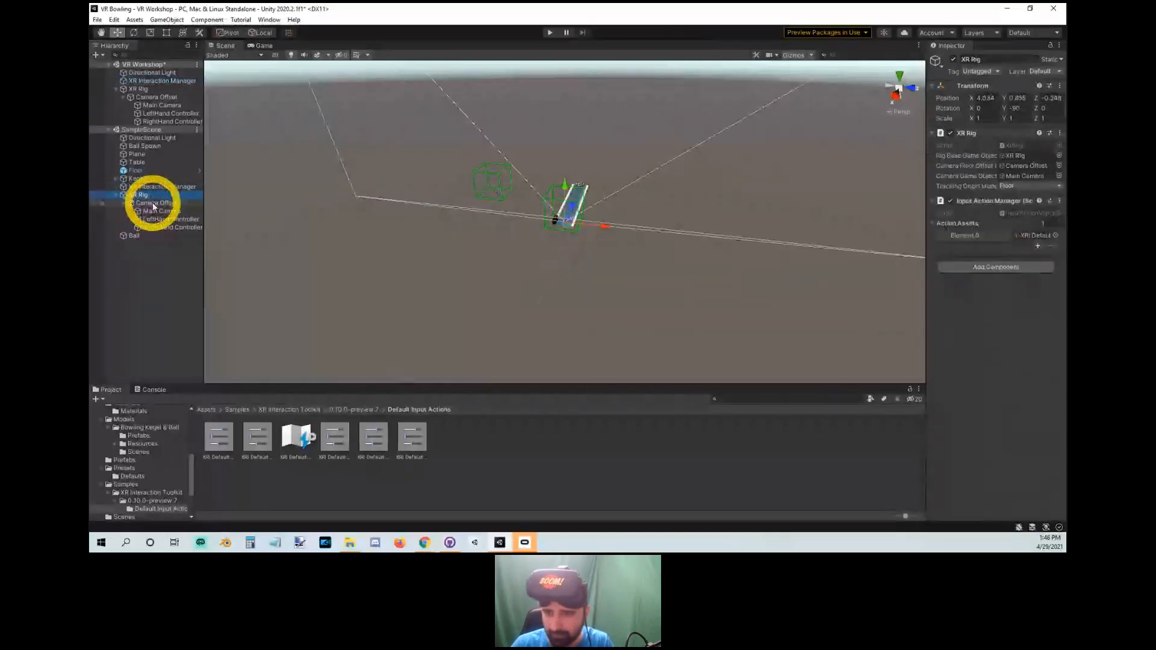
Widen the Inspector and examine VR Workshop's XR Rig and SampleScene's Main Camera and LeftHand Controller, including its full action reference names.
left_click_drag(923, 236, 757, 237)
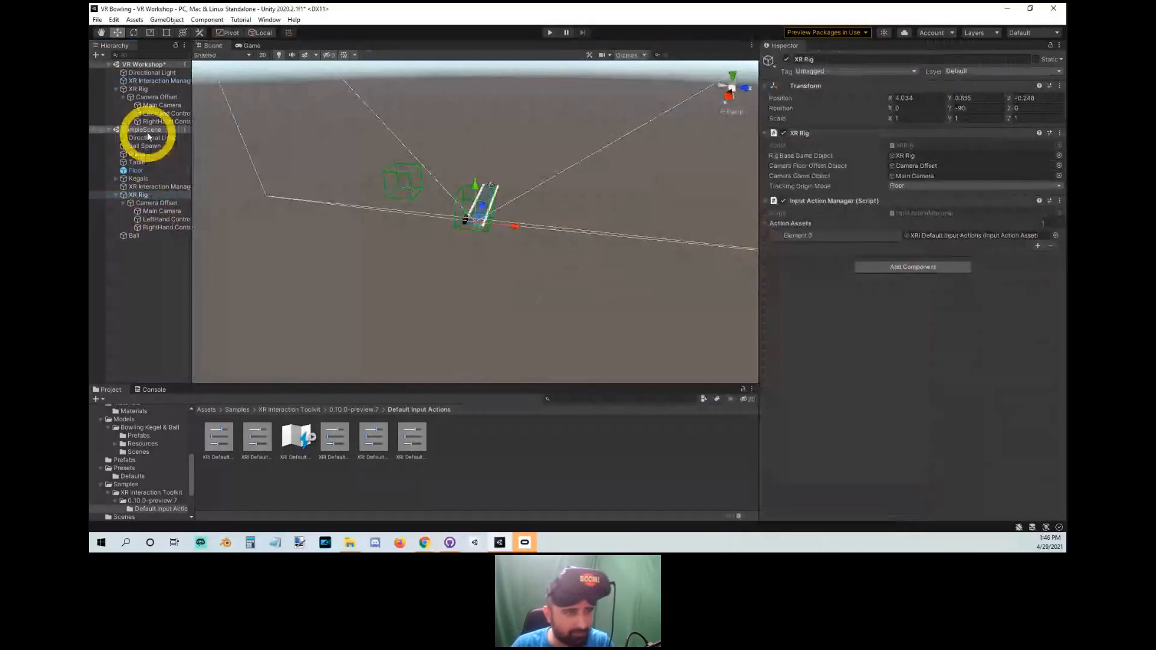
left_click(143, 89)
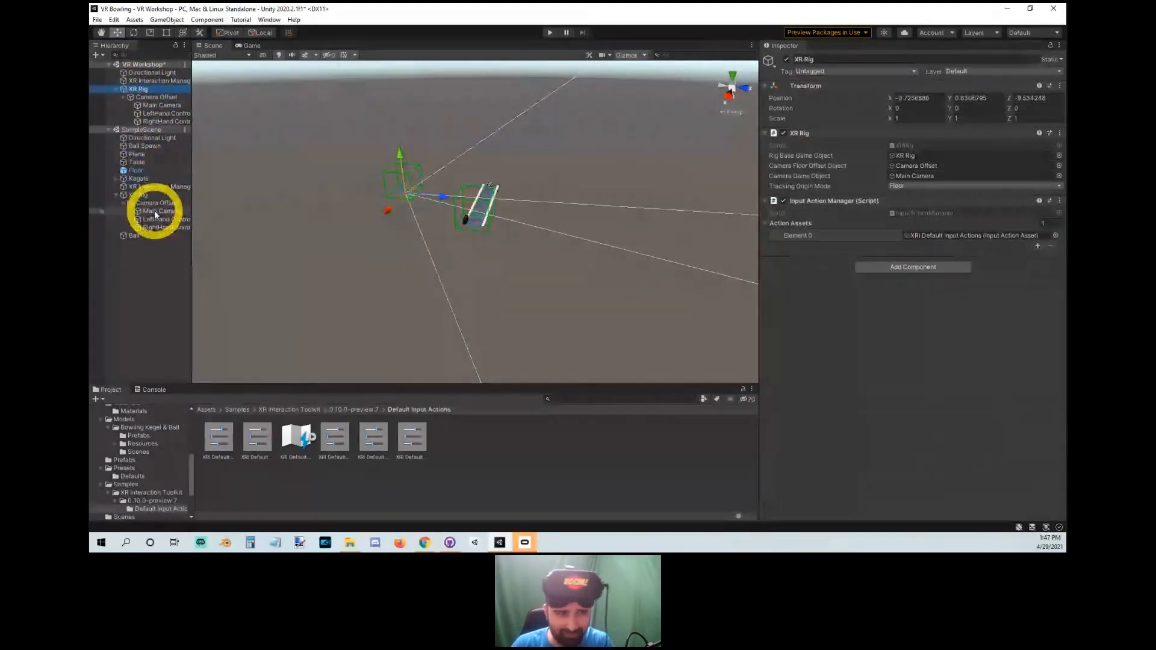
left_click(157, 211)
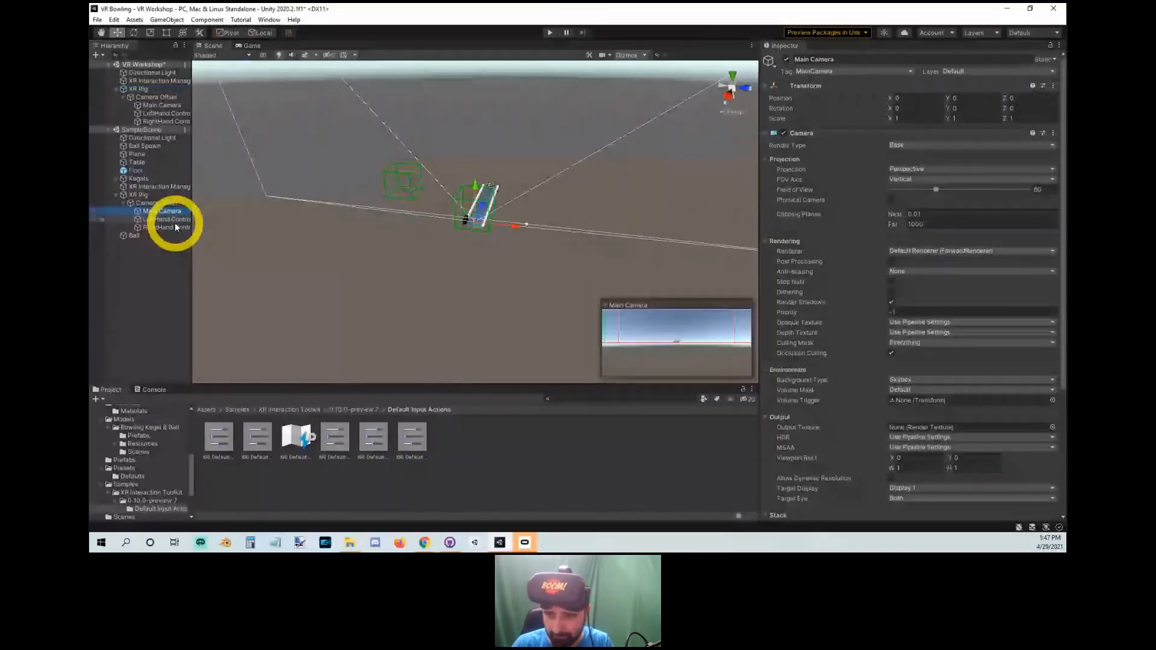
left_click(166, 219)
scroll(992, 305, "down", 5)
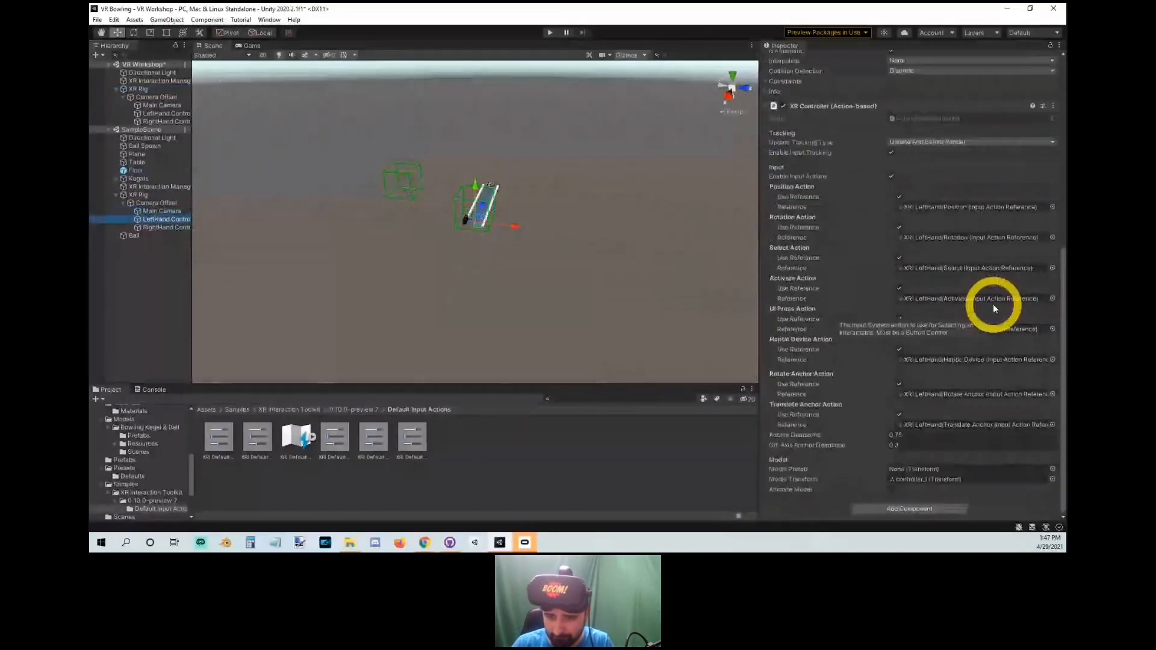
scroll(1004, 302, "up", 3)
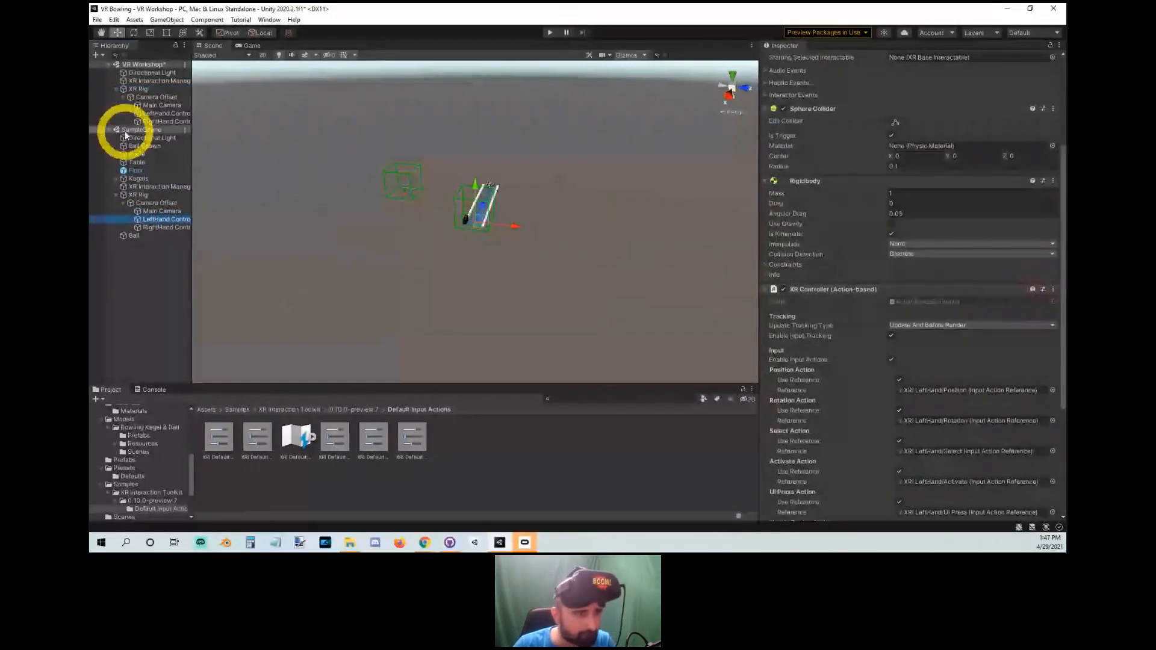
Set the Position Action reference of both VR Workshop hand controllers to XRI LeftHand/Position.
left_click(153, 113)
left_click(158, 121, "shift")
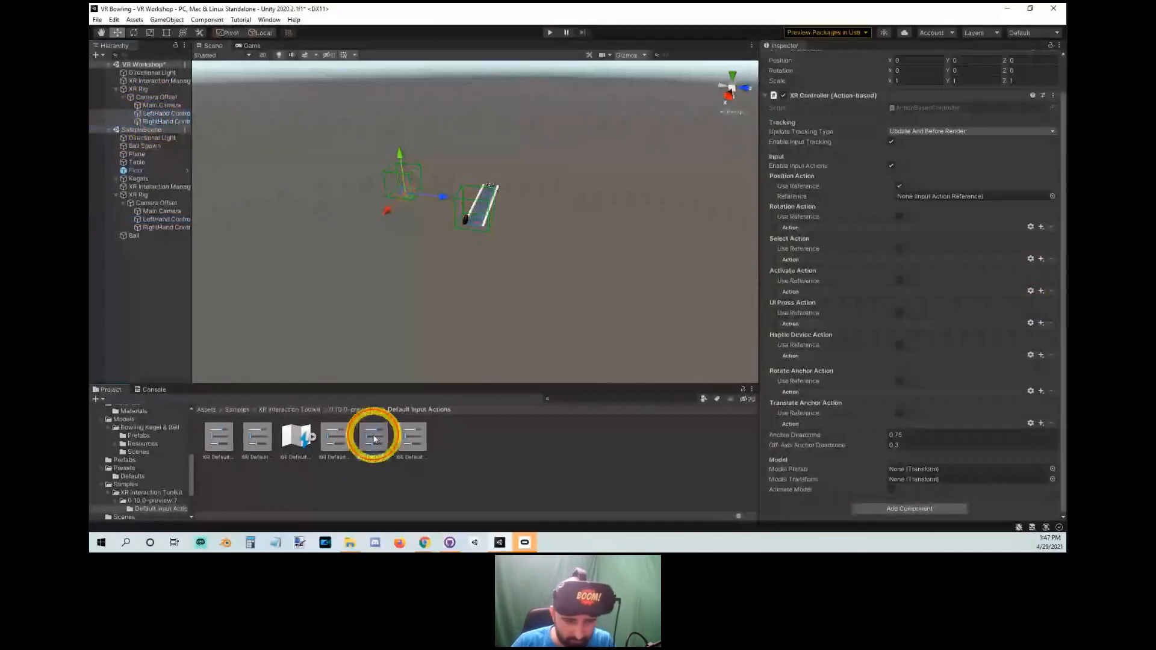
left_click_drag(374, 433, 1058, 196)
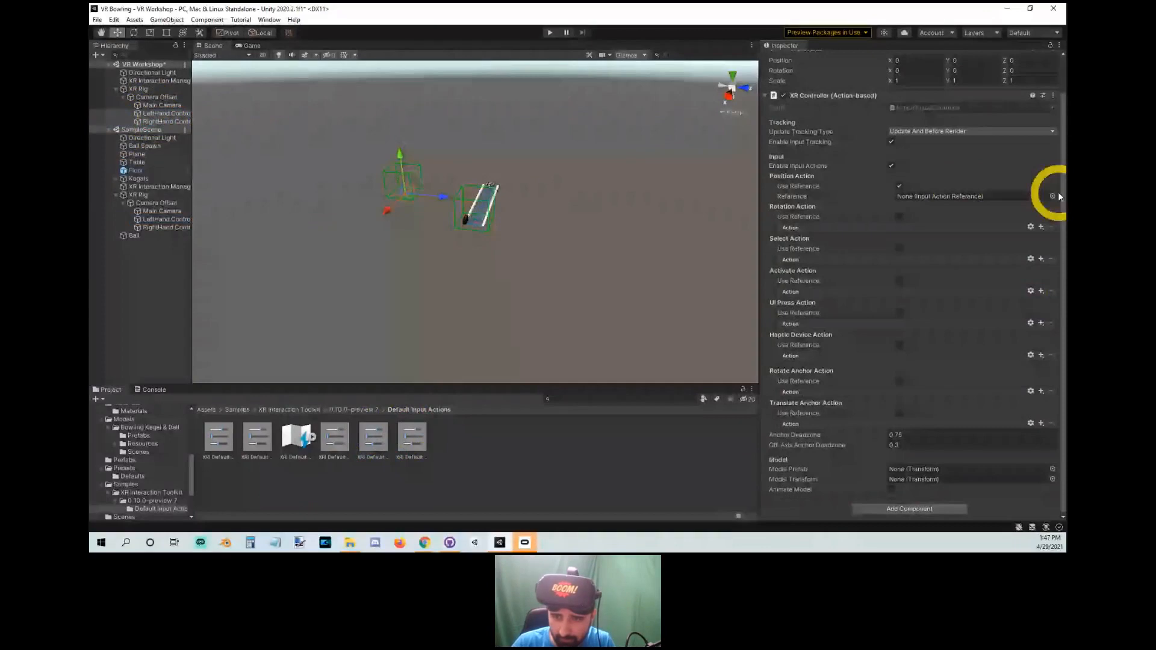
left_click(1054, 197)
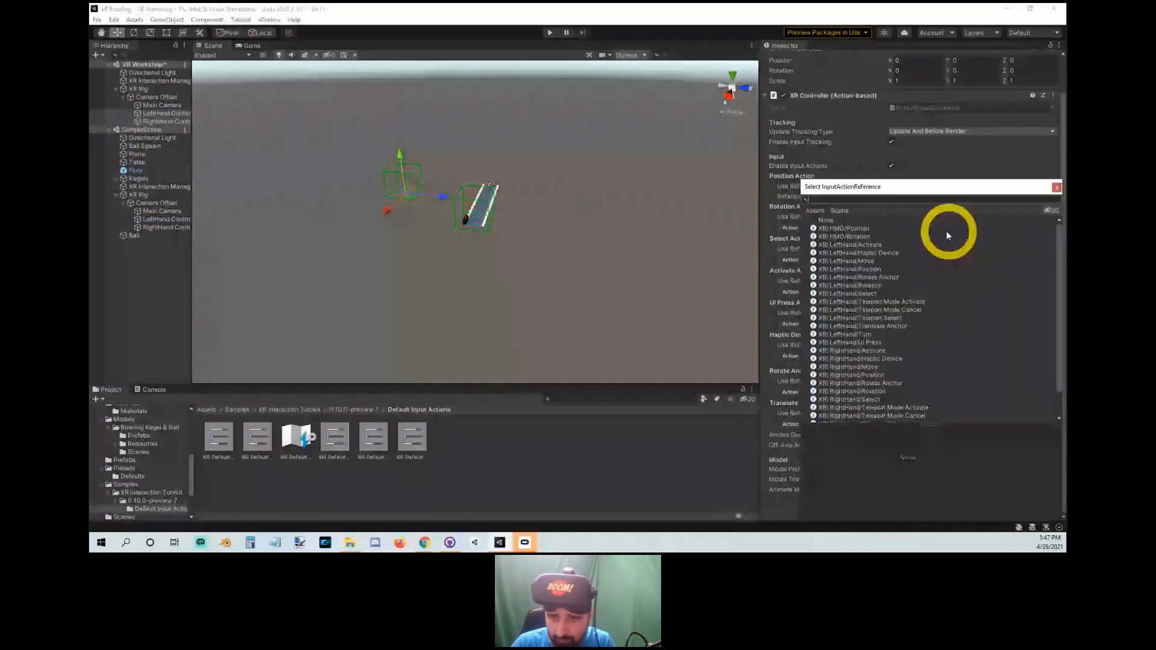
left_click_drag(893, 189, 416, 184)
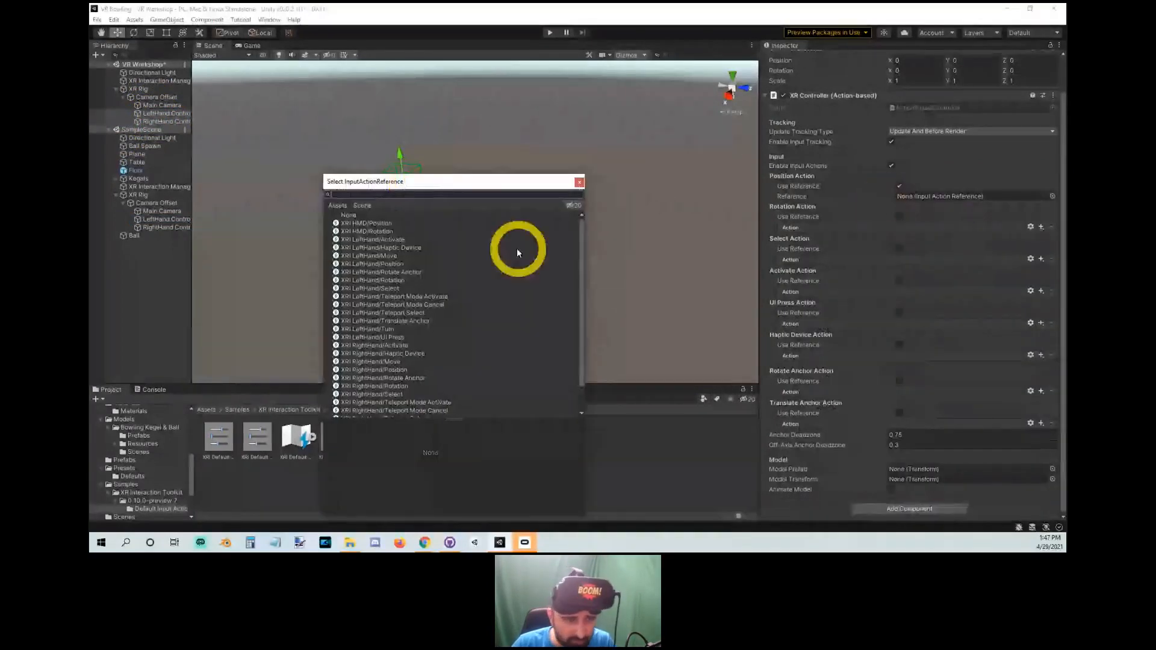
double_click(433, 265)
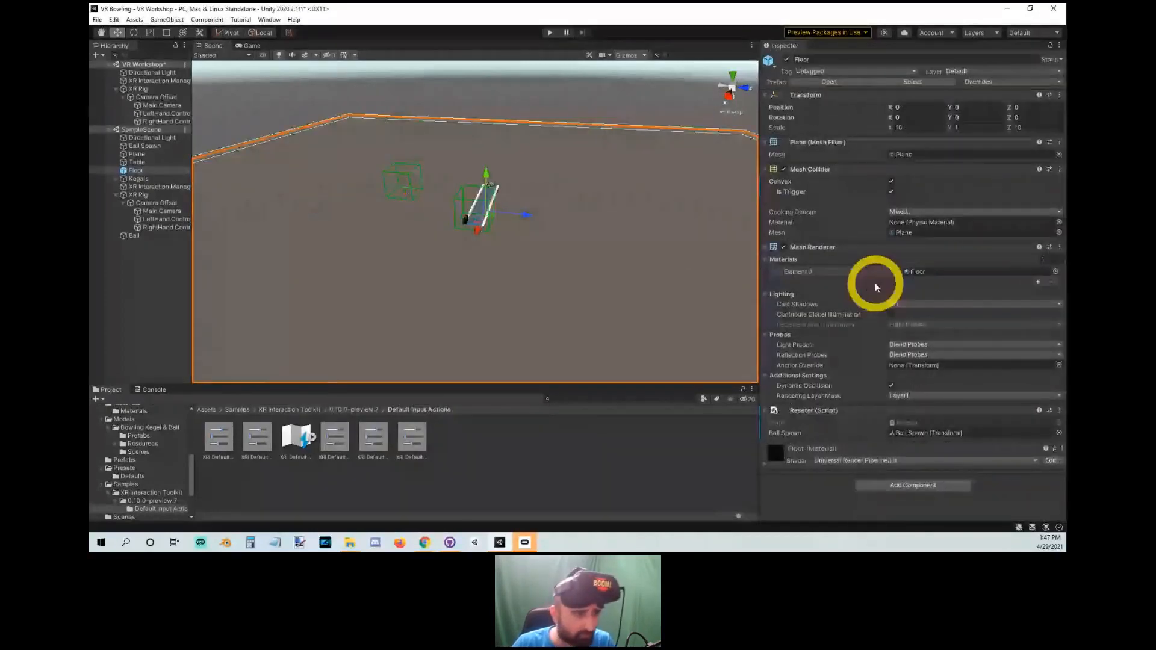
left_click(151, 162)
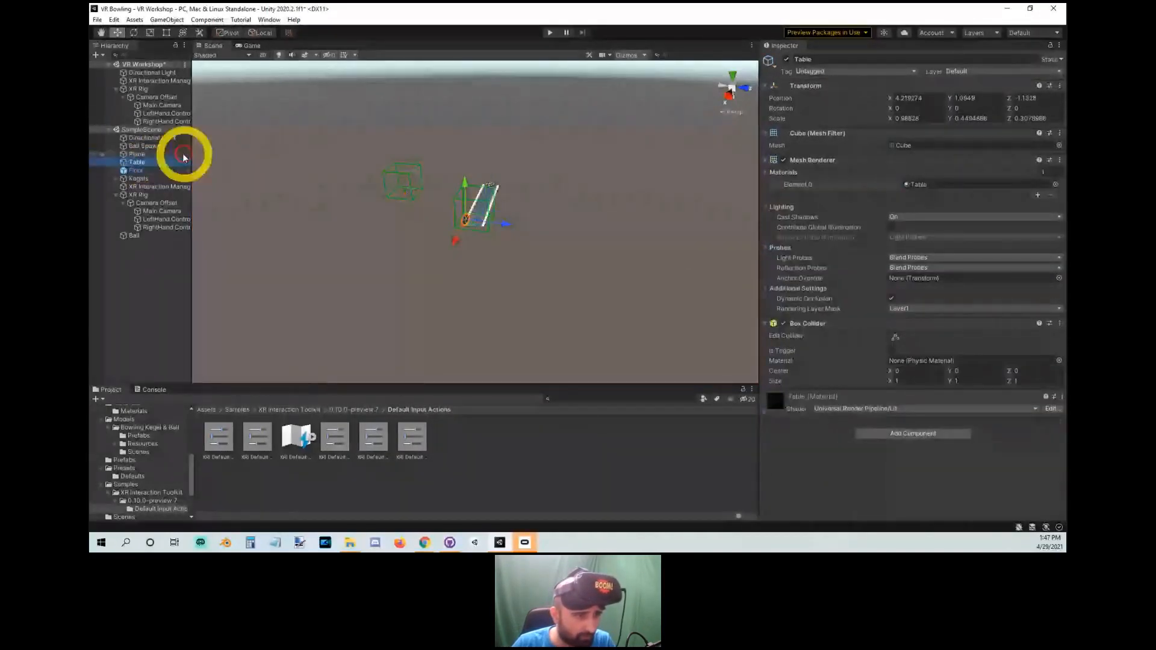
Enable a Rotation Action reference on VR Workshop's LeftHand Controller and set it to XRI LeftHand/Position.
left_click(168, 113)
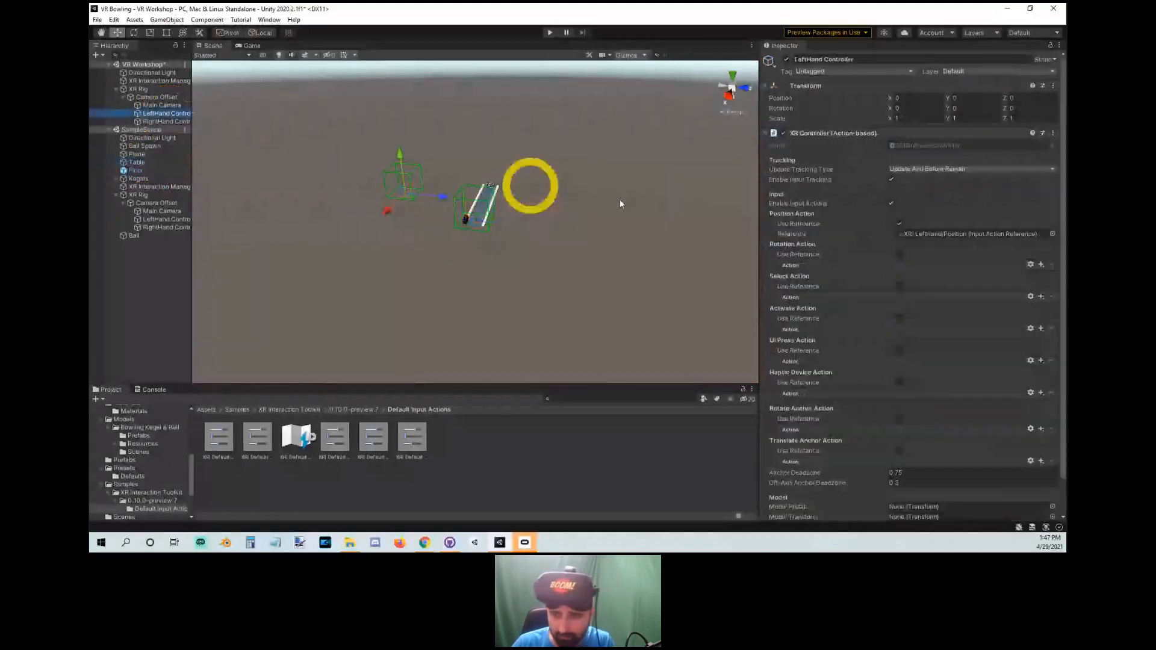
scroll(932, 211, "down", 1)
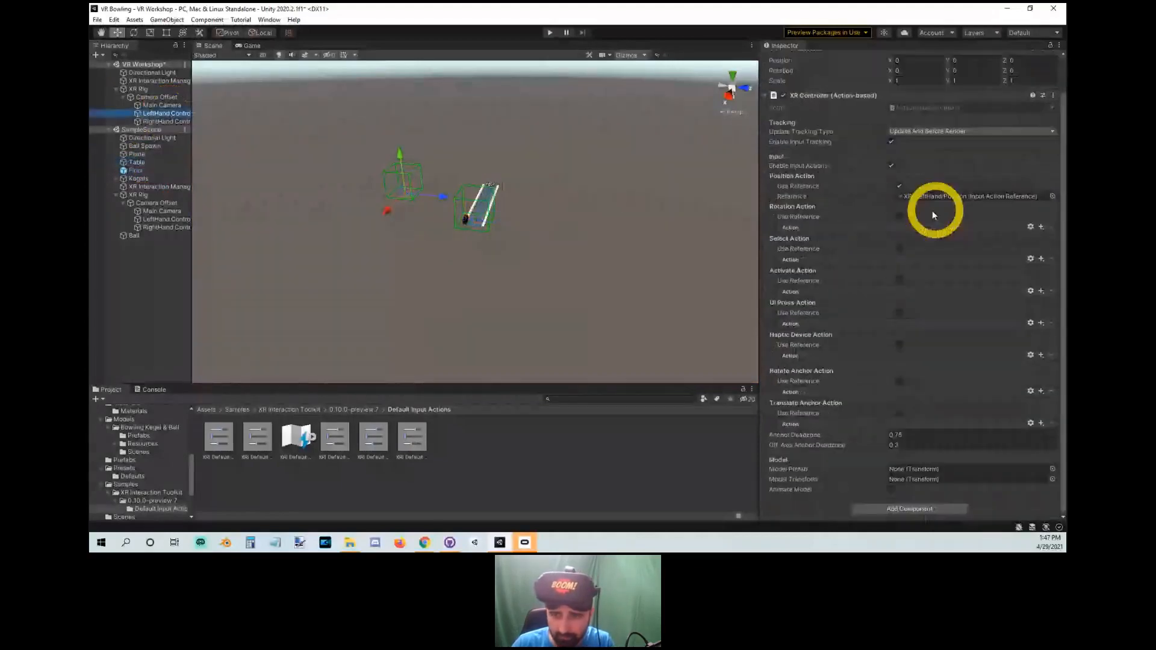
left_click(900, 218)
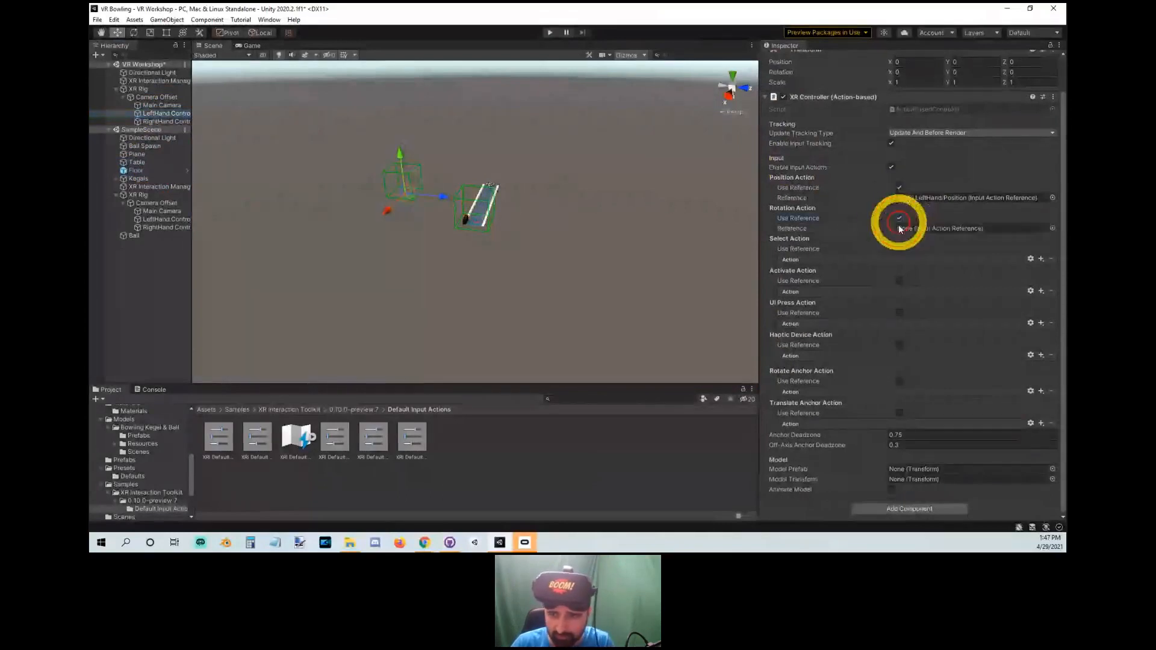
left_click(1053, 229)
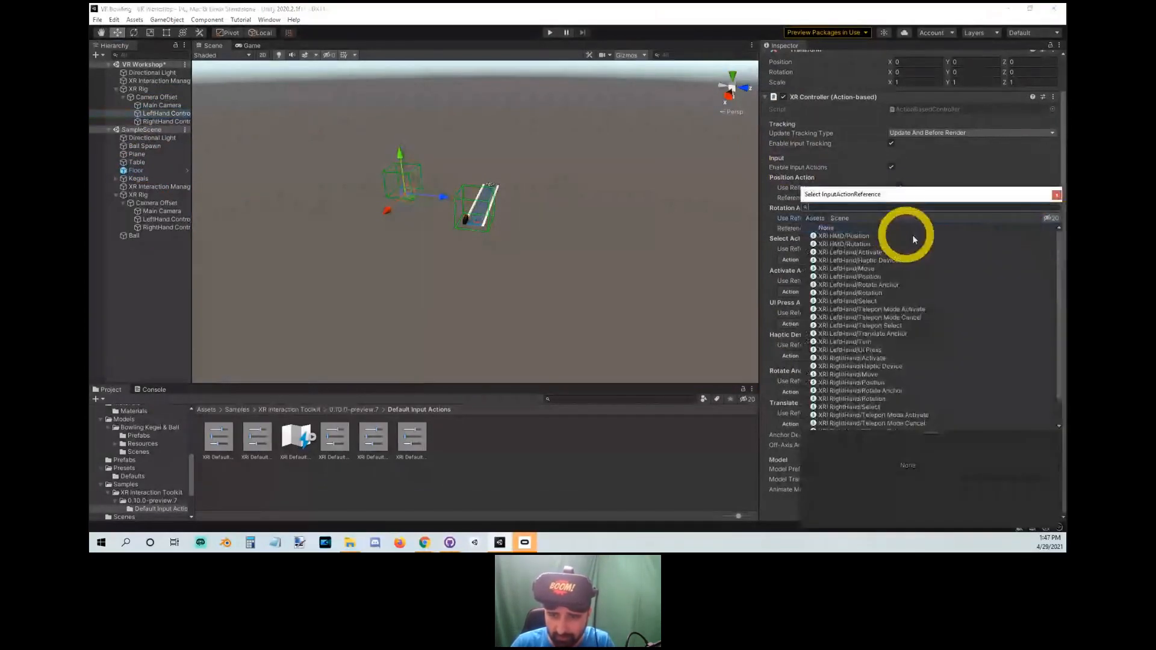
left_click(846, 276)
left_click(855, 268)
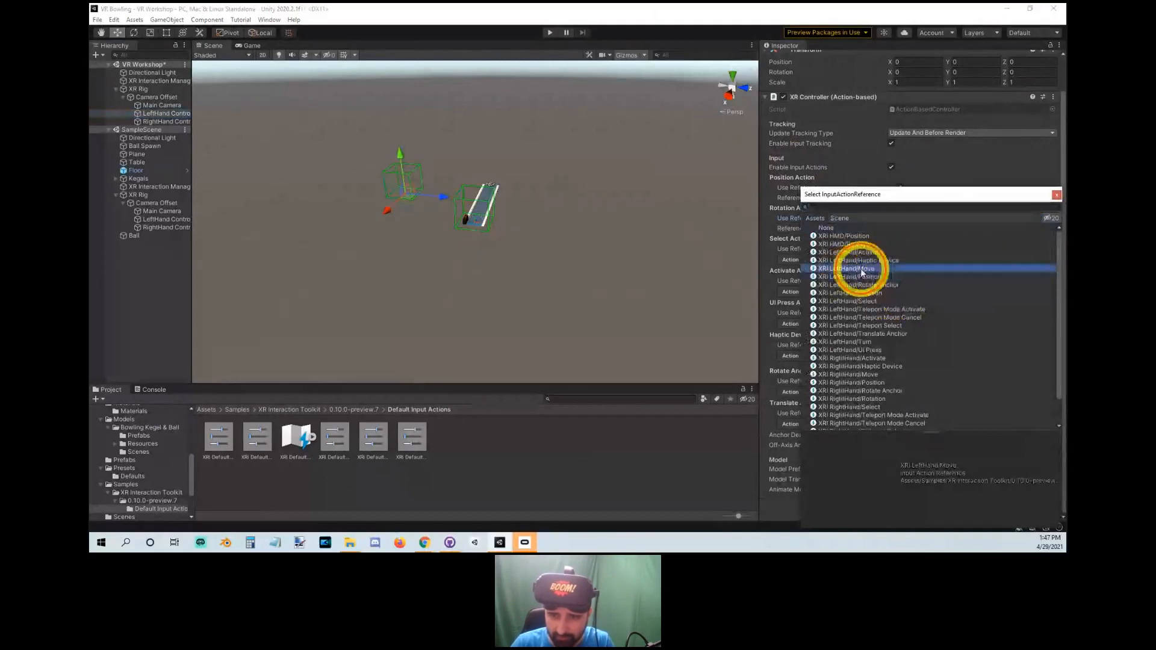
left_click(919, 276)
double_click(497, 255)
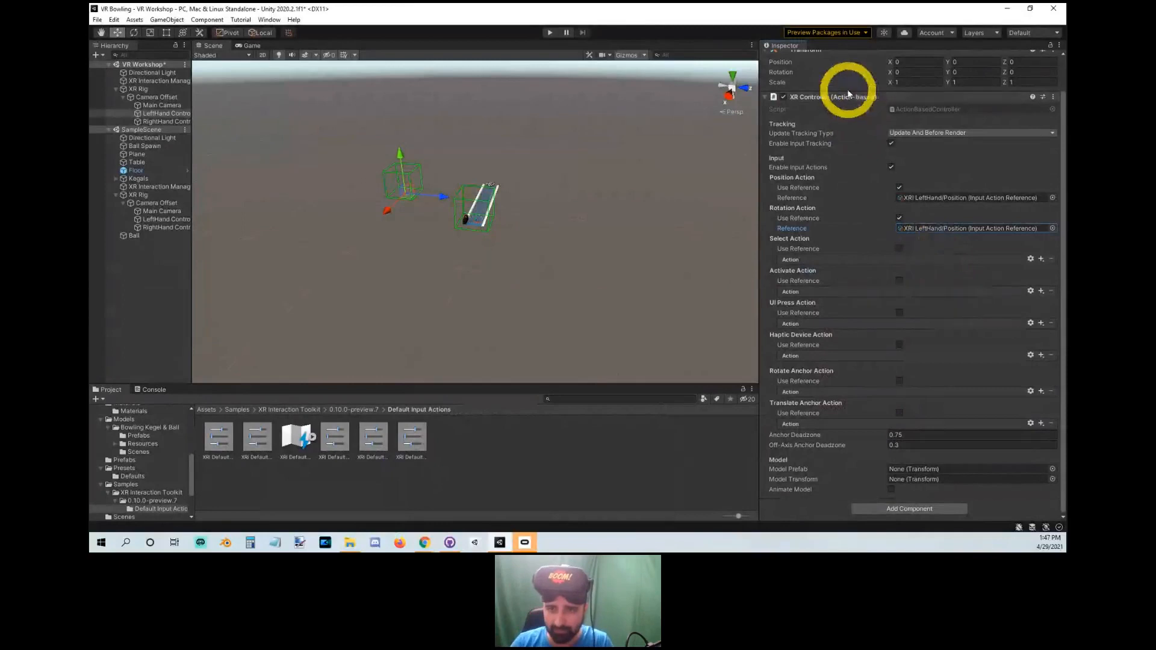
left_click(849, 106)
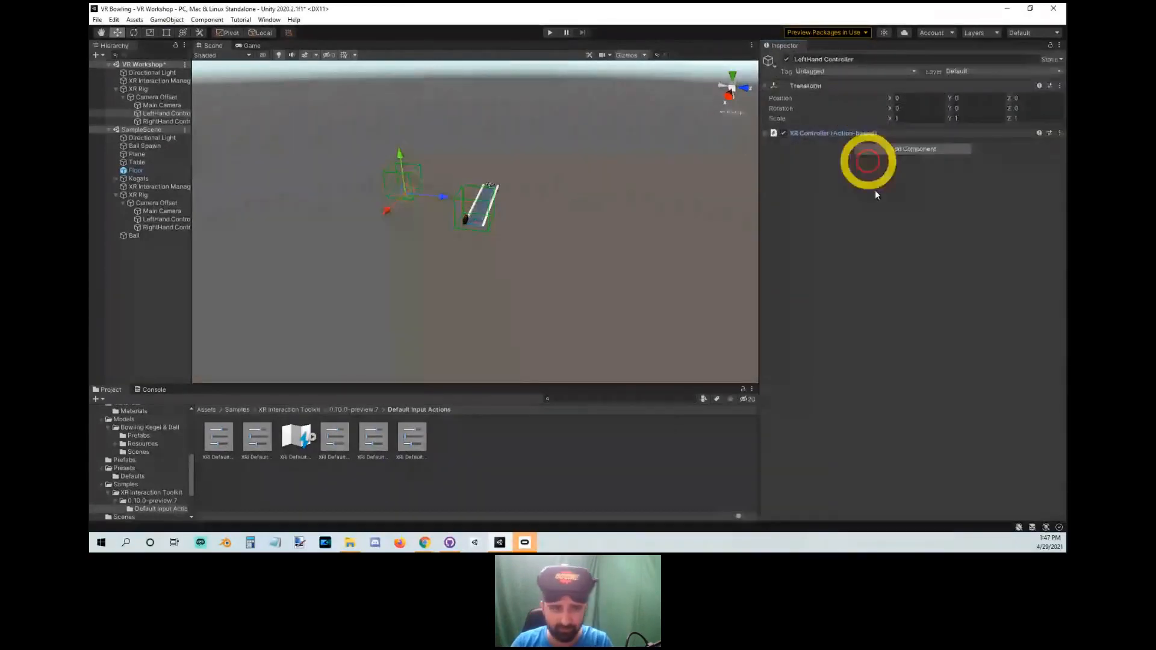
left_click(905, 133)
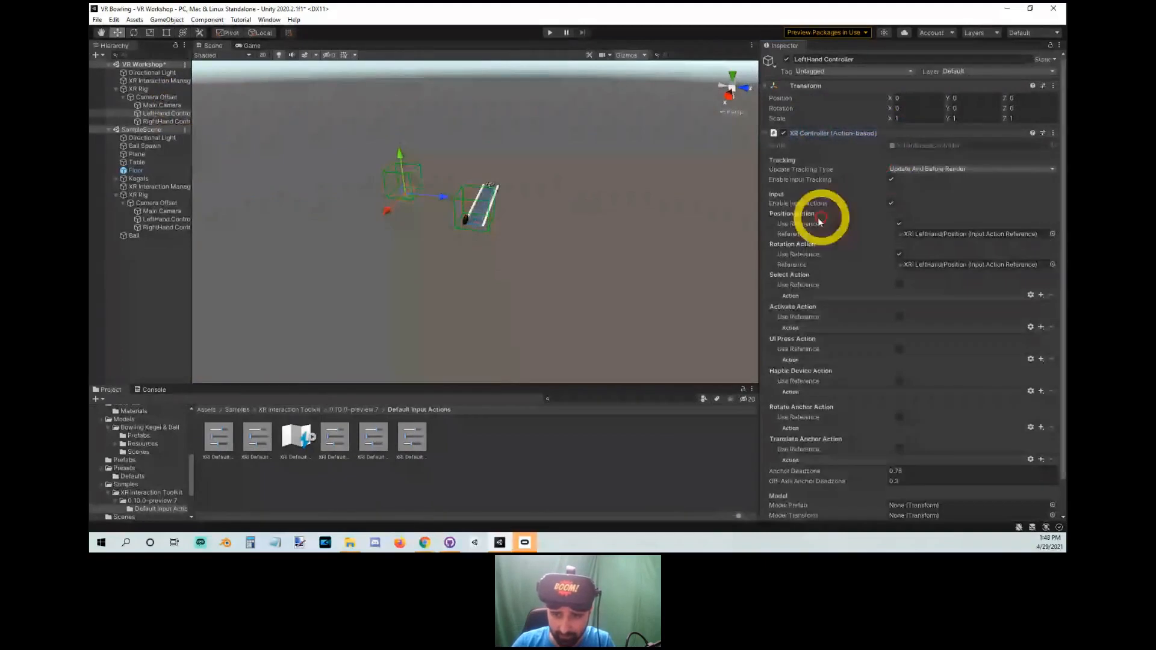
Enable a Select Action reference on VR Workshop's LeftHand Controller and set it to XRI LeftHand/Select.
left_click(900, 285)
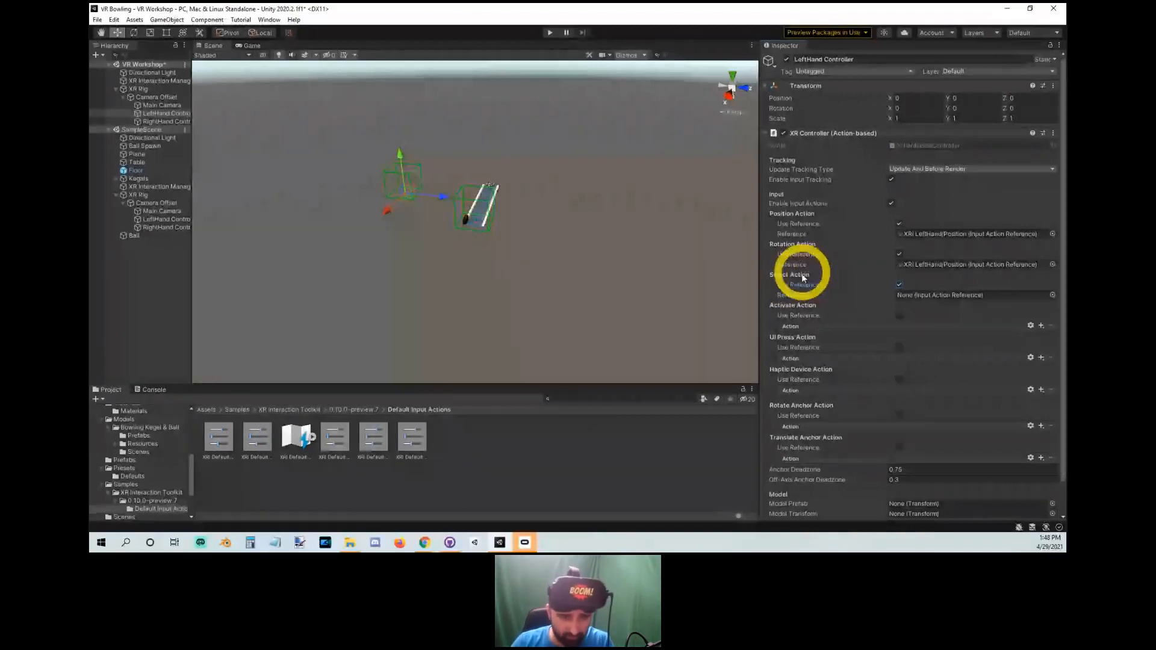
left_click(1052, 296)
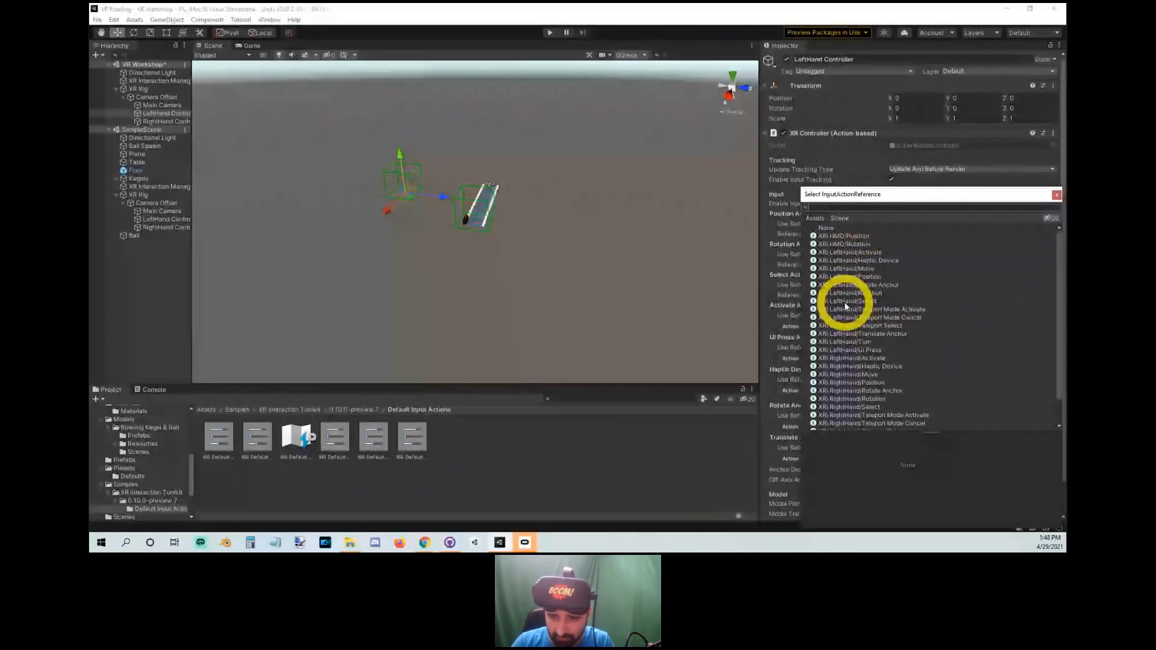
double_click(845, 301)
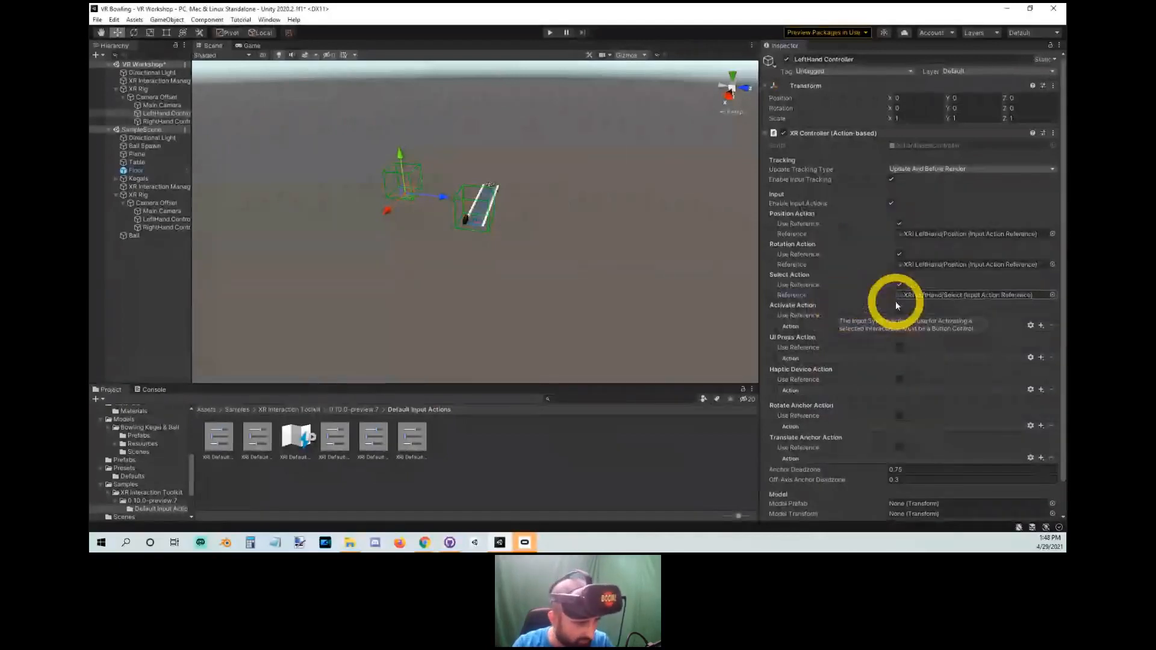
Change the Rotation Action reference to XRI LeftHand/Rotation and compare the setup with SampleScene's LeftHand Controller.
scroll(903, 287, "down", 2)
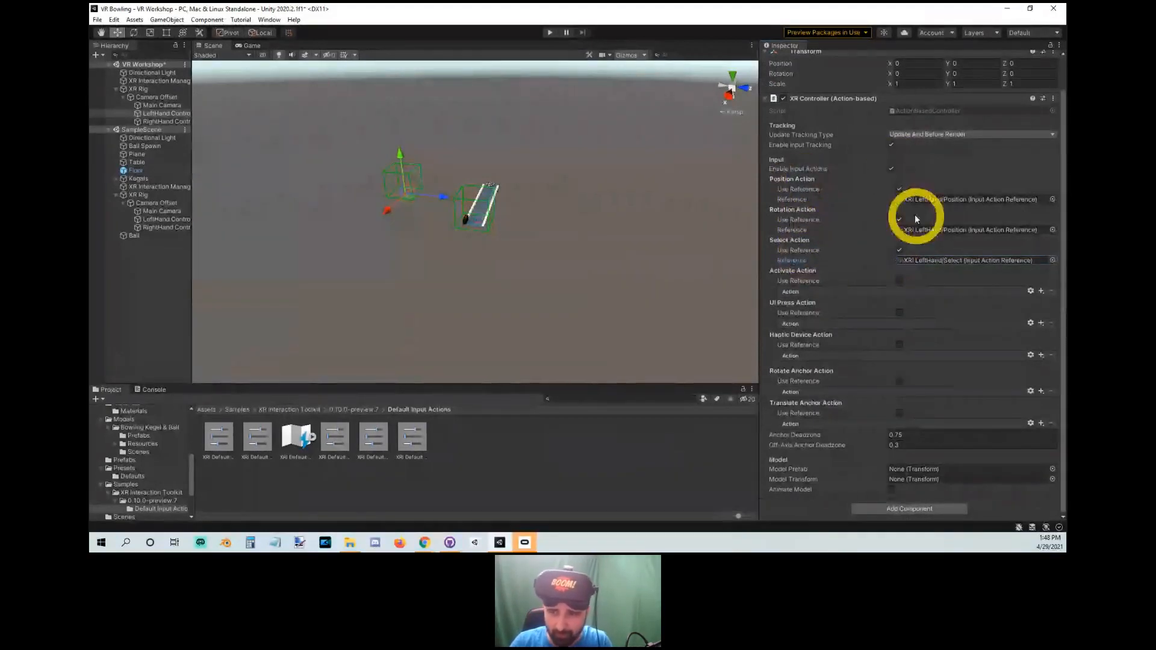
left_click(1052, 230)
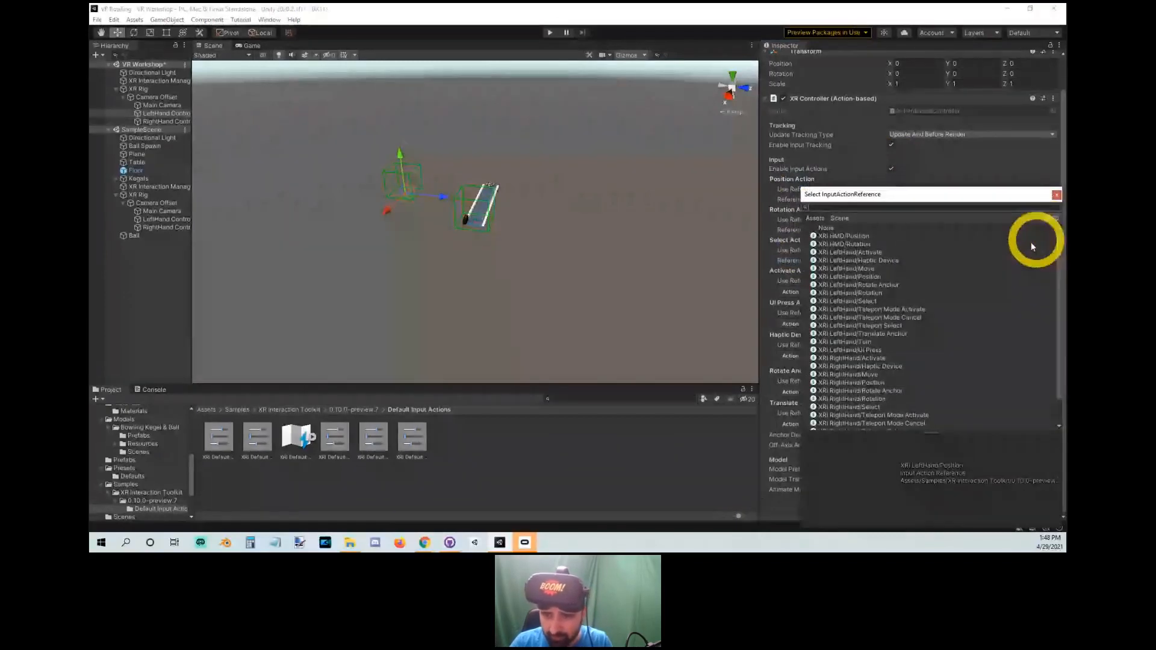
key("Escape")
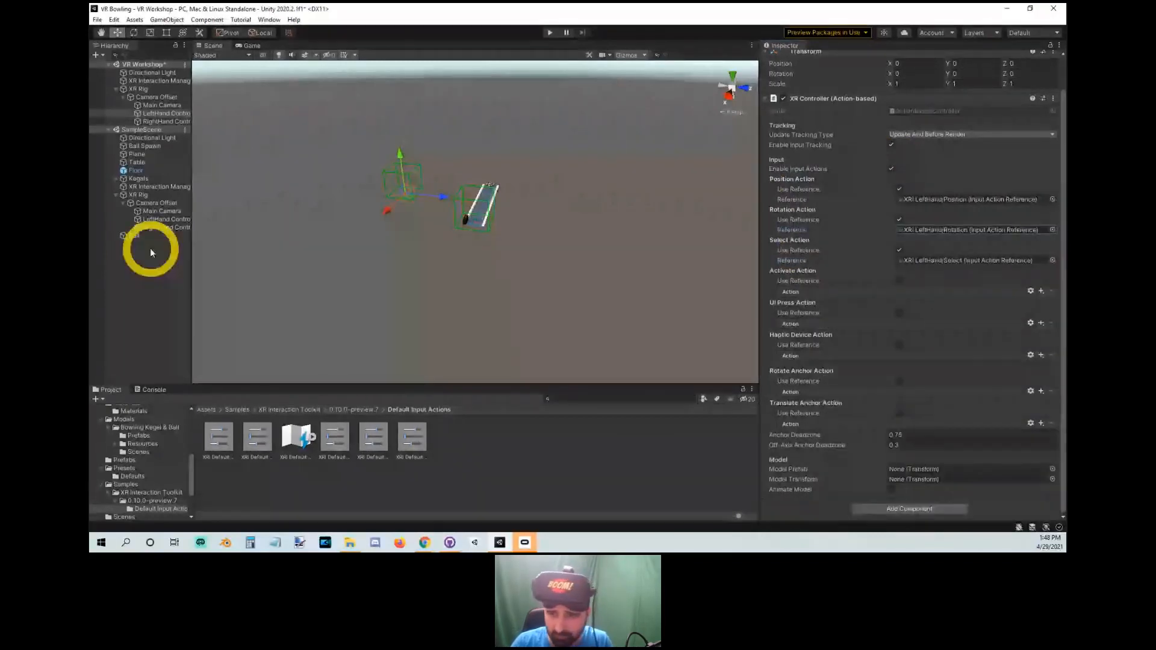
left_click(554, 189)
scroll(807, 336, "down", 10)
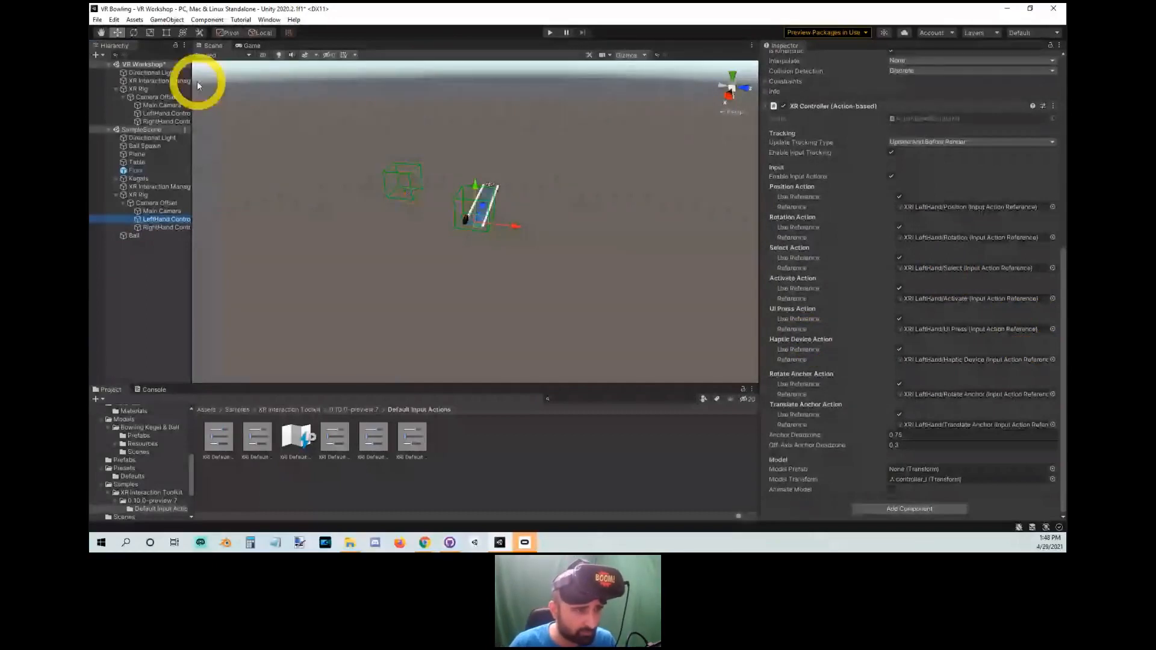
Add a Stationary XR Rig (Action-based) to VR Workshop and examine its LeftHand Controller's XR Controller settings.
right_click(149, 64)
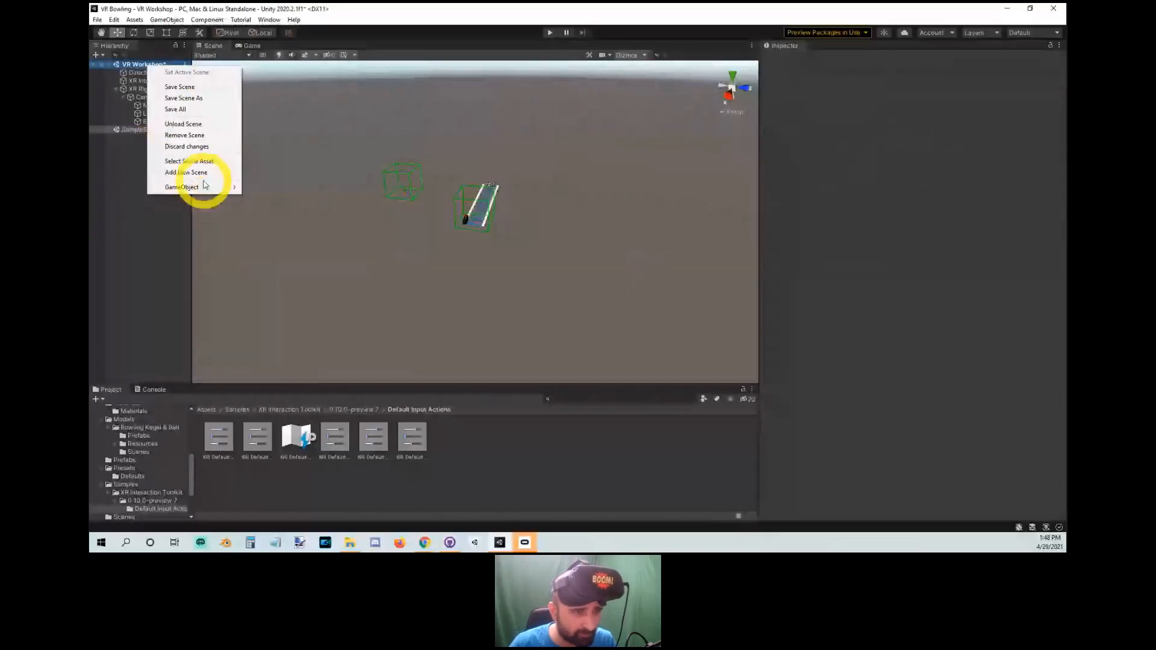
mouse_move(193, 187)
mouse_move(301, 266)
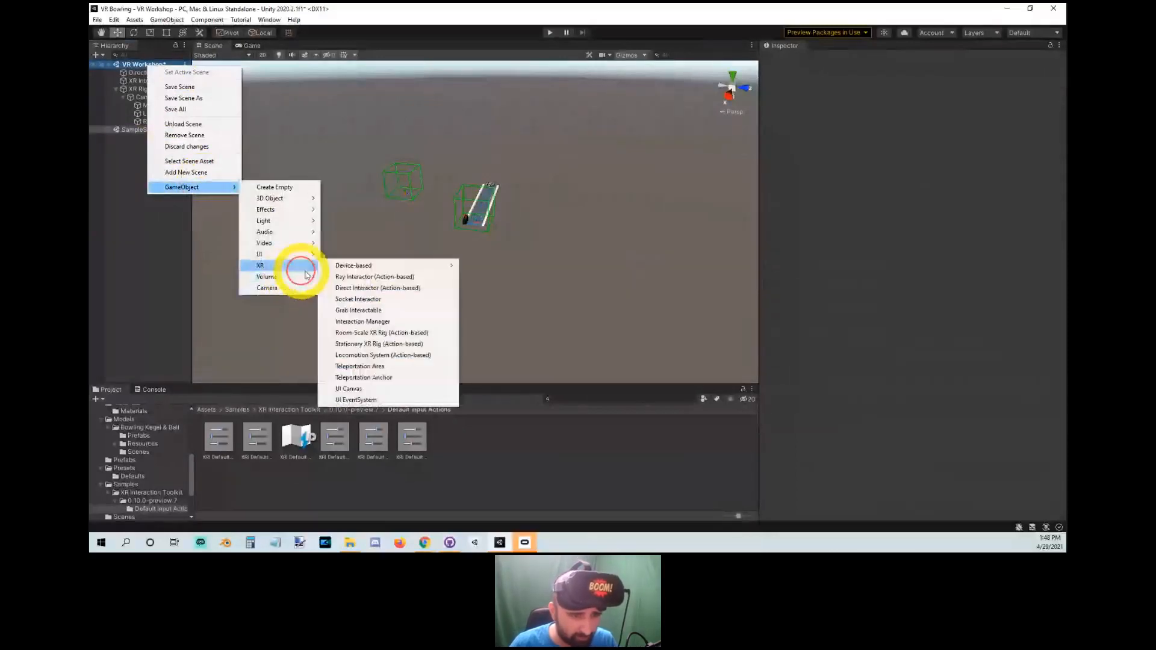
left_click(426, 344)
left_click(124, 135)
left_click(153, 150)
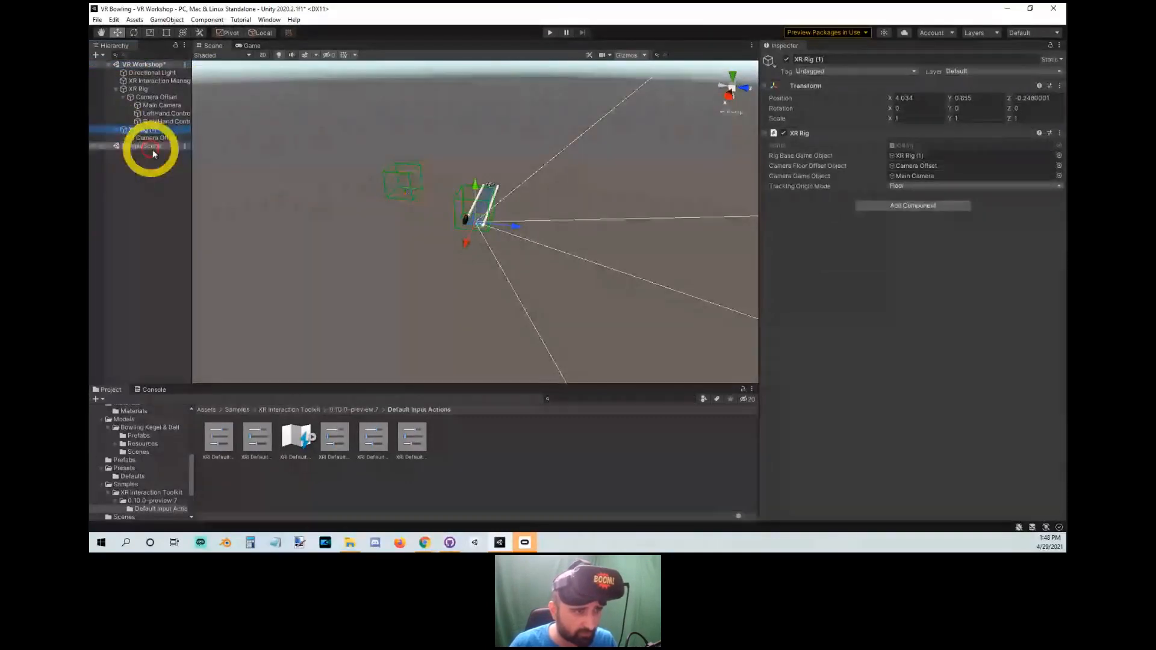
left_click(158, 154)
scroll(878, 225, "down", 4)
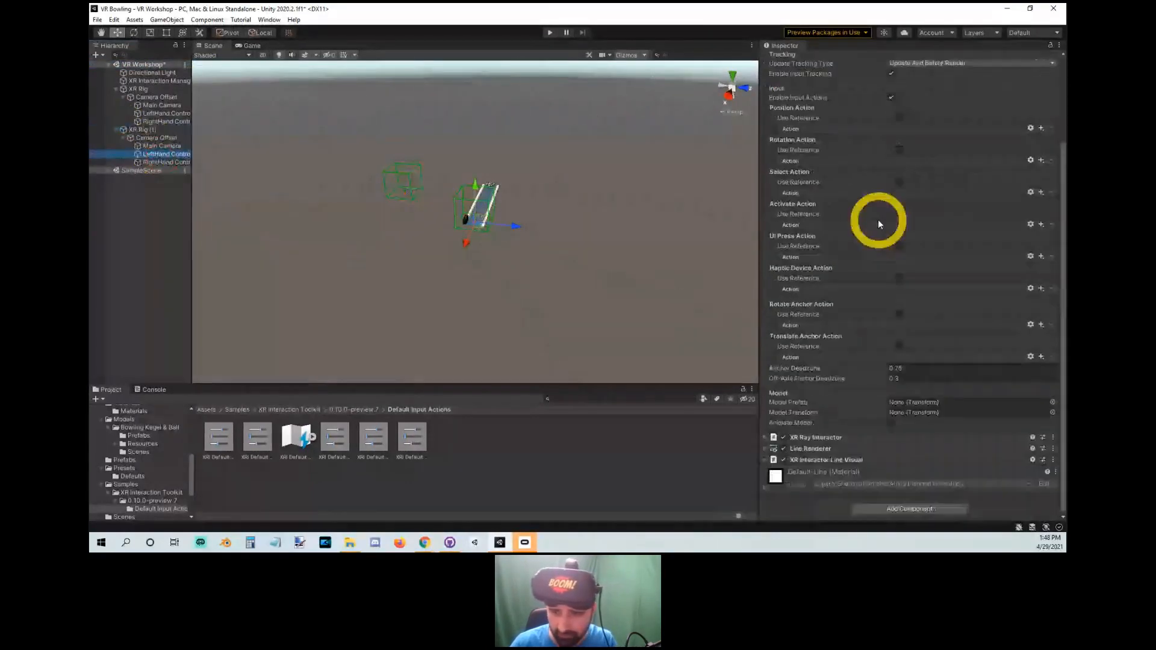
scroll(885, 226, "up", 4)
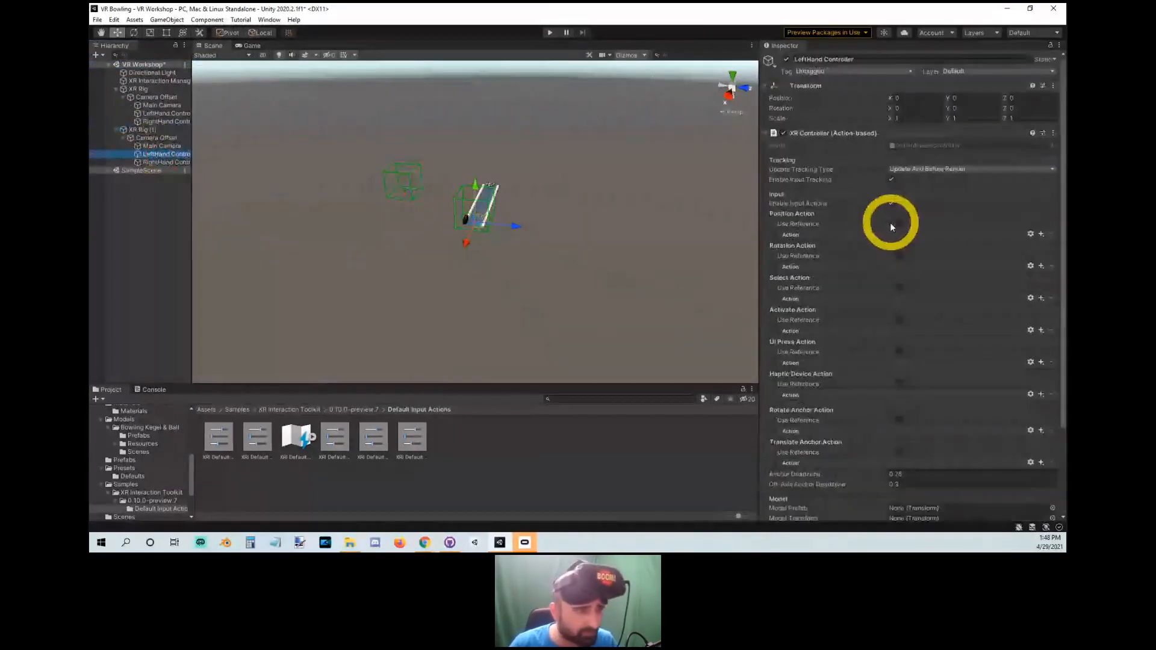
Delete the newly added second XR Rig from VR Workshop and recheck the original rig's LeftHand Controller.
right_click(156, 129)
left_click(202, 222)
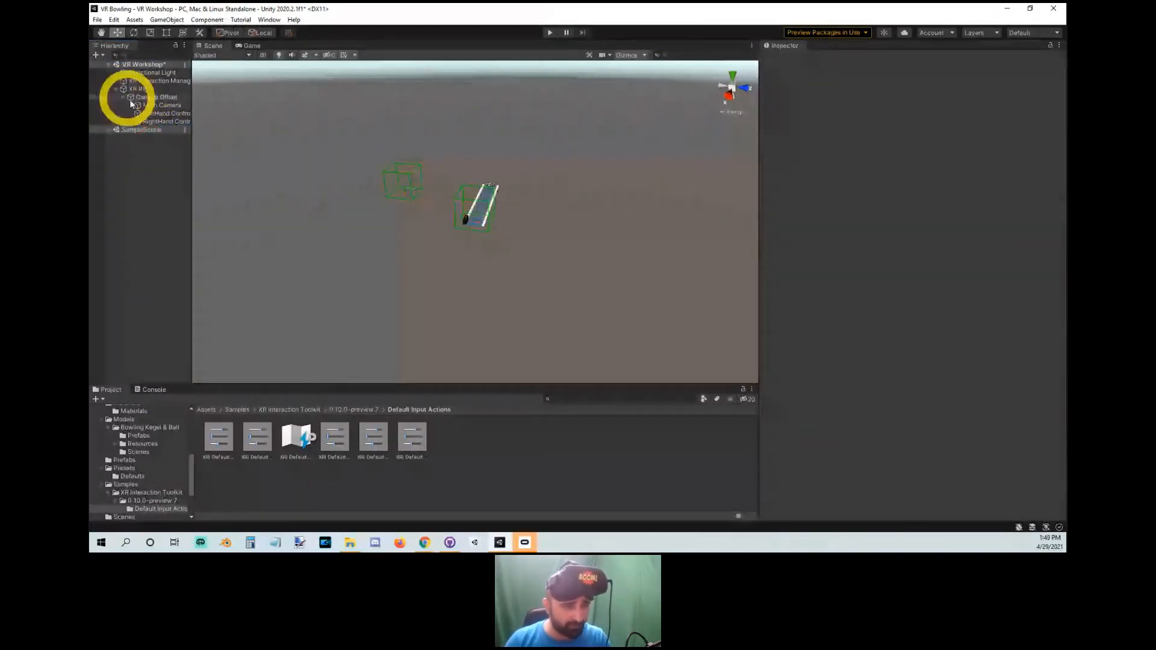
left_click(149, 113)
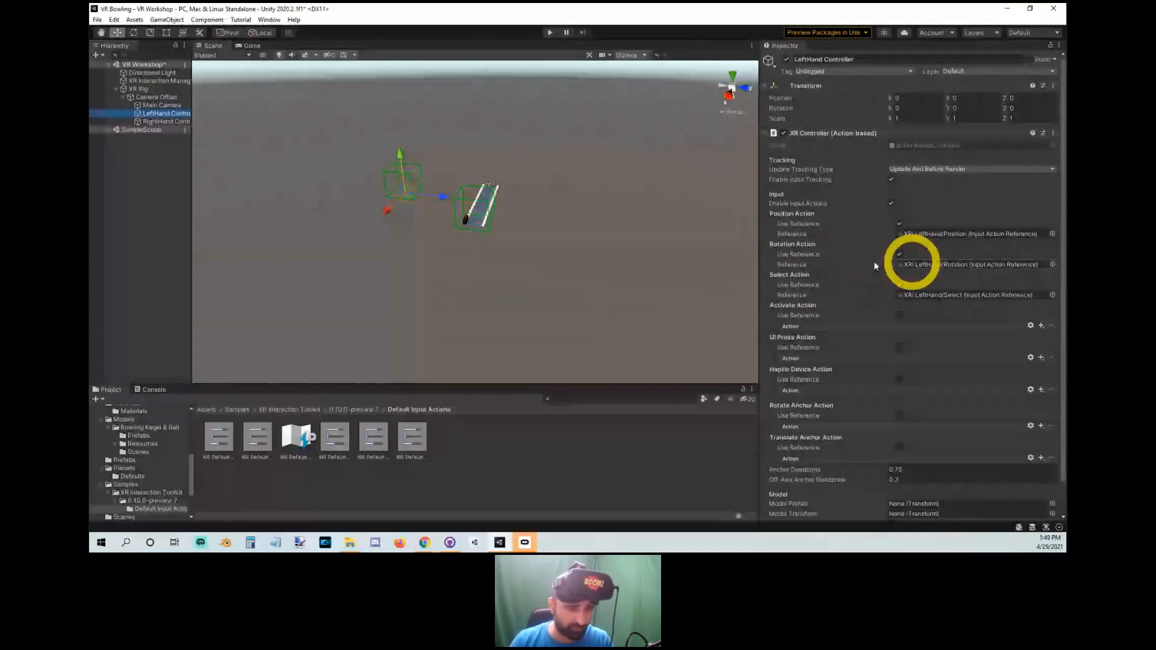
Copy SampleScene's XR Rig into VR Workshop and delete VR Workshop's original XR Rig.
left_click(102, 130)
left_click(156, 195)
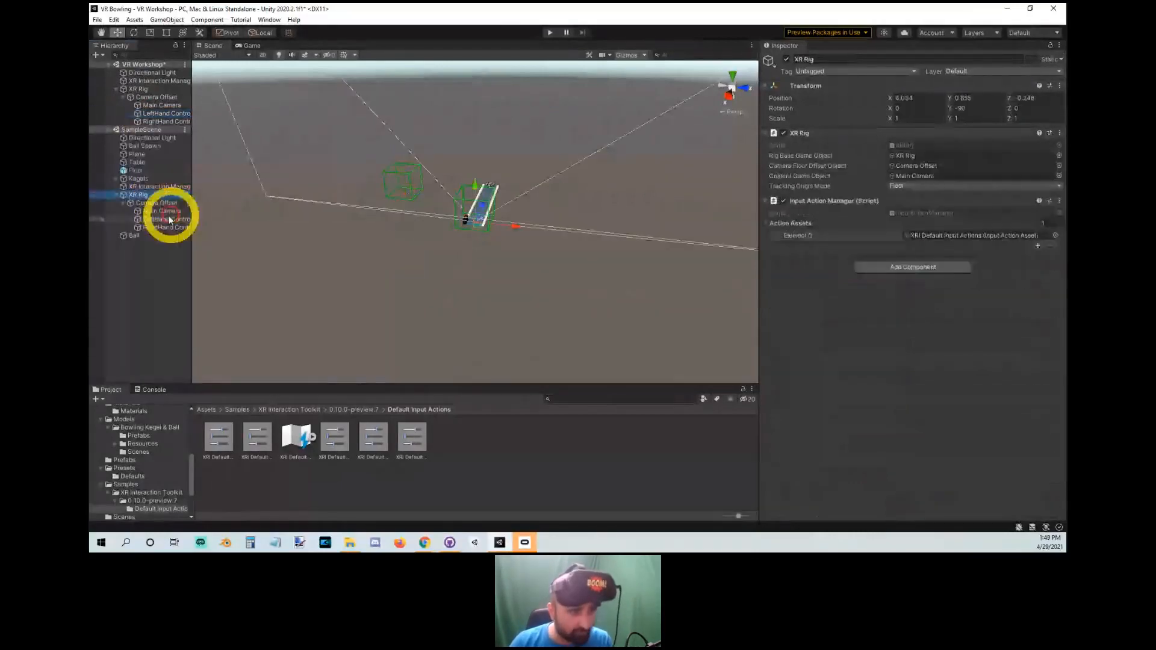
right_click(138, 91)
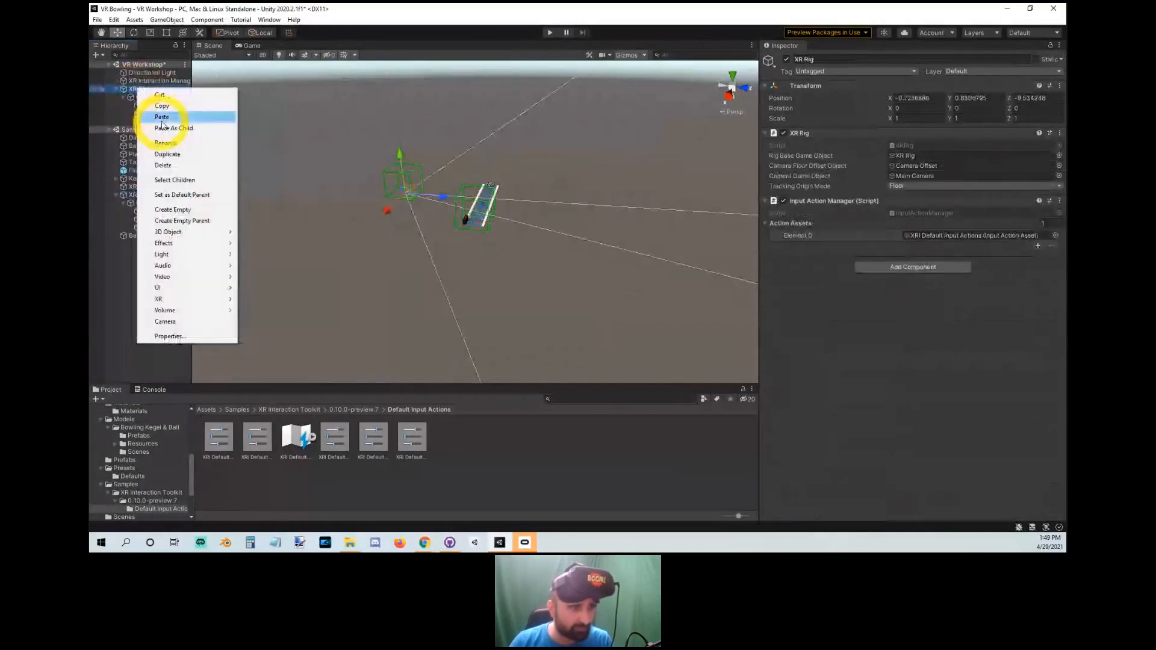
left_click(165, 114)
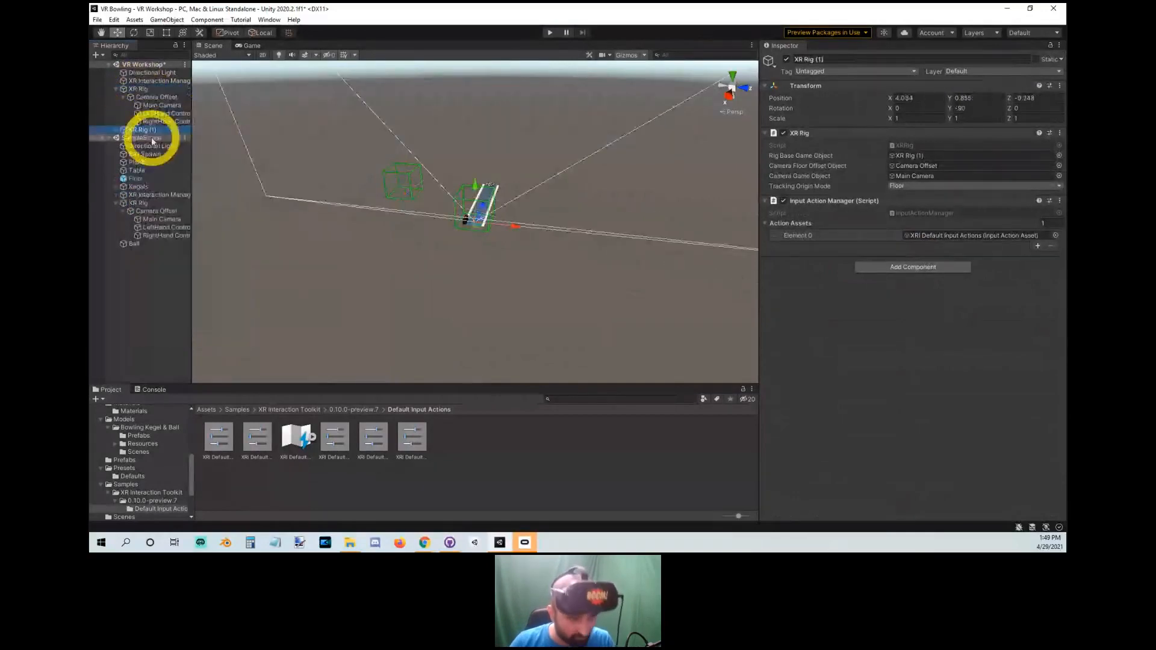
left_click(144, 89)
key("Delete")
Expand the pasted XR Rig in VR Workshop and remove SampleScene from the hierarchy.
left_click(119, 90)
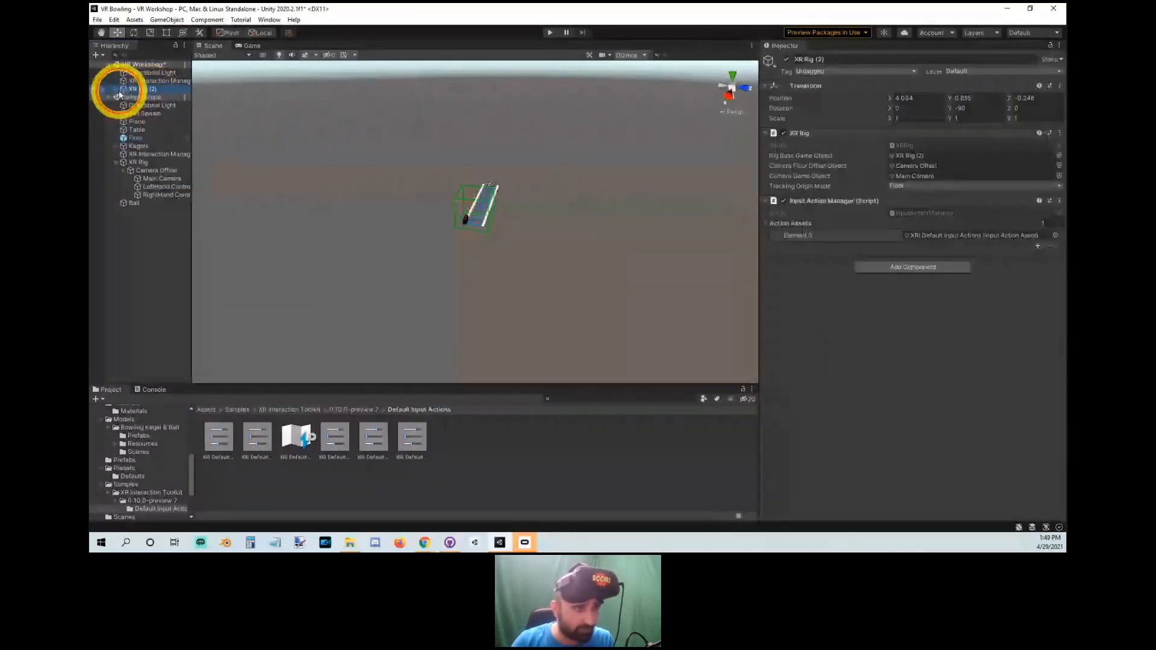
left_click(117, 90)
left_click(145, 98)
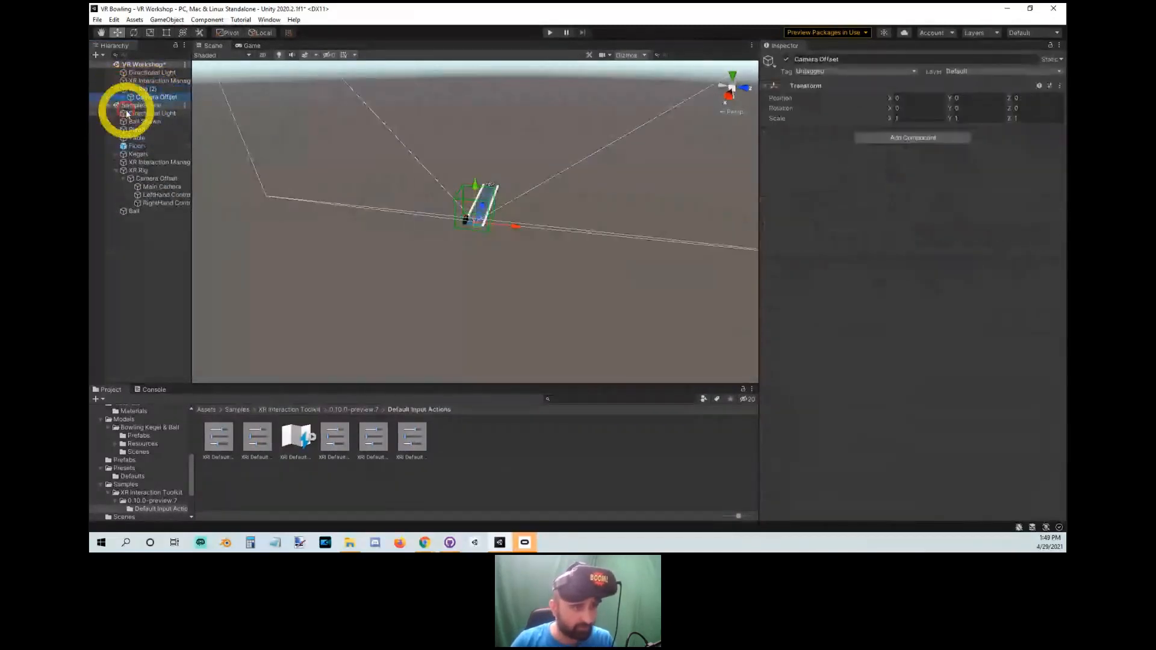
left_click(114, 111)
left_click(113, 106)
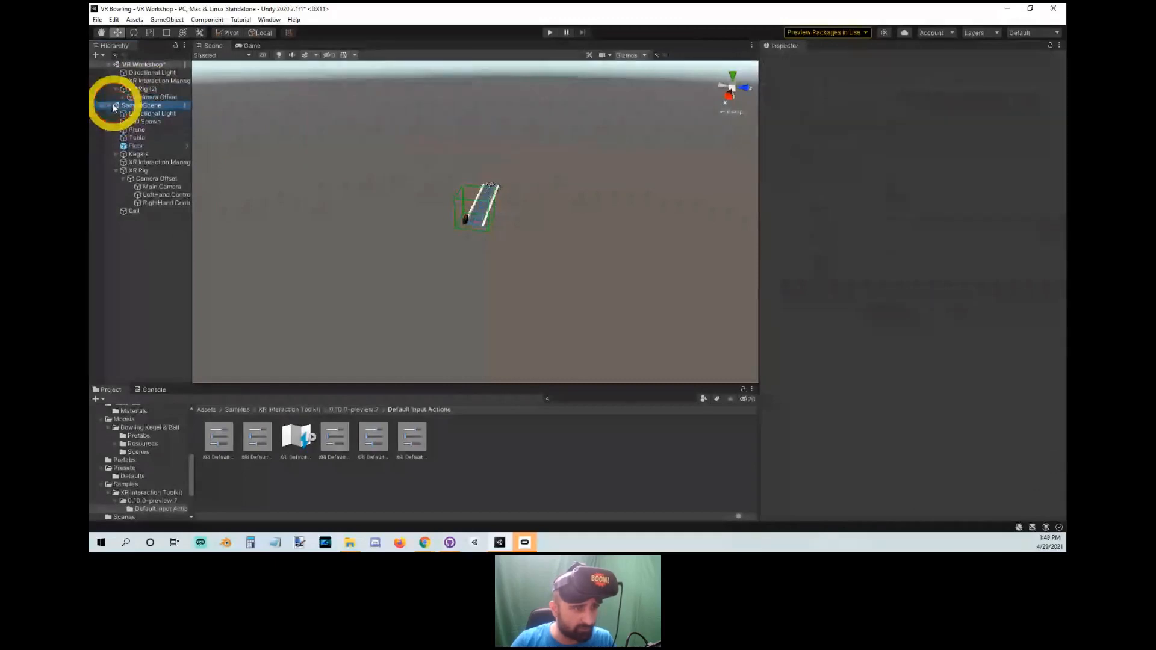
left_click(109, 106)
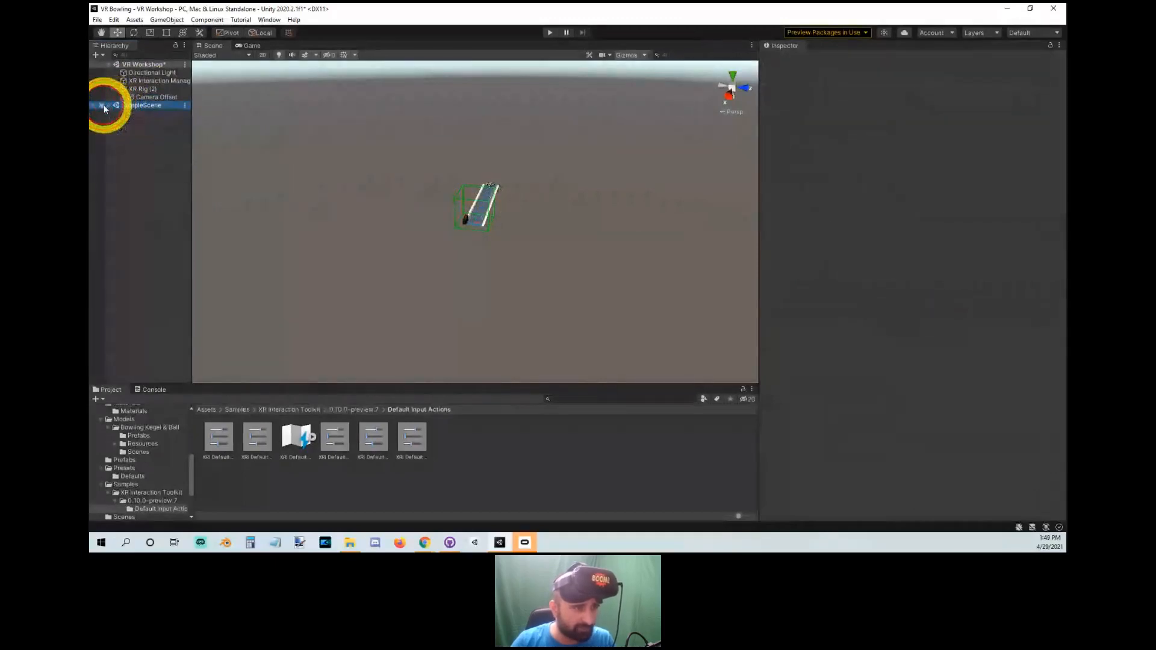
left_click(139, 91)
right_click(134, 105)
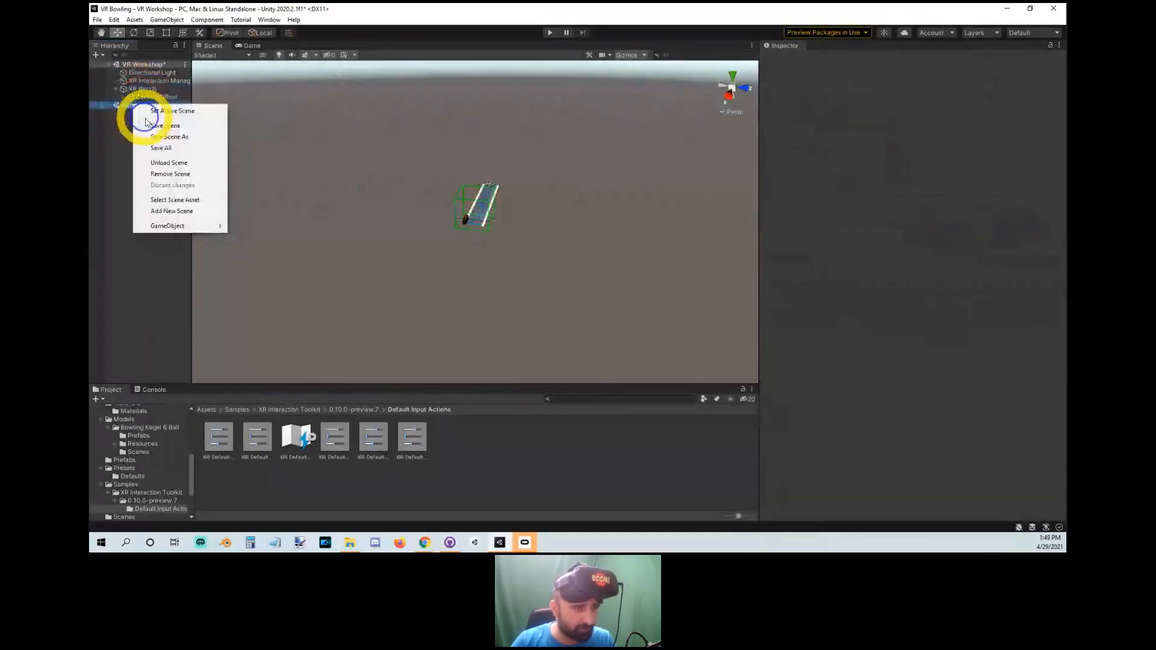
left_click(171, 174)
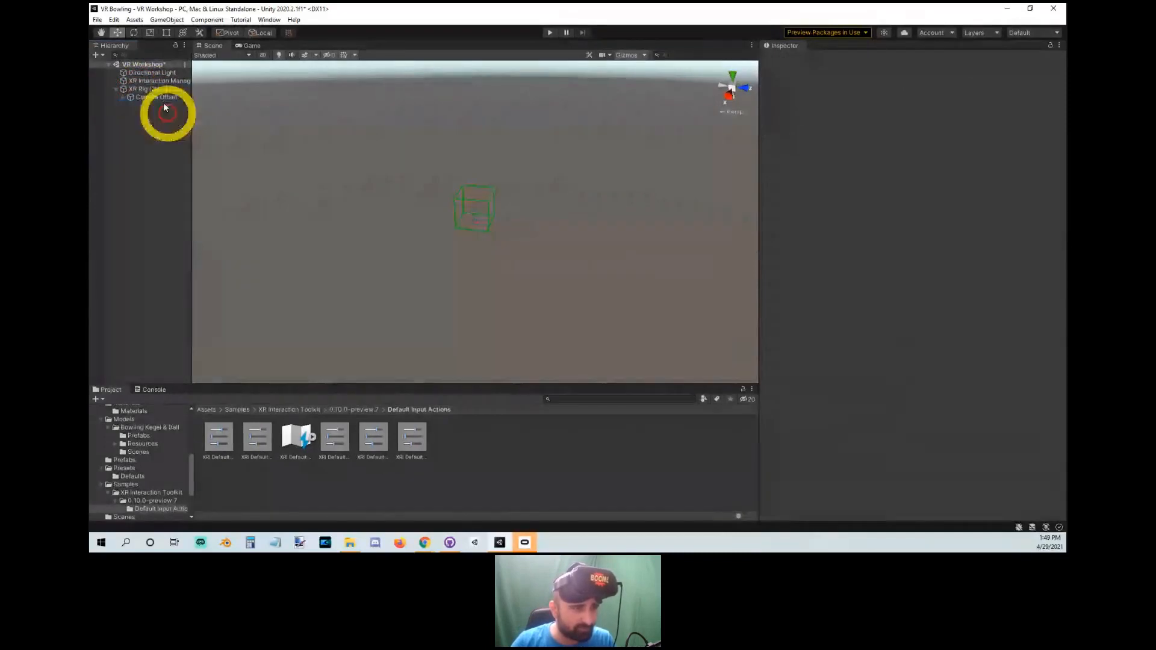
Examine the components and action references of both hand controllers under the pasted XR Rig's Camera Offset.
left_click(143, 93)
left_click(123, 98)
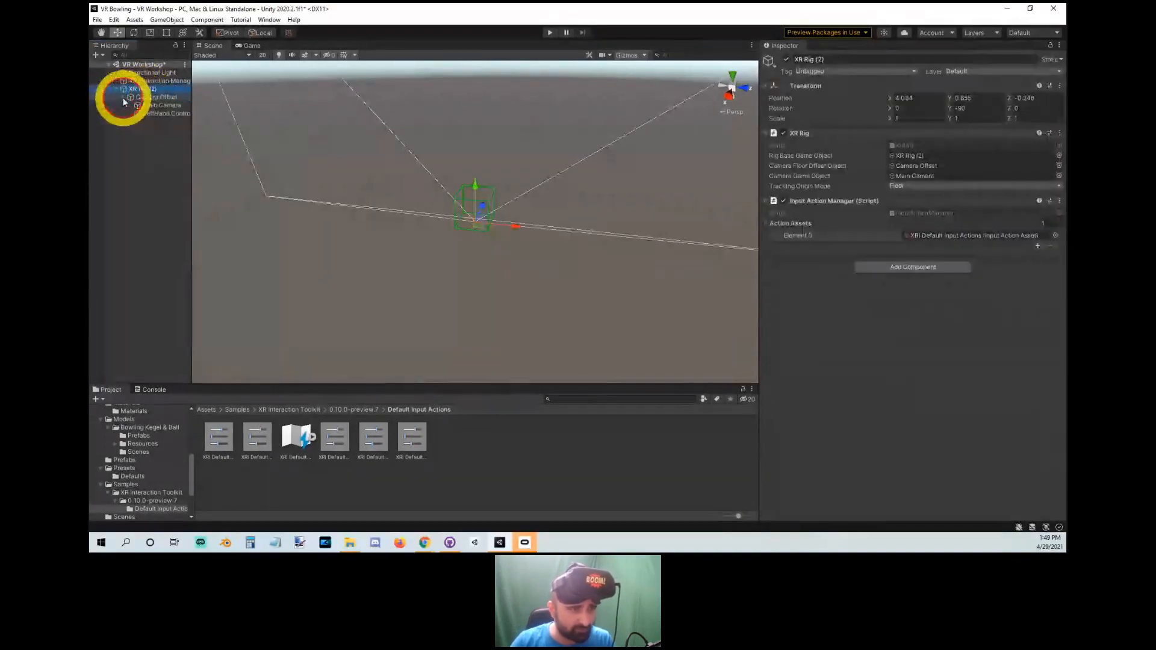
left_click(157, 114)
left_click(157, 120, "shift")
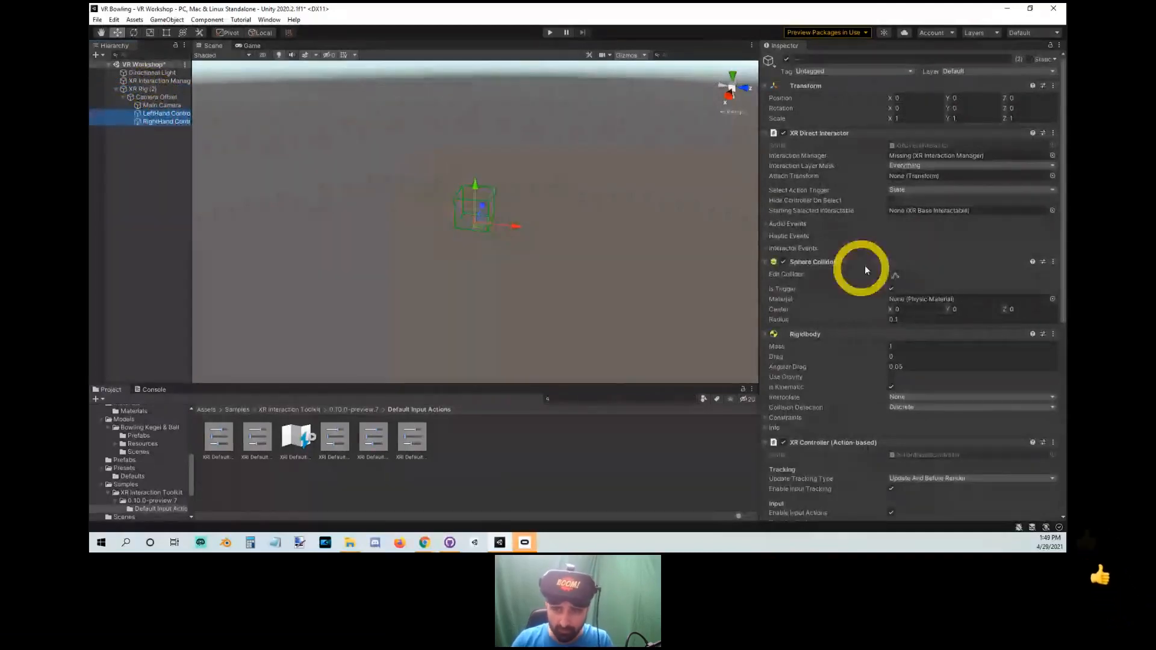
scroll(865, 268, "down", 10)
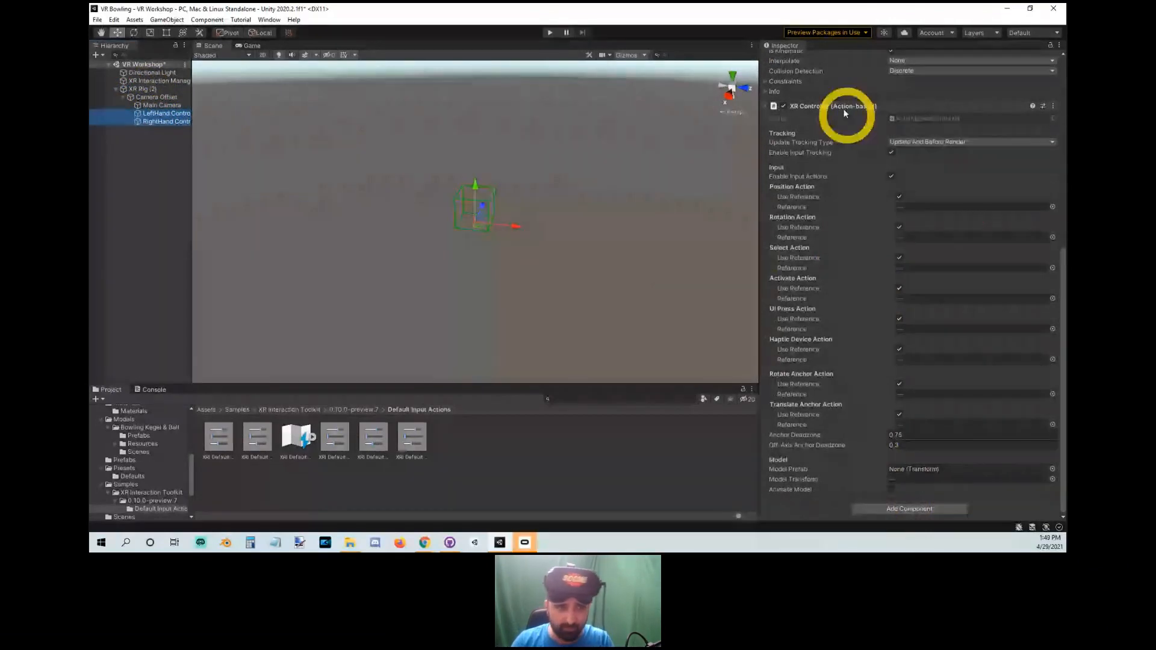
key("Up")
scroll(1004, 244, "up", 10)
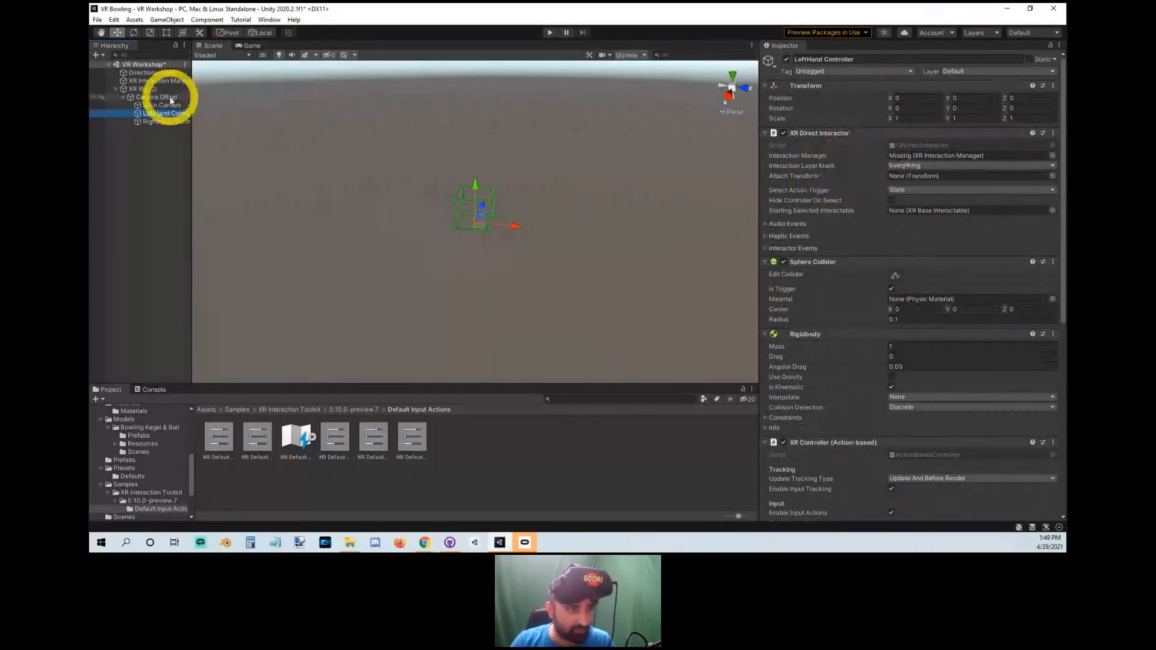
Assign VR Workshop's XR Interaction Manager as the Interaction Manager of the XR Direct Interactor on both the LeftHand and RightHand Controllers.
left_click(154, 82)
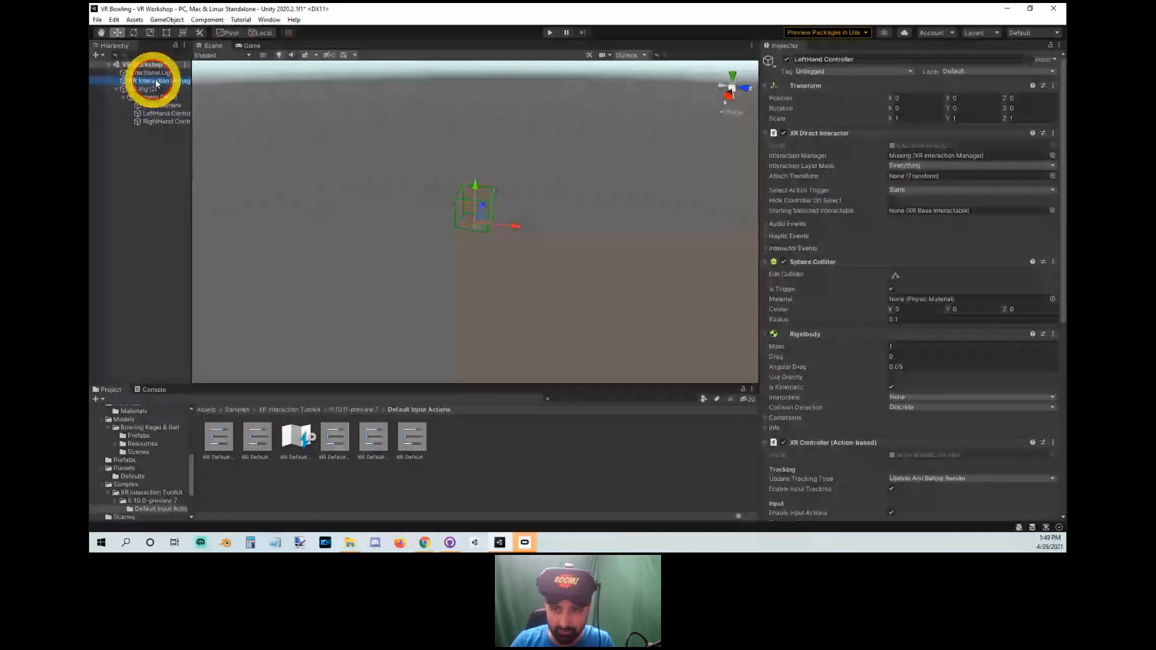
left_click_drag(155, 81, 939, 156)
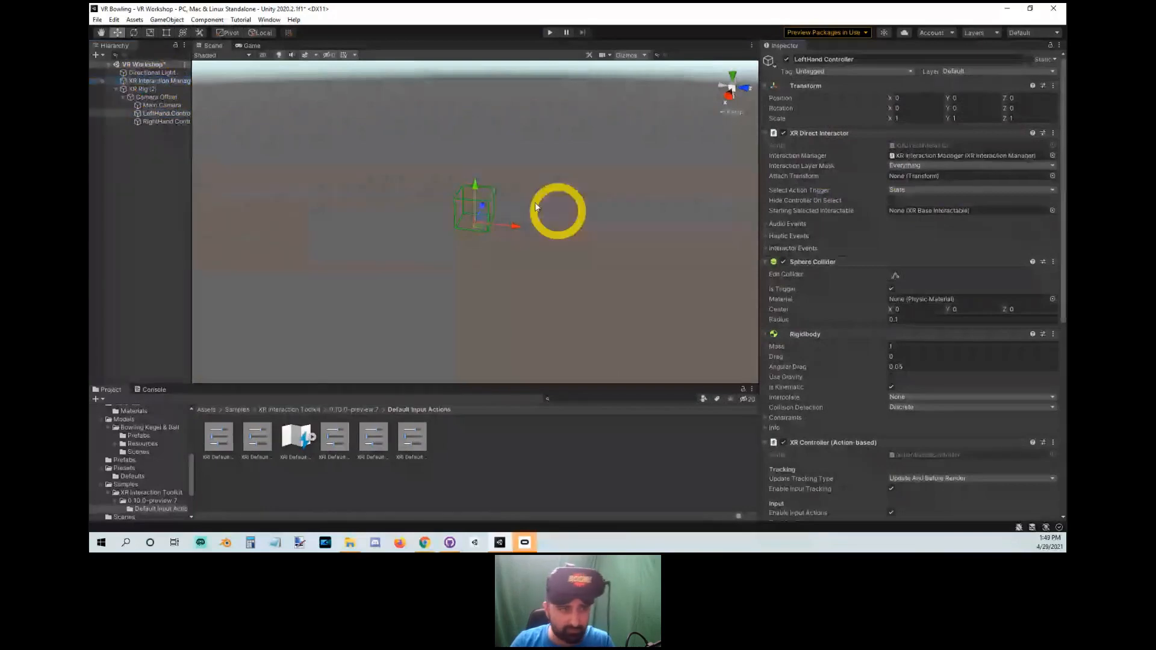
left_click(147, 82)
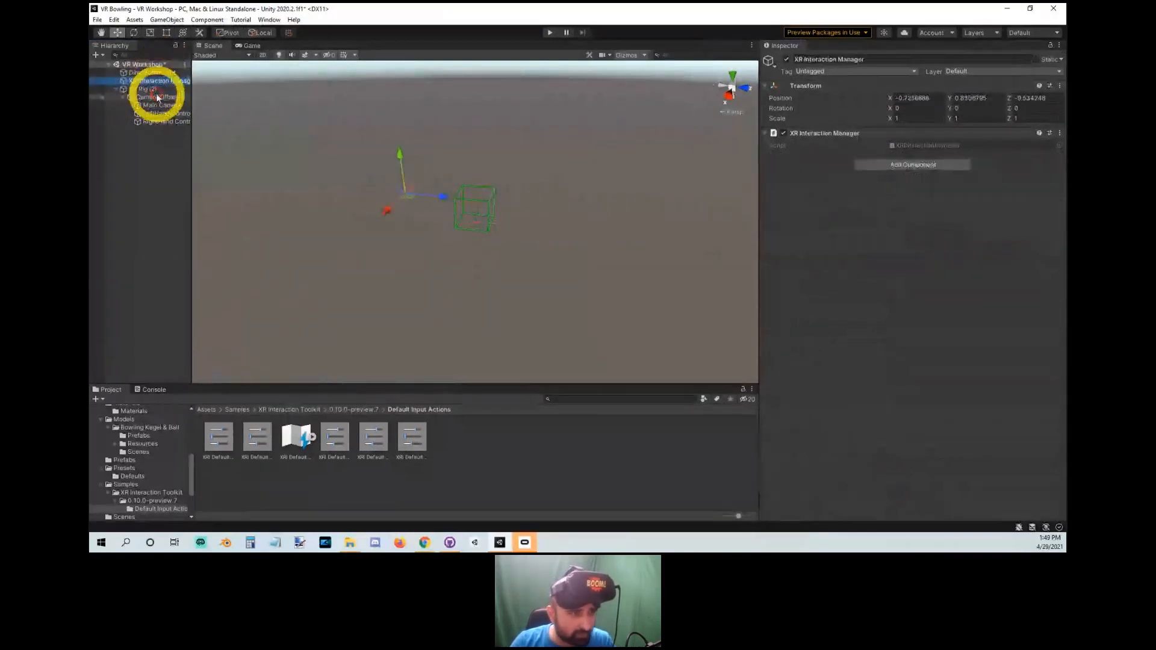
left_click(159, 123)
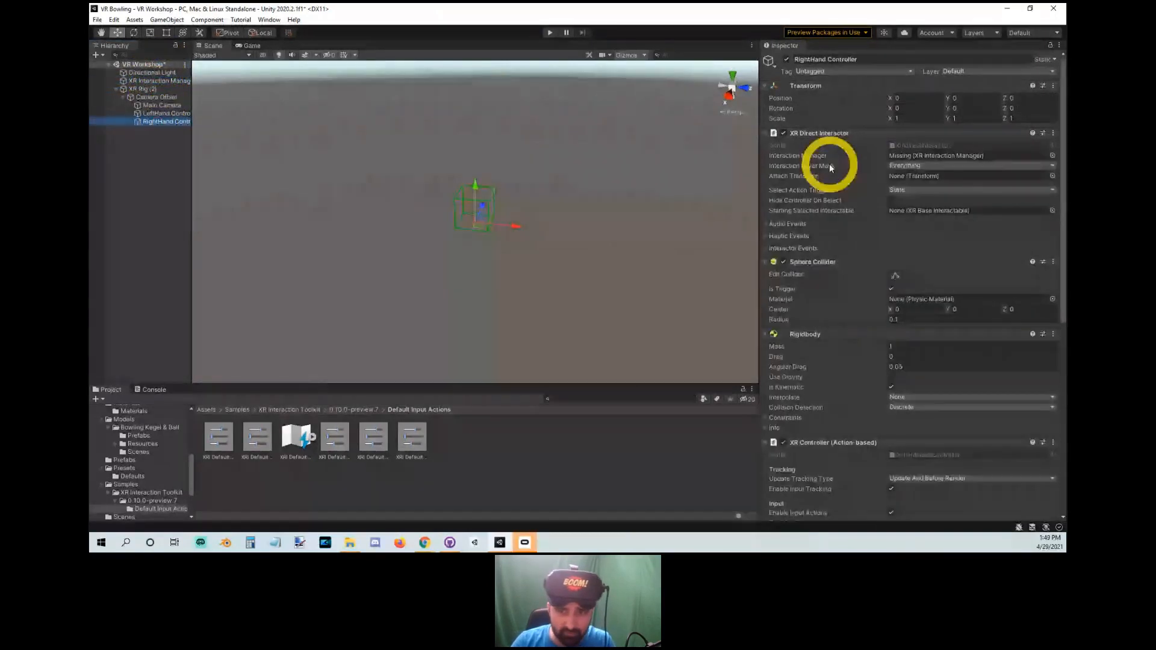
left_click_drag(156, 82, 936, 158)
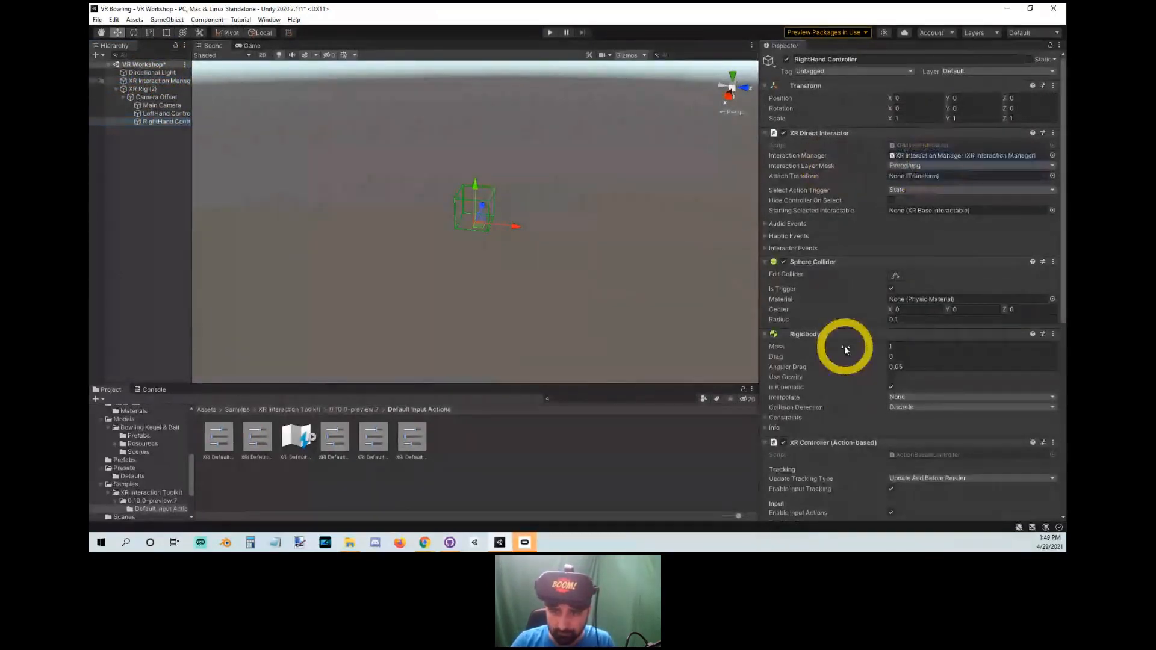
left_click(1052, 210)
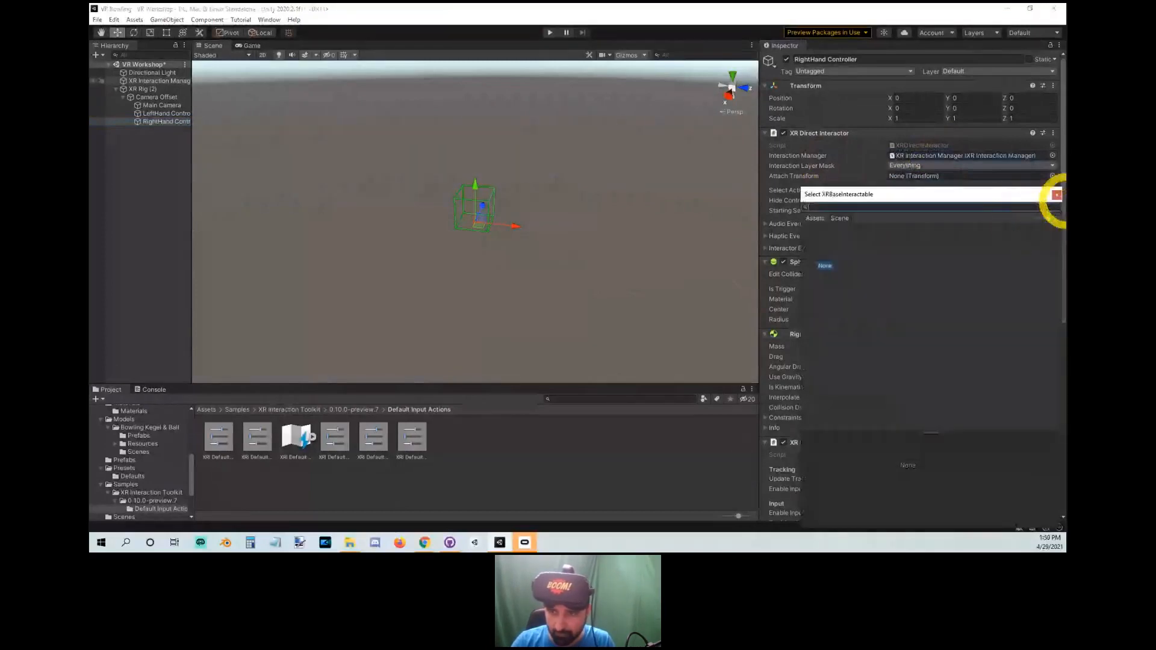
left_click(1057, 194)
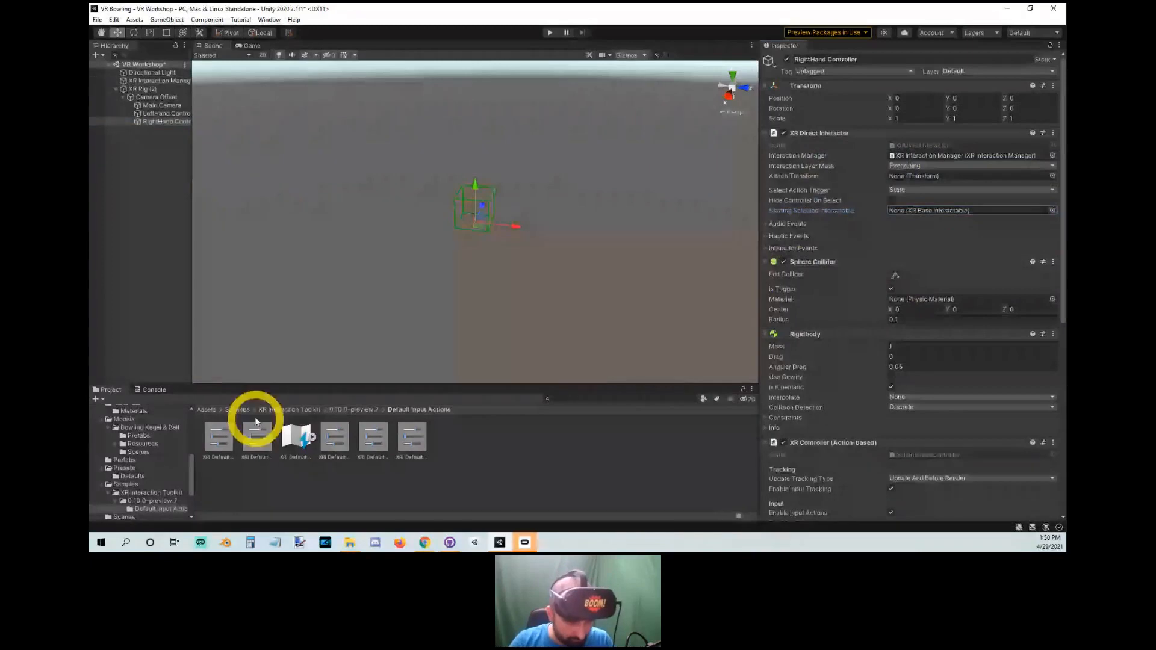
Temporarily add SampleScene from the Scenes folder to the hierarchy to inspect its XR Rig's hand controllers, and remove it when done.
left_click(206, 409)
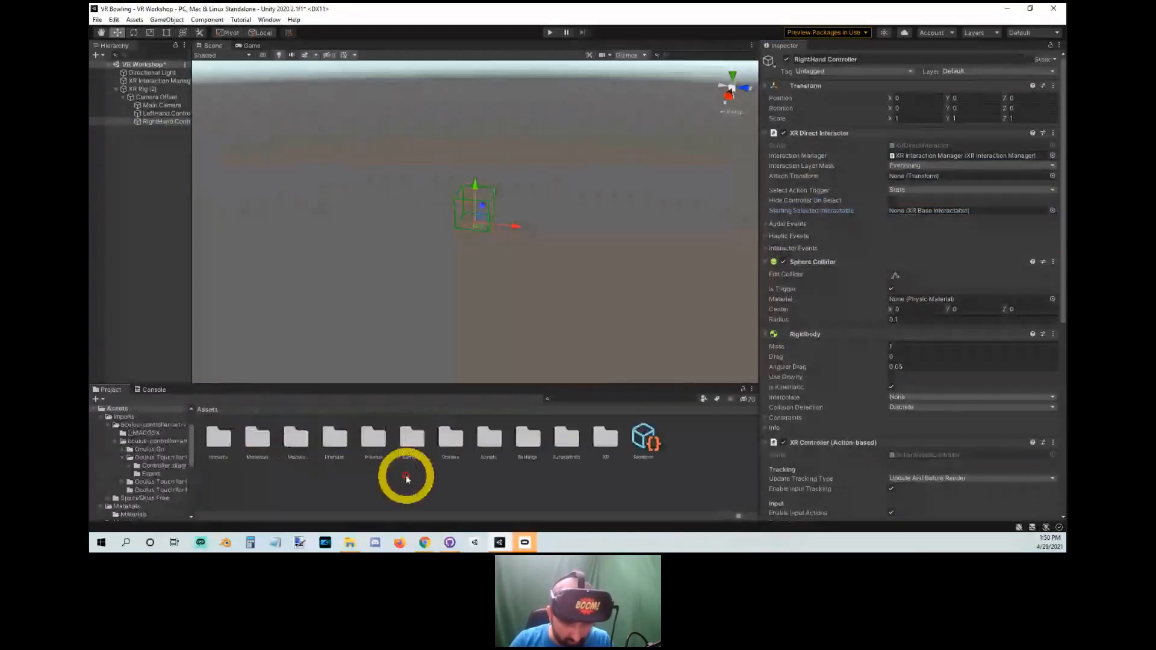
double_click(410, 458)
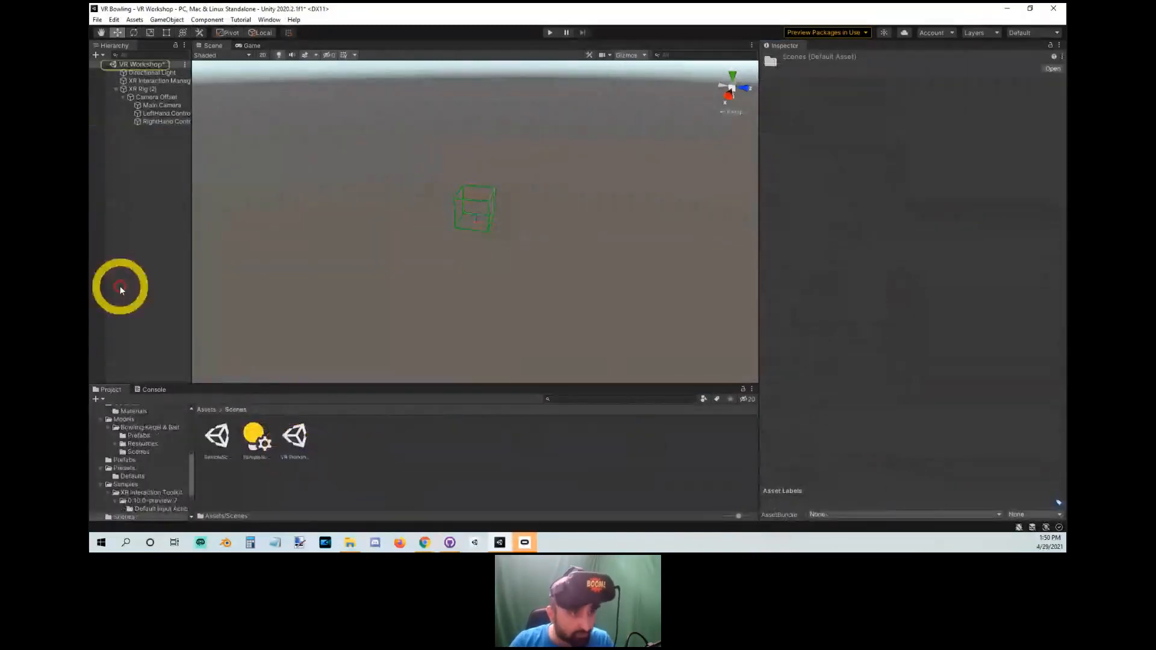
left_click(222, 442)
left_click_drag(222, 441, 165, 260)
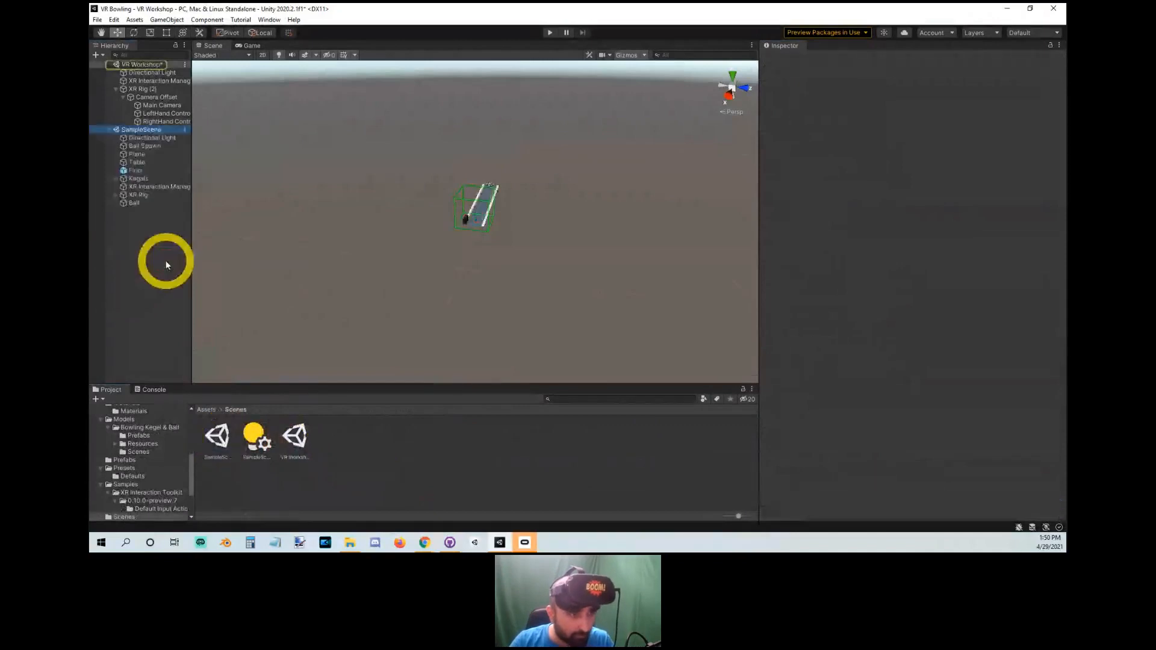
left_click(147, 186)
left_click(137, 195)
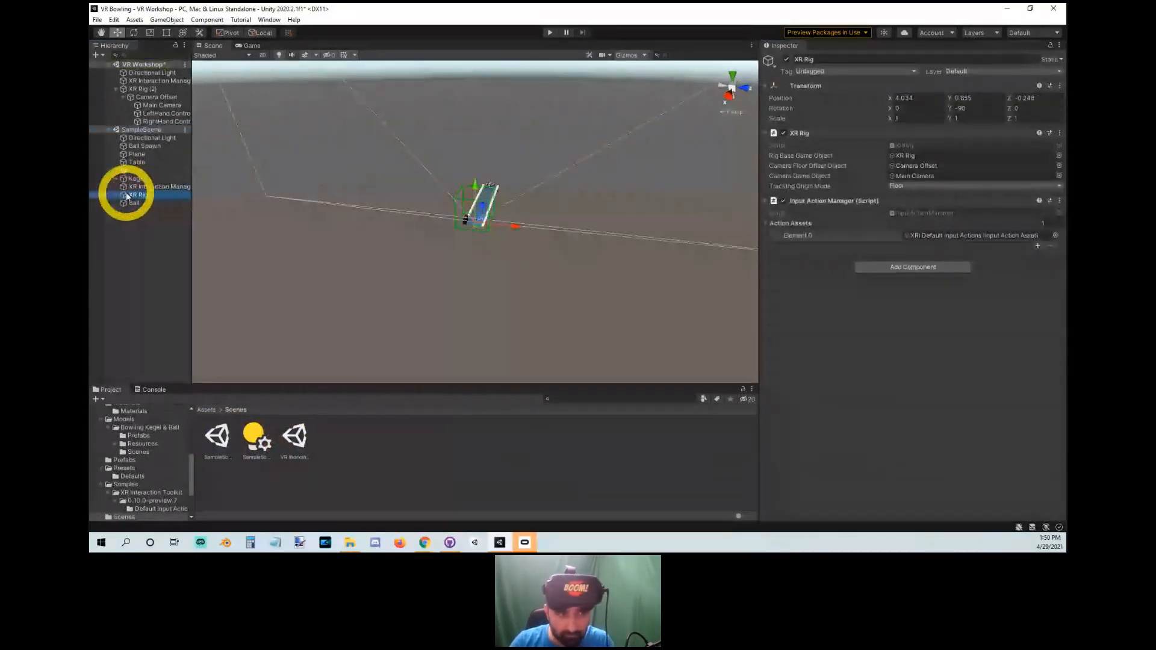
left_click(117, 195)
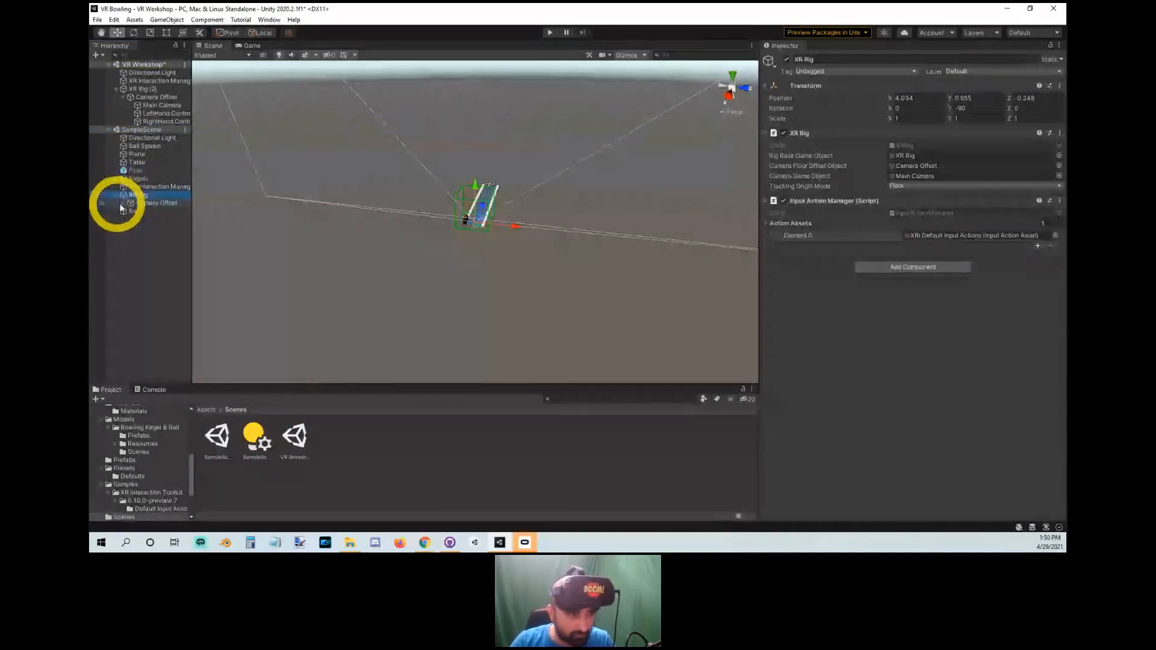
left_click(153, 220)
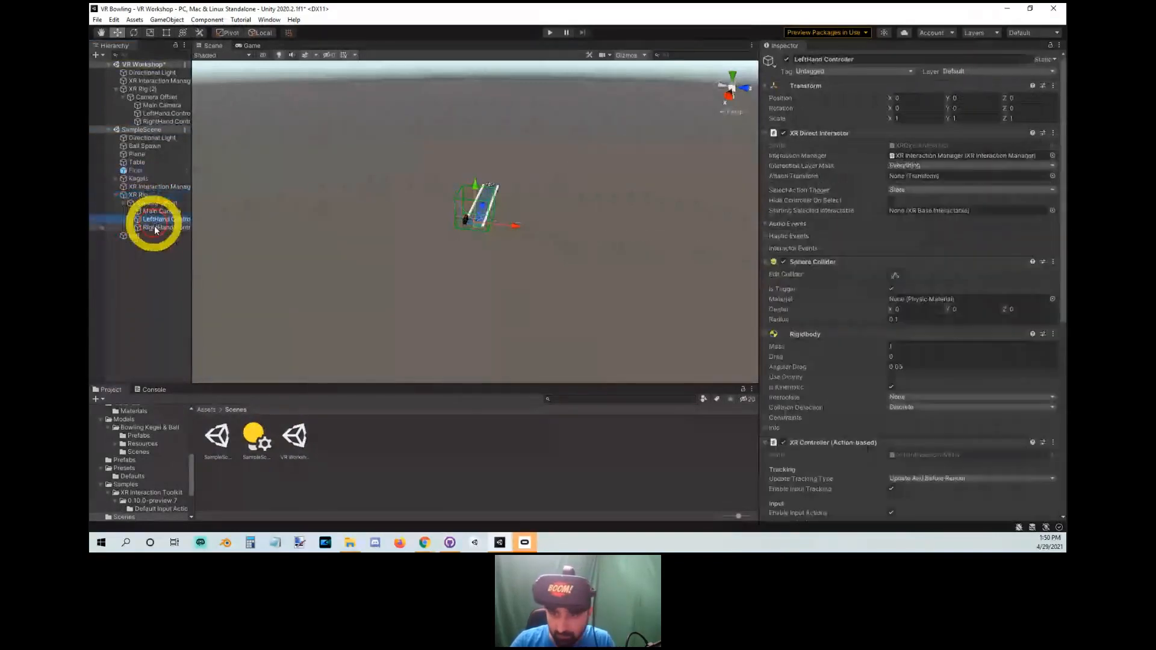
left_click(155, 227)
double_click(154, 229)
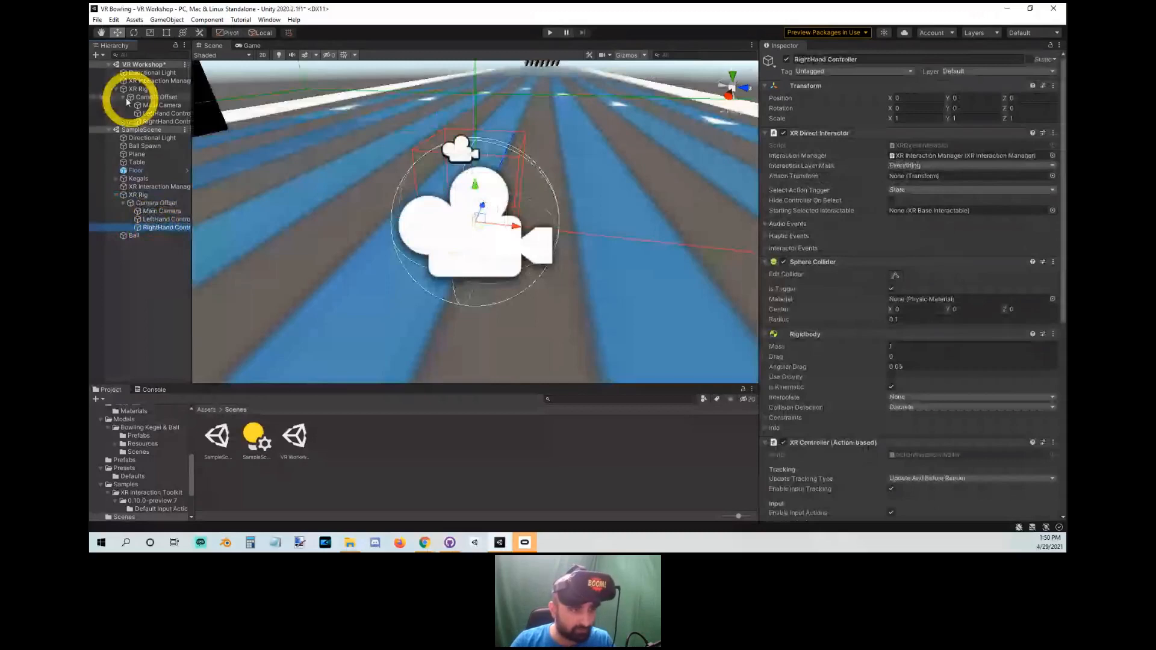
right_click(140, 129)
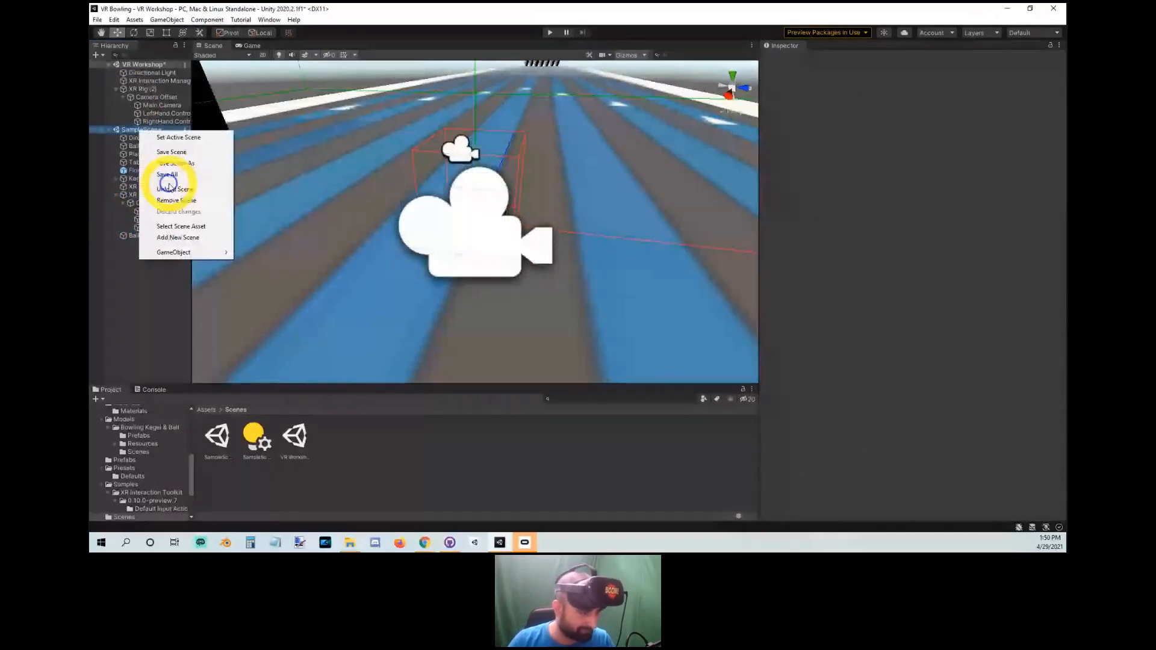
left_click(165, 201)
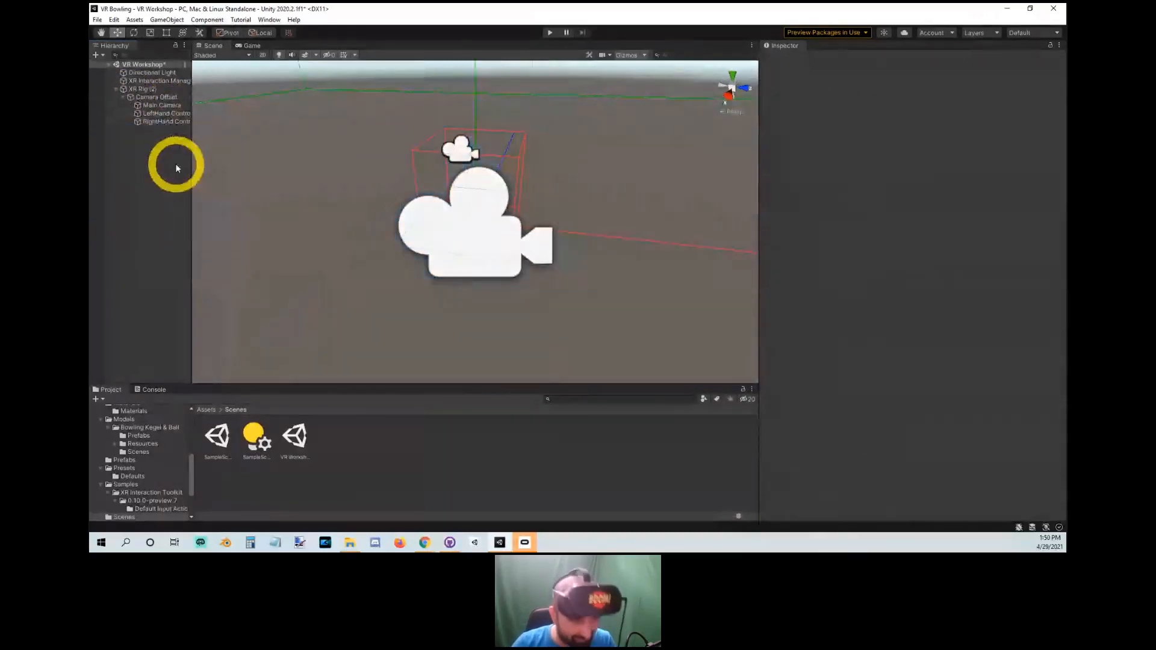
Review XR Rig (2) and its LeftHand Controller's interactor, collider and XR Controller action references in VR Workshop.
left_click(150, 90)
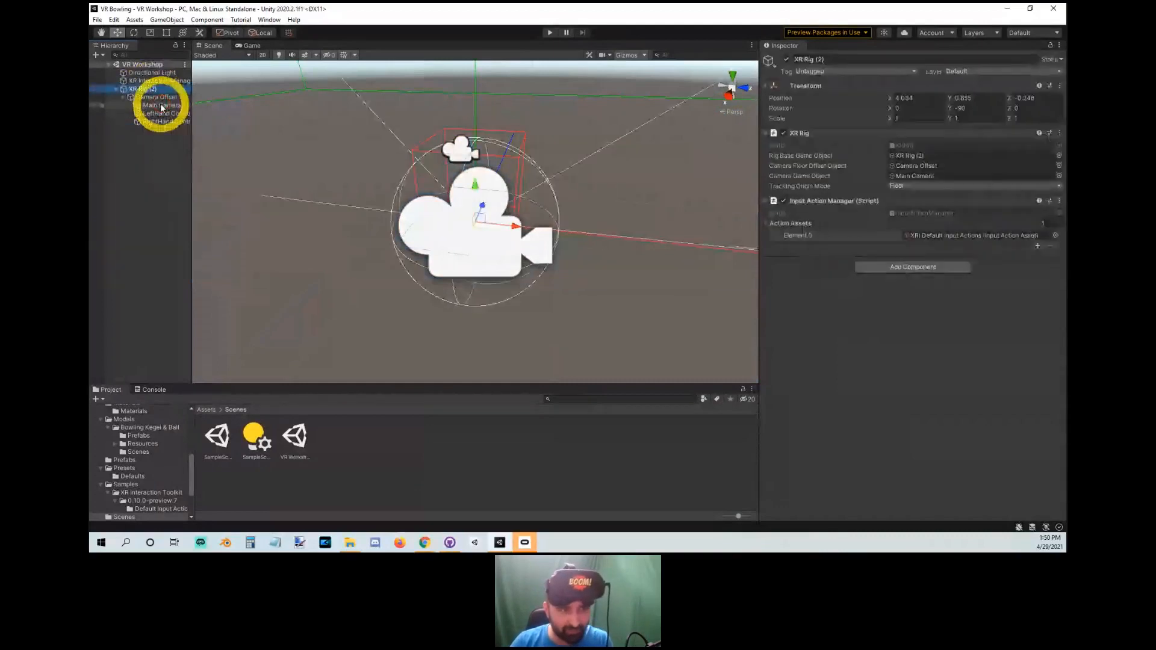
left_click(165, 114)
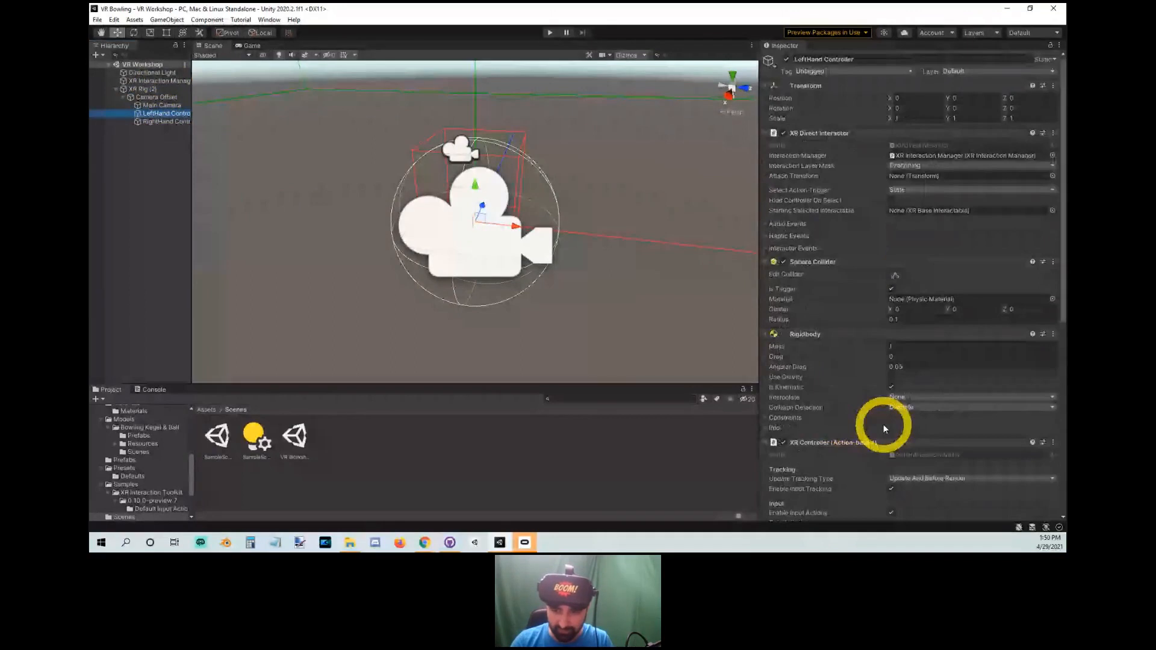
scroll(883, 428, "down", 5)
scroll(1028, 402, "down", 4)
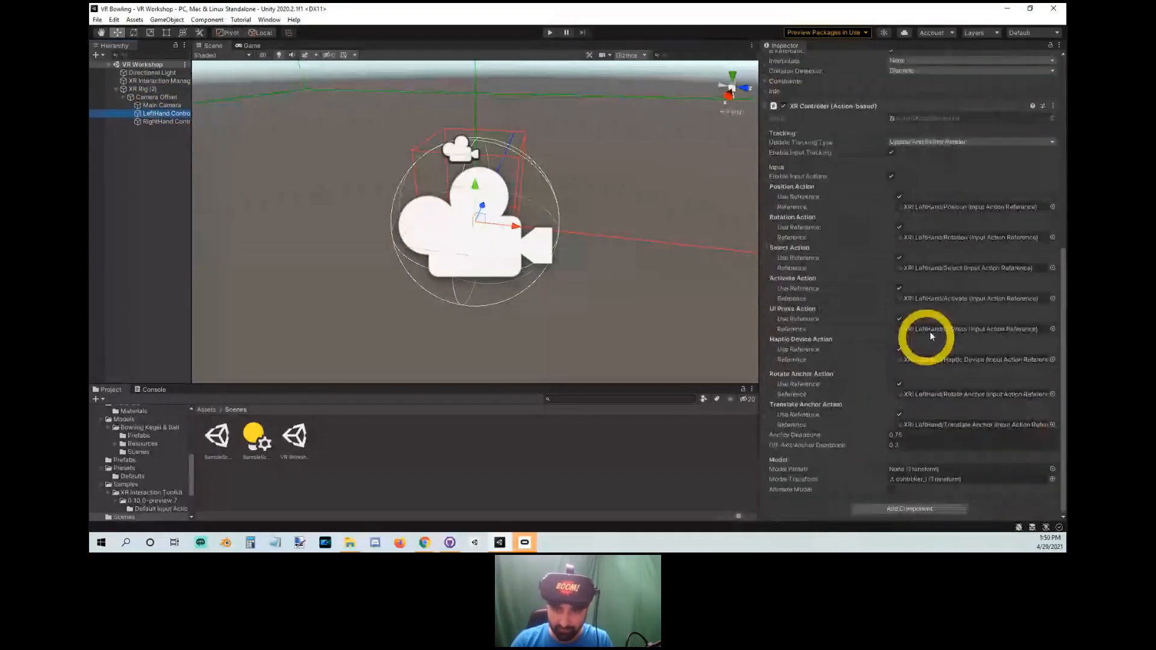
scroll(924, 368, "up", 9)
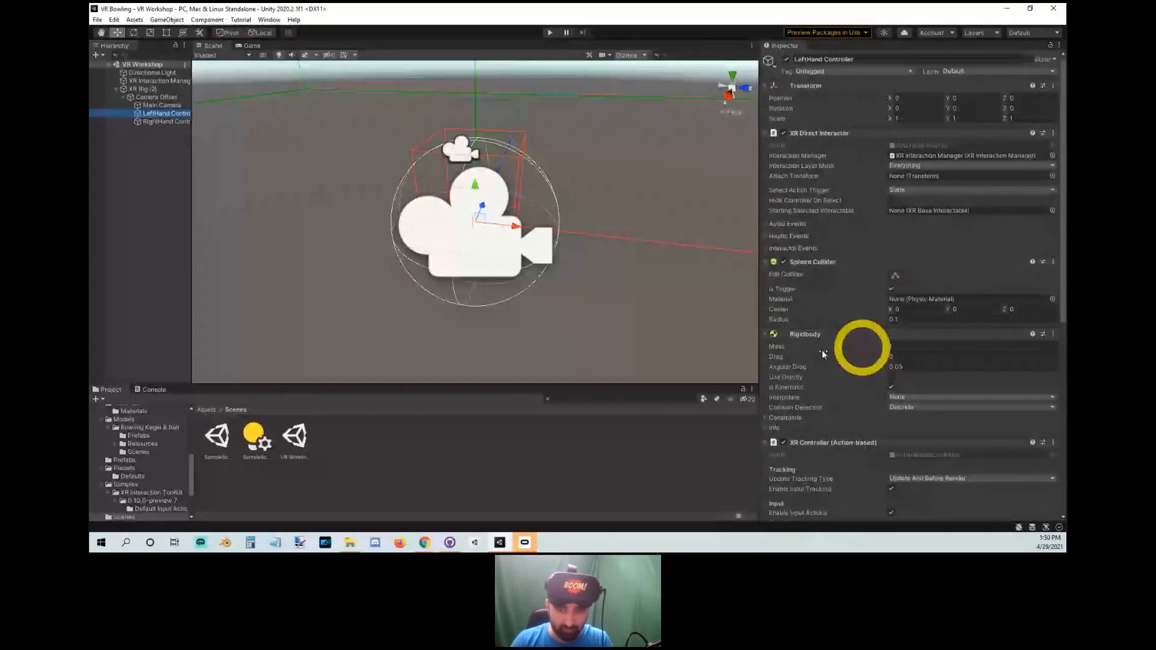
right_click_drag(494, 119, 559, 257, "alt")
left_click_drag(559, 257, 515, 274, "alt")
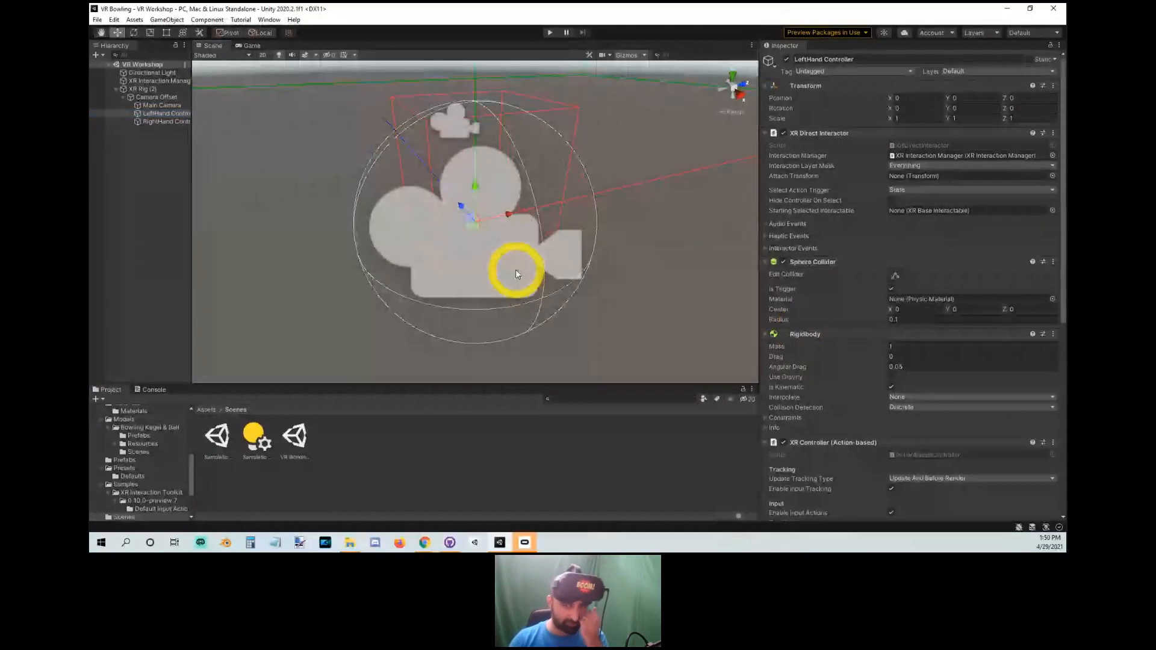
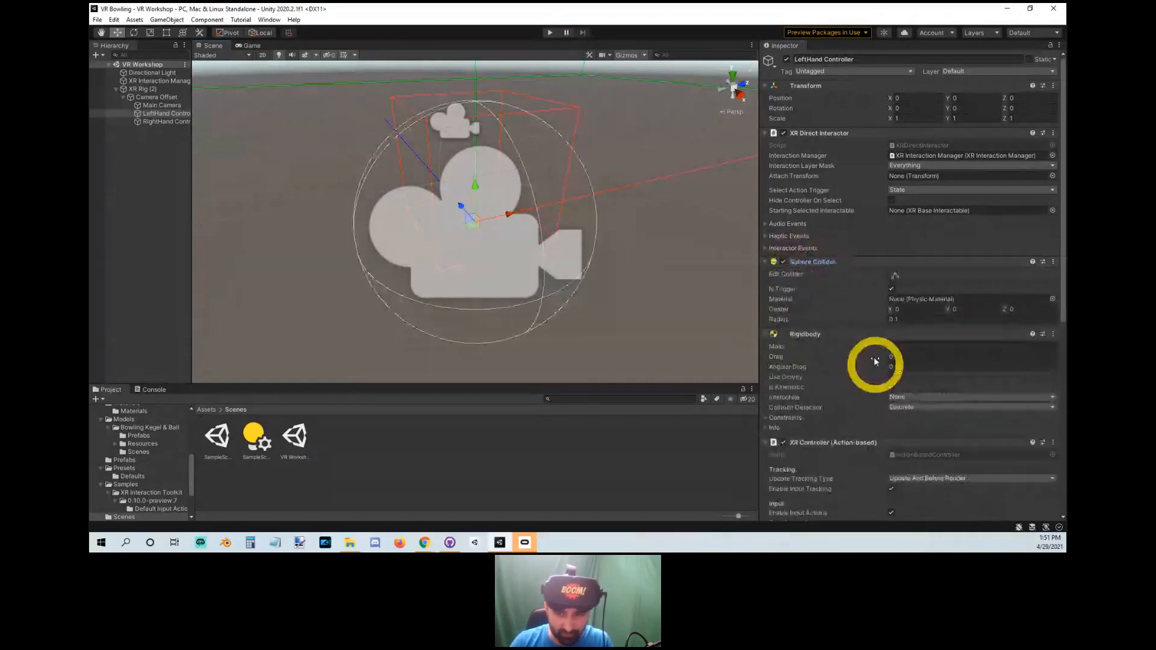
scroll(873, 356, "down", 6)
left_click(884, 510)
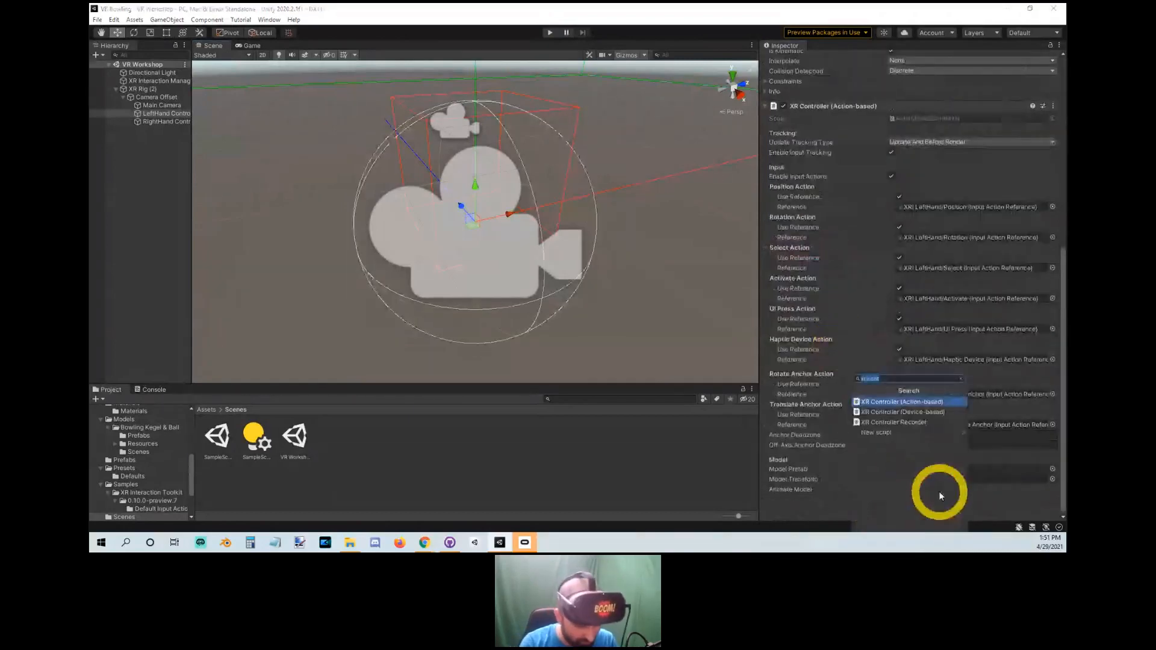
type("rig")
key("BackSpace")
key("BackSpace")
key("BackSpace")
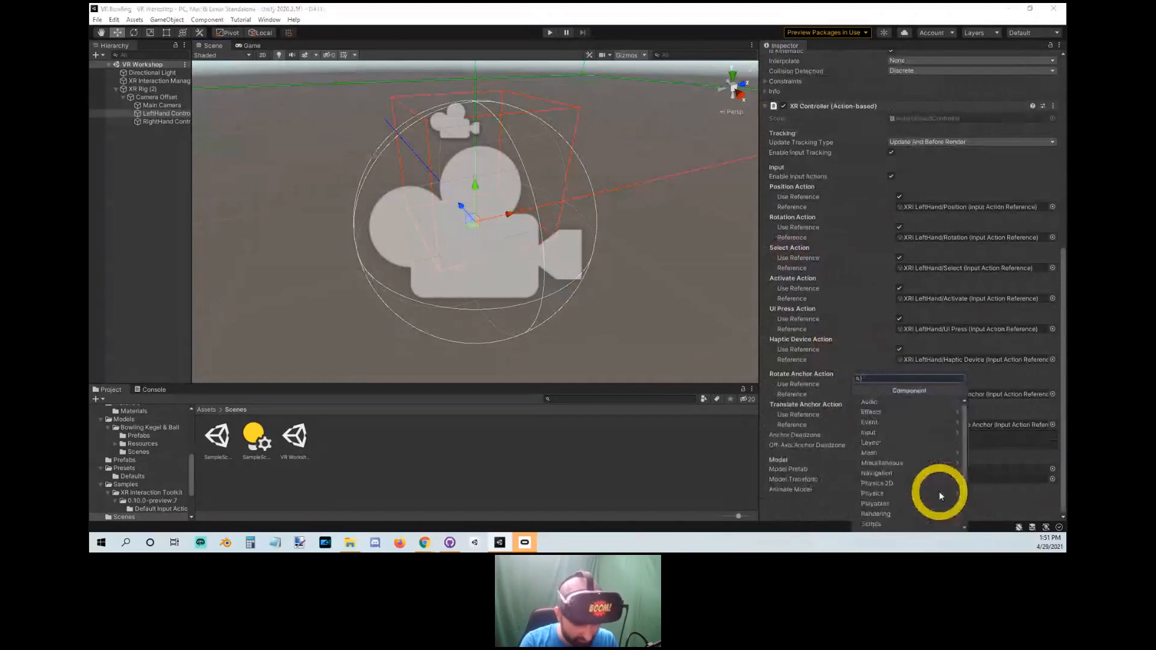
type("sphere")
key("BackSpace")
key("BackSpace")
key("BackSpace")
key("BackSpace")
key("BackSpace")
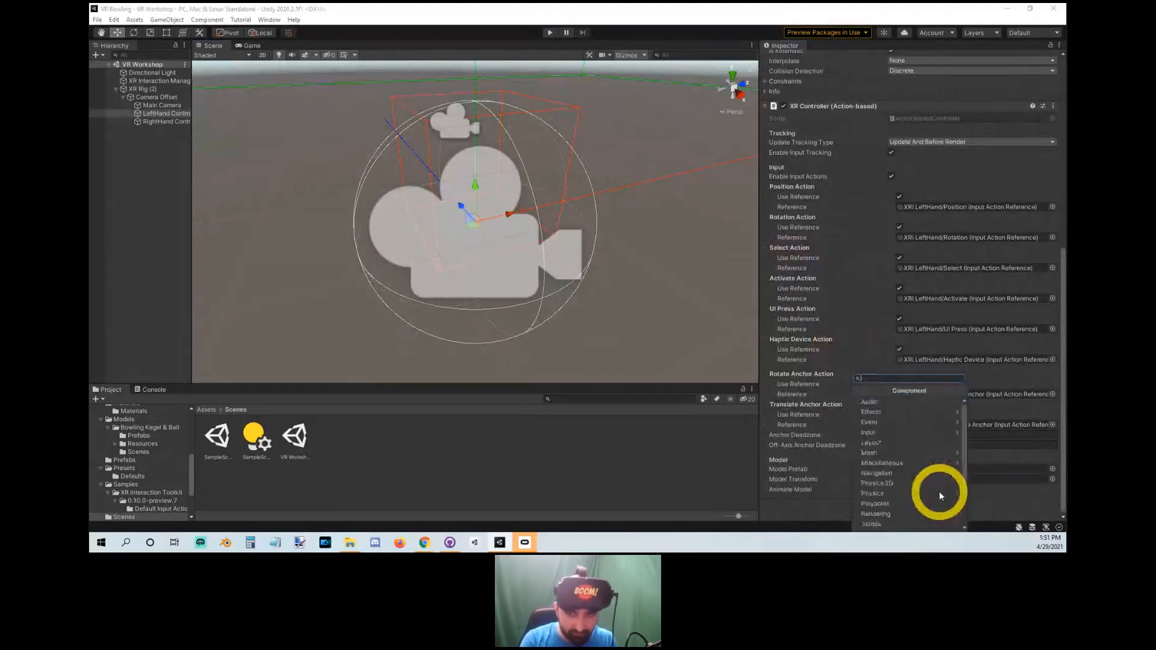
left_click(801, 515)
Set the radius of the LeftHand Controller's Sphere Collider to 0.1 and inspect the collider's extent in the scene.
scroll(957, 330, "up", 10)
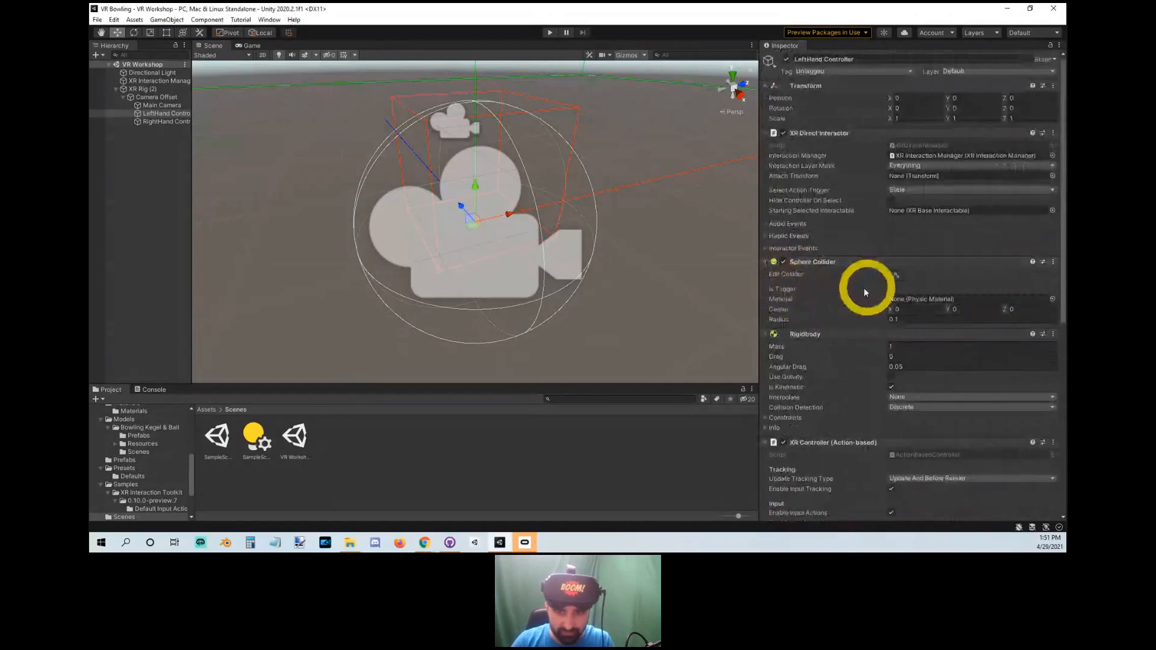
left_click(819, 263)
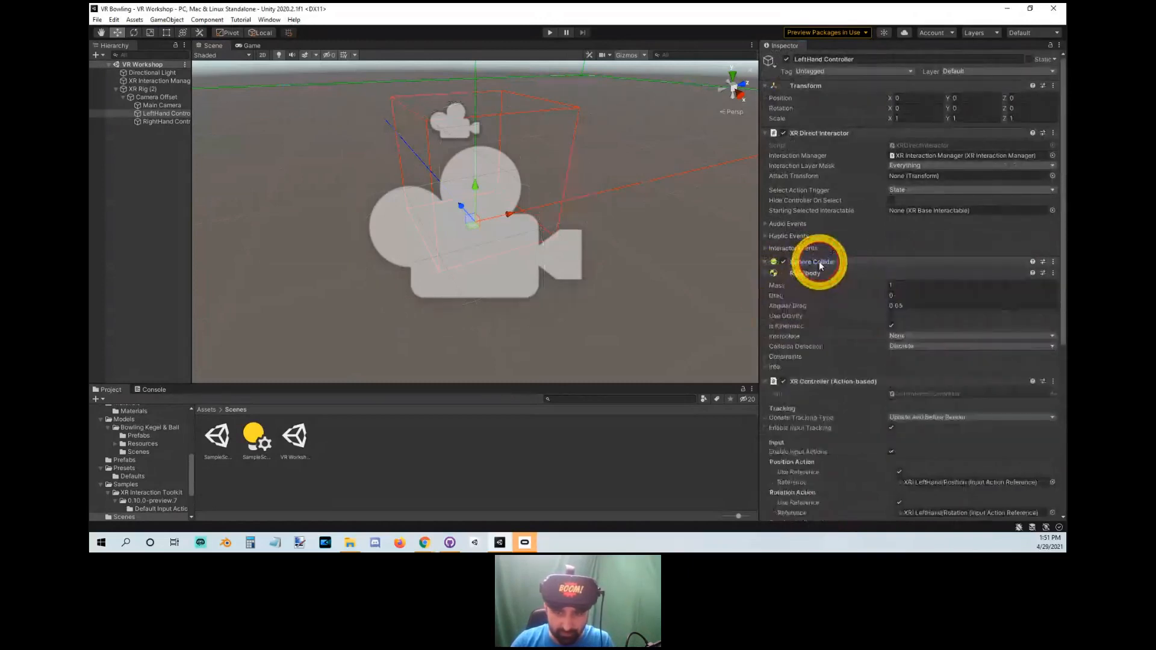
left_click(818, 263)
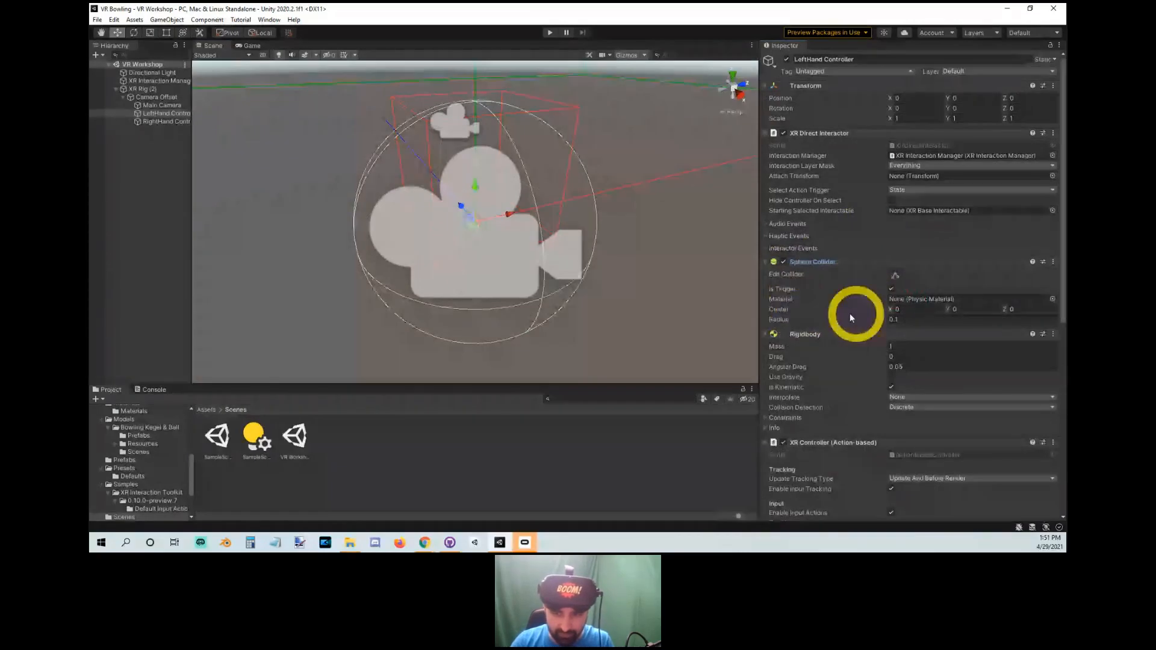
left_click(906, 319)
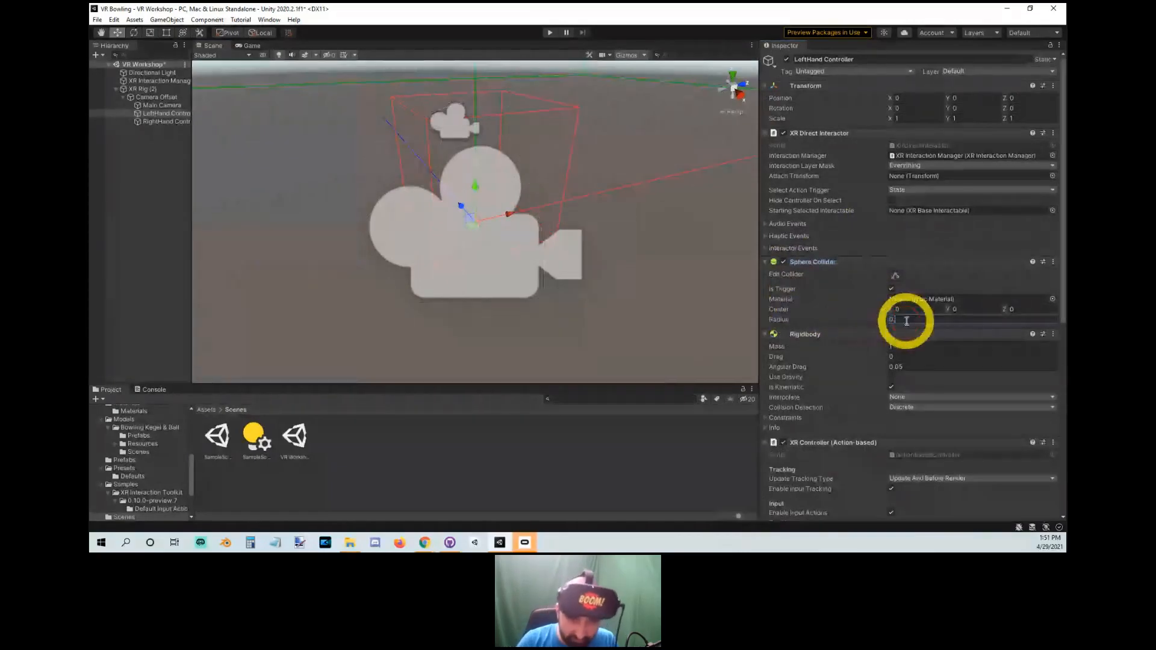
scroll(616, 272, "down", 2)
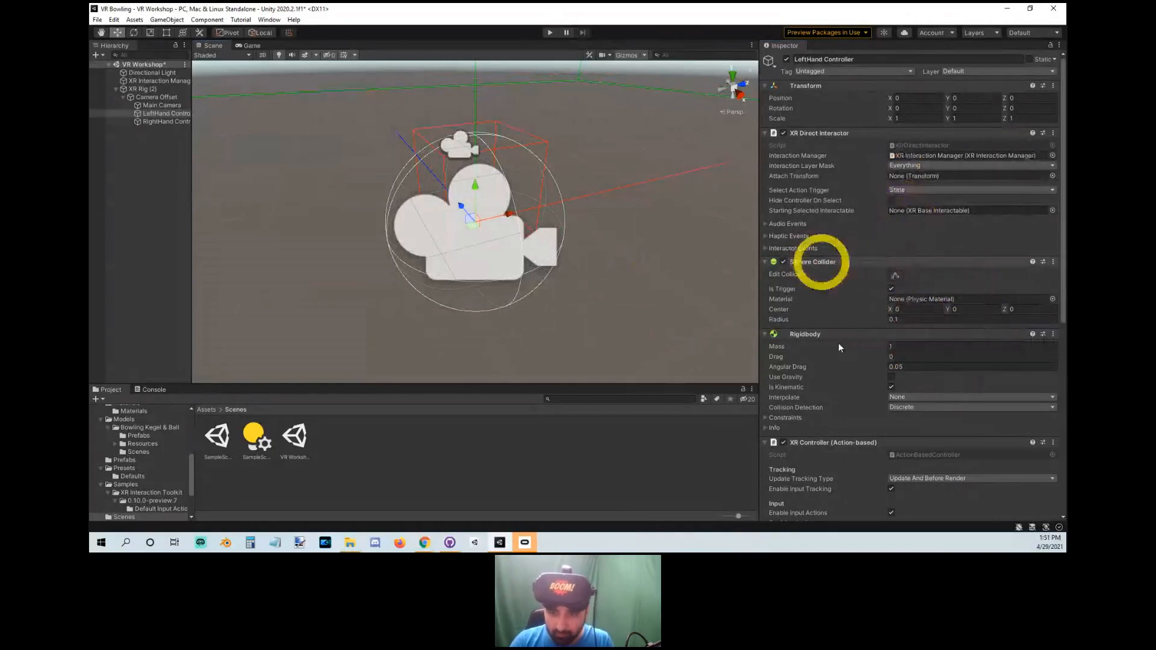
left_click_drag(694, 246, 650, 278, "alt")
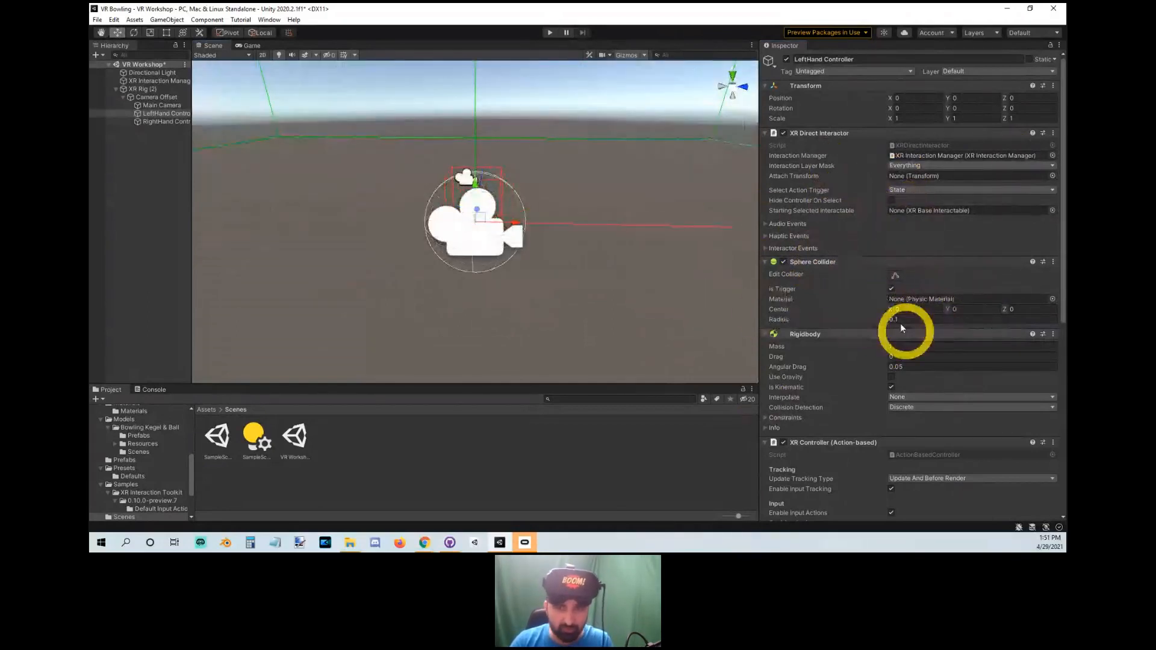
left_click_drag(526, 300, 595, 288, "alt")
Save the VR Workshop scene and test it briefly in Play mode.
scroll(876, 391, "down", 10)
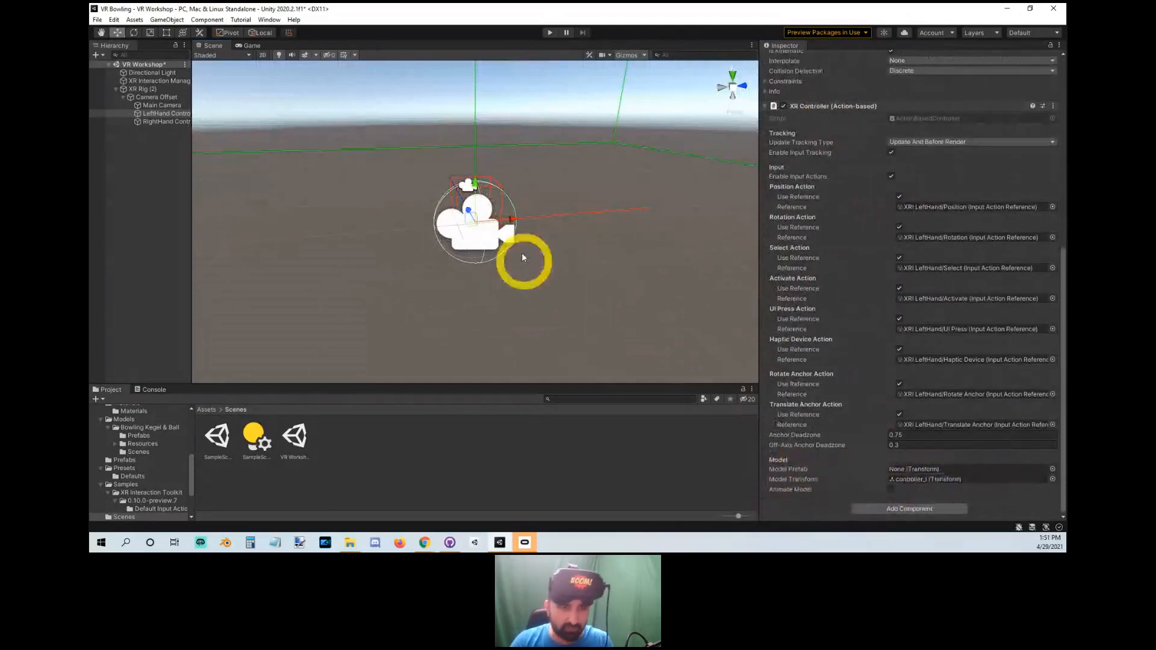
right_click_drag(522, 252, 451, 227, "alt")
key("ctrl+s")
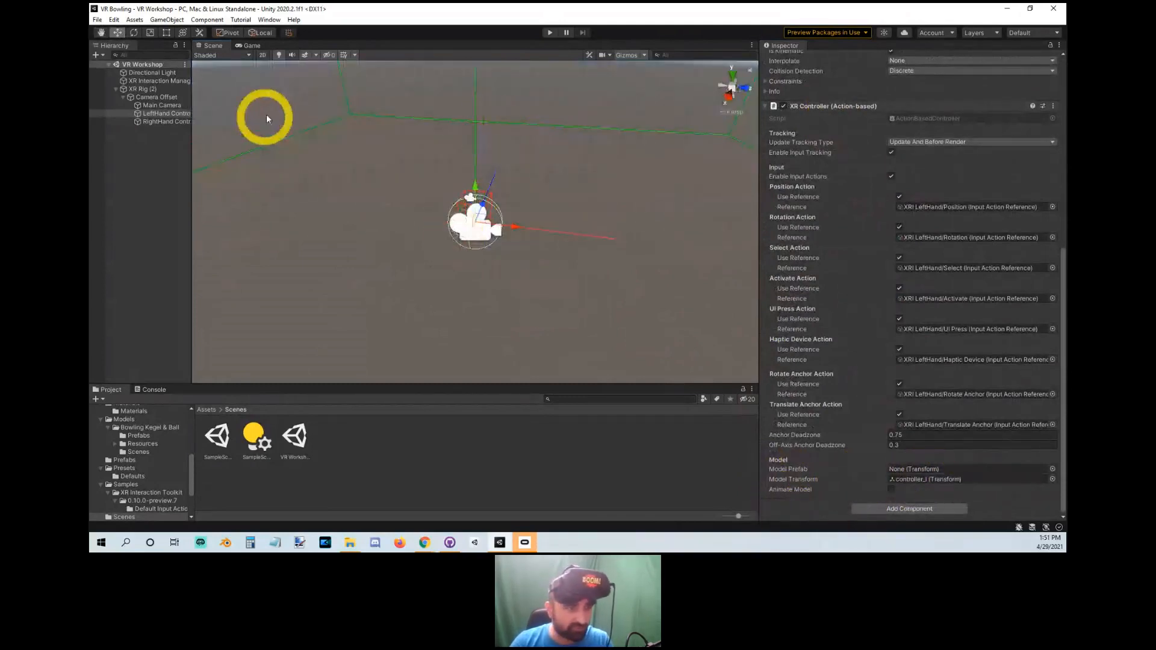
left_click(553, 34)
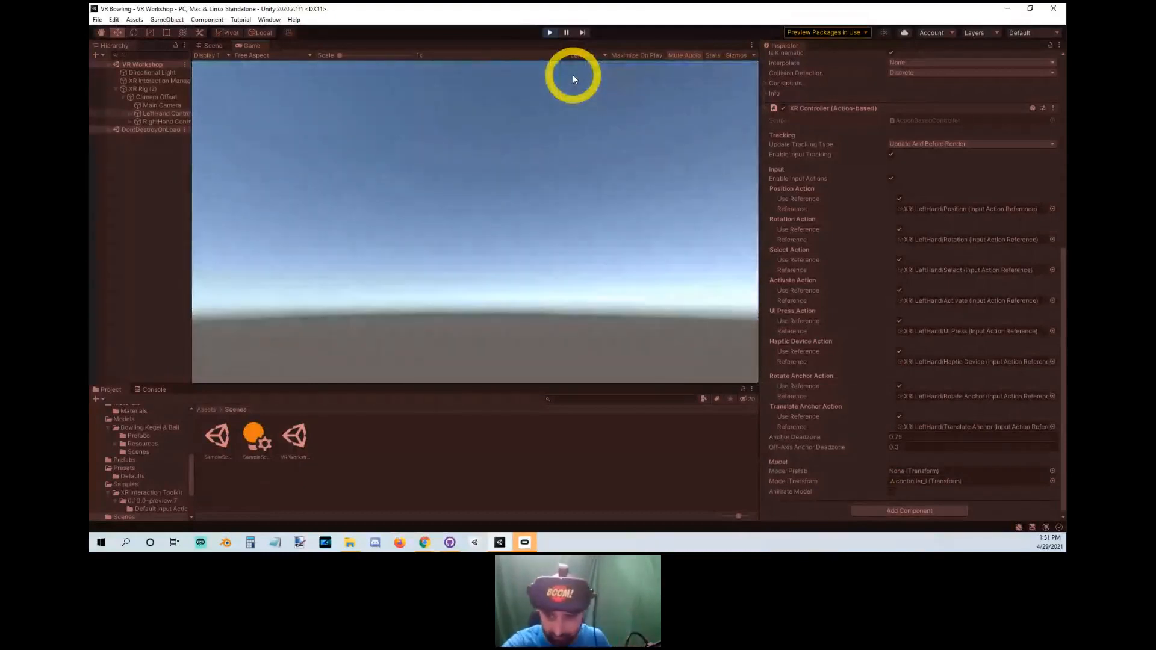
left_click(549, 33)
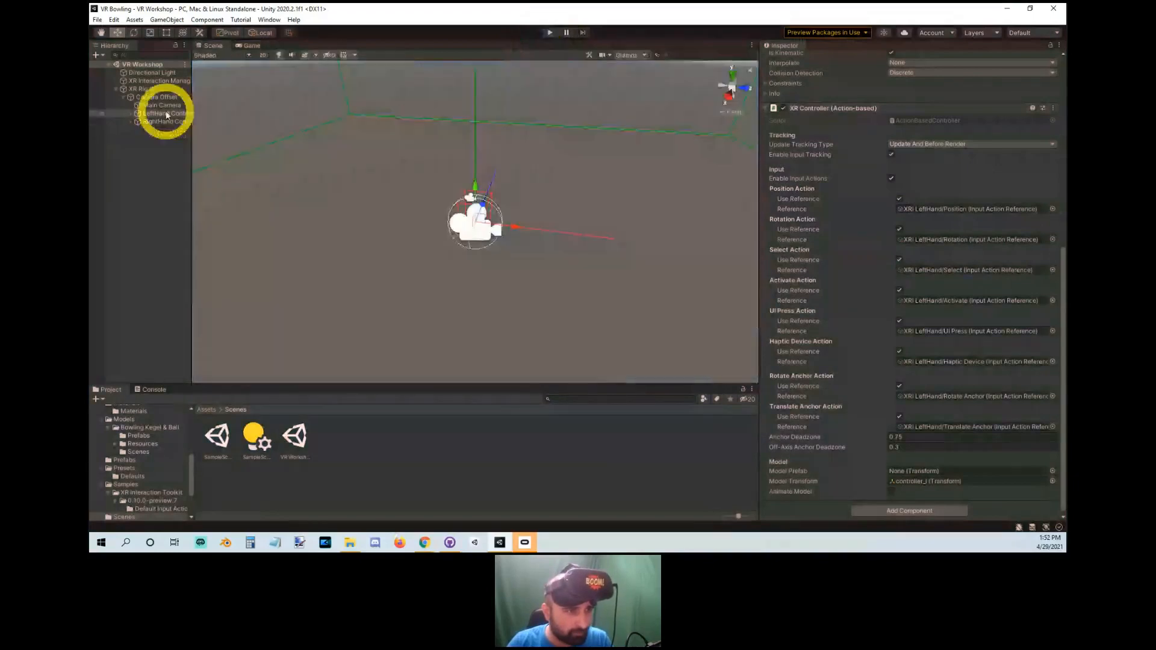
Rename XR Rig (2) in the VR Workshop scene as XR Rig.
left_click(150, 89)
left_click(160, 90)
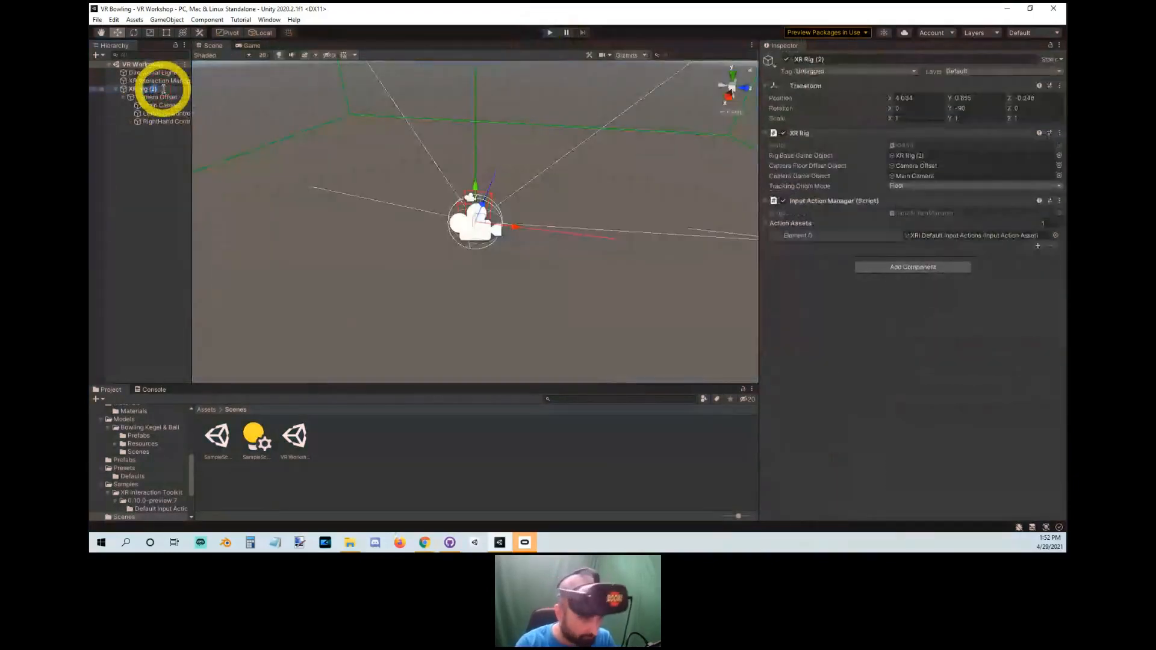
key("BackSpace")
key("BackSpace")
key("BackSpace")
key("BackSpace")
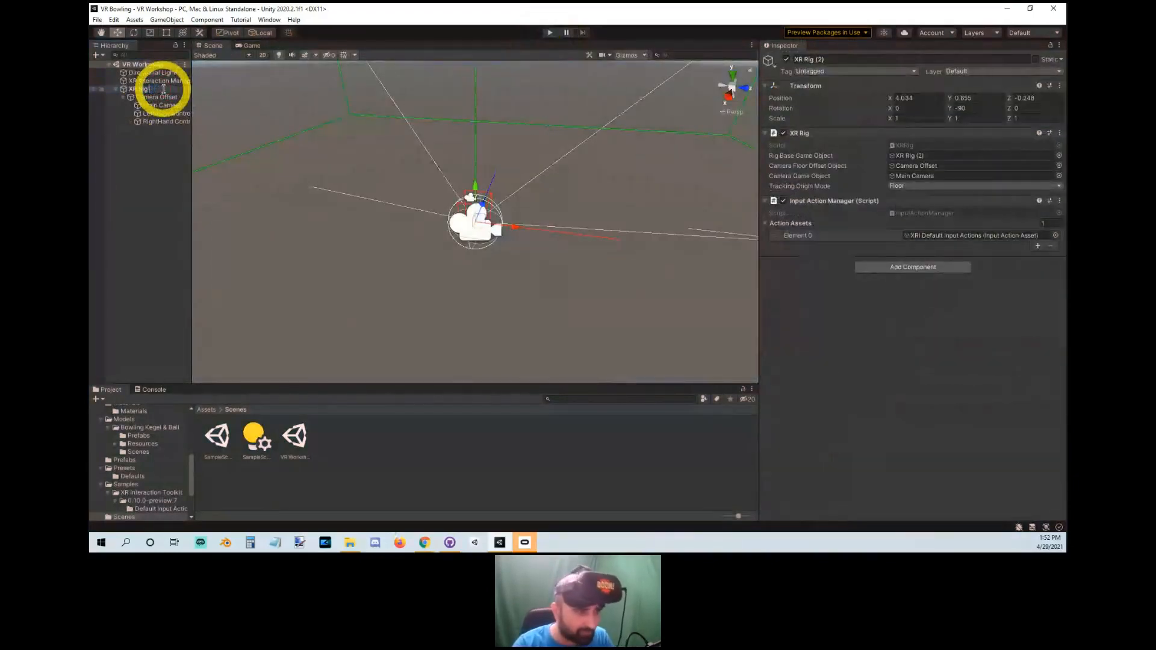
left_click(132, 161)
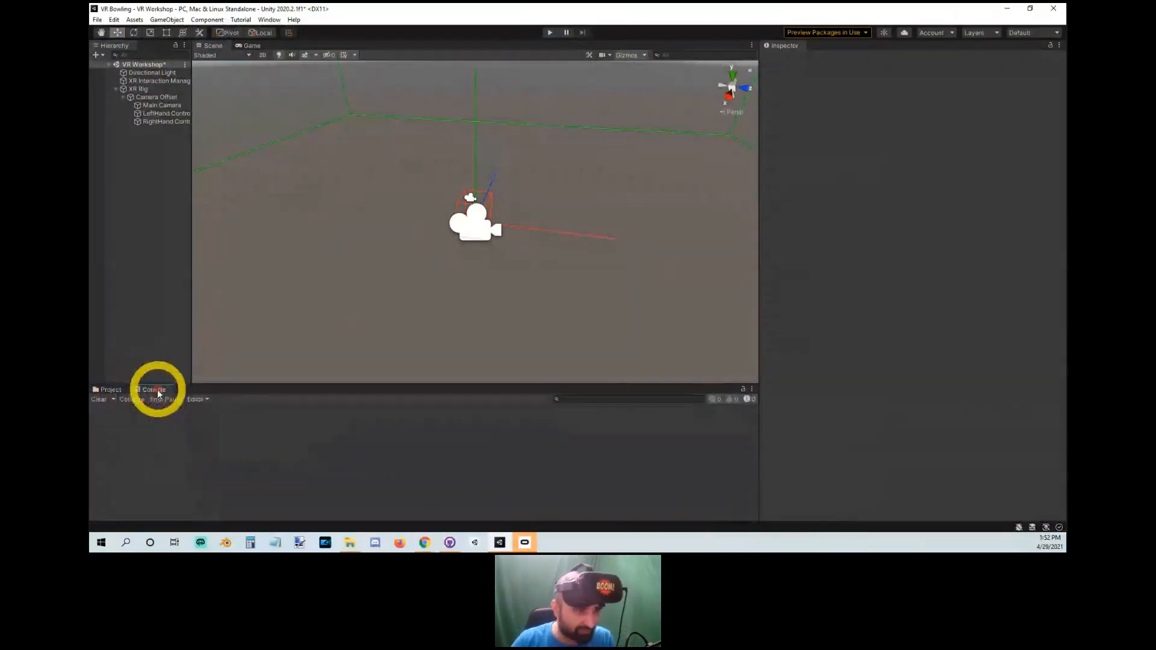
Browse to the XR Interaction Toolkit sample's Default Input Actions folder and examine the input actions asset and the XRI Default Left Controller preset.
scroll(161, 427, "up", 2)
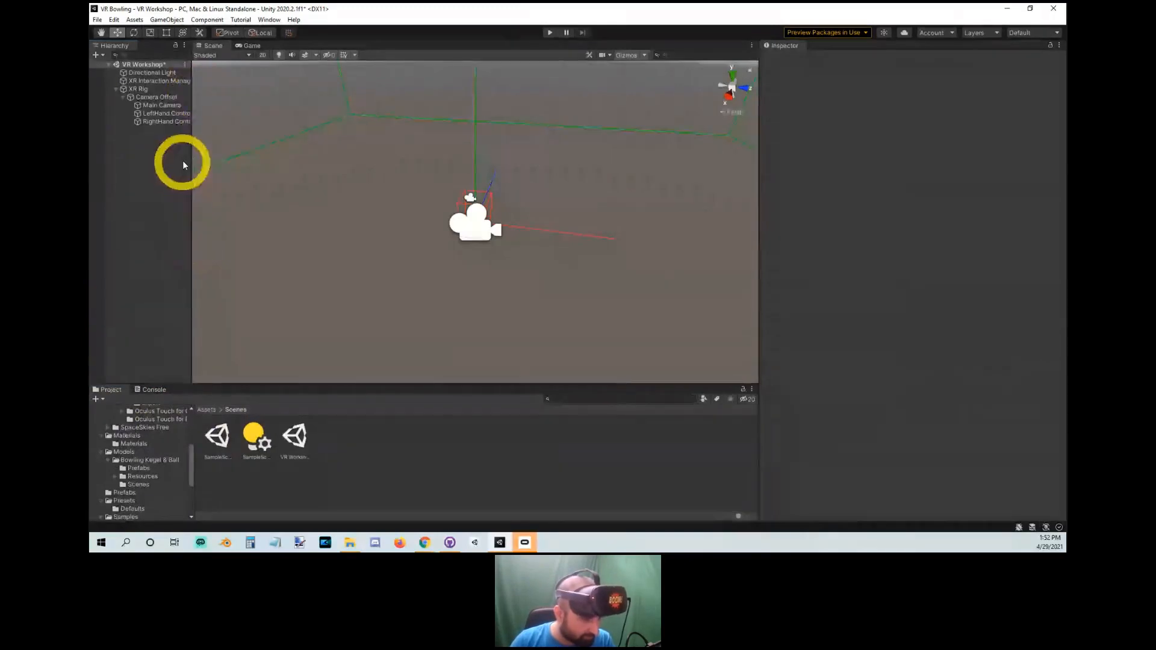
left_click(206, 409)
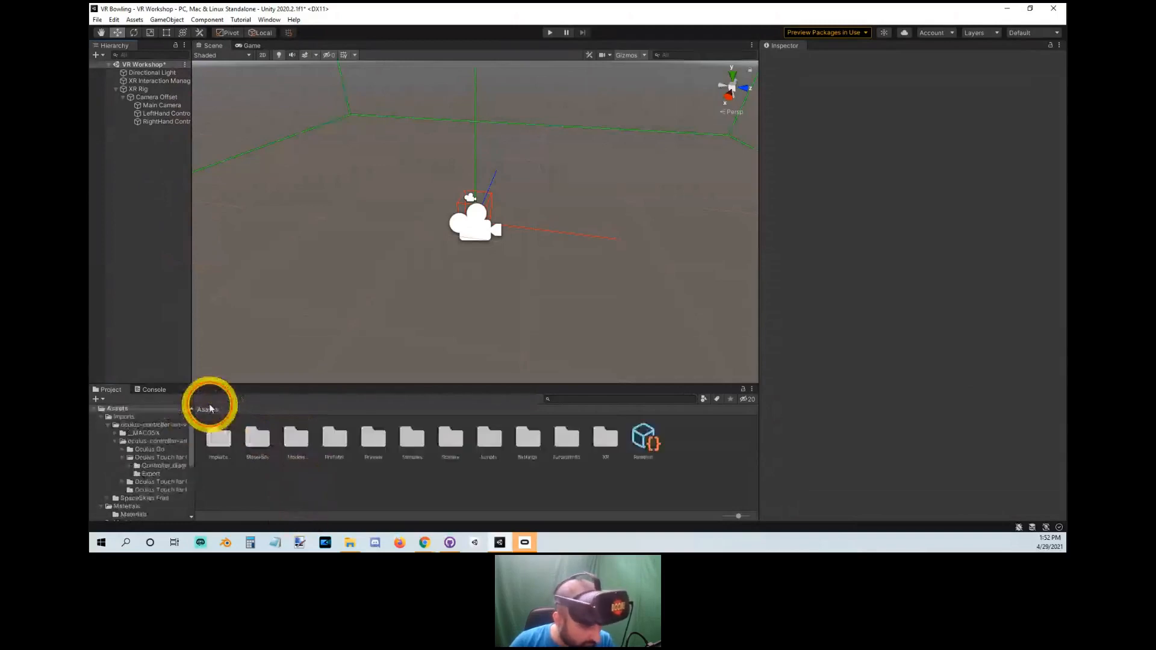
double_click(409, 438)
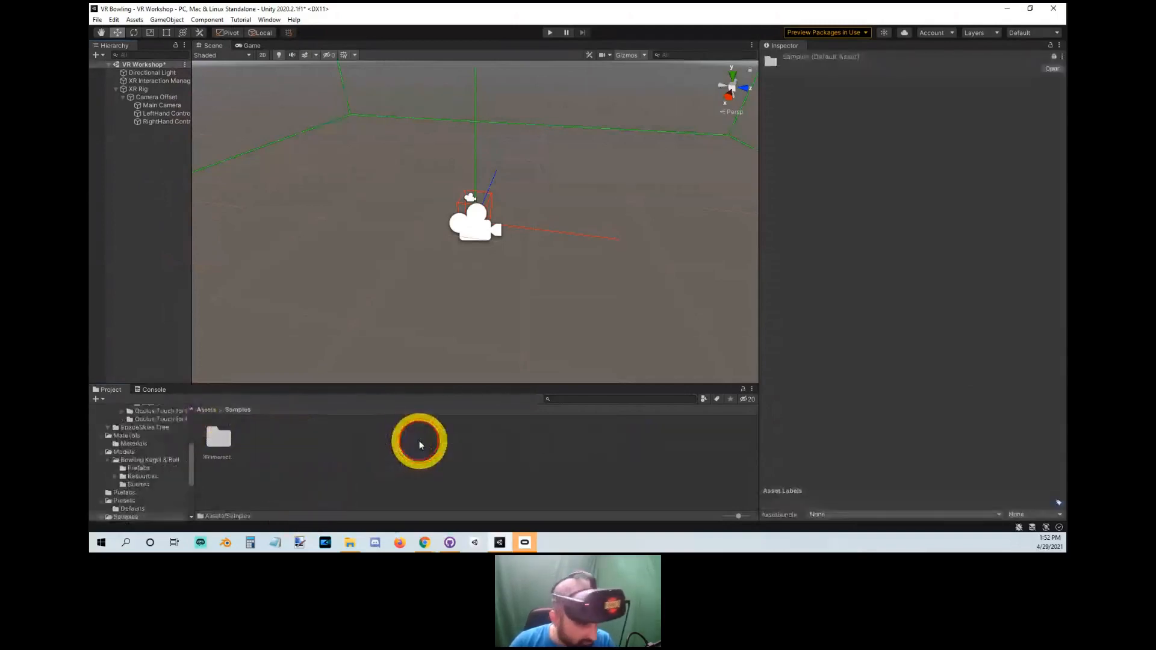
double_click(219, 439)
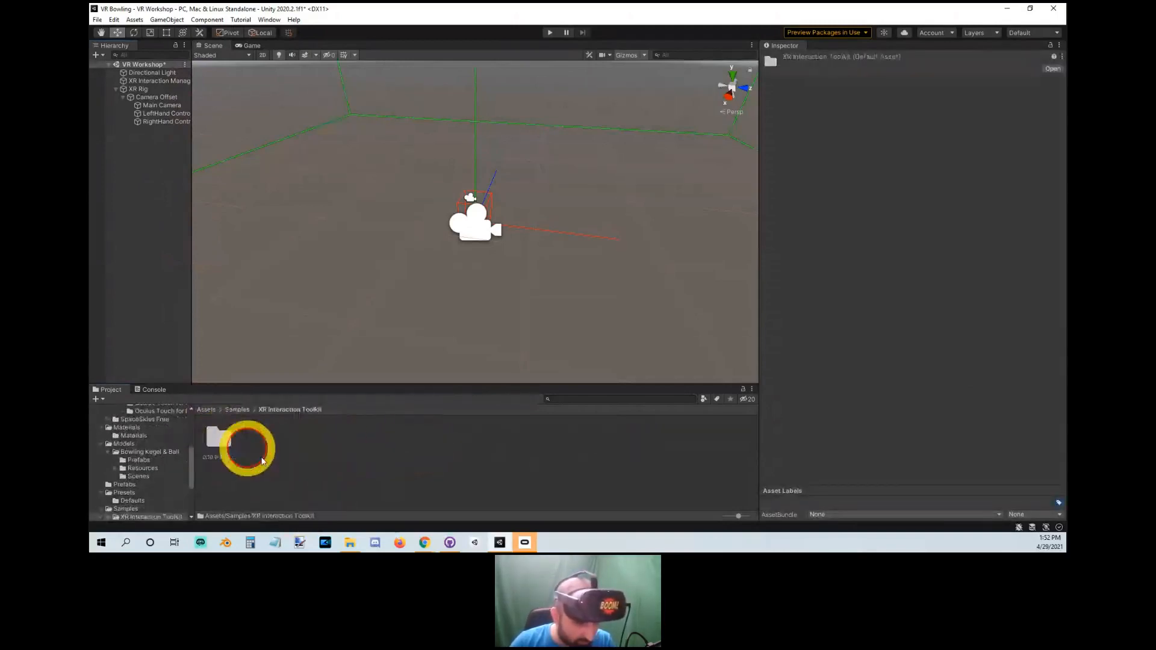
double_click(218, 440)
double_click(240, 456)
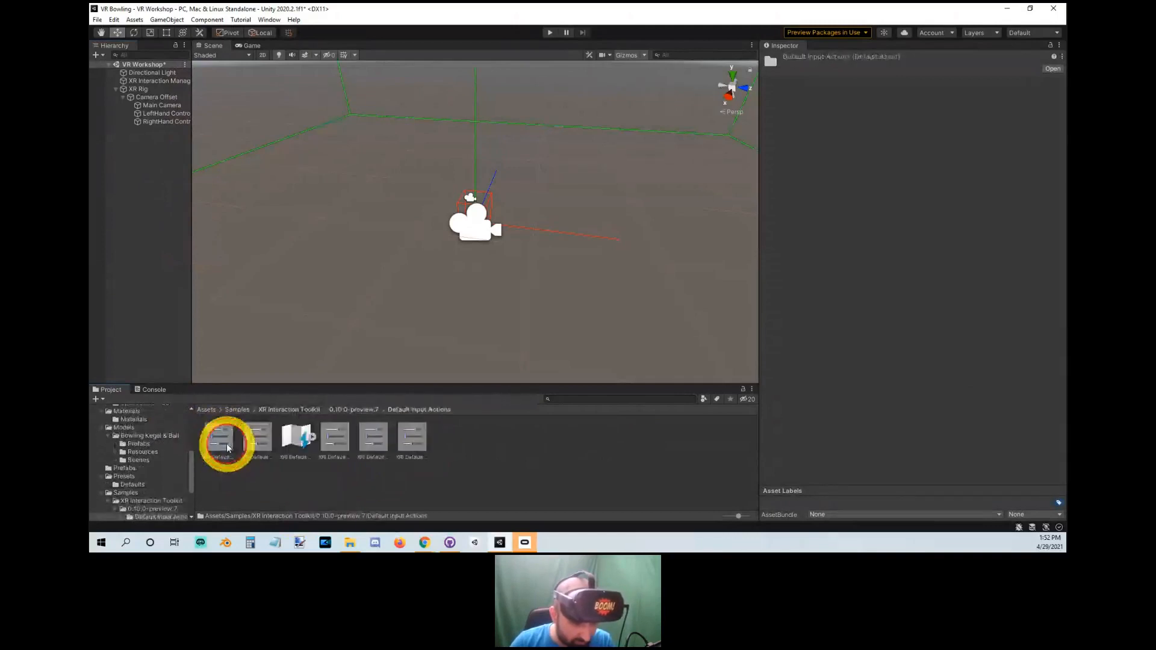
left_click(297, 447)
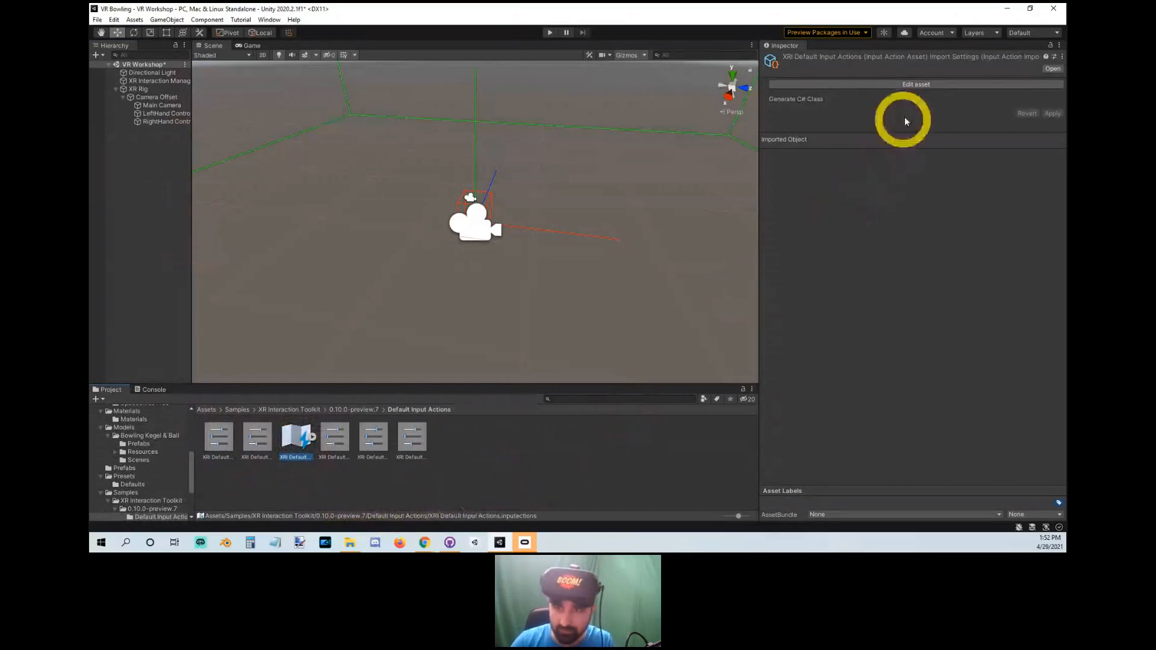
left_click(350, 445)
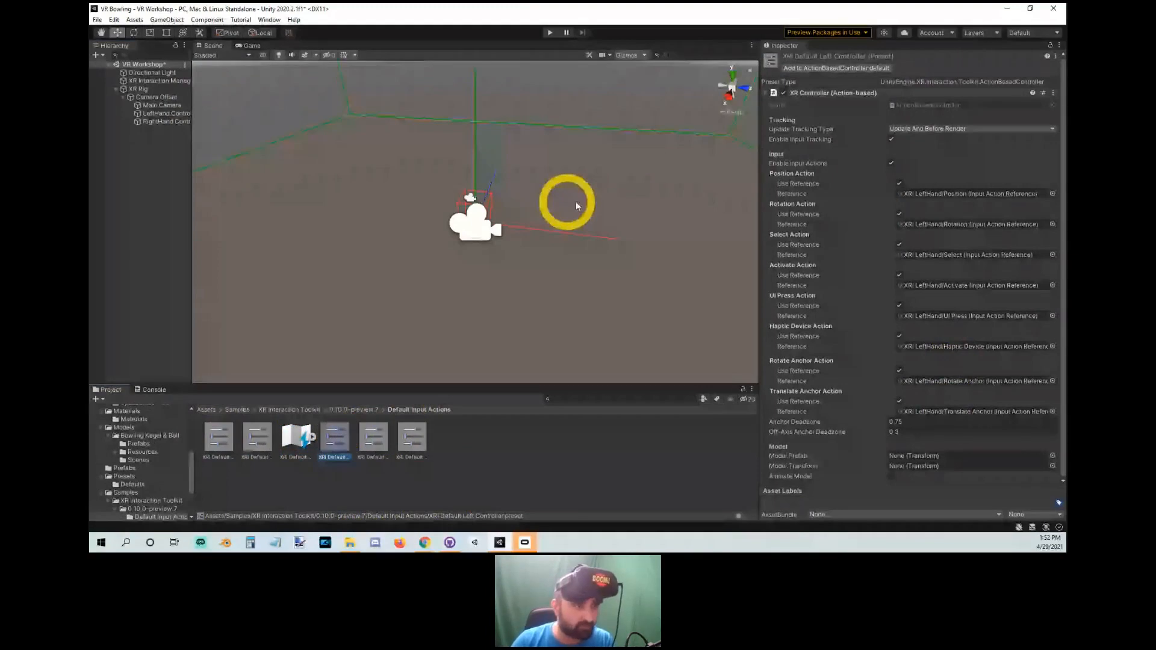
Try to add a default controller preset to XR Rig's LeftHand and RightHand Controllers together, and dismiss the resulting dialog.
left_click(160, 114)
left_click(159, 124, "ctrl")
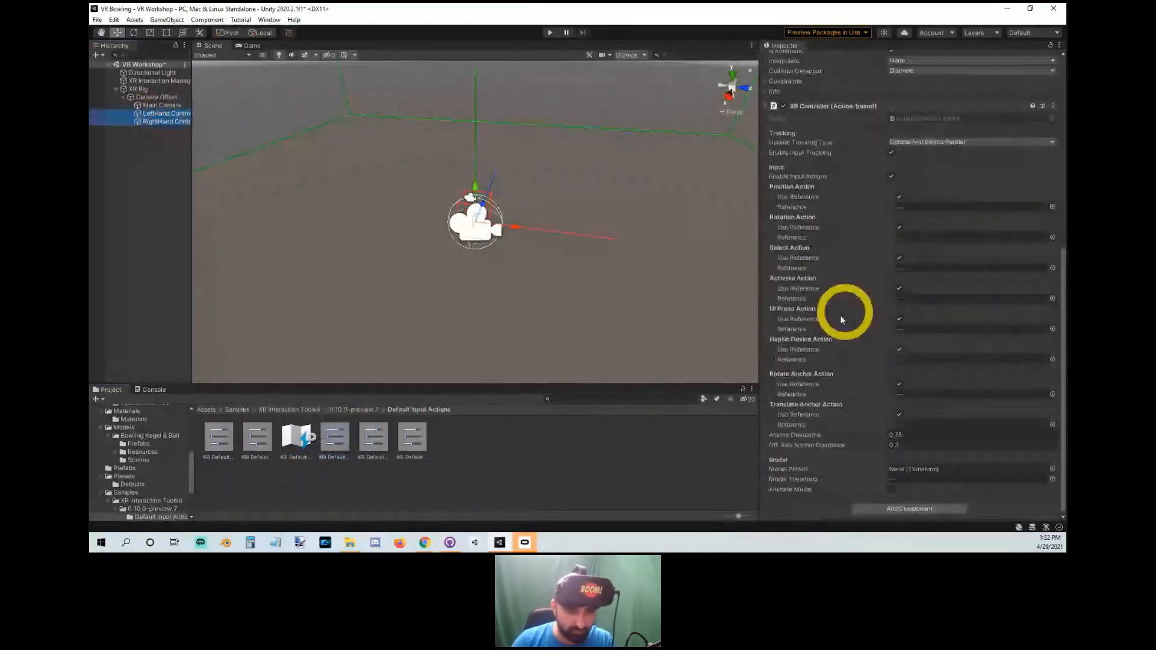
scroll(839, 316, "down", 8)
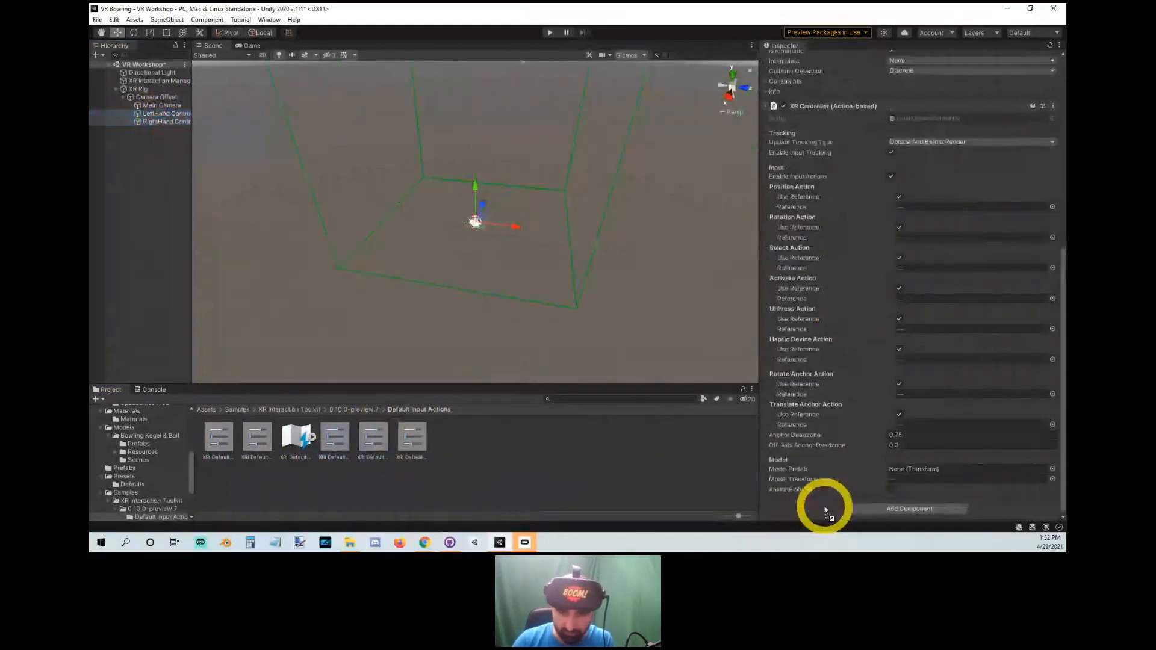
left_click_drag(825, 510, 824, 511)
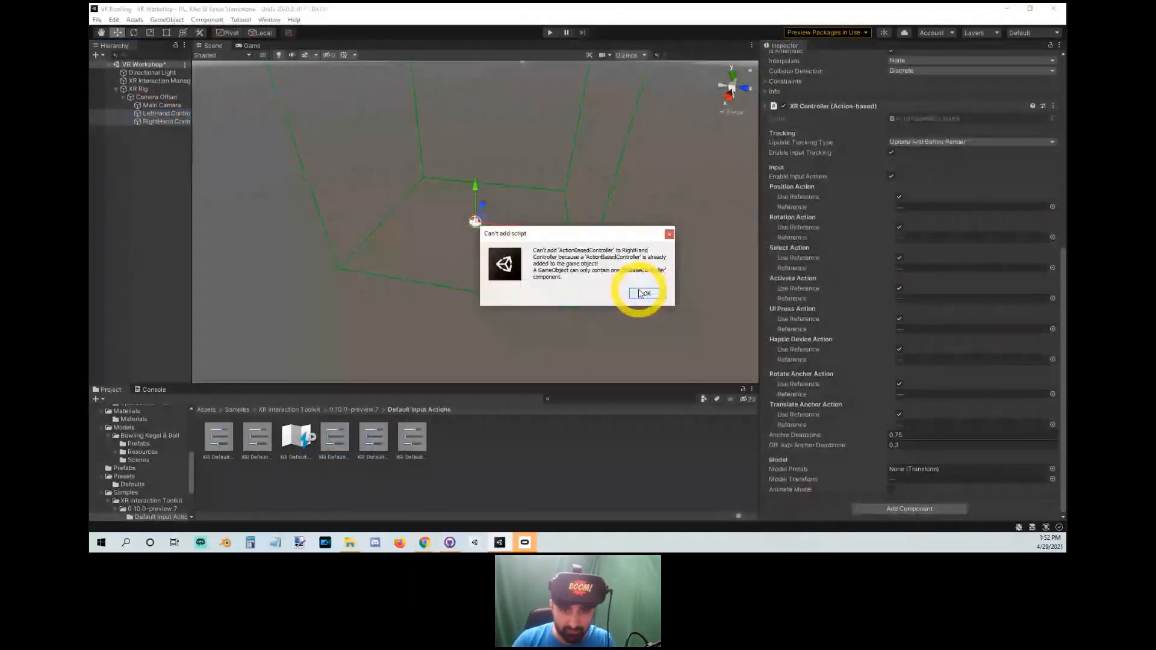
left_click(669, 236)
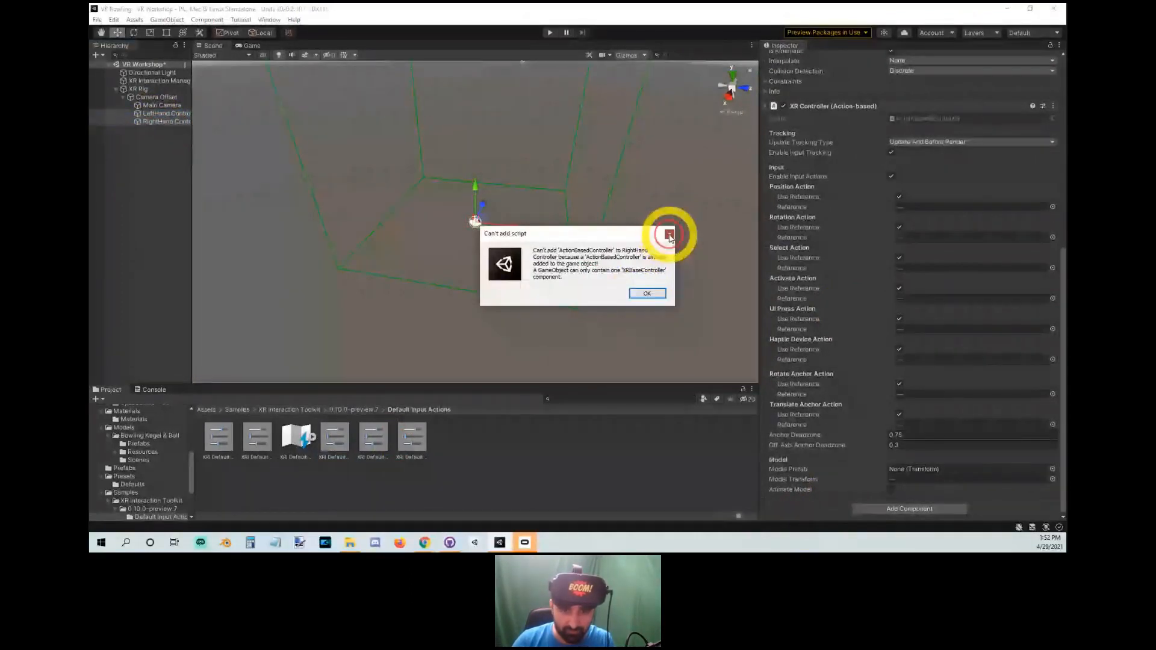
Add a Room-Scale XR Rig (Action-based) to the scene and expand it and its Camera Offset.
right_click(167, 173)
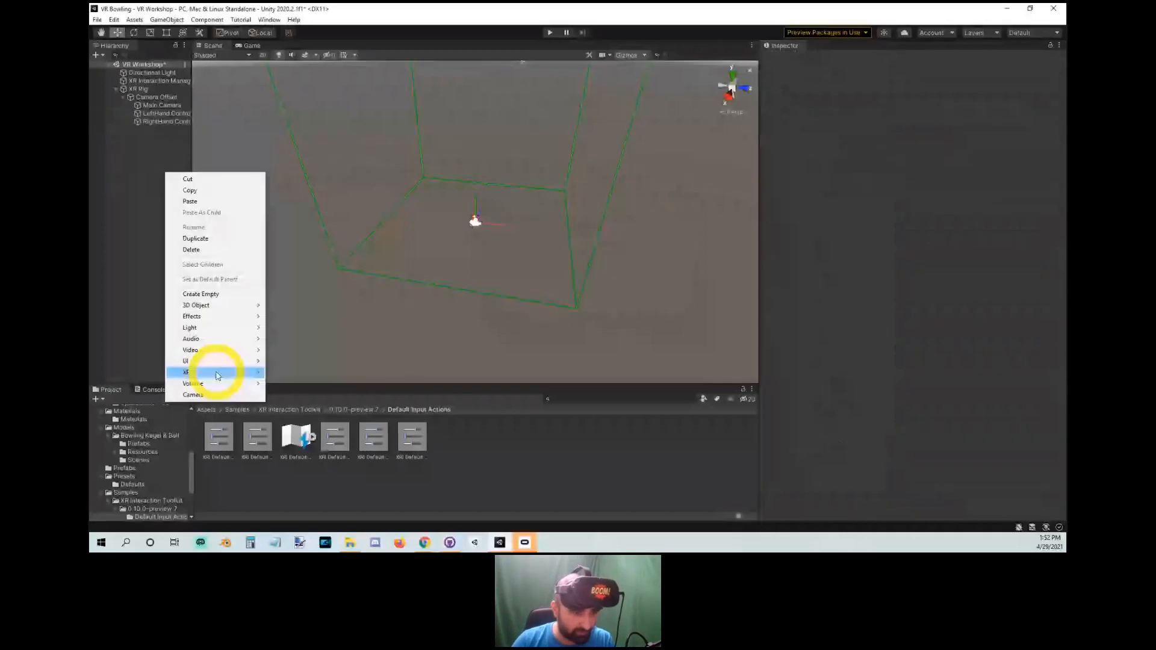
mouse_move(207, 373)
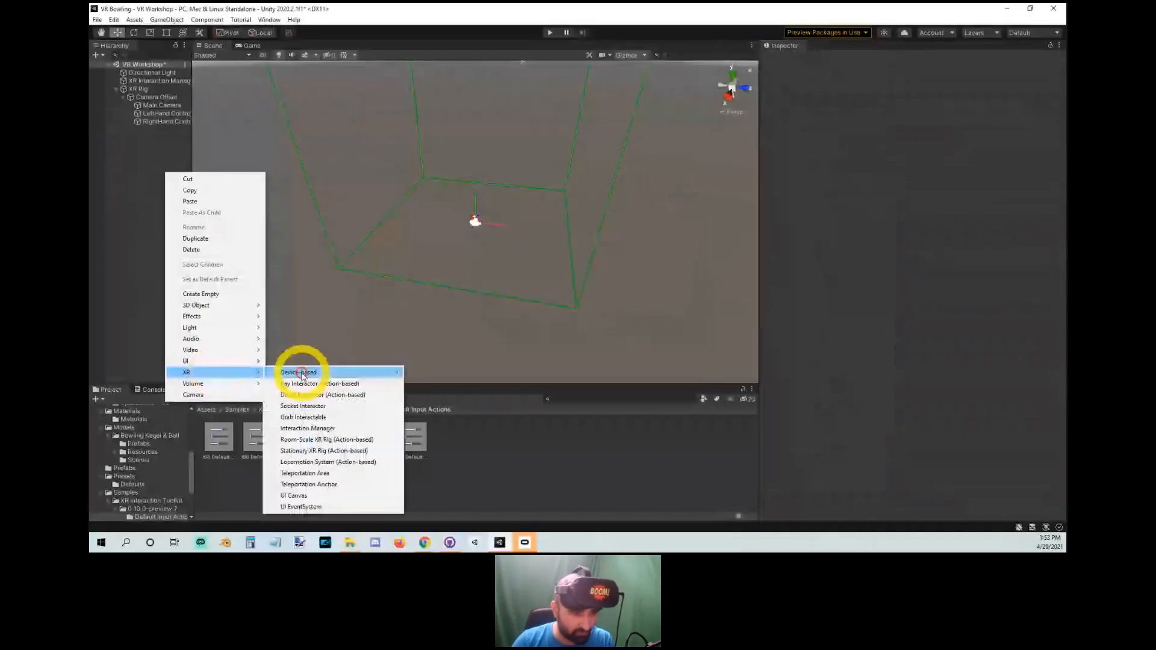
left_click(296, 439)
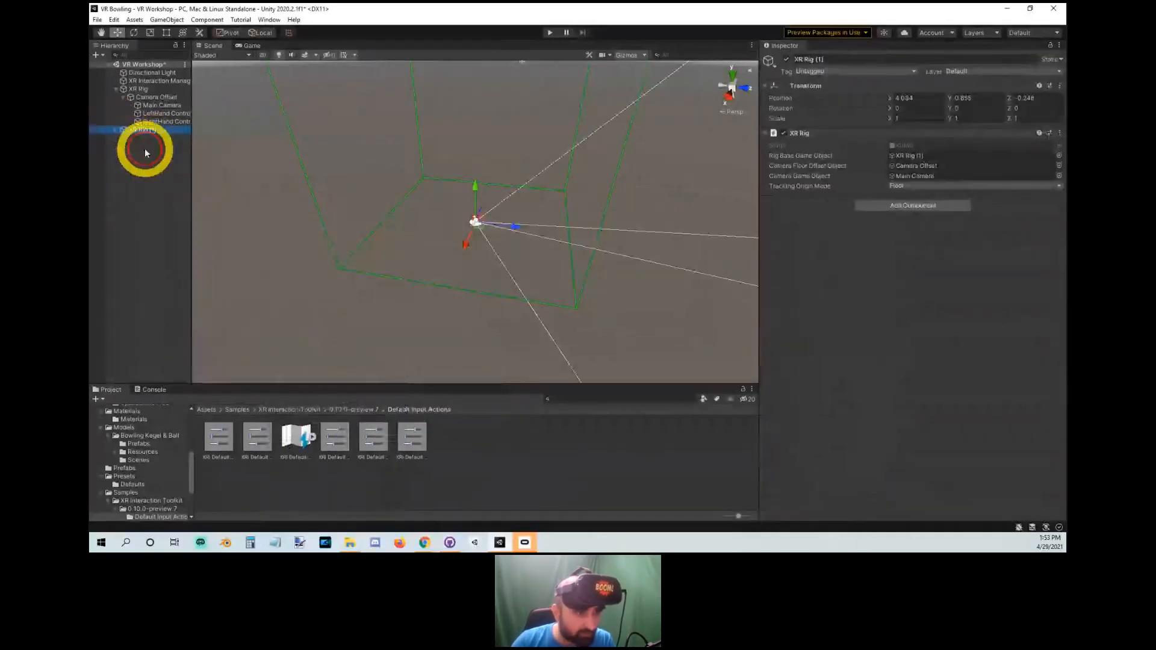
left_click(115, 130)
left_click(124, 138)
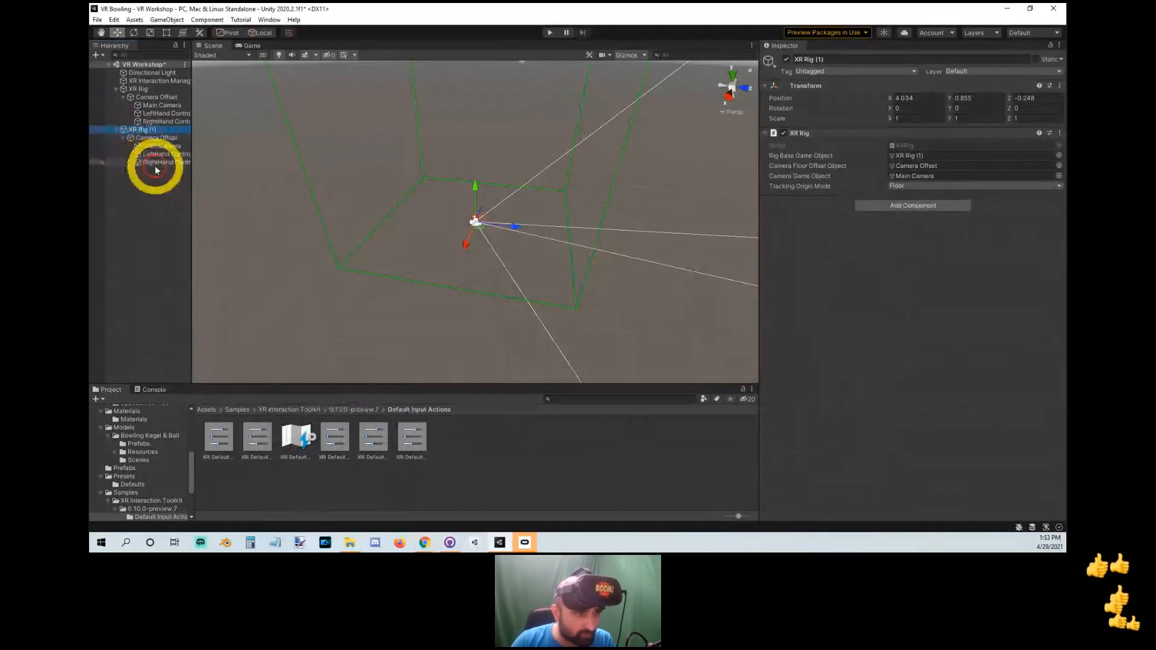
Remove XR Controller from both hand controllers of XR Rig (1), add the XRI Default Right Controller preset to its LeftHand Controller, and review the references.
left_click(162, 147)
left_click(166, 155, "shift")
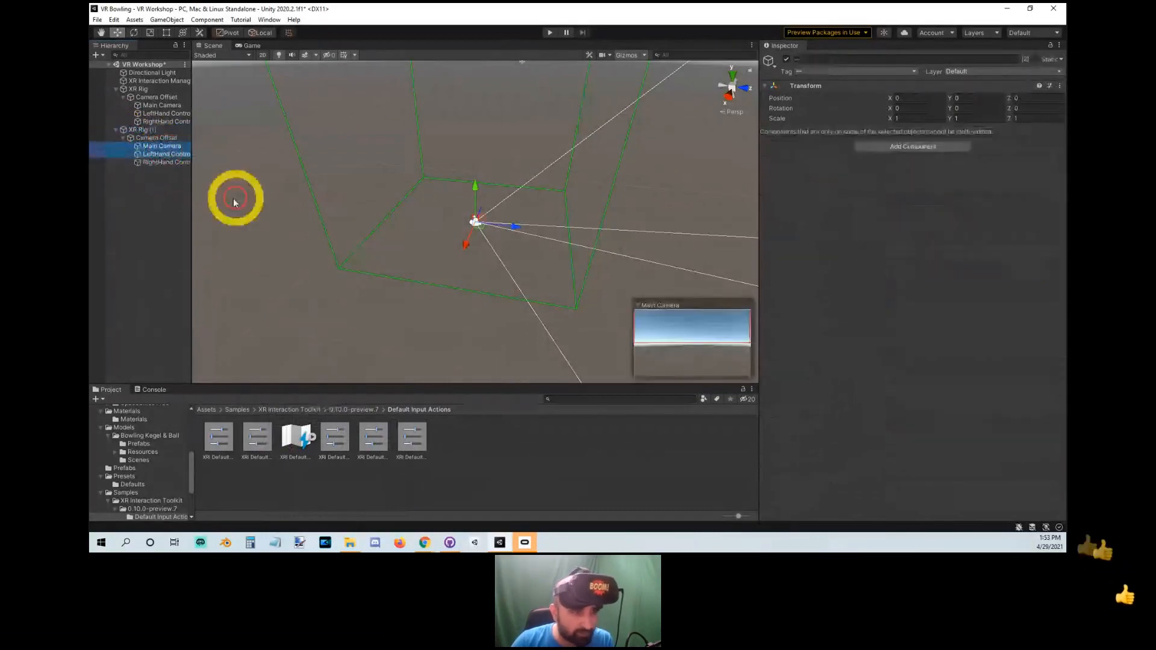
left_click(165, 155)
left_click(165, 161, "shift")
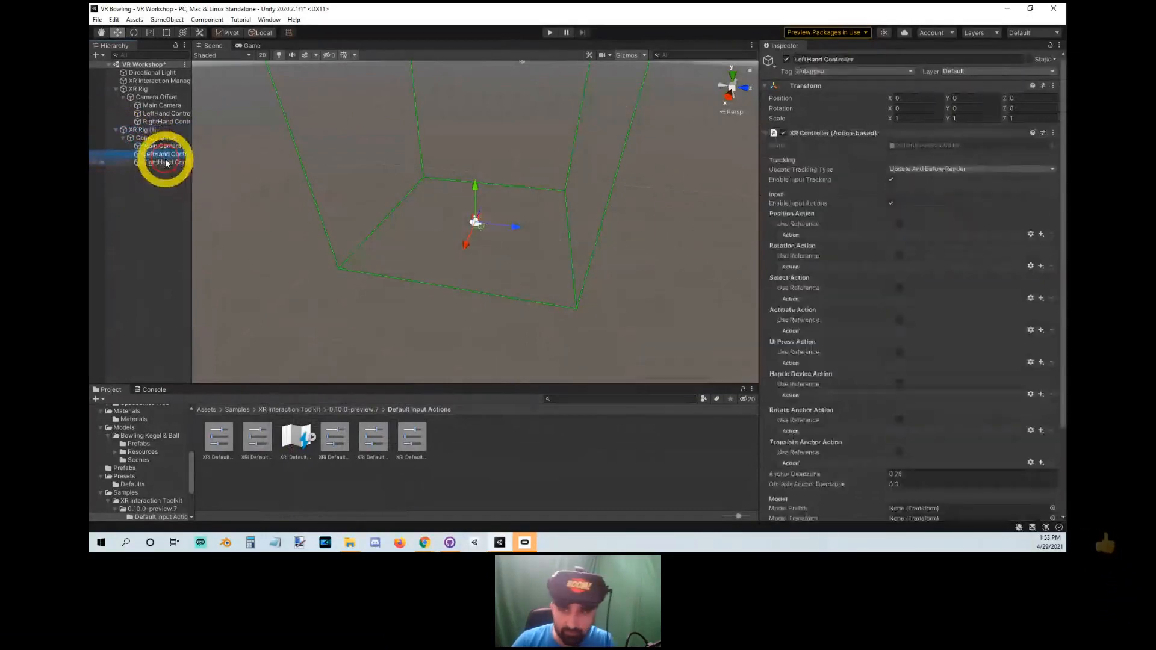
left_click(790, 207)
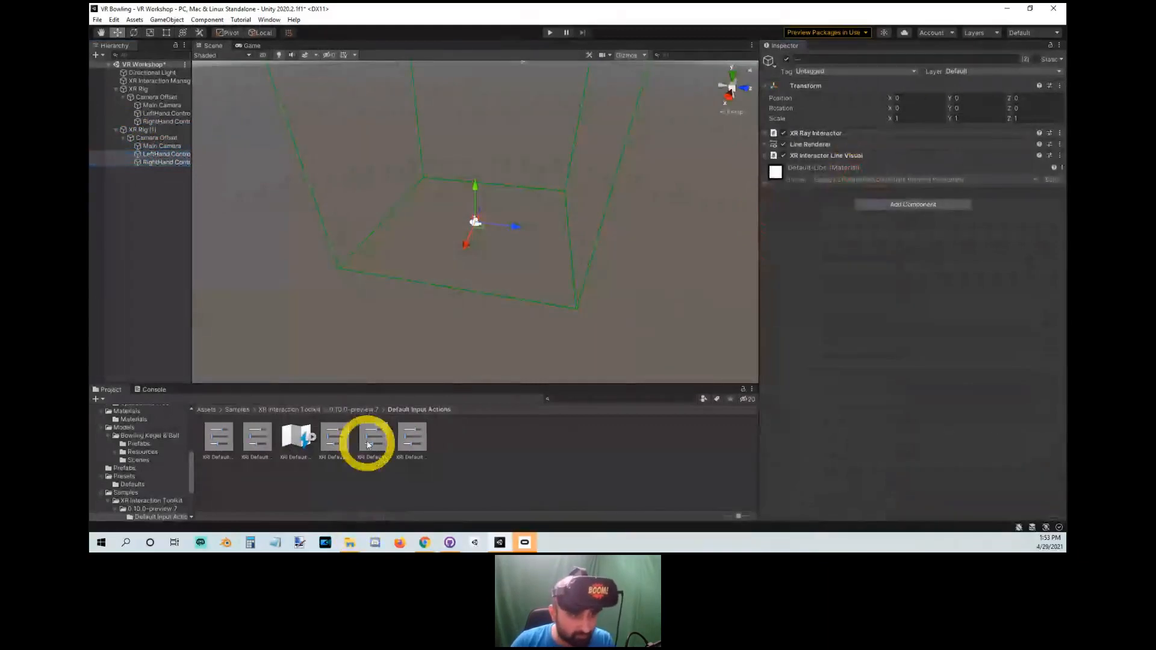
left_click(166, 155)
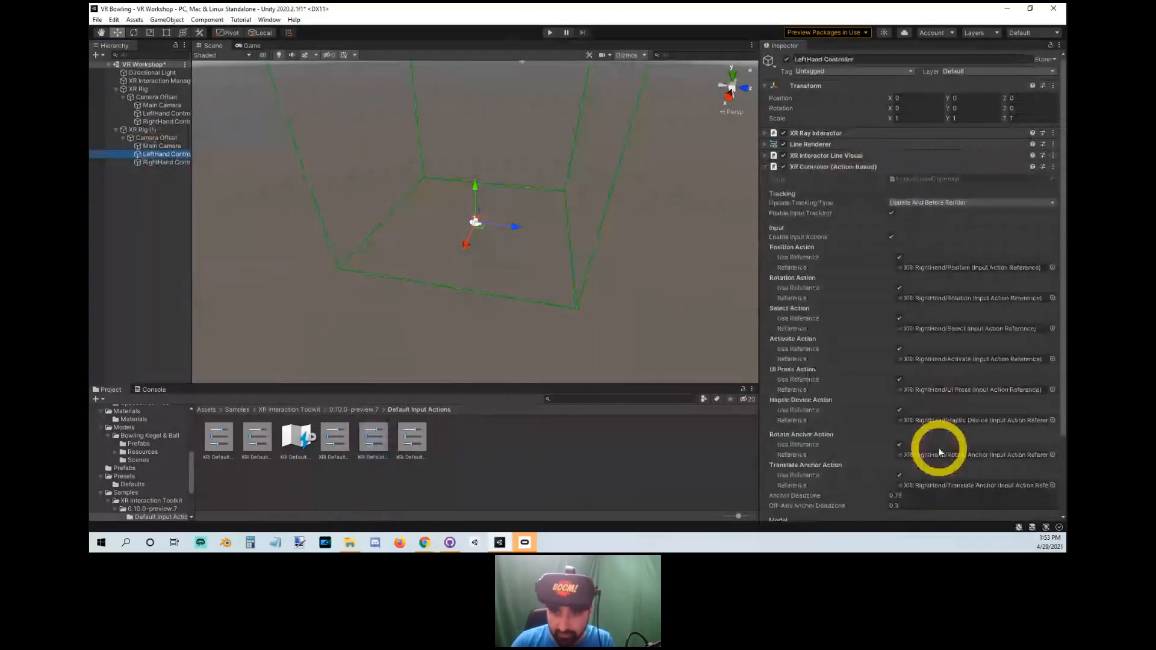
scroll(869, 272, "down", 3)
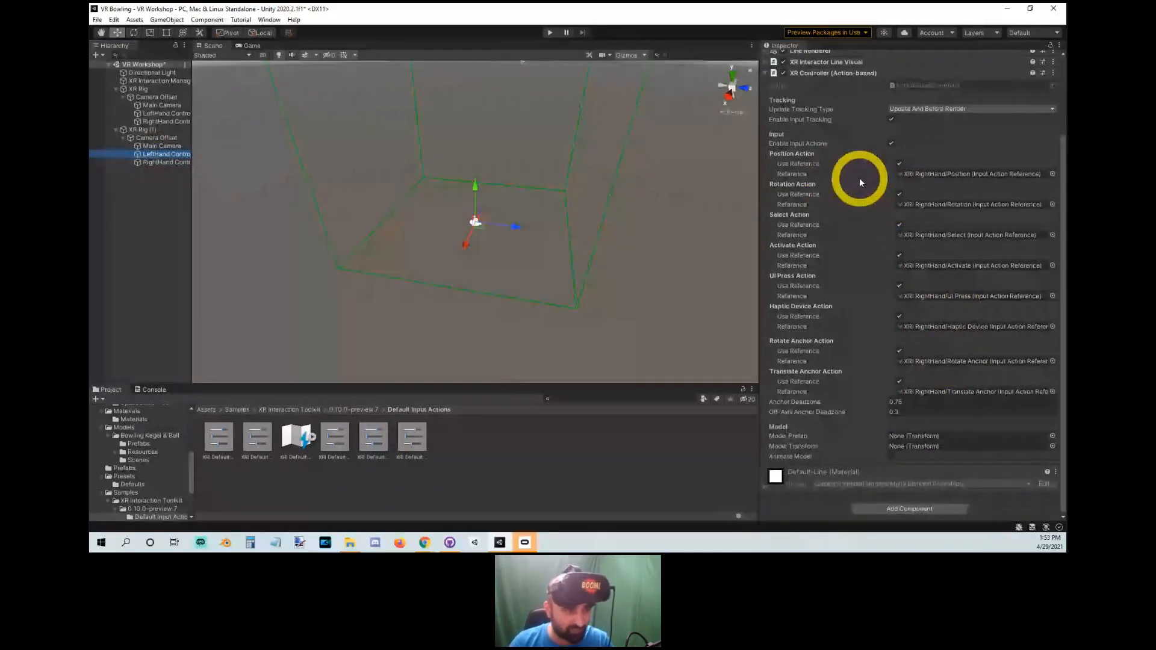
Add the snap turn preset to XR Rig (1)'s RightHand Controller and remove the Snap Turn Provider component again.
left_click(169, 162)
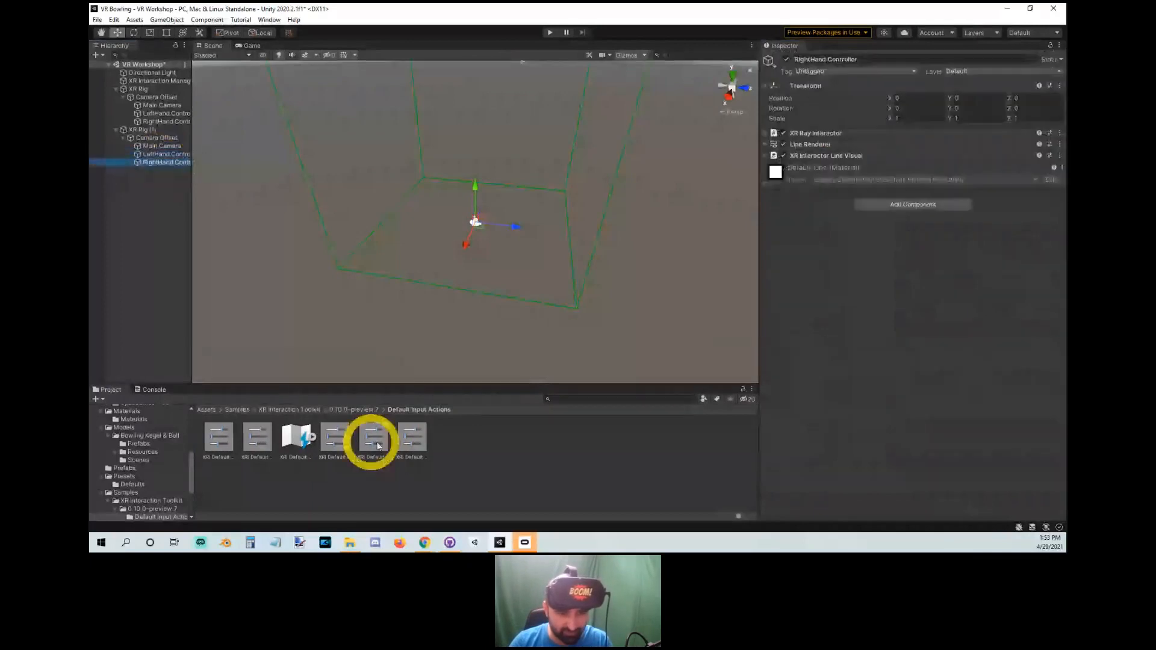
left_click_drag(412, 440, 886, 389)
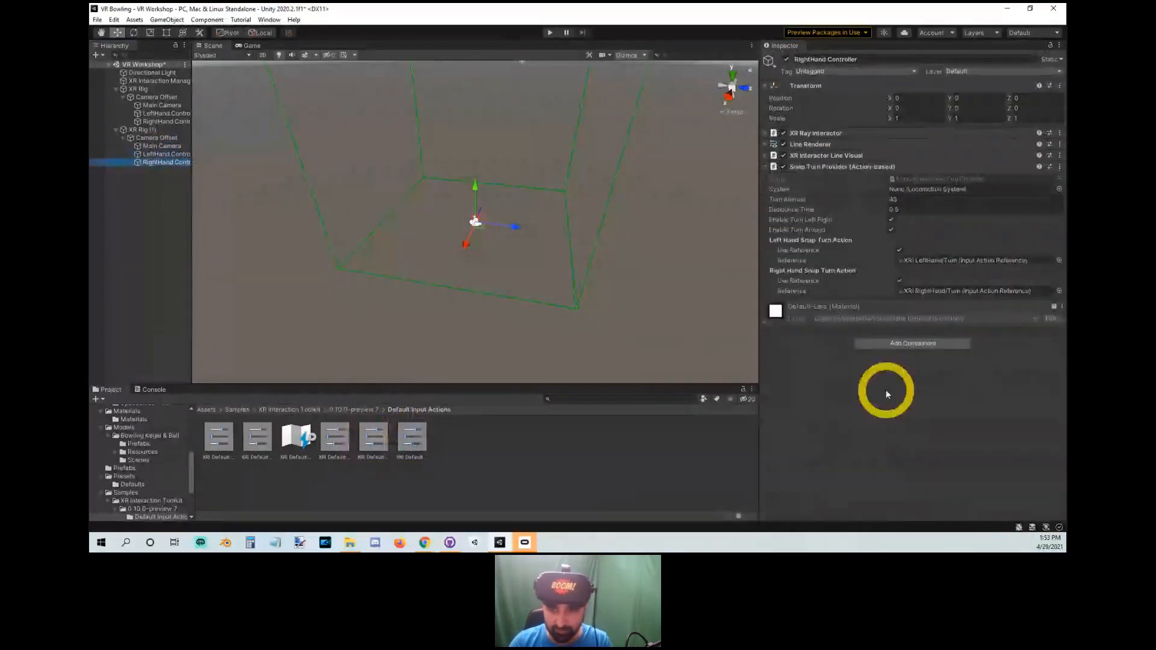
right_click(852, 174)
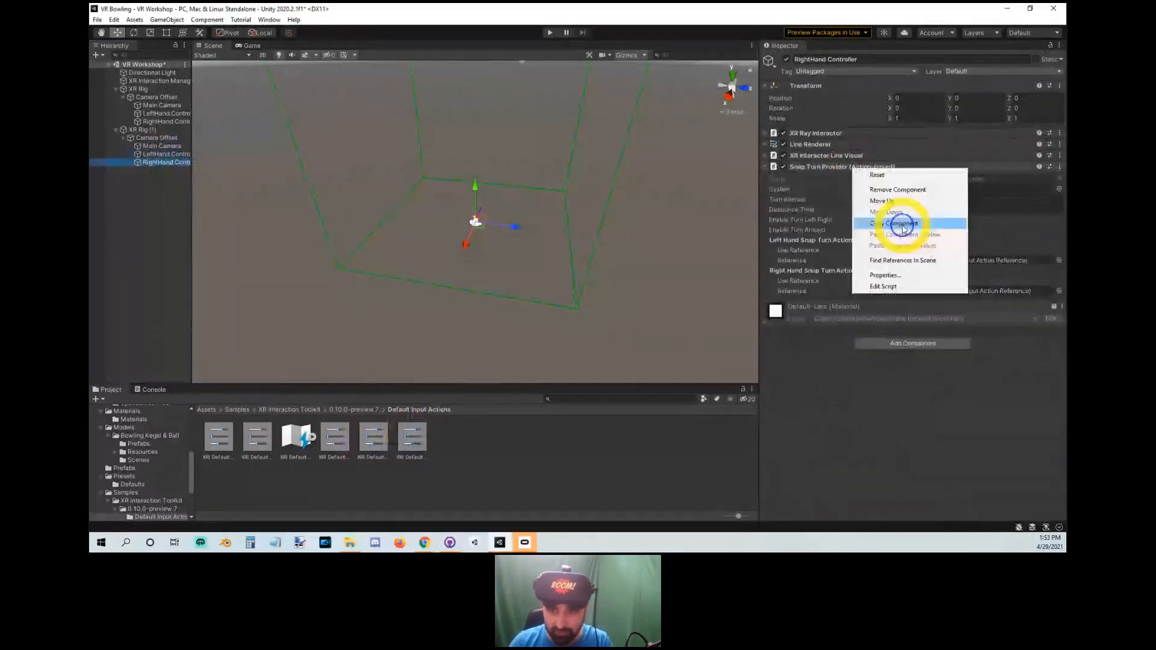
left_click(897, 190)
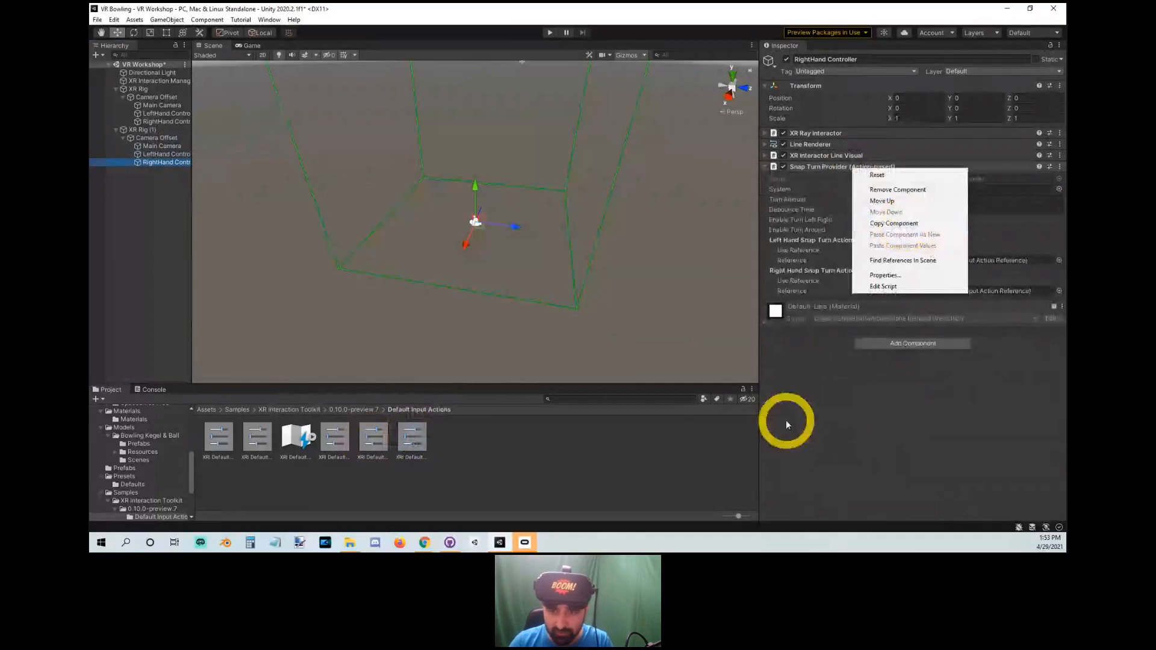
Add the XRI Default Right Controller preset to XR Rig (1)'s RightHand Controller and remove the XR Controller component again.
left_click(341, 443)
left_click(373, 438)
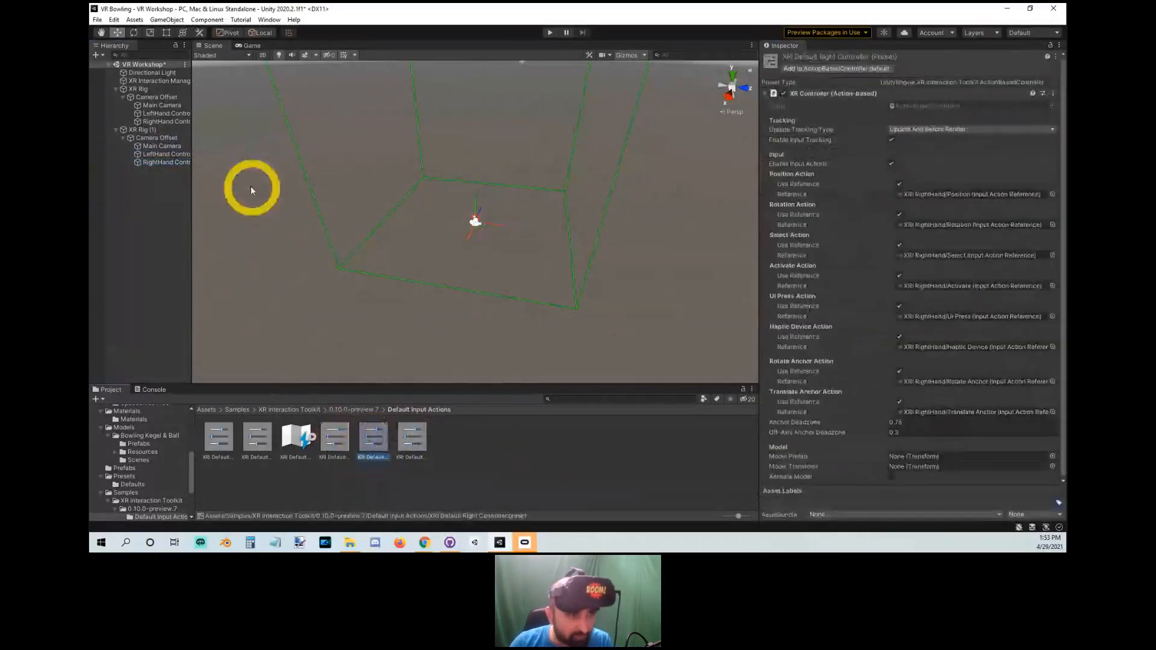
left_click(168, 155)
left_click_drag(345, 474, 870, 474)
right_click(835, 168)
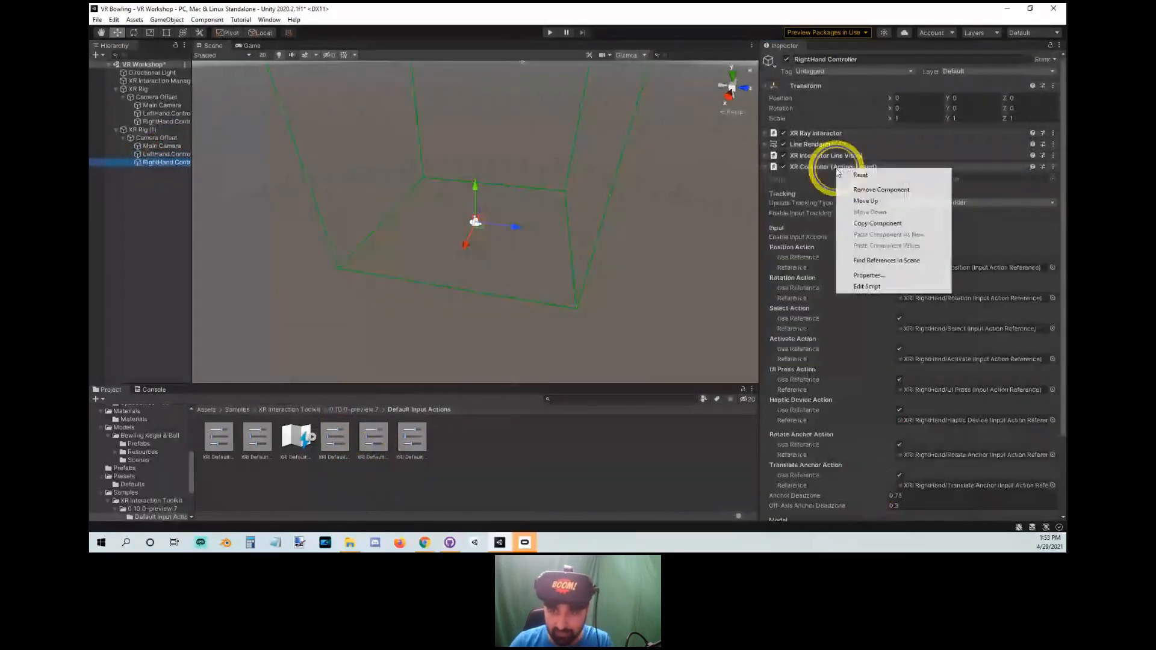
left_click(874, 189)
left_click(692, 457)
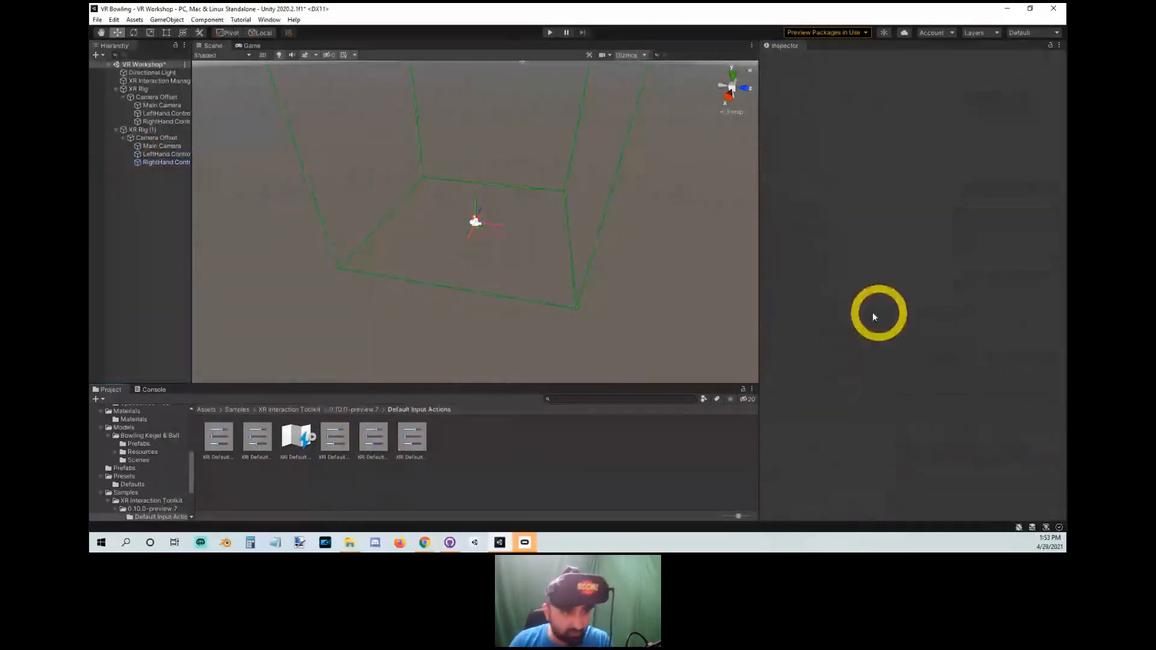
Delete the demonstration rig XR Rig (1) from the VR Workshop scene.
left_click(175, 147, "shift")
left_click(158, 130)
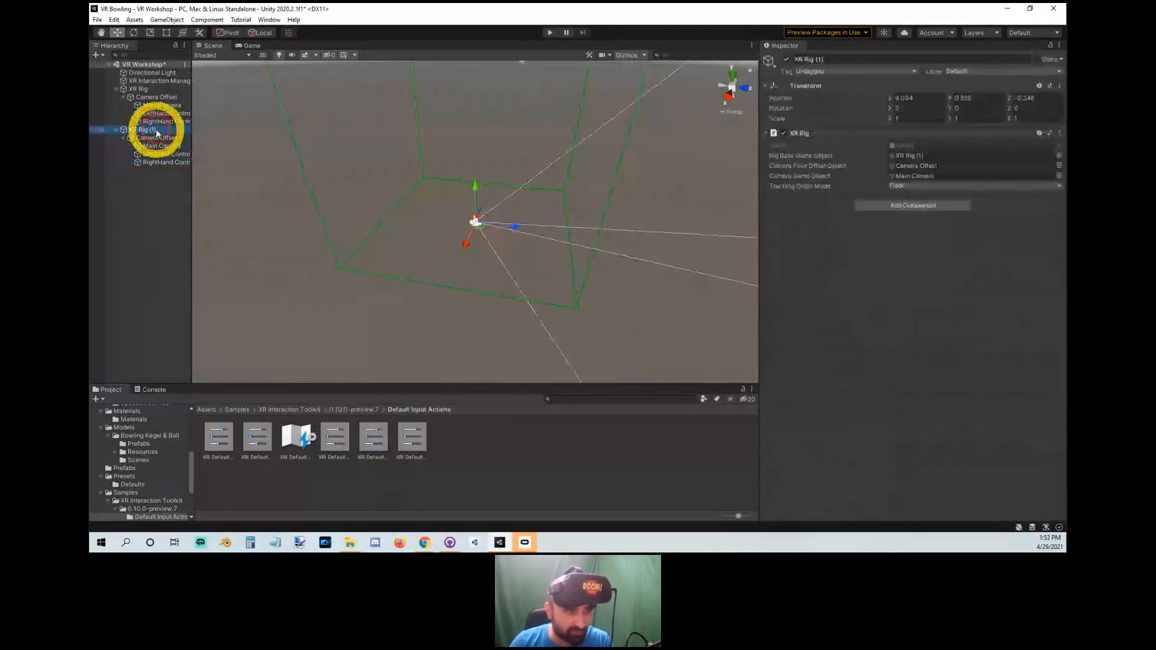
right_click(157, 129)
left_click(204, 204)
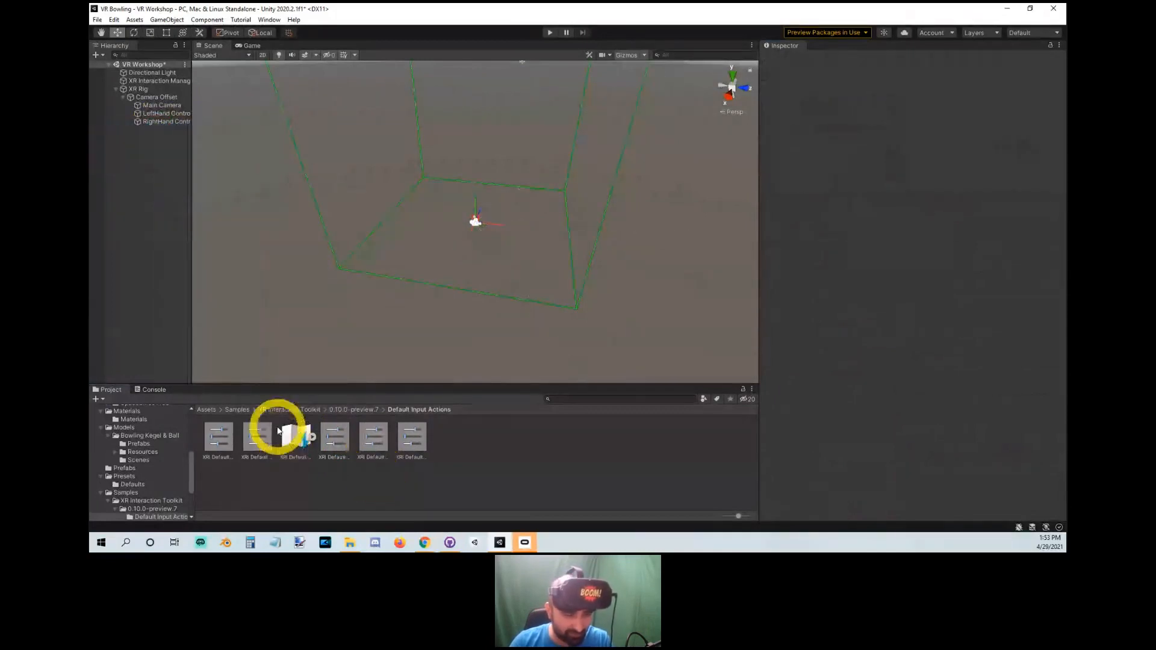
Search the project assets for samples and open the XR Interaction Toolkit's Default Input Actions folder.
left_click(207, 409)
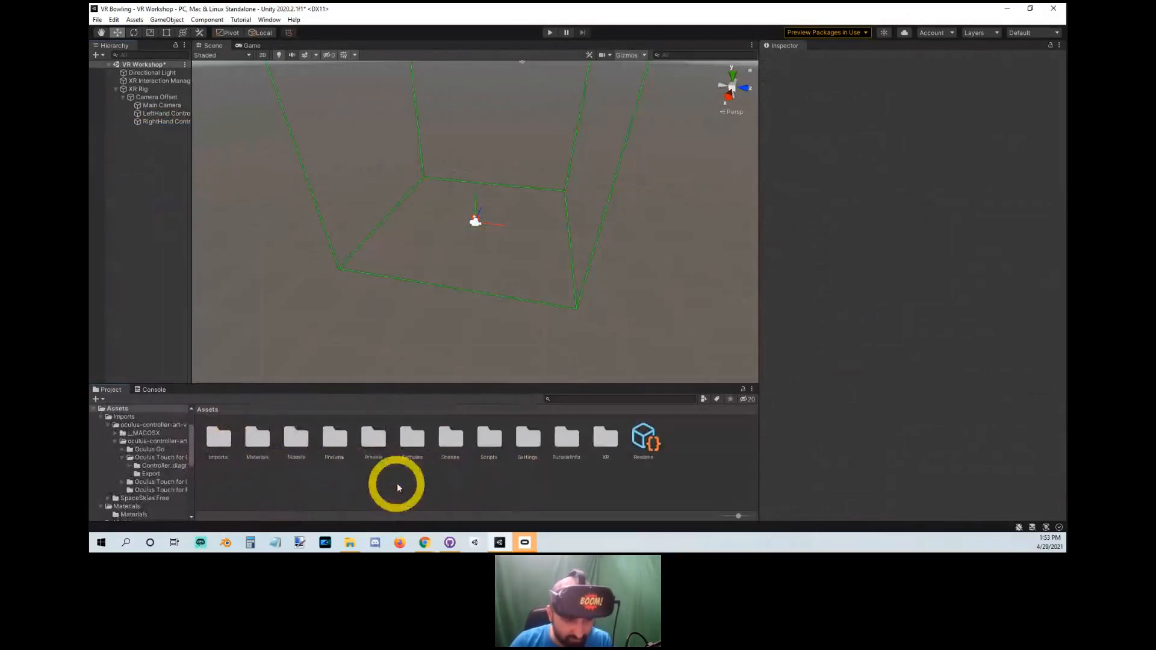
double_click(596, 441)
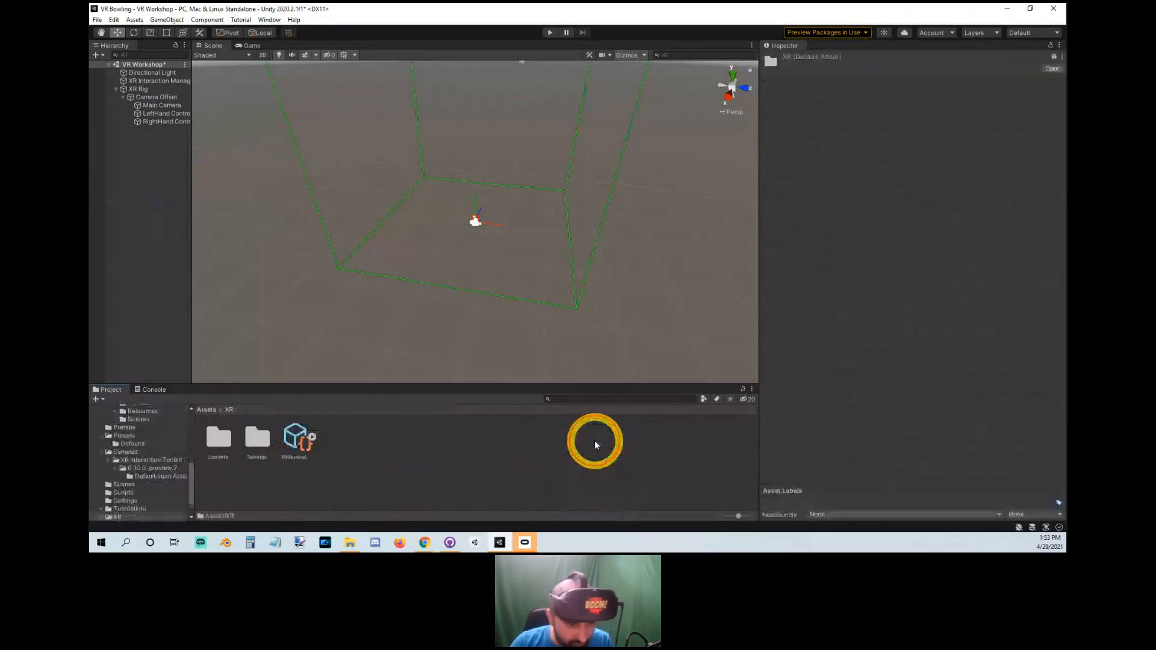
left_click(211, 410)
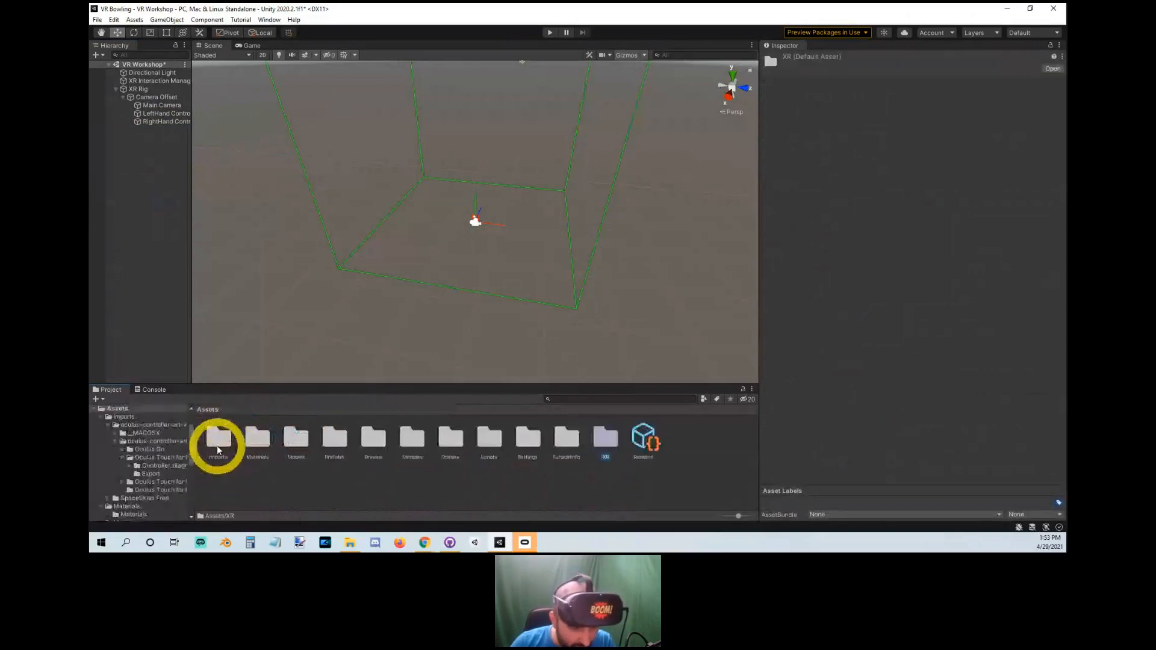
left_click(607, 398)
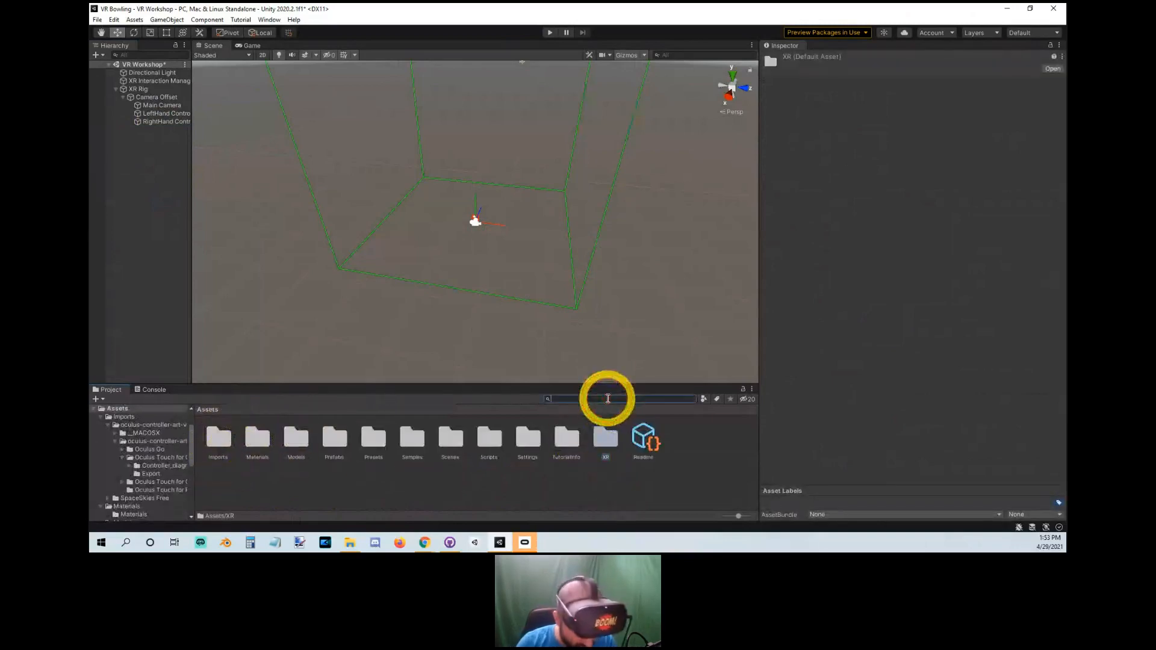
type("samples")
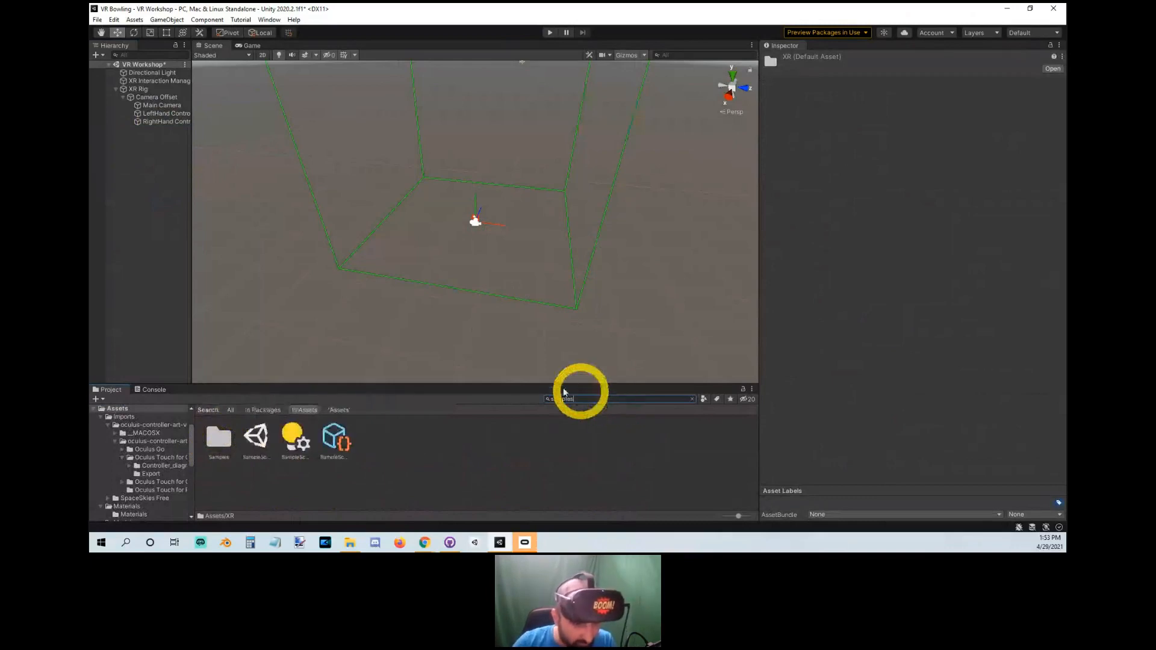
left_click(219, 437)
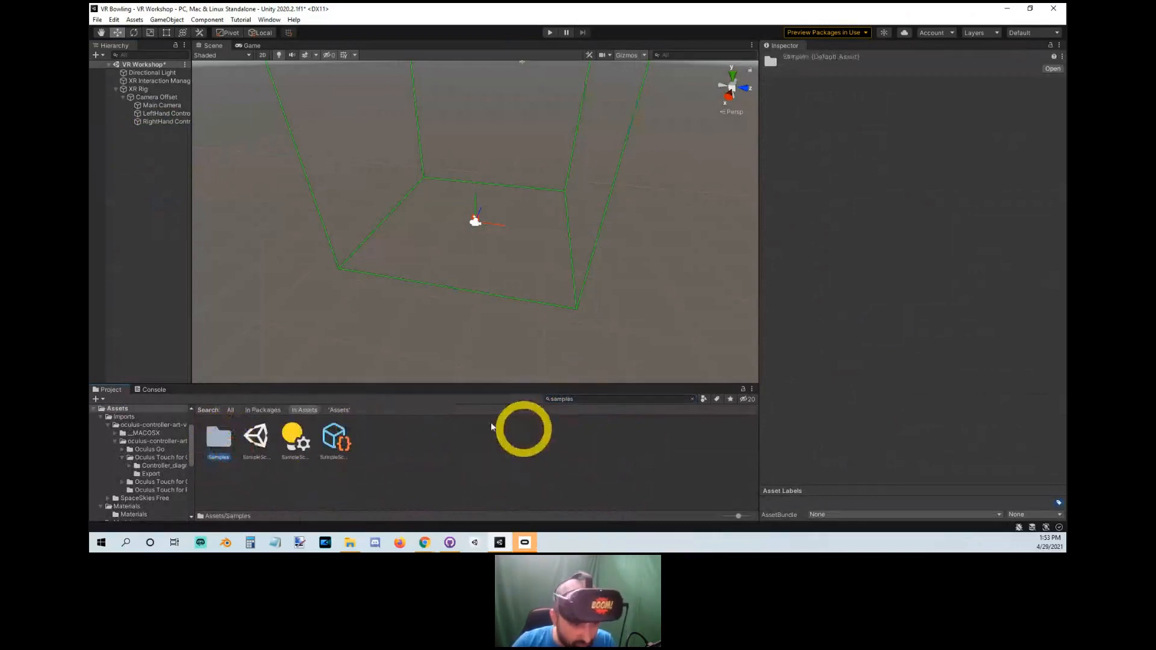
double_click(219, 437)
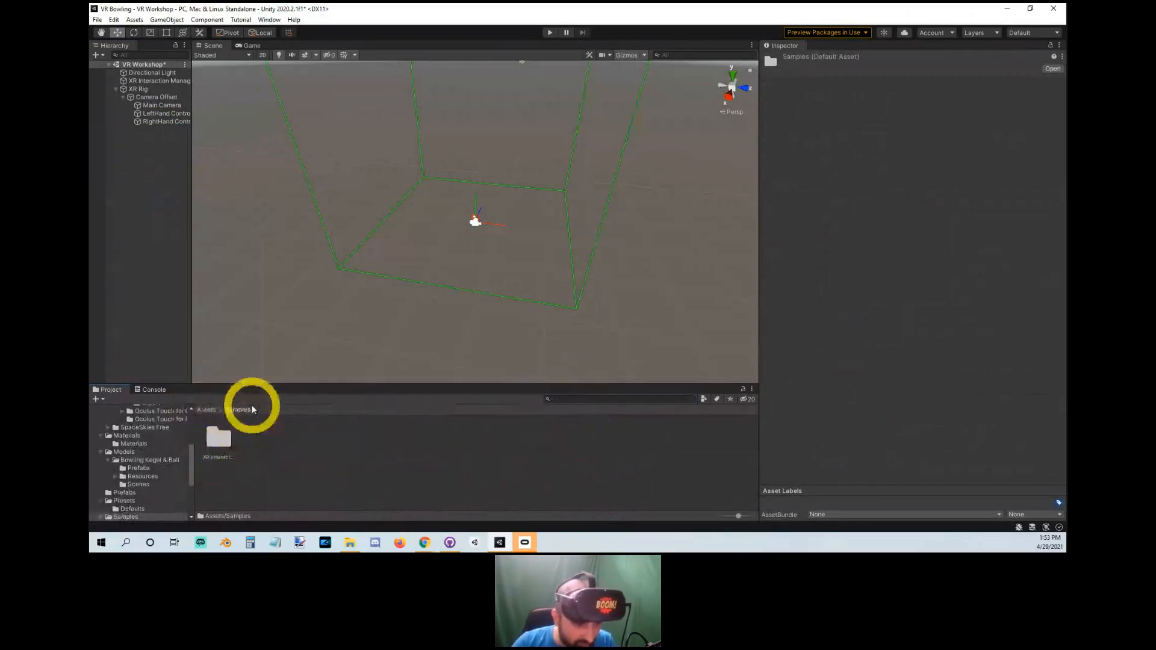
double_click(218, 437)
double_click(214, 436)
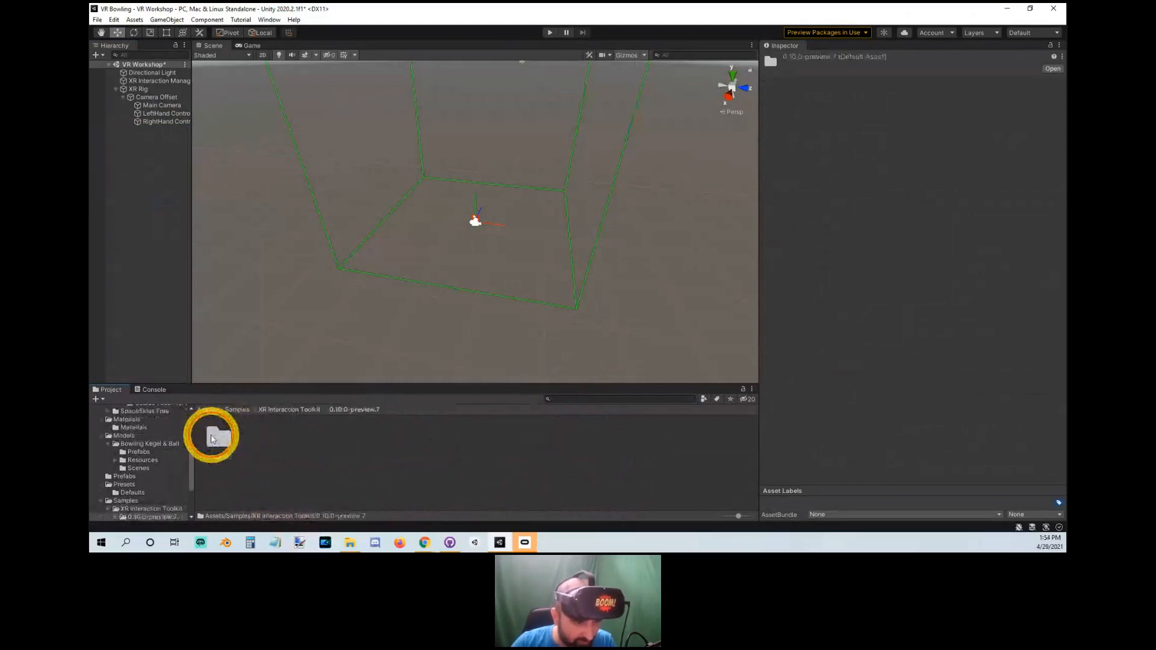
double_click(207, 435)
left_click(250, 489)
Examine the default left and right controller presets and the action references and model transform on XR Rig's LeftHand Controller.
left_click(331, 443)
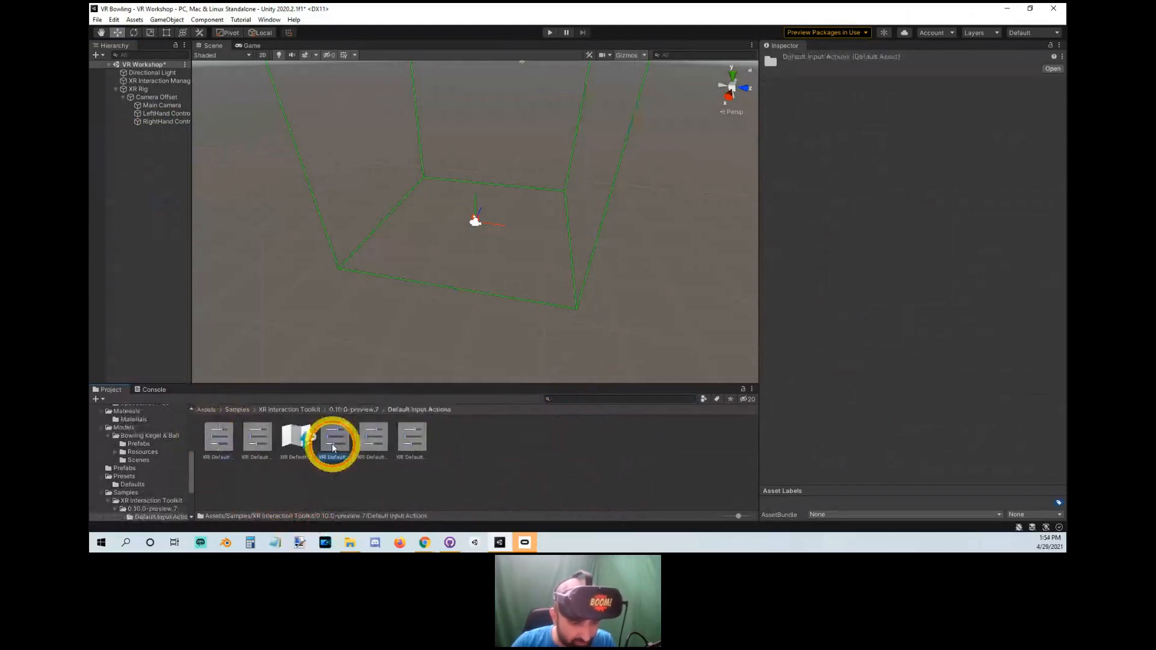
left_click(368, 442)
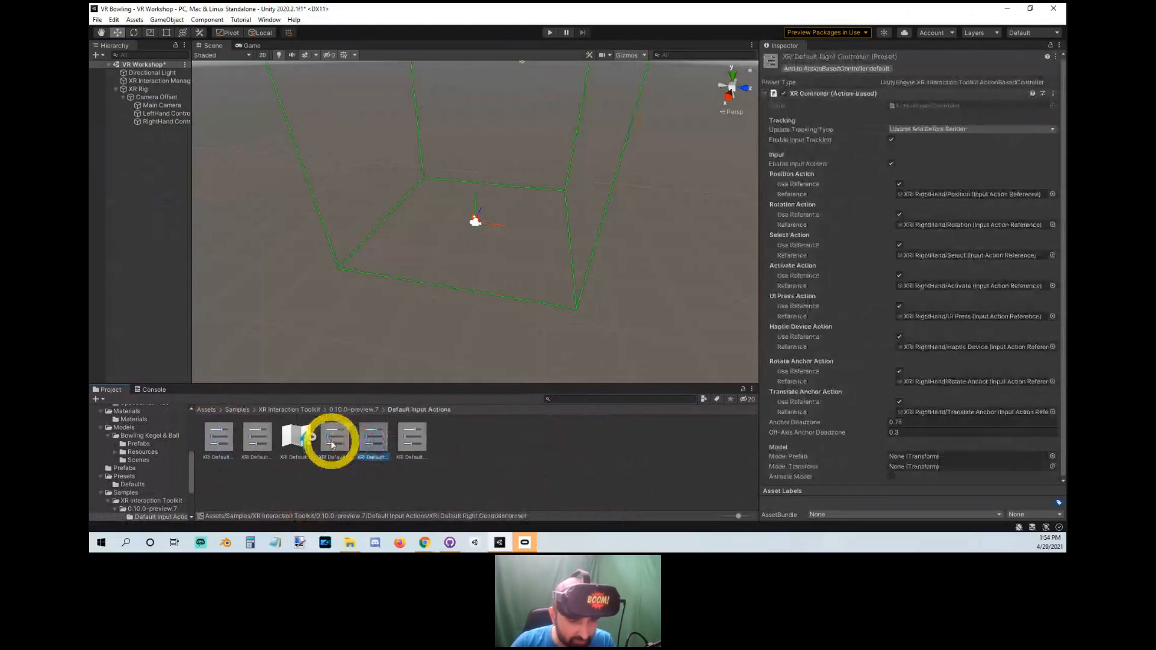
left_click(331, 443)
left_click(362, 442)
left_click(335, 443)
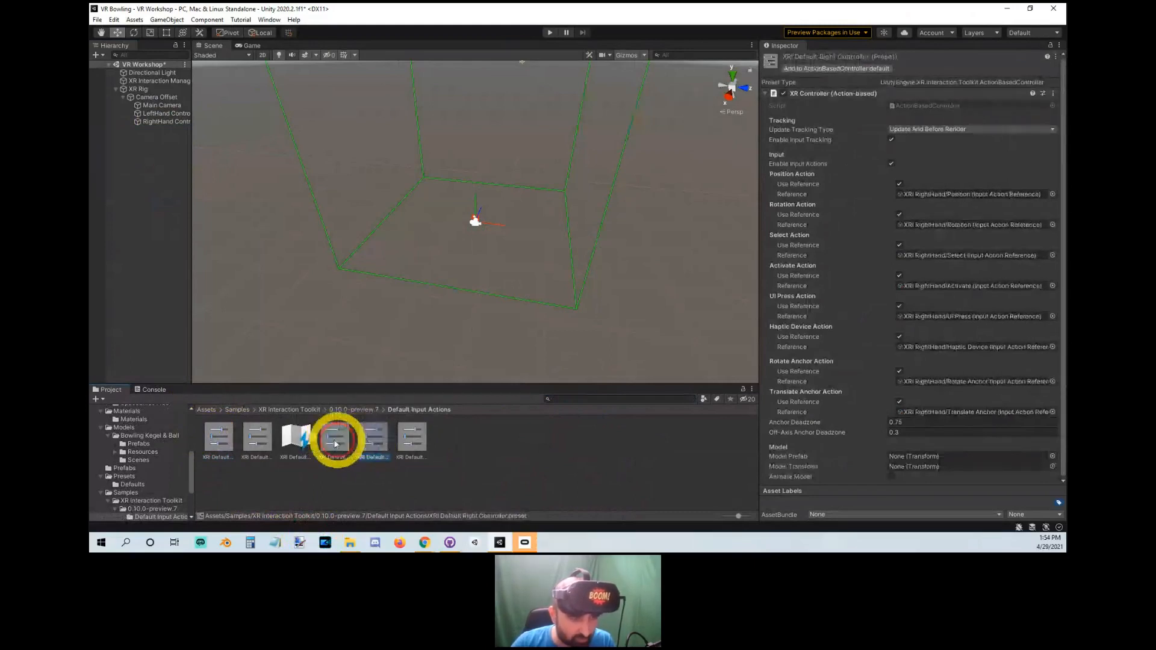
left_click(167, 113)
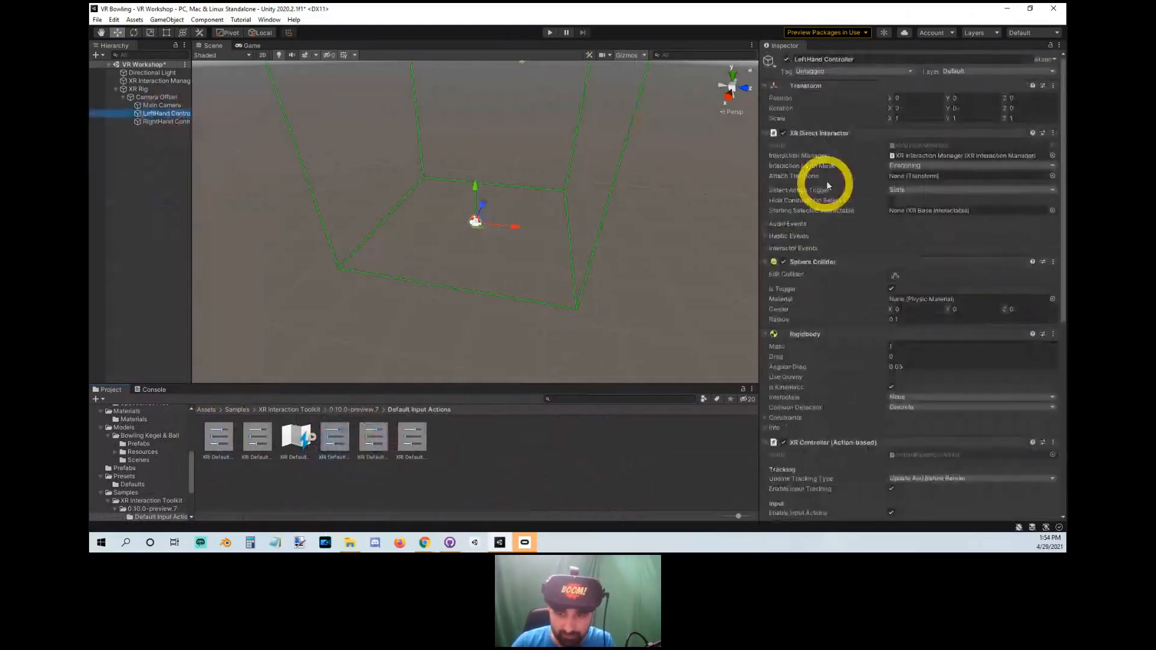
scroll(842, 241, "down", 10)
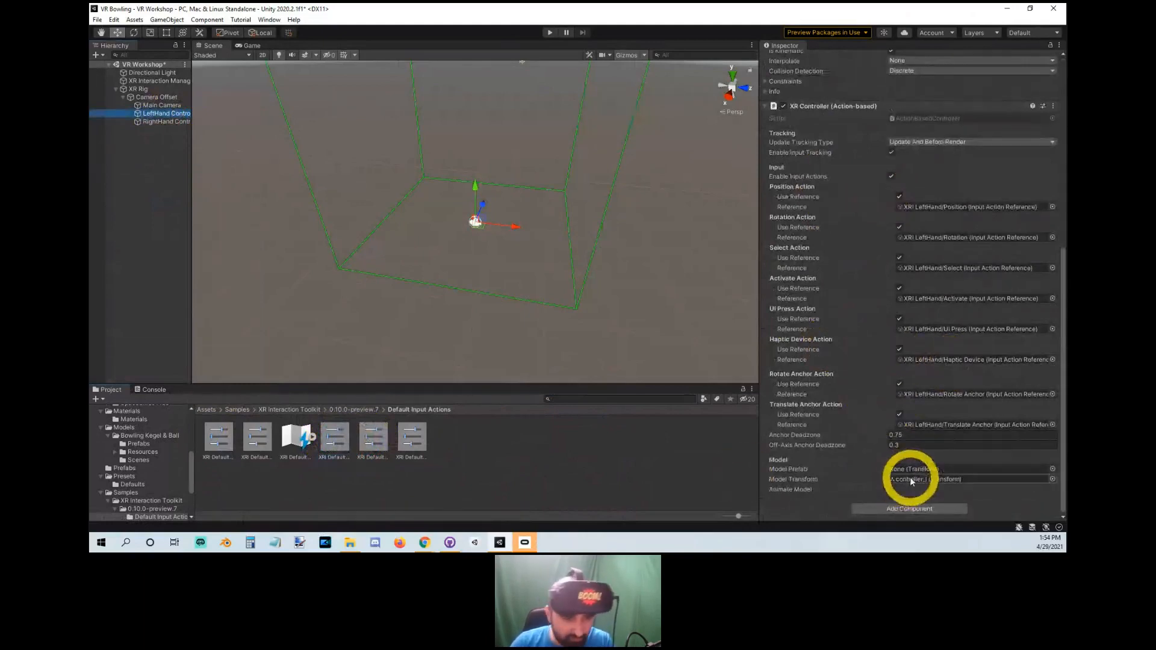
Clear the selection, return to the top-level Assets folder and save the VR Workshop scene.
left_click(220, 410)
left_click(152, 337)
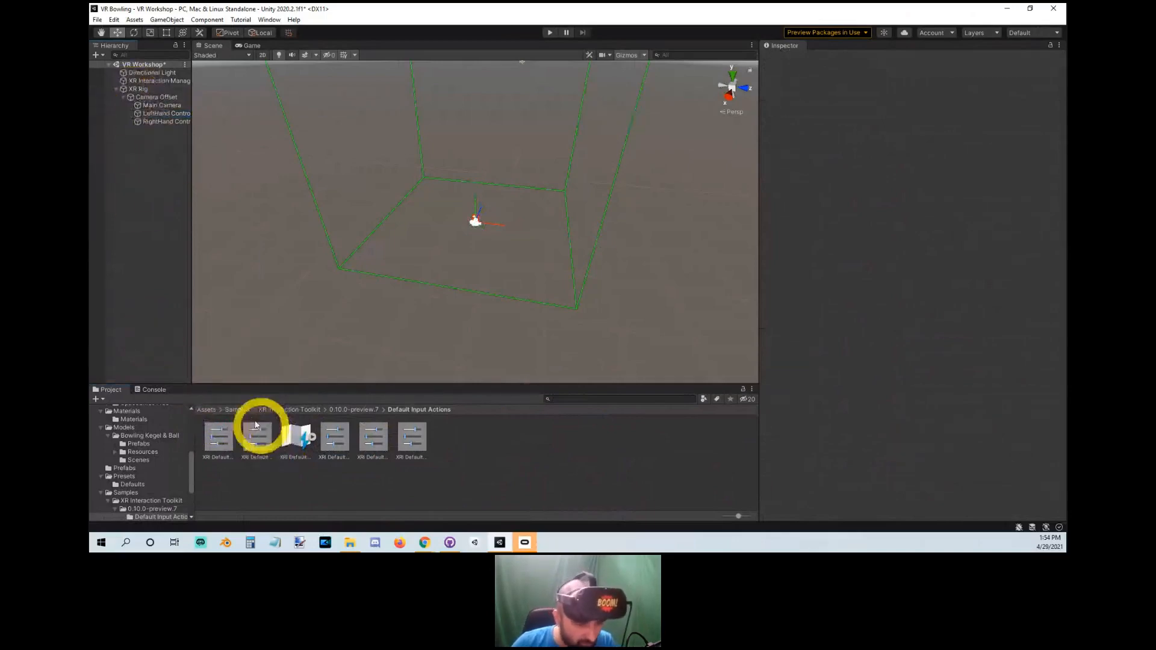
left_click(206, 409)
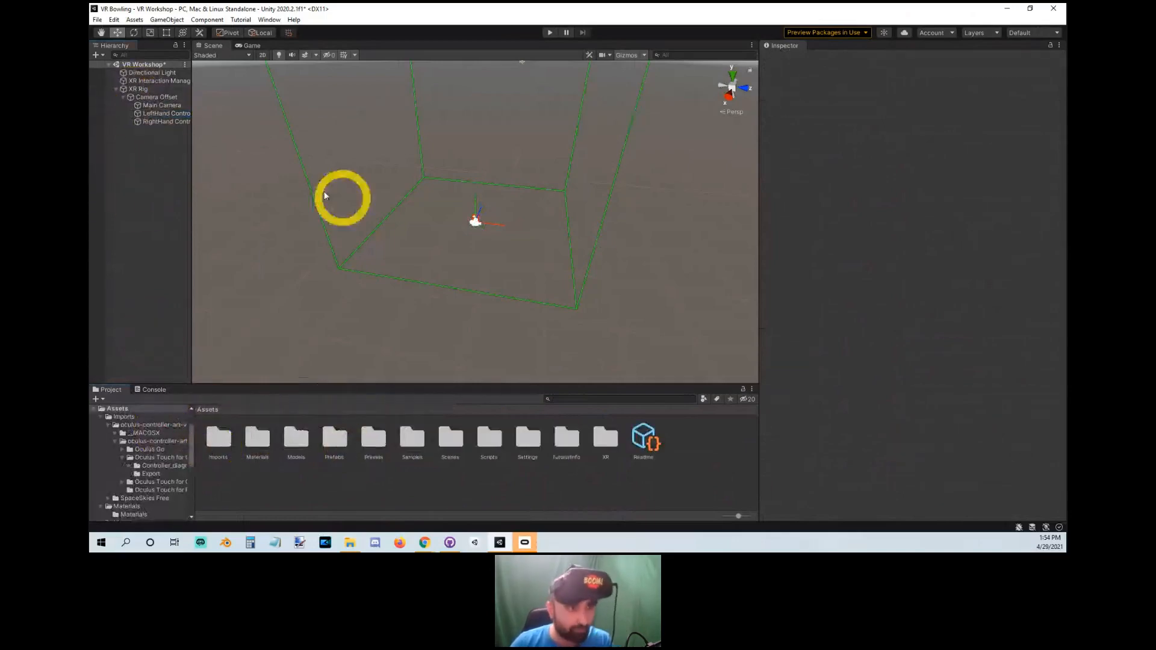
key("ctrl+s")
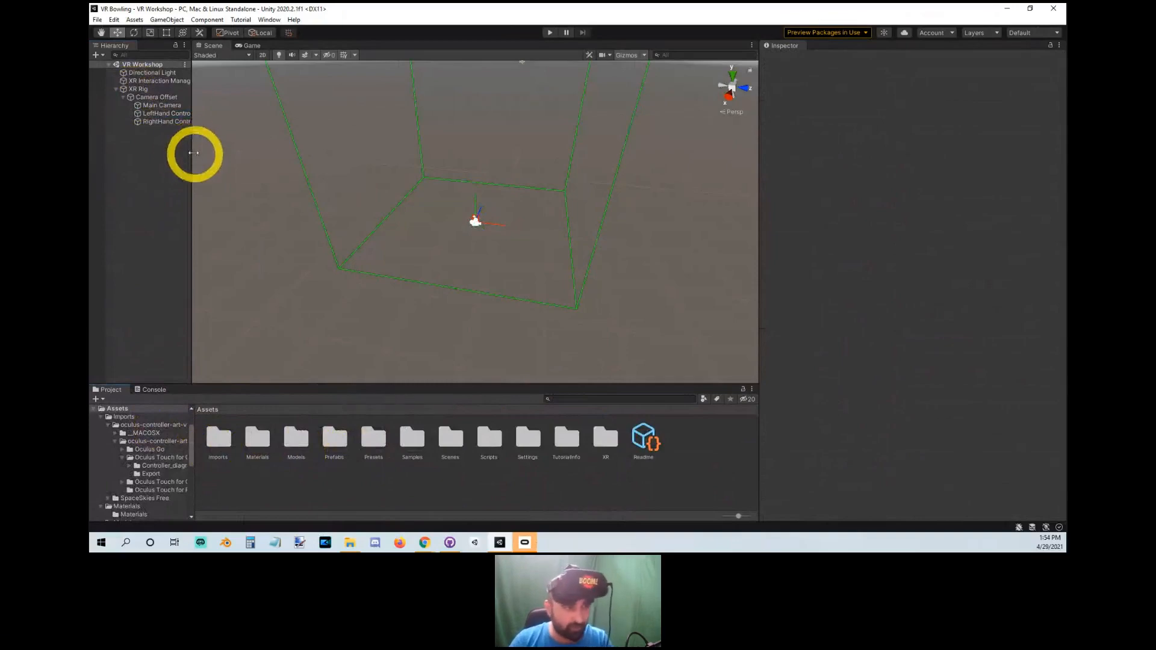
left_click(139, 89)
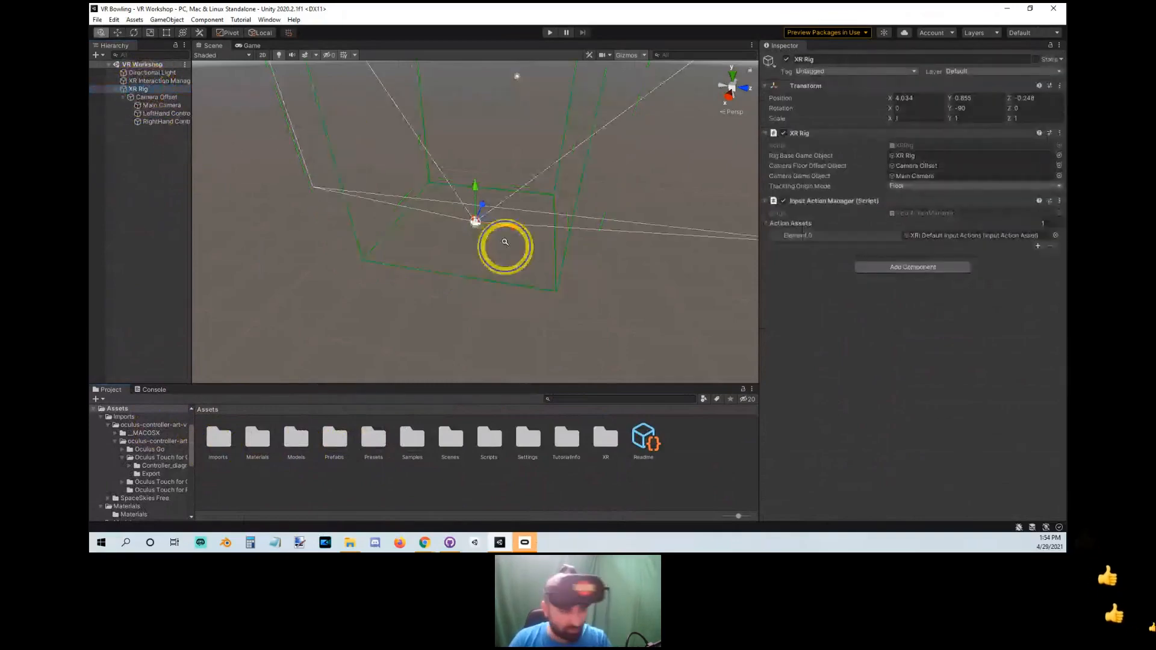
middle_click_drag(480, 206, 269, 247)
right_click(136, 191)
mouse_move(208, 313)
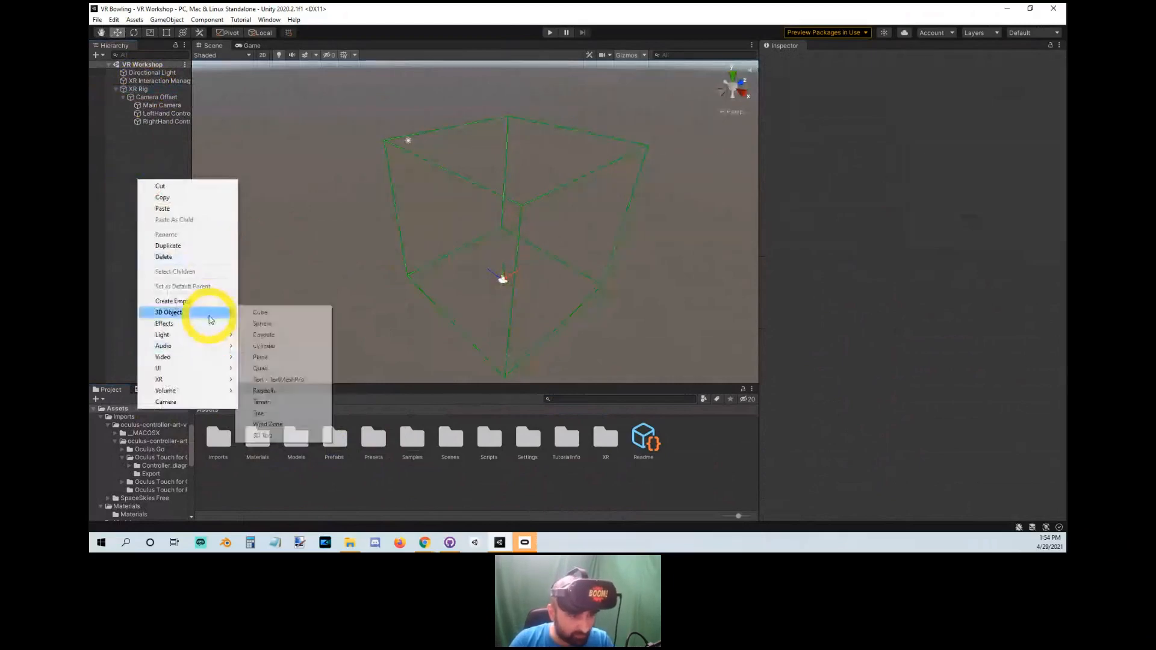
left_click(263, 345)
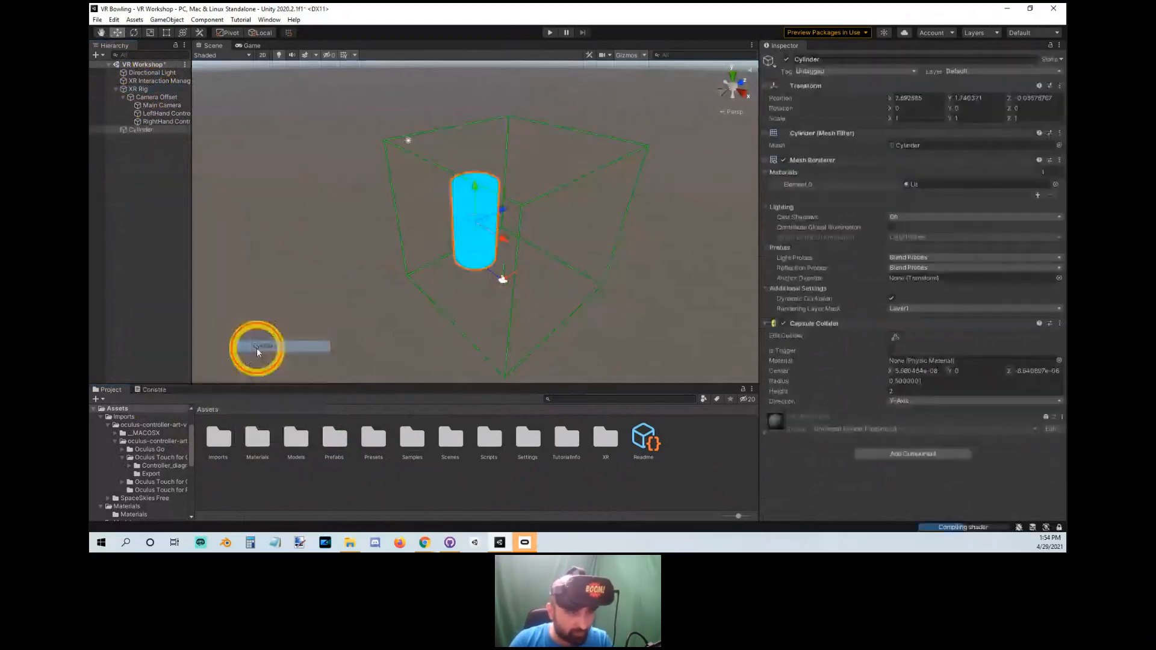
key("ctrl+z")
Add a 3D Plane object to the top level of the VR Workshop scene.
right_click(161, 193)
mouse_move(240, 308)
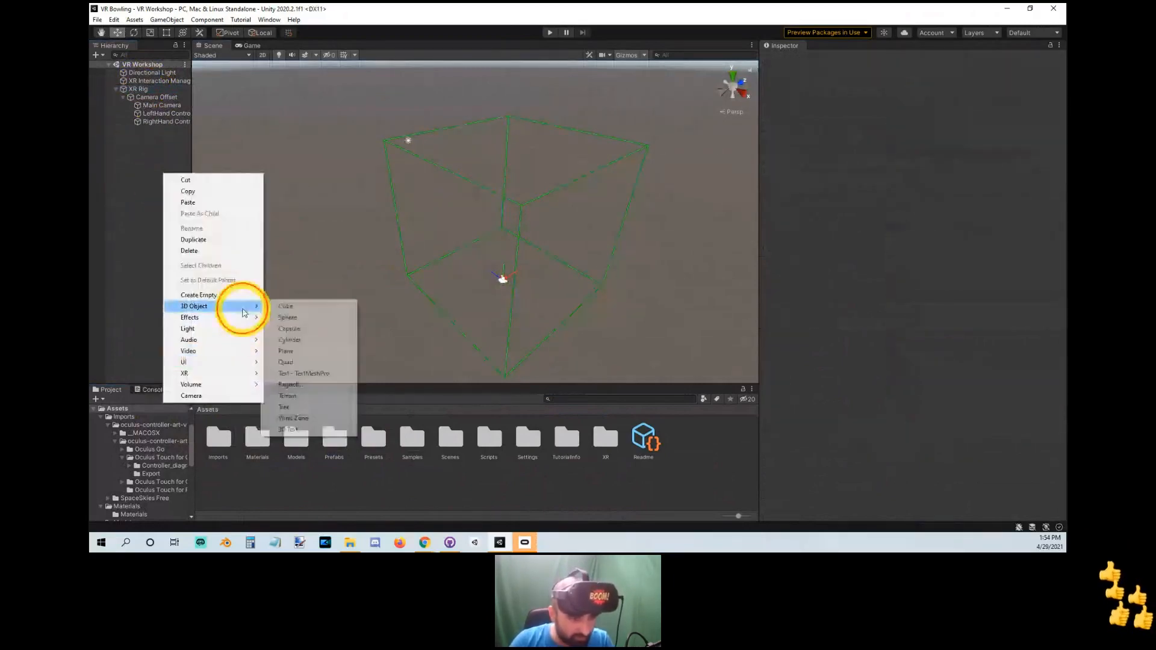
left_click(325, 351)
scroll(511, 168, "down", 5)
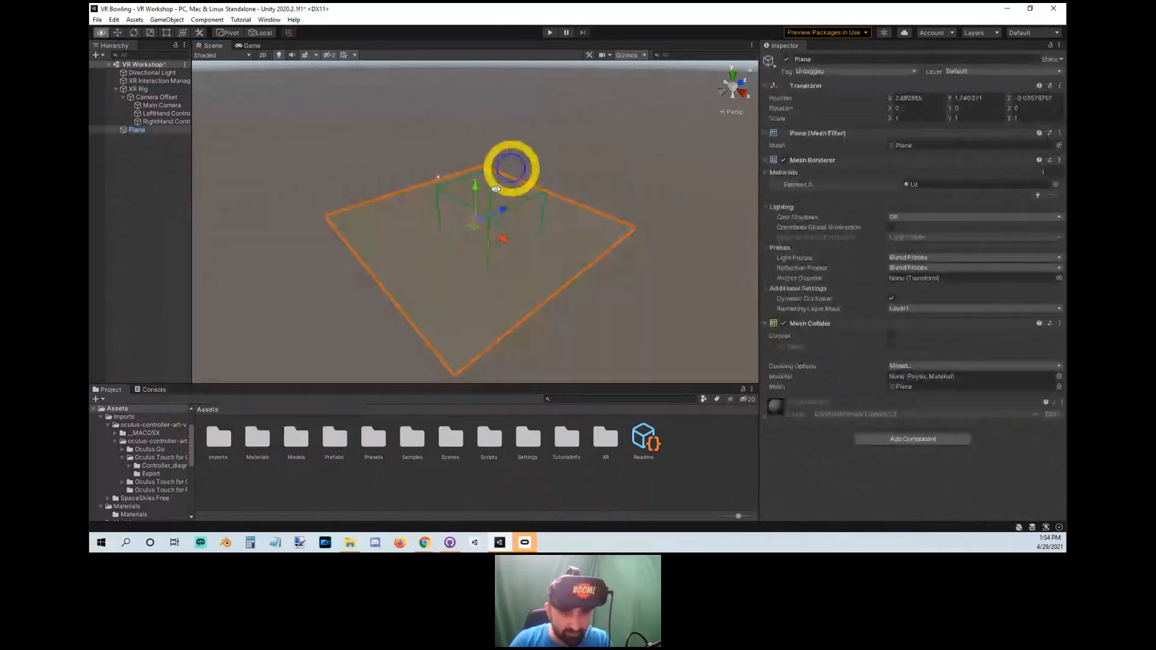
left_click_drag(511, 168, 573, 268, "alt")
scroll(573, 269, "up", 5)
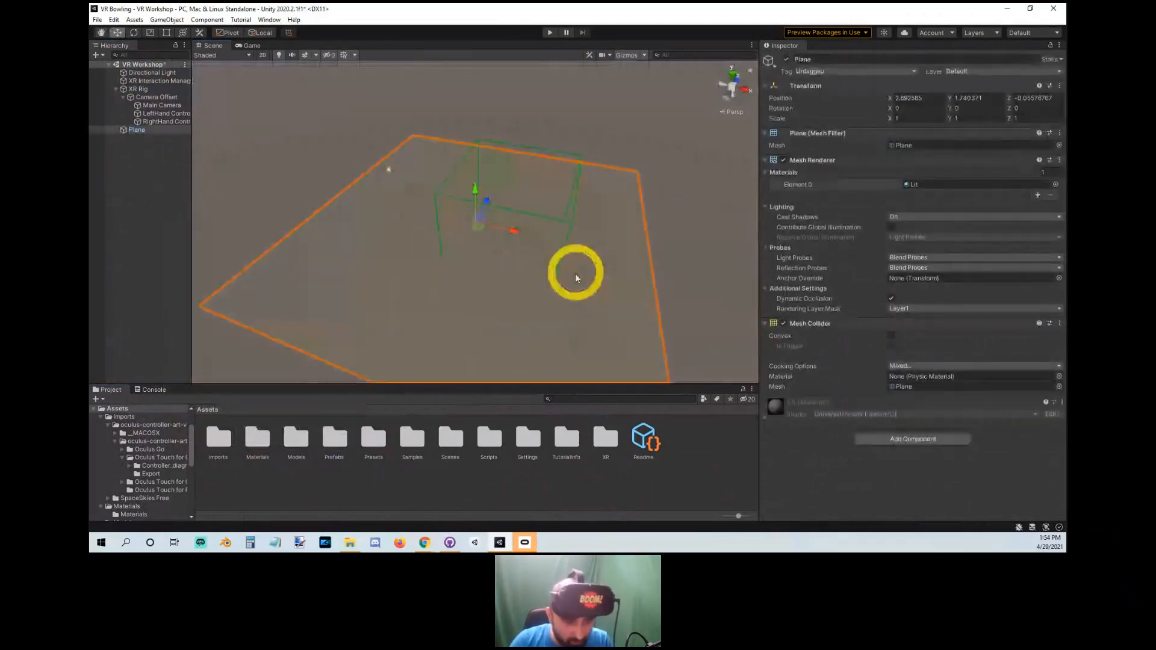
Apply the Bowling Lane material from the Materials folder to the plane.
double_click(257, 438)
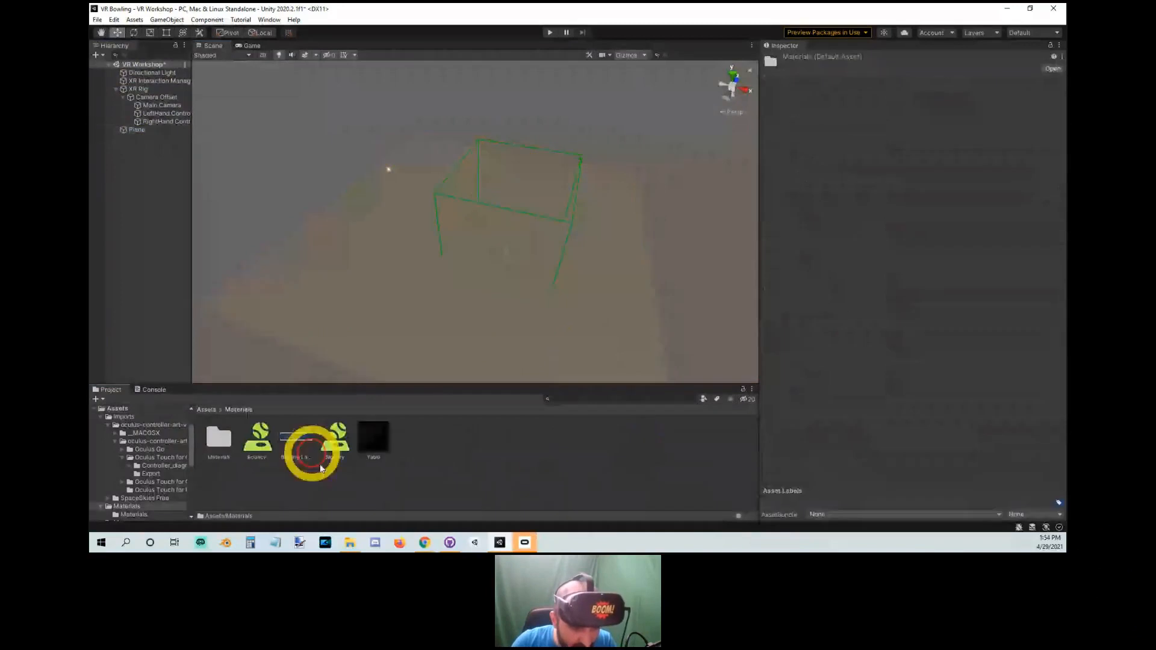
left_click(299, 439)
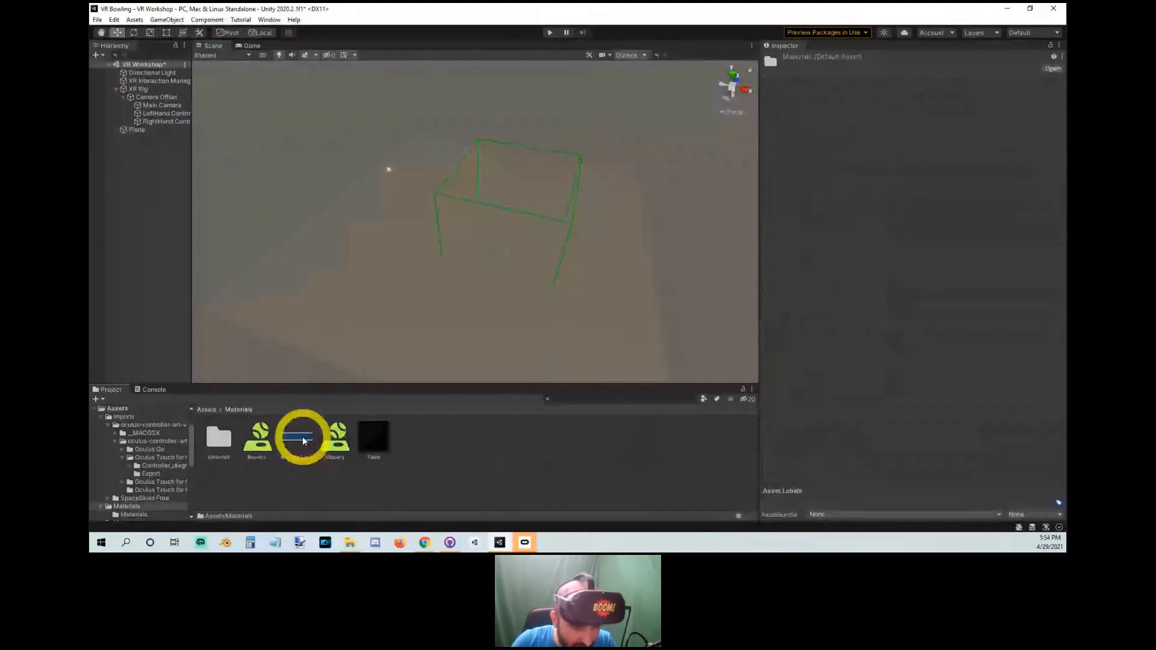
left_click(339, 491)
left_click_drag(292, 439, 381, 301)
Narrow the bowling lane plane to a Z scale of about 0.26.
left_click_drag(377, 373, 439, 268, "alt")
left_click(582, 246)
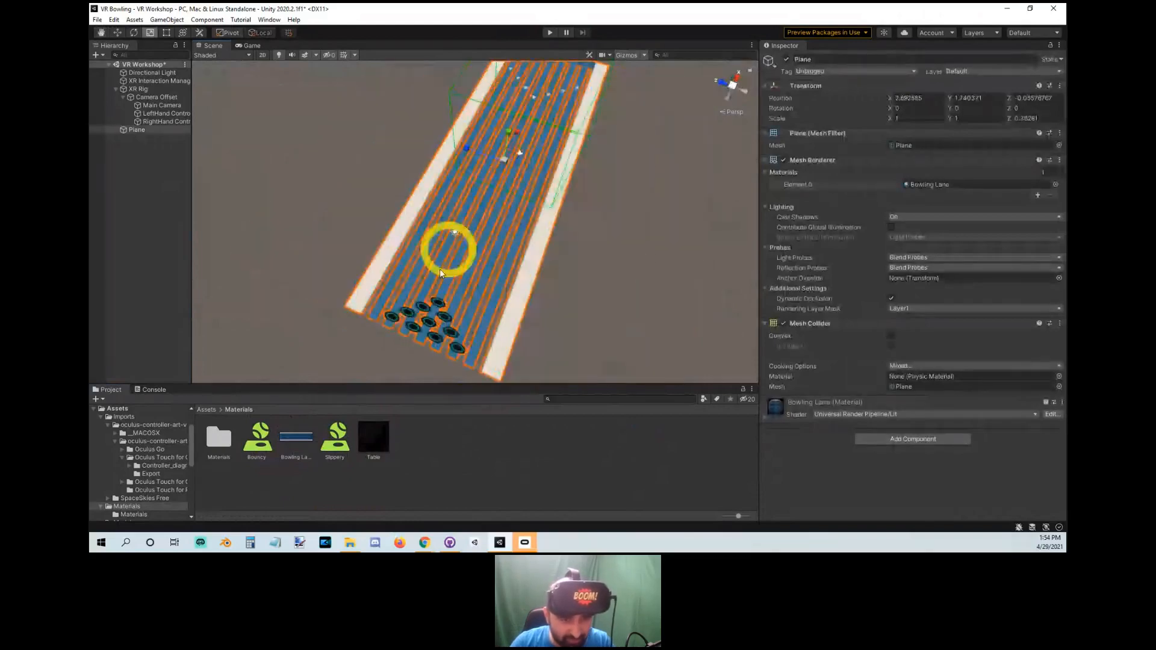
right_click_drag(440, 268, 549, 214, "alt")
left_click_drag(550, 214, 537, 175, "alt")
Move the bowling lane plane in front of the XR Rig, to about X 0.32 and Z -0.39.
left_click(268, 59)
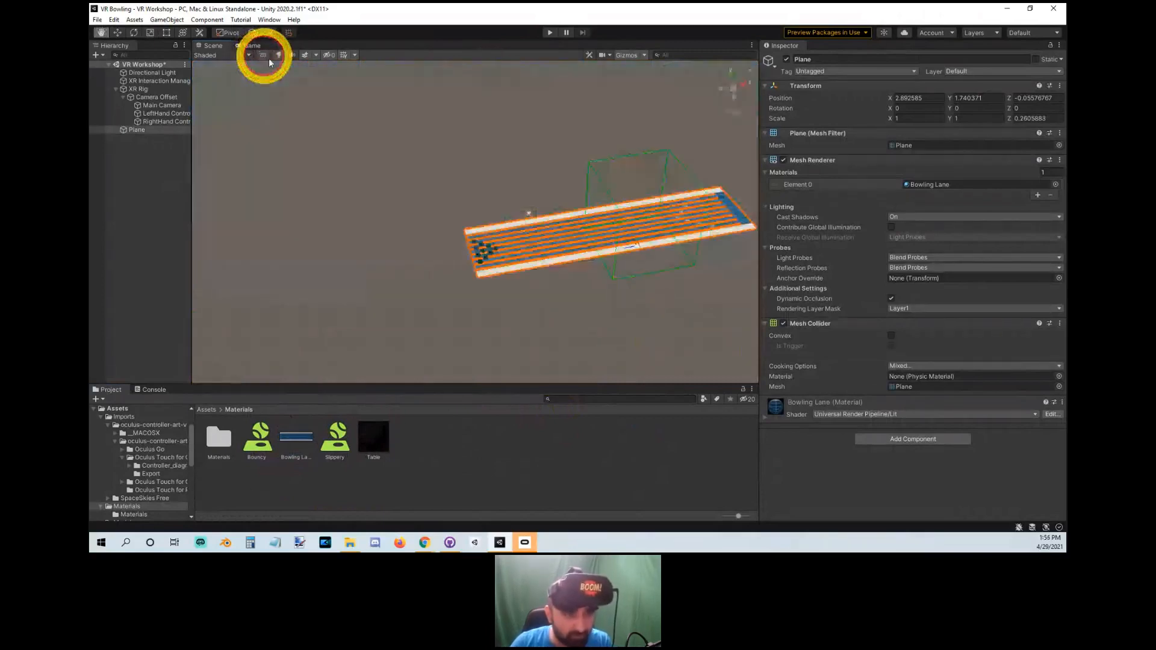
left_click_drag(269, 62, 550, 226, "alt")
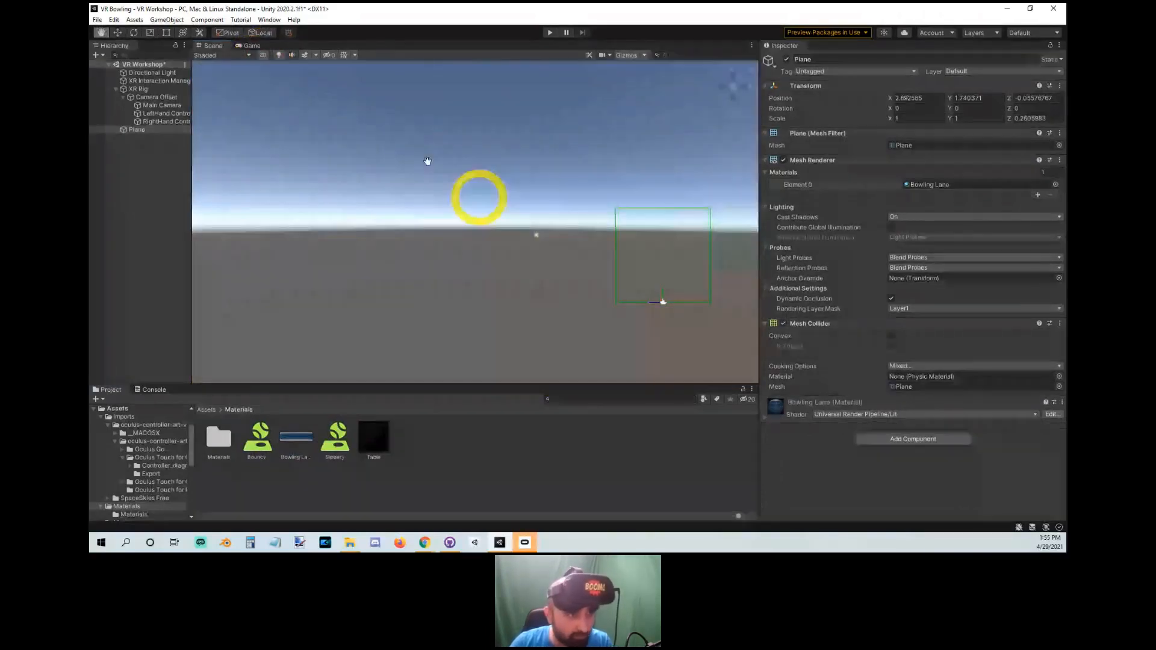
key("f")
left_click(111, 34)
right_click_drag(518, 204, 531, 225, "alt")
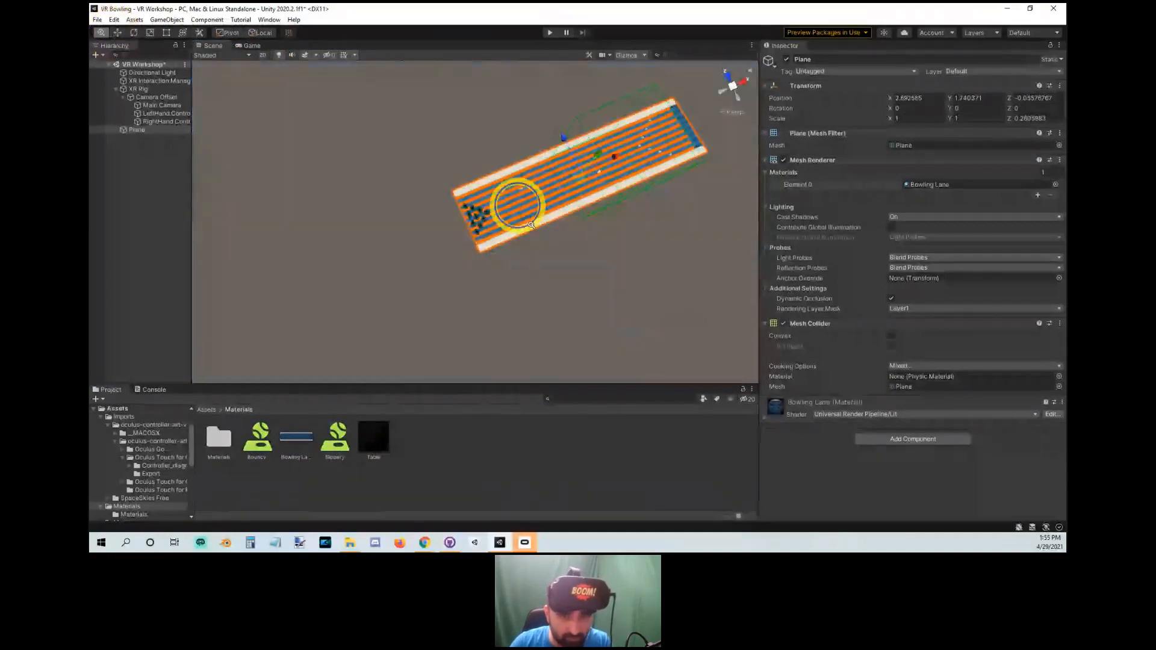
left_click_drag(530, 225, 389, 210, "alt")
key("w")
key("f")
left_click_drag(488, 248, 363, 257, "alt")
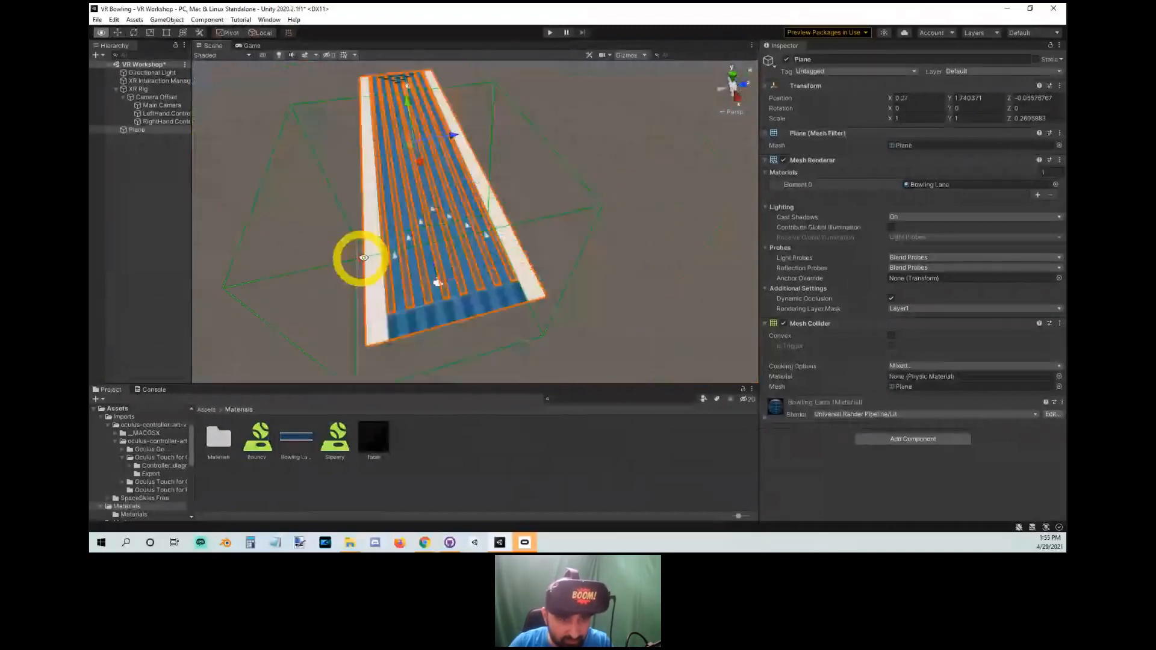
left_click_drag(407, 146, 391, 160)
left_click_drag(391, 160, 349, 147, "alt")
Set the bowling lane plane's Y position to 0.
left_click(969, 98)
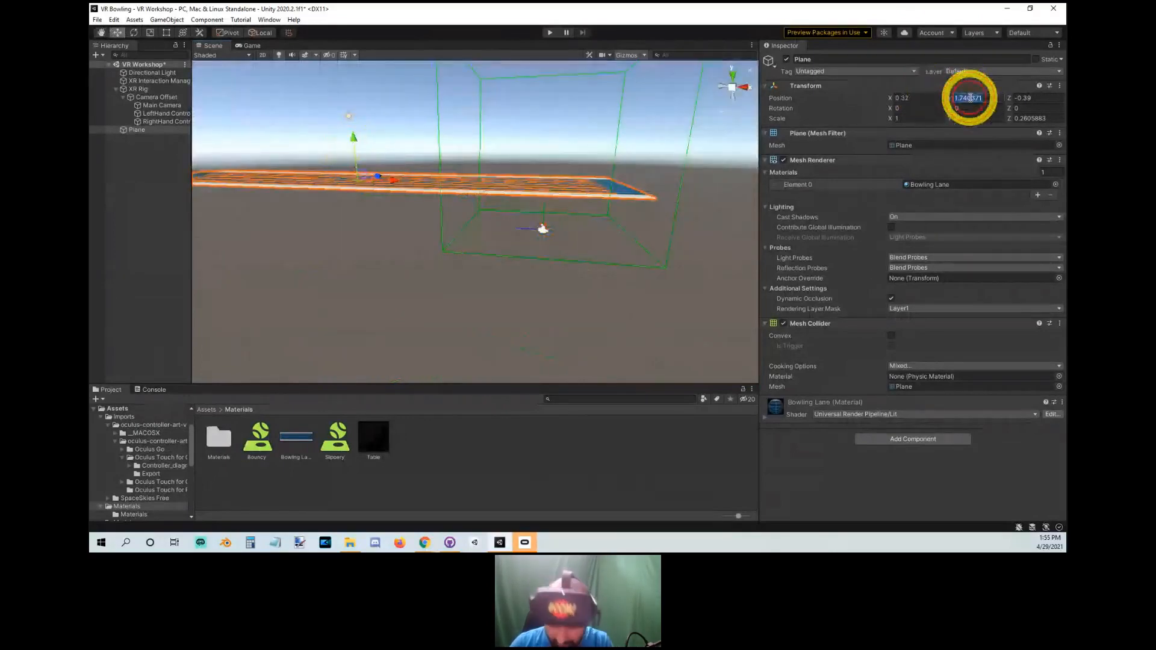
type("0")
key("Return")
left_click_drag(730, 95, 189, 99, "alt")
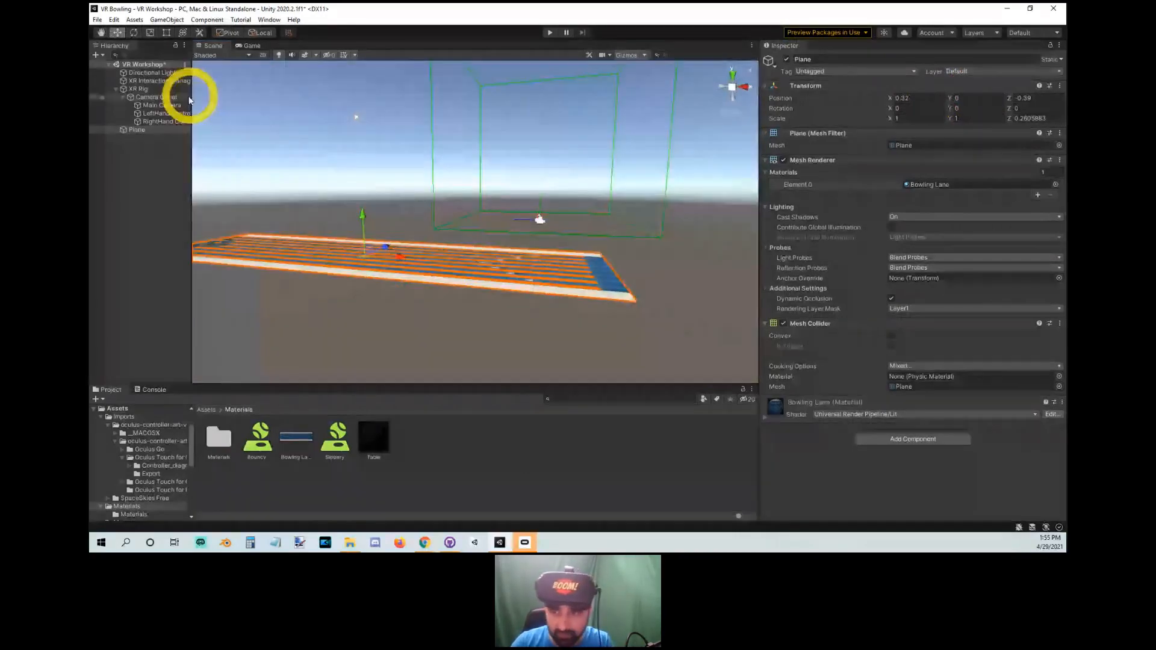
Set the XR Rig's Y position to 0 so it stands at the lane's height.
left_click(138, 89)
left_click(965, 98)
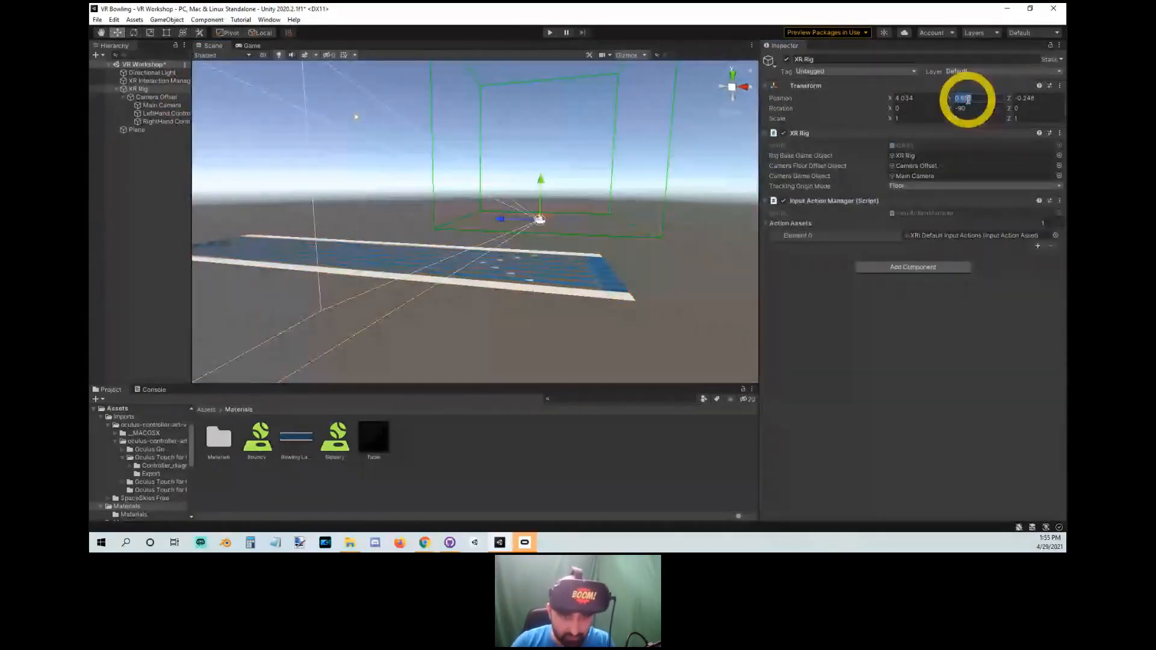
type("0")
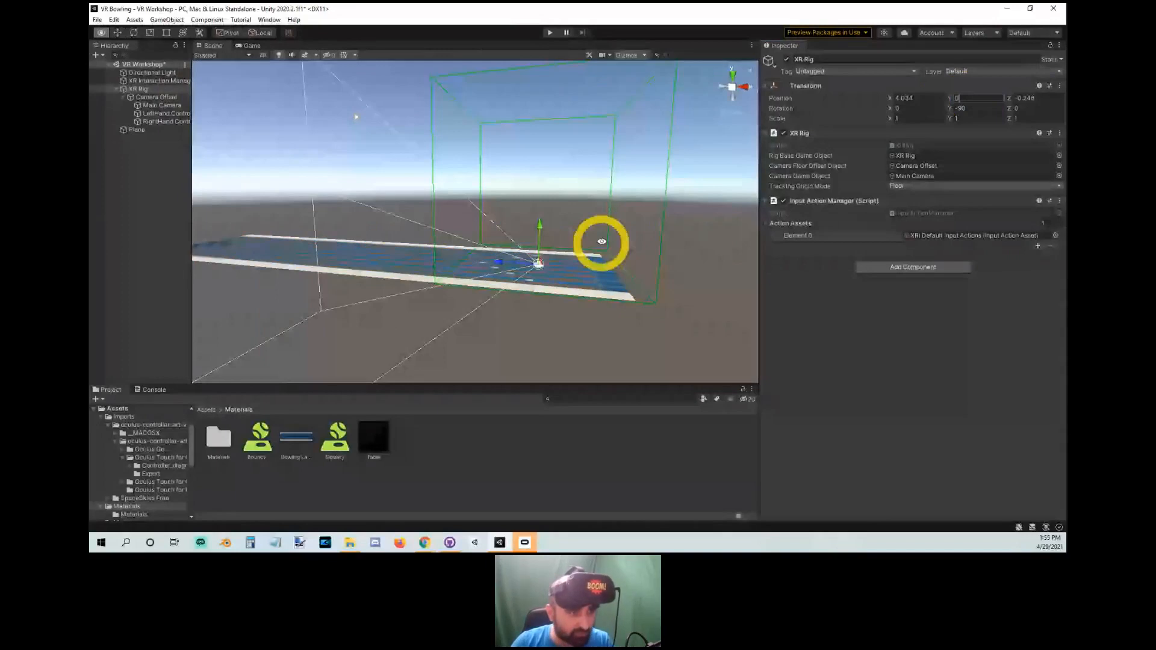
left_click_drag(601, 242, 343, 147, "alt")
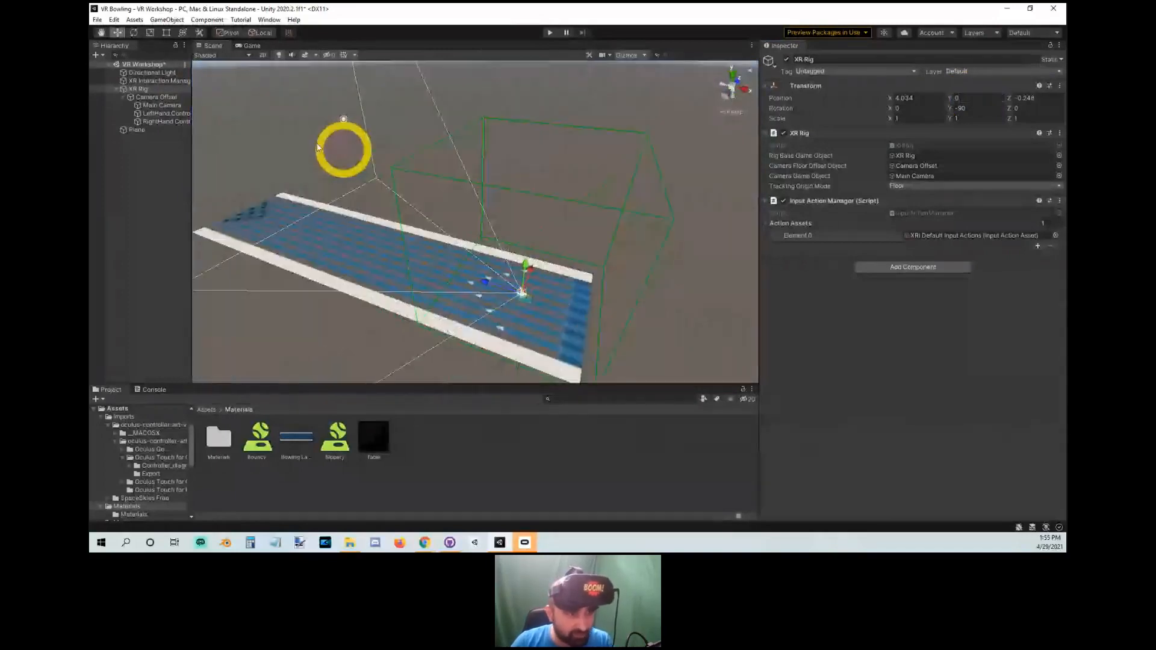
Set the Bowling Lane material's surface type to Opaque on the lane plane.
left_click(143, 130)
left_click_drag(445, 271, 352, 247, "alt")
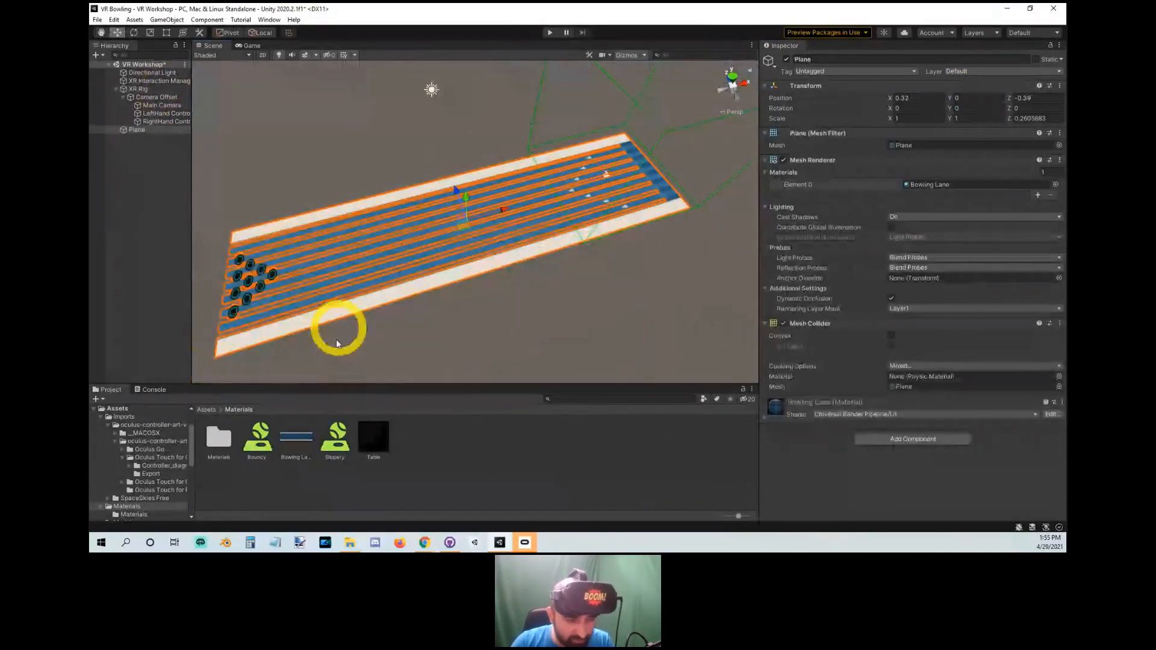
key("alt")
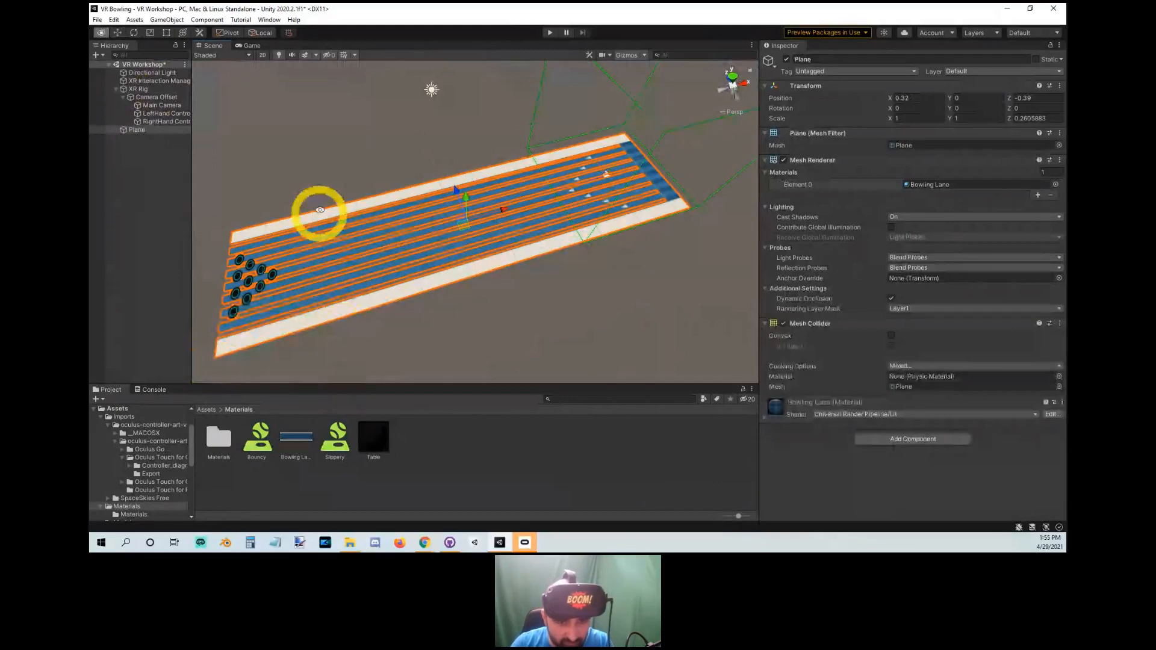
left_click_drag(320, 209, 769, 462, "alt")
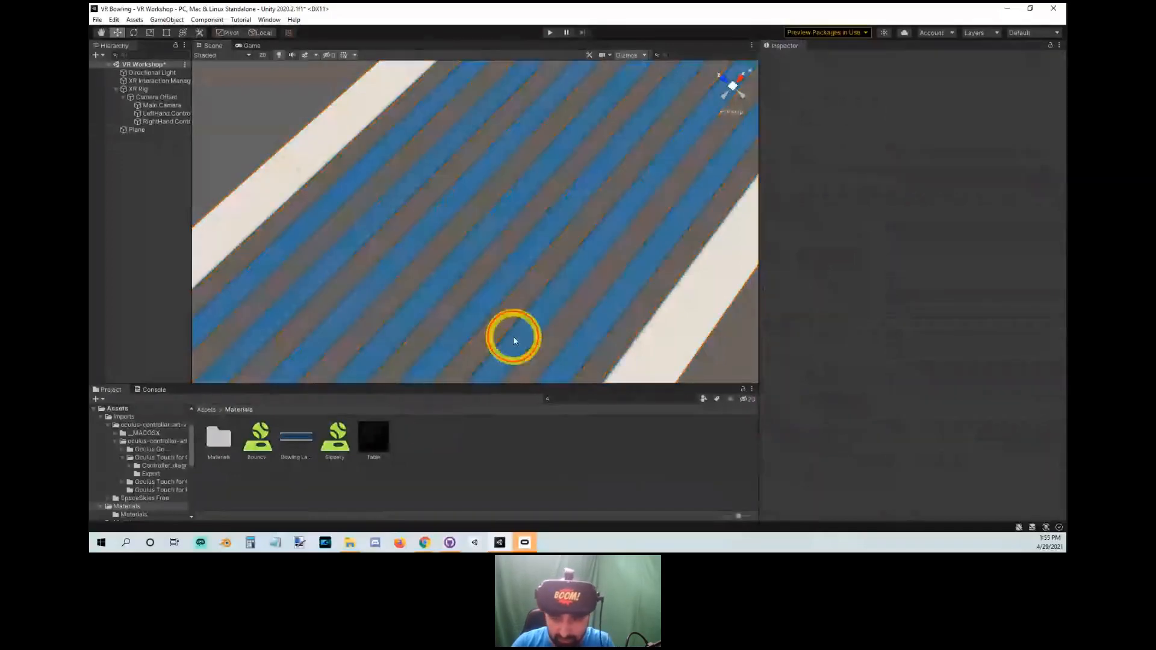
left_click_drag(513, 336, 608, 313, "alt")
left_click(774, 425)
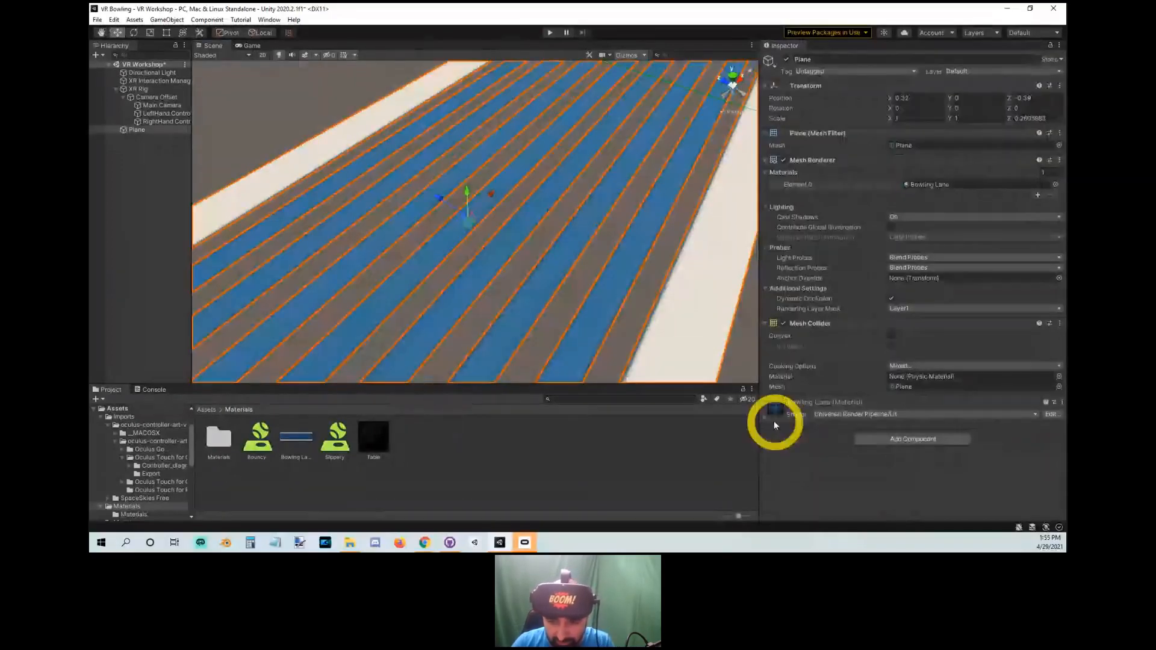
scroll(866, 343, "down", 5)
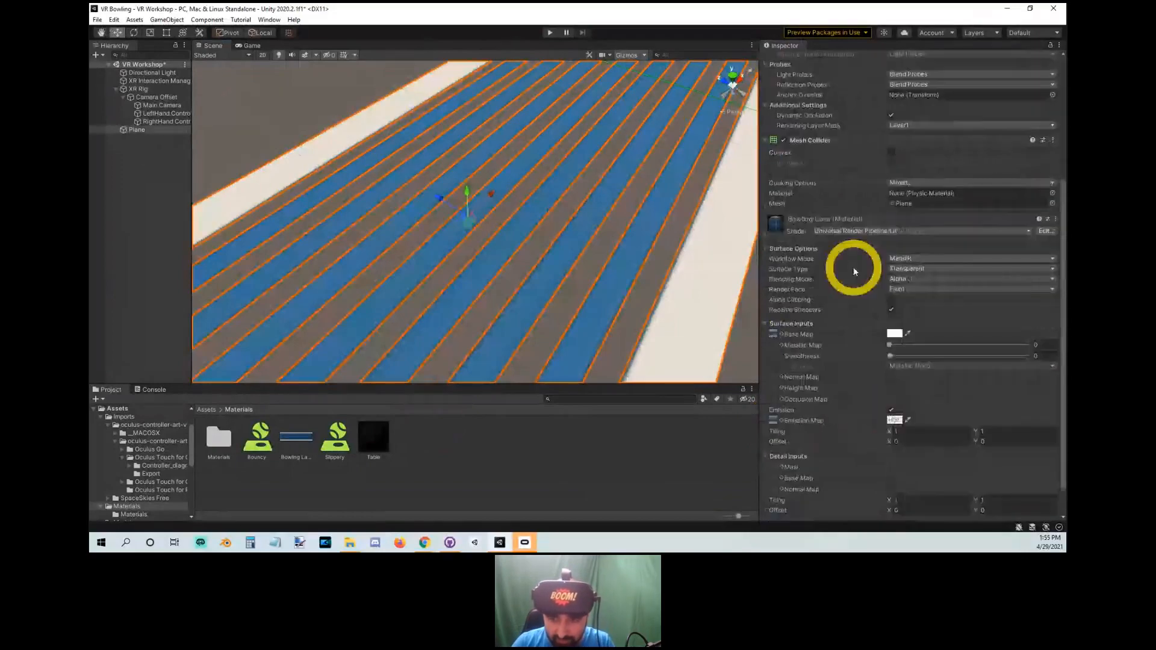
left_click(908, 275)
left_click(915, 280)
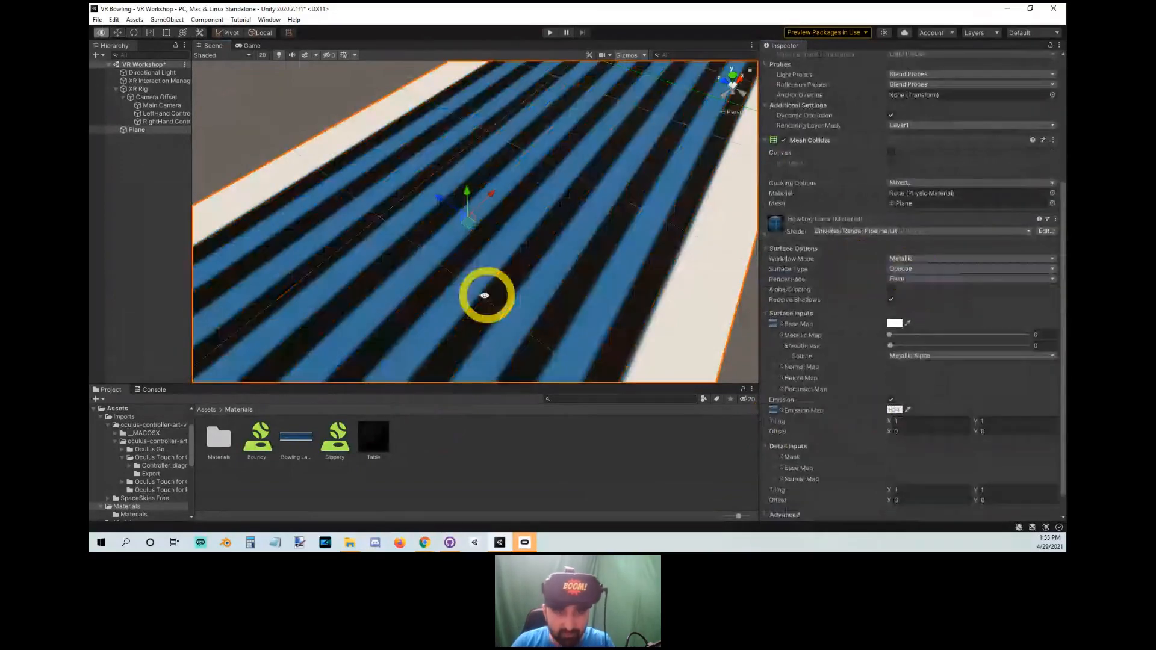
Return the Bowling Lane material's surface type to Transparent.
scroll(485, 296, "down", 5)
left_click(903, 269)
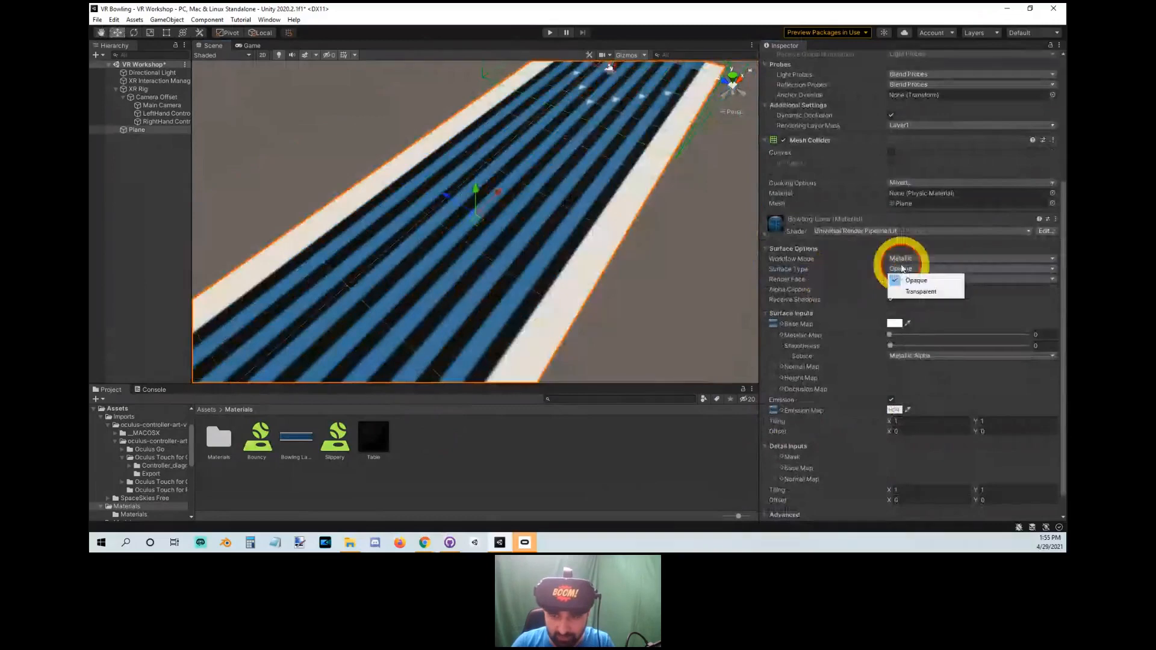
left_click(919, 292)
scroll(505, 234, "down", 2)
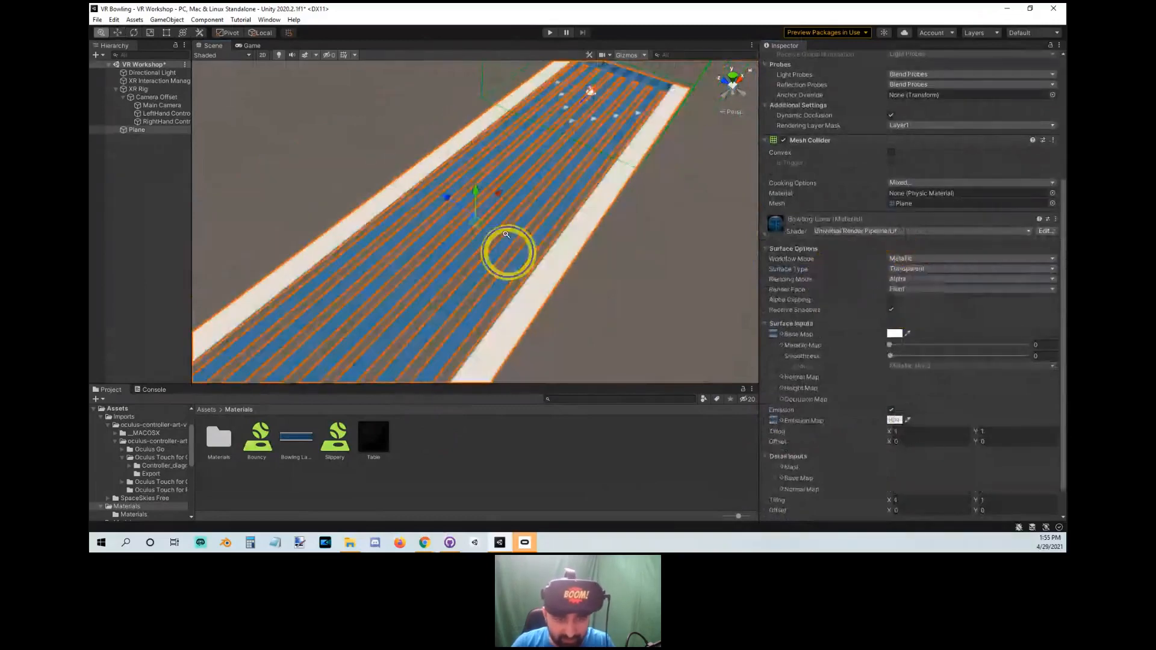
Shift the bowling lane plane along its length to an X position of about 0.08.
right_click_drag(591, 209, 461, 243)
left_click_drag(461, 243, 540, 308, "alt")
left_click(540, 308)
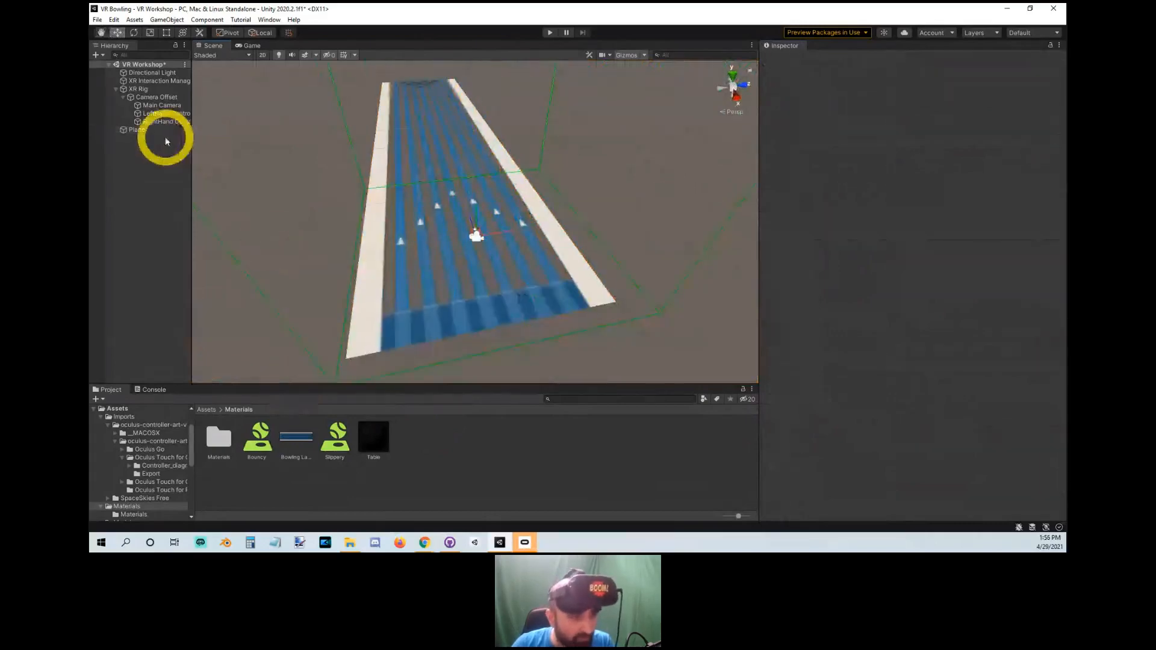
left_click(138, 130)
left_click_drag(452, 246, 336, 315, "alt")
key("w")
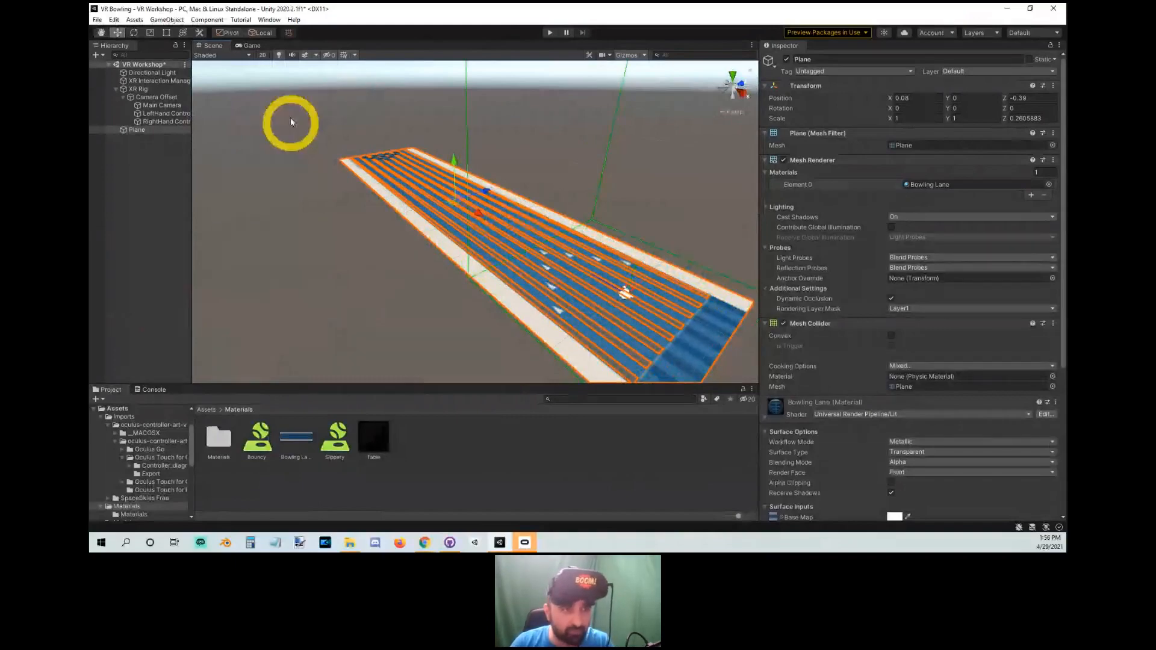
Open the Lighting settings and display the scene's environment options, including the skybox material.
left_click(270, 20)
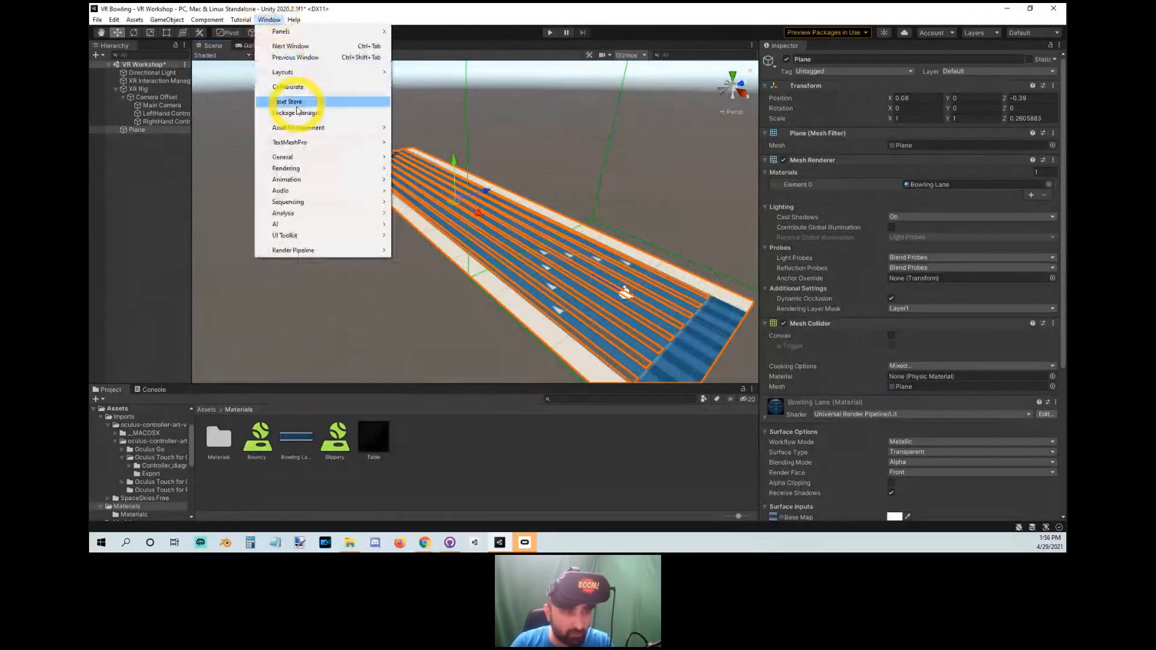
mouse_move(306, 174)
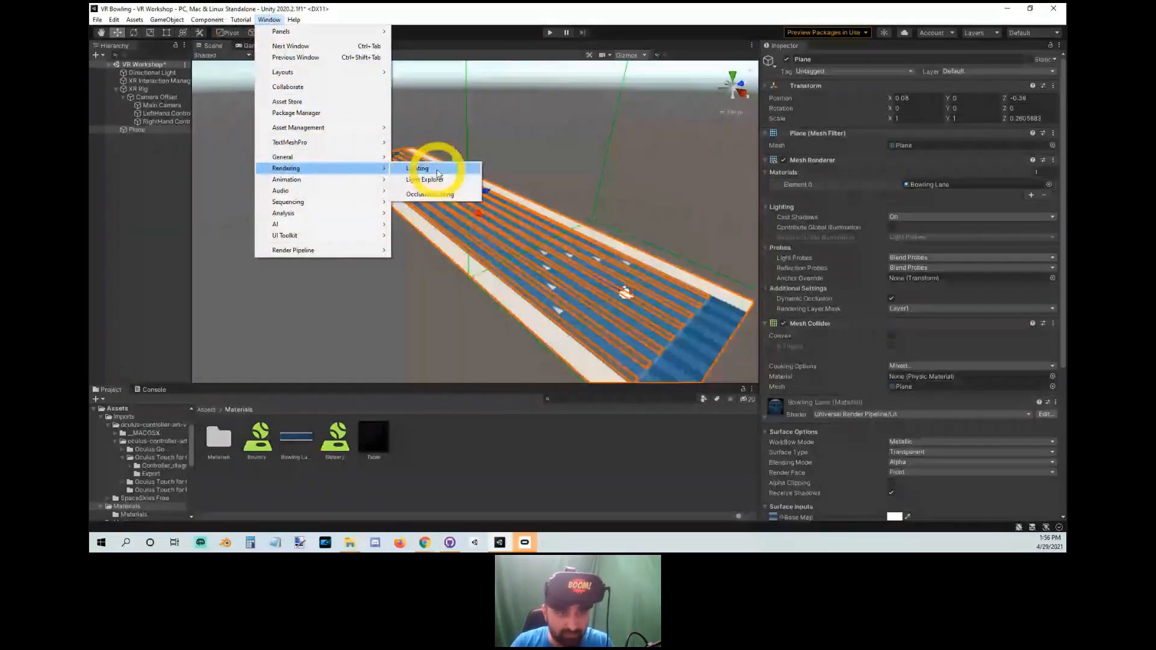
left_click(438, 174)
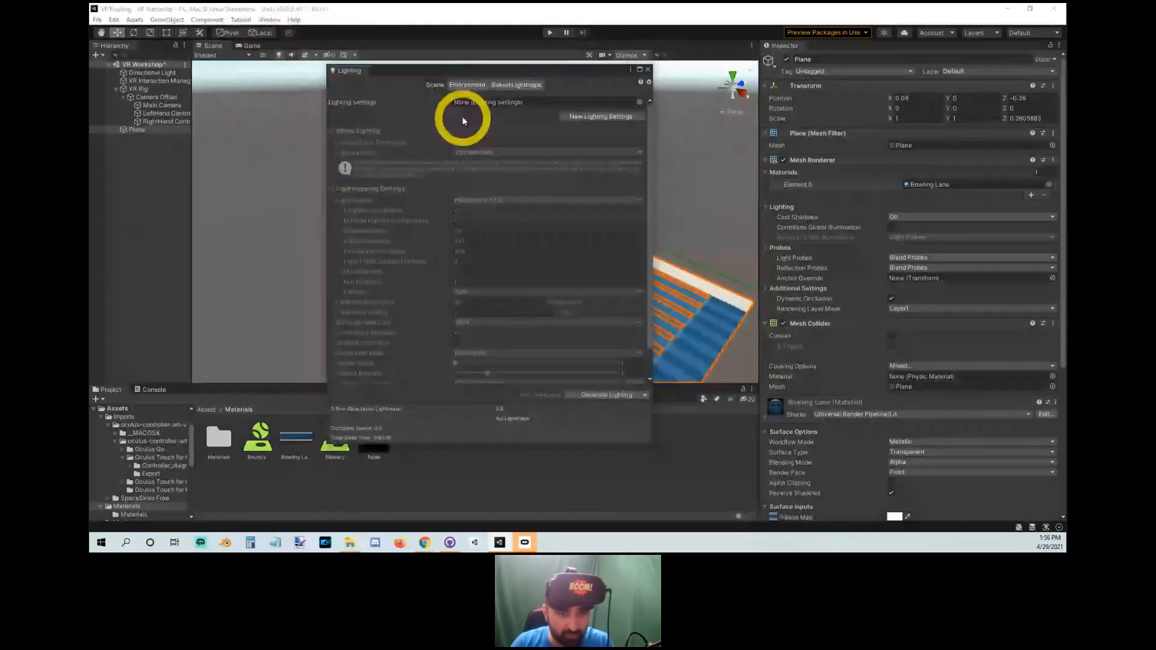
left_click(464, 85)
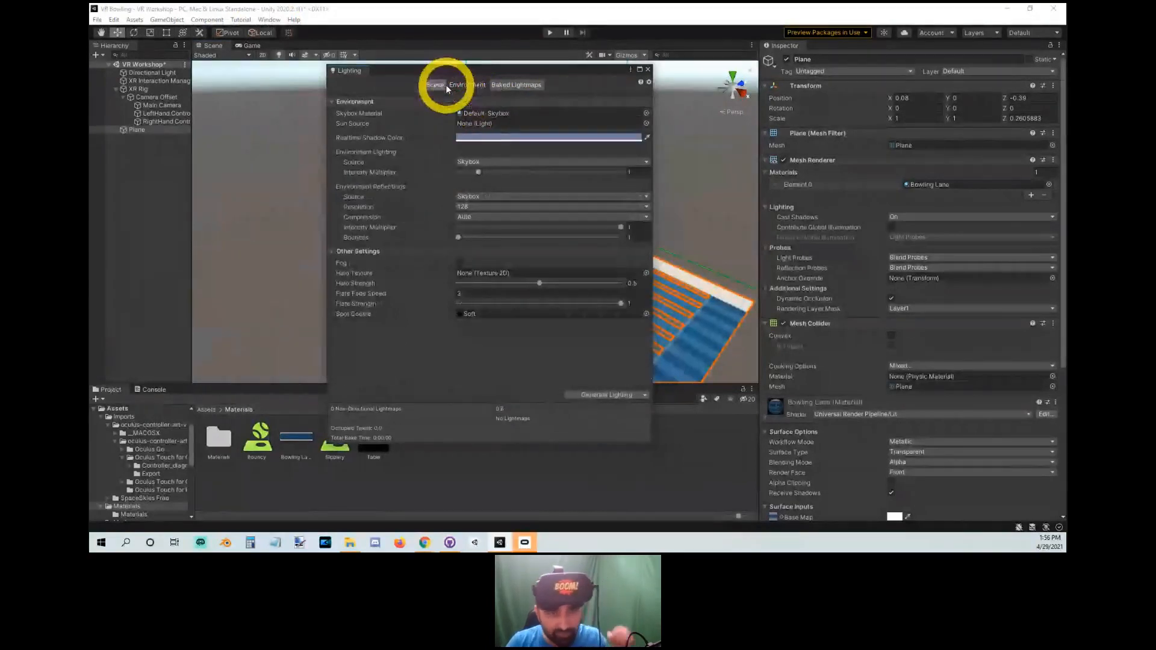
left_click(446, 86)
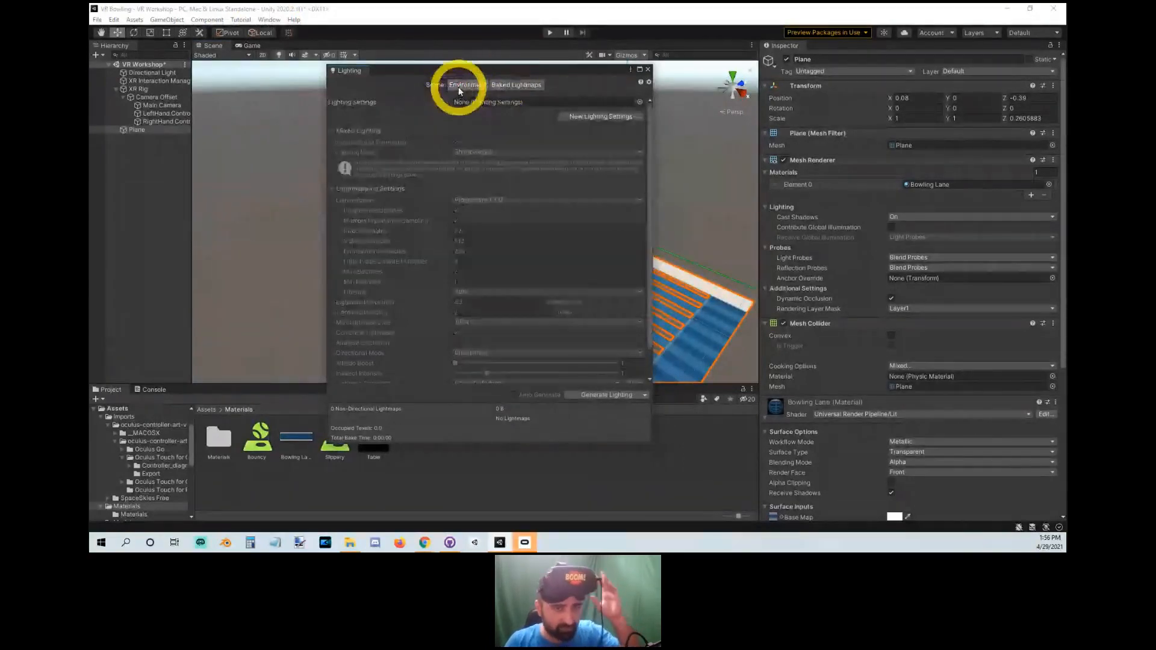
left_click(466, 85)
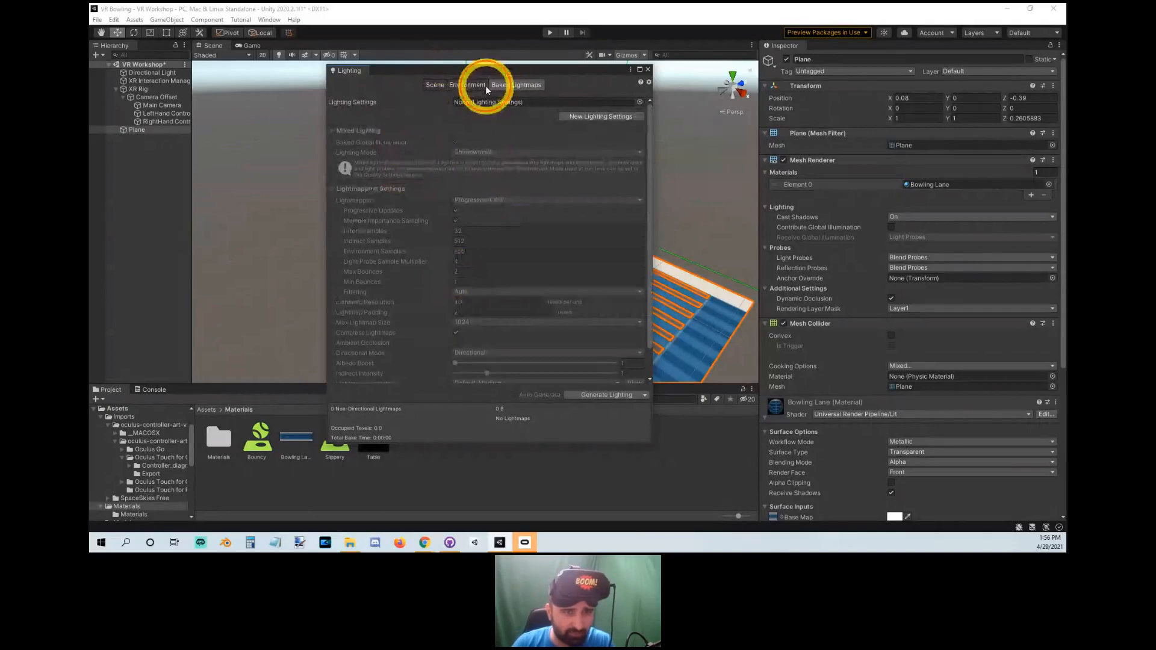
left_click(484, 85)
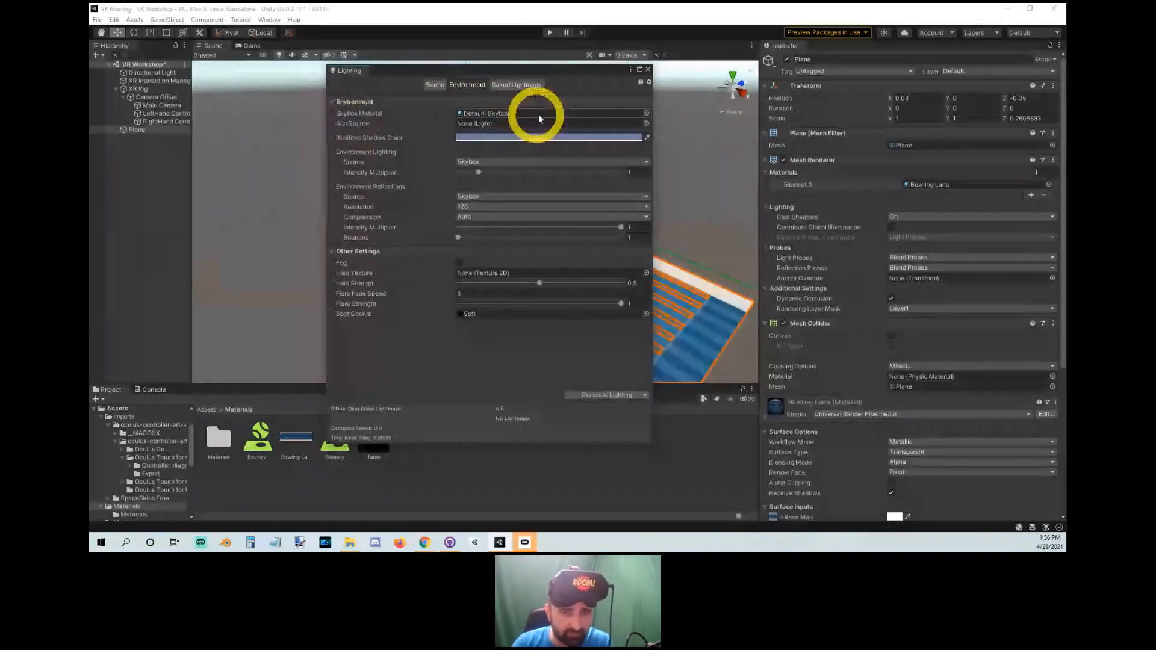
Try the Pink, Purple and Green 1K Resolution space materials as the scene's skybox.
left_click(645, 113)
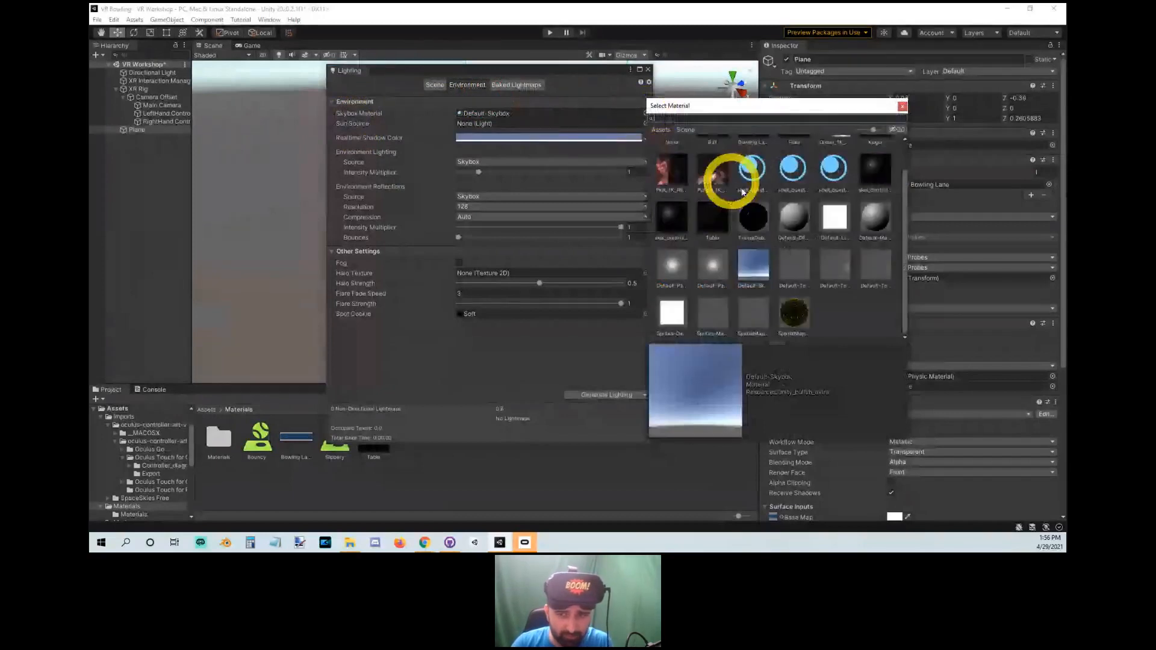
scroll(685, 205, "down", 1)
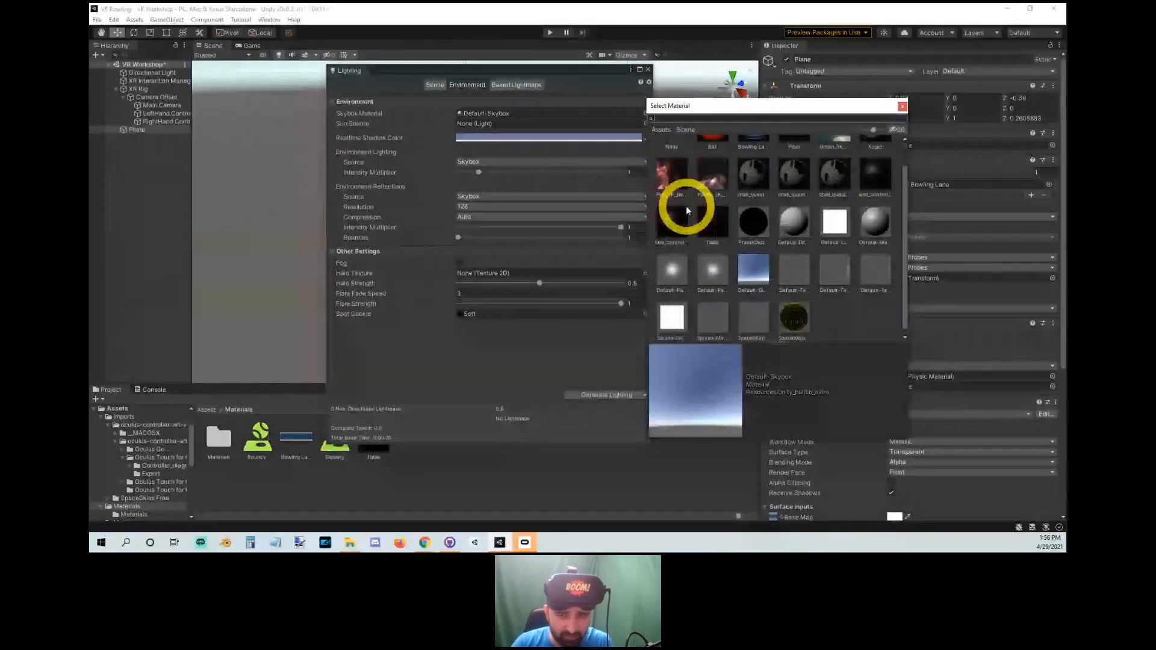
scroll(685, 204, "up", 1)
left_click(672, 206)
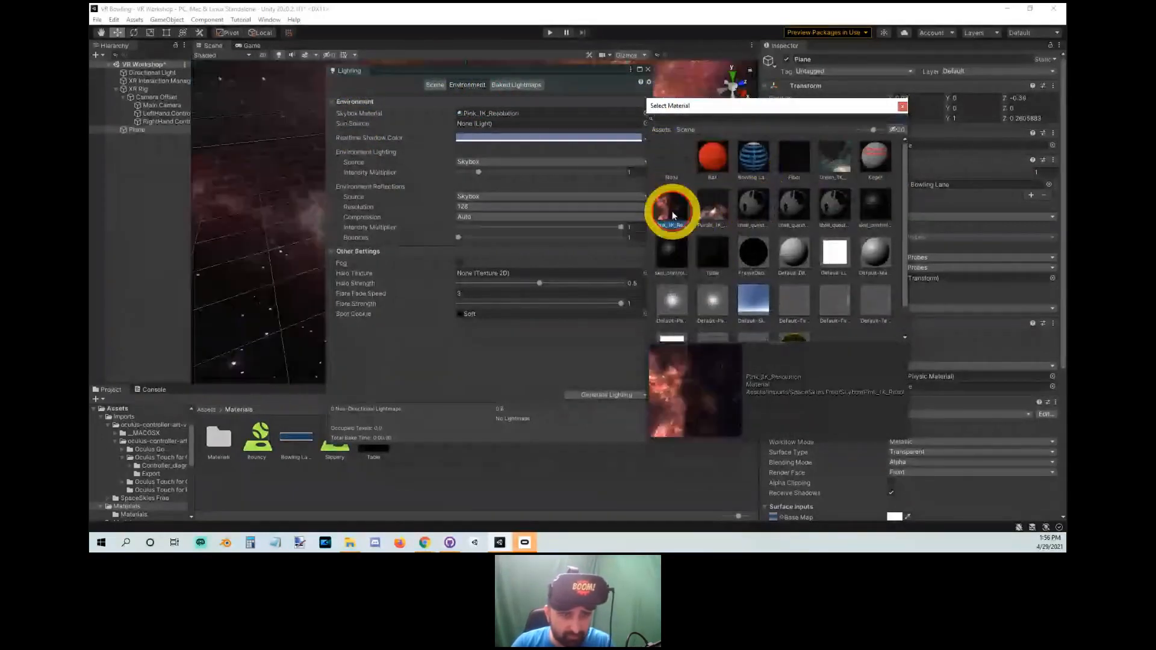
left_click(712, 208)
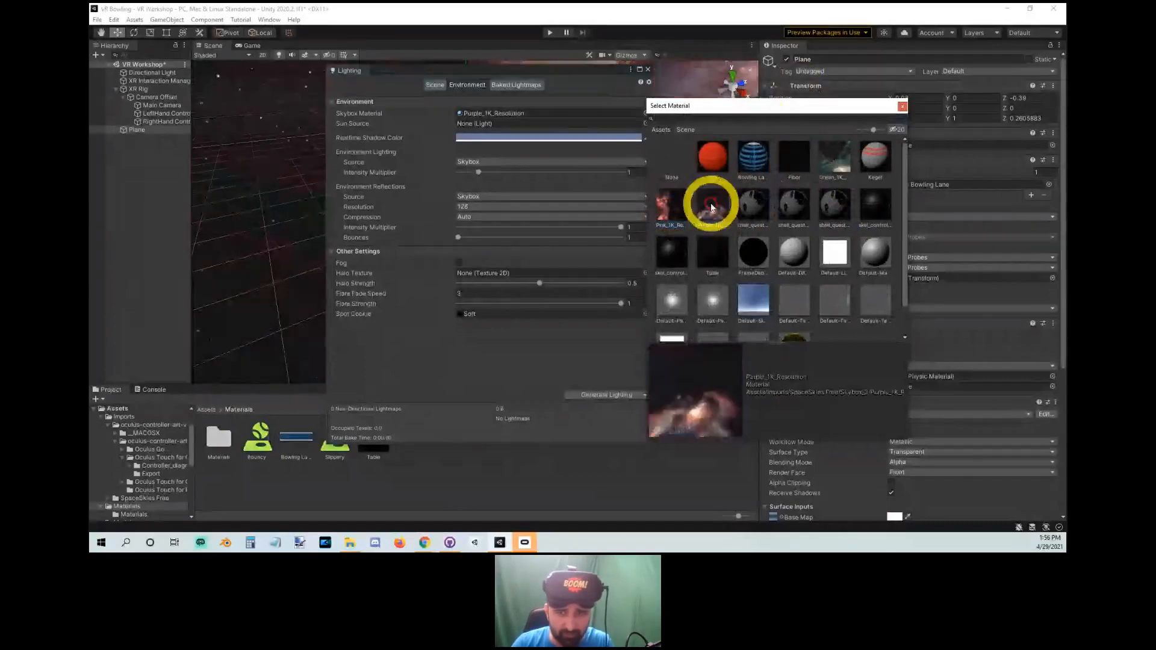
left_click(825, 160)
left_click_drag(590, 73, 927, 168)
left_click_drag(421, 180, 995, 210, "alt")
Compare the Purple_1K_Resolution skybox, set the skybox material to Pink_1K_Resolution, and close the lighting settings.
left_click(1006, 209)
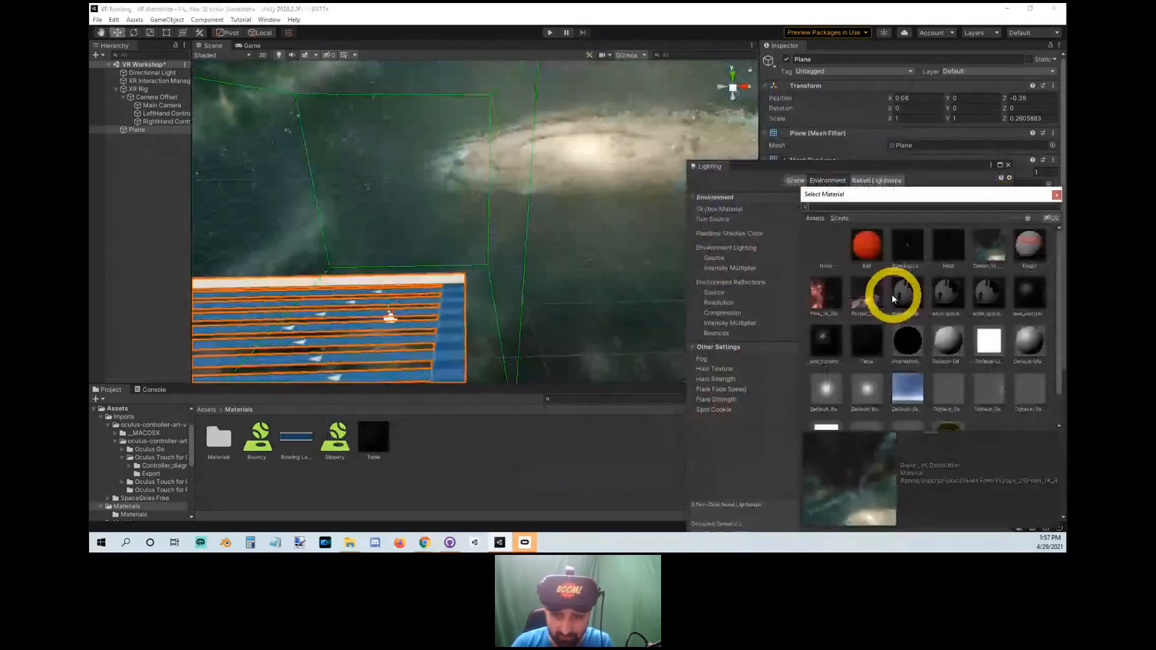
left_click(893, 297)
left_click_drag(557, 273, 392, 235, "alt")
left_click(981, 215)
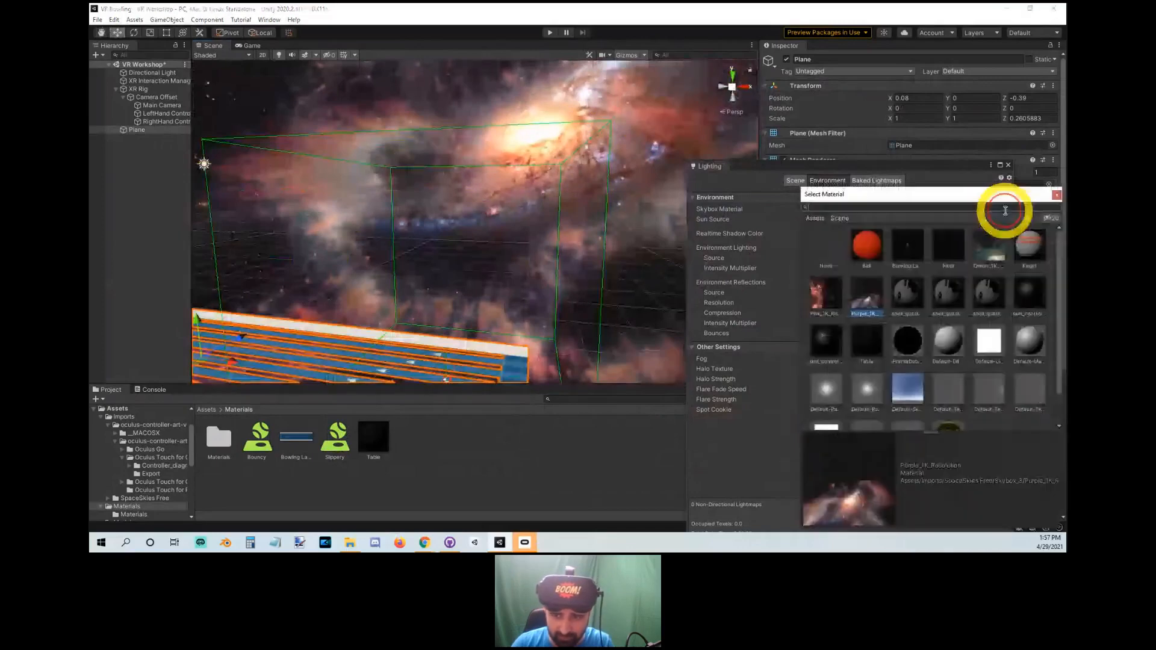
double_click(819, 306)
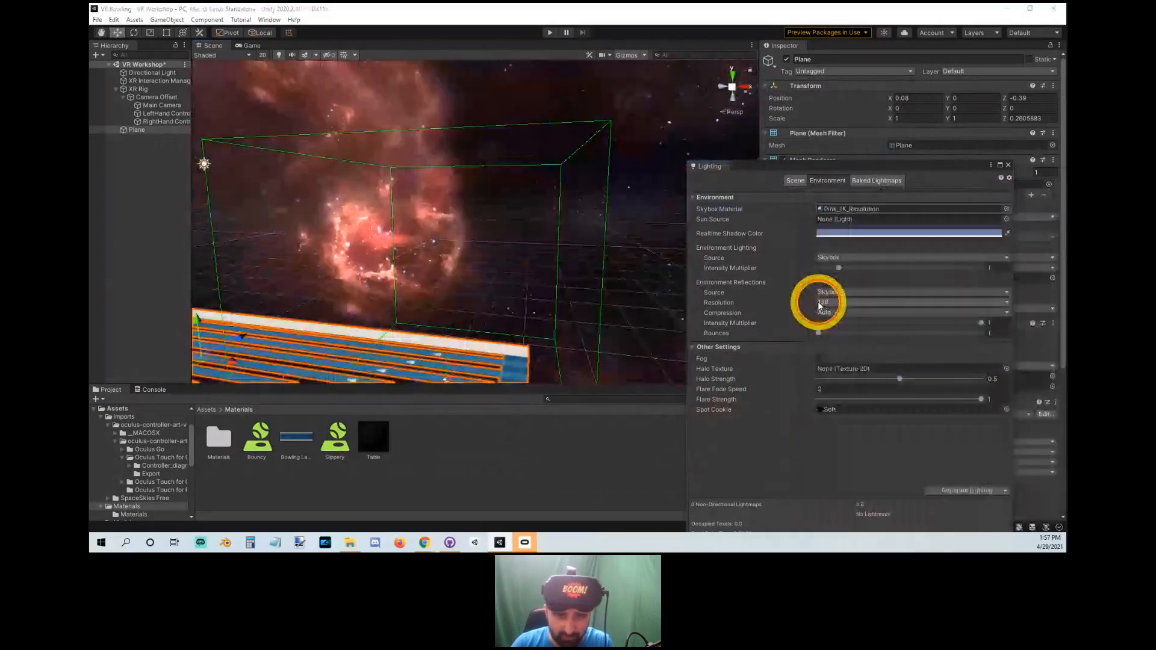
left_click(1007, 165)
Move the bowling lane plane along its X axis to position X about 0.43.
left_click_drag(374, 210, 889, 210, "alt")
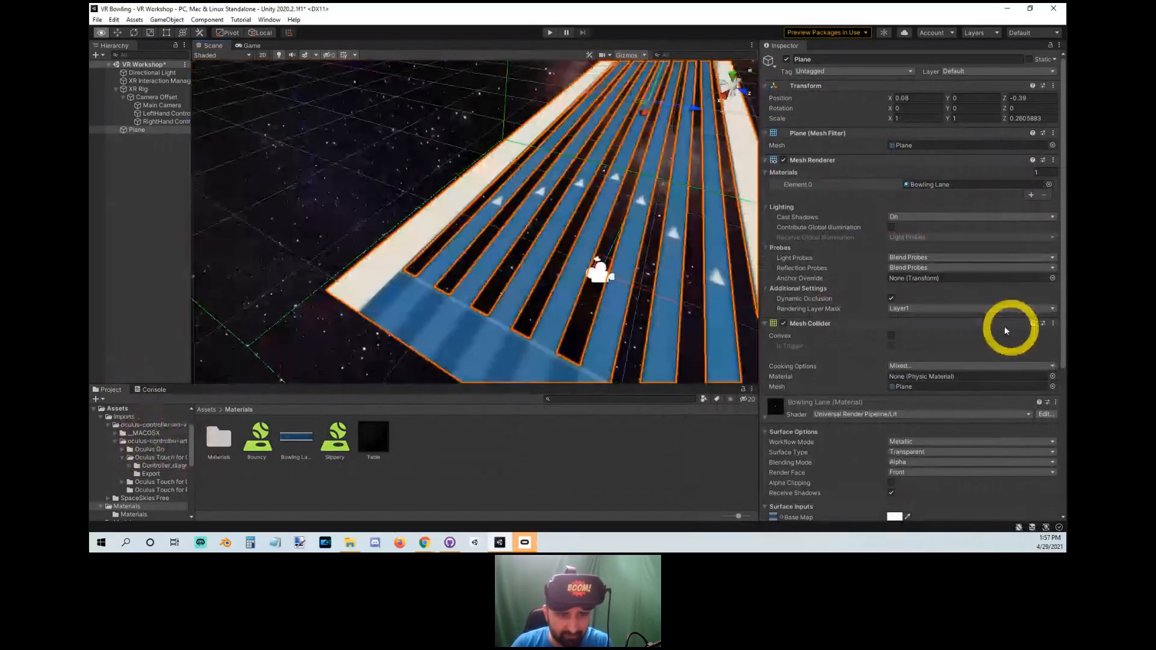
right_click_drag(1005, 330, 269, 264)
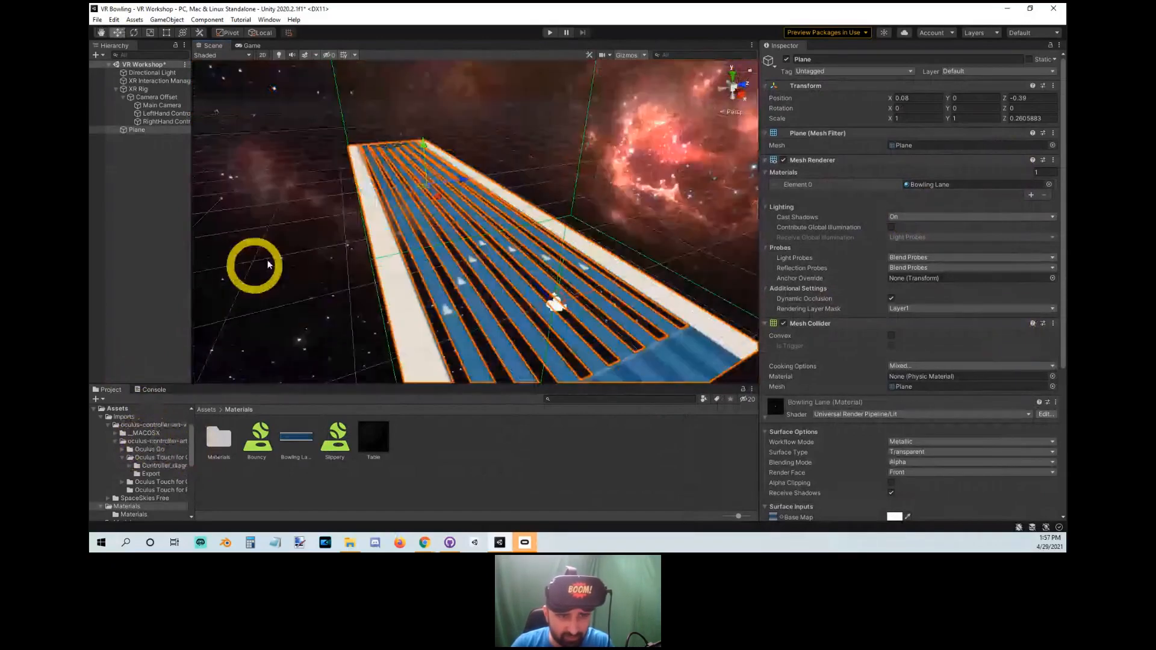
left_click_drag(269, 263, 446, 209)
right_click_drag(446, 209, 137, 172)
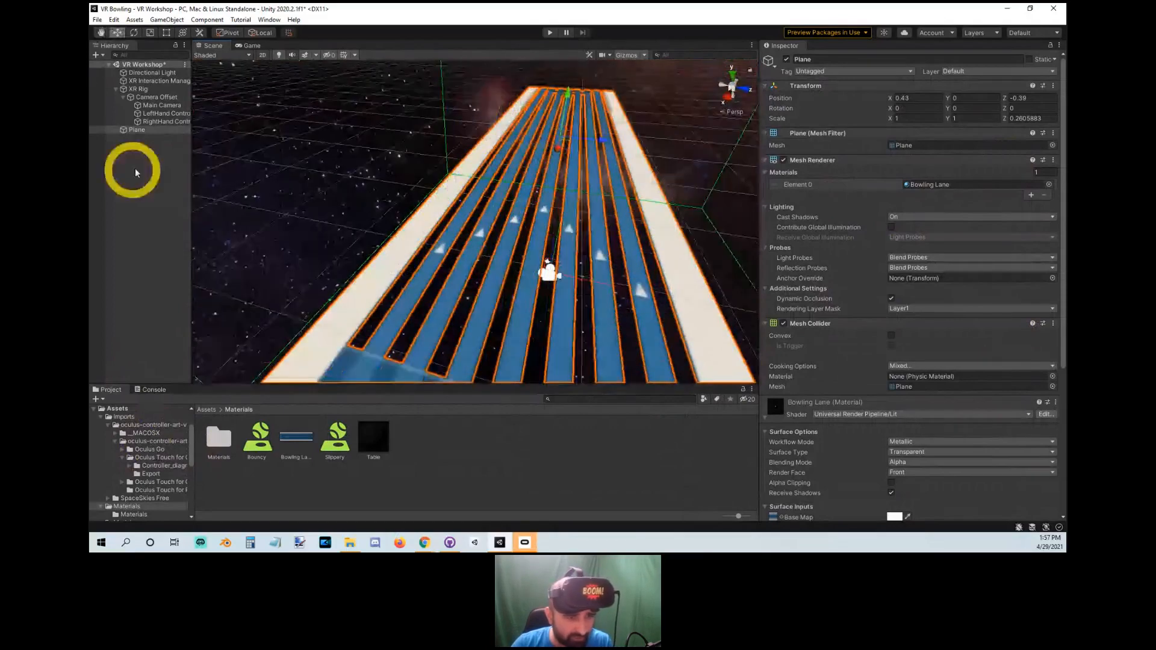
Add a cube to the scene and place it at the lane's near corner, at about X 4.93, Y 0.5, Z -1.19.
right_click(135, 173)
mouse_move(199, 291)
left_click(271, 293)
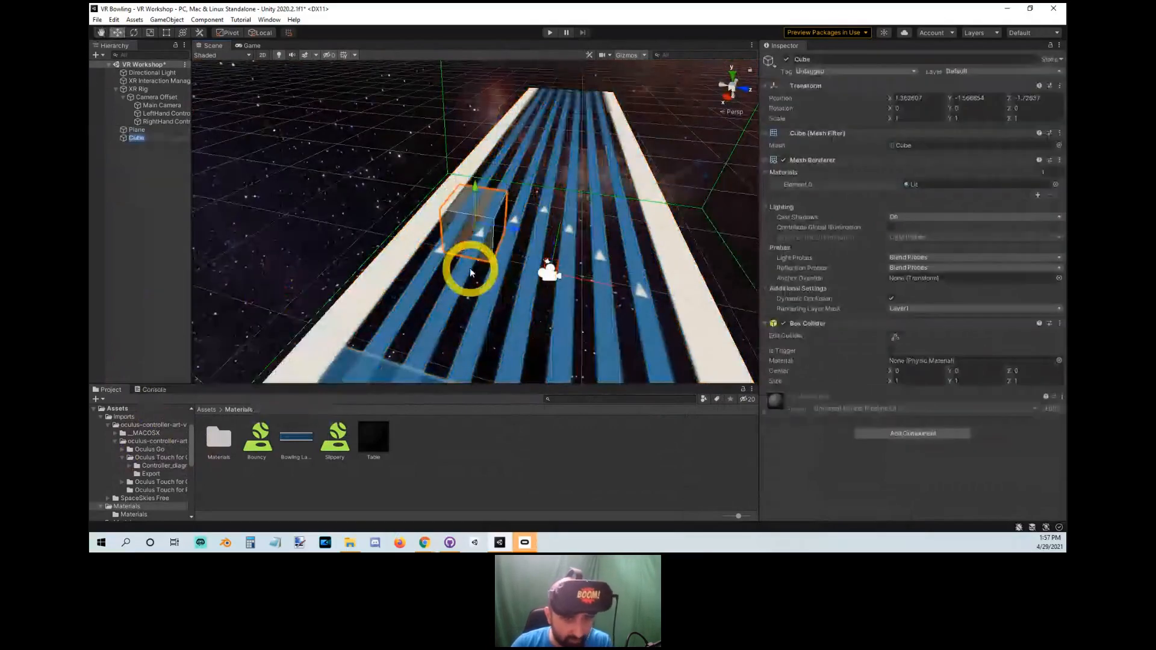
scroll(469, 269, "down", 2)
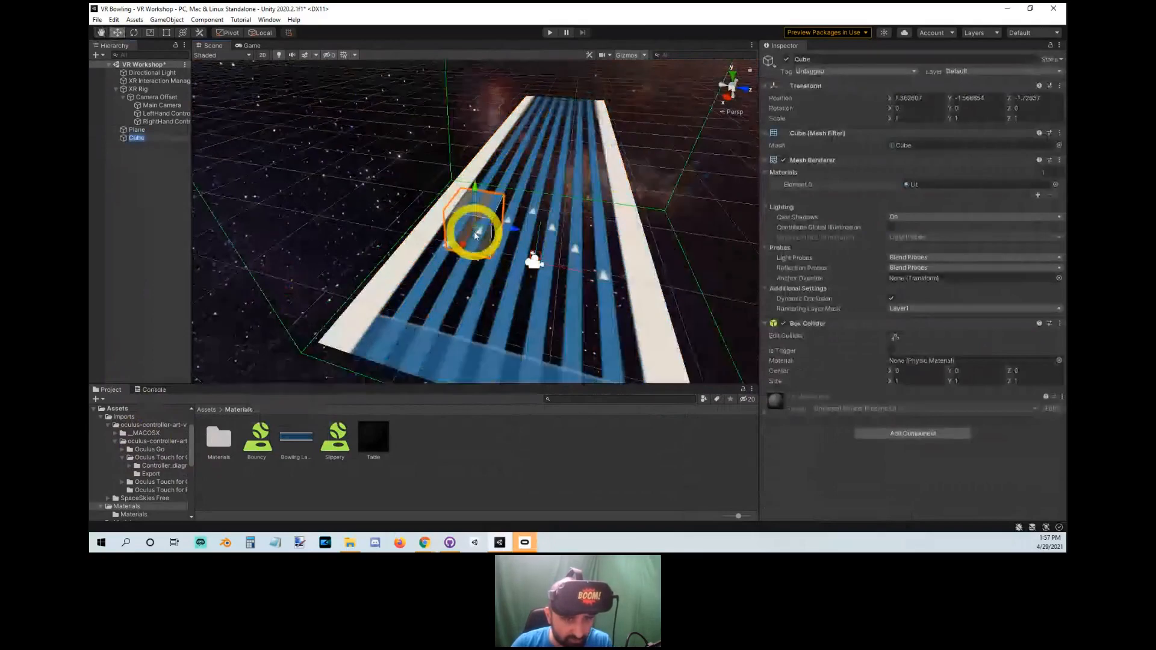
left_click_drag(475, 235, 475, 277)
key("f")
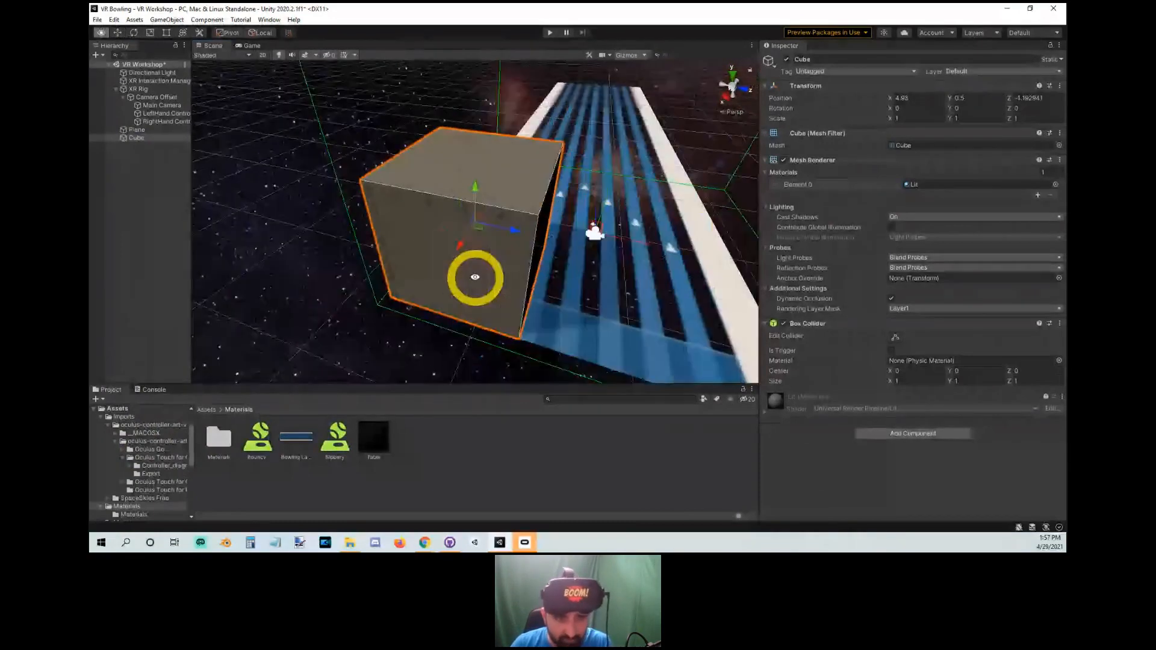
Resize the cube into a low box scaled about 0.73 × 0.38 × 0.32 beside the start of the lane.
key("r")
left_click(507, 236)
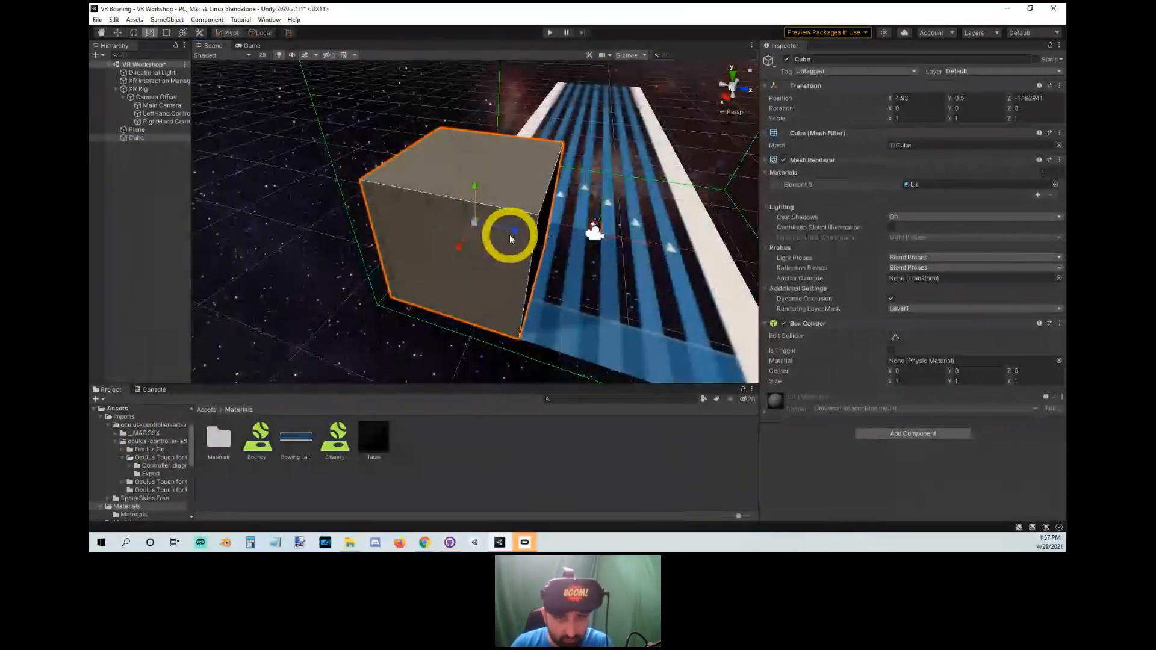
key("t")
left_click_drag(550, 176, 455, 197)
middle_click_drag(452, 201, 465, 202)
left_click_drag(465, 202, 457, 301, "alt")
Look through the project's Prefabs, Imports and Samples asset folders for the bowling ball model.
left_click(159, 144)
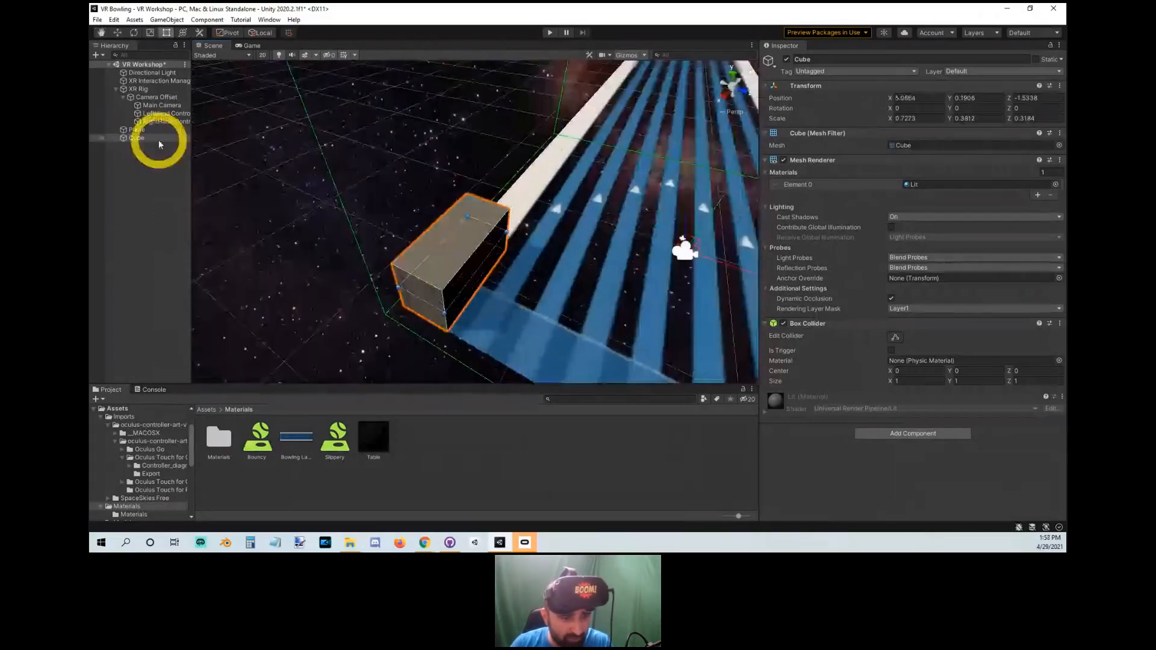
left_click(209, 414)
double_click(348, 438)
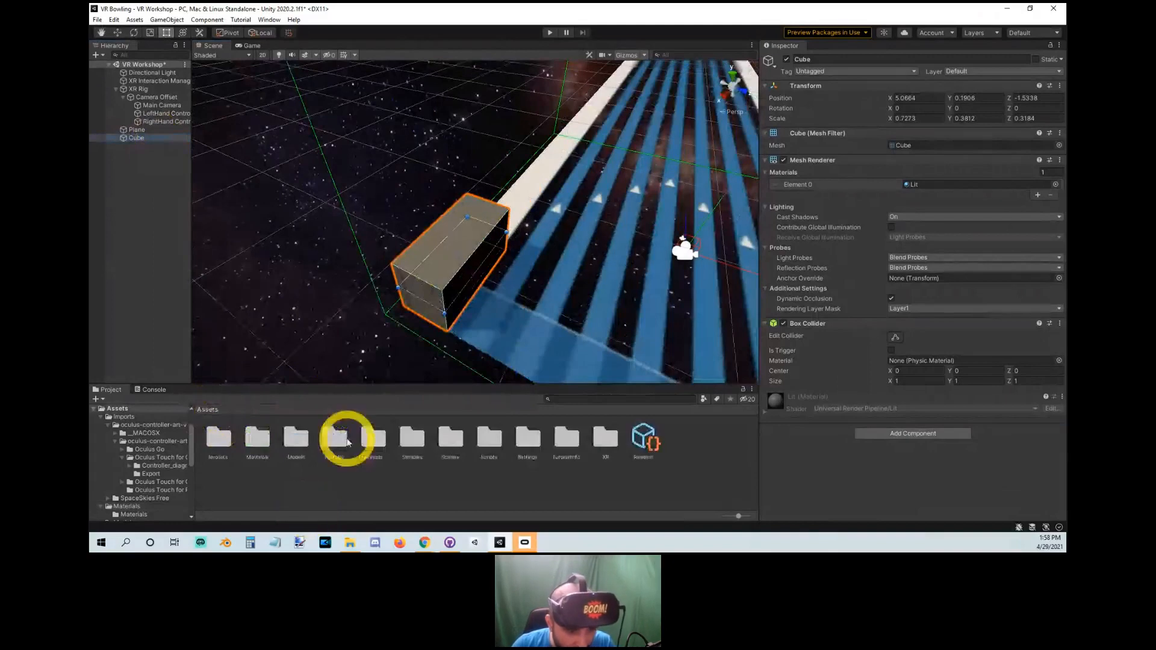
left_click(207, 409)
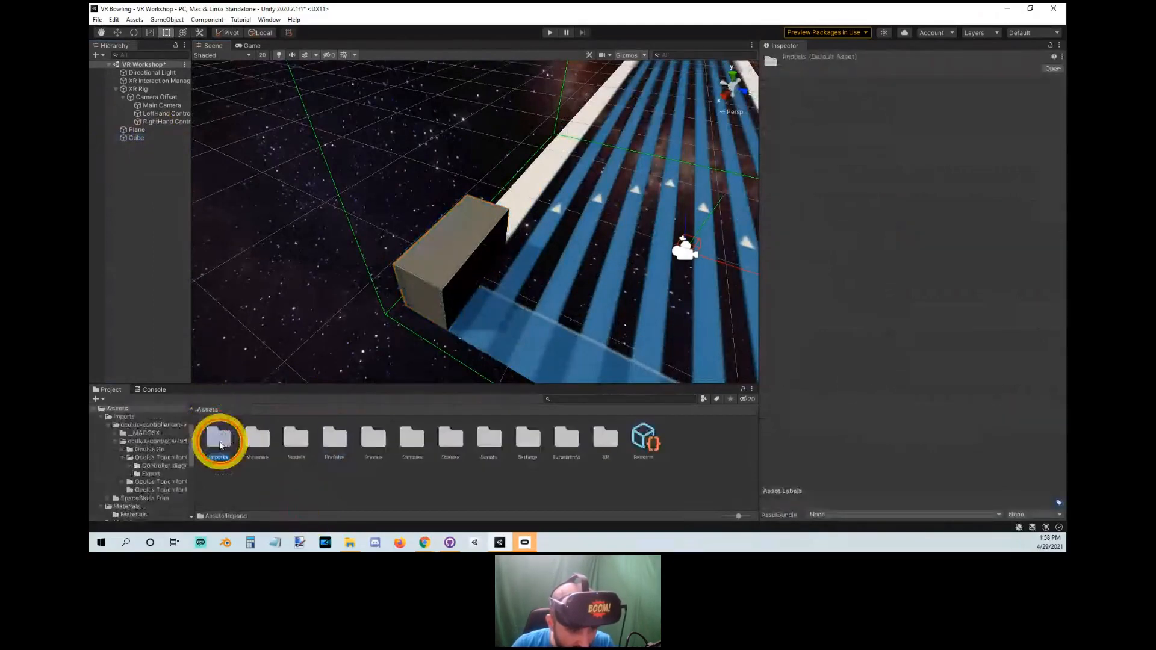
double_click(217, 434)
left_click(206, 410)
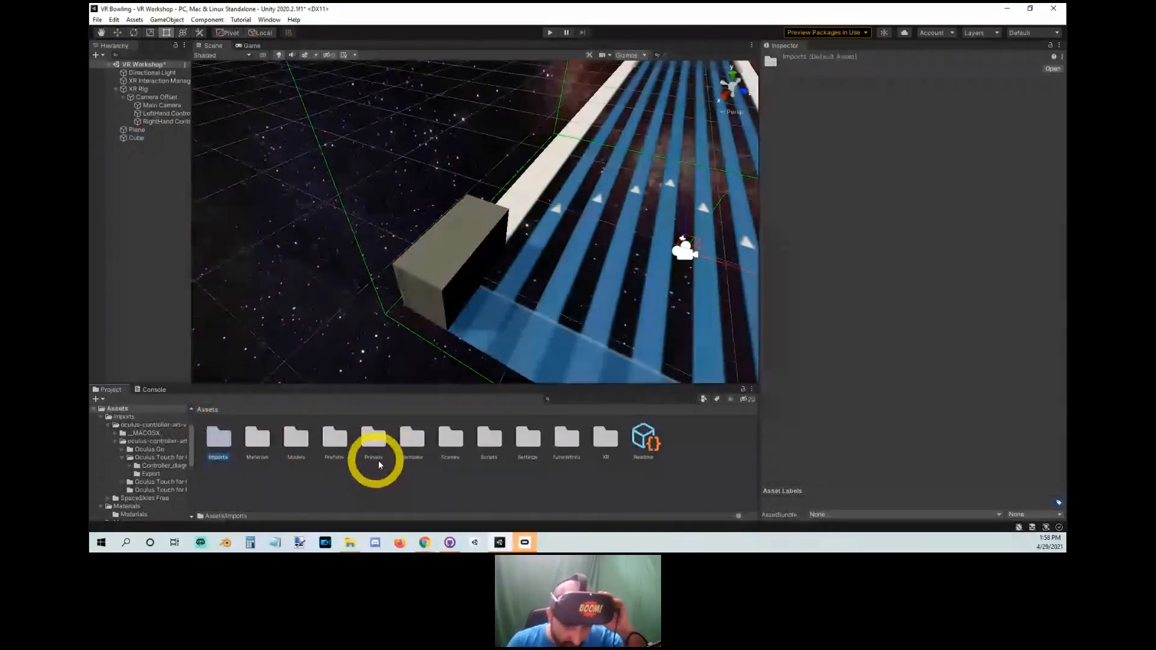
left_click(413, 443)
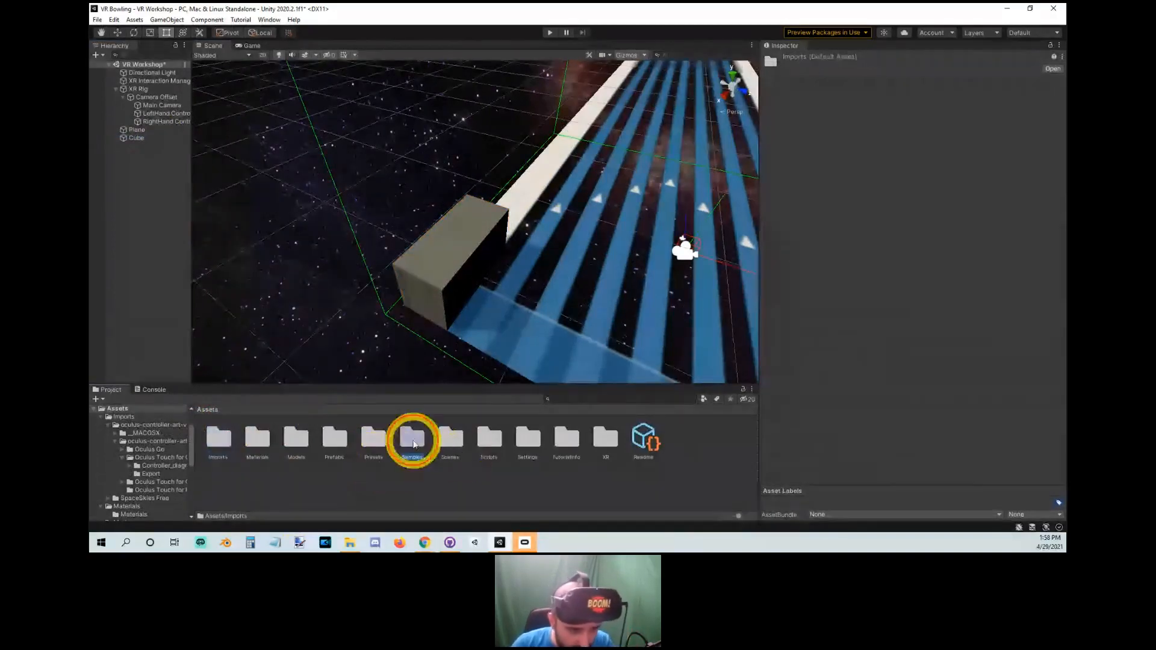
double_click(413, 444)
left_click(208, 410)
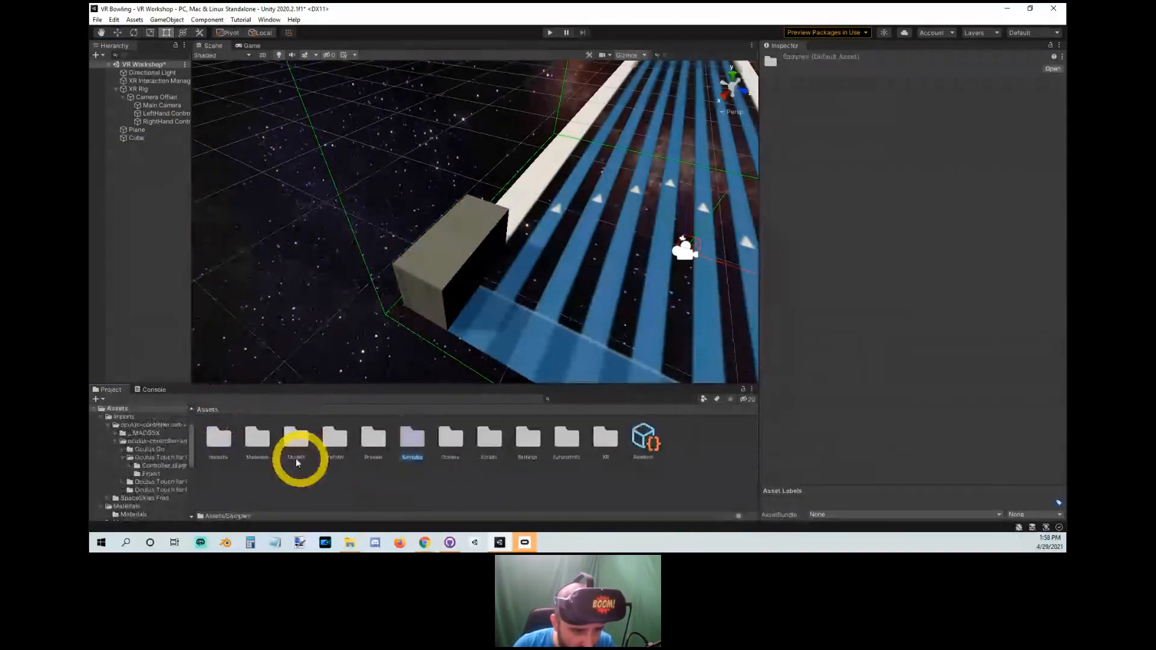
Place the Ball prefab from Models/Bowling Kegel & Ball/Prefabs on top of the box beside the lane.
double_click(295, 456)
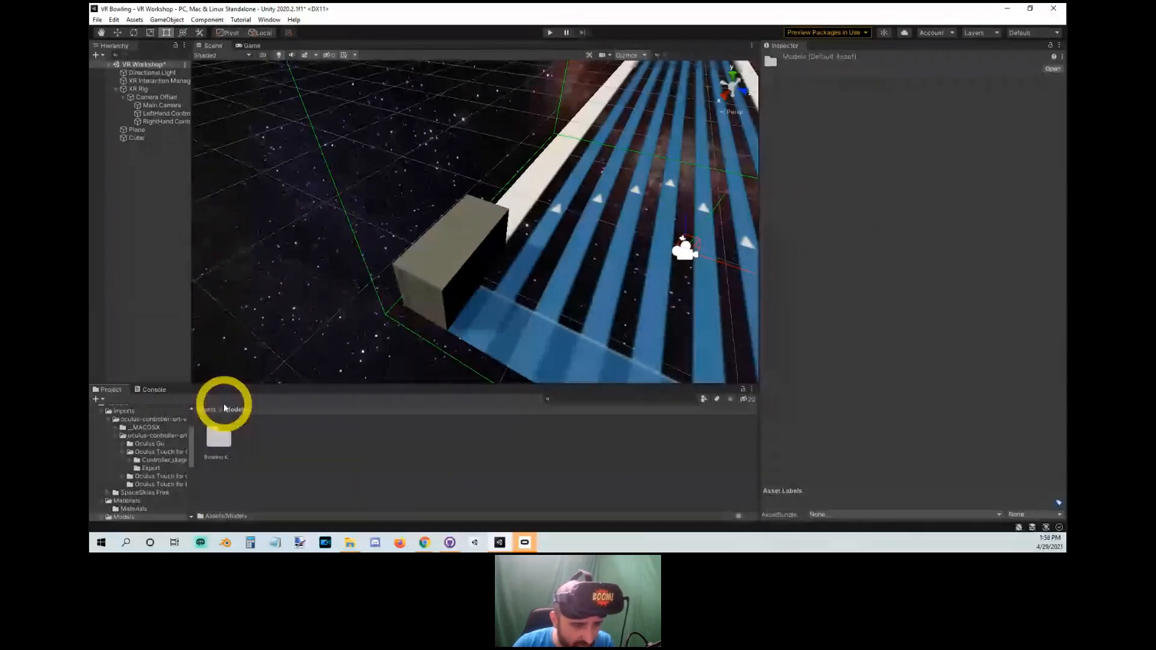
double_click(218, 438)
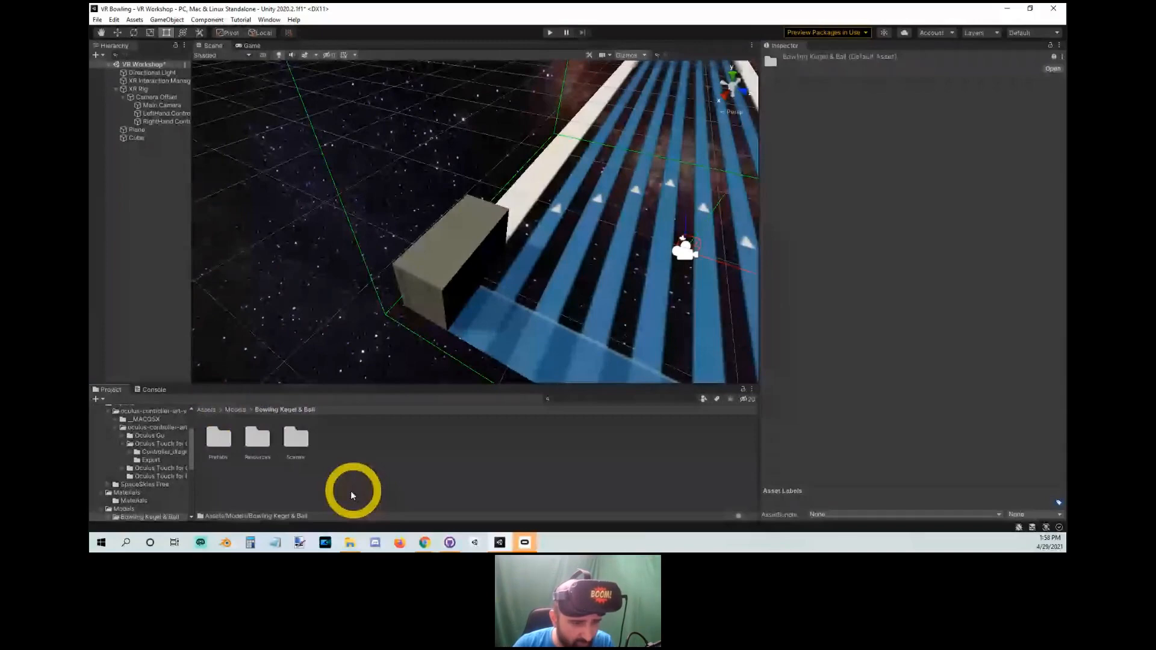
double_click(219, 438)
right_click_drag(355, 361, 374, 371, "alt")
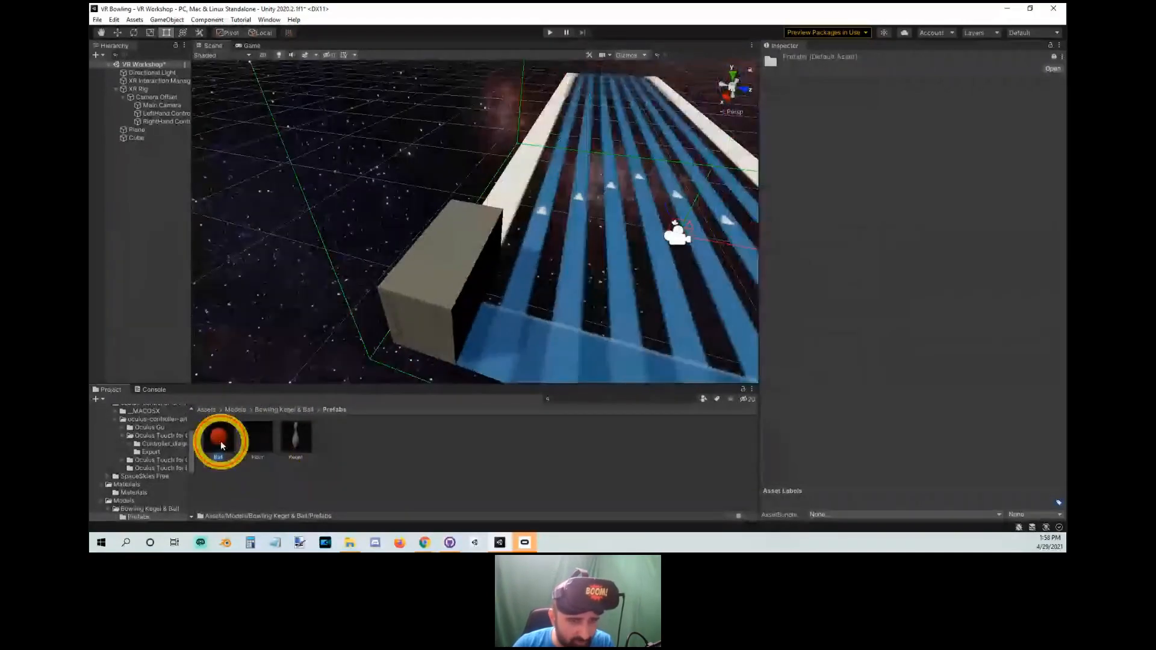
left_click_drag(219, 439, 338, 317)
Scale the ball uniformly to about 0.05 and position it just above the box, at about X 5.11, Y 0.45.
key("r")
scroll(461, 247, "up", 3)
key("f")
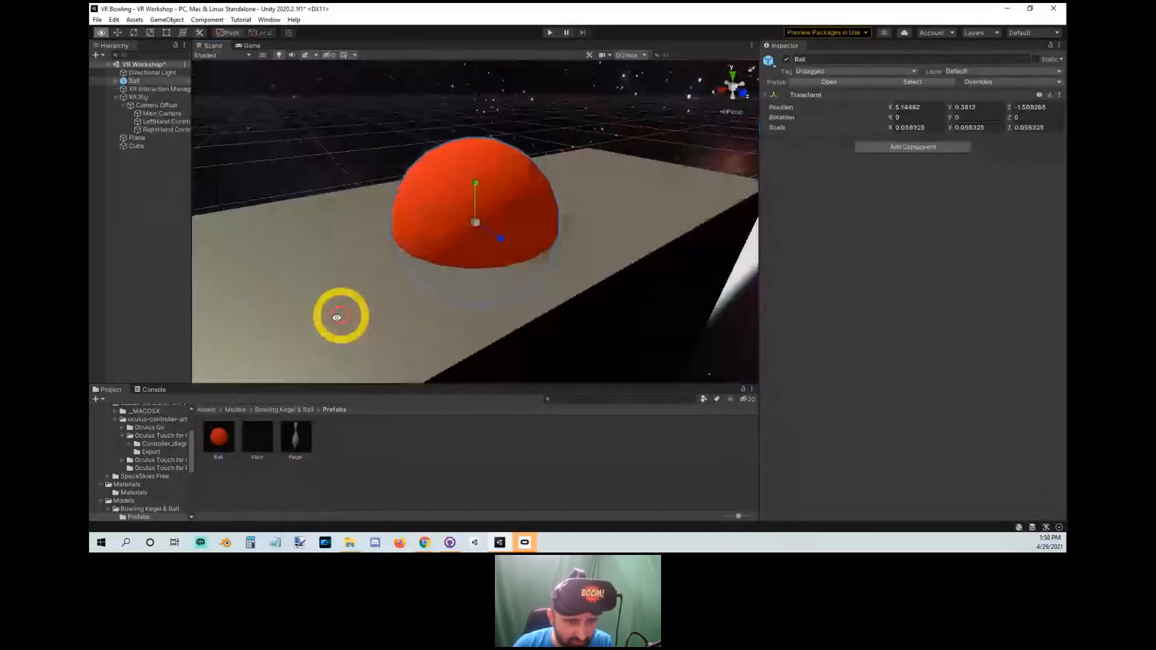
key("w")
left_click_drag(473, 220, 206, 330)
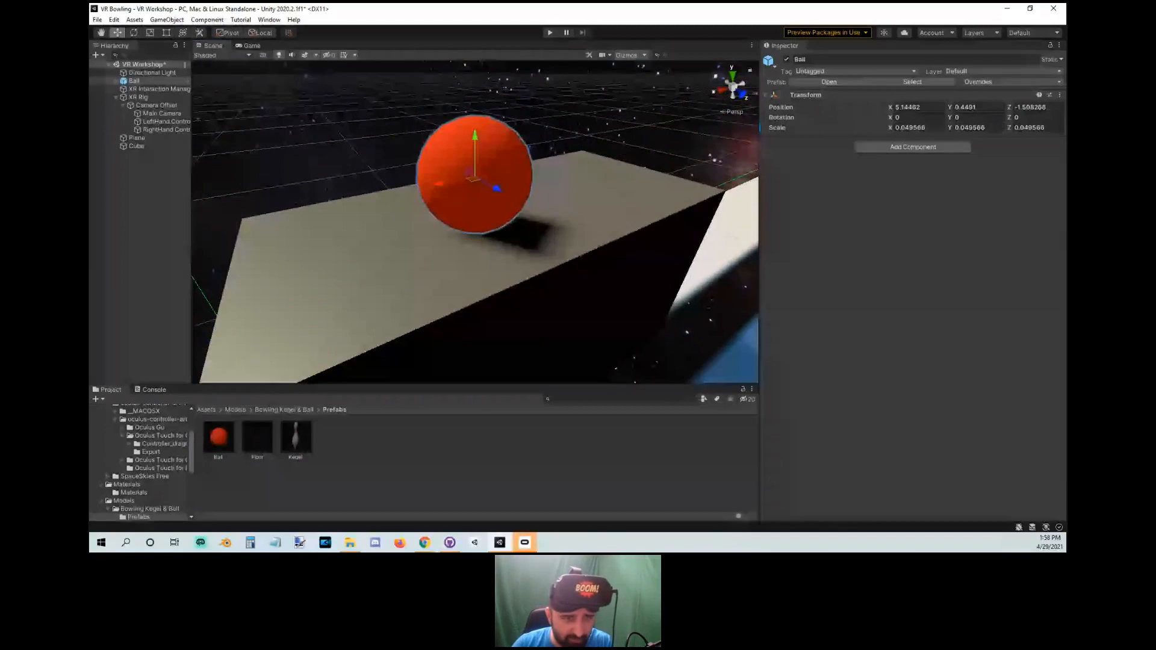
left_click_drag(482, 198, 500, 320, "alt")
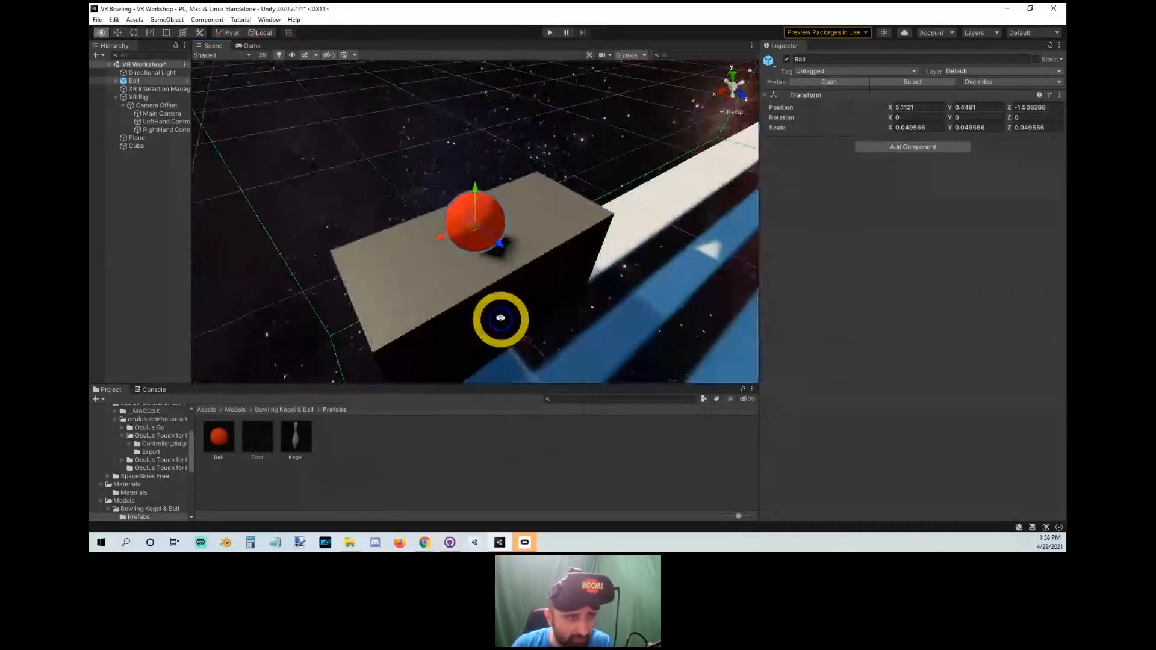
Inspect the Ball prefab's child object and unpack the parent prefab instance.
left_click(116, 81)
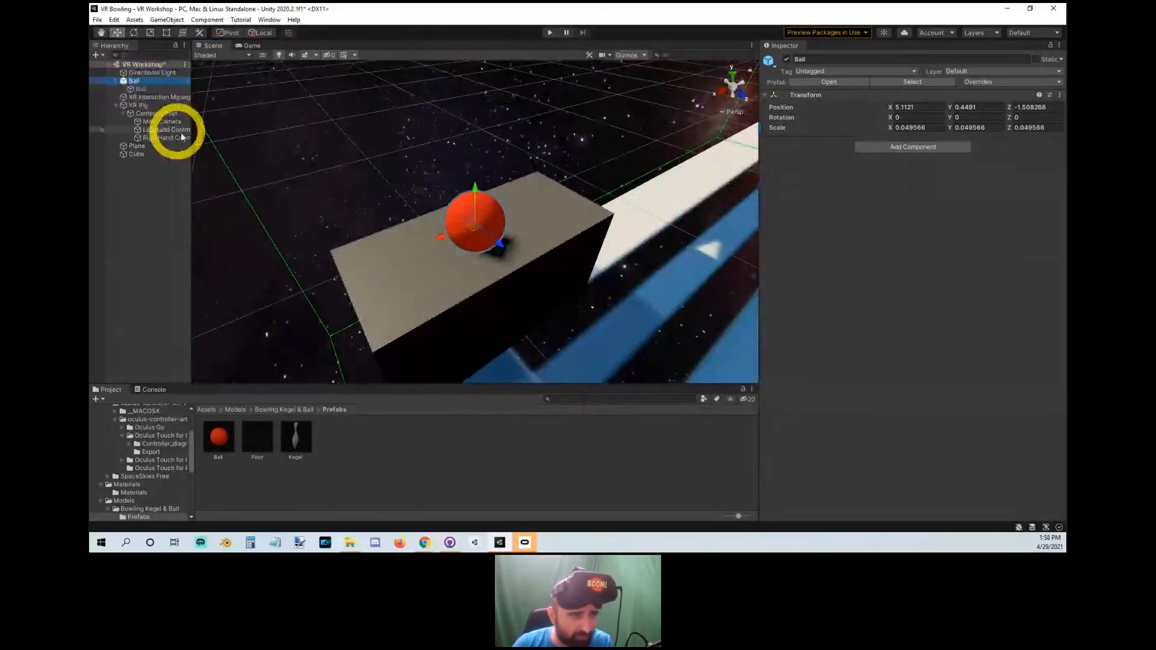
left_click(147, 90)
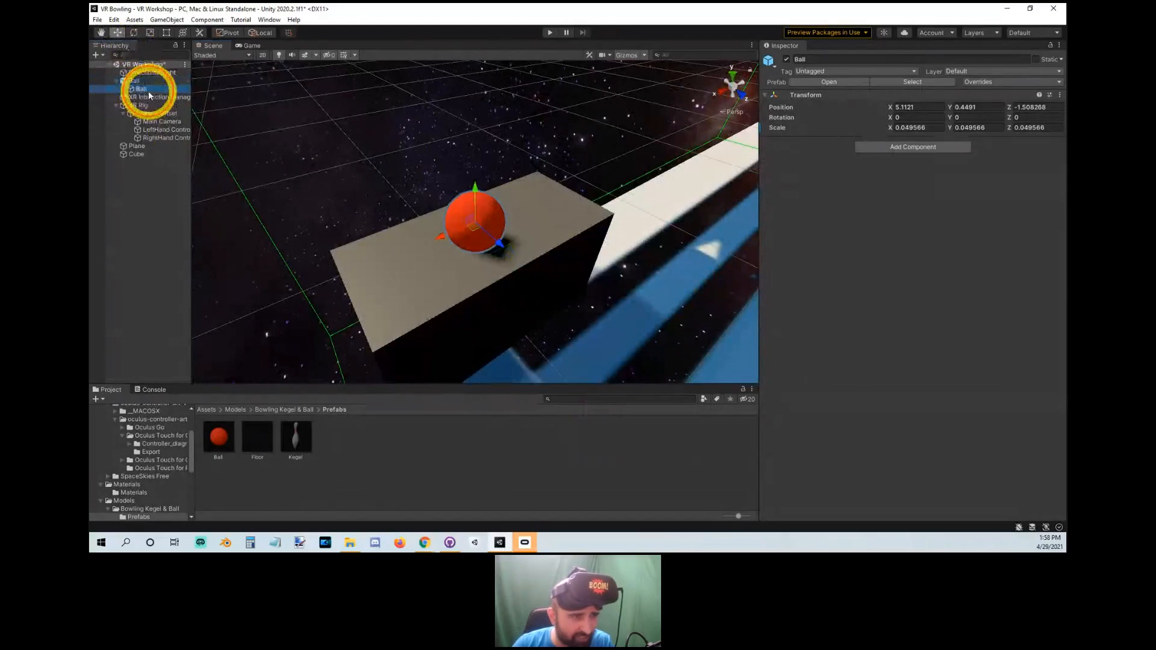
left_click(146, 82)
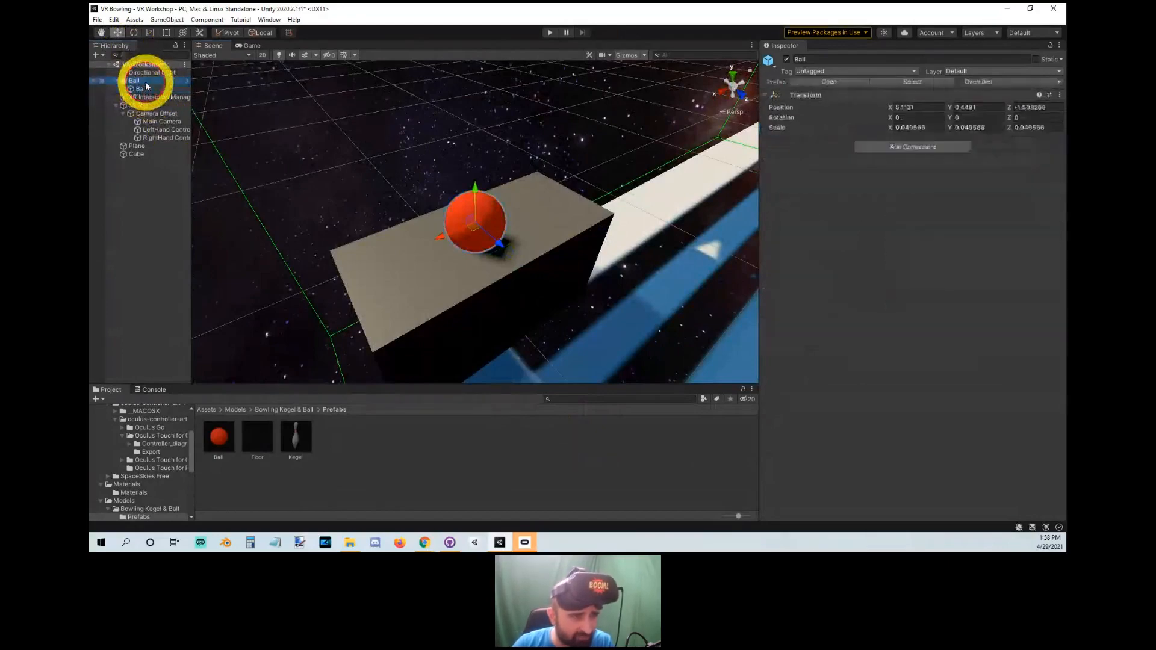
right_click(147, 82)
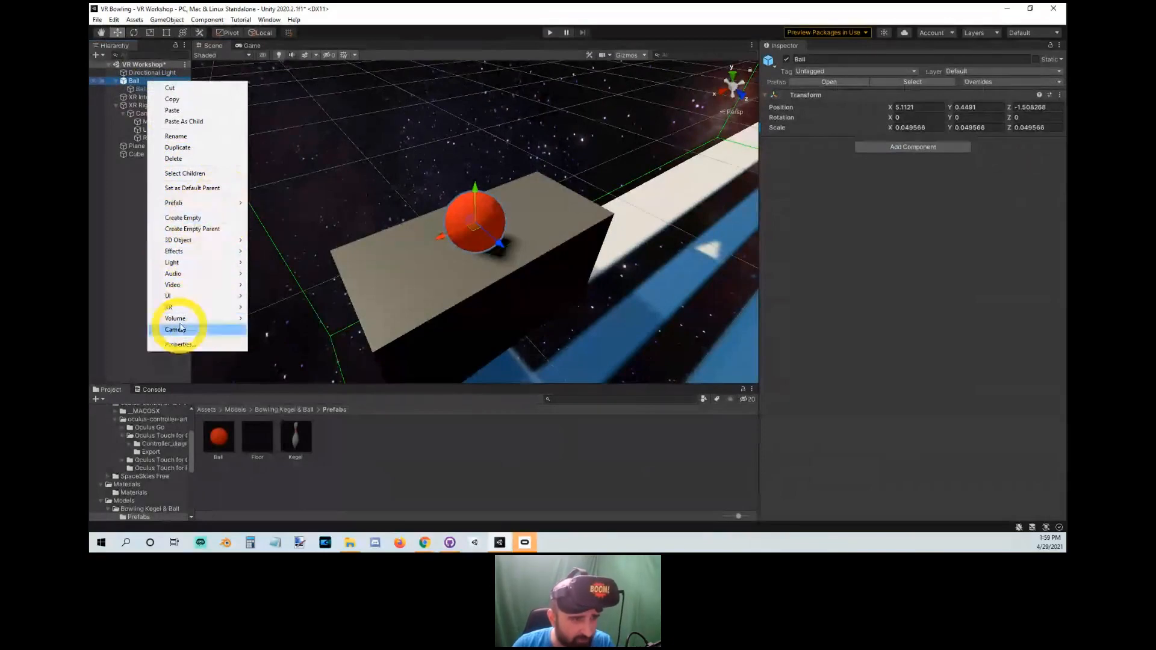
mouse_move(174, 202)
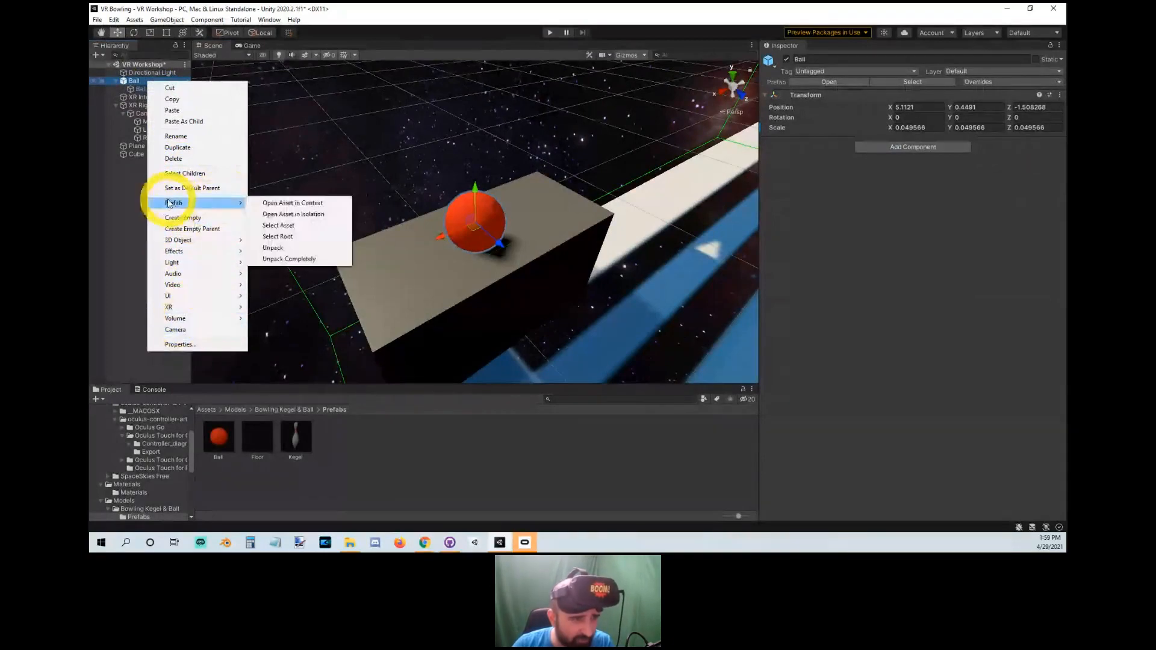
left_click(279, 247)
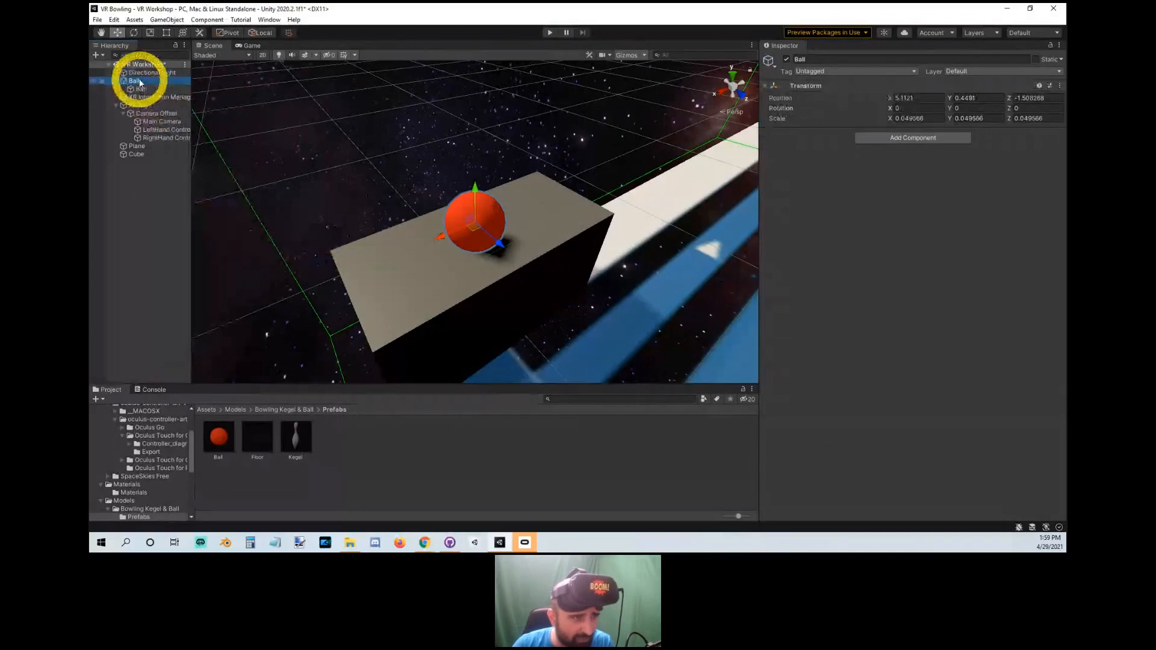
Move the child Ball mesh out of its parent, delete the empty parent Ball, and select the remaining ball.
left_click_drag(139, 89, 139, 81)
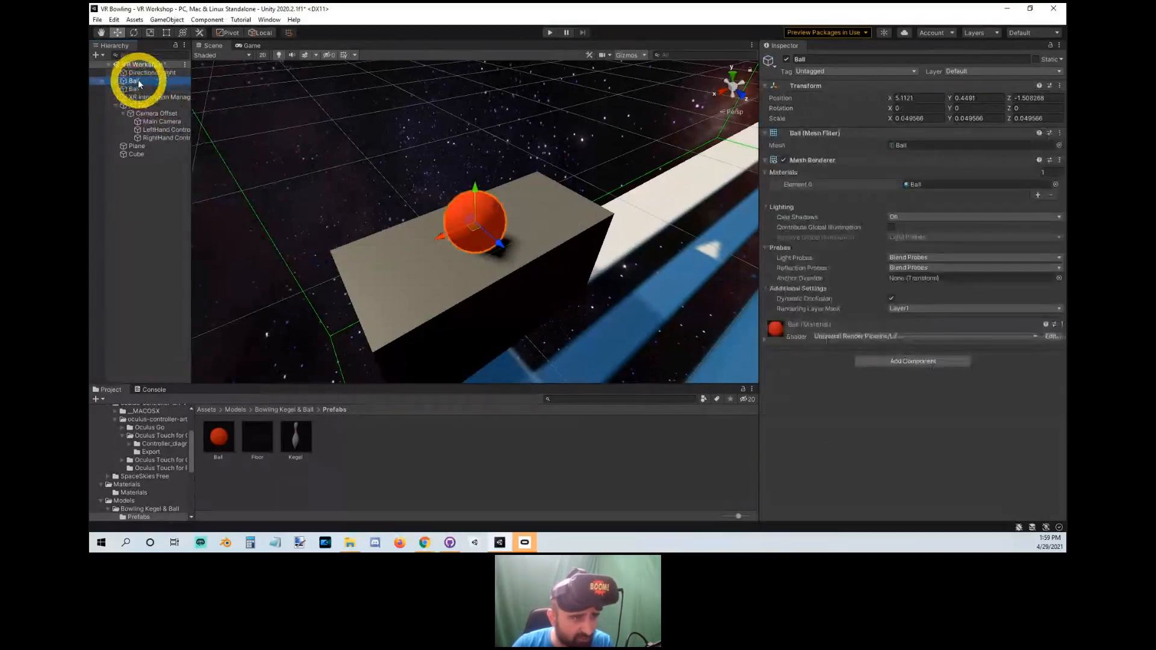
left_click(143, 89)
right_click(146, 91)
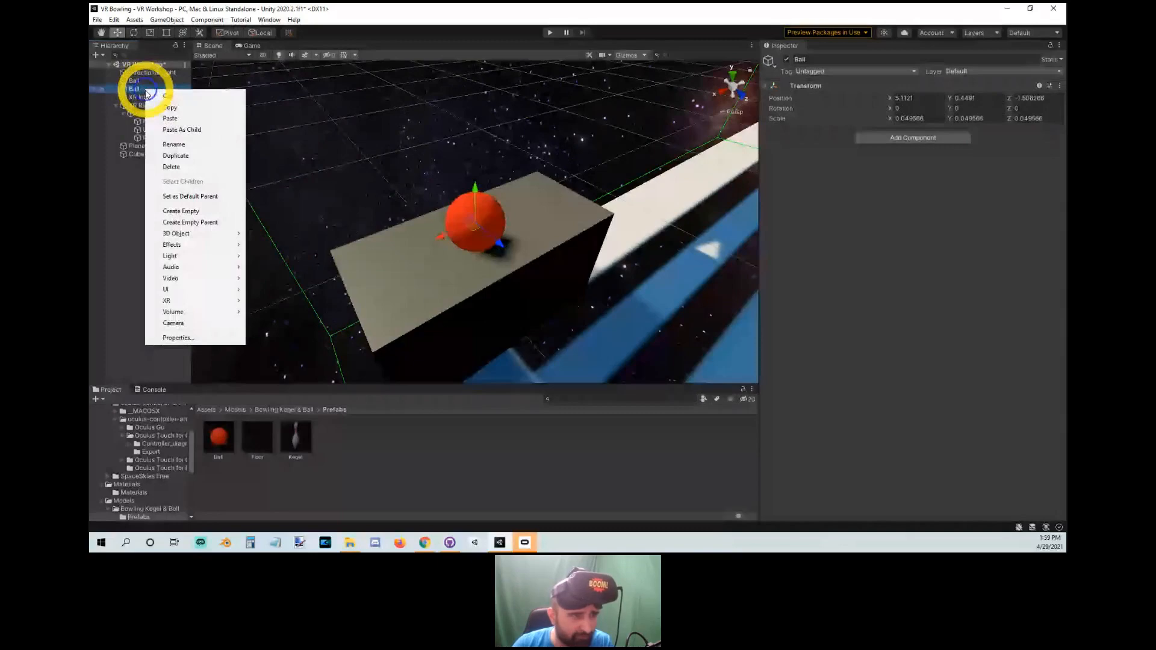
left_click(171, 166)
left_click(134, 75)
left_click(135, 81)
right_click_drag(404, 170, 525, 310, "alt")
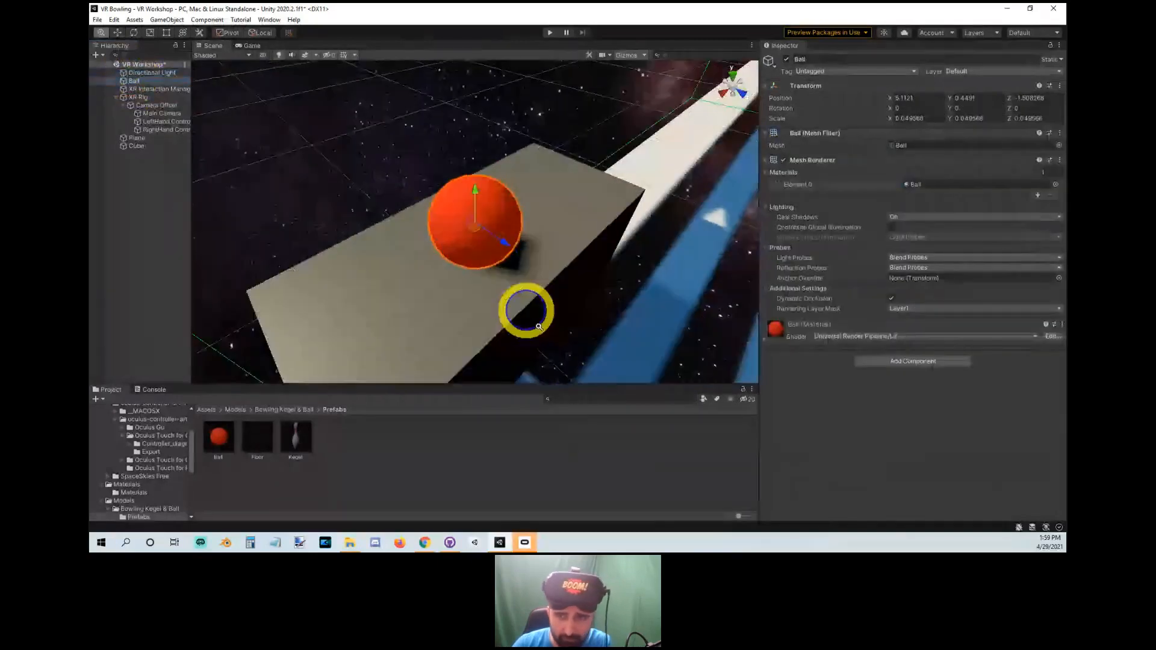
Add a Sphere Collider component to the ball.
left_click_drag(526, 310, 578, 253, "alt")
left_click(882, 359)
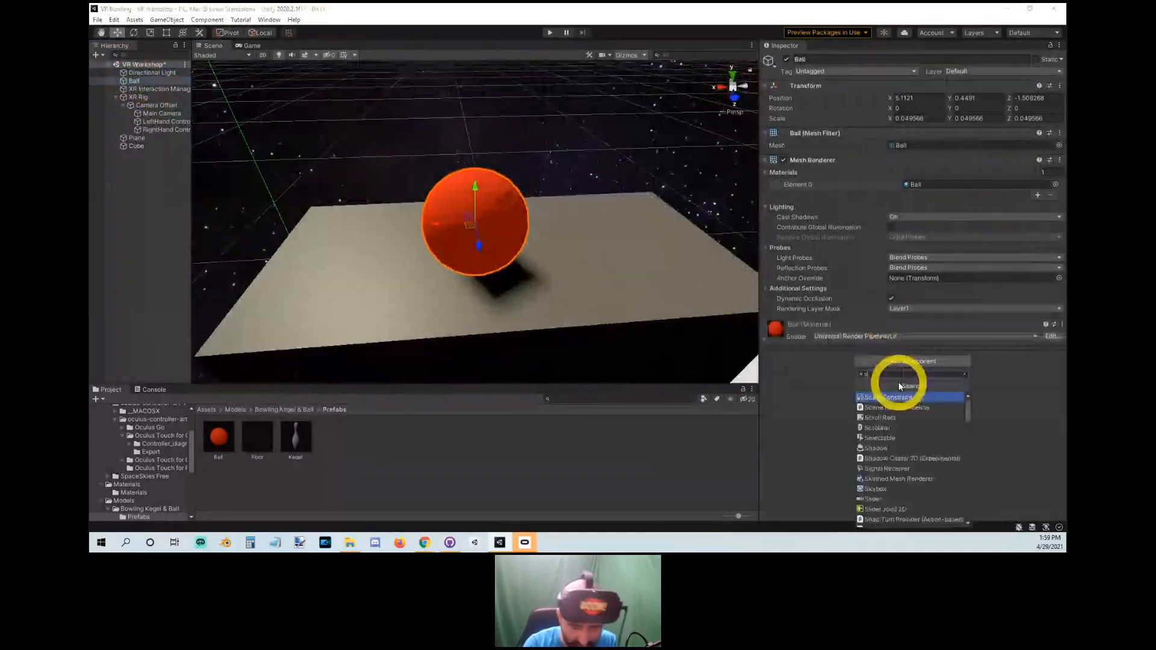
type("sphere")
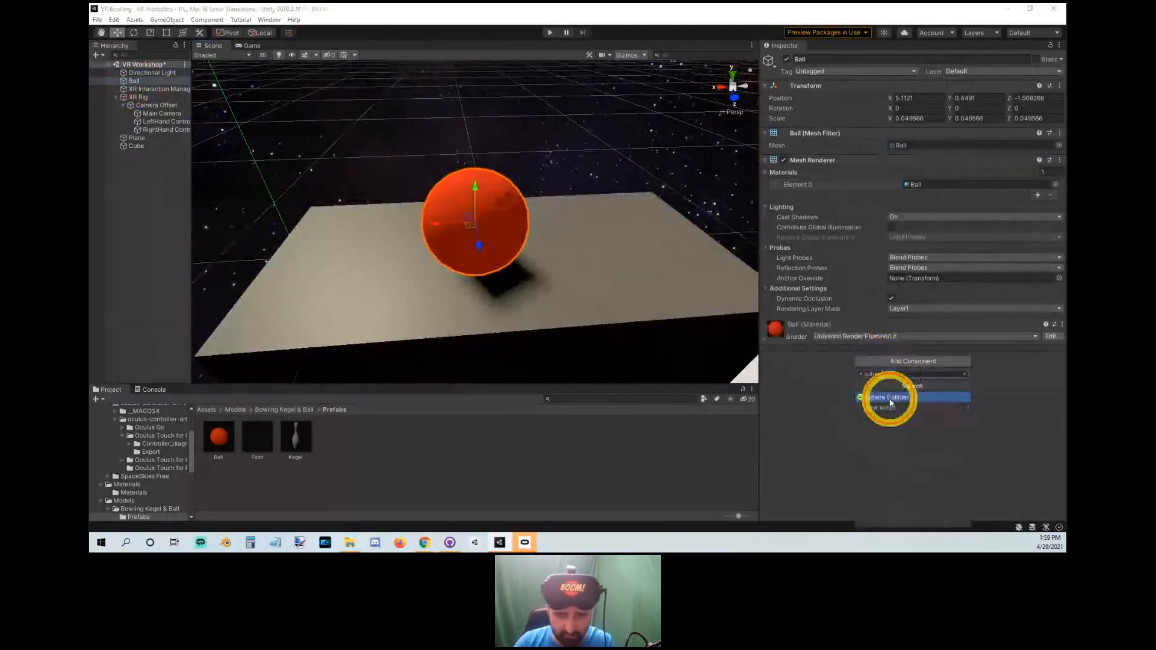
left_click(887, 397)
Add a Rigidbody component to the ball.
left_click_drag(635, 365, 536, 258, "alt")
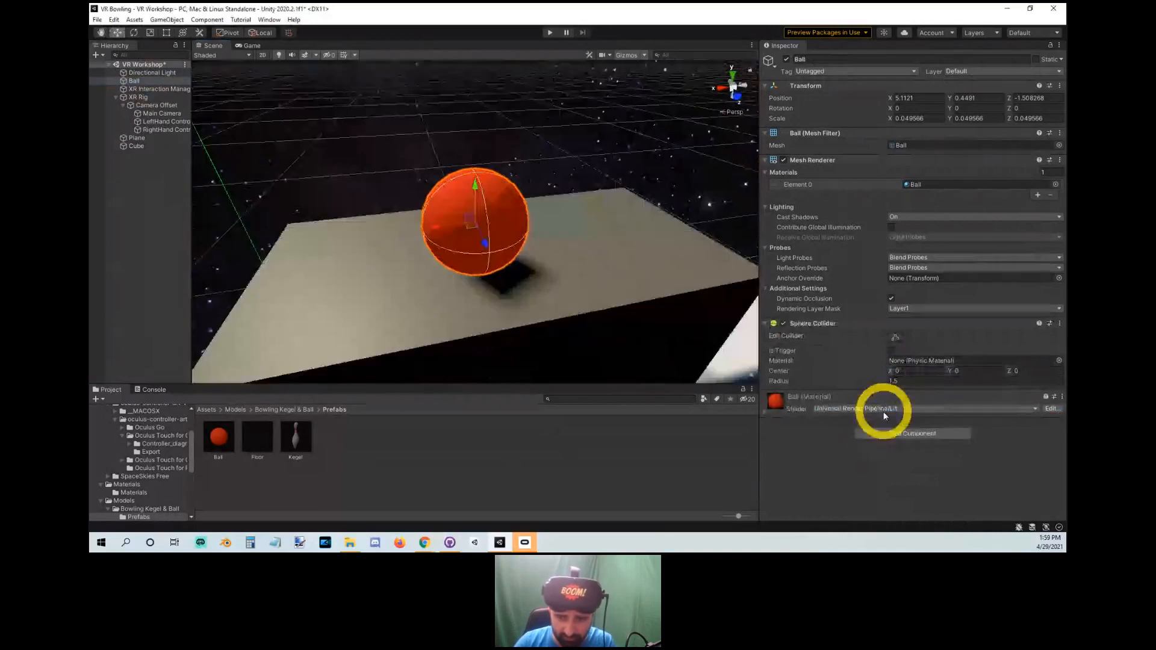
left_click(877, 432)
type("rigidbody")
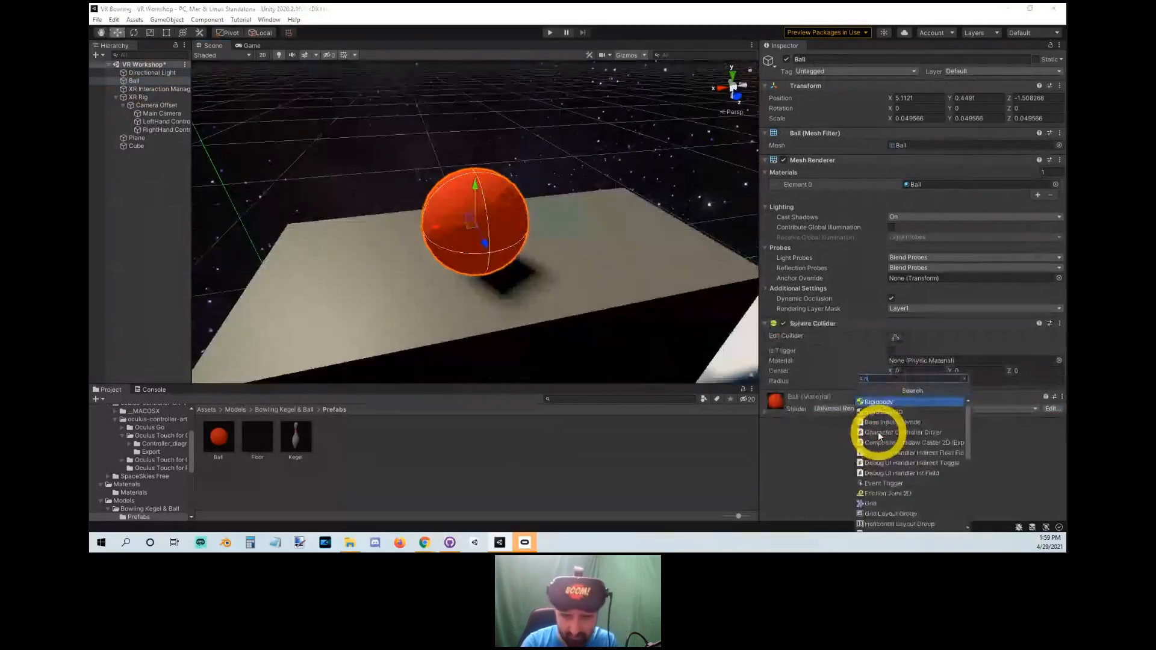
key("Return")
Add an XR Grab Interactable component to the ball so it can be picked up in VR.
scroll(597, 269, "down", 5)
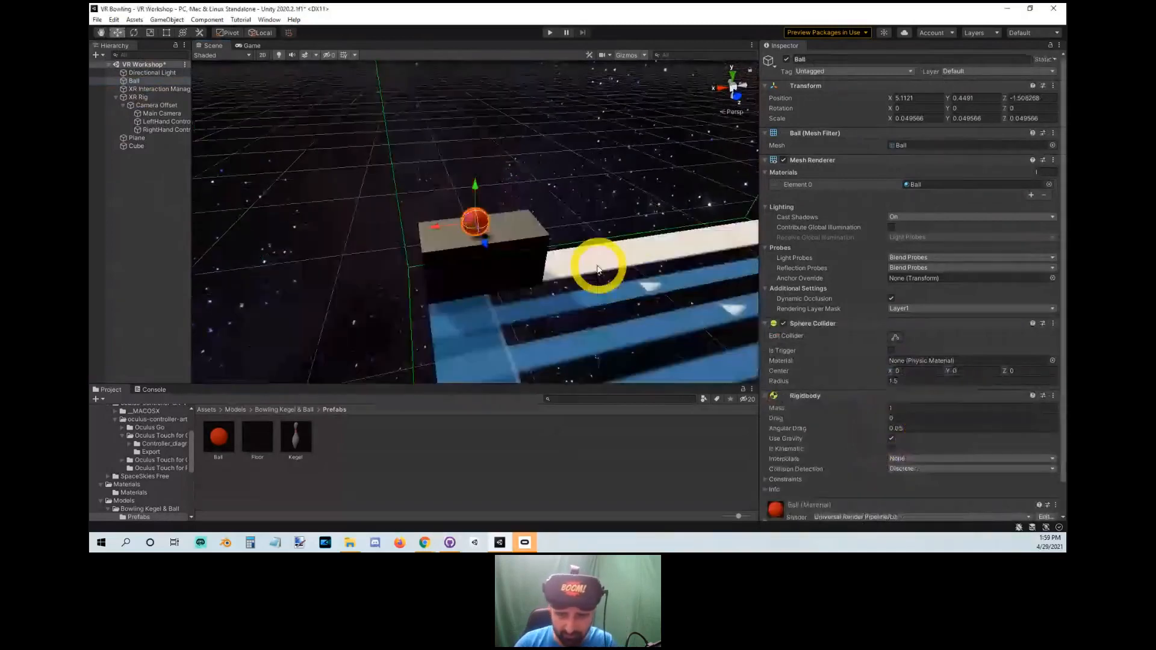
scroll(598, 269, "up", 5)
left_click_drag(598, 270, 607, 337, "alt")
scroll(939, 518, "down", 1)
left_click(898, 519)
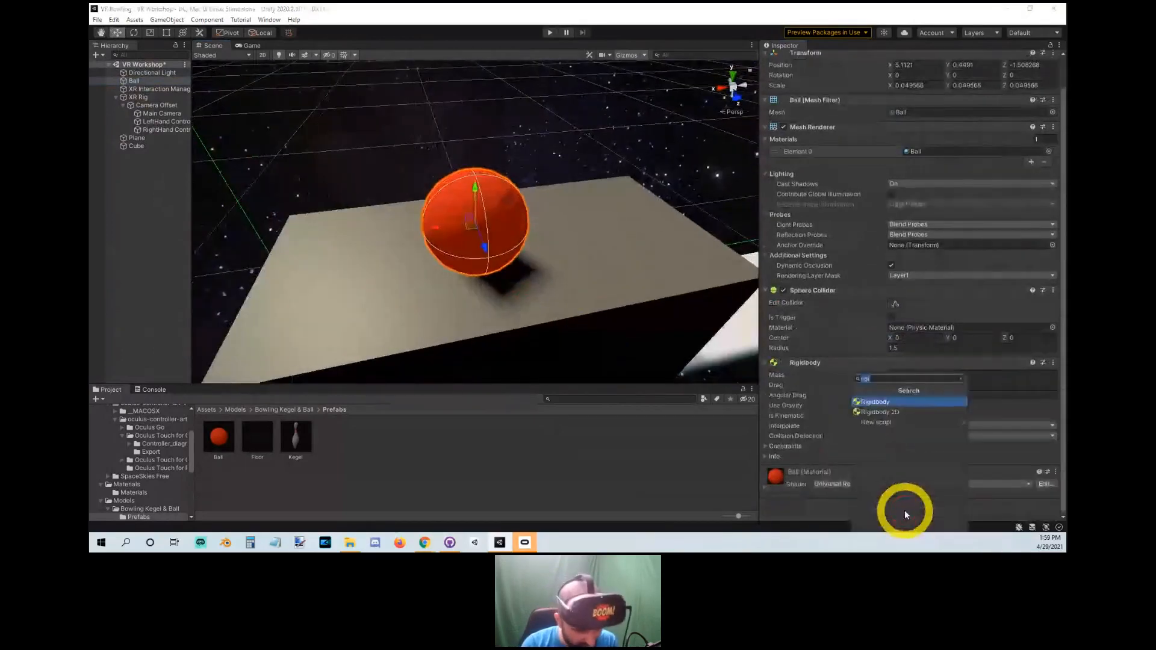
type("xr Grab")
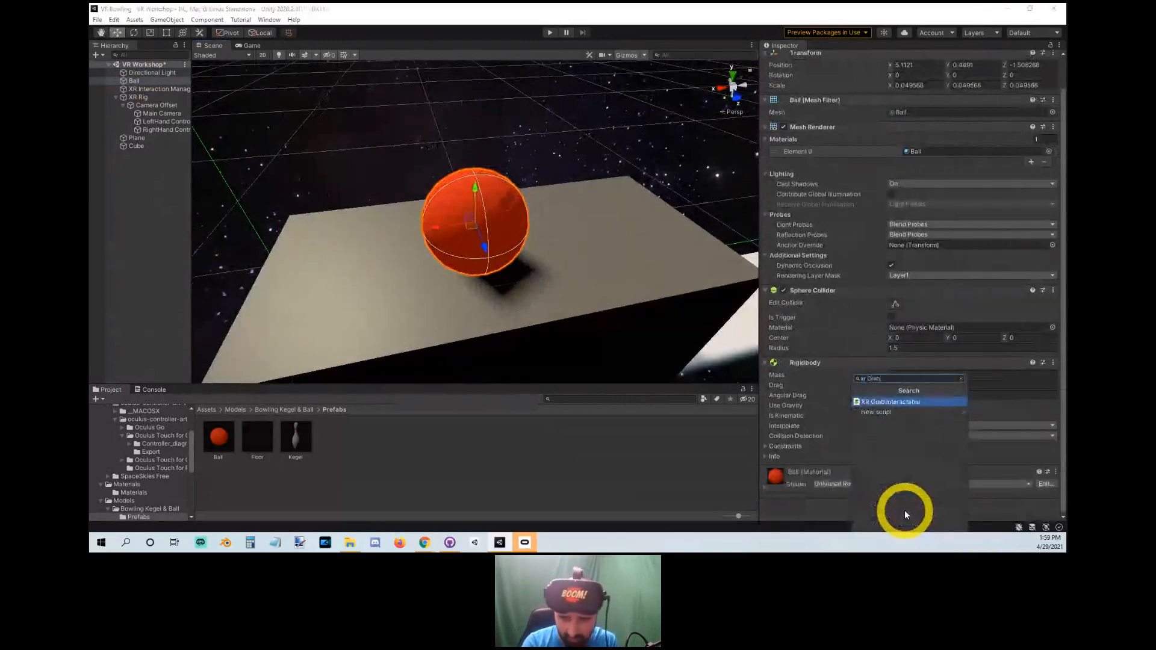
key("Return")
Review the ball's XR Grab Interactable settings and the Rigidbody's mass, drag and angular drag.
scroll(884, 360, "down", 7)
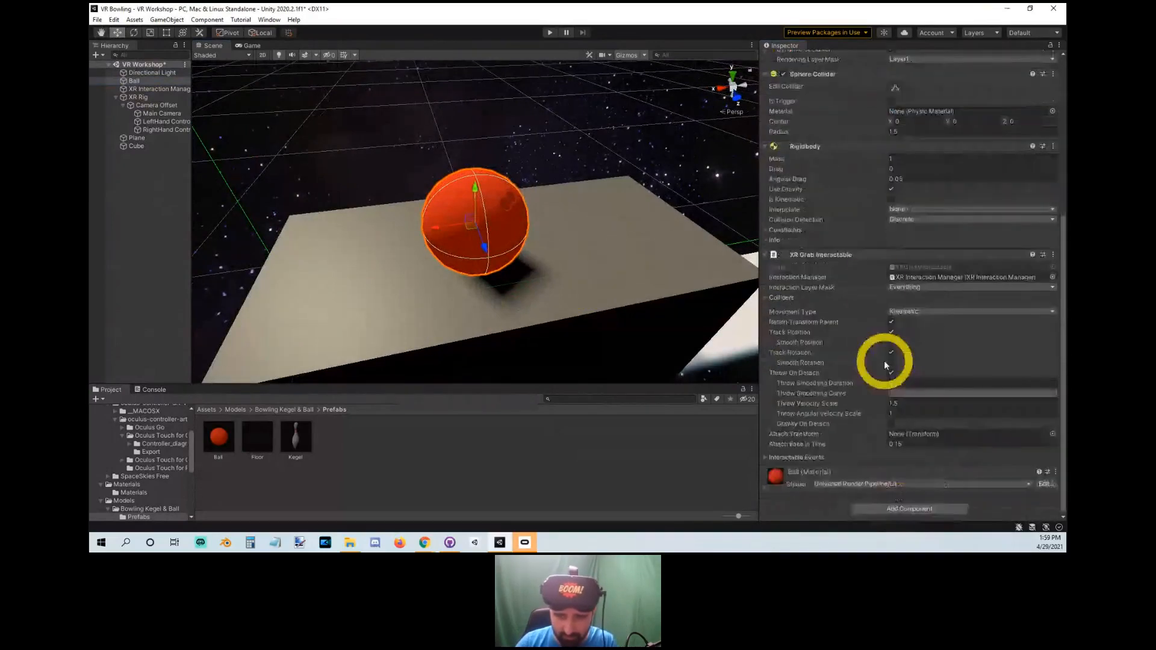
scroll(509, 283, "down", 1)
left_click_drag(509, 283, 585, 281, "alt")
scroll(814, 222, "up", 3)
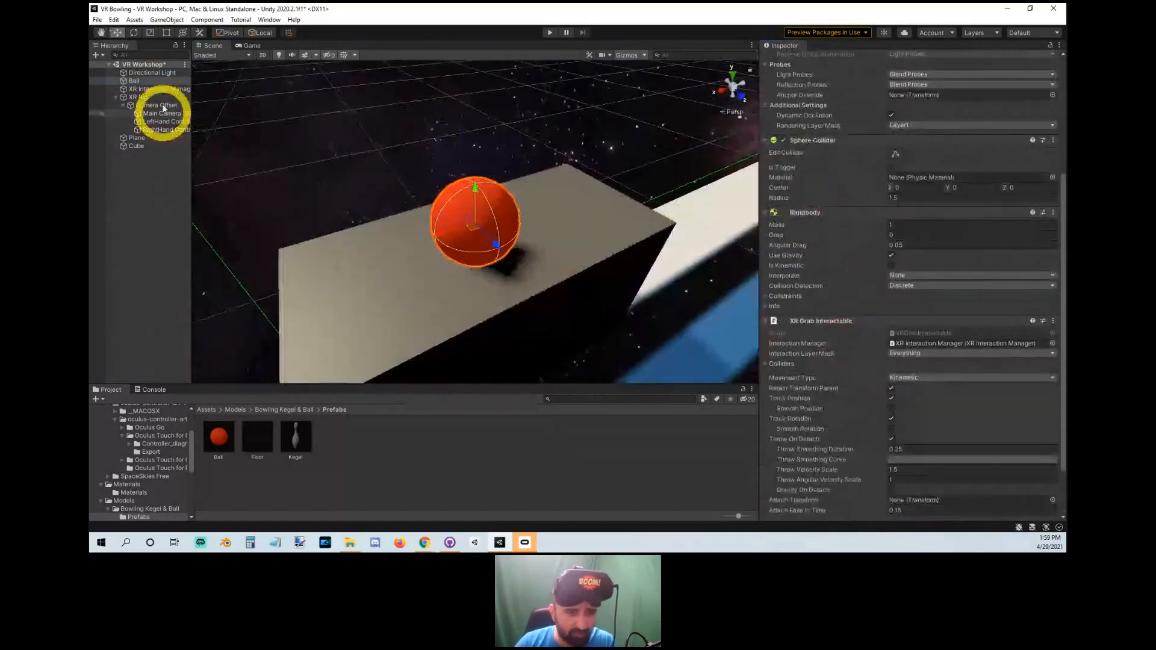
right_click_drag(506, 204, 487, 209, "alt")
left_click_drag(486, 209, 541, 261, "alt")
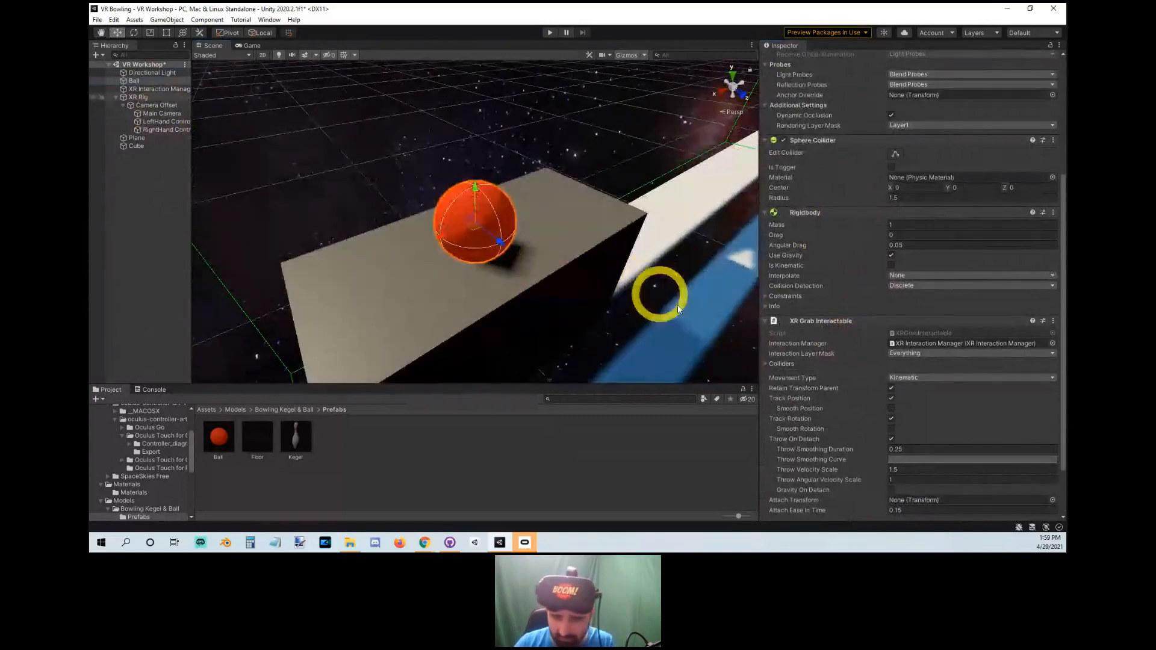
scroll(901, 297, "down", 3)
scroll(823, 198, "up", 3)
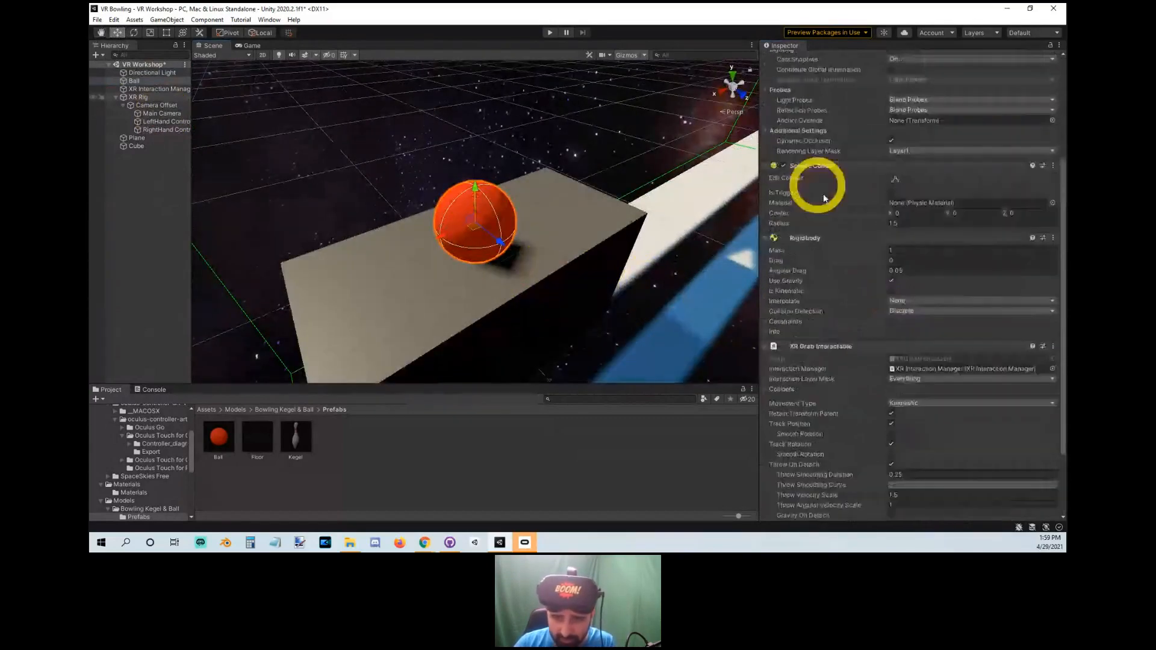
left_click(915, 249)
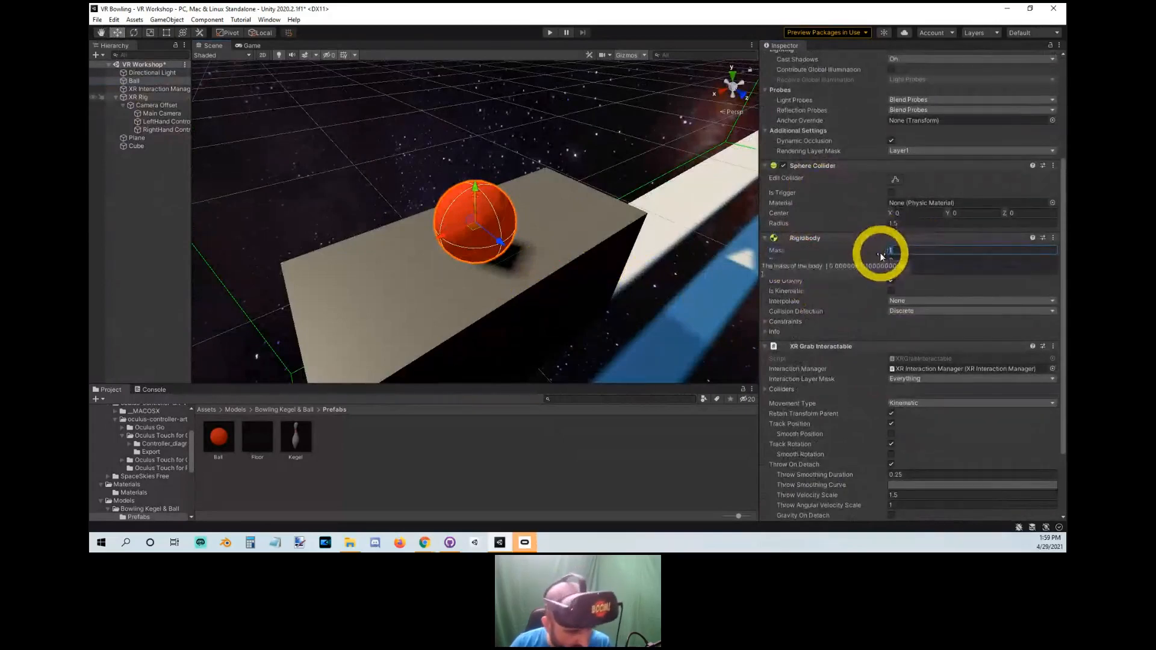
left_click(925, 252)
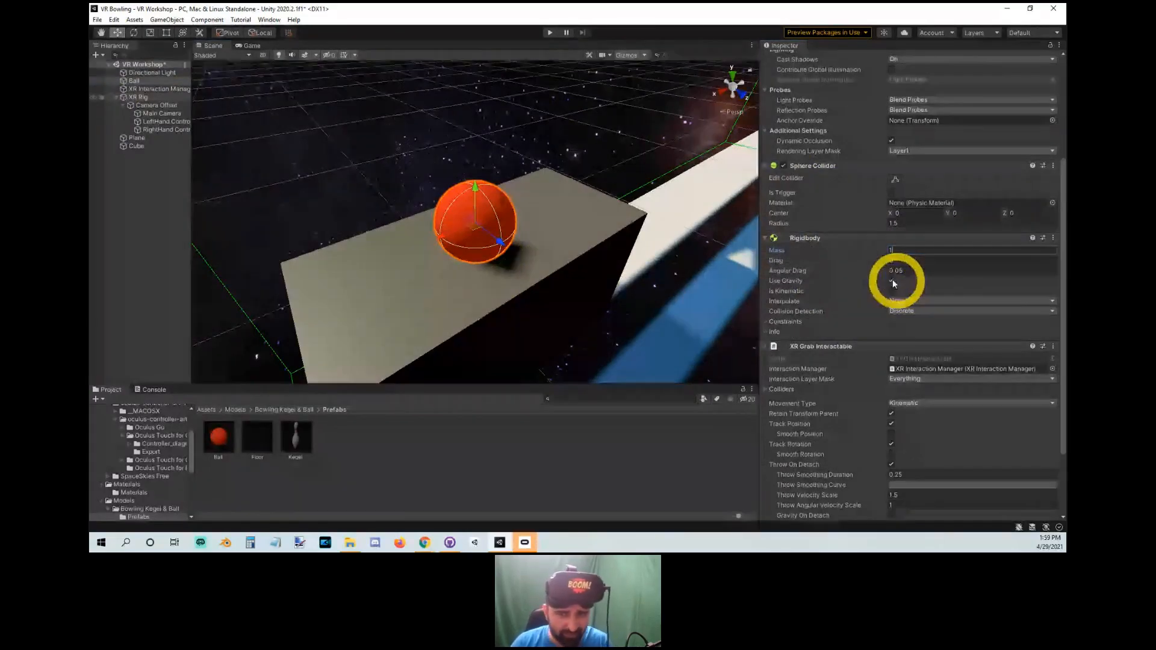
left_click(934, 264)
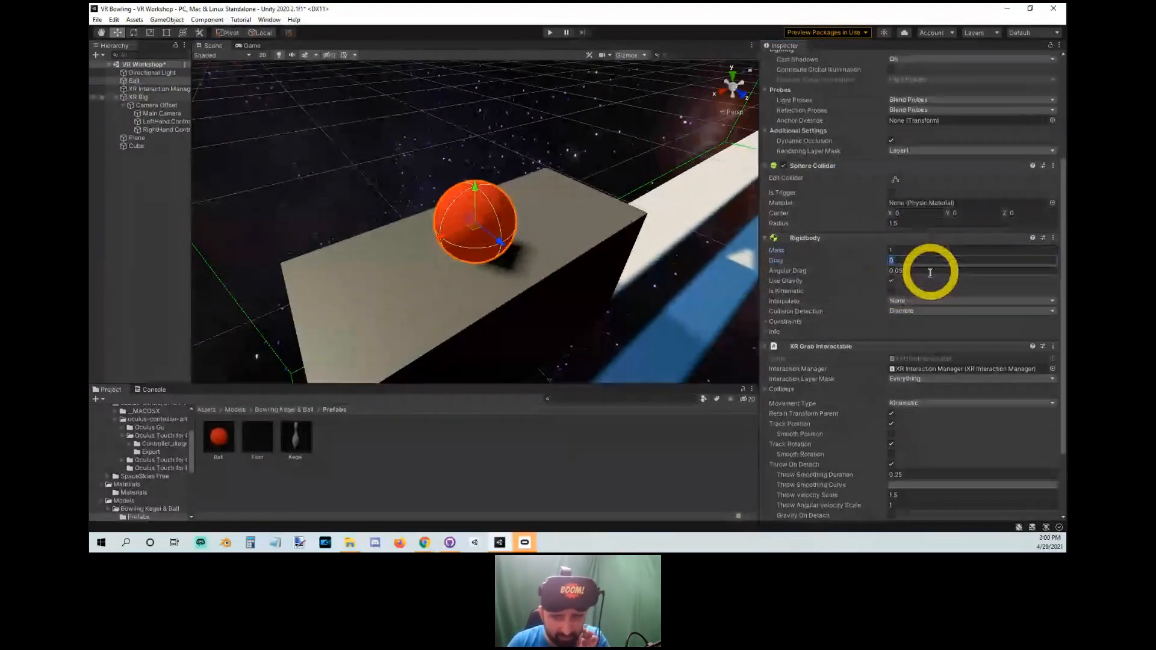
left_click(922, 270)
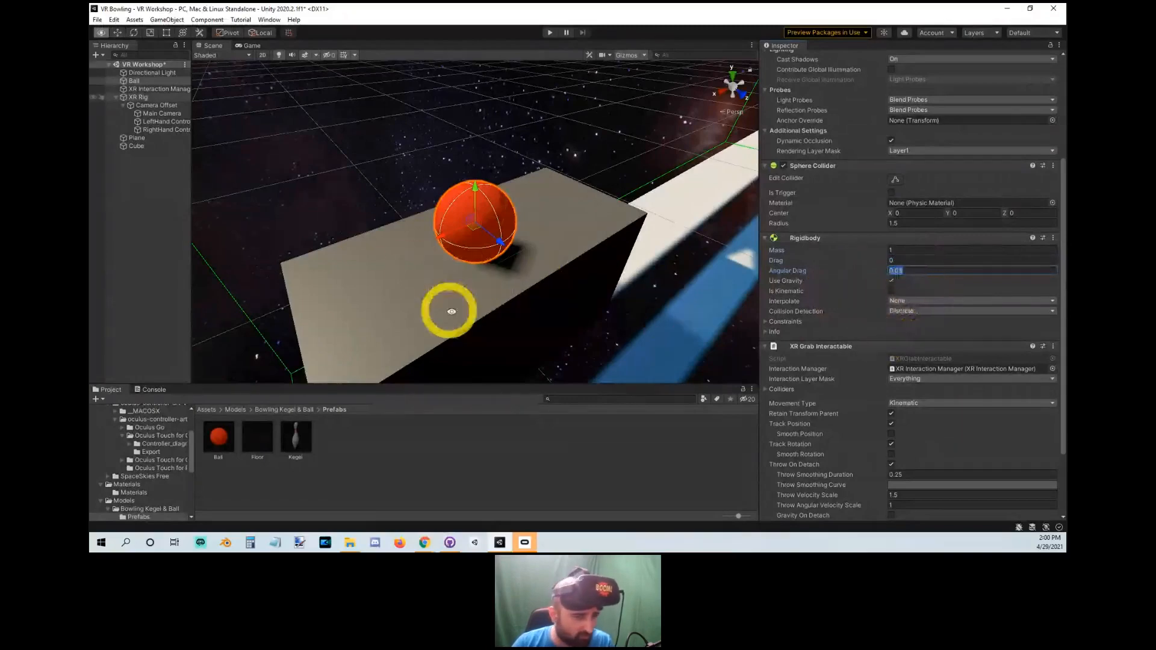
Set the ball Rigidbody's Interpolate option to Interpolate.
left_click_drag(452, 309, 541, 326, "alt")
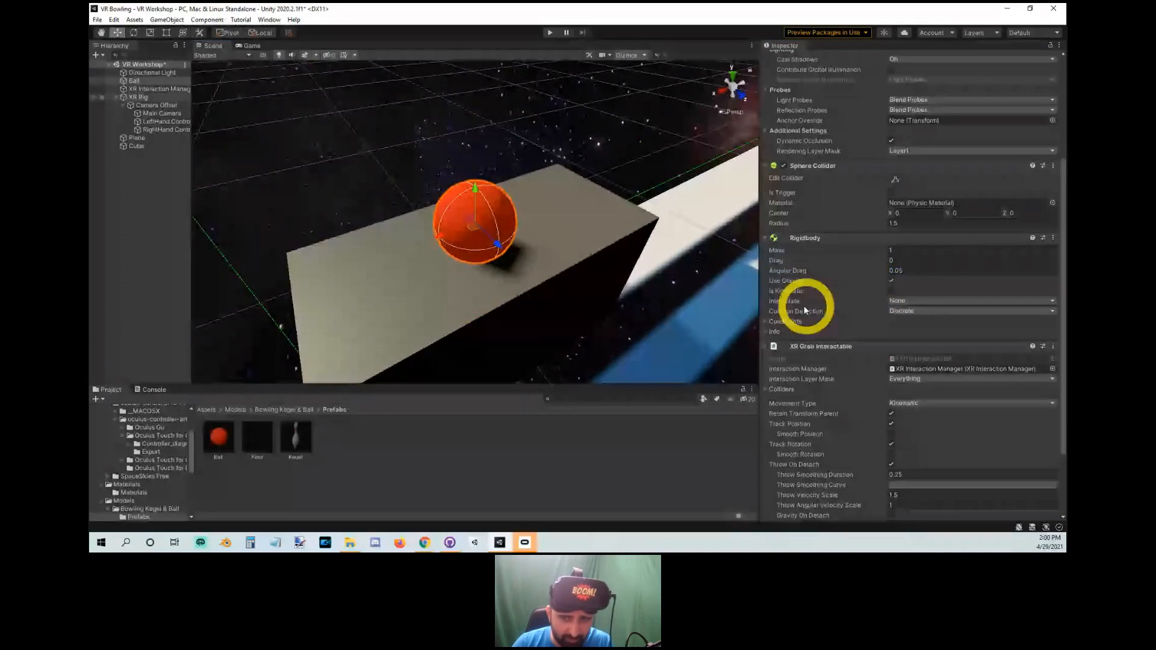
left_click(909, 300)
left_click(912, 317)
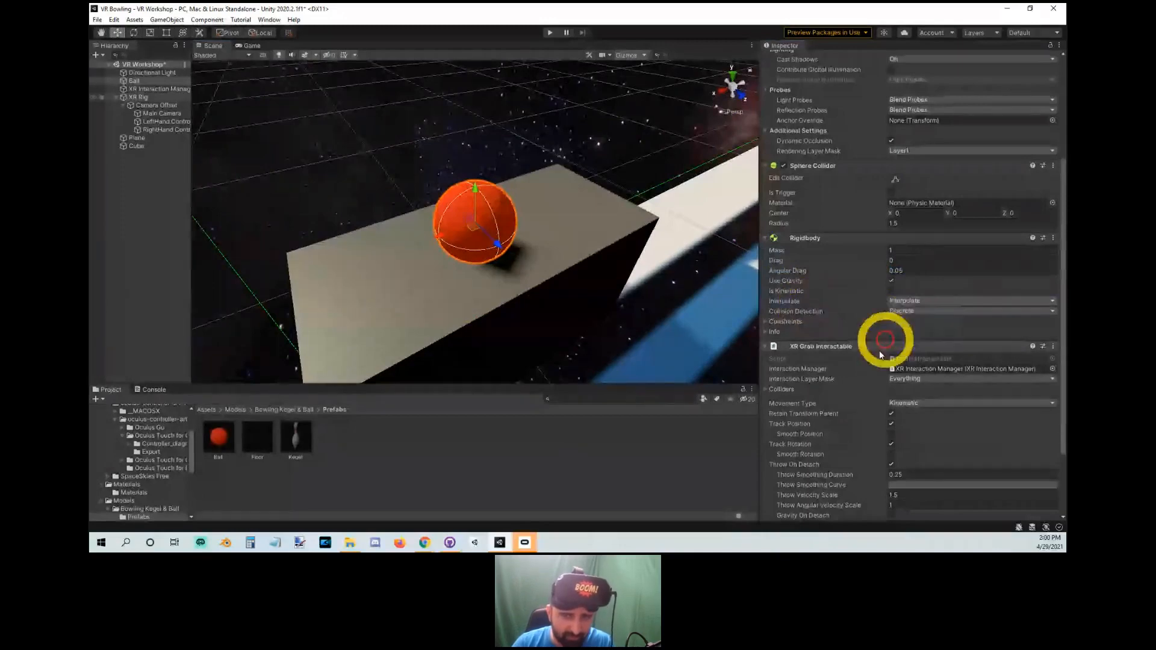
Examine the Rigidbody's interpolation choices and the ball on the box from several angles.
left_click_drag(484, 291, 547, 314, "alt")
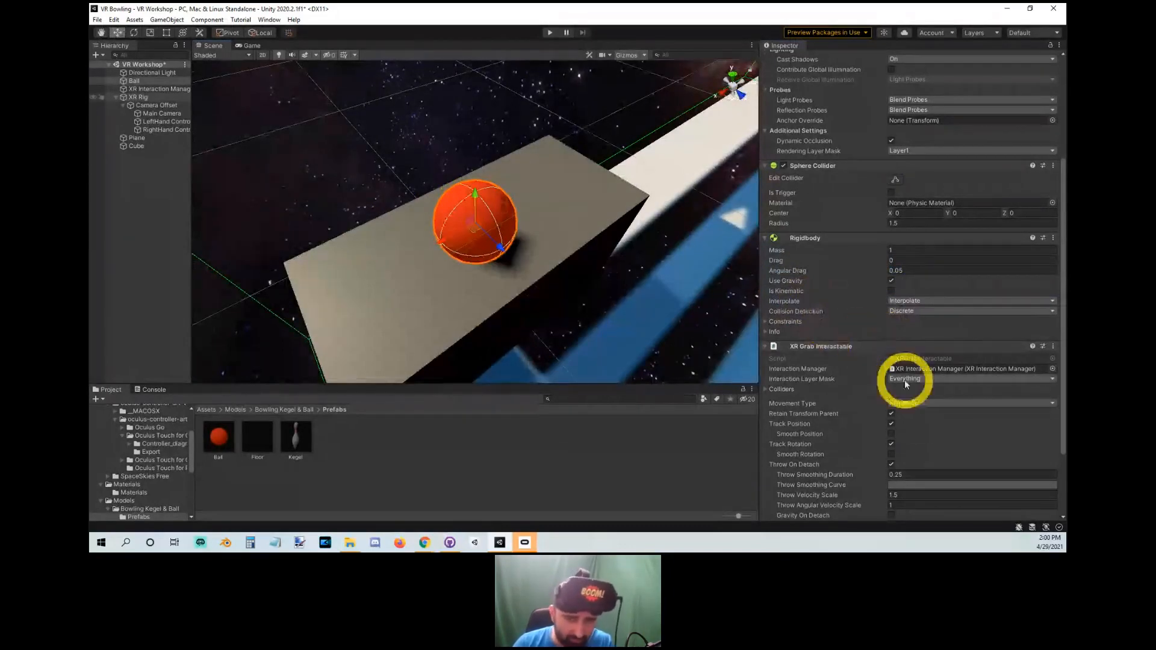
scroll(903, 380, "down", 3)
scroll(903, 378, "up", 5)
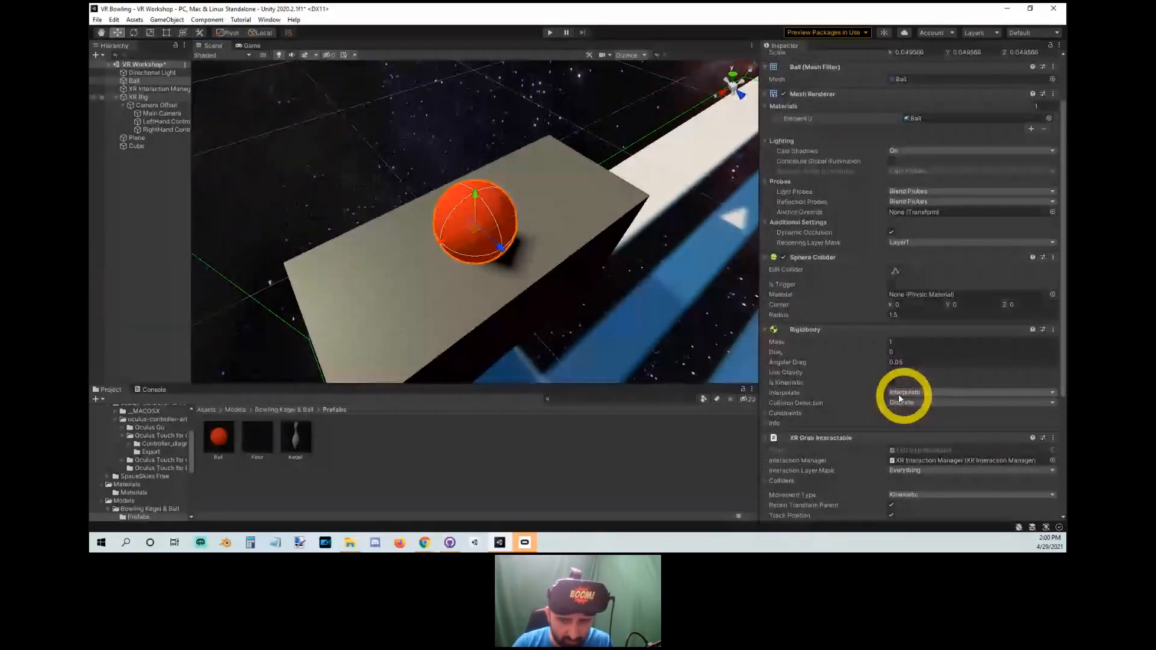
left_click(898, 393)
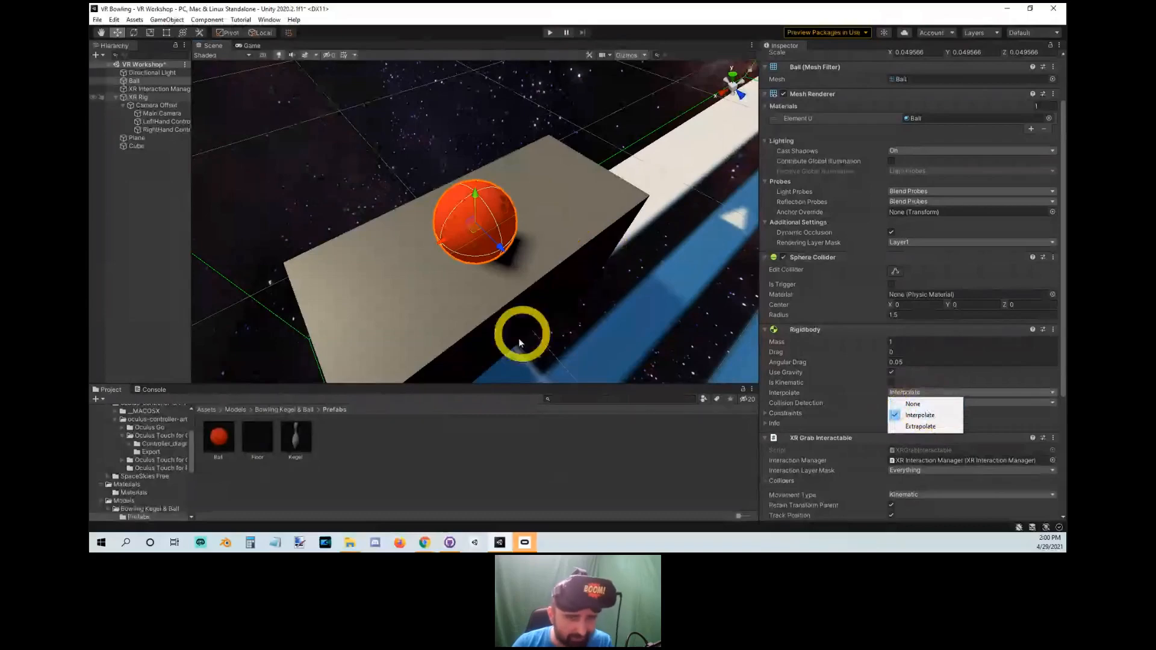
left_click_drag(521, 336, 482, 323, "alt")
left_click(428, 223)
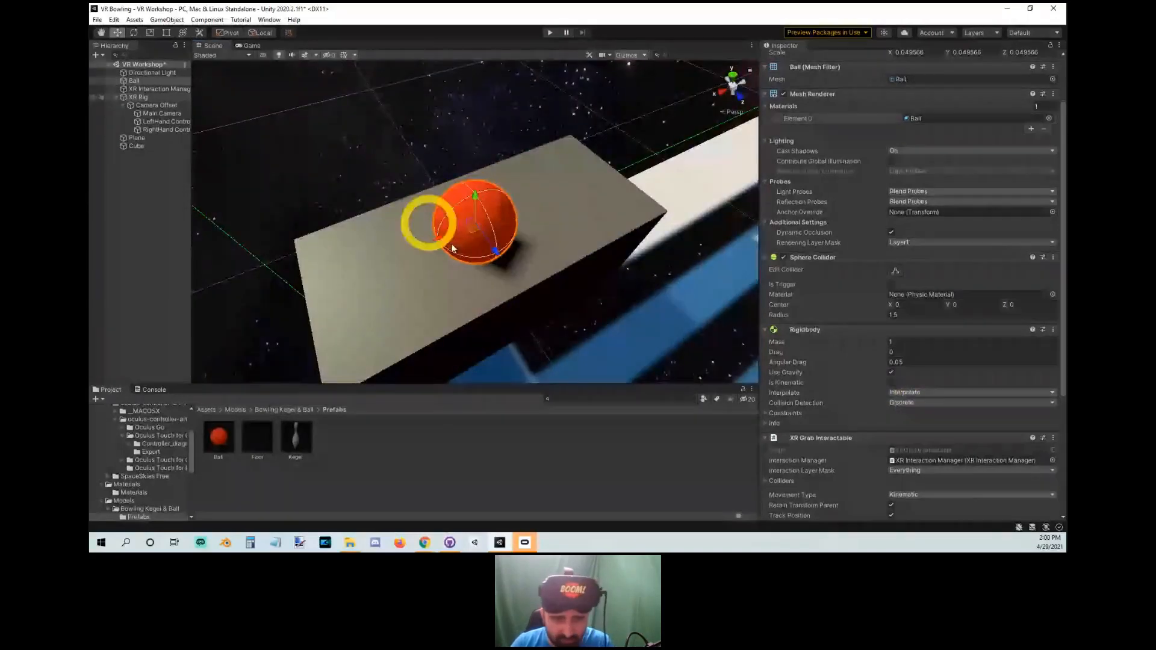
left_click(513, 181)
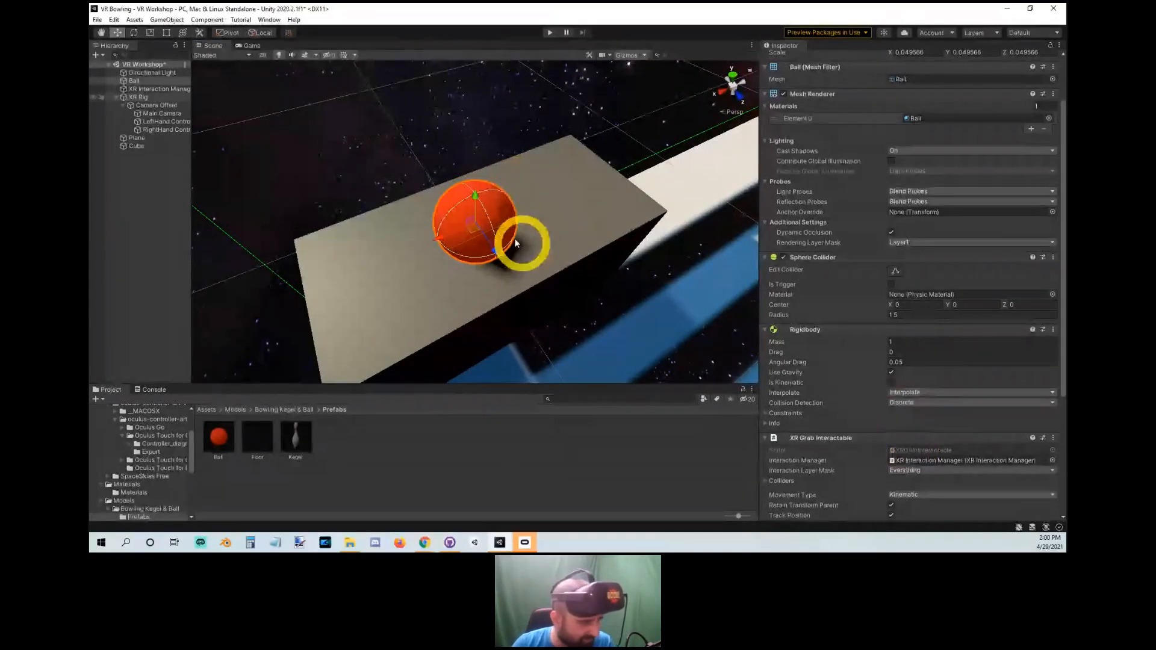
left_click_drag(469, 333, 442, 345, "alt")
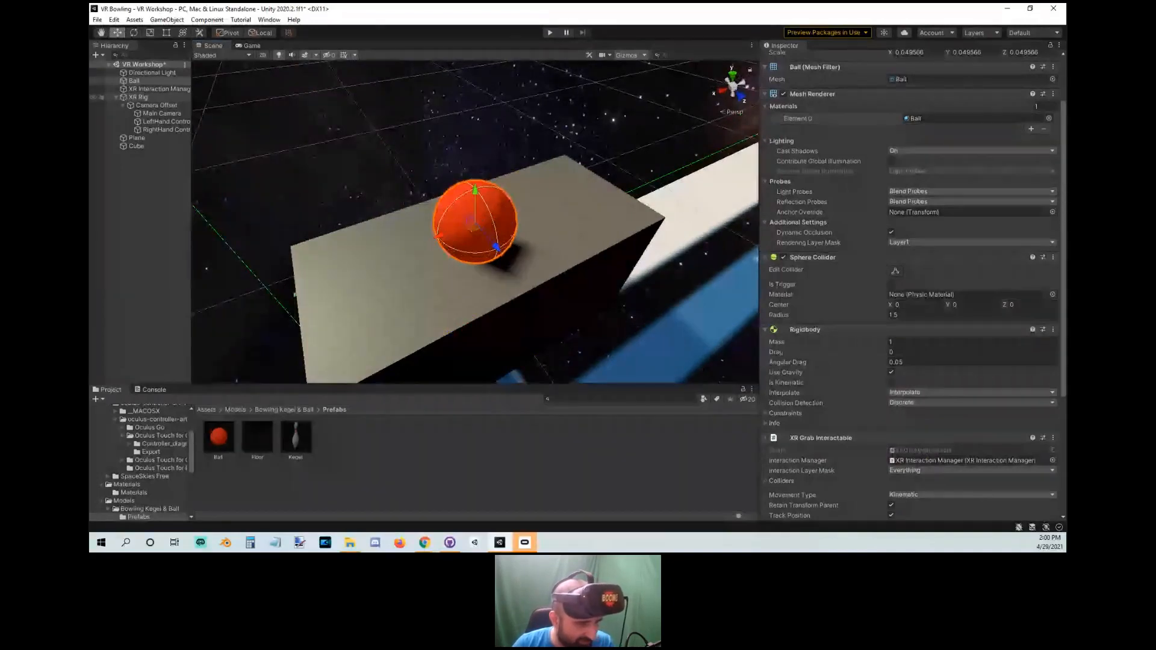
left_click(679, 291, "alt")
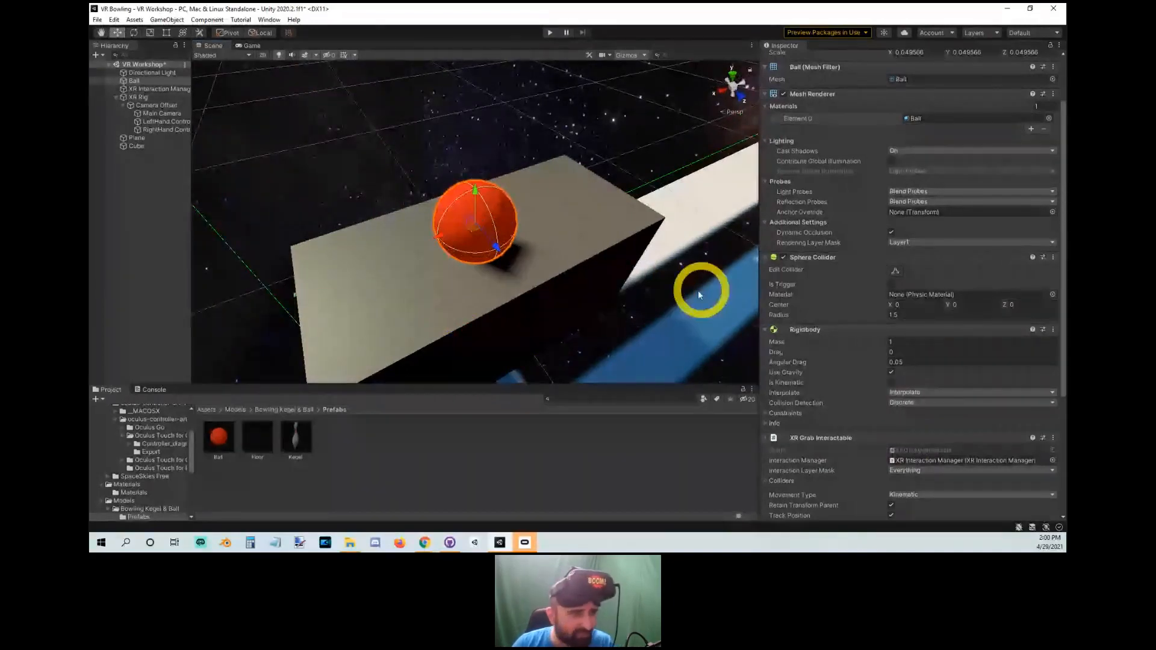
Set the ball Rigidbody's mass to 4.
left_click(910, 341)
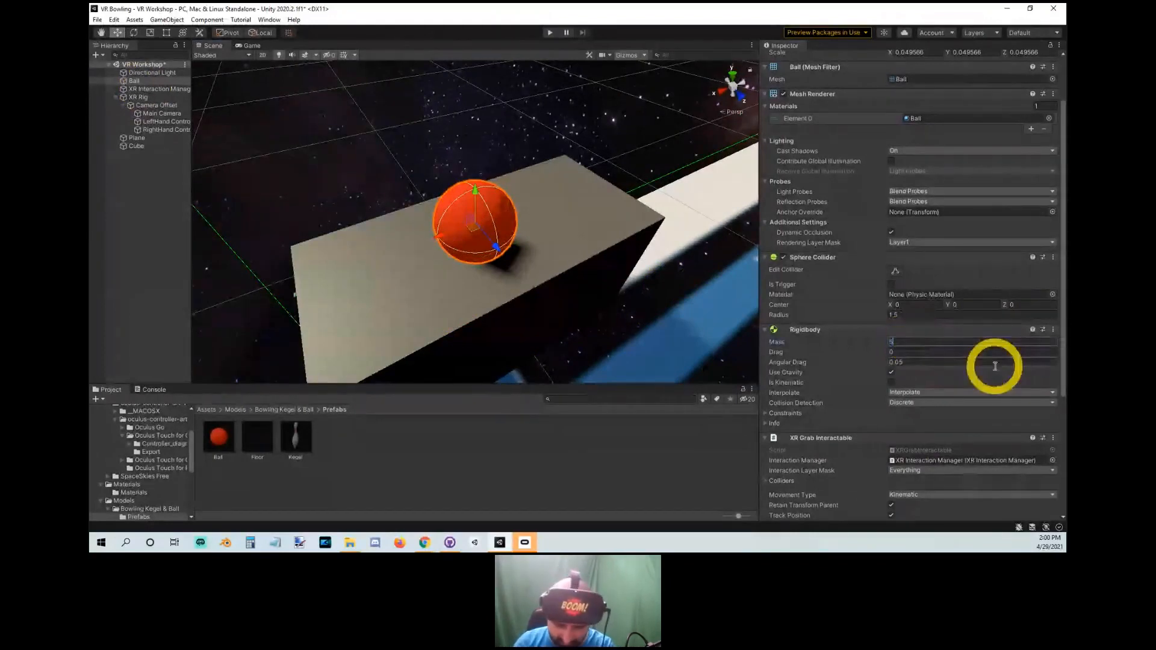
type("4")
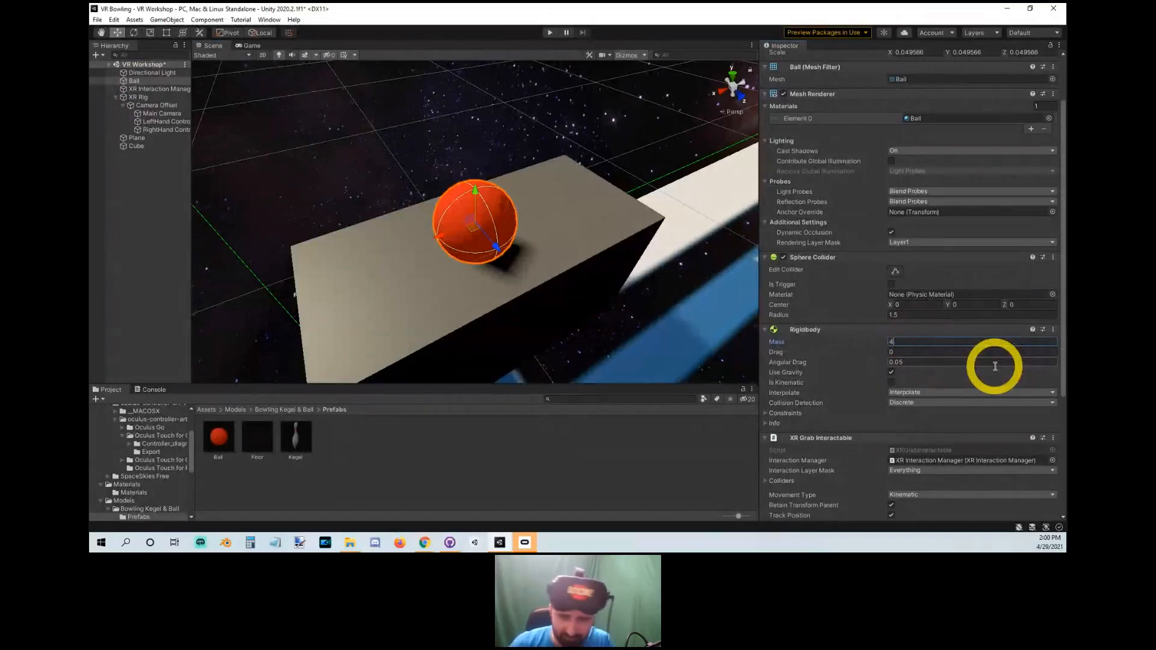
right_click_drag(579, 310, 575, 253)
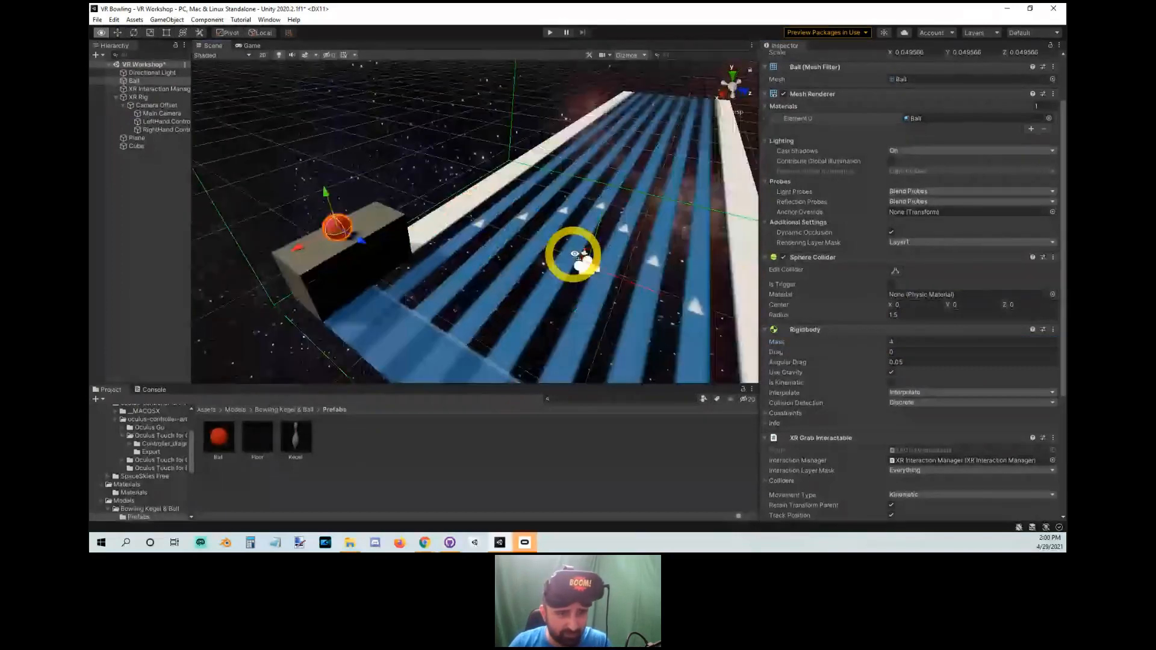
Create an empty GameObject at the ball's position and order it directly above Ball in the scene hierarchy.
key("f")
right_click_drag(575, 303, 543, 340)
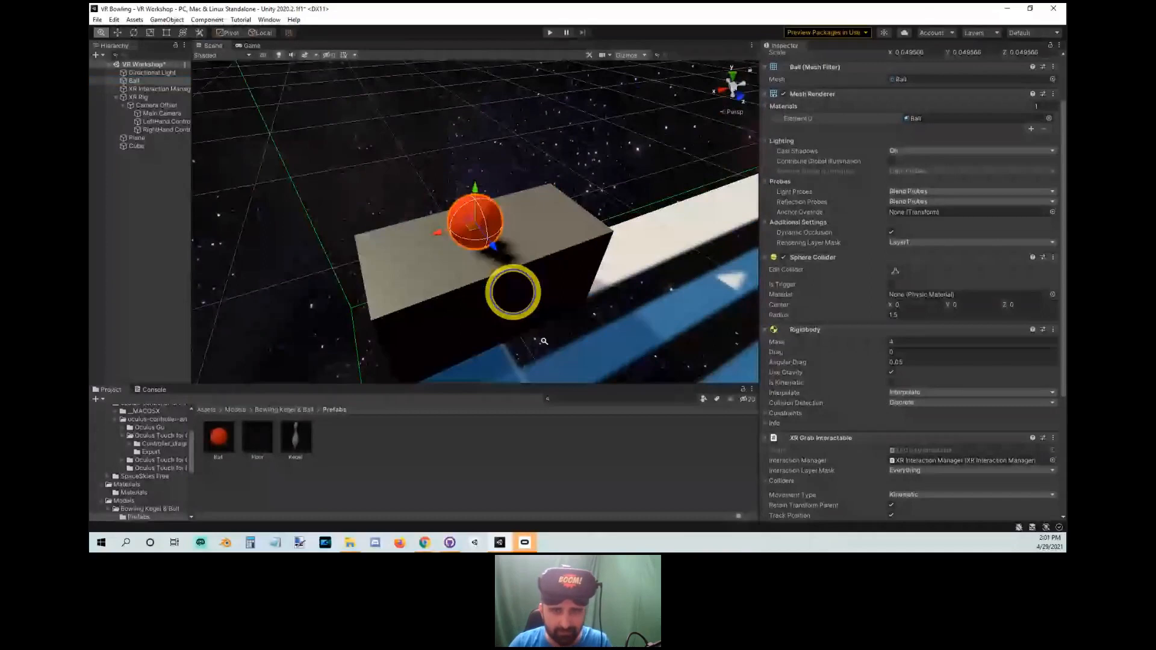
left_click_drag(544, 341, 728, 224, "alt")
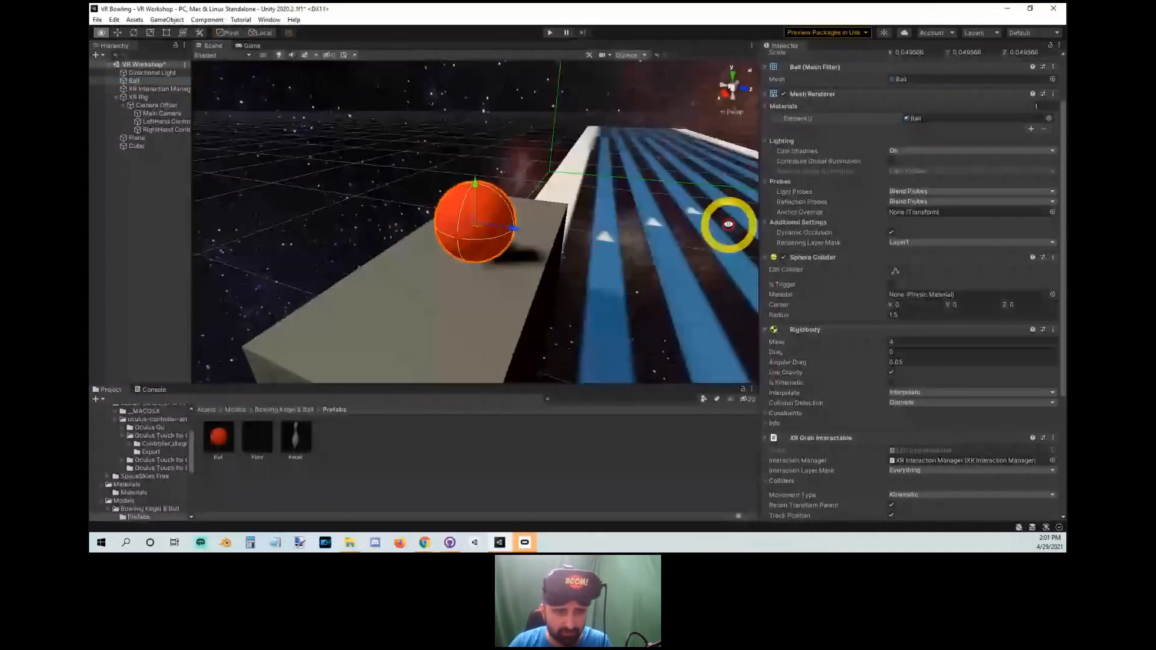
left_click_drag(728, 224, 476, 305, "alt")
key("ctrl+shift+n")
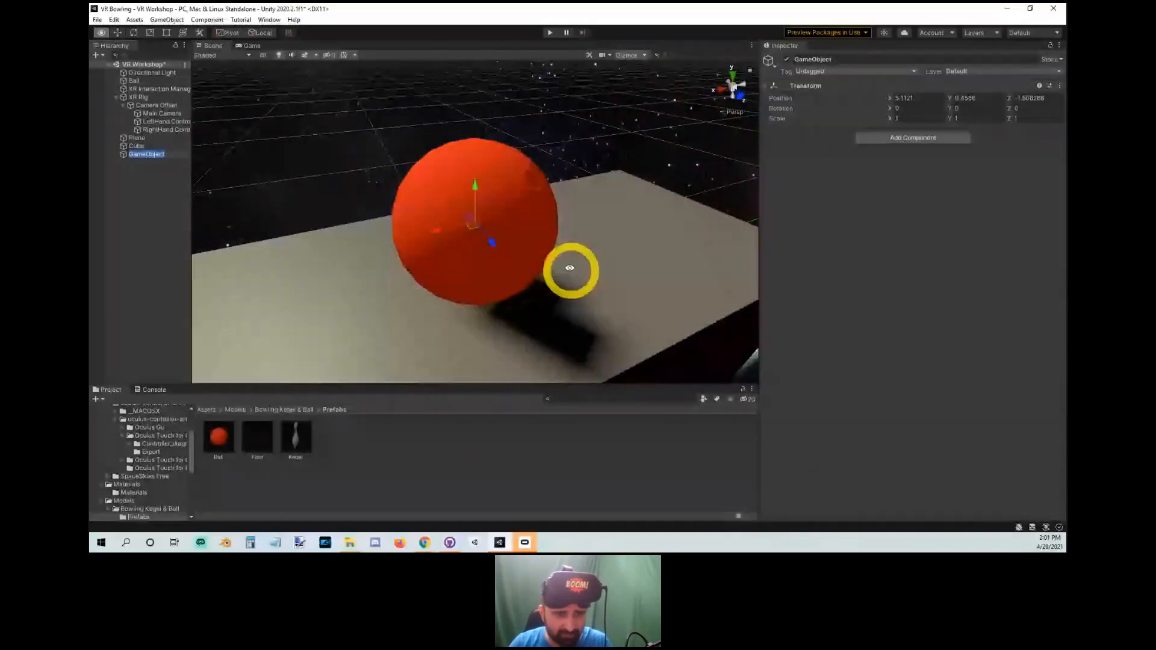
left_click_drag(570, 268, 544, 238, "alt")
left_click_drag(146, 154, 147, 84)
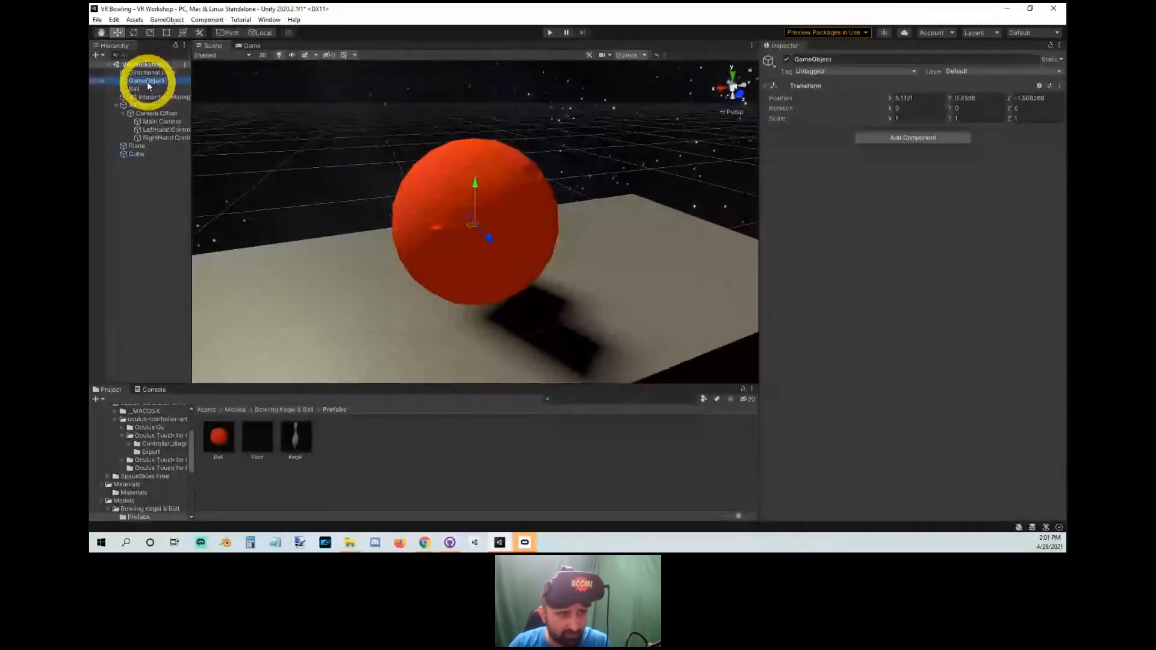
Rename the empty GameObject as Ball Spawn.
left_click_drag(276, 180, 361, 180, "alt")
left_click(147, 81)
right_click(147, 81)
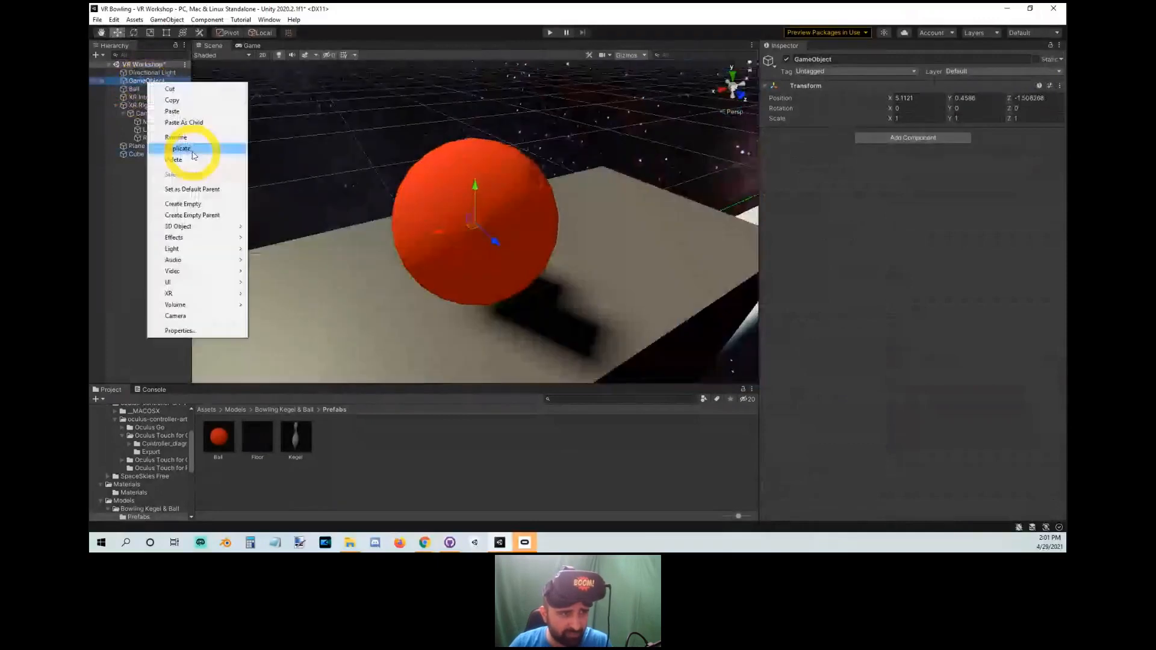
left_click(226, 151)
type("Ball")
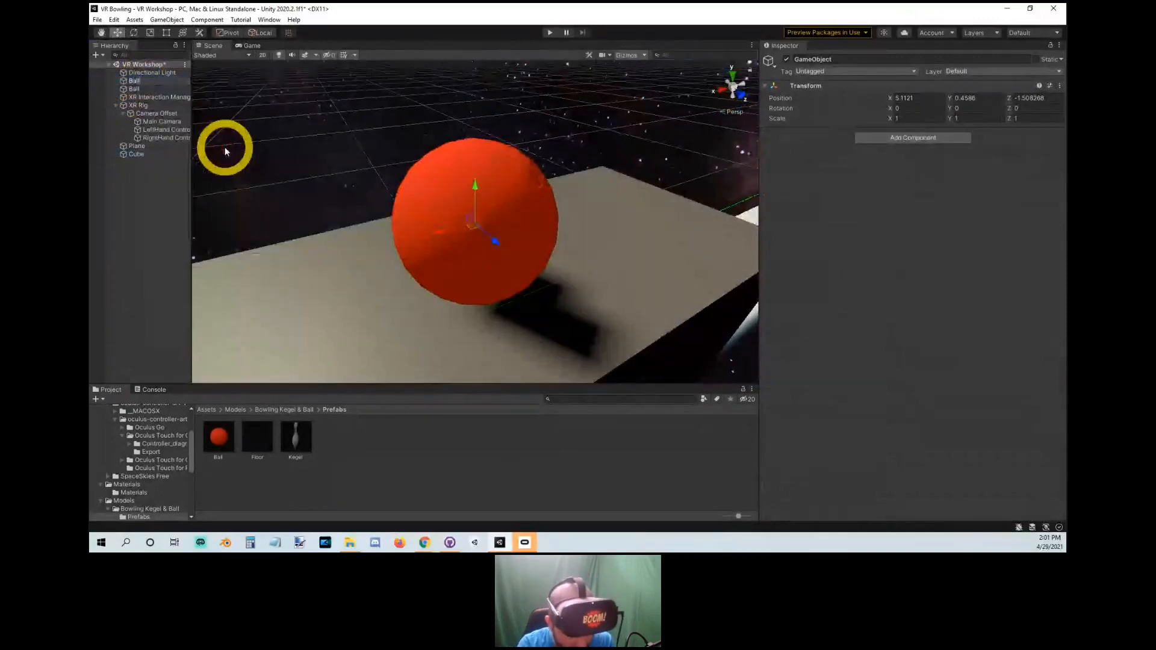
type(" Spawn")
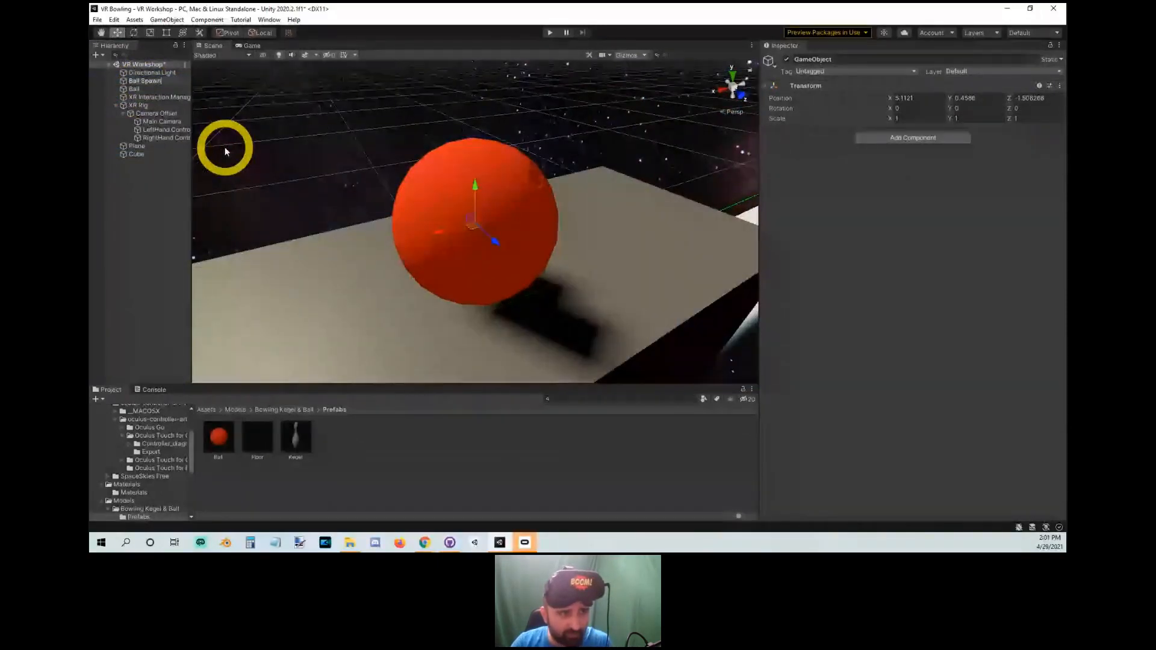
key("Return")
left_click_drag(387, 245, 433, 188, "alt")
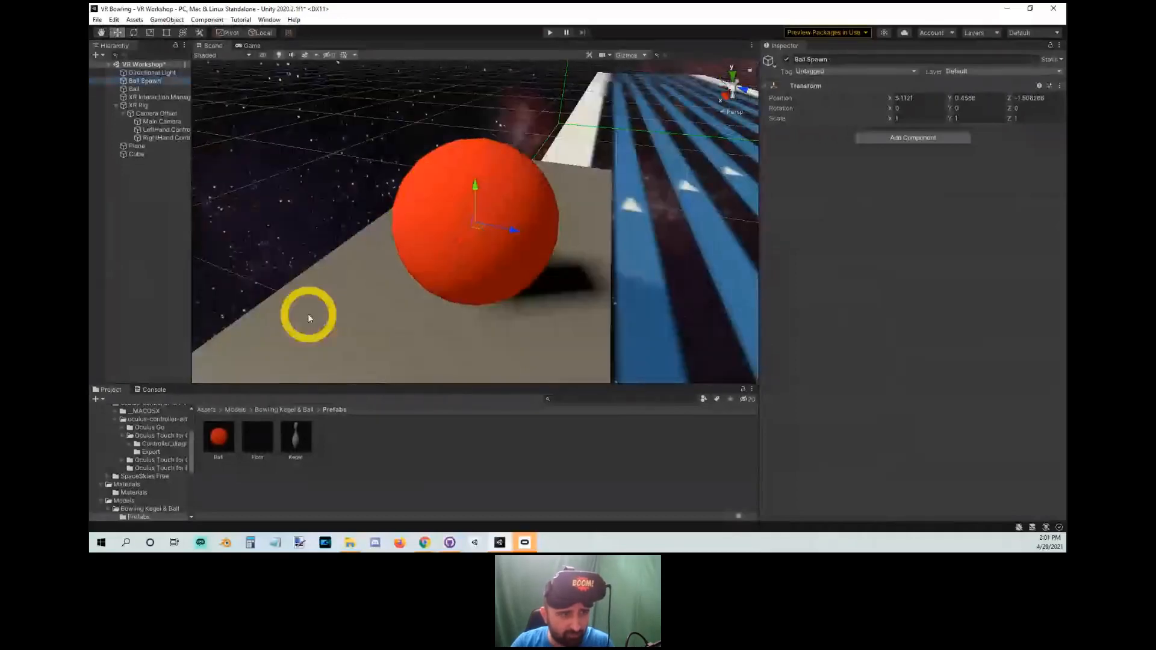
Try to move the ball sideways off the box, away from the spawn point.
left_click(144, 90)
left_click(476, 227)
left_click_drag(476, 227, 842, 227)
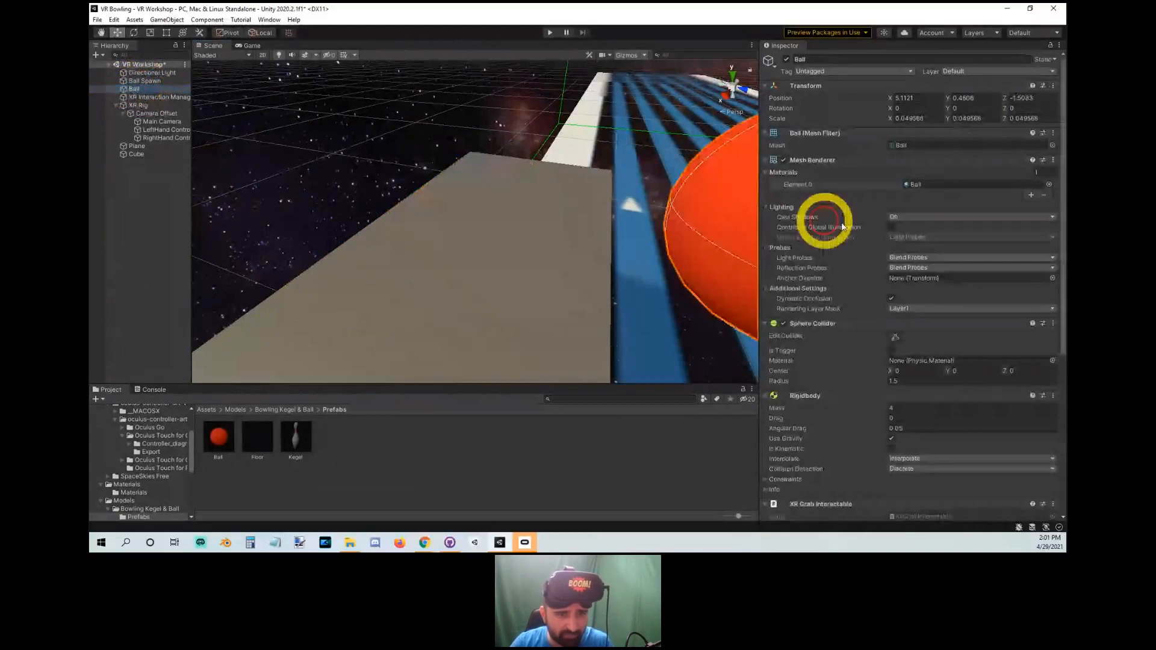
key("f")
mouse_move(508, 278)
left_mouse_down("alt")
mouse_move(420, 351)
mouse_move(526, 267)
left_mouse_up("alt")
right_click_drag(526, 266, 462, 221, "alt")
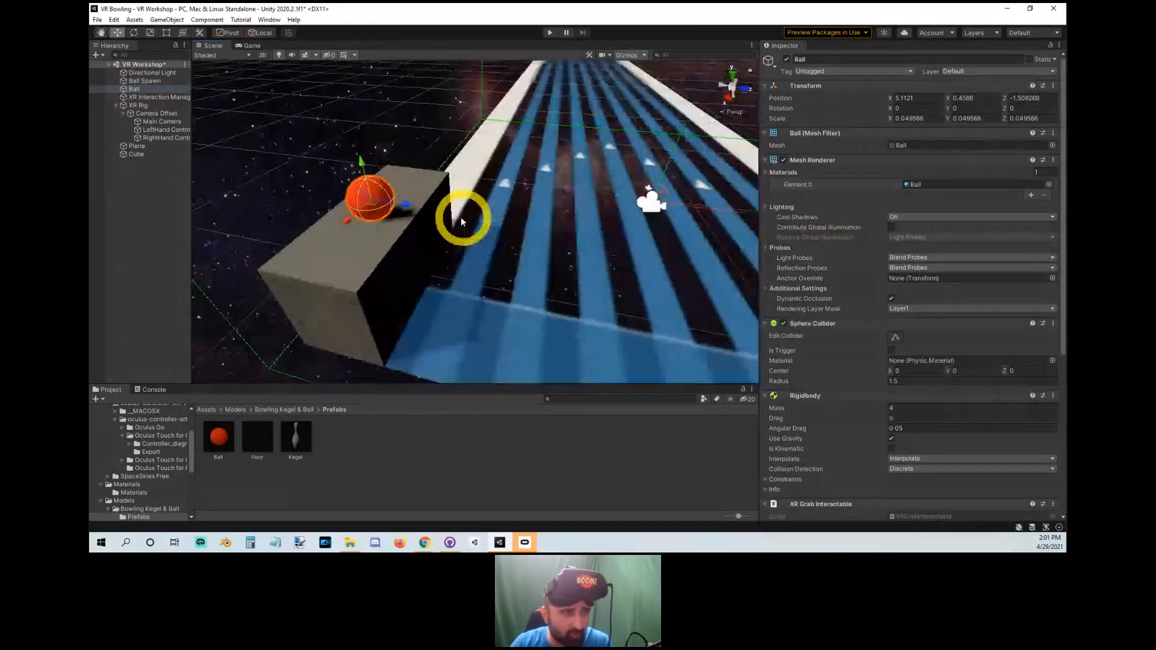
left_click(168, 81)
left_click(163, 88)
left_click(162, 80)
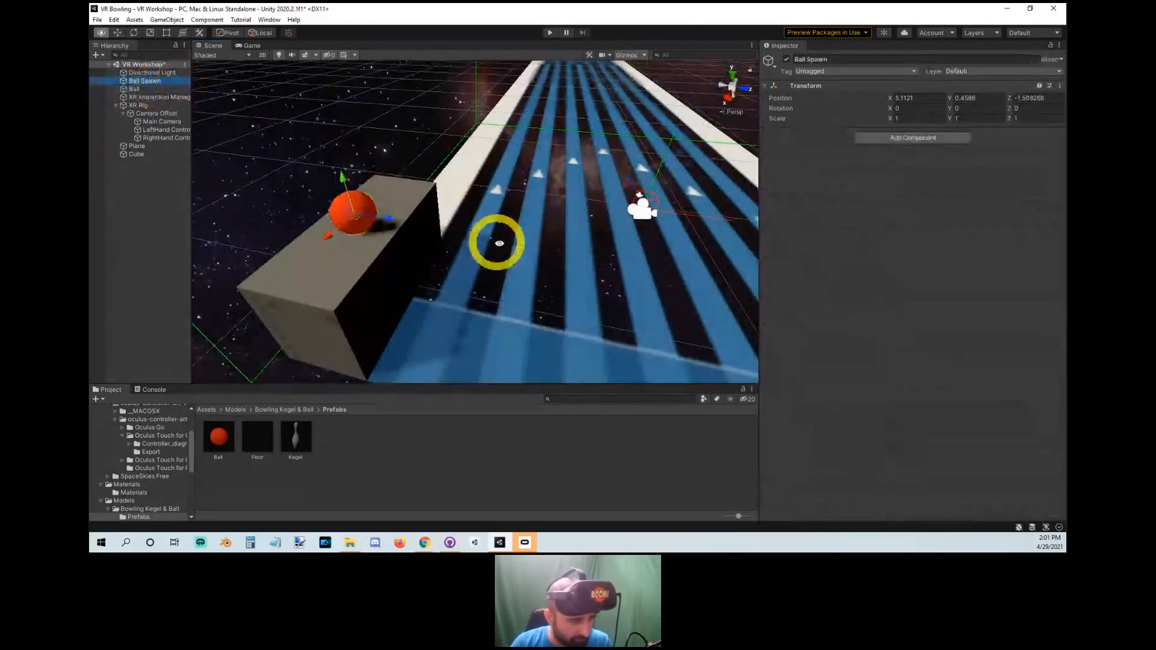
right_click_drag(499, 243, 504, 171, "alt")
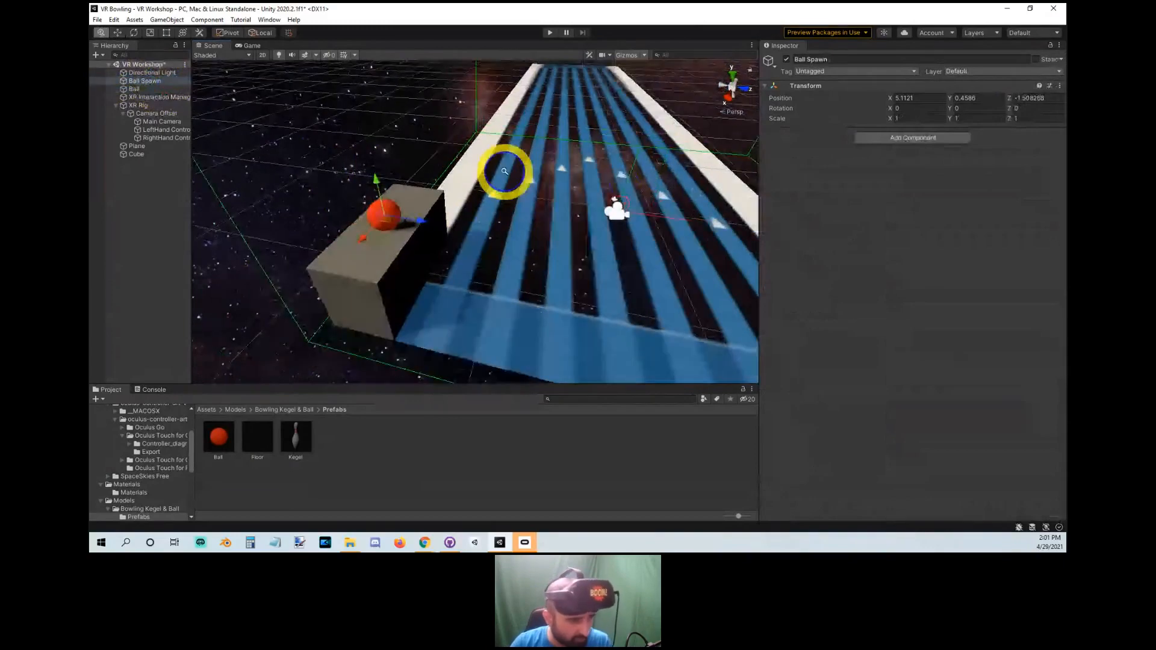
left_click_drag(504, 171, 510, 241, "alt")
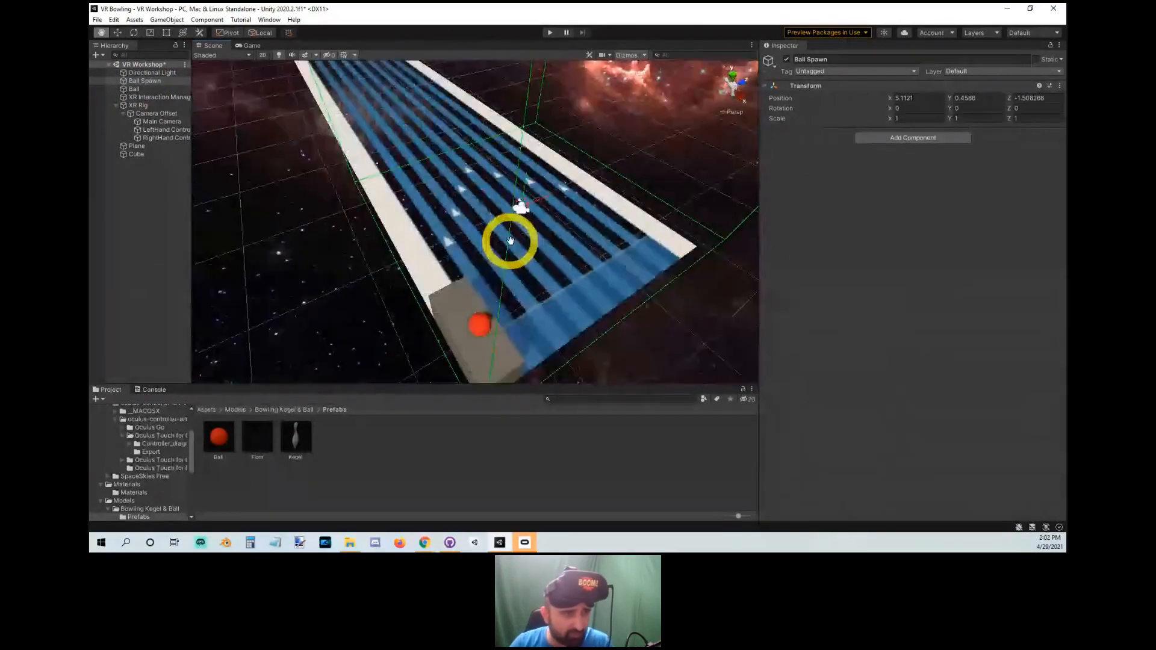
Move the XR Rig closer to the ball stand, to about Z -0.82, and test the saved scene in Play mode.
left_click(145, 105)
left_click_drag(517, 220, 470, 241)
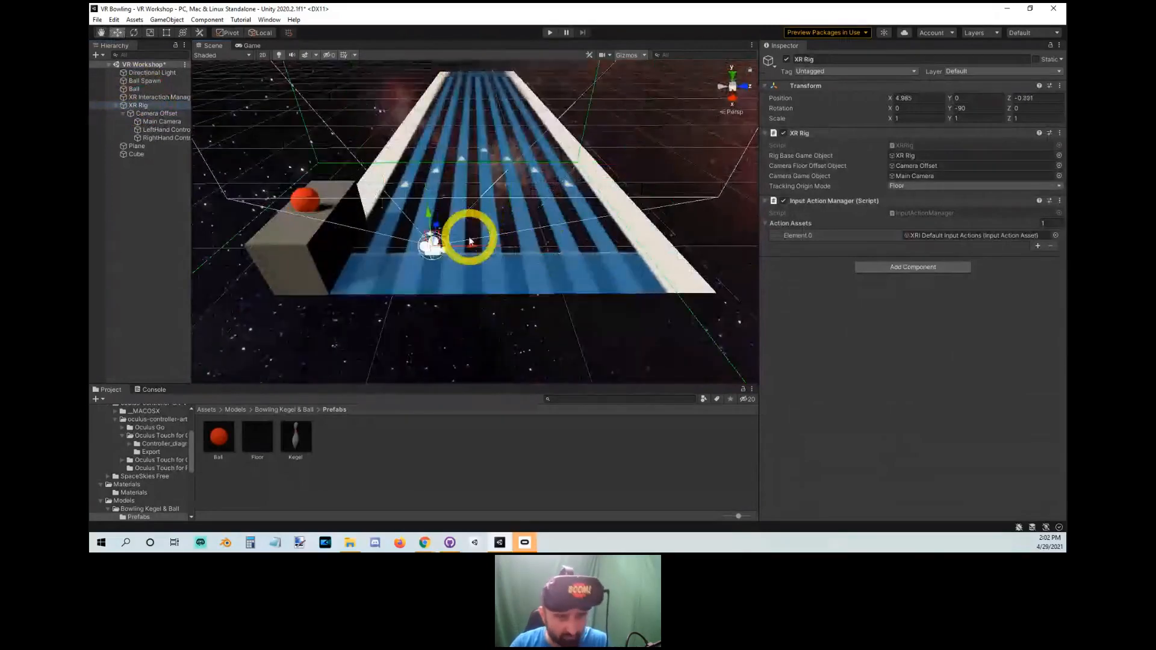
key("ctrl+s")
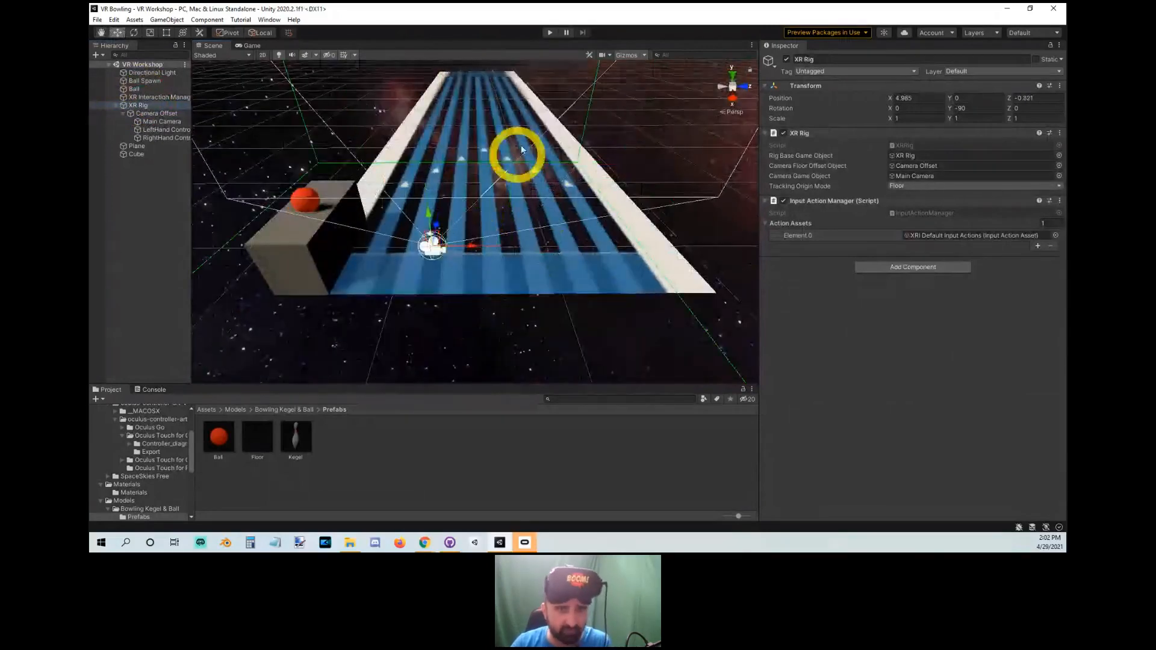
left_click(550, 33)
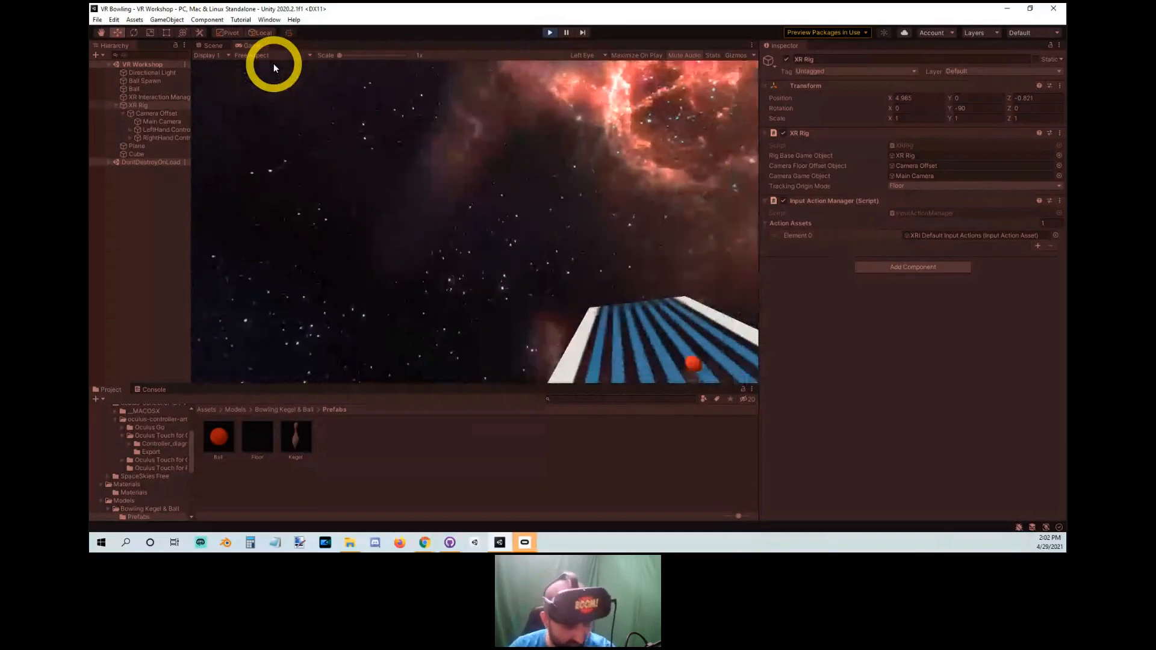
left_click(545, 35)
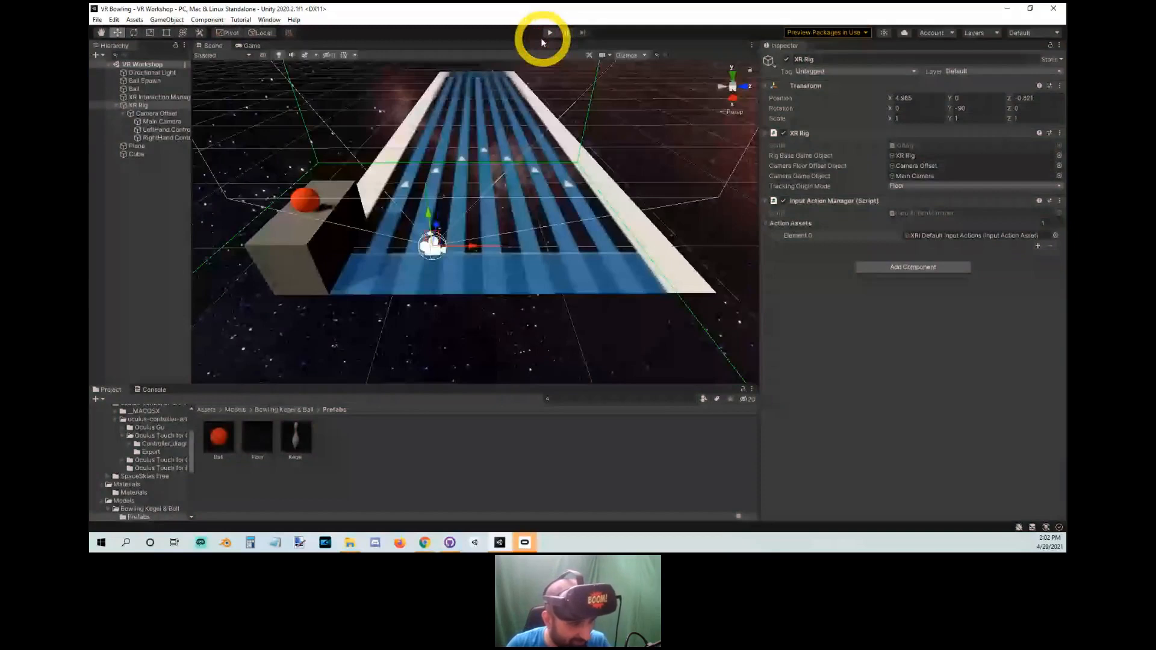
Place a Kegel prefab on the front pin marker at the lane's far end, at about X -3.72, Y 0, Z -0.44.
scroll(497, 192, "down", 3)
left_click_drag(498, 192, 472, 181, "alt")
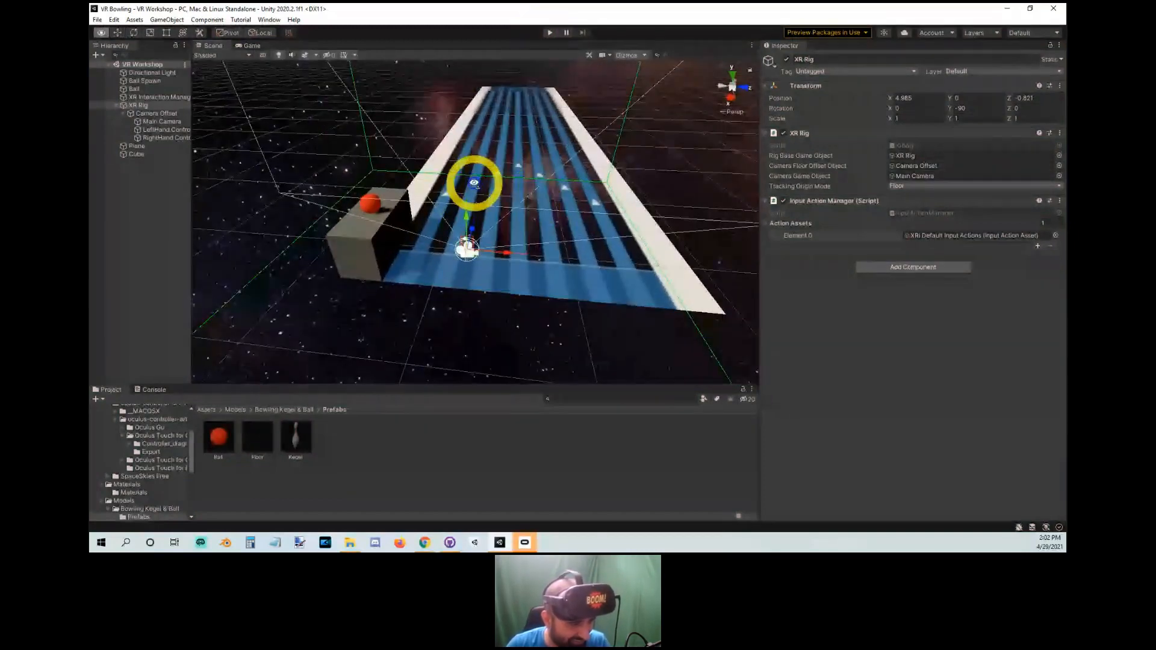
left_click_drag(474, 183, 564, 144, "alt")
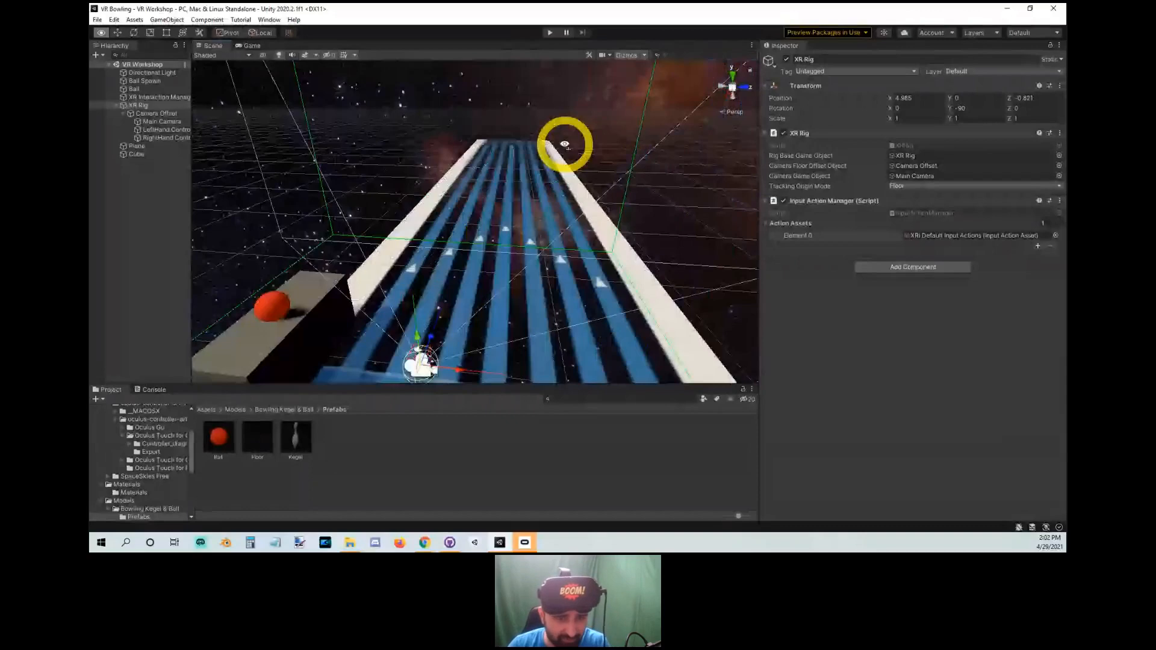
scroll(564, 143, "up", 2)
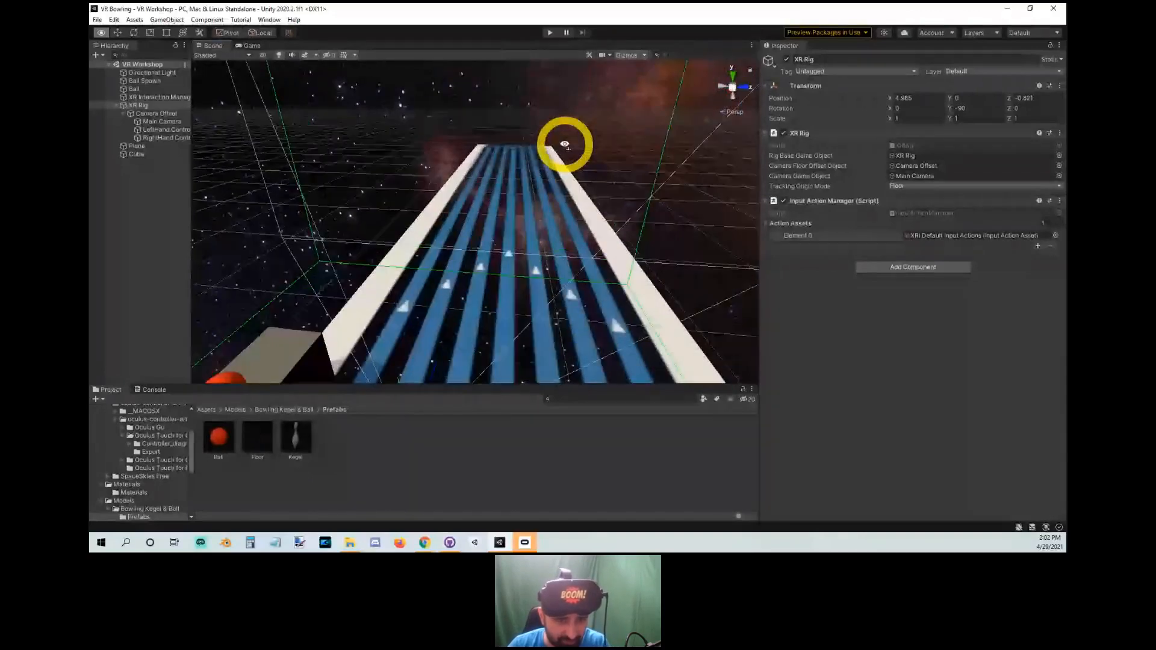
left_click_drag(564, 144, 488, 221, "alt")
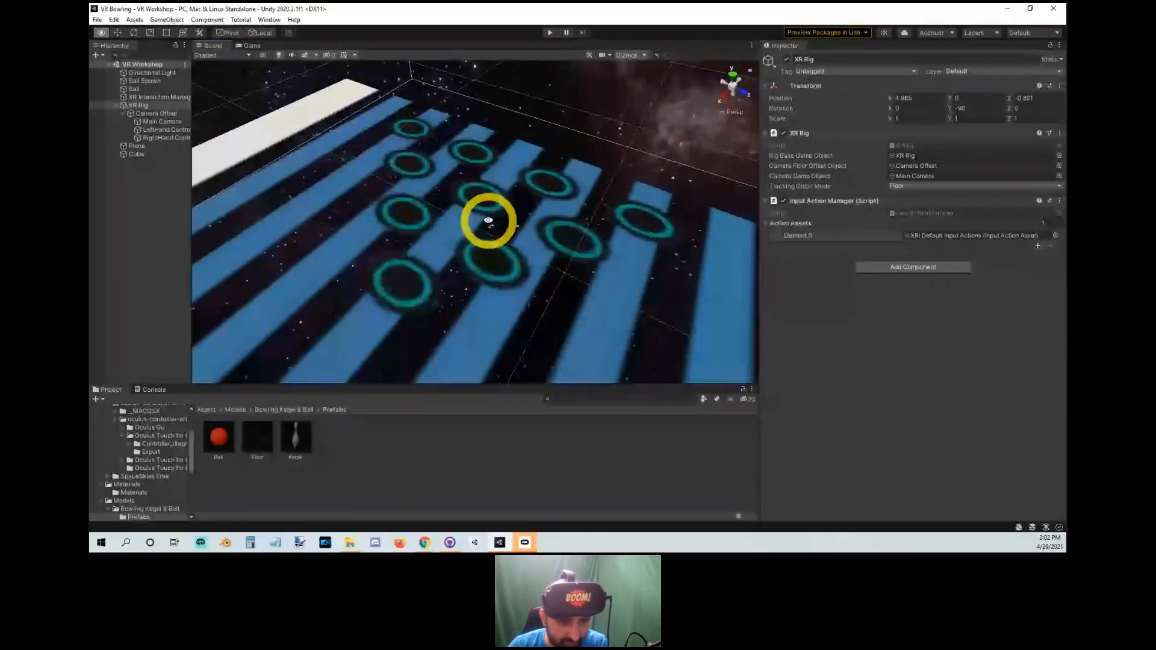
left_click(402, 271)
key("f")
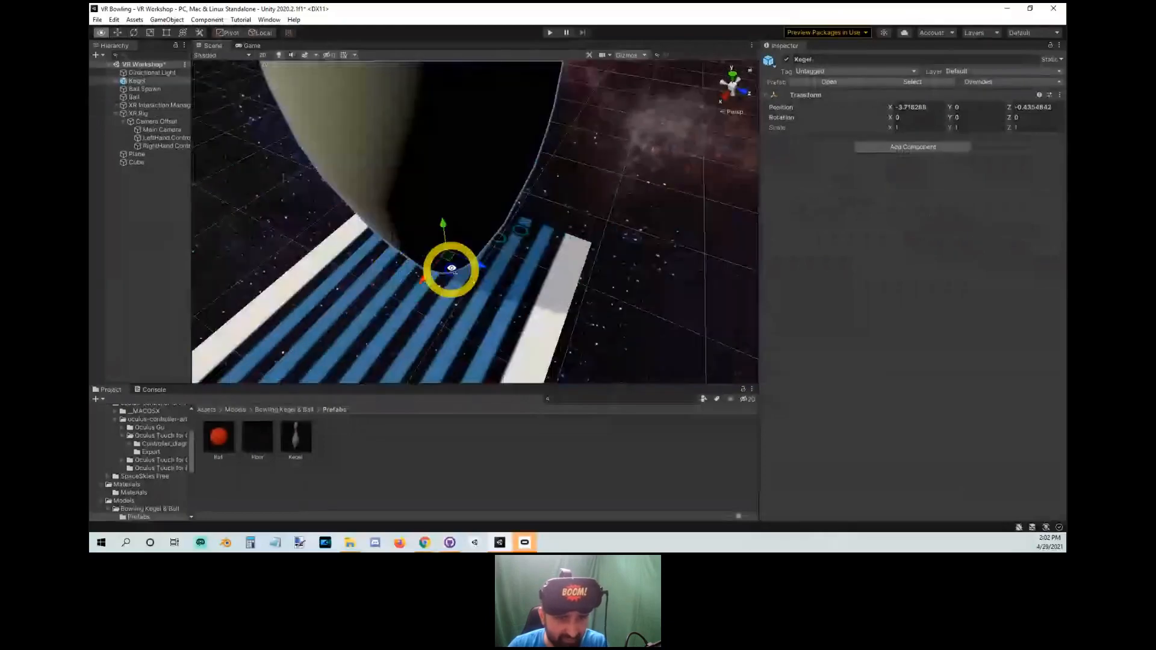
Scale the Kegel pin down uniformly to about 0.093 and compare it with the lane.
left_click_drag(449, 268, 211, 287, "alt")
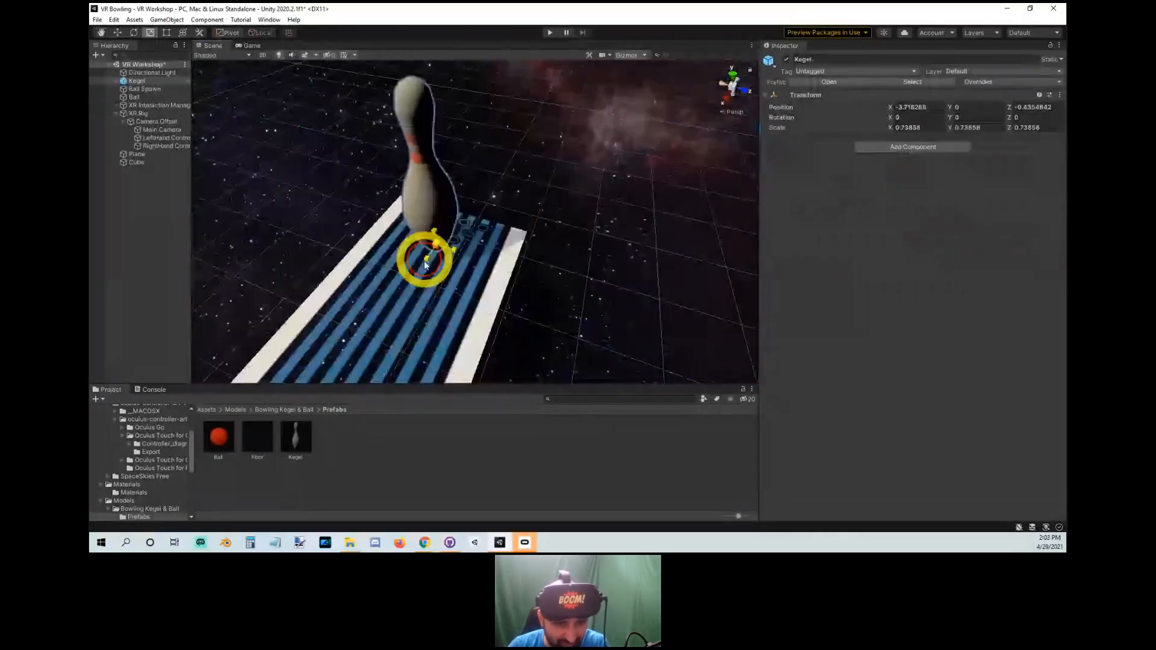
left_click_drag(424, 265, 416, 280)
left_click_drag(415, 279, 489, 276, "alt")
scroll(476, 268, "down", 5)
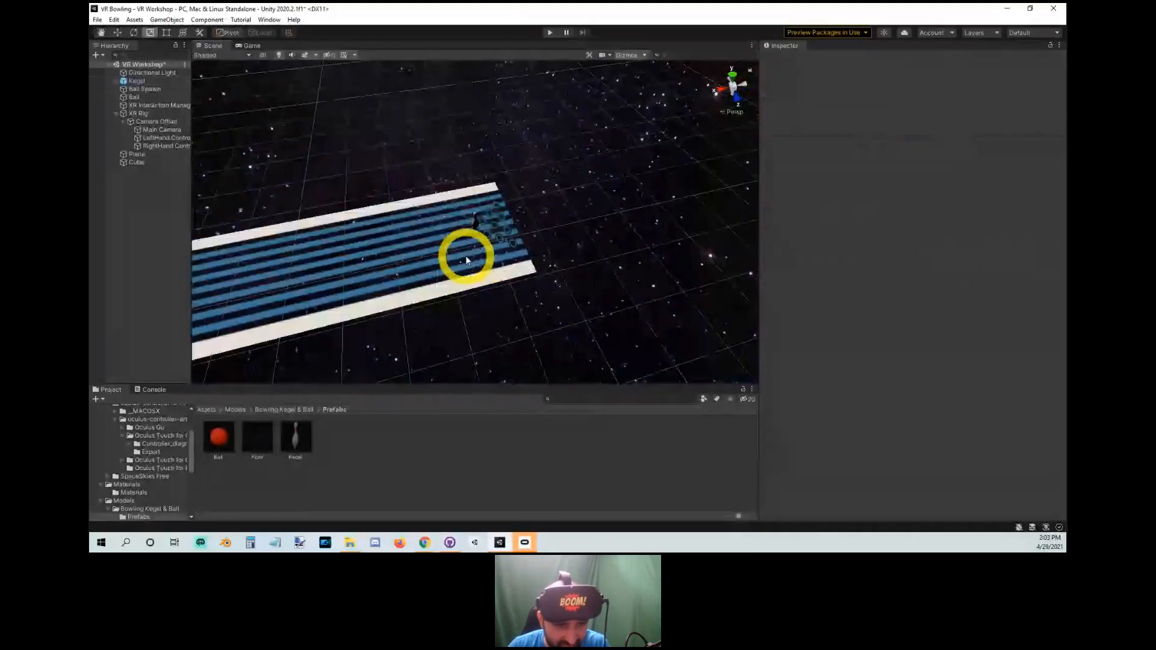
left_click_drag(466, 259, 296, 161, "alt")
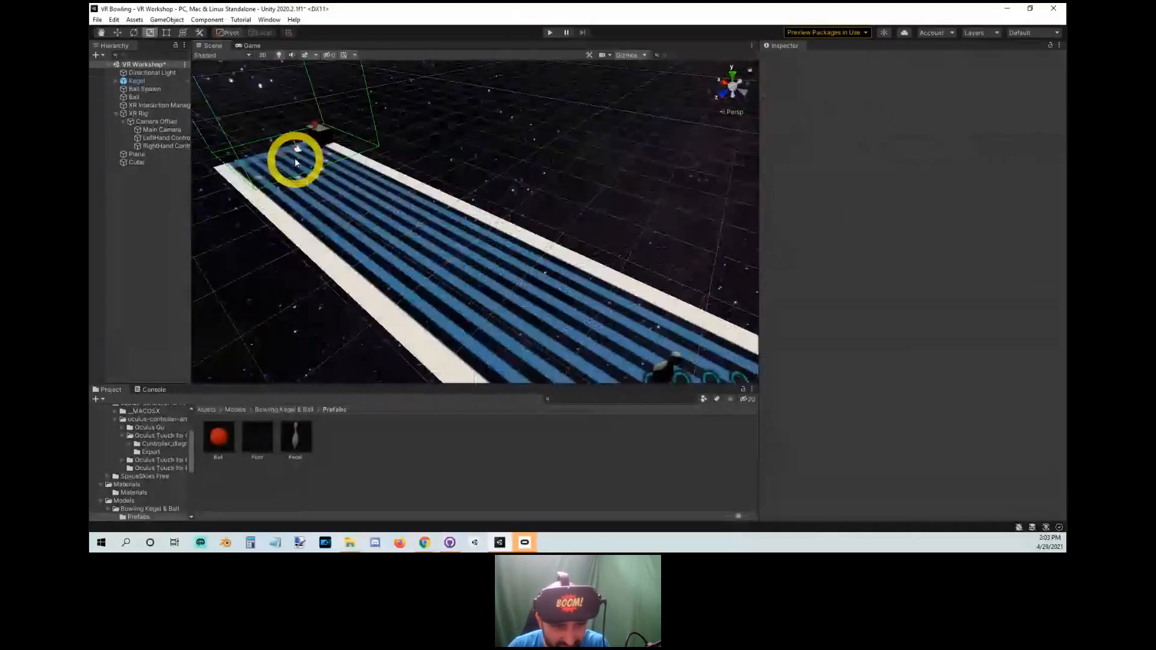
left_click(366, 241)
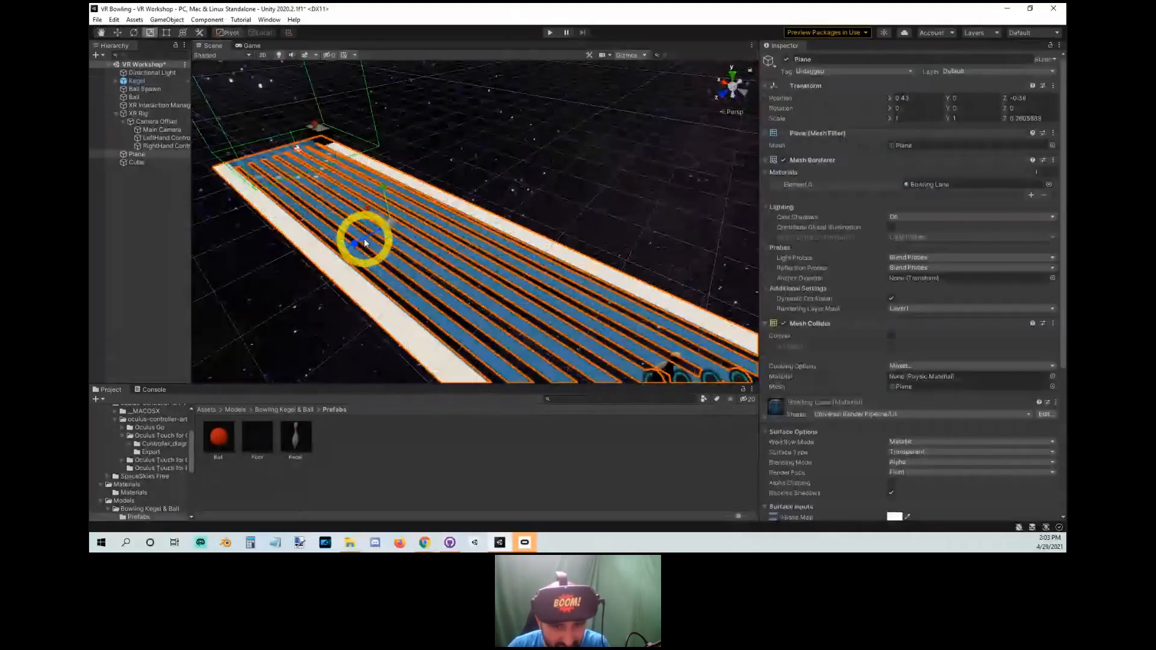
left_click_drag(365, 243, 722, 343, "alt")
Scale the Kegel pin uniformly to about 0.286 and check its proportions on the lane.
left_click(462, 217)
left_click_drag(462, 217, 486, 286, "alt")
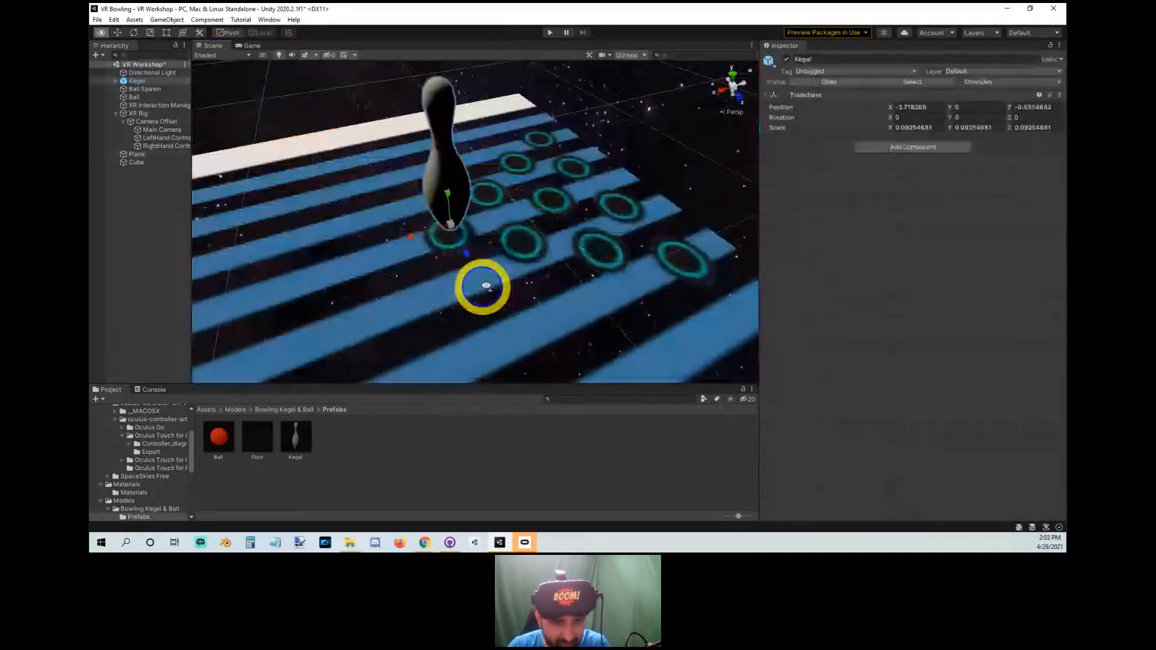
scroll(477, 263, "down", 3)
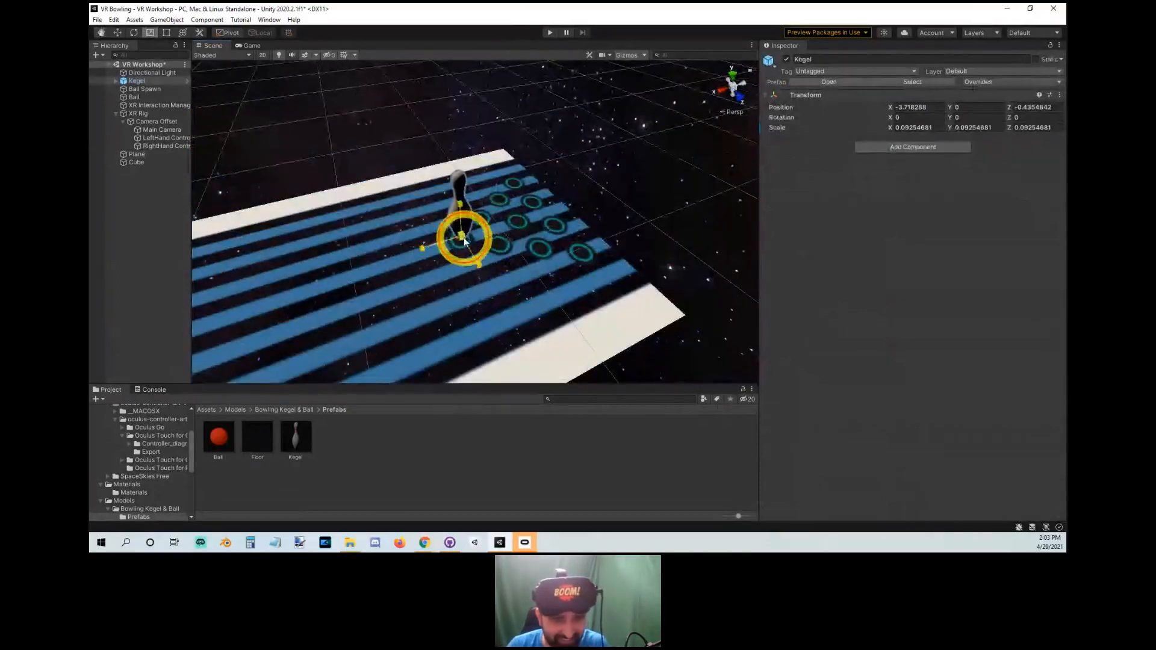
left_click_drag(464, 237, 559, 224)
scroll(459, 278, "down", 5)
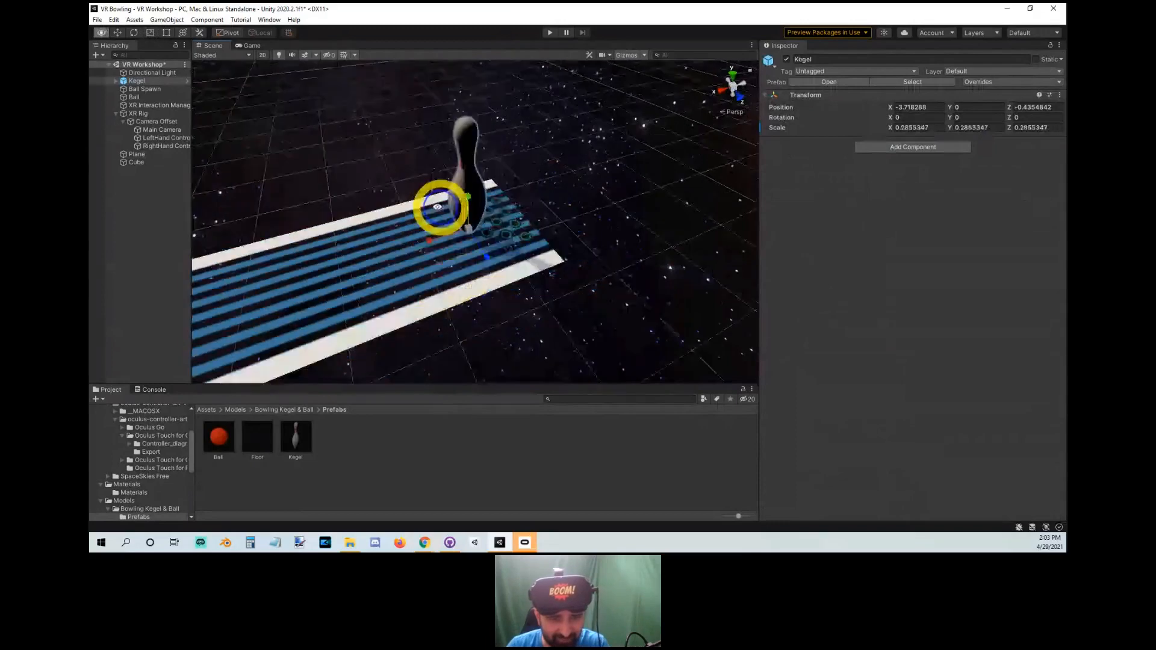
left_click_drag(437, 207, 506, 283, "alt")
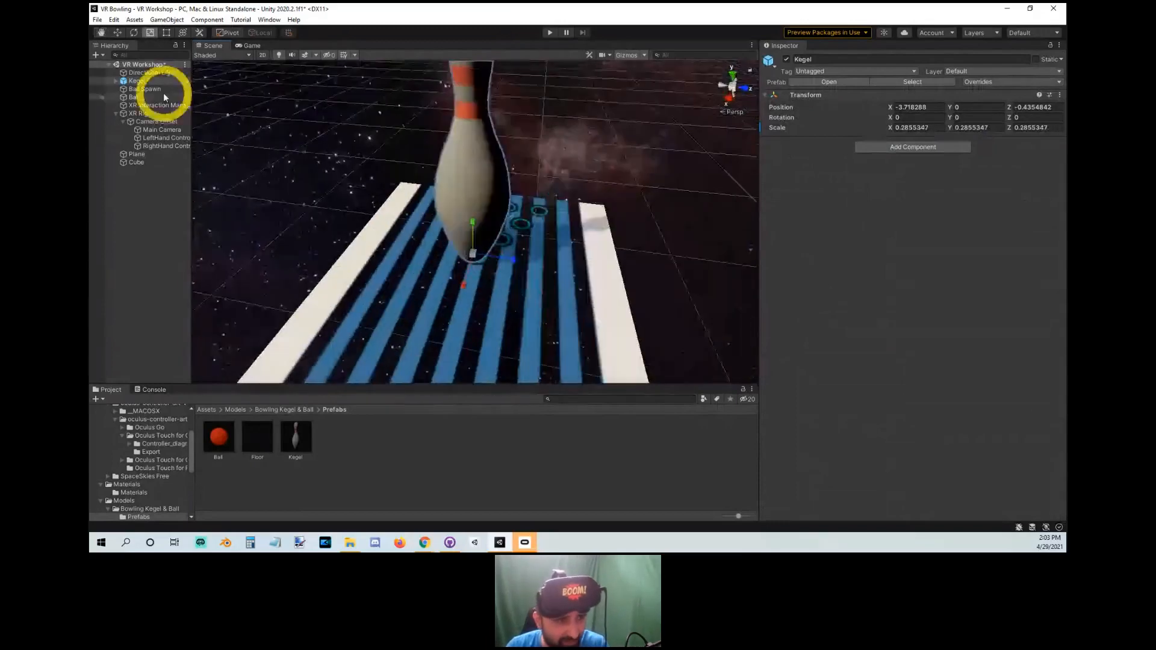
Unpack the Kegel prefab instance and move its child mesh out to the scene's top level.
right_click(139, 81)
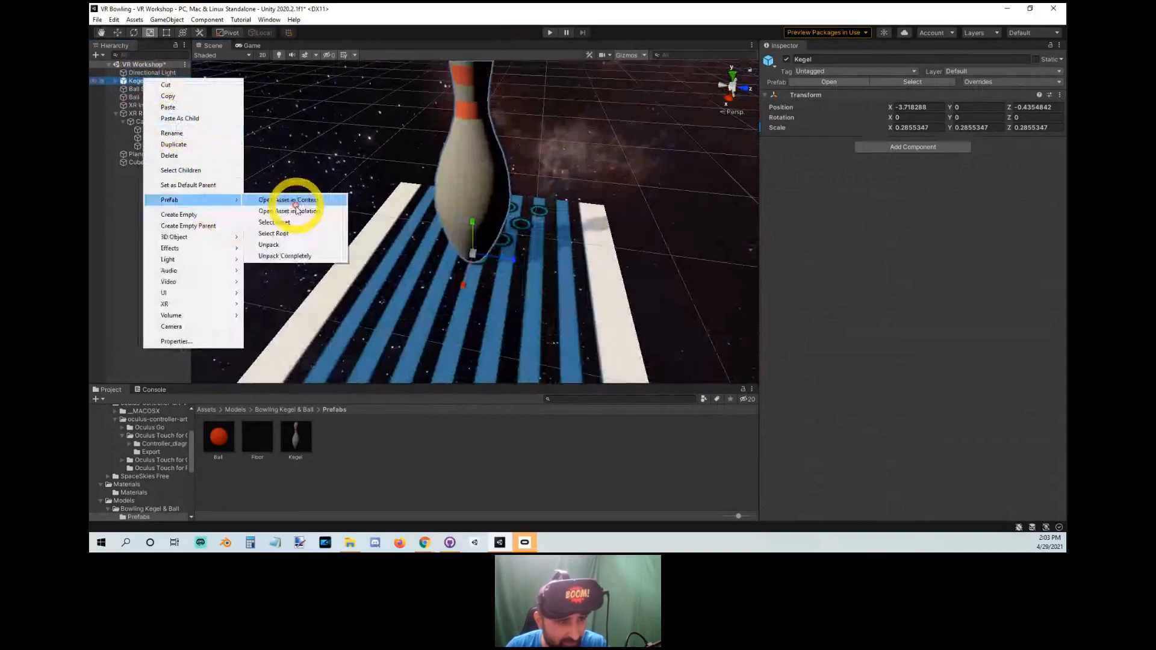
left_click(279, 244)
left_click(114, 82)
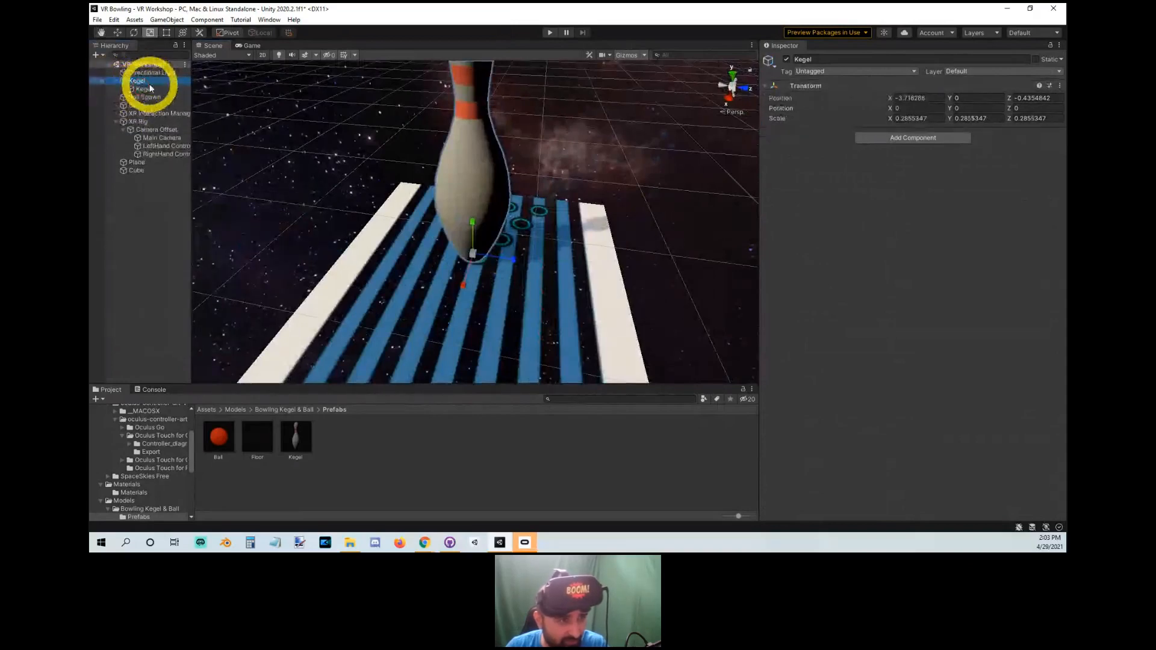
left_click_drag(149, 87, 150, 76)
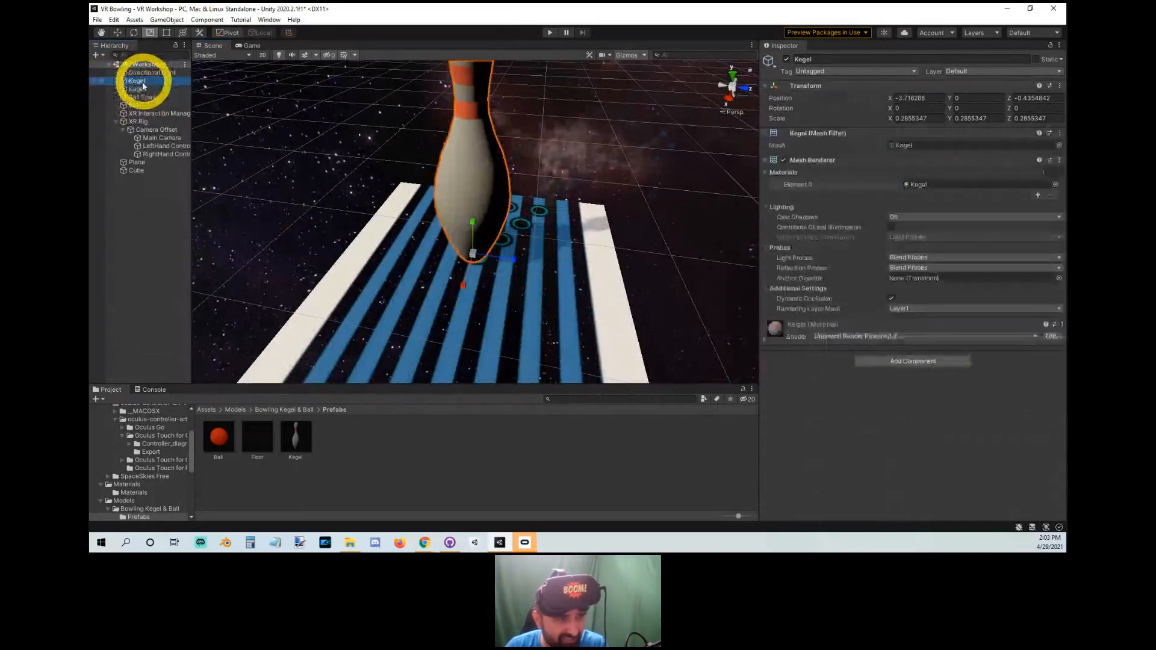
Add a Capsule Collider component to the unparented Kegel mesh.
right_click_drag(540, 295, 430, 236, "alt")
left_click(152, 89)
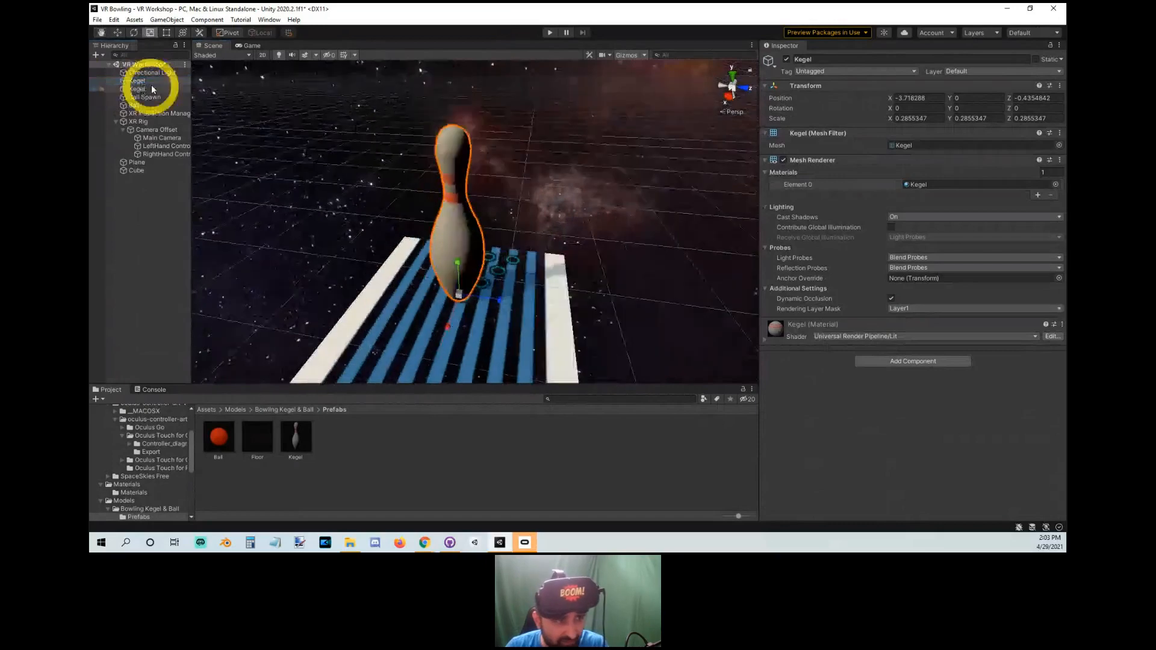
left_click(896, 363)
type("capsule")
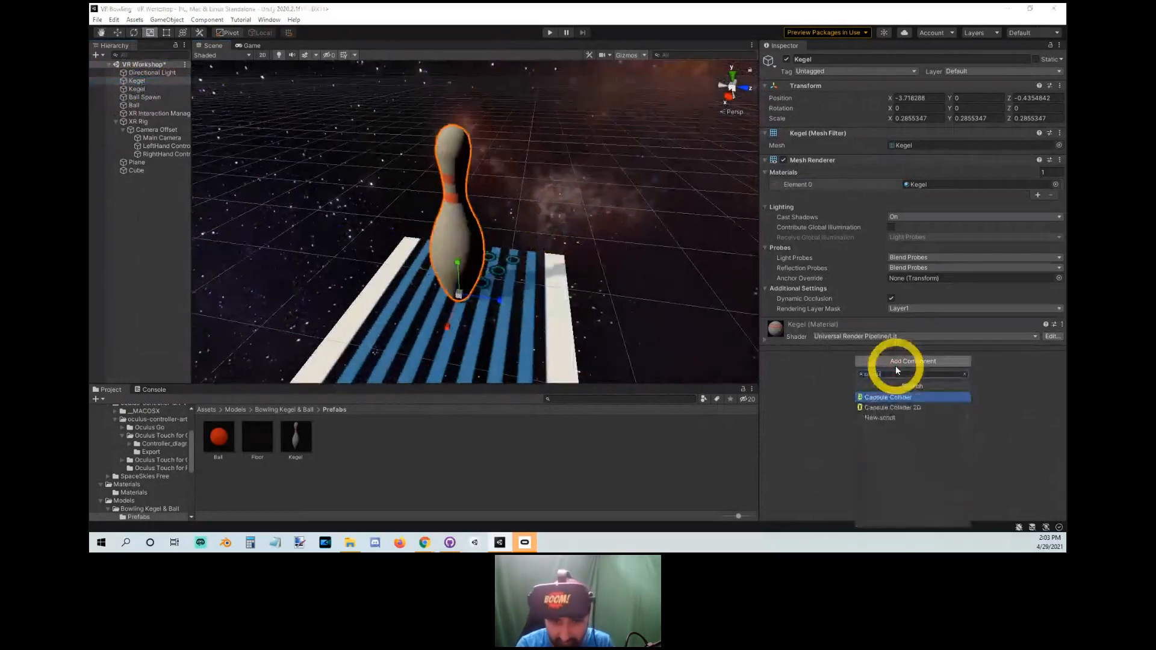
key("Return")
right_click_drag(482, 295, 489, 301, "alt")
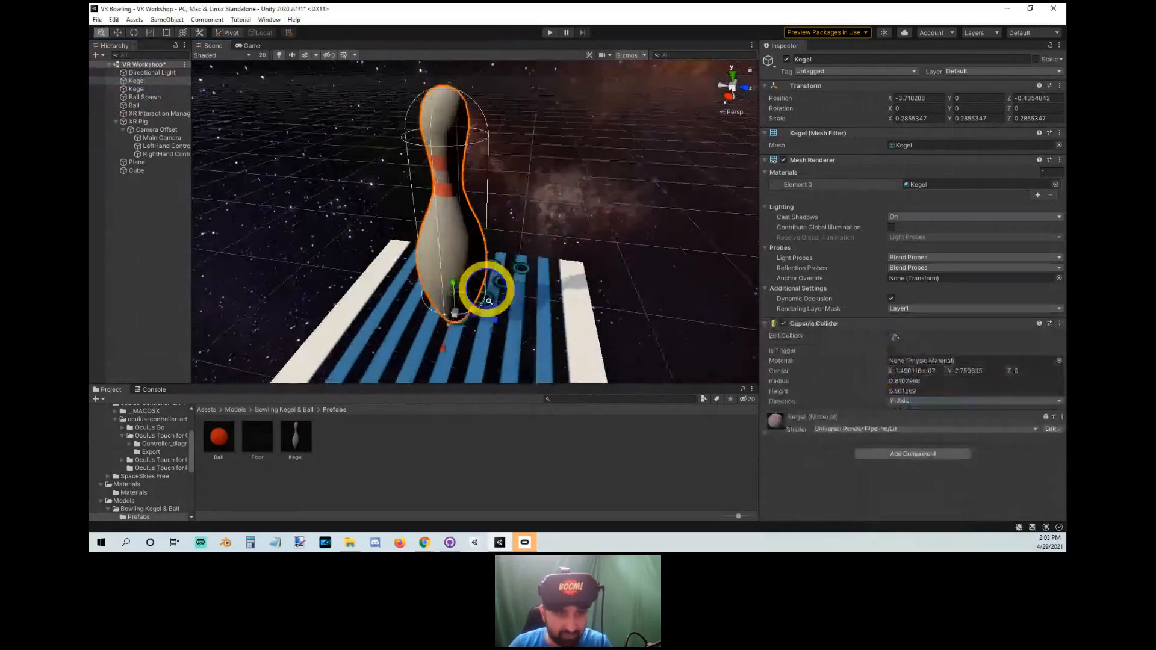
Delete the leftover empty Kegel parent object from the scene.
left_click_drag(489, 301, 457, 205, "alt")
key("Delete")
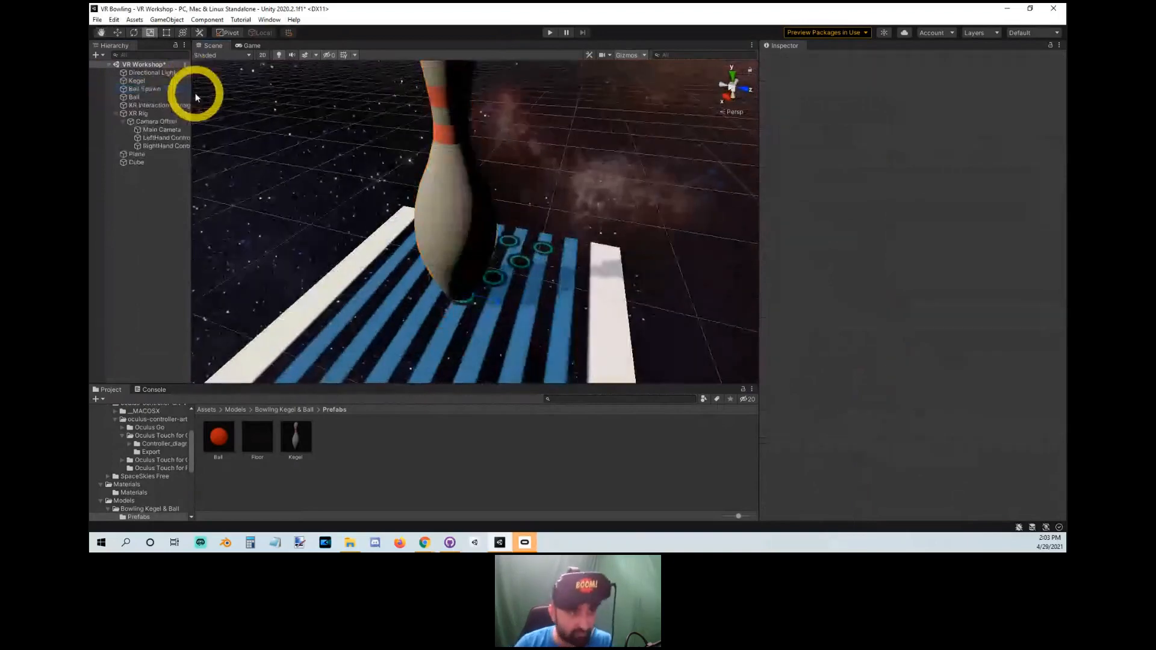
left_click(170, 72)
Add a Rigidbody to the Kegel pin and turn off its Use Gravity option.
left_click(166, 80)
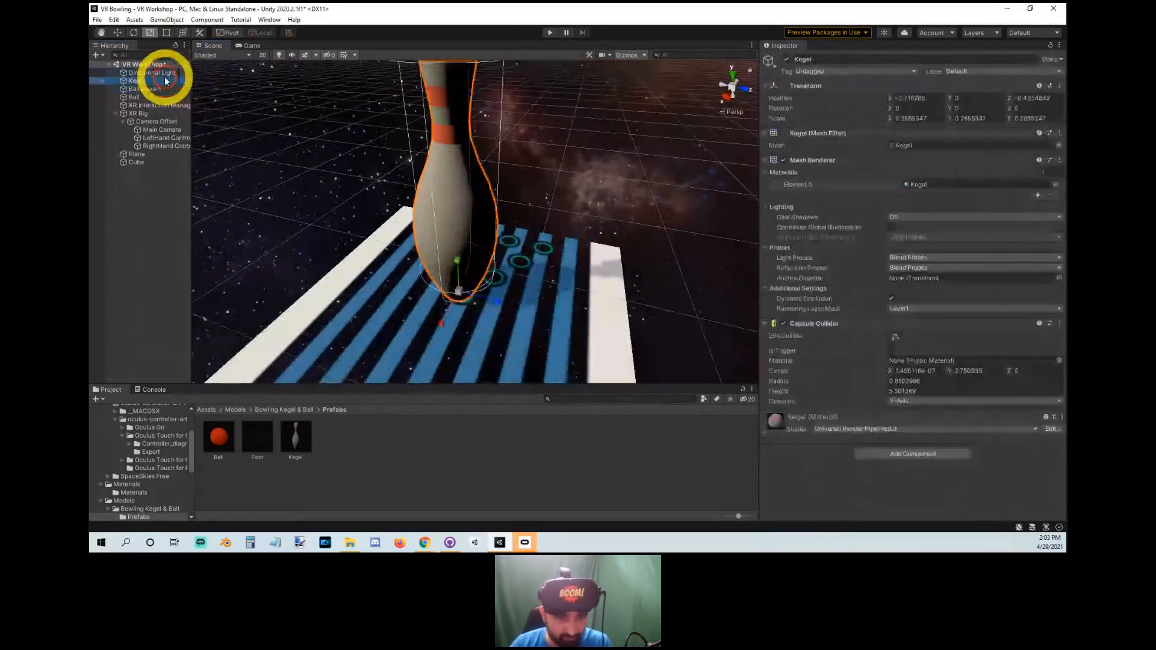
left_click_drag(476, 229, 507, 224, "alt")
left_click(898, 456)
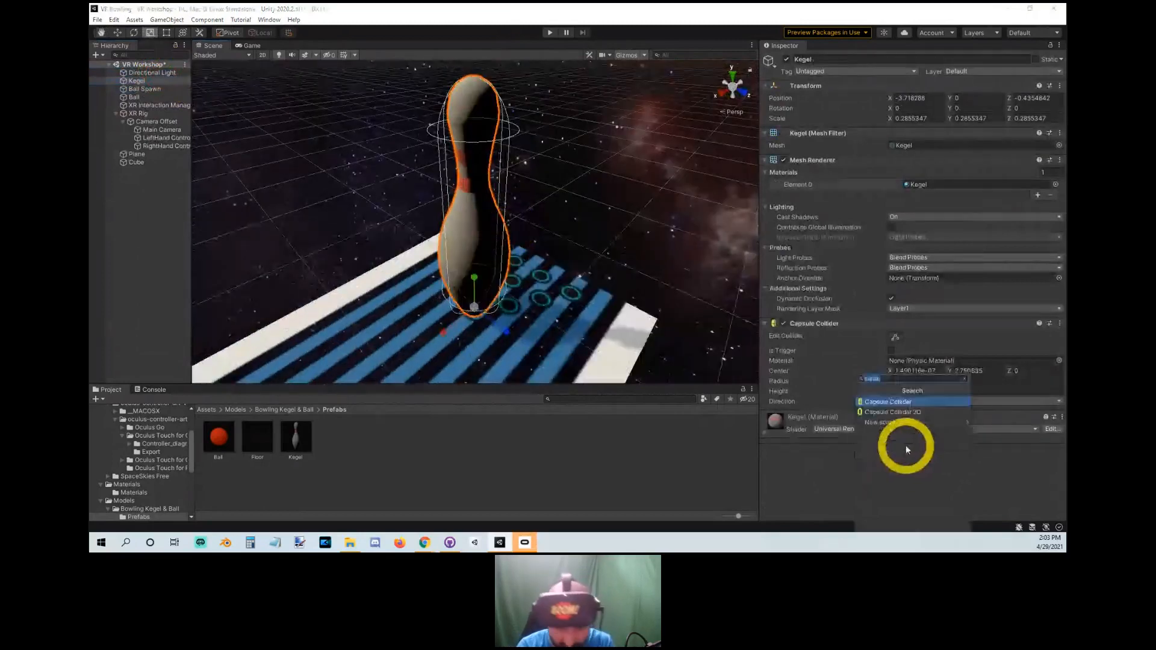
left_click(955, 406)
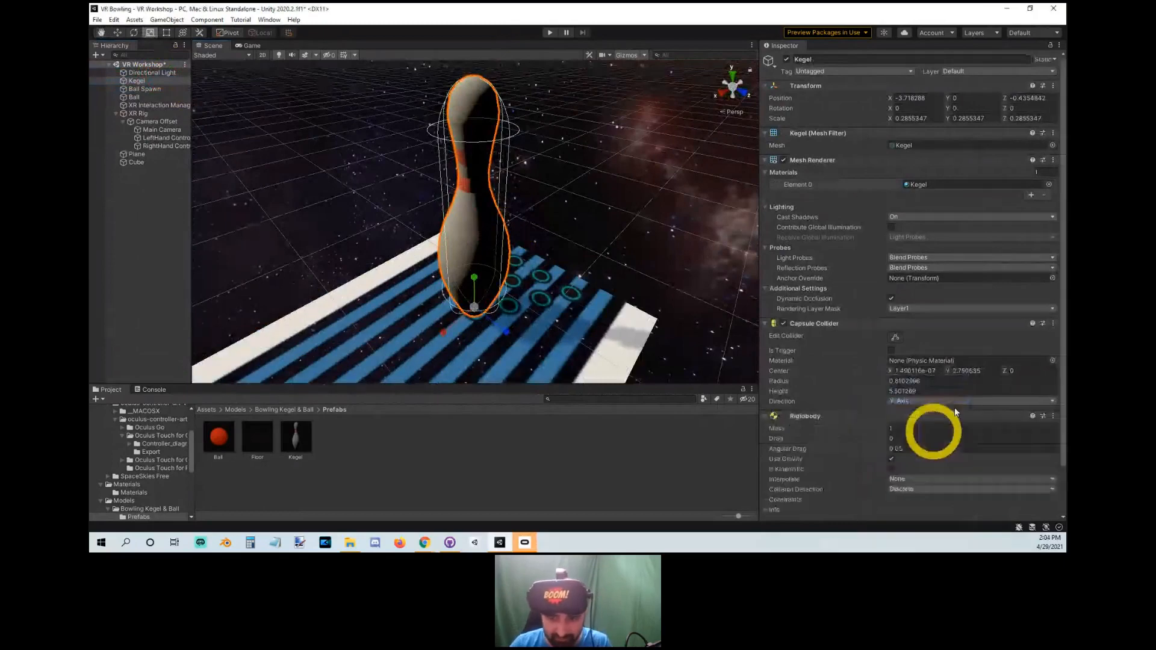
scroll(955, 407, "down", 2)
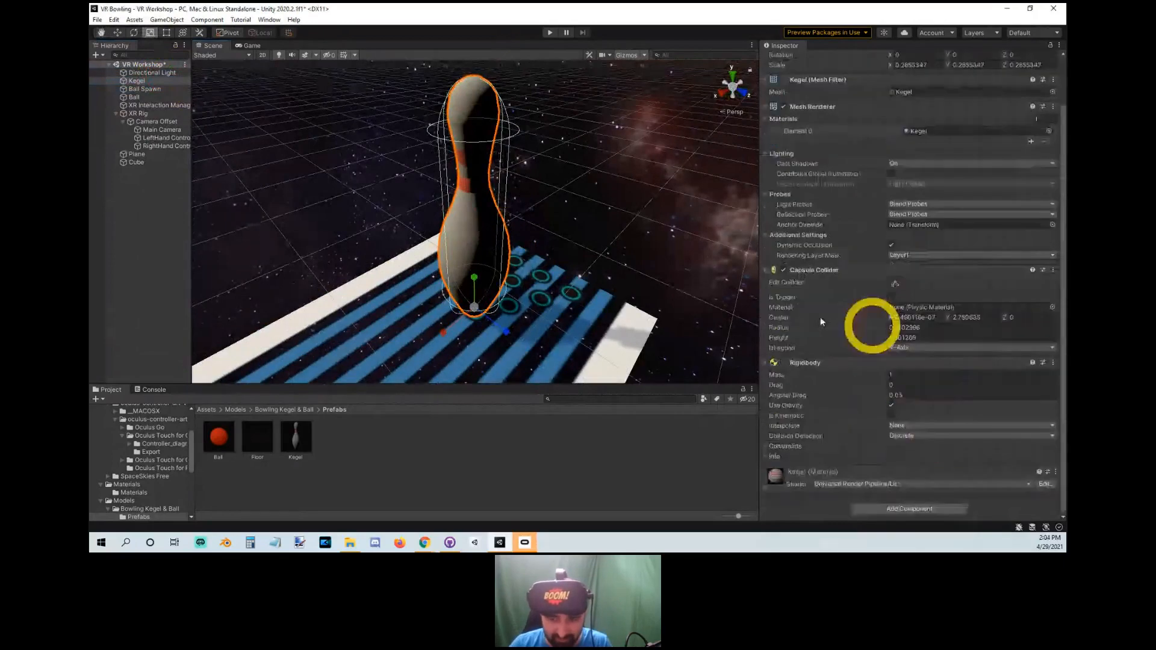
left_click(892, 405)
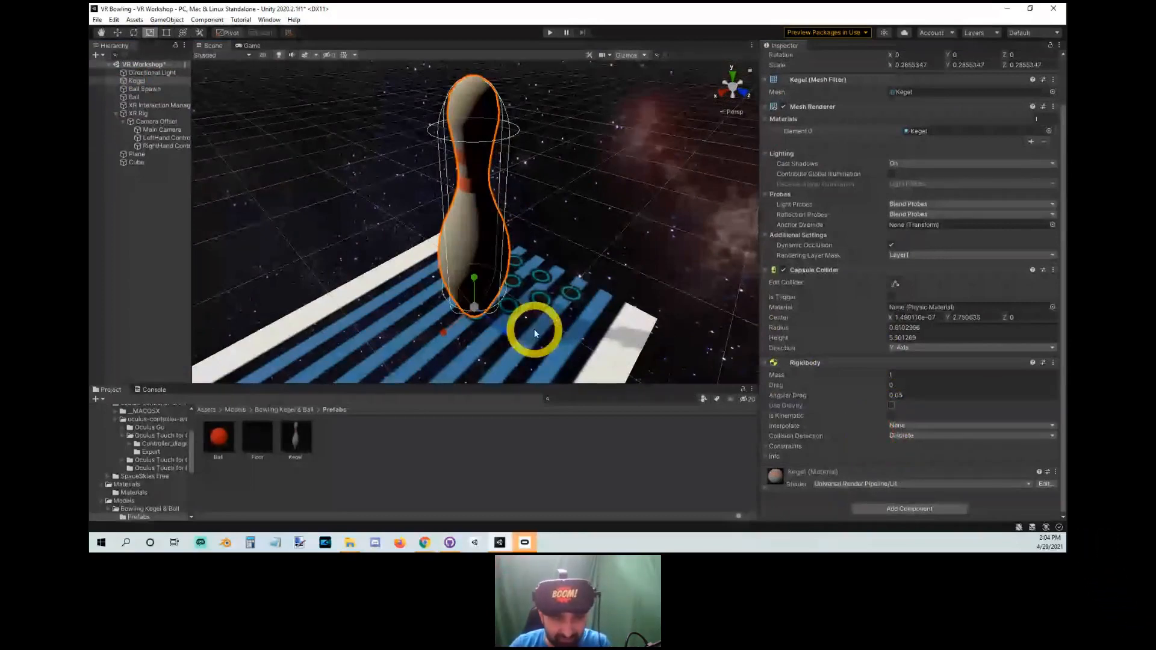
double_click(150, 82)
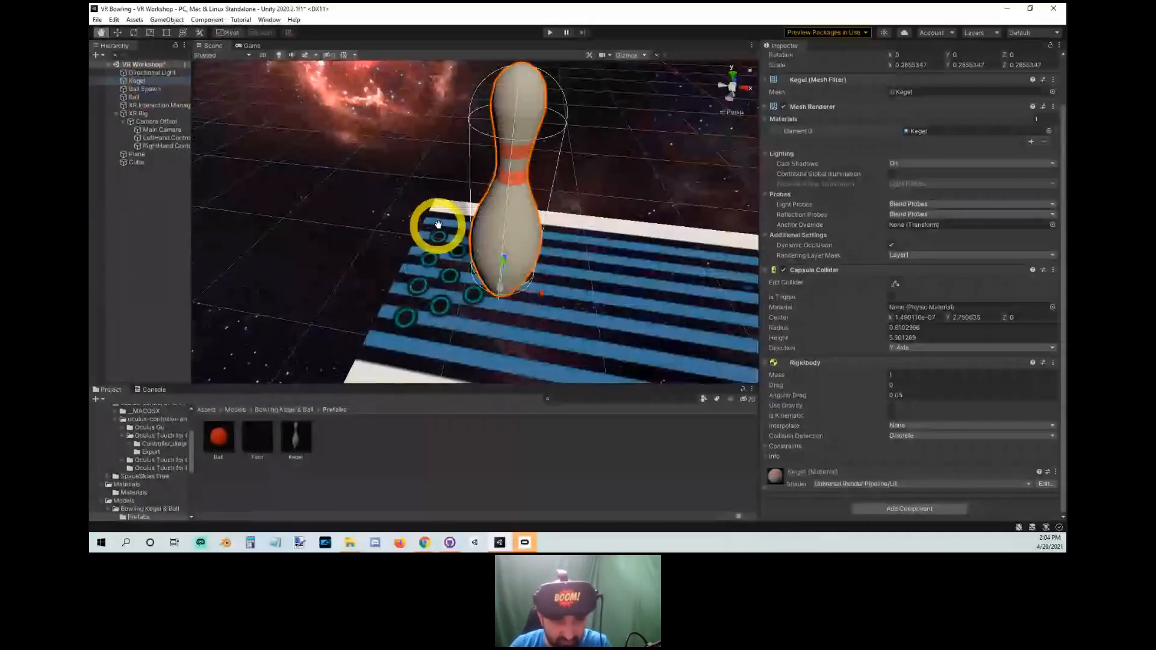
Duplicate the Kegel pin five times and place each copy on its own marker at the end of the lane.
middle_click_drag(438, 224, 470, 234)
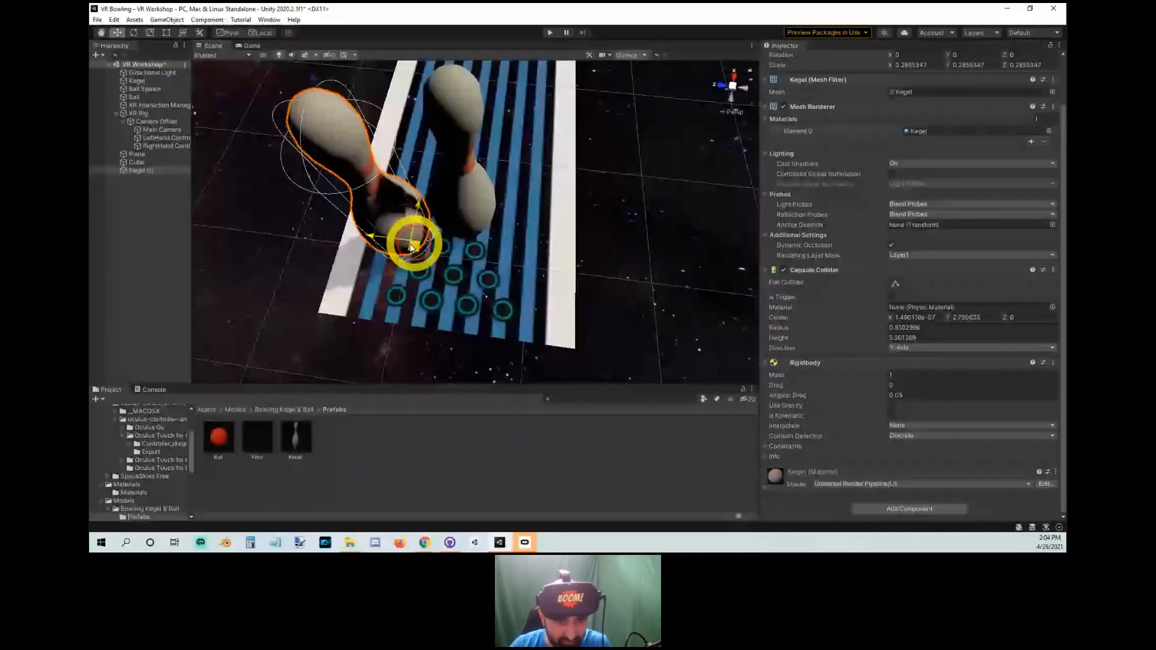
key("ctrl+d")
left_click_drag(411, 246, 530, 280)
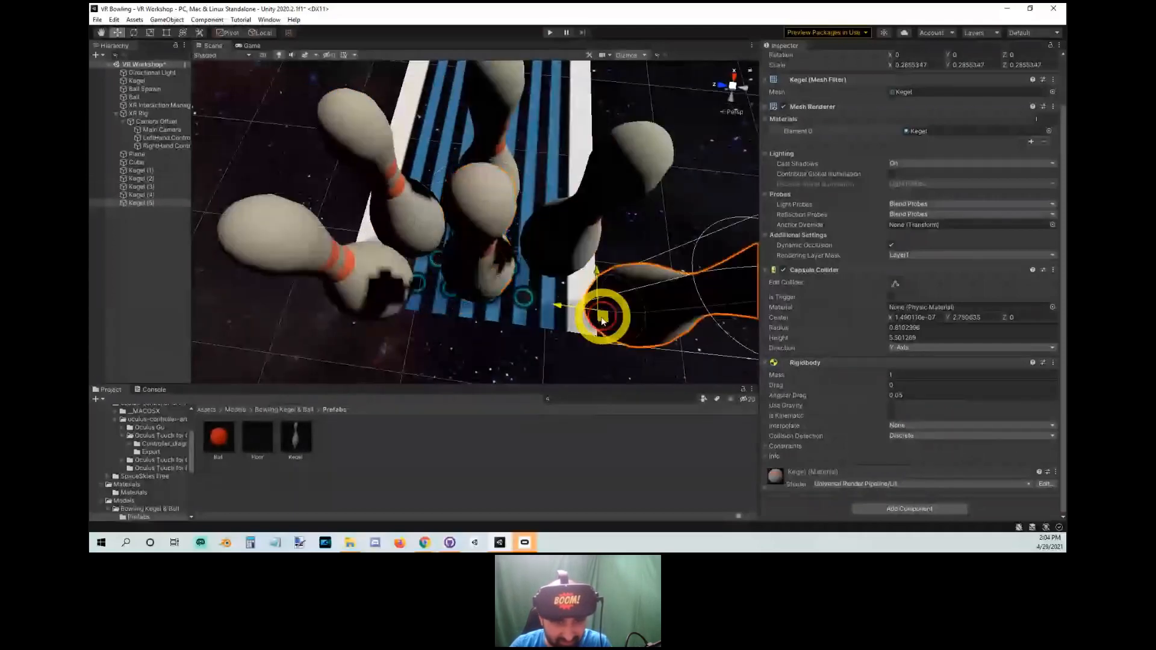
right_click_drag(602, 321, 556, 289, "alt")
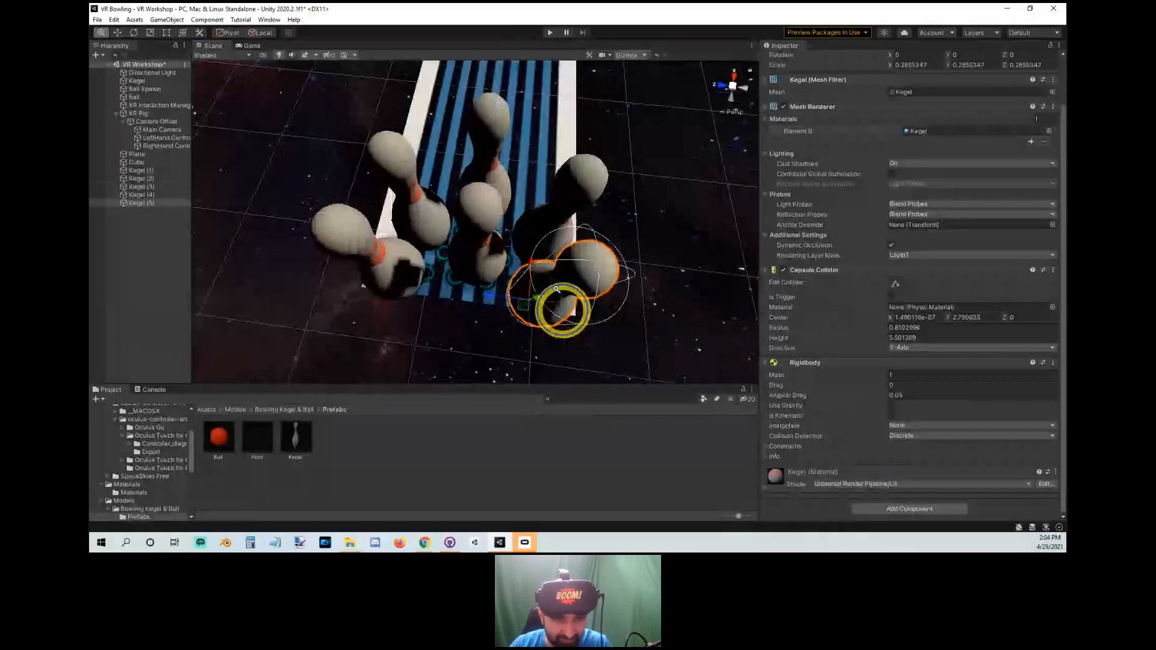
left_click_drag(557, 289, 562, 312, "alt")
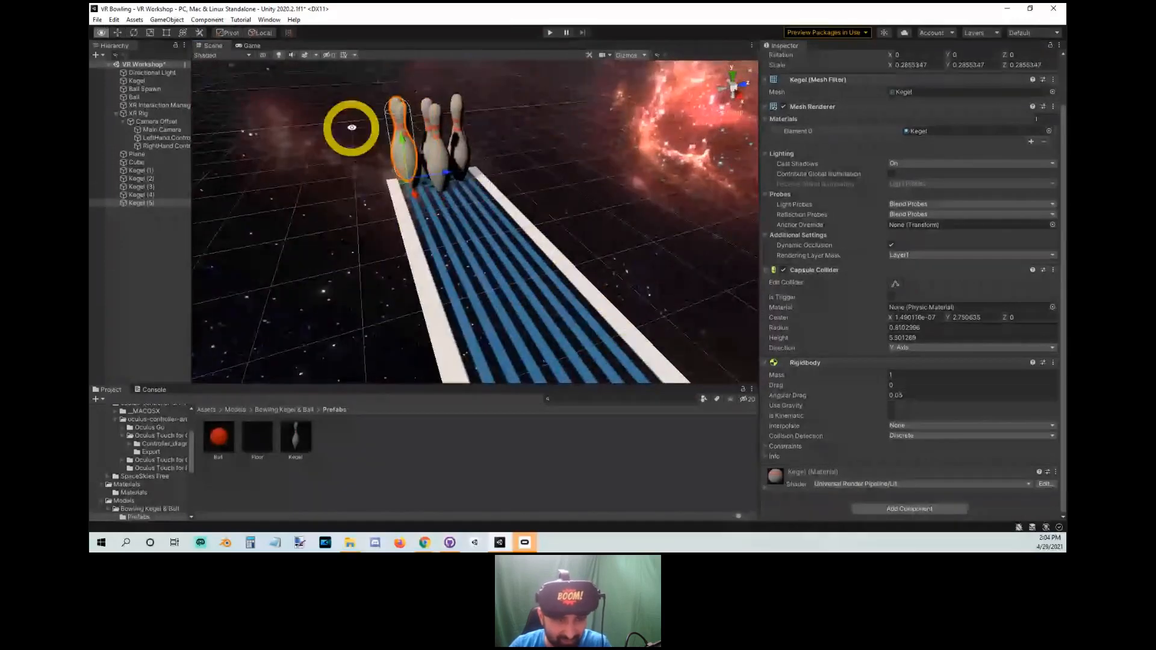
left_click_drag(352, 127, 455, 311, "alt")
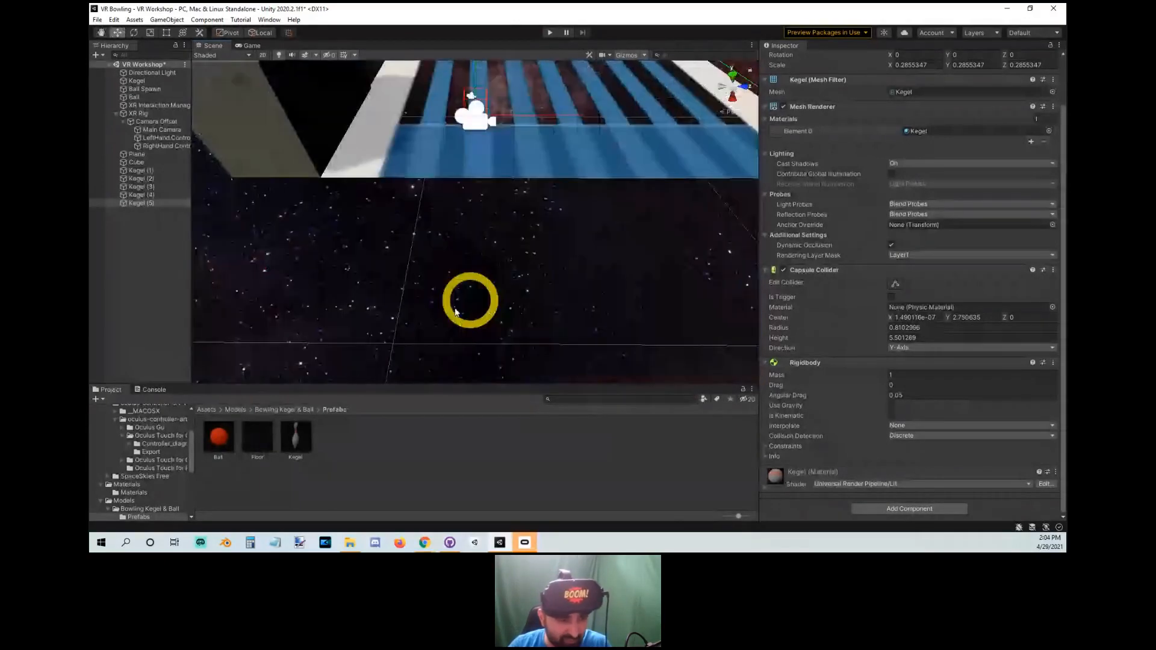
Create a folder named PM inside Assets/Materials and open it.
right_click(222, 413)
left_click(213, 417)
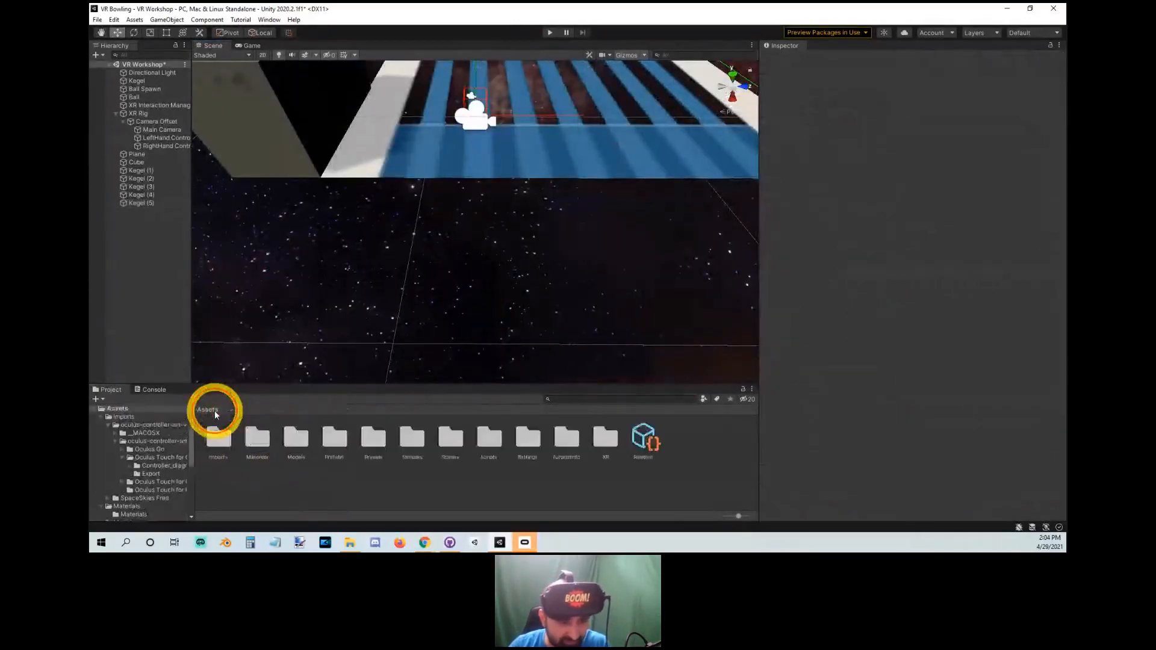
double_click(328, 448)
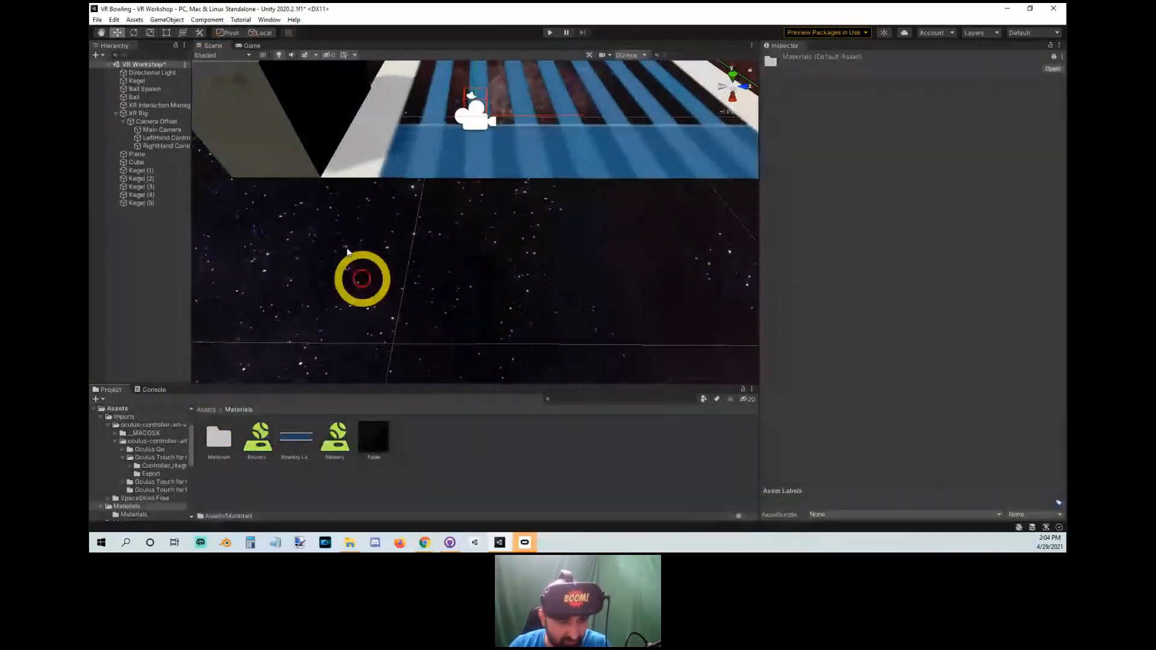
middle_click_drag(346, 198, 339, 247)
left_click(338, 425)
left_click(253, 427)
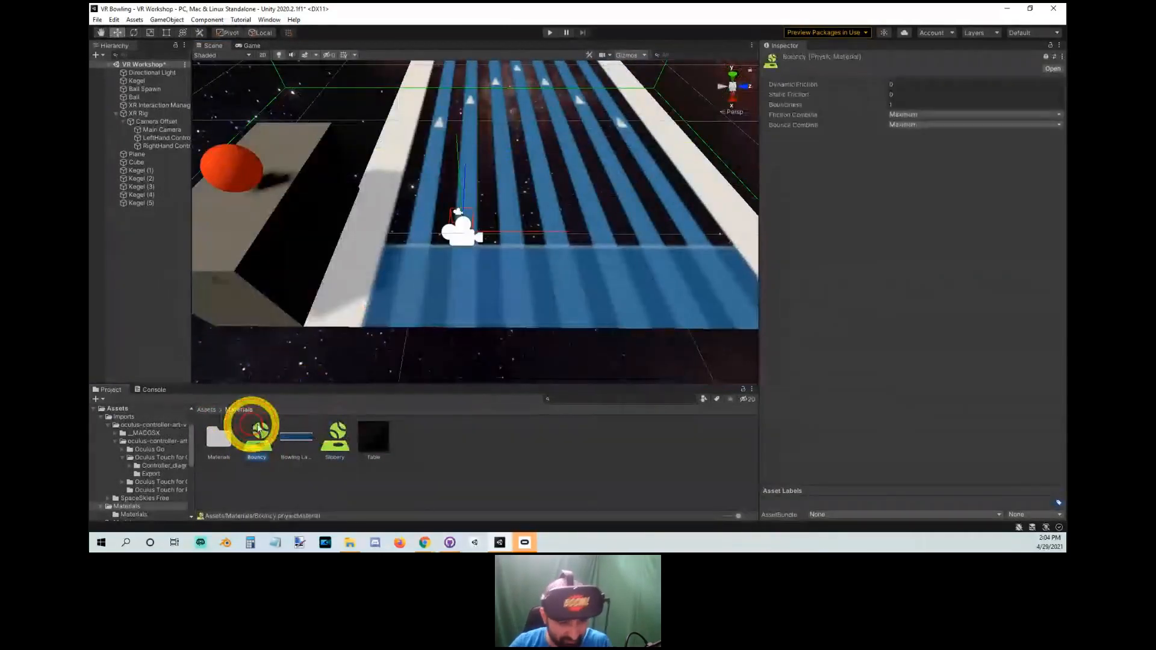
right_click(468, 467)
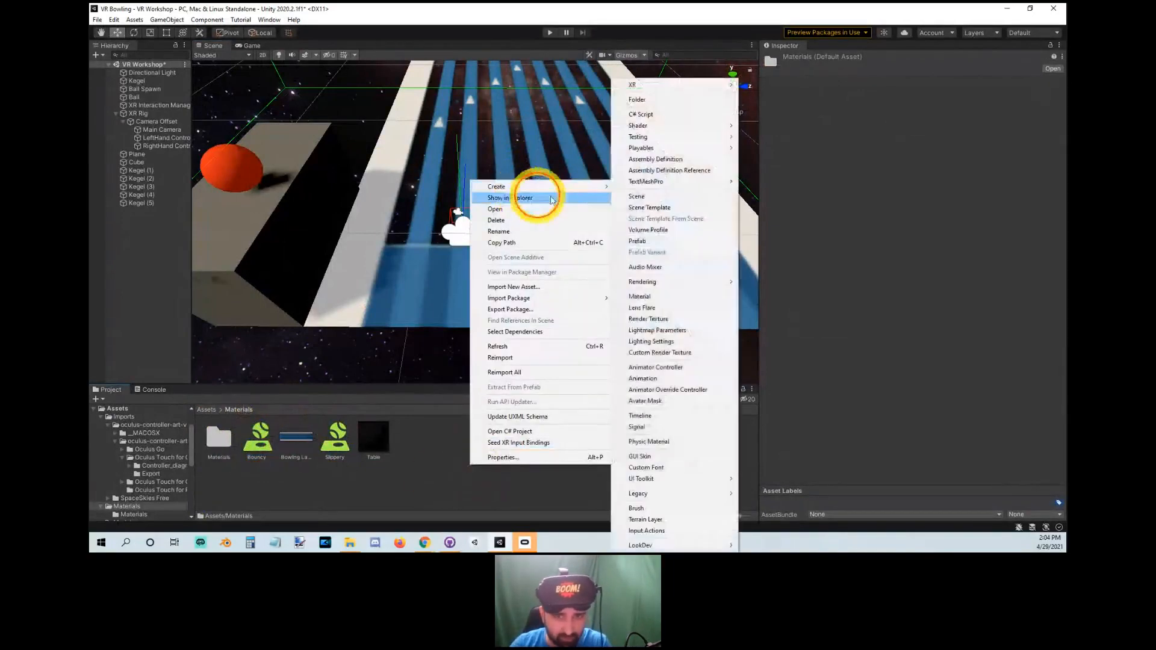
left_click(640, 99)
type("PM")
key("Return")
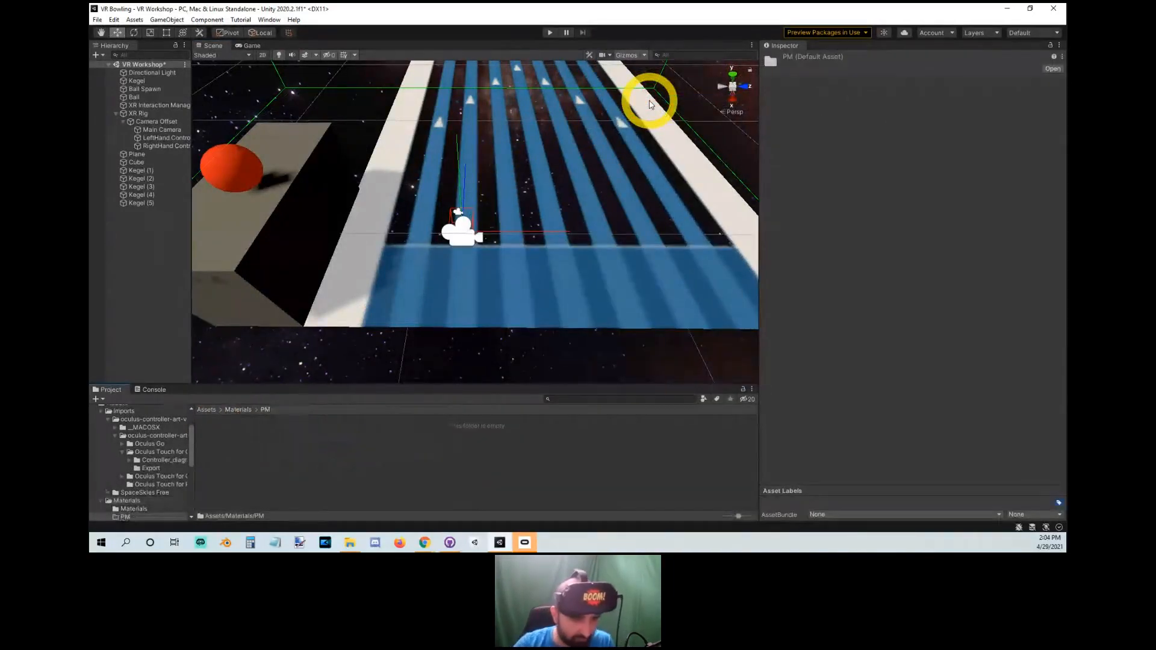
Examine the ball on the stand, including its Sphere Collider and Rigidbody settings.
left_click_drag(240, 203, 435, 170, "alt")
scroll(435, 170, "up", 3)
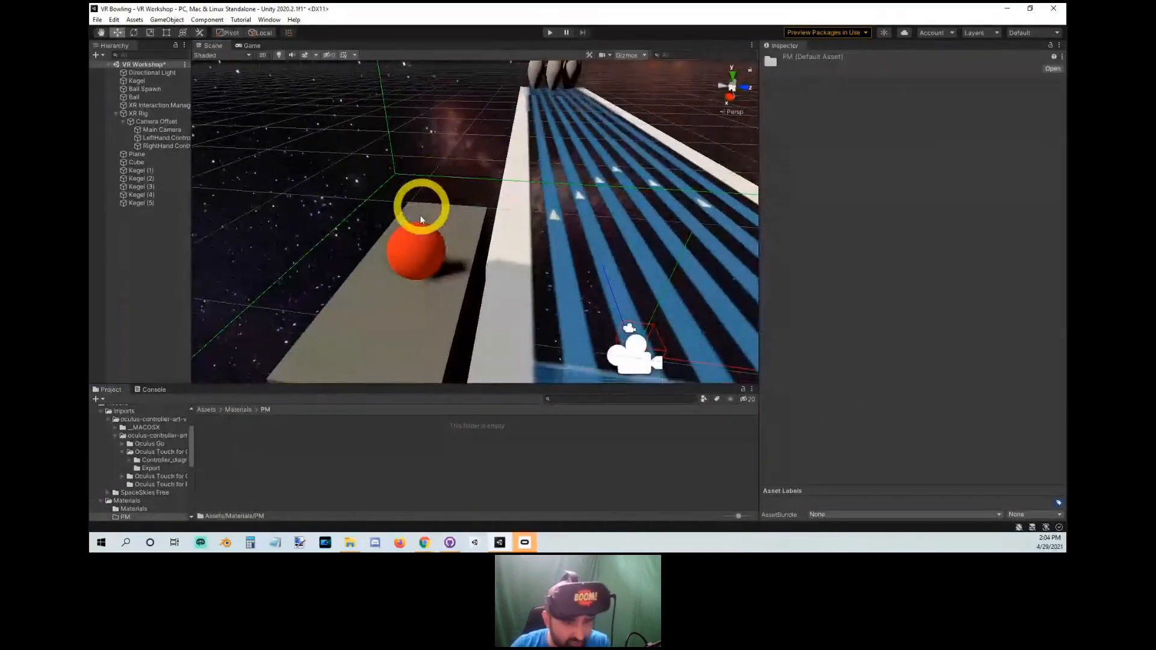
left_click(401, 238)
right_click_drag(402, 238, 429, 215, "alt")
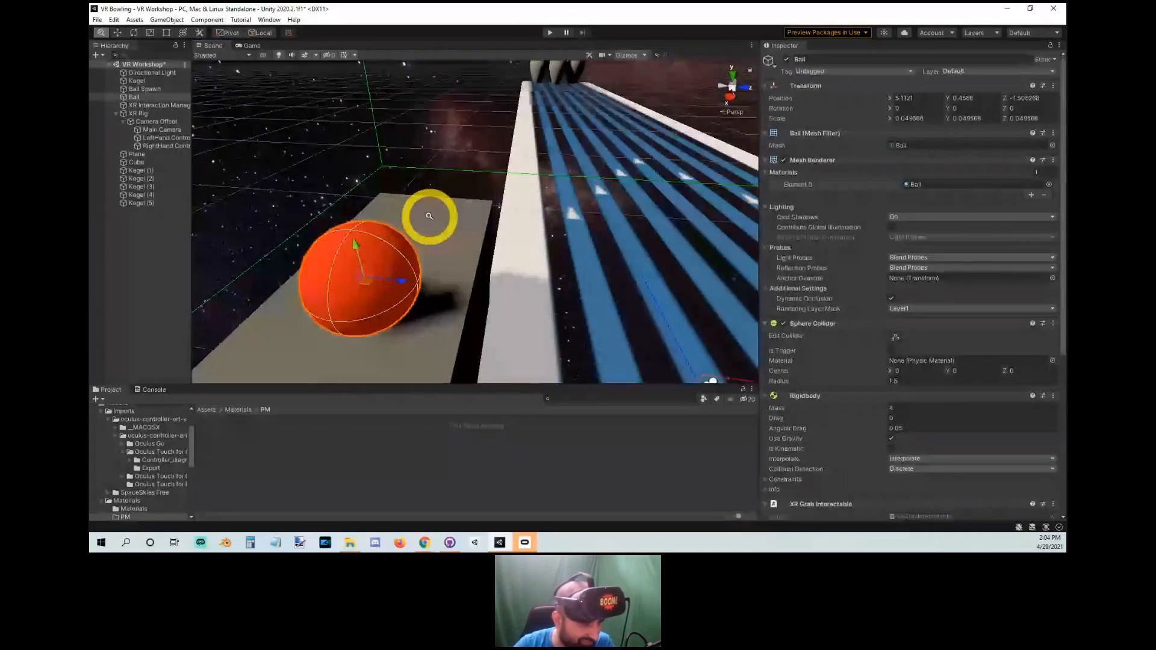
right_click_drag(429, 216, 425, 222, "alt")
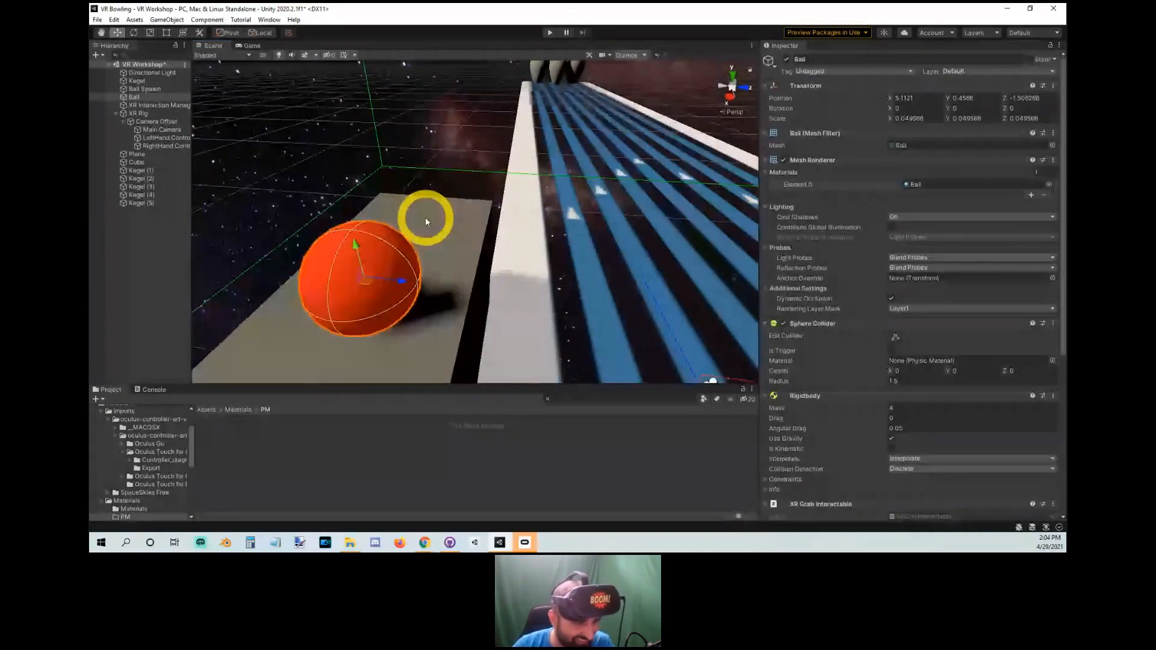
left_click_drag(425, 221, 710, 259, "alt")
key("f")
scroll(819, 223, "down", 2)
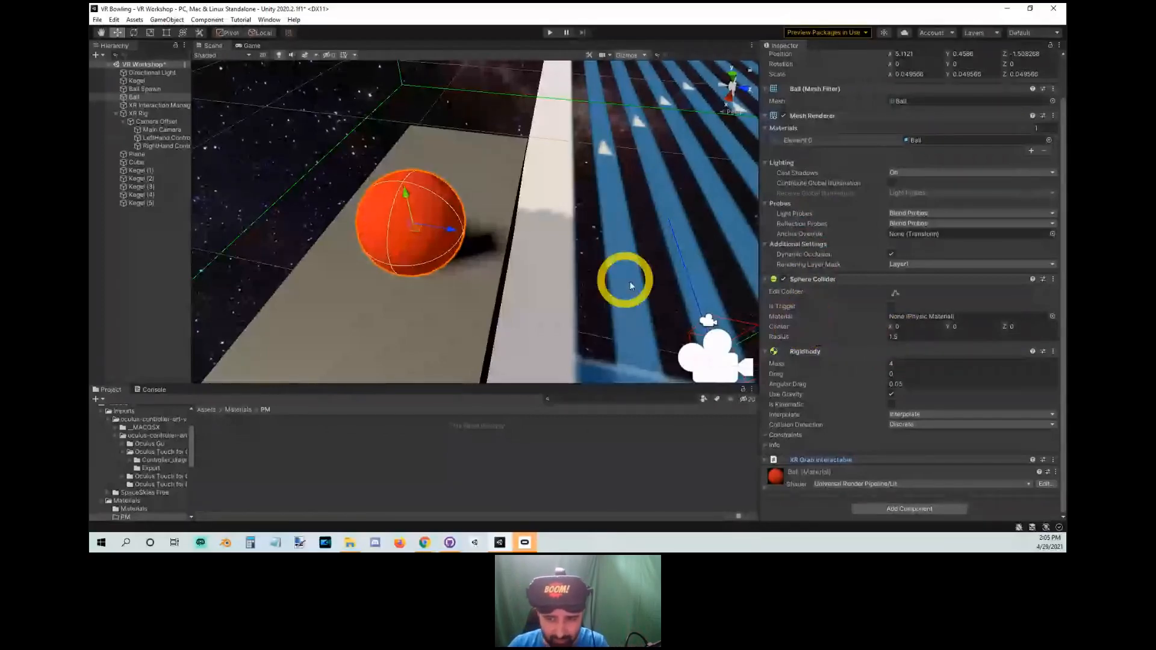
Create a Physic Material named Bouncy 2 in the PM folder.
right_click(271, 453)
mouse_move(337, 153)
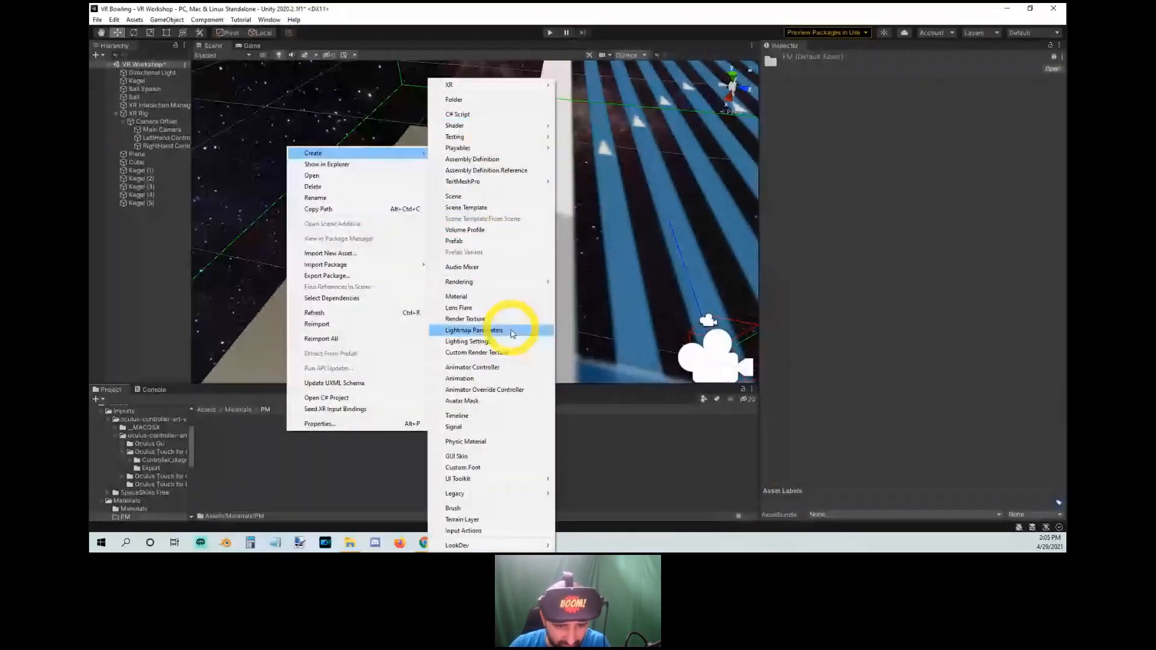
left_click(504, 448)
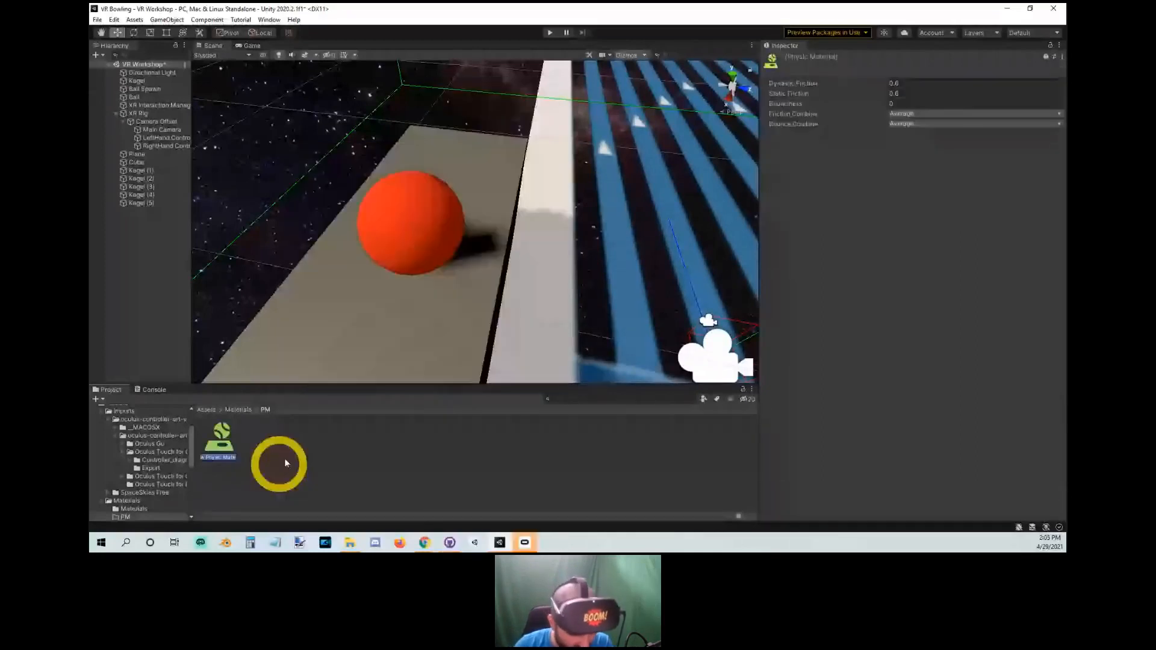
type("Bouncy 2")
key("Return")
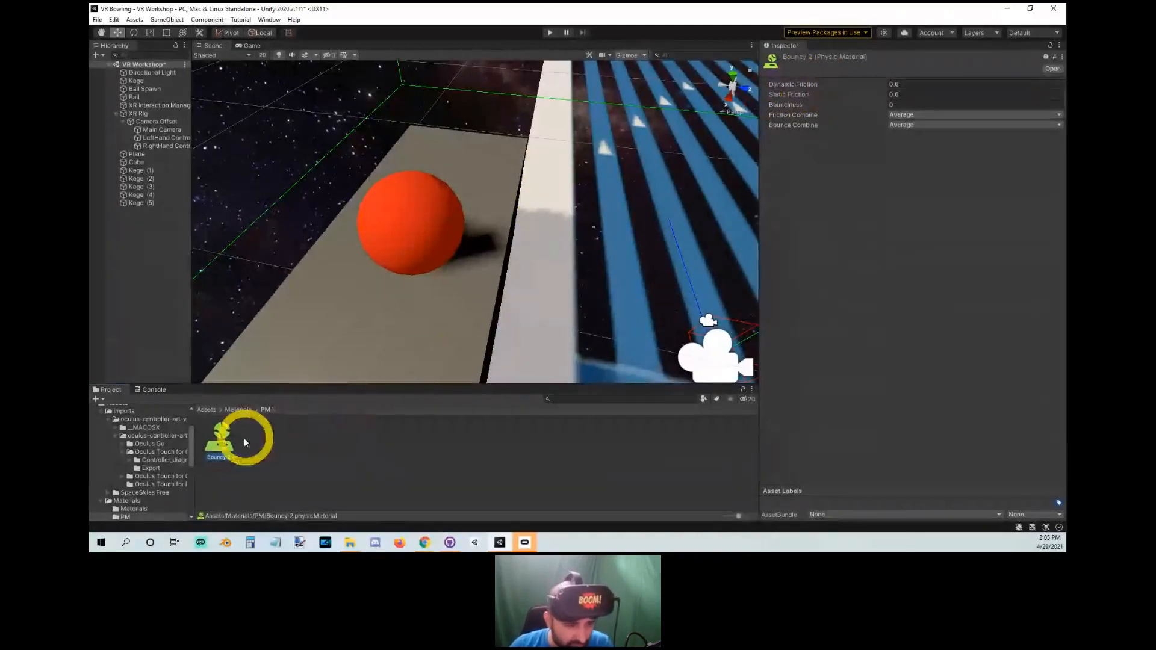
Set Bouncy 2's bounciness to 1, its static and dynamic friction to 0, and its Bounce Combine to Maximum.
left_click_drag(518, 204, 789, 103, "alt")
left_click(901, 115)
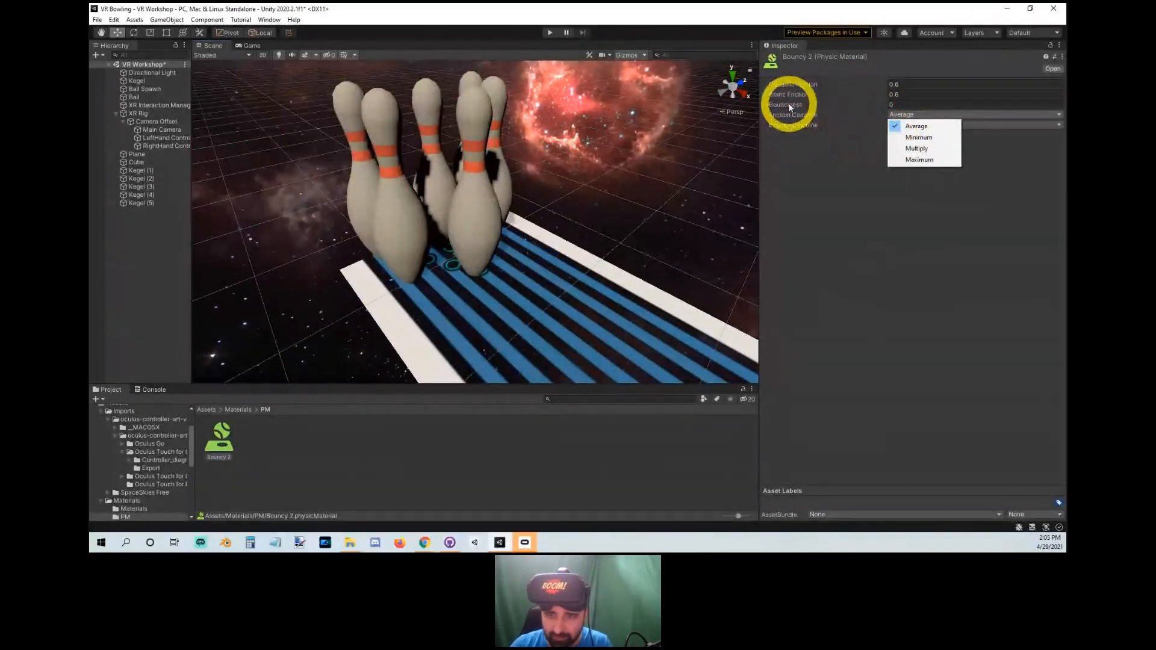
left_click_drag(788, 104, 263, 101)
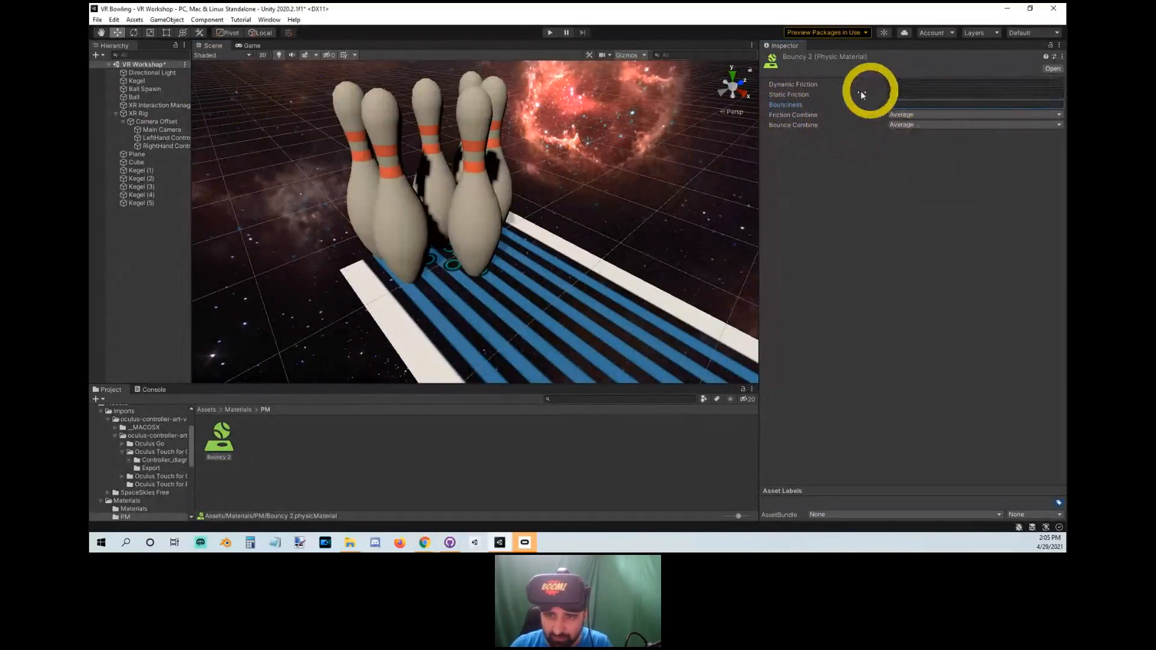
left_click_drag(814, 96, 686, 96)
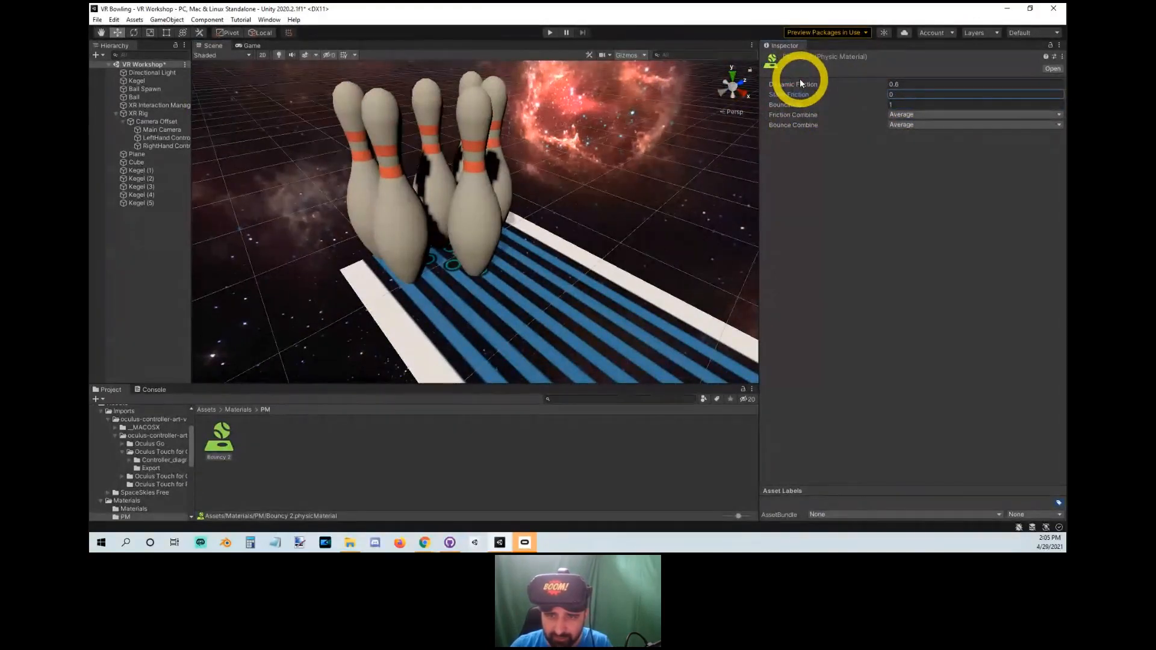
left_click_drag(804, 83, 656, 80)
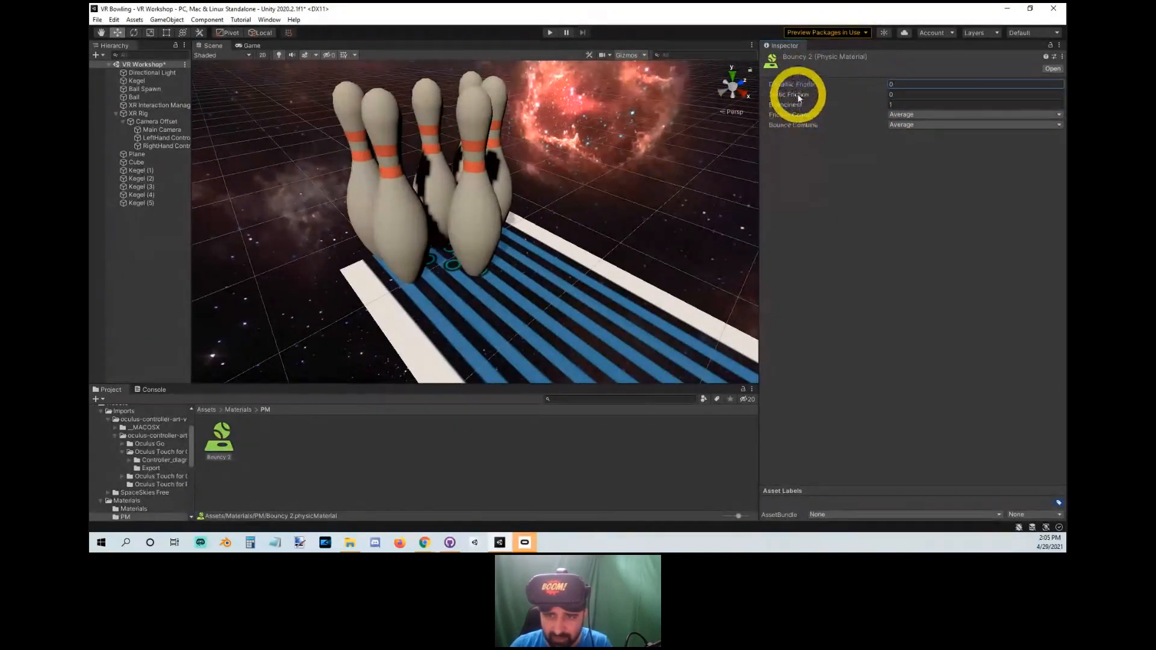
mouse_move(800, 95)
left_mouse_down()
mouse_move(812, 97)
mouse_move(802, 96)
left_mouse_up()
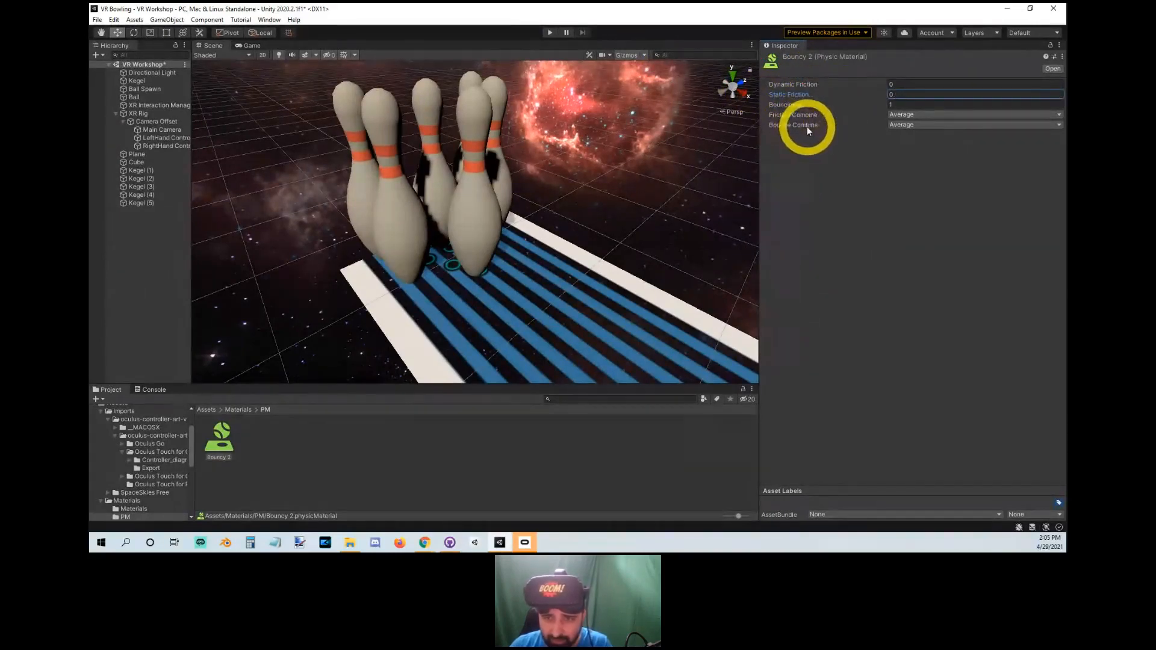
left_click(889, 125)
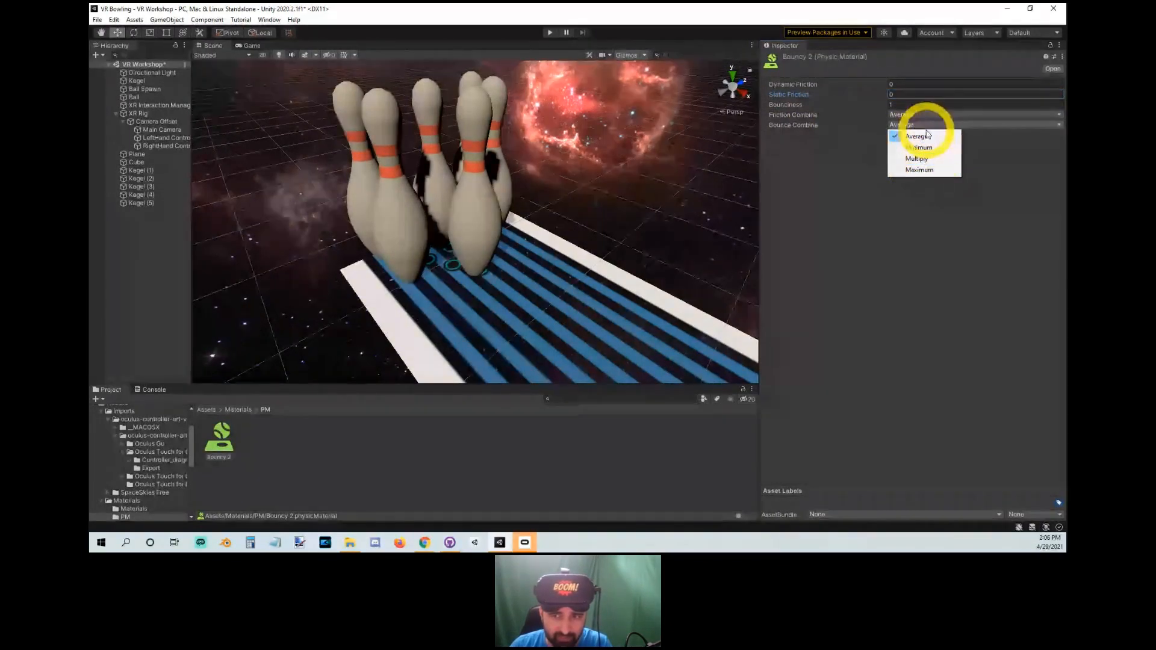
left_click(919, 169)
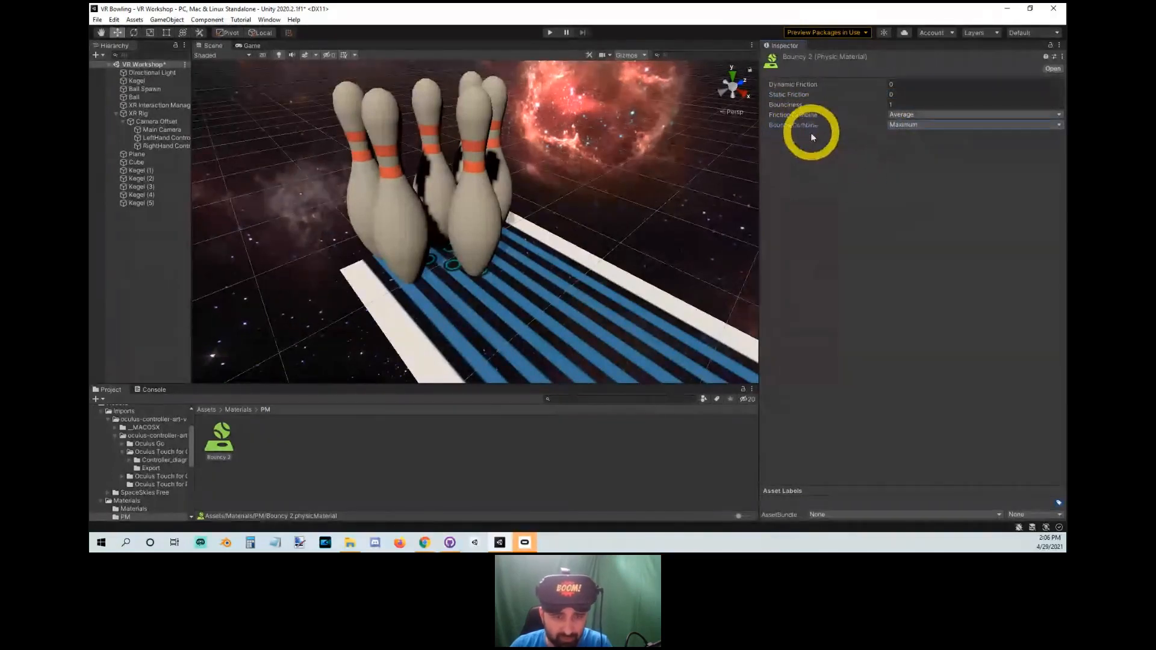
Examine the Capsule Collider and Rigidbody settings on the original Kegel pin and on copies Kegel (1) through Kegel (5).
right_click_drag(521, 152, 590, 129)
key("w")
key("s")
left_click(524, 247)
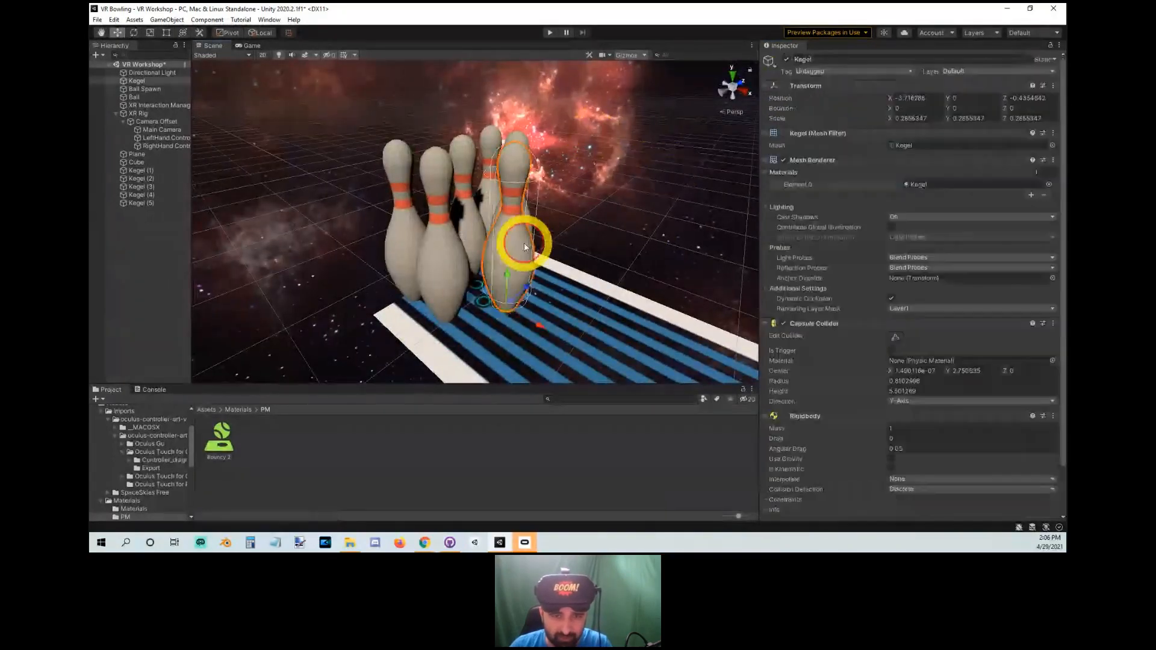
scroll(905, 298, "down", 2)
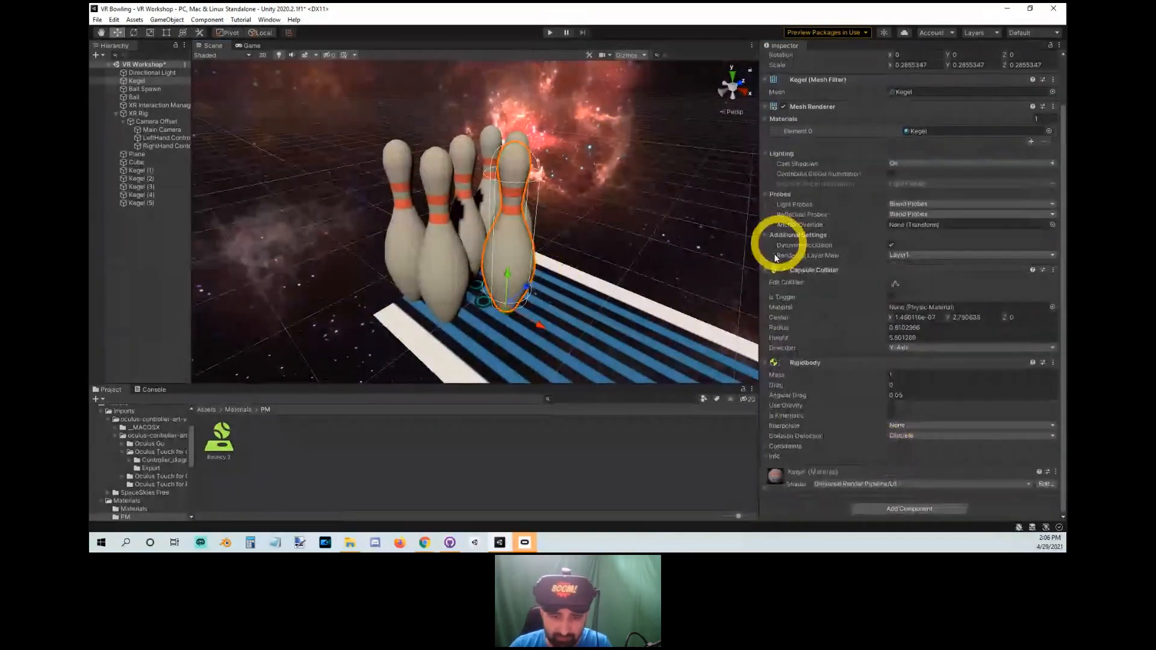
left_click(263, 448)
right_click_drag(572, 306, 421, 285)
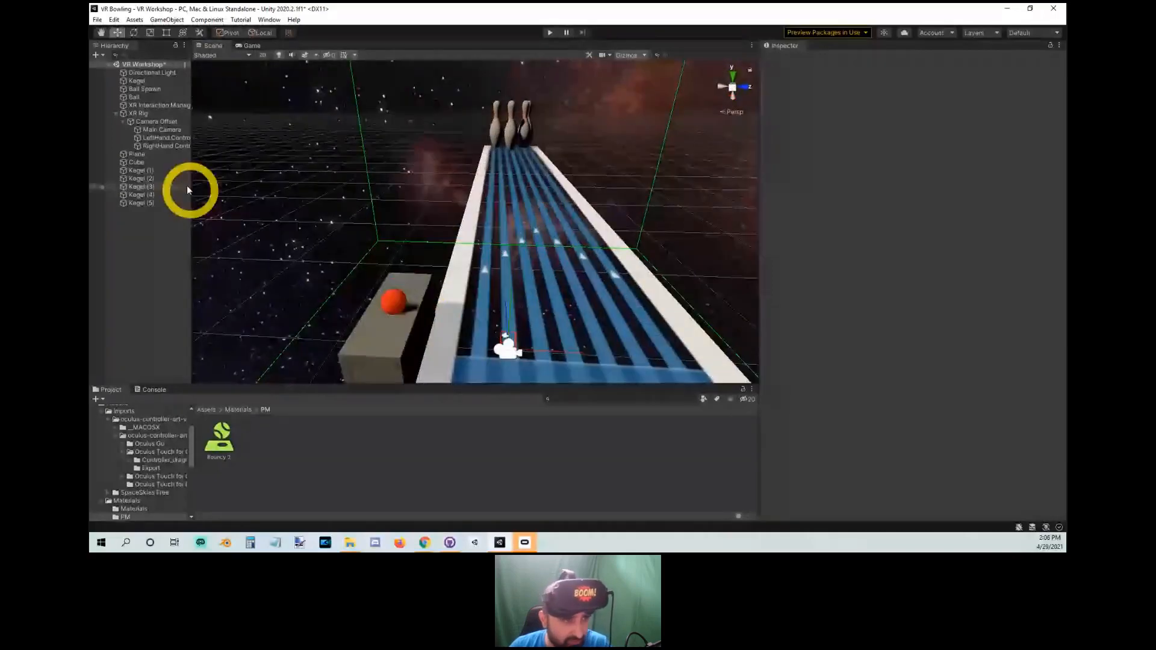
left_click(139, 170)
left_click(154, 203, "shift")
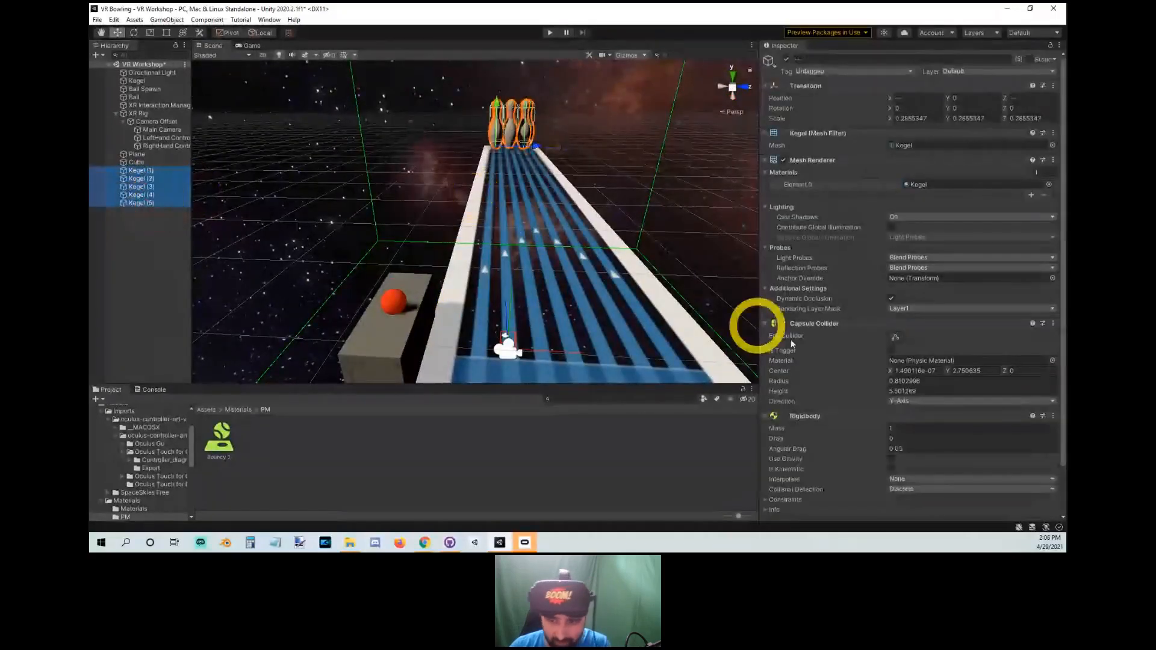
scroll(952, 366, "down", 2)
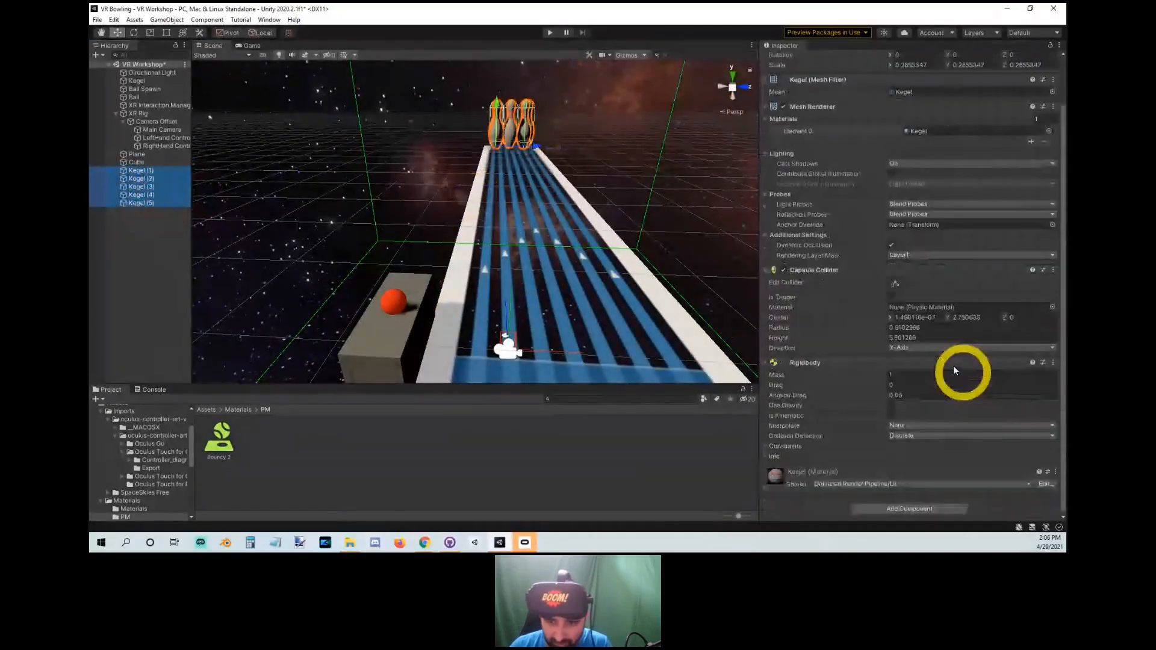
left_click_drag(230, 439, 355, 441)
Create a second Physic Material named Slippery@ in the PM folder.
right_click(355, 441)
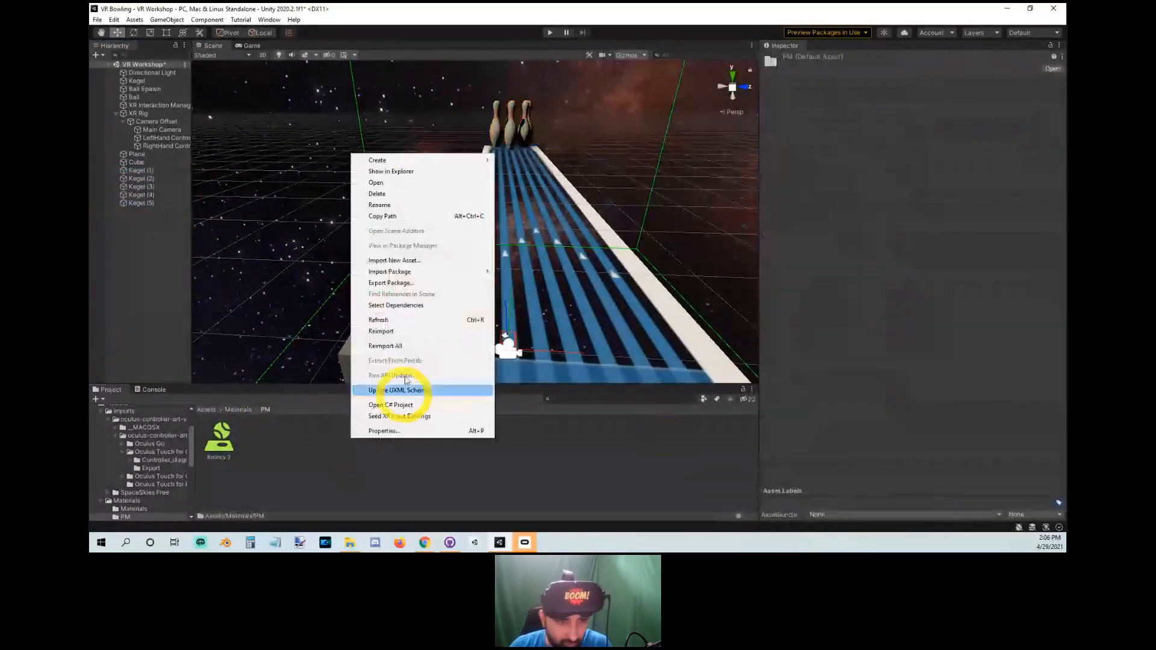
mouse_move(398, 160)
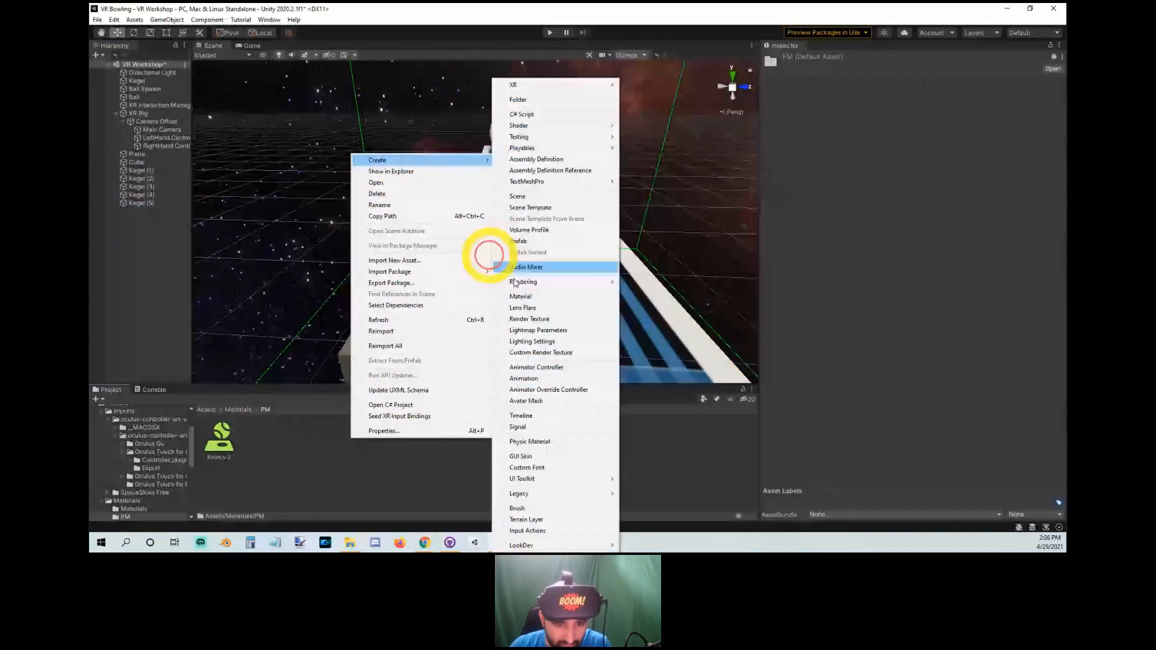
left_click(555, 441)
type("Slipp")
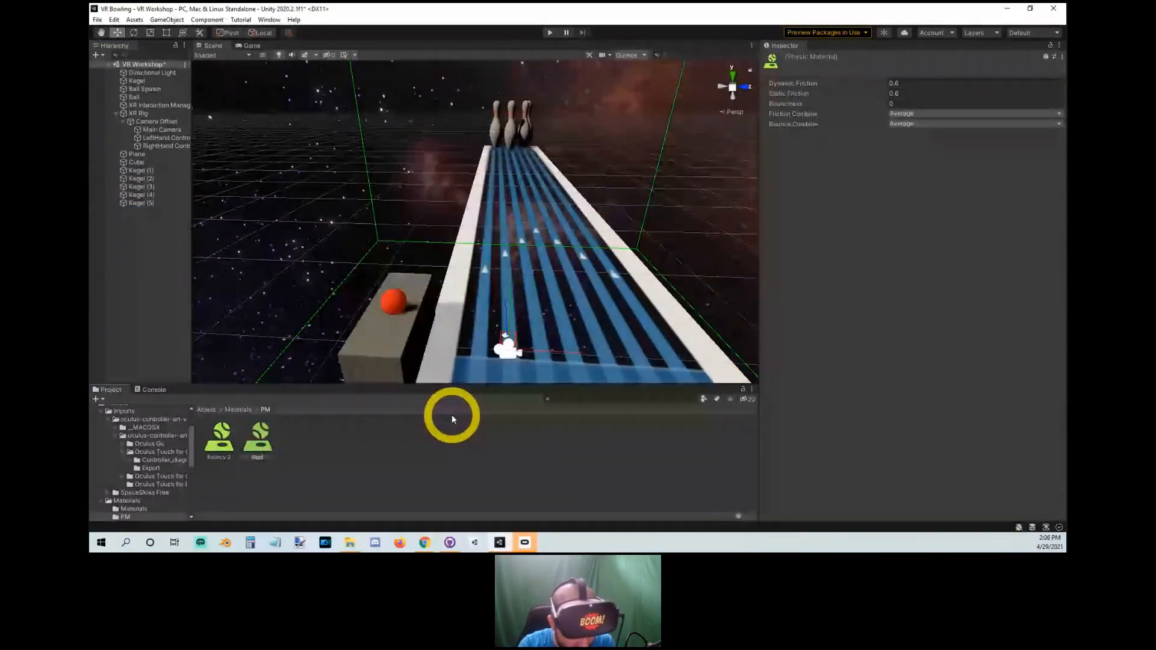
type("ery@")
key("Return")
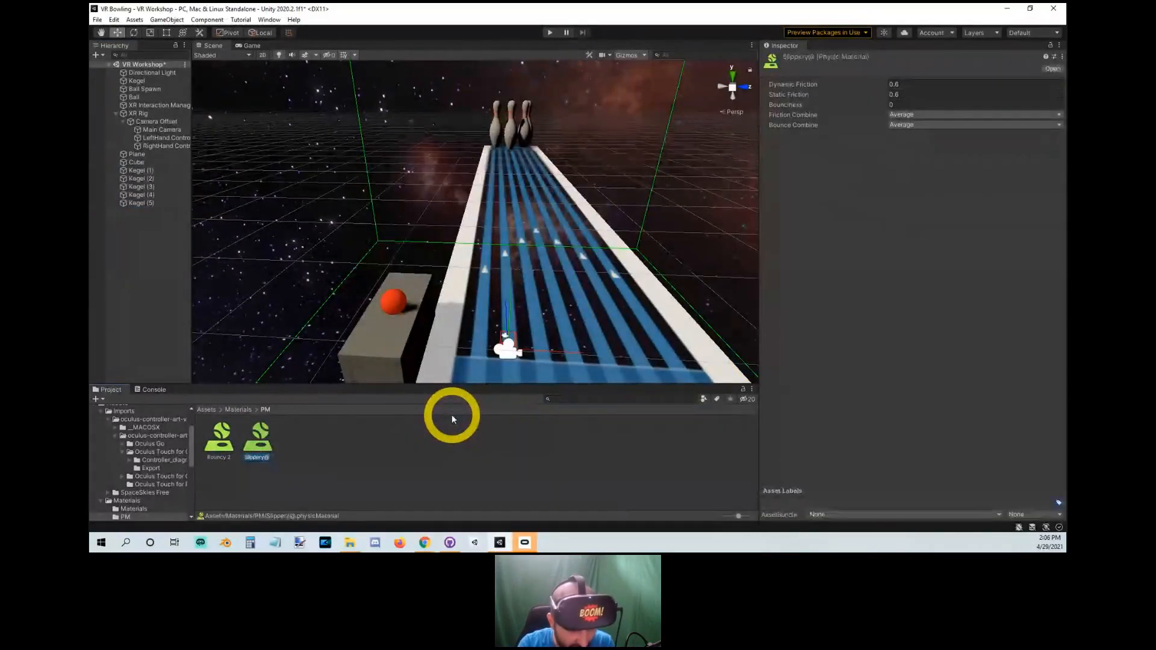
Rename the Slippery@ physic material in the PM folder as Slippery 2.
left_click(396, 300)
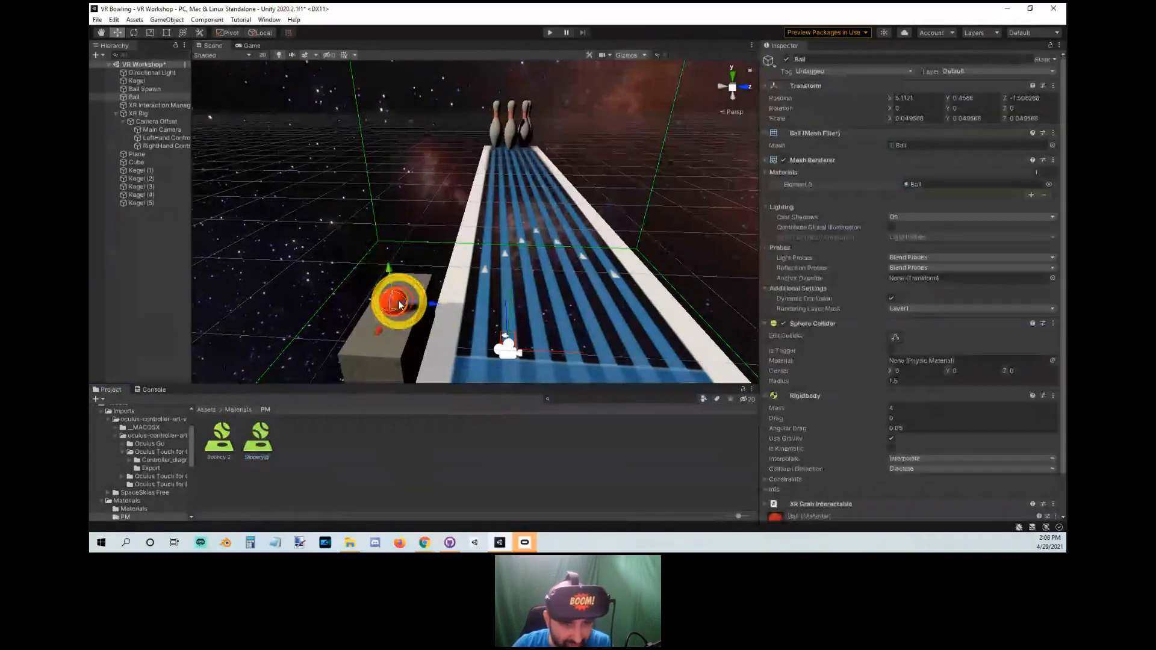
key("f")
left_click(263, 446)
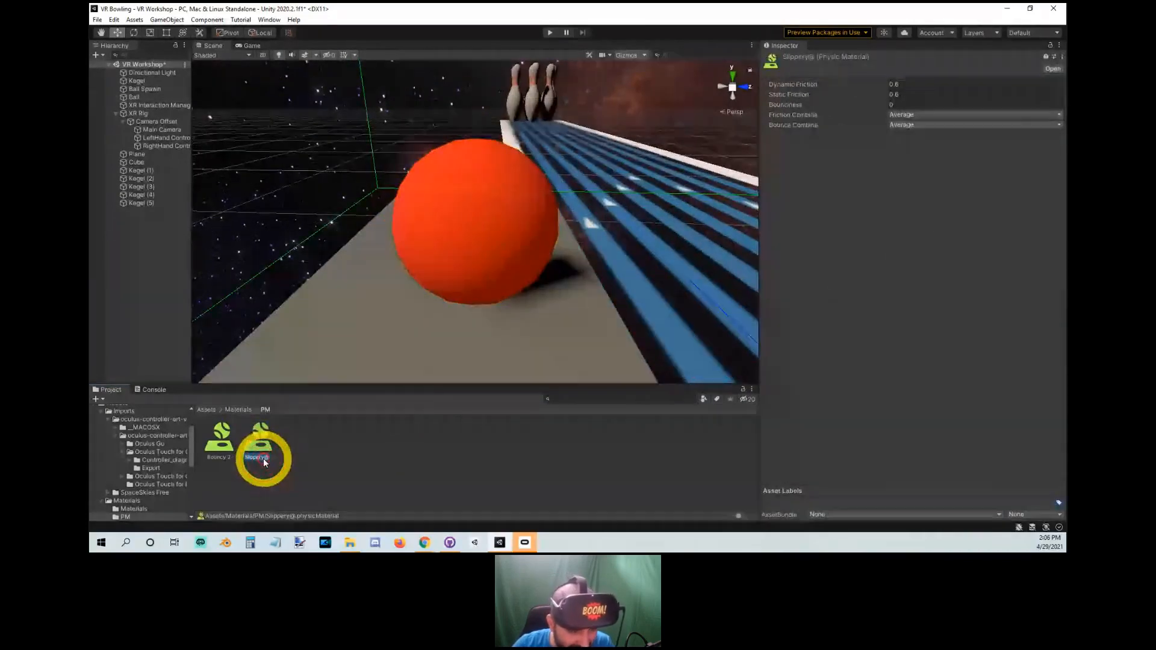
left_click(270, 459)
key("BackSpace")
type("2")
key("Return")
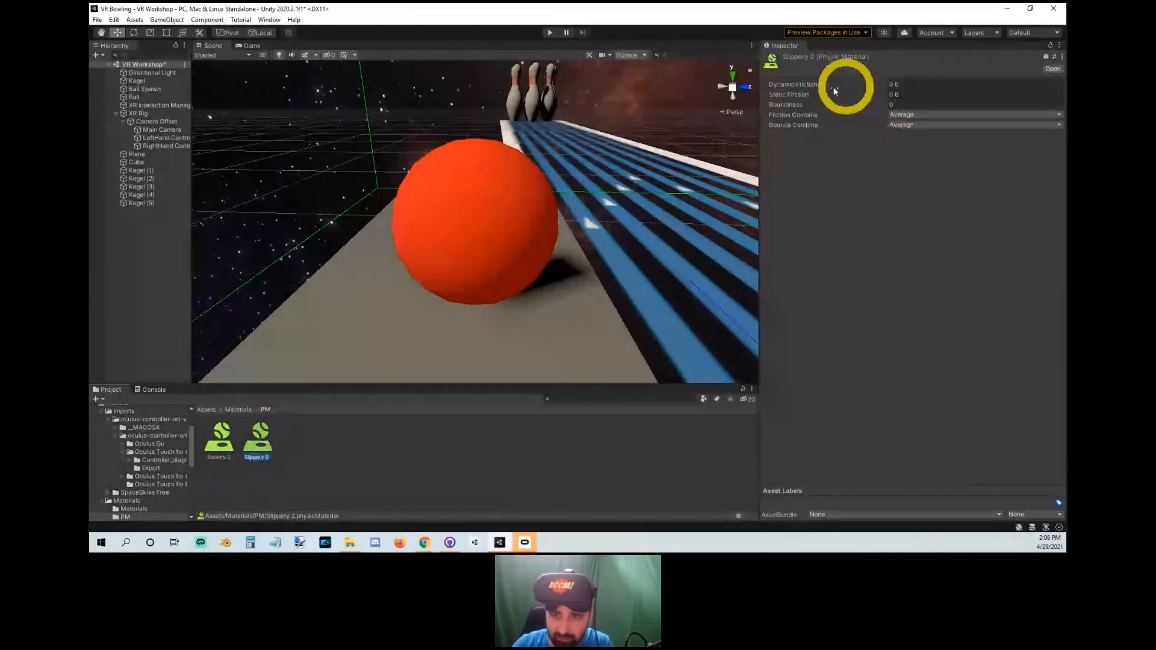
Set Slippery 2's dynamic and static friction to 0 and its Friction Combine to Minimum.
left_click_drag(802, 94, 618, 95)
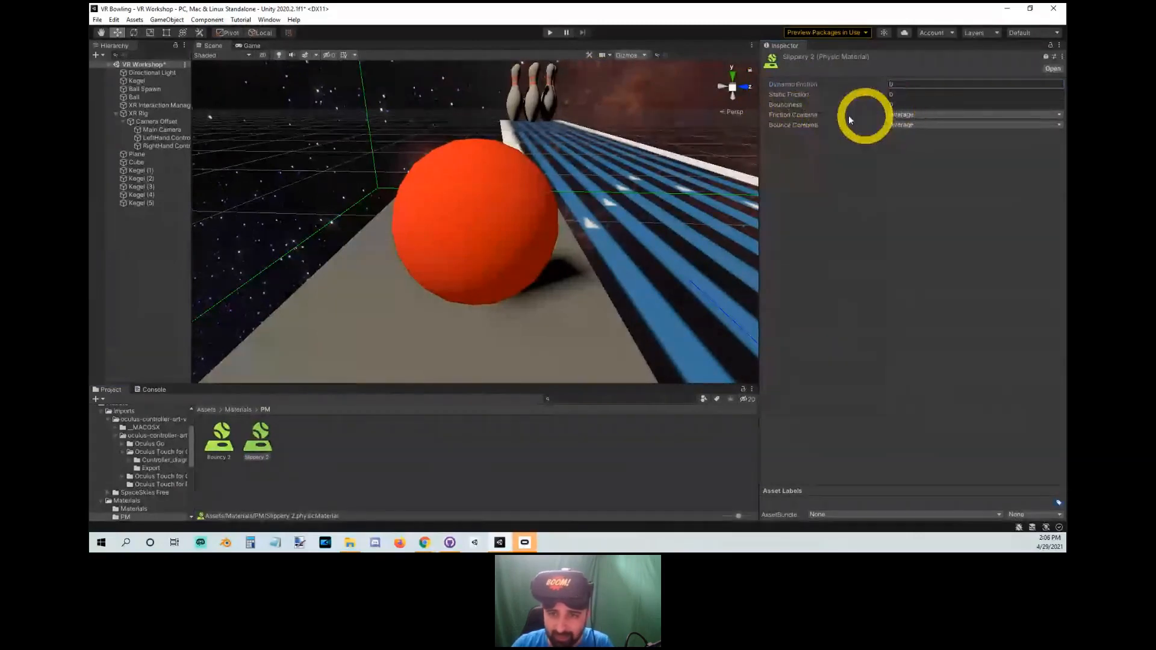
left_click(897, 114)
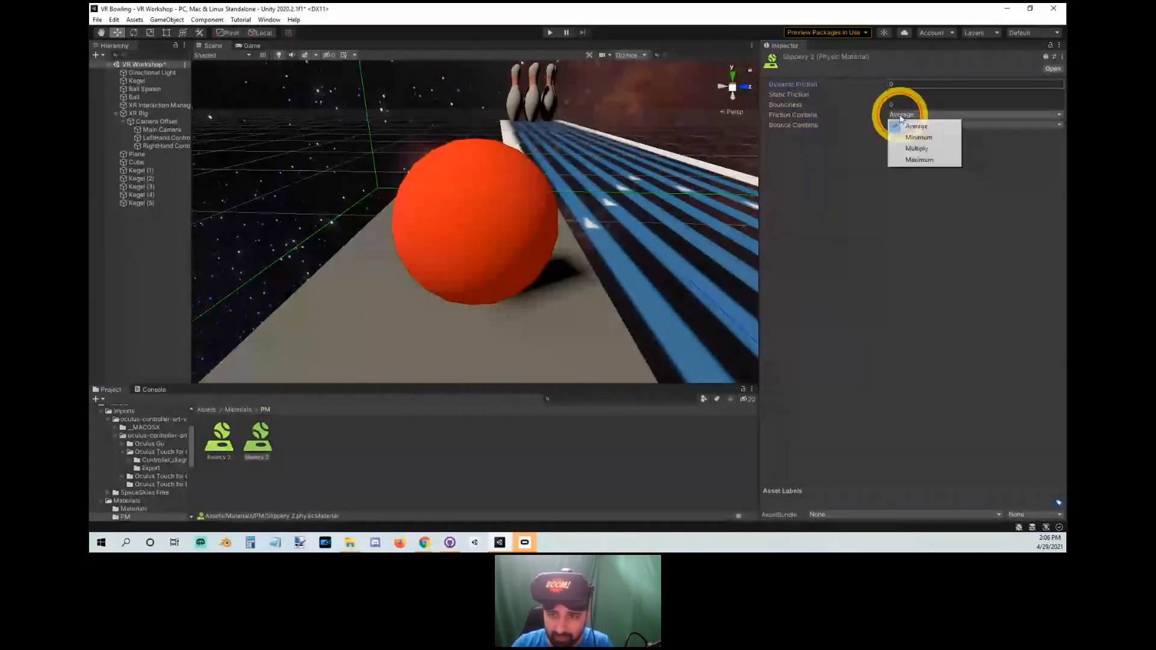
left_click(918, 141)
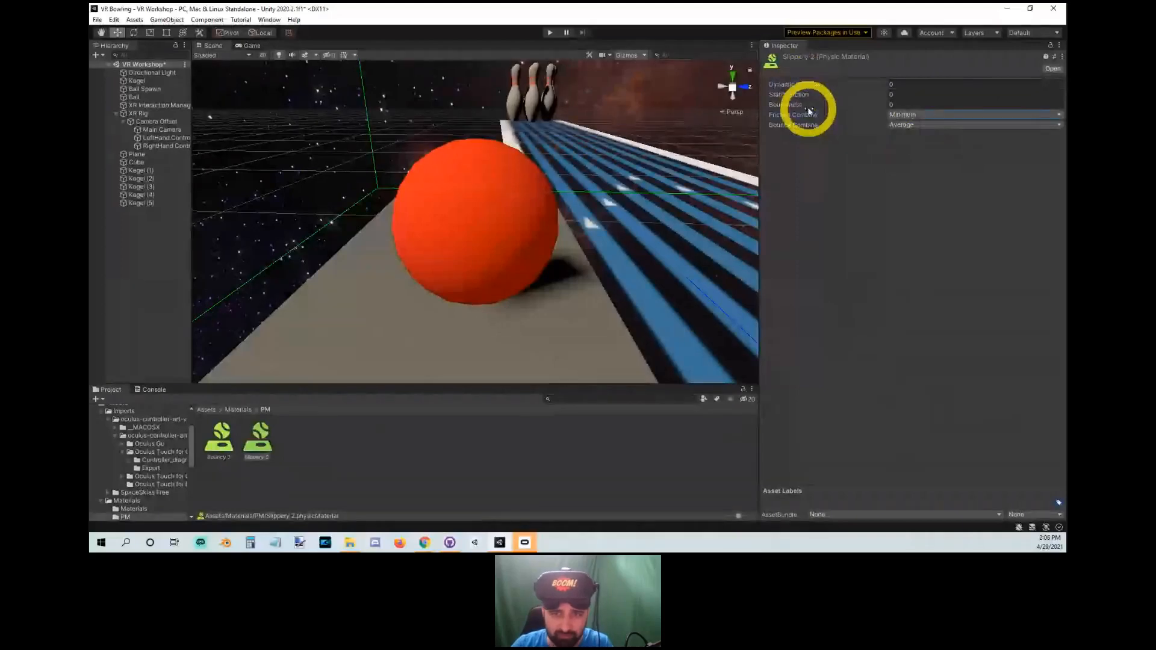
Assign the Slippery 2 physic material to the ball's Sphere Collider and test the scene in Play mode.
right_click_drag(562, 221, 550, 186)
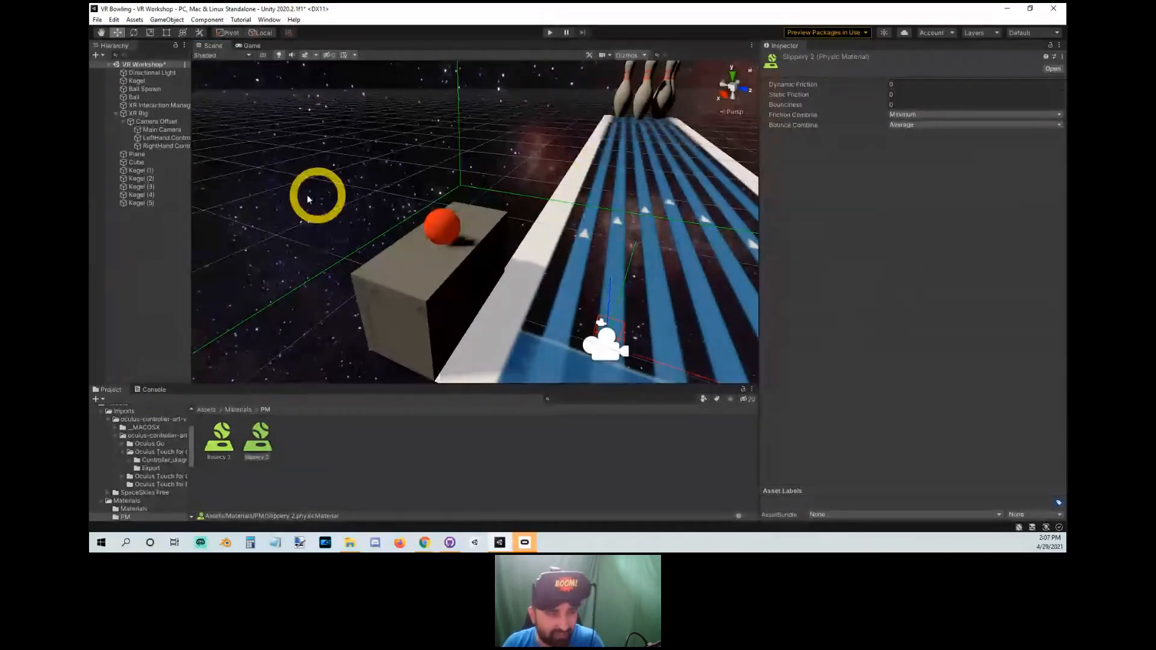
left_click(434, 226)
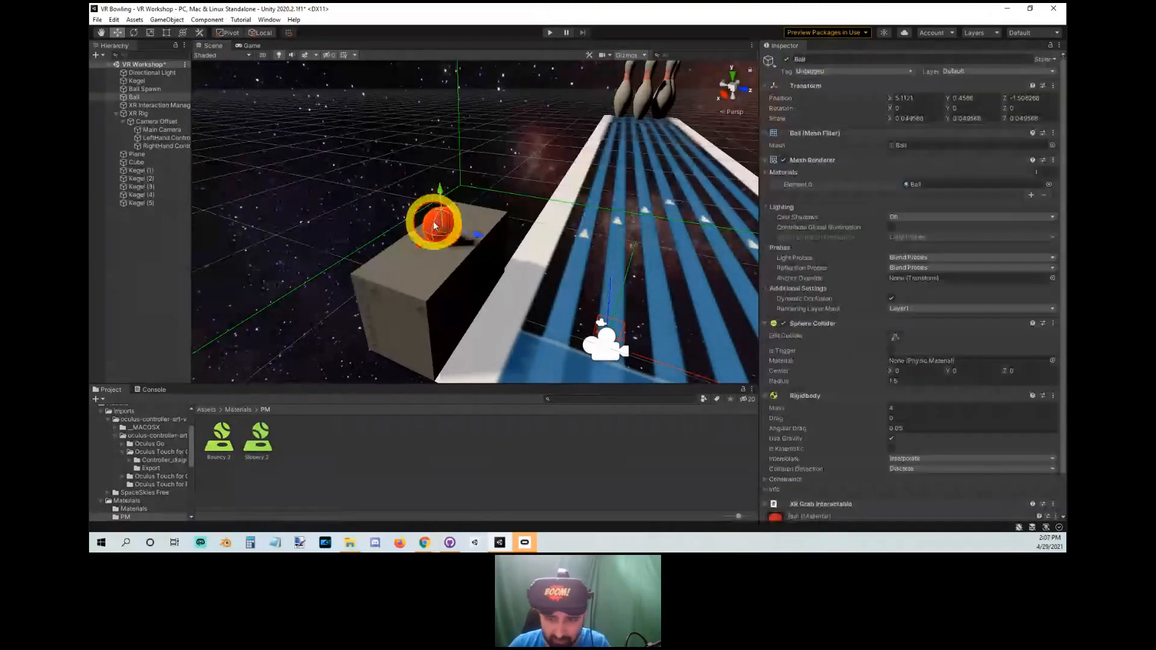
scroll(927, 324, "down", 2)
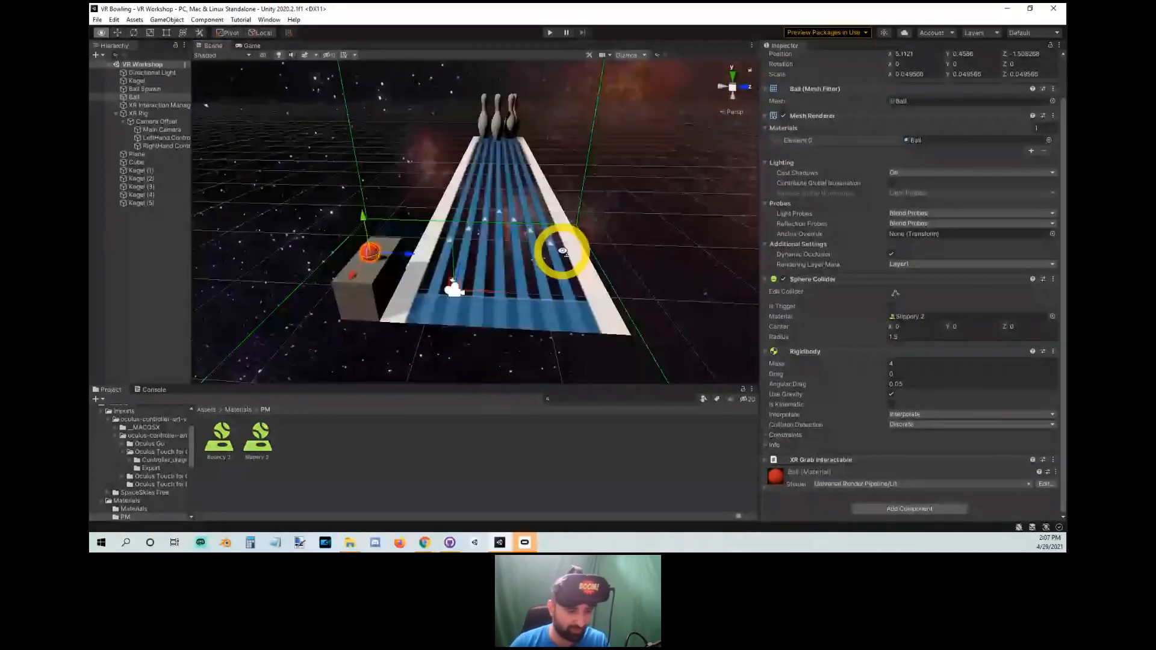
left_click(549, 33)
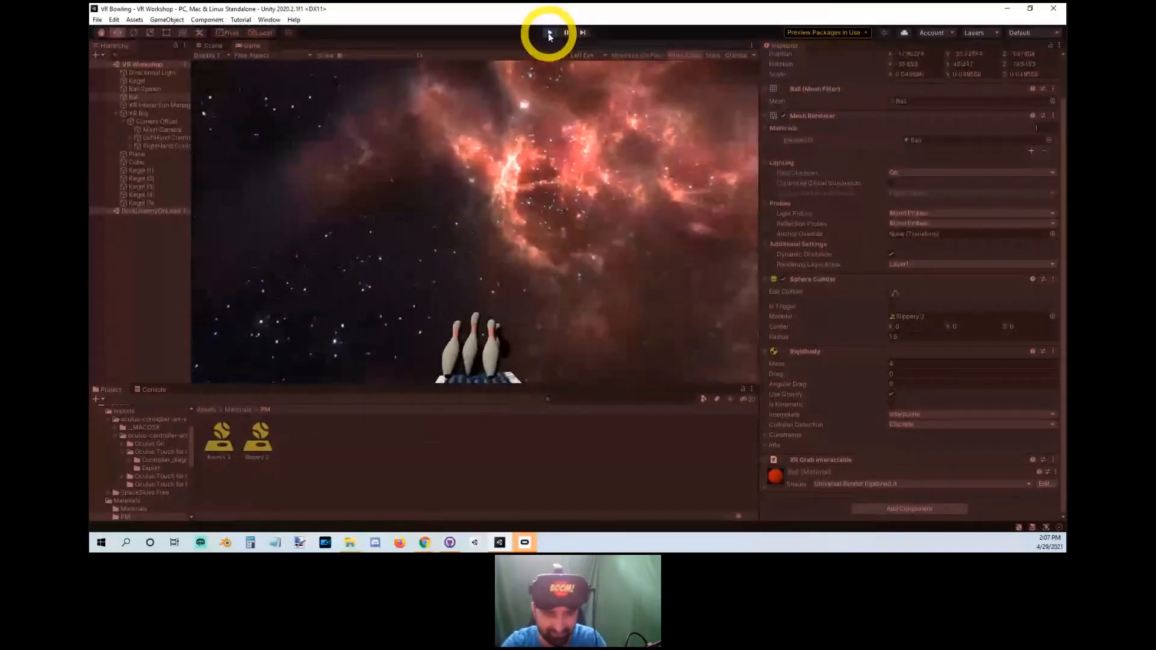
left_click(549, 32)
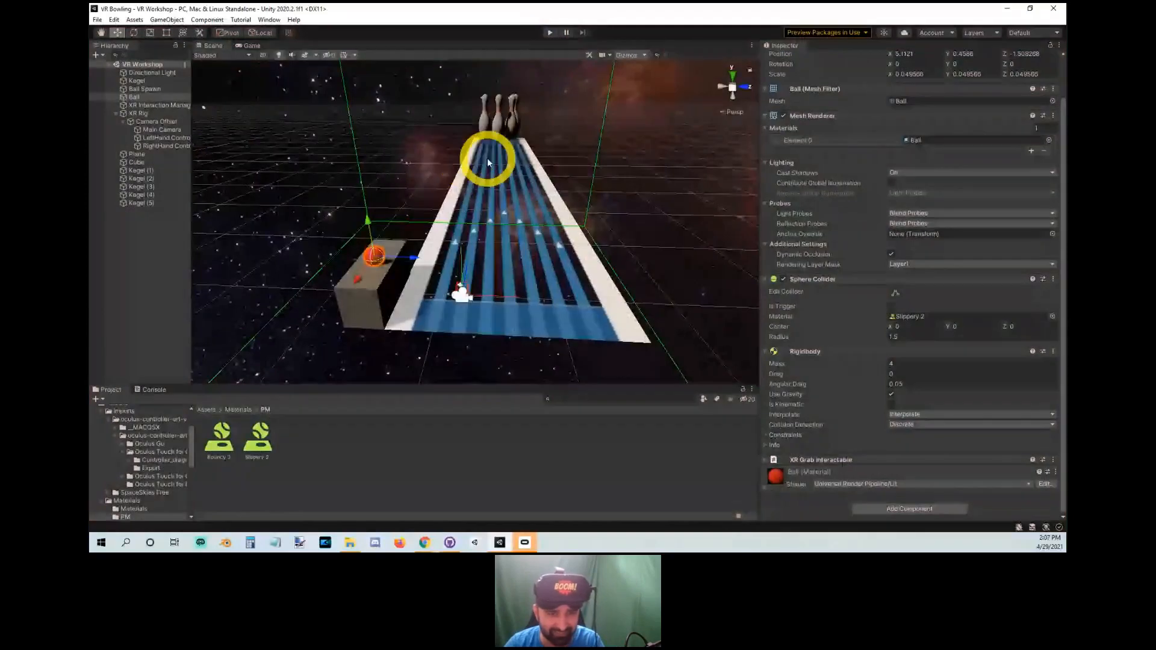
Adjust the positions of the pins at the far end of the lane and save the scene.
left_click_drag(488, 163, 760, 313, "alt")
scroll(760, 313, "down", 5)
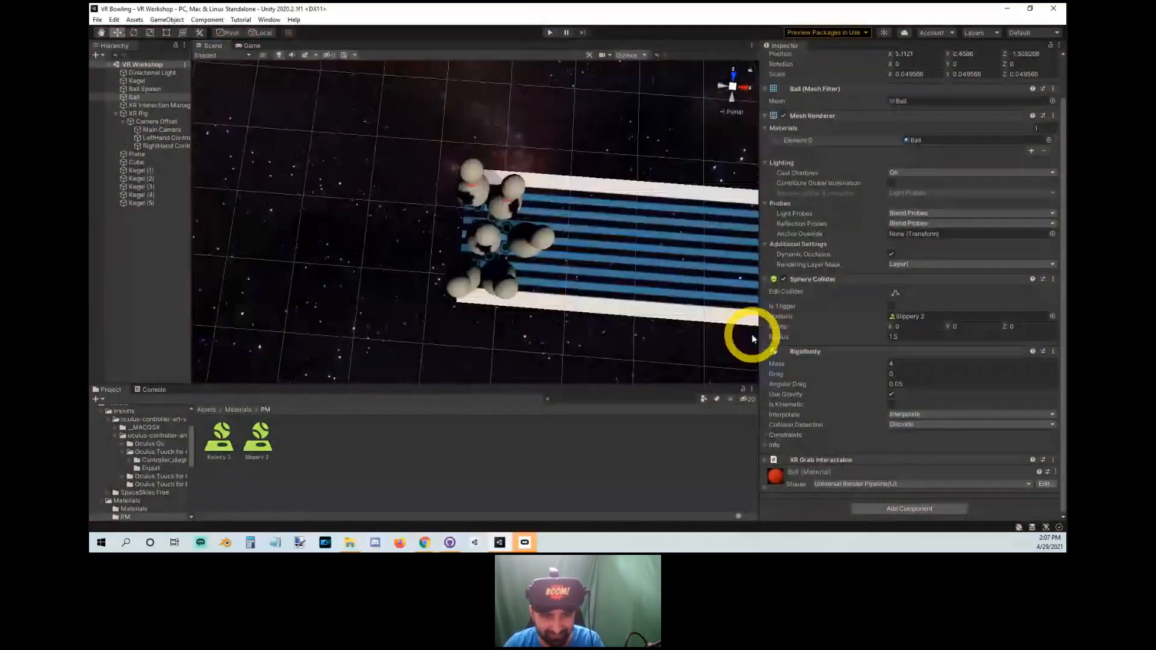
left_click(518, 194)
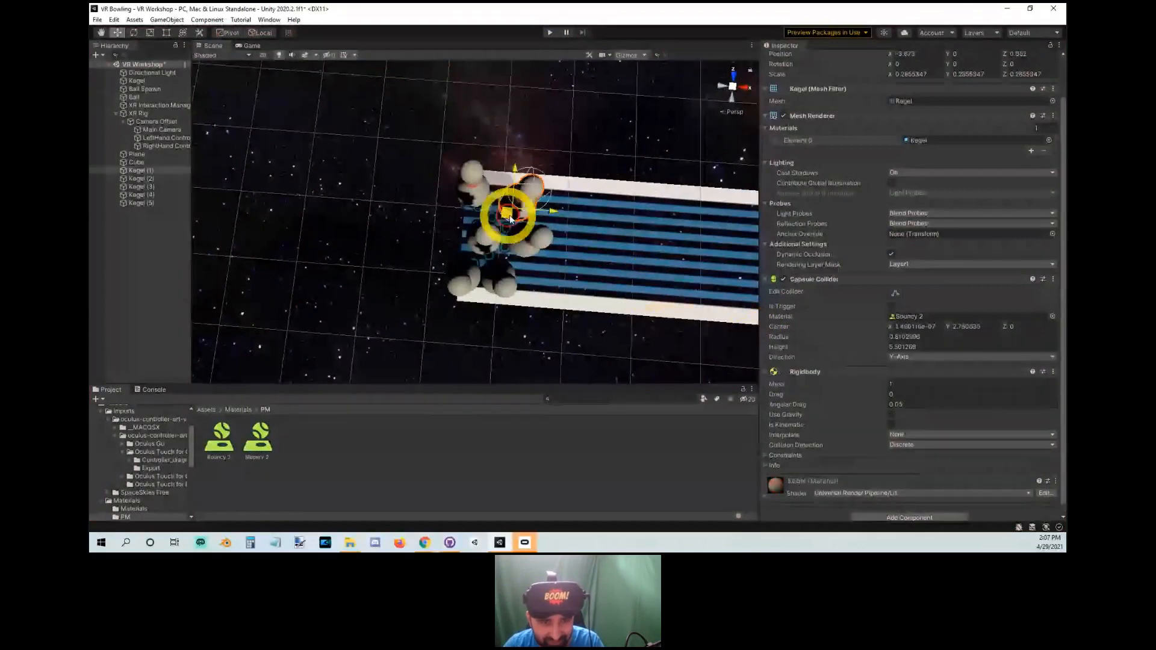
left_click(495, 271)
left_click_drag(495, 271, 360, 139, "alt")
left_click(459, 188)
left_click(483, 222)
key("f")
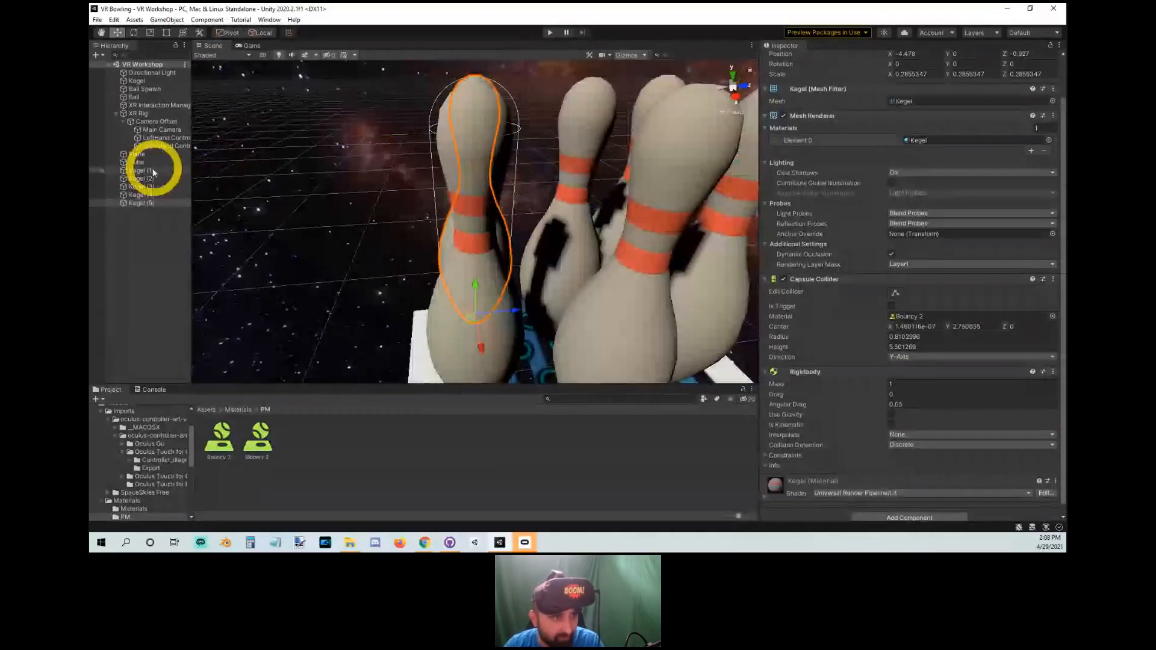
key("ctrl+s")
Scale the ball up uniformly to about 0.075.
double_click(133, 97)
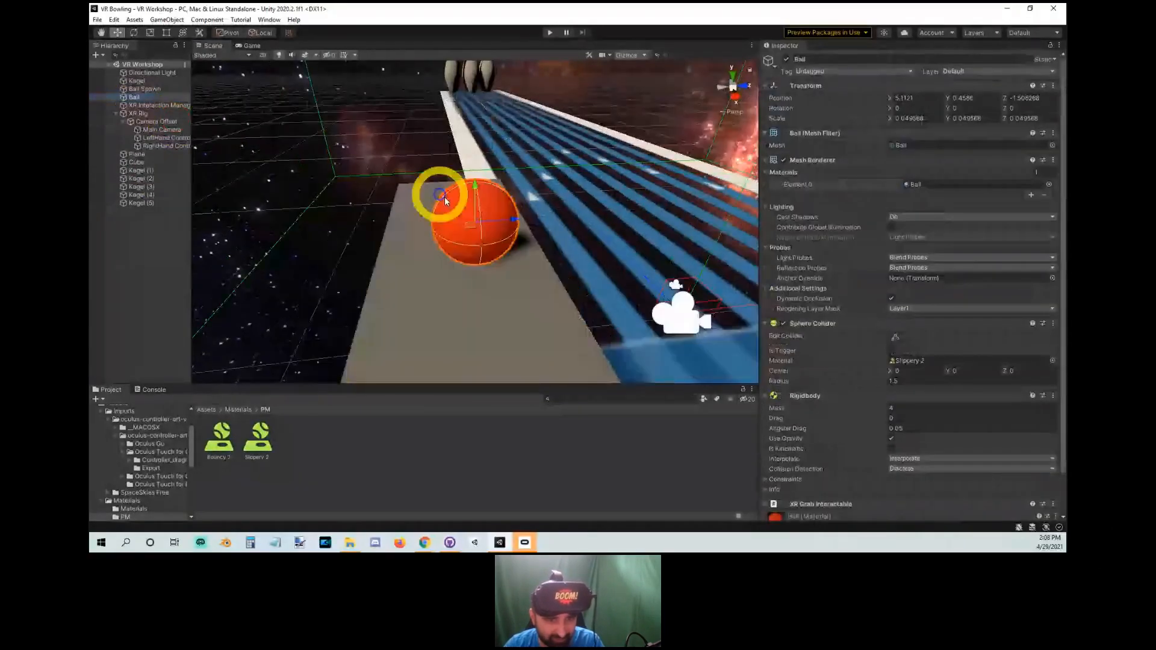
key("r")
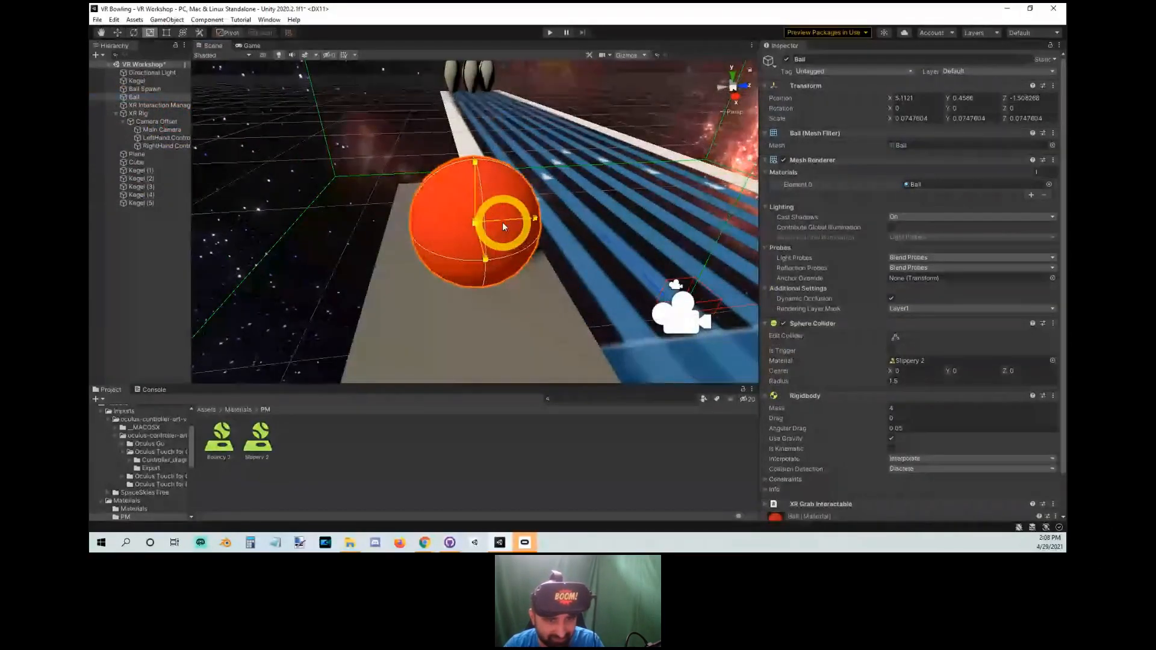
left_click_drag(503, 227, 475, 163, "alt")
Raise the ball together with Ball Spawn to a Y position of about 0.487 and test the scene in Play mode.
key("w")
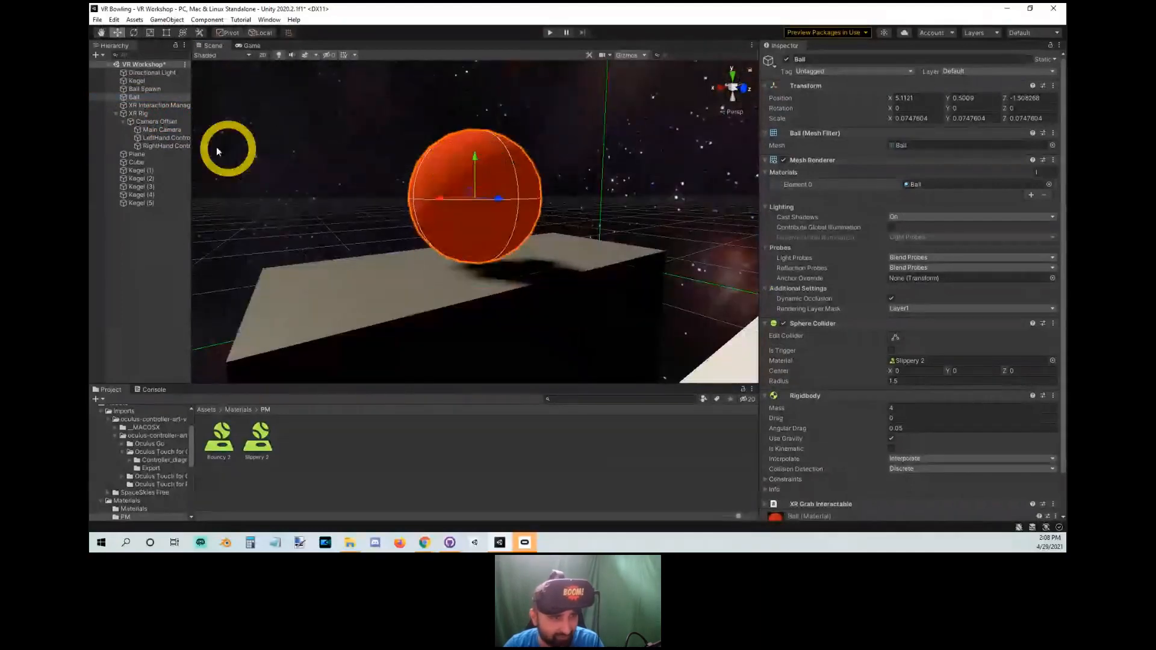
key("ctrl+z")
left_click(151, 90, "ctrl")
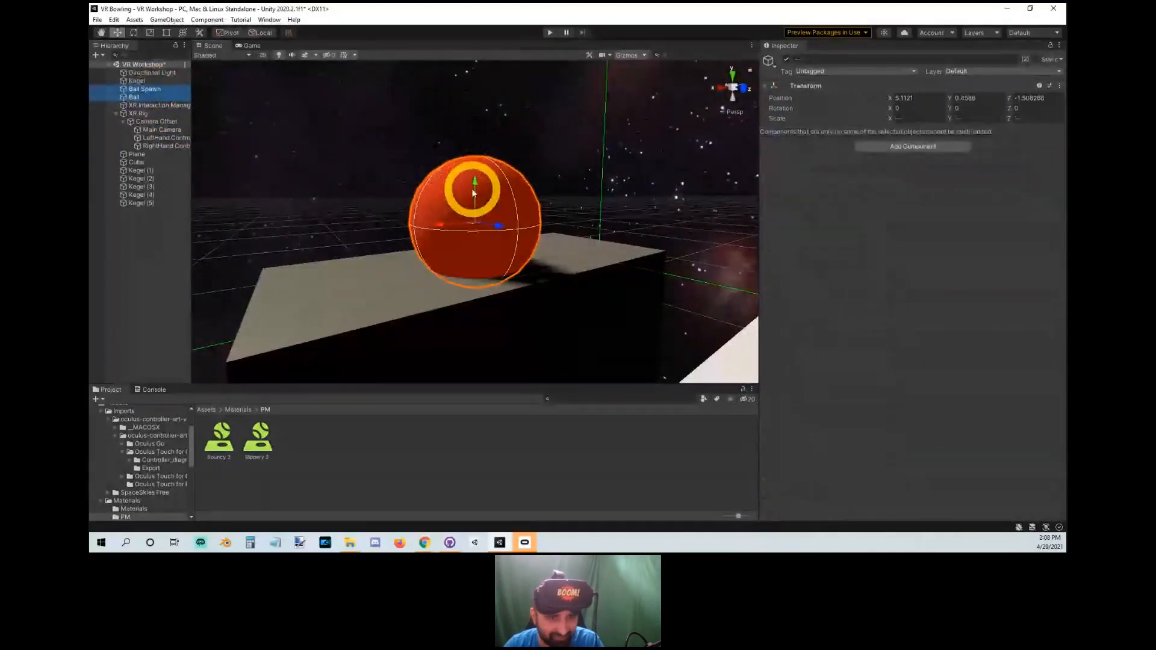
left_click_drag(480, 174, 484, 166)
scroll(481, 166, "down", 10)
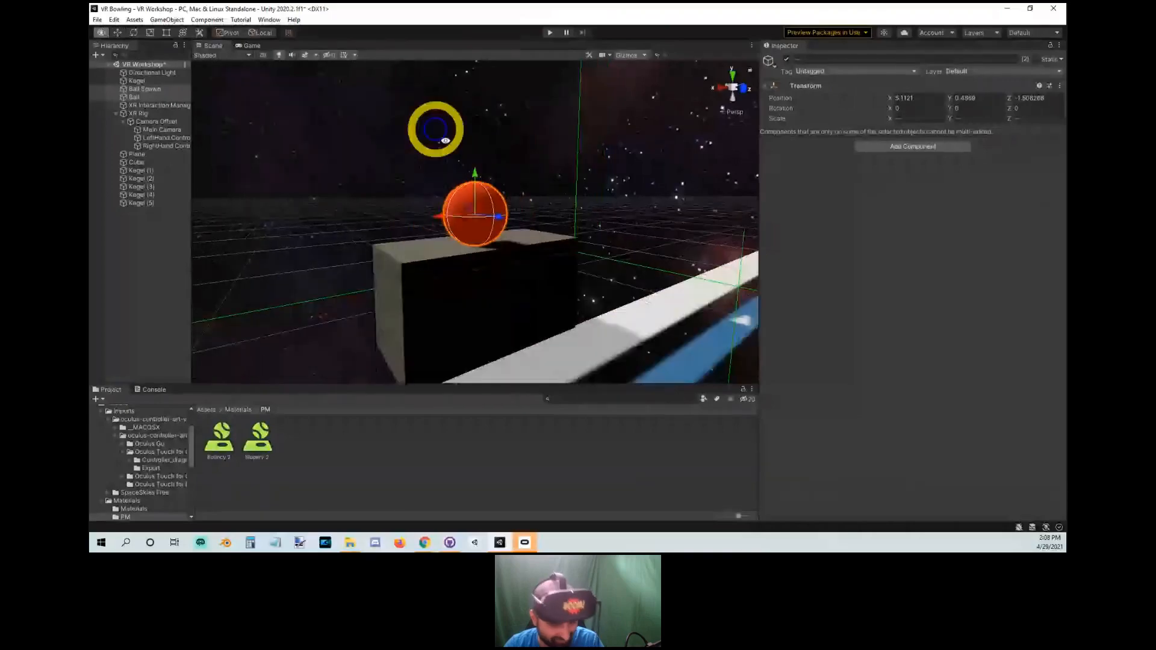
left_click_drag(439, 133, 521, 155, "alt")
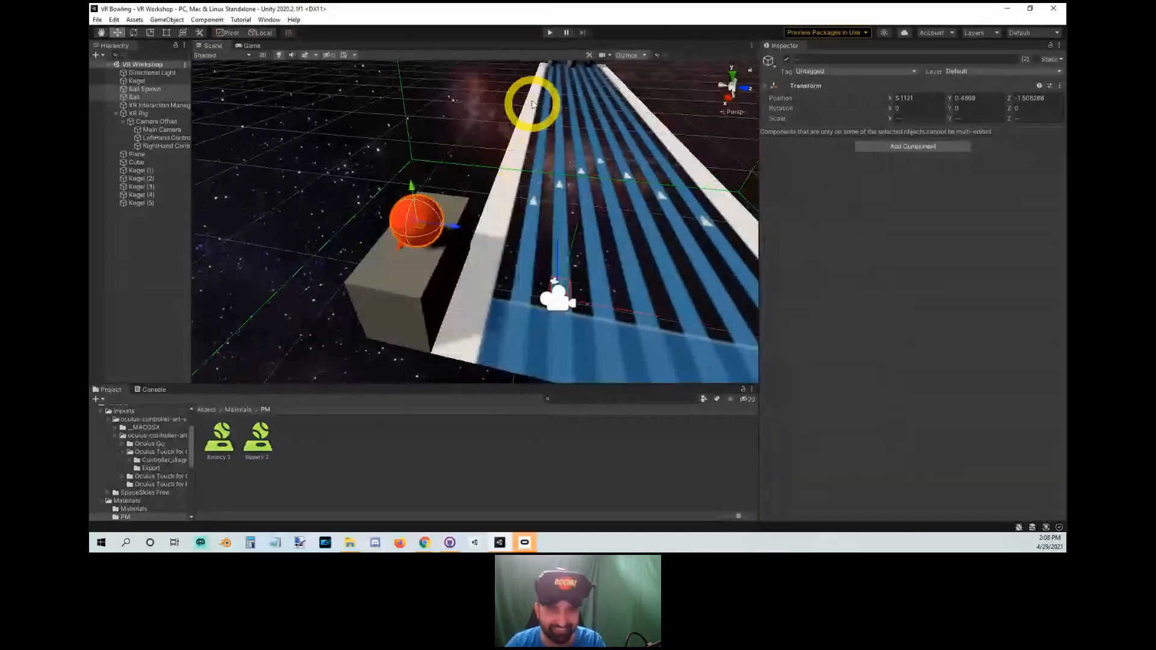
left_click(550, 33)
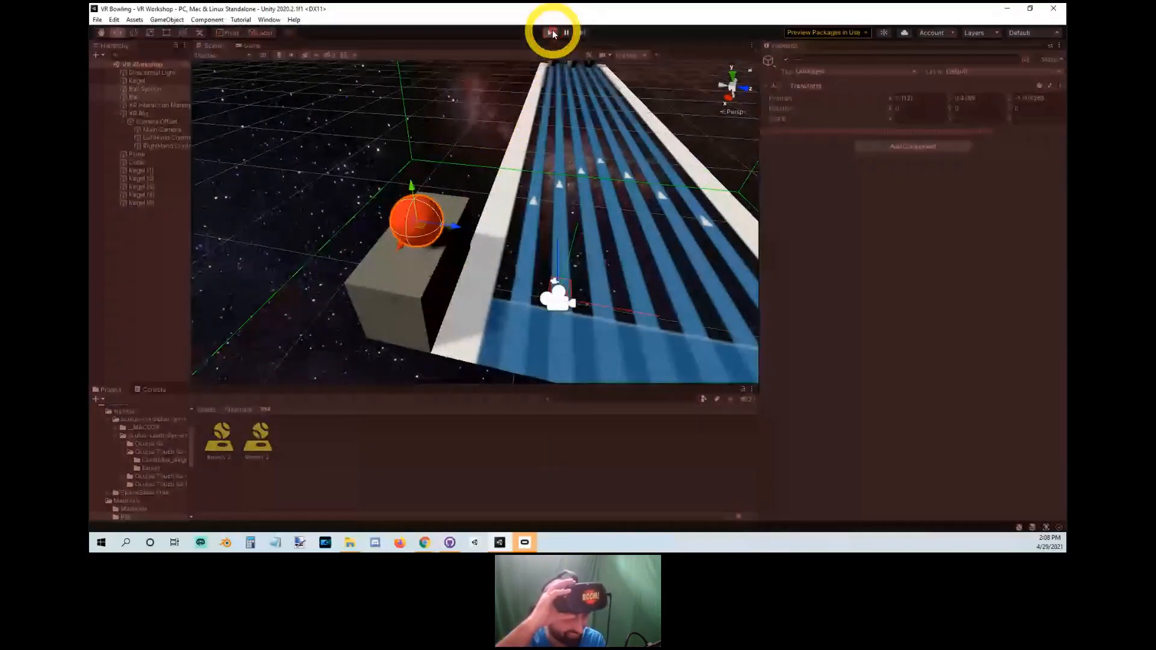
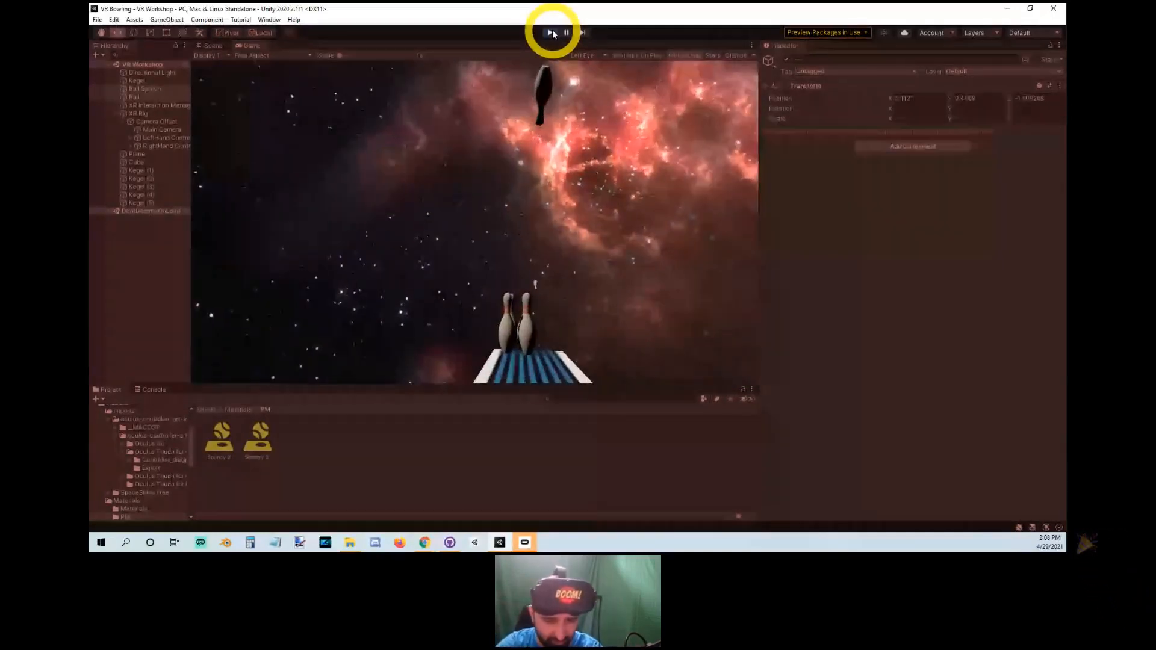
left_click(552, 34)
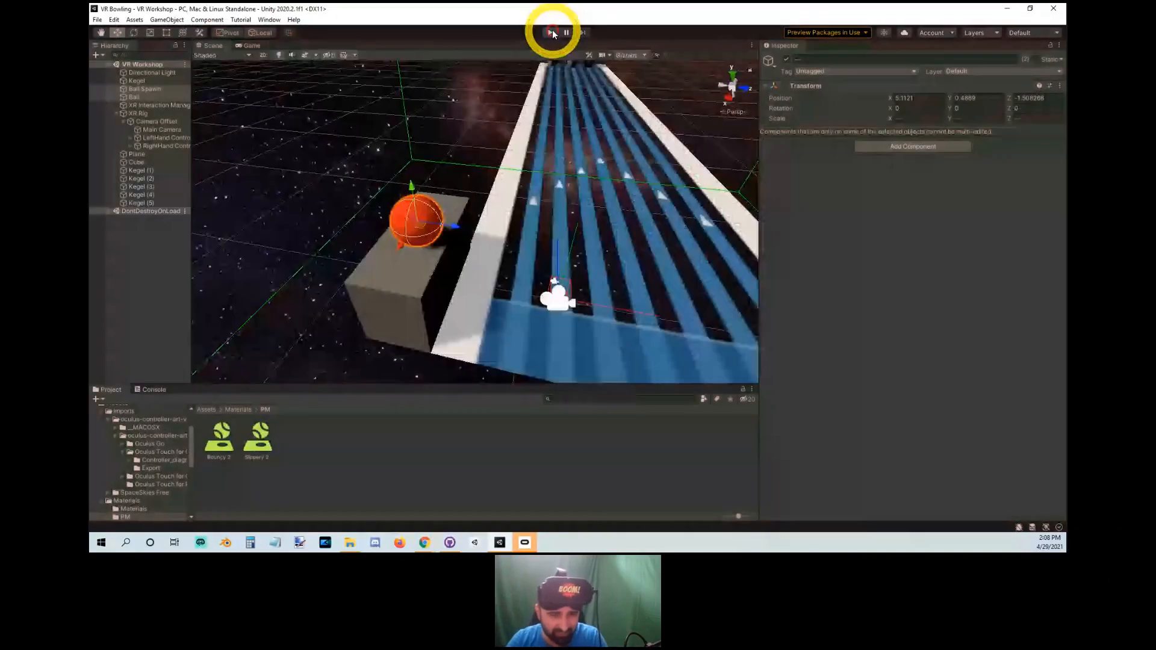
Add a new plane to the scene and reset its transform.
right_click_drag(287, 150, 409, 156)
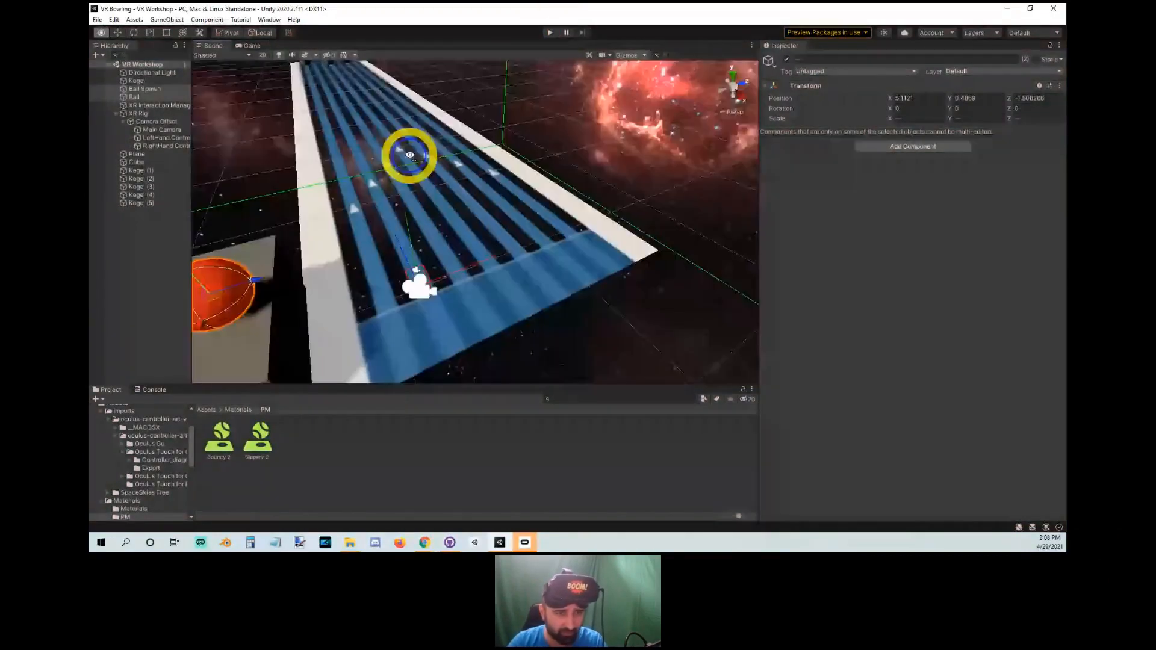
scroll(454, 160, "down", 10)
left_click(206, 409)
left_click(155, 233)
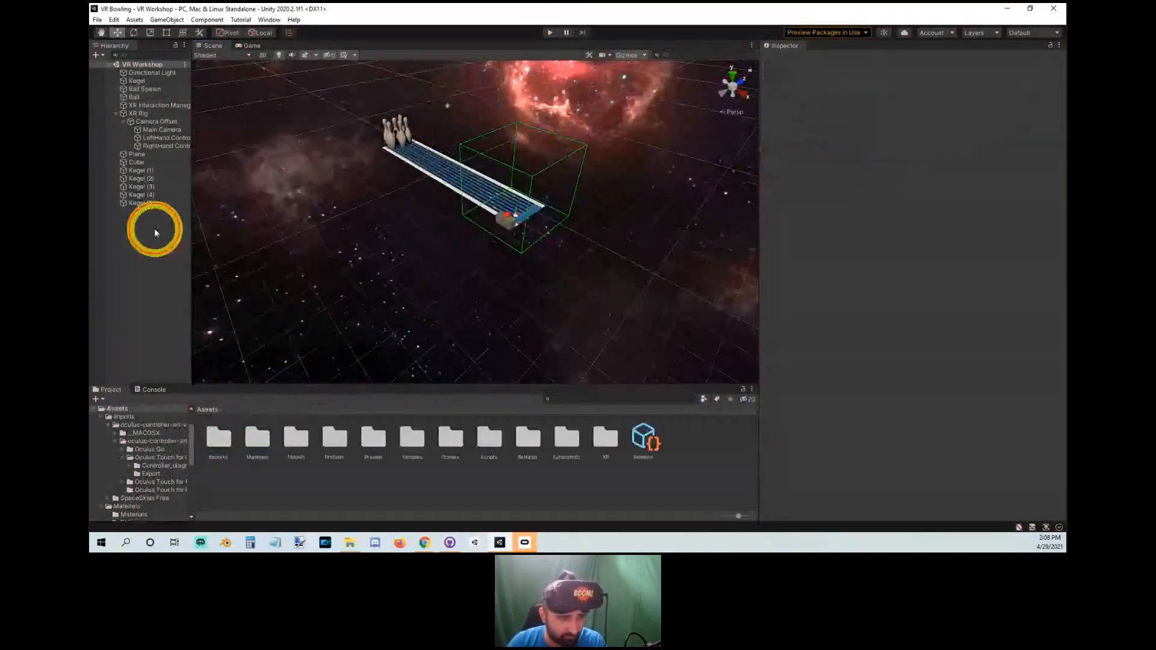
right_click(155, 232)
mouse_move(186, 361)
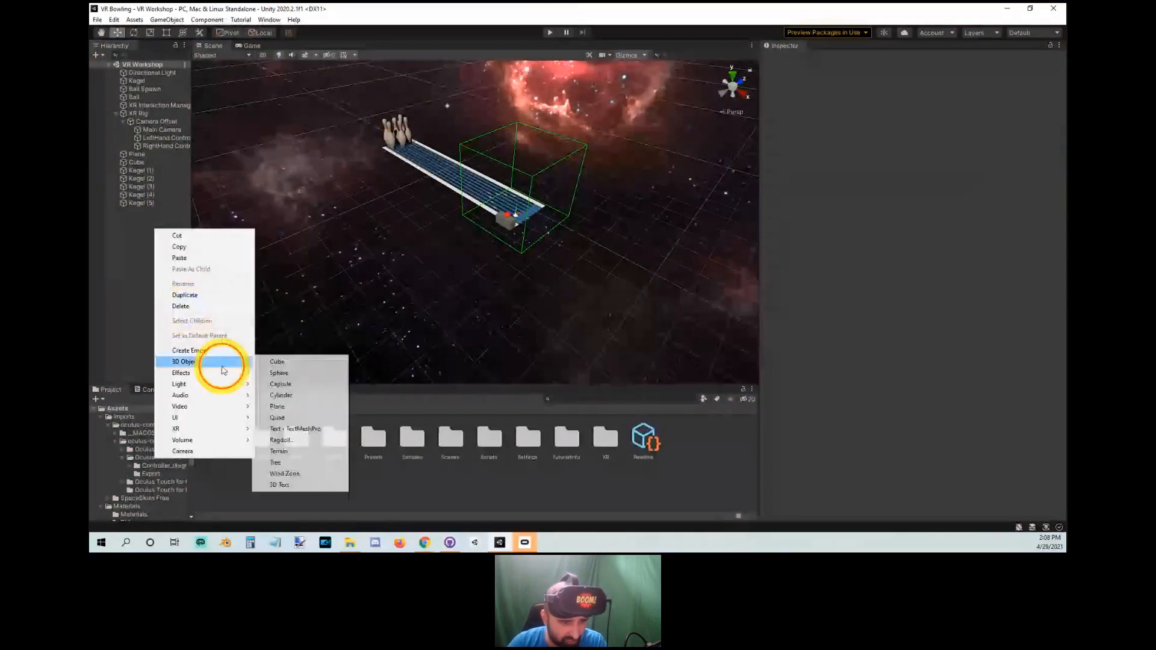
left_click(306, 404)
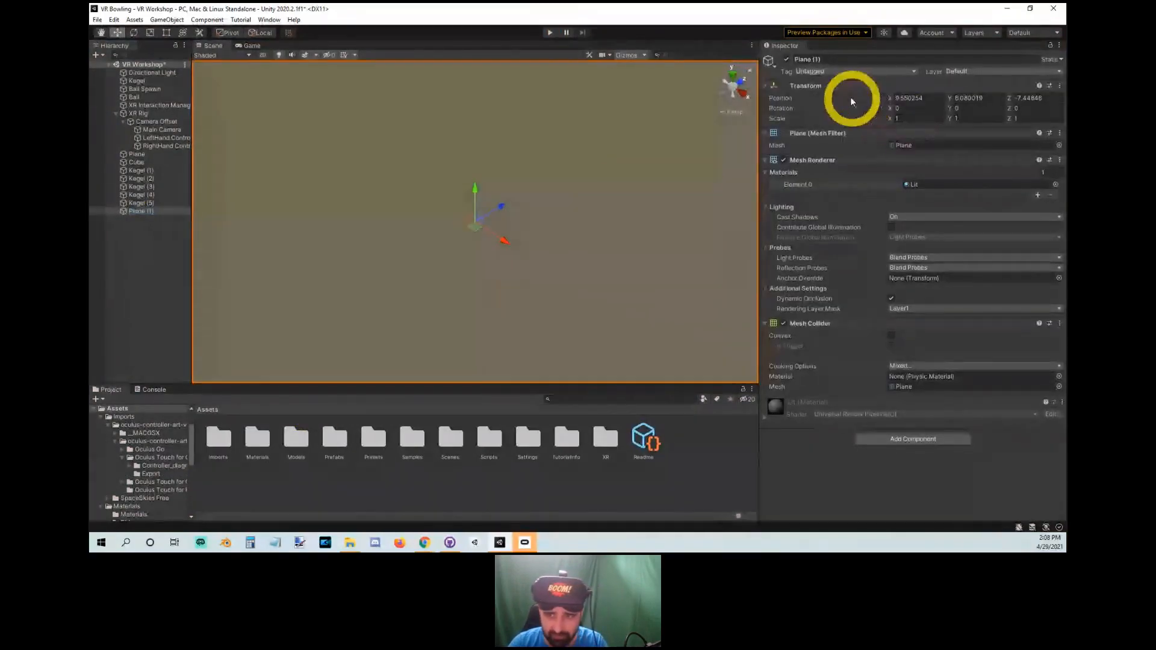
right_click(838, 89)
left_click(843, 93)
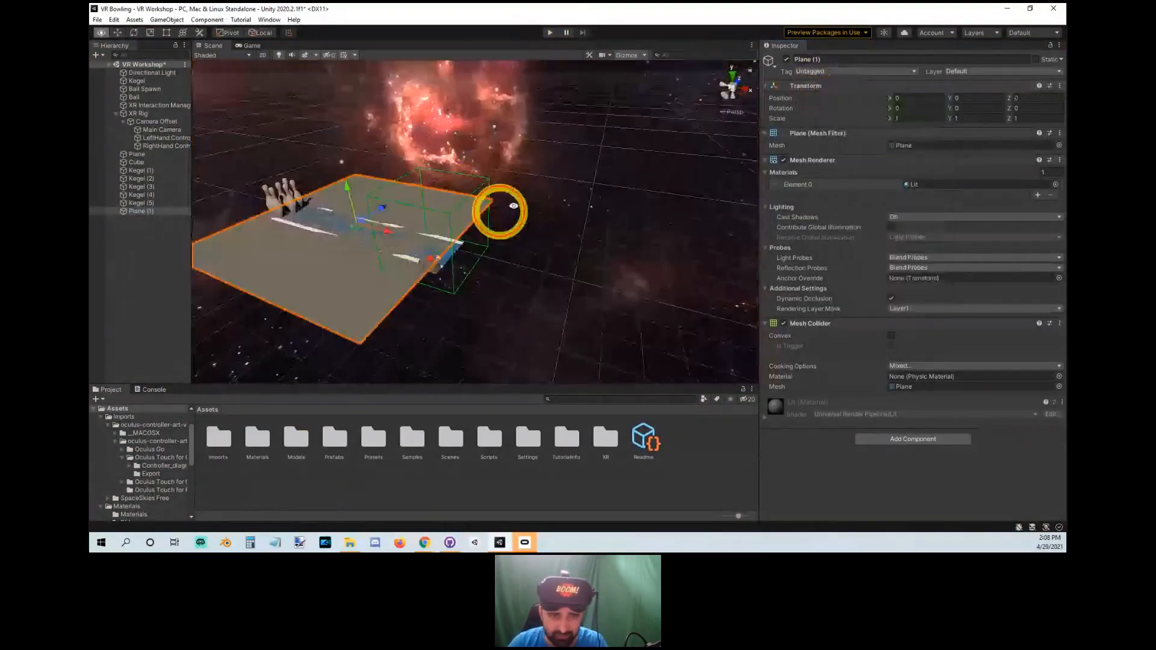
Scale the new plane uniformly to about 3.99 and lower it beneath the lane to a Y position of about -0.68.
right_click_drag(498, 211, 560, 175)
left_click_drag(559, 175, 539, 196, "alt")
key("f")
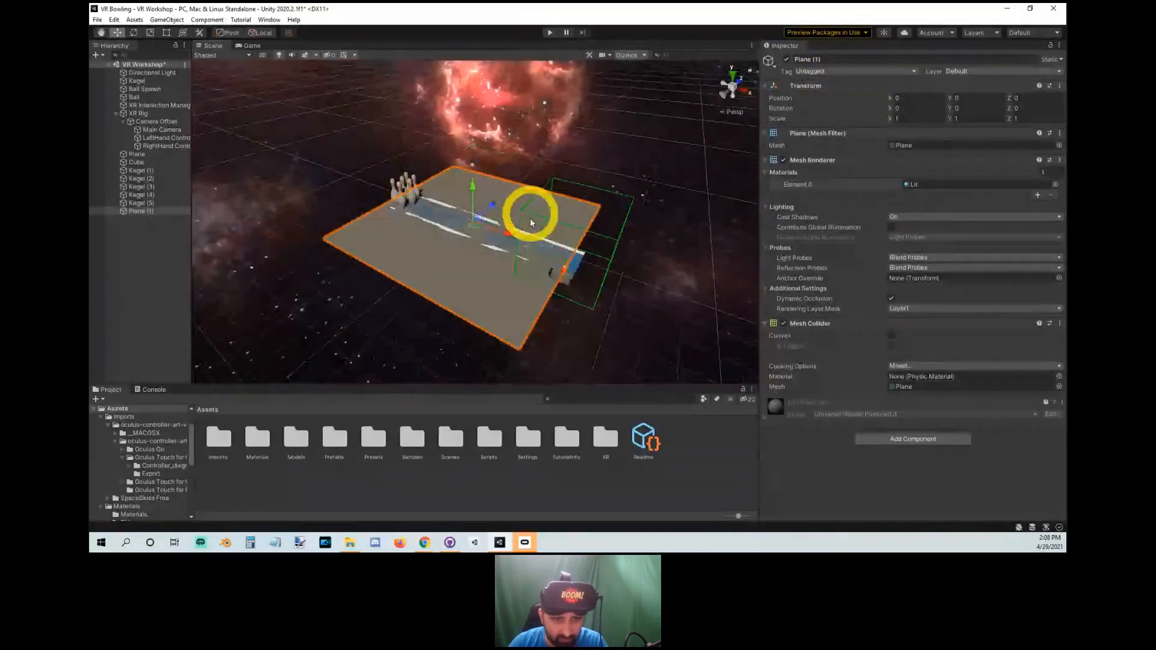
right_click_drag(482, 200, 483, 224, "alt")
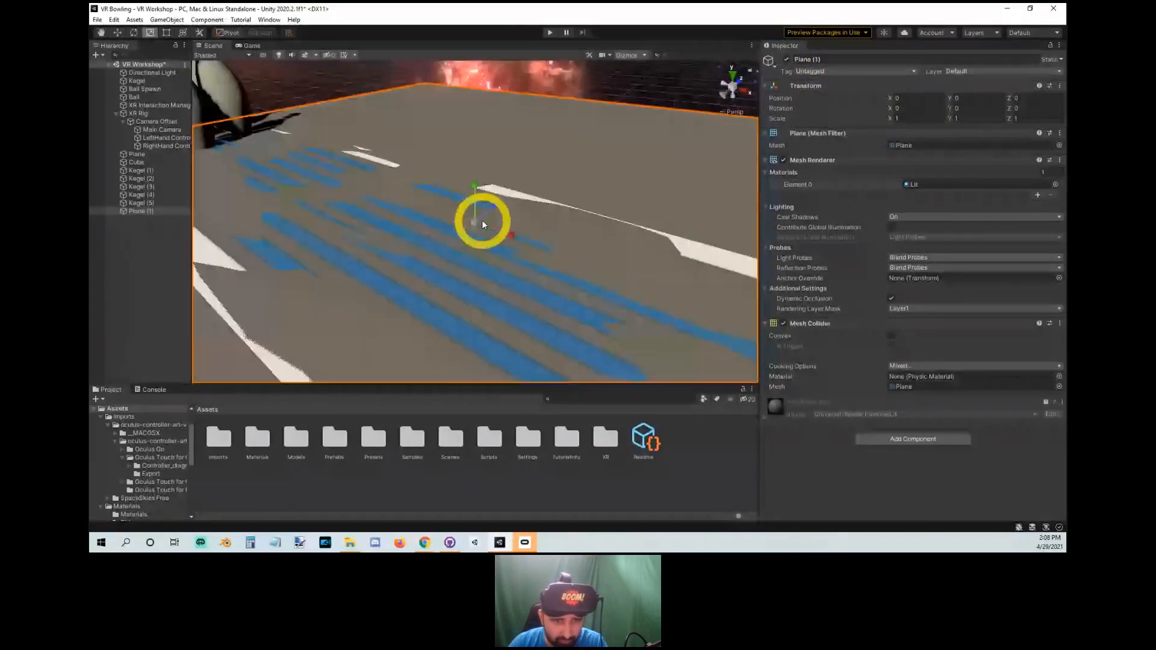
scroll(483, 223, "down", 10)
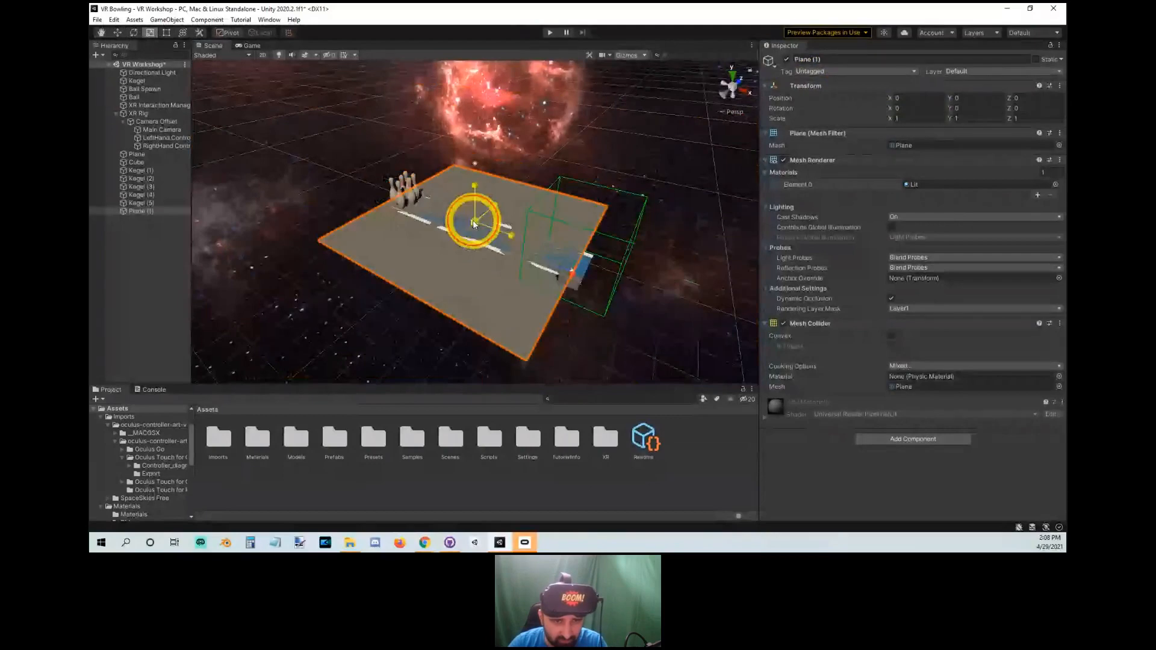
left_click_drag(473, 220, 550, 206)
key("w")
left_click_drag(476, 184, 476, 259)
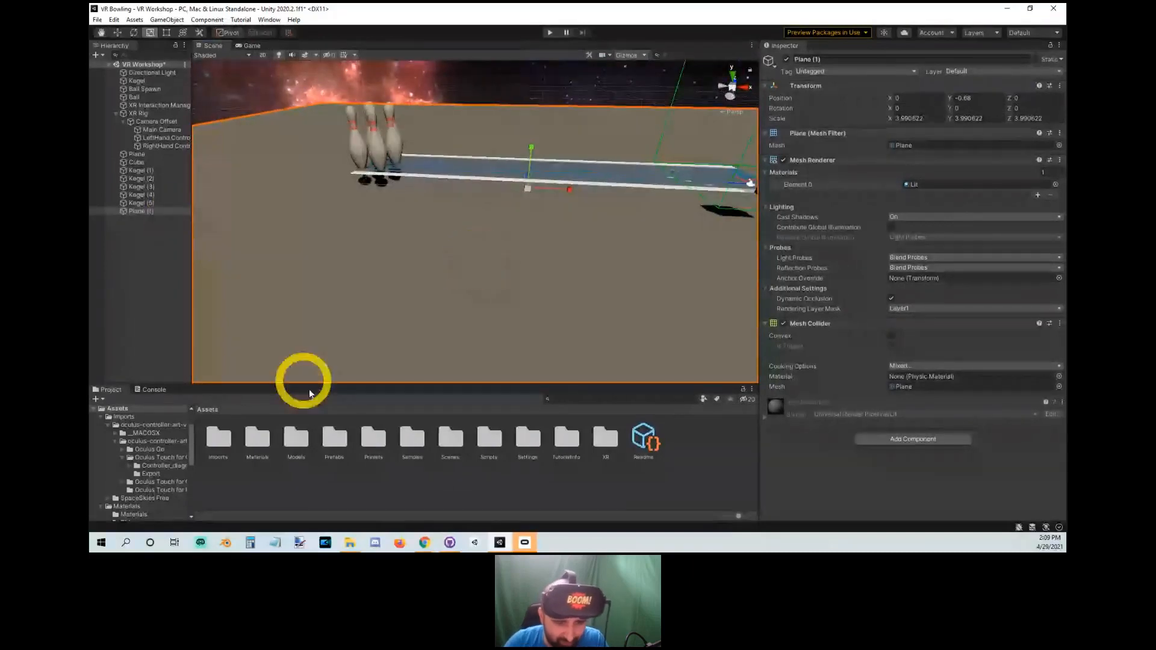
Create a C# script for resetting the ball in the Scripts folder.
left_click(480, 444)
double_click(479, 444)
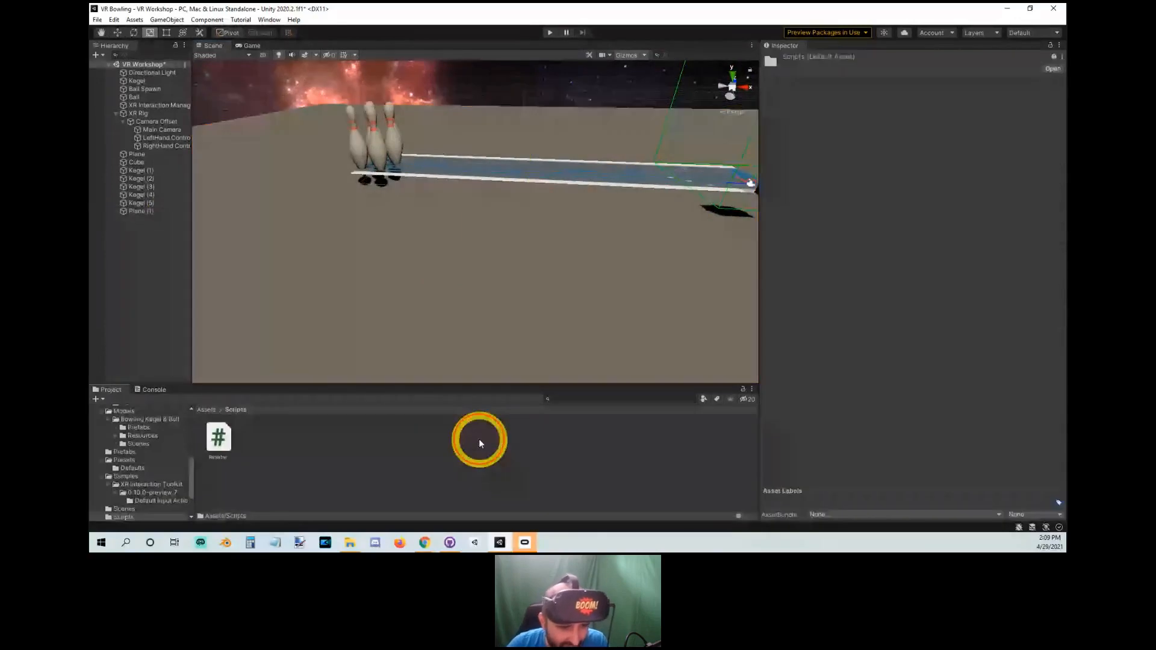
right_click(479, 440)
mouse_move(355, 192)
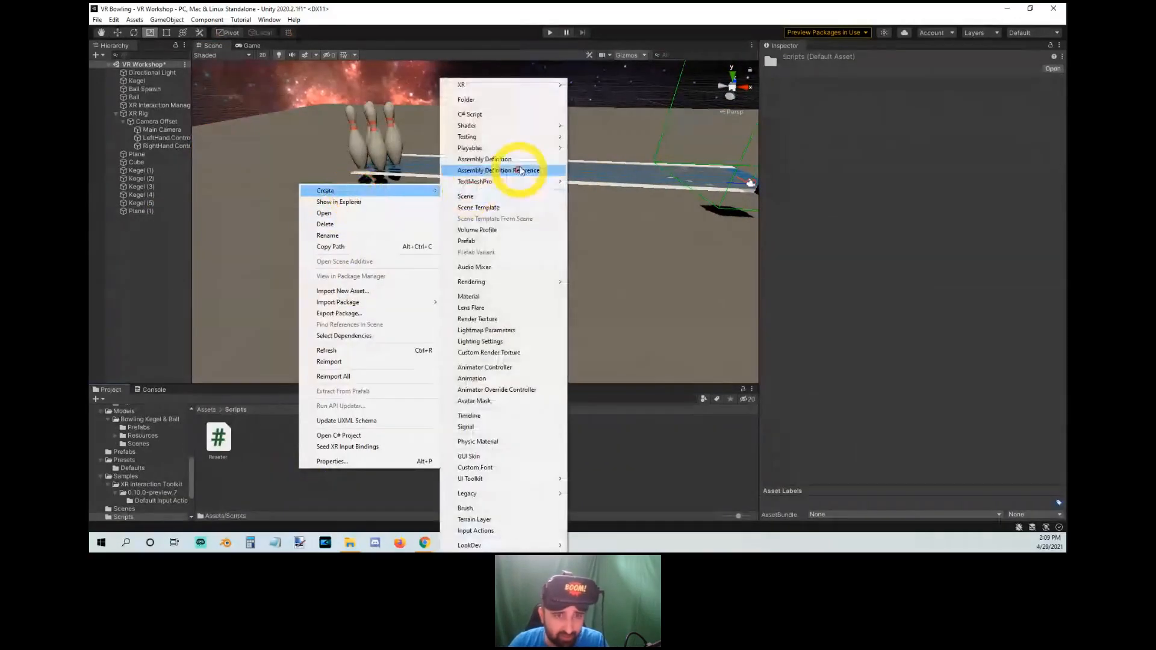
left_click(528, 115)
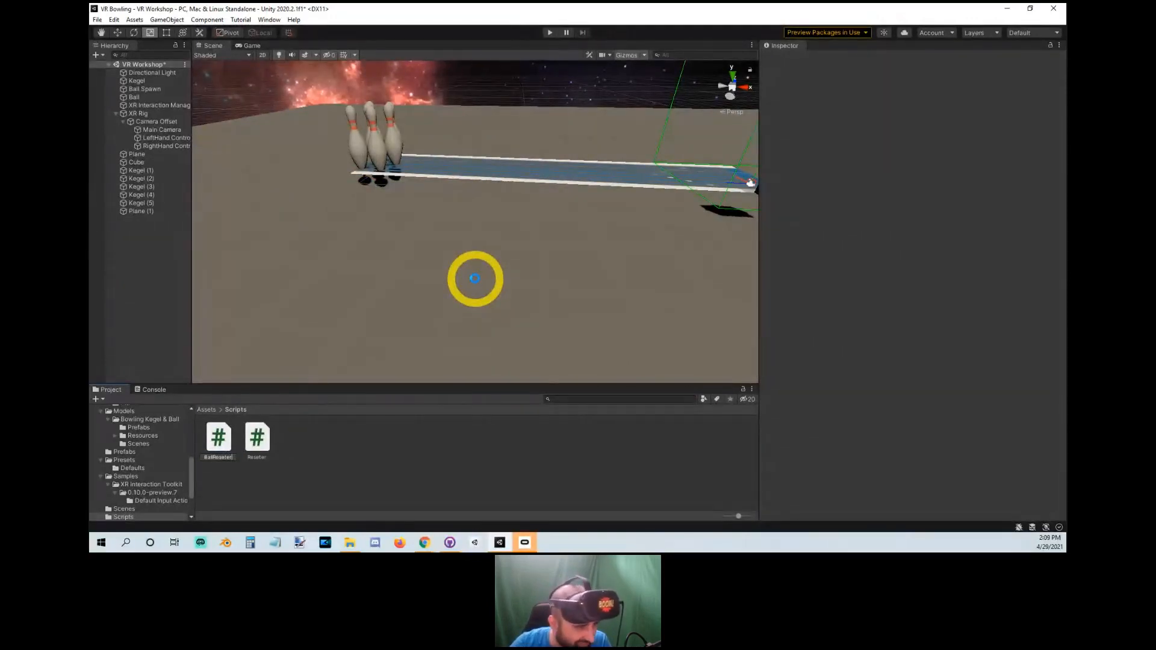
Name the new script BallReseter and open it in Visual Studio.
type("BallReseter")
key("Return")
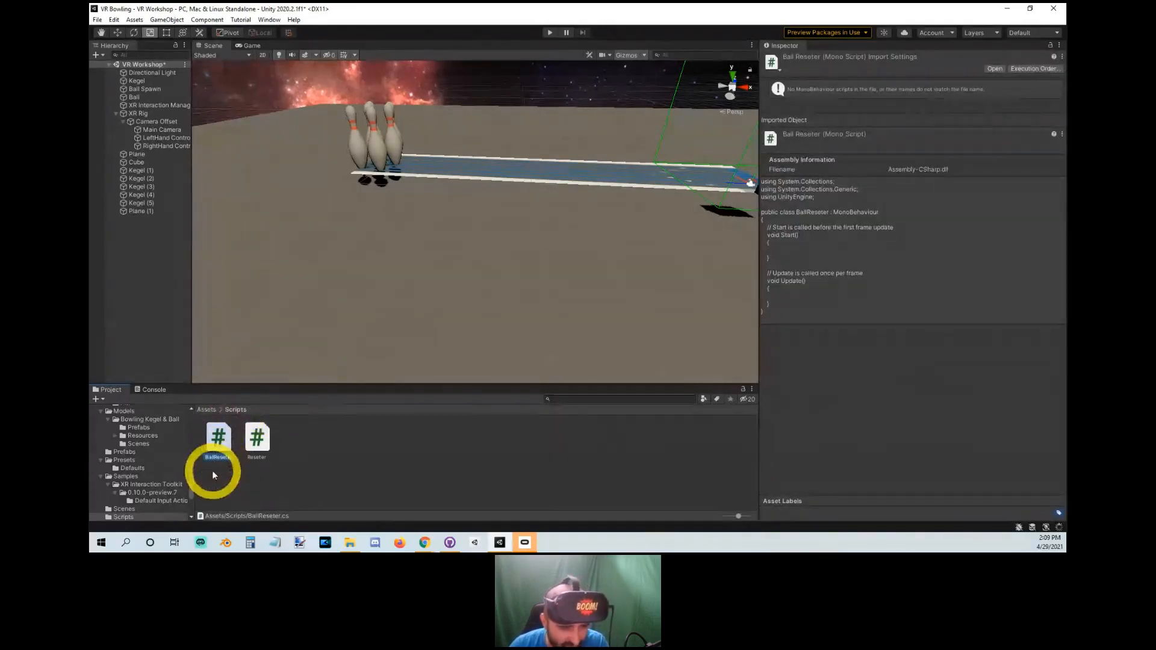
double_click(218, 445)
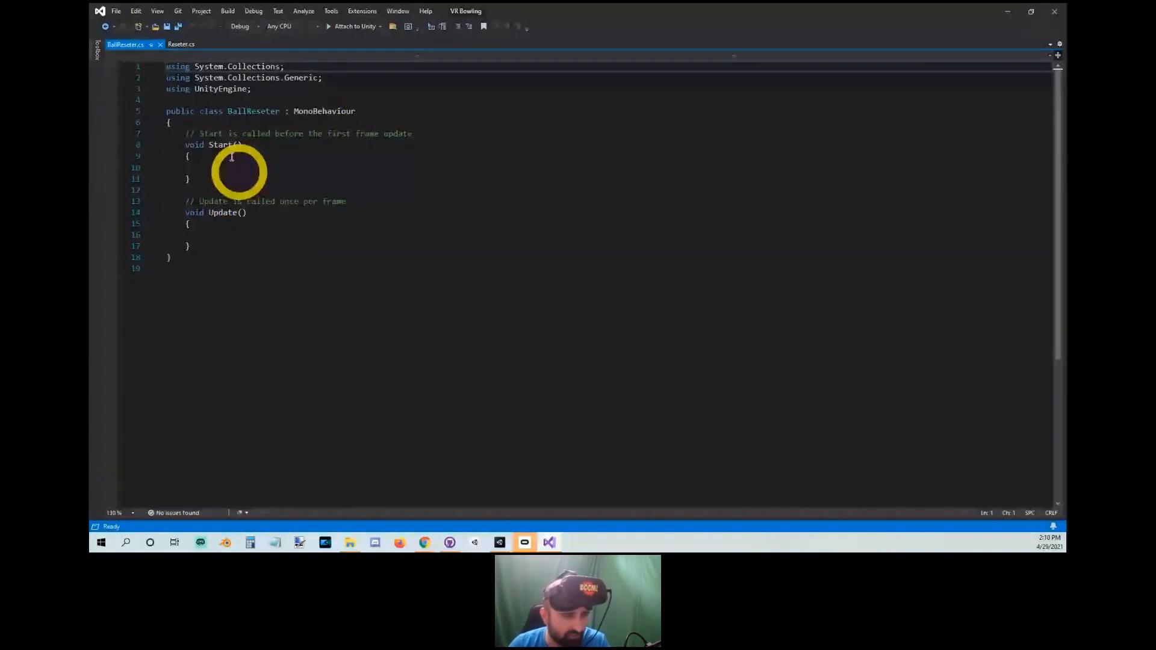
Examine the default script's using directives, the BallReseter class declaration with MonoBehaviour, and the Start and Update methods.
left_click_drag(208, 271, 129, 28)
left_click(261, 142)
left_click_drag(269, 97, 124, 52)
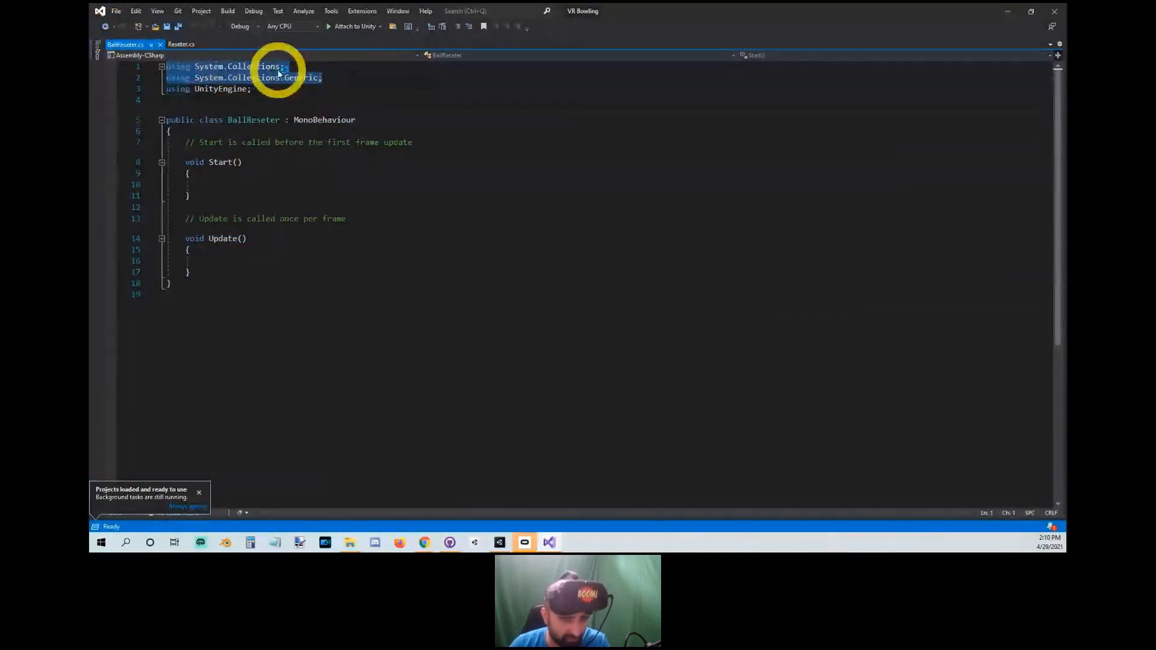
left_click(297, 99)
left_click_drag(271, 88, 113, 44)
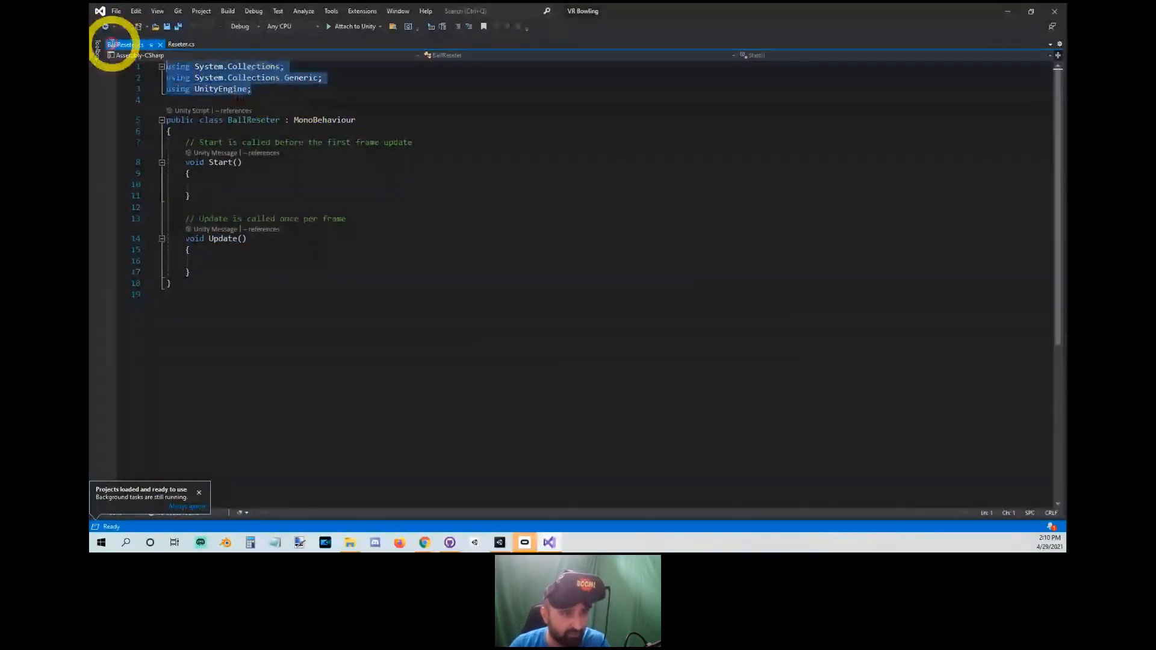
left_click_drag(115, 89, 116, 46)
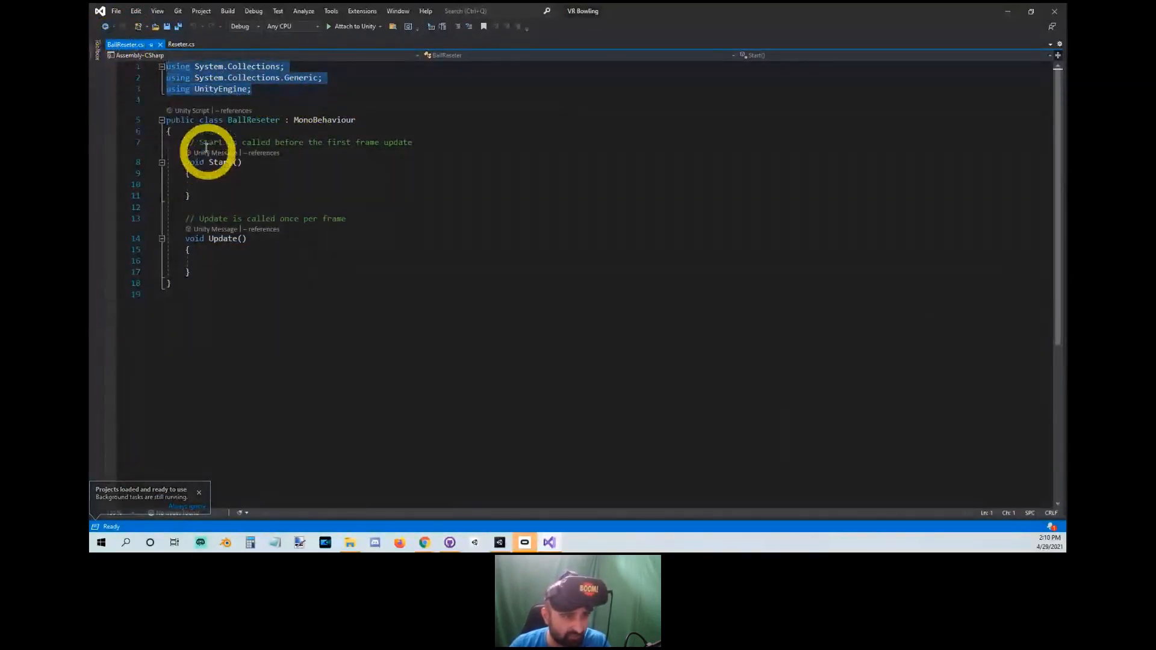
left_click_drag(183, 100, 275, 121)
left_click(250, 121)
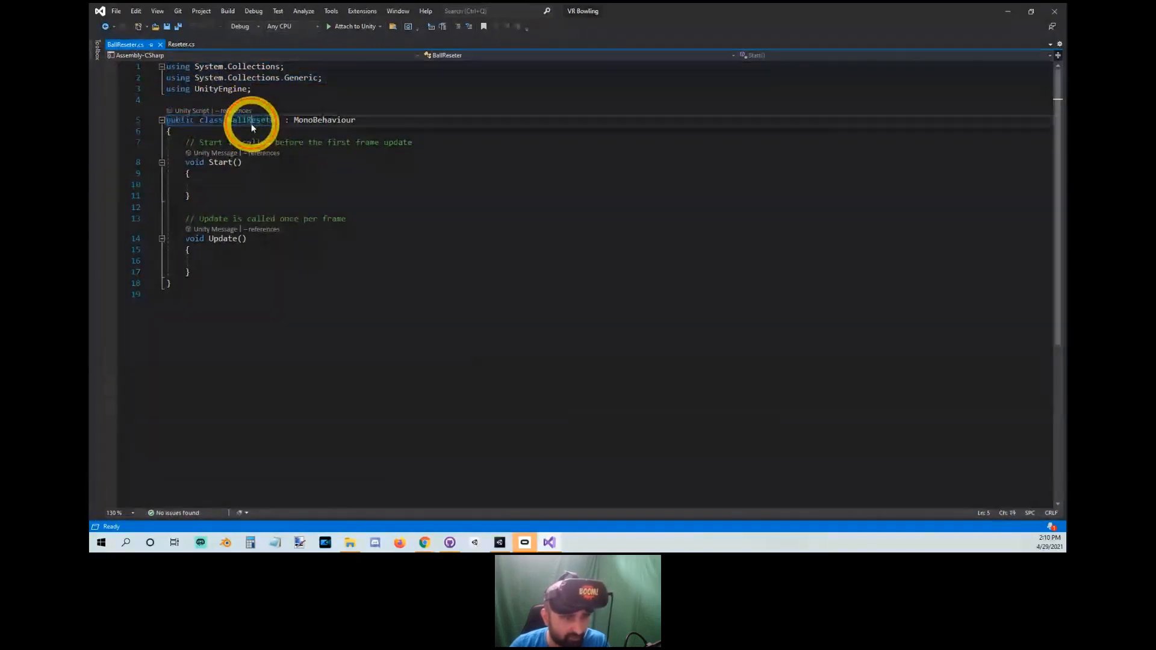
double_click(186, 120)
double_click(251, 120)
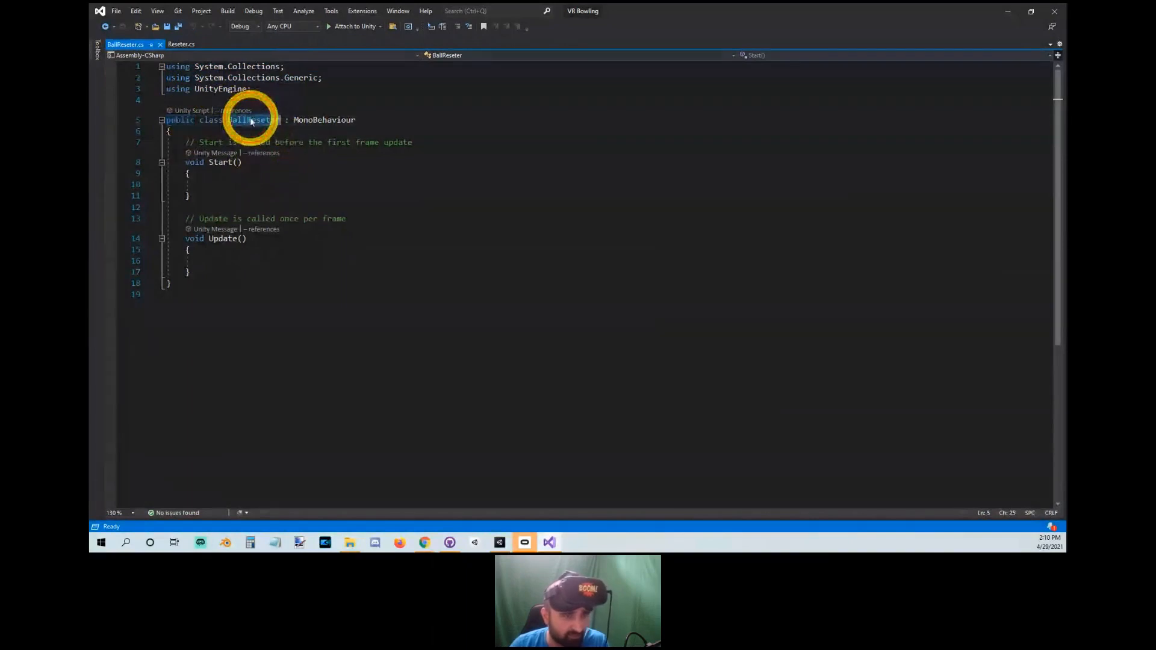
left_click_drag(285, 124, 413, 124)
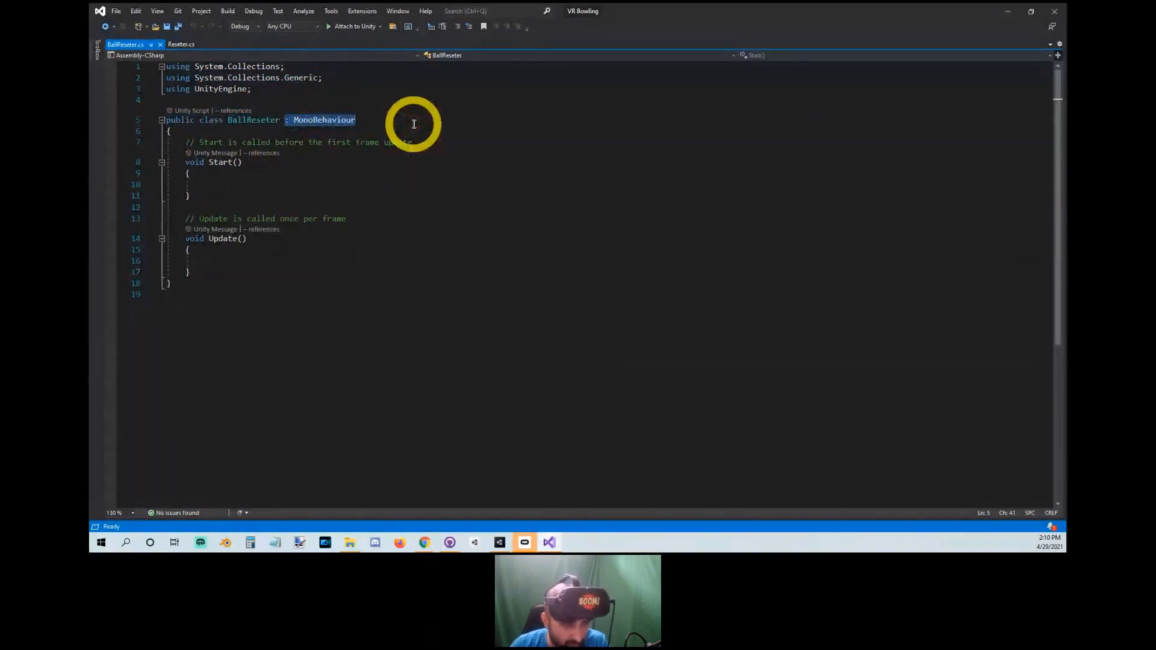
left_click_drag(186, 162, 346, 271)
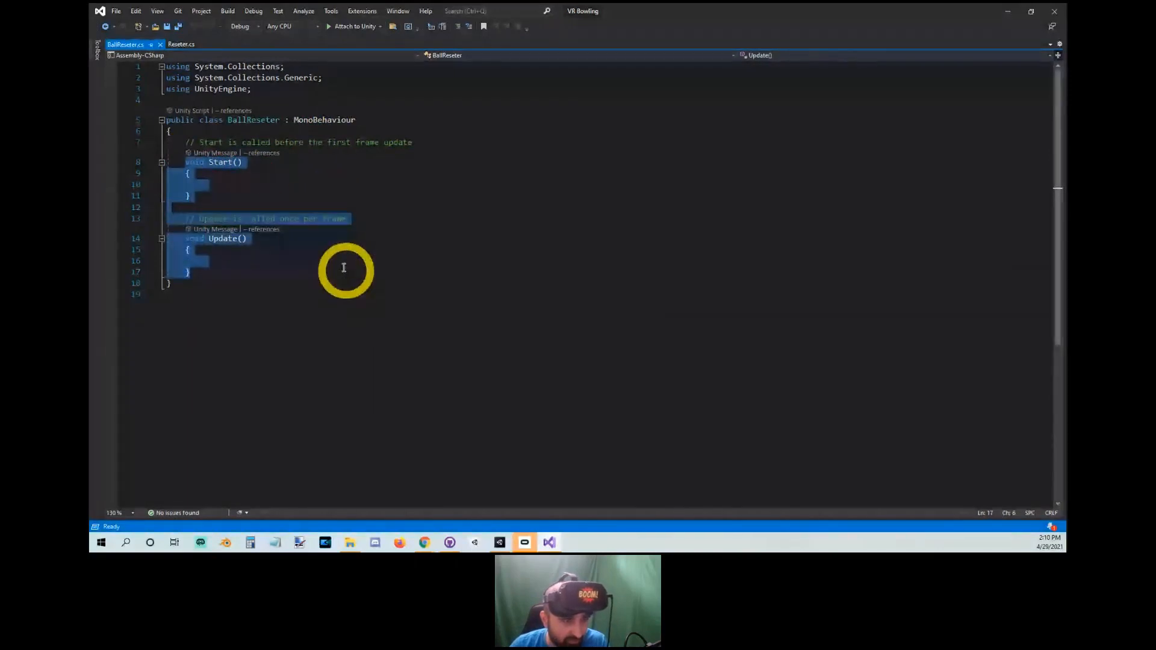
left_click_drag(207, 199, 206, 155)
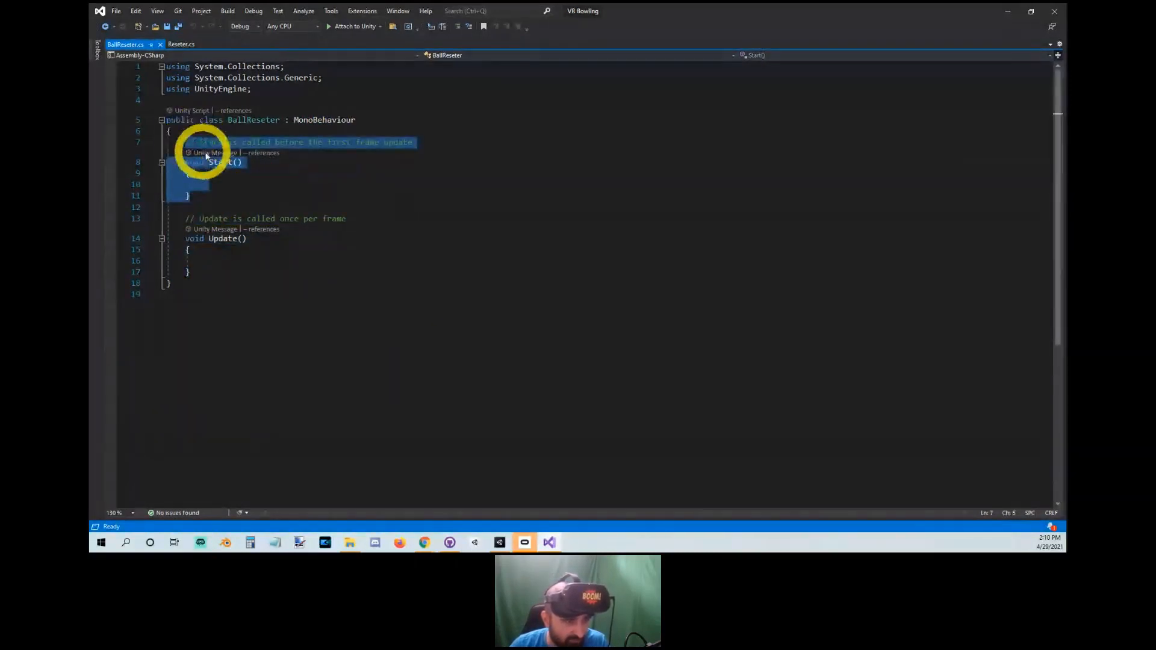
left_click_drag(199, 273, 186, 219)
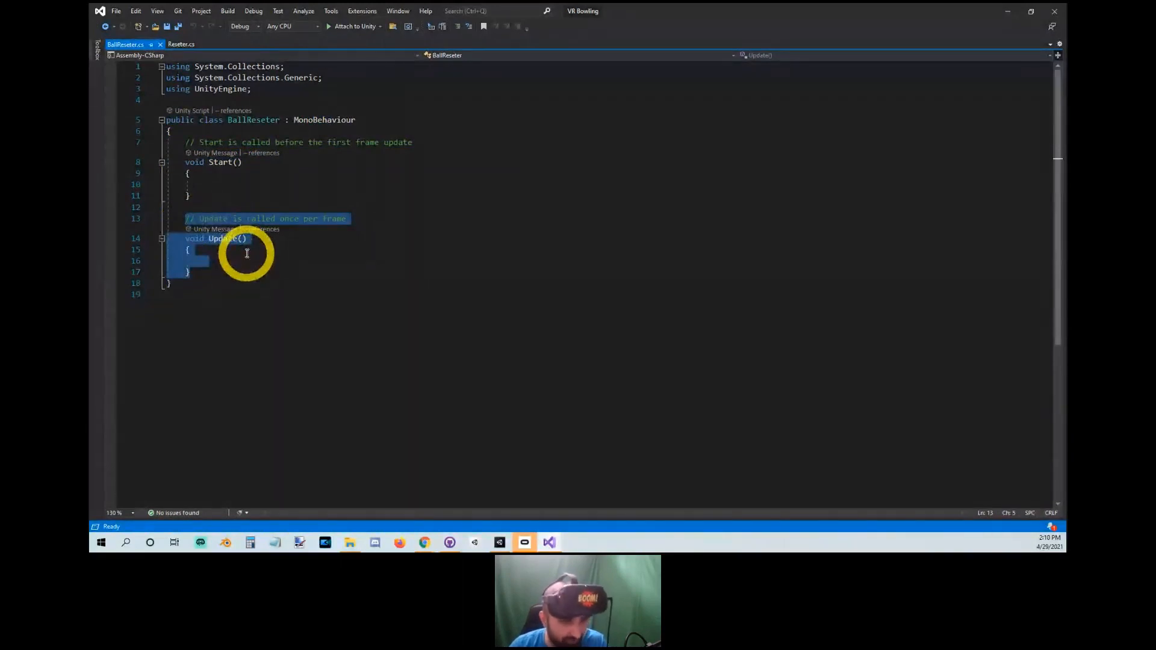
Replace the default Start and Update methods with an OnTriggerEnter(Collider other) method.
left_click(206, 283)
left_click_drag(201, 275, 199, 151)
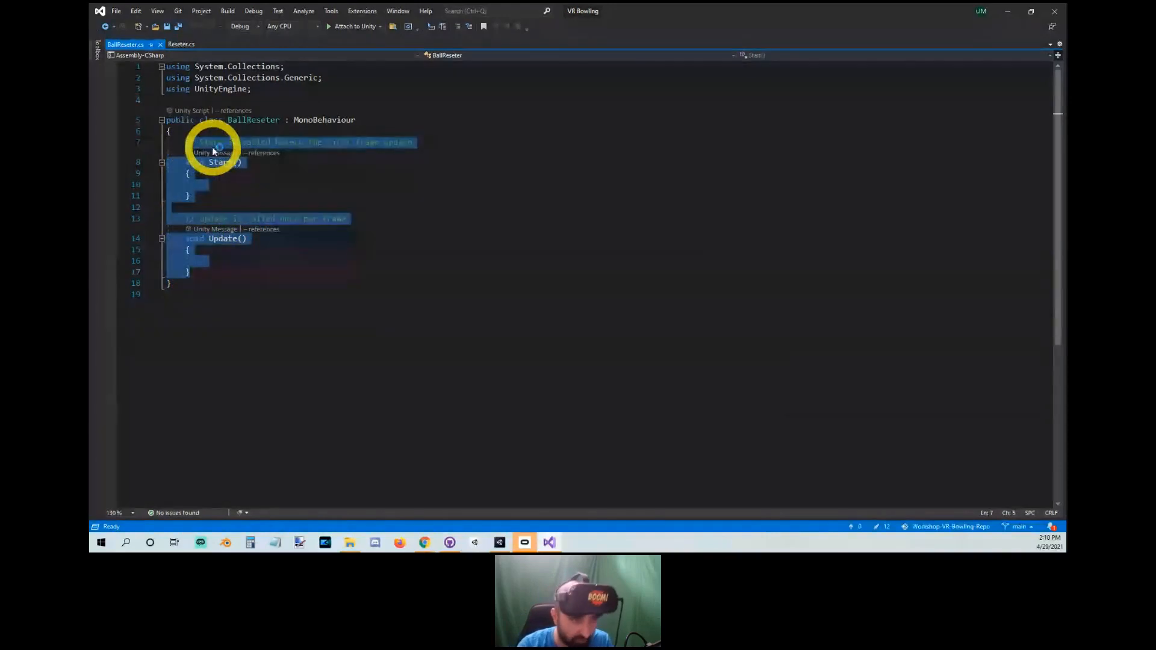
key("Delete")
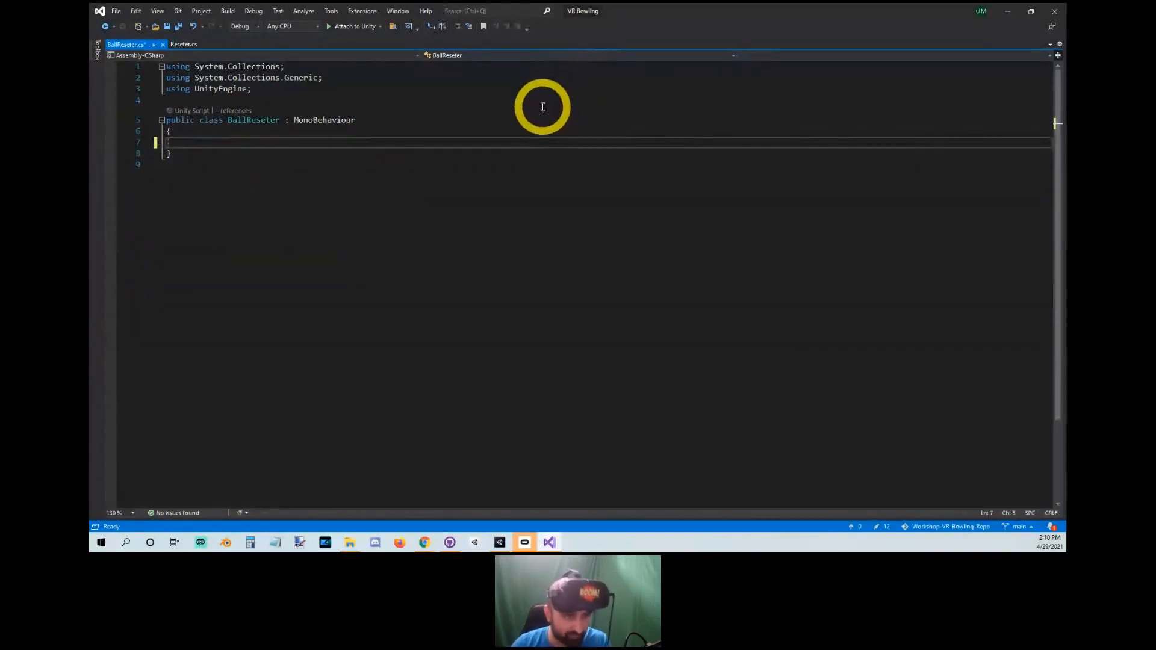
type("void OnTri")
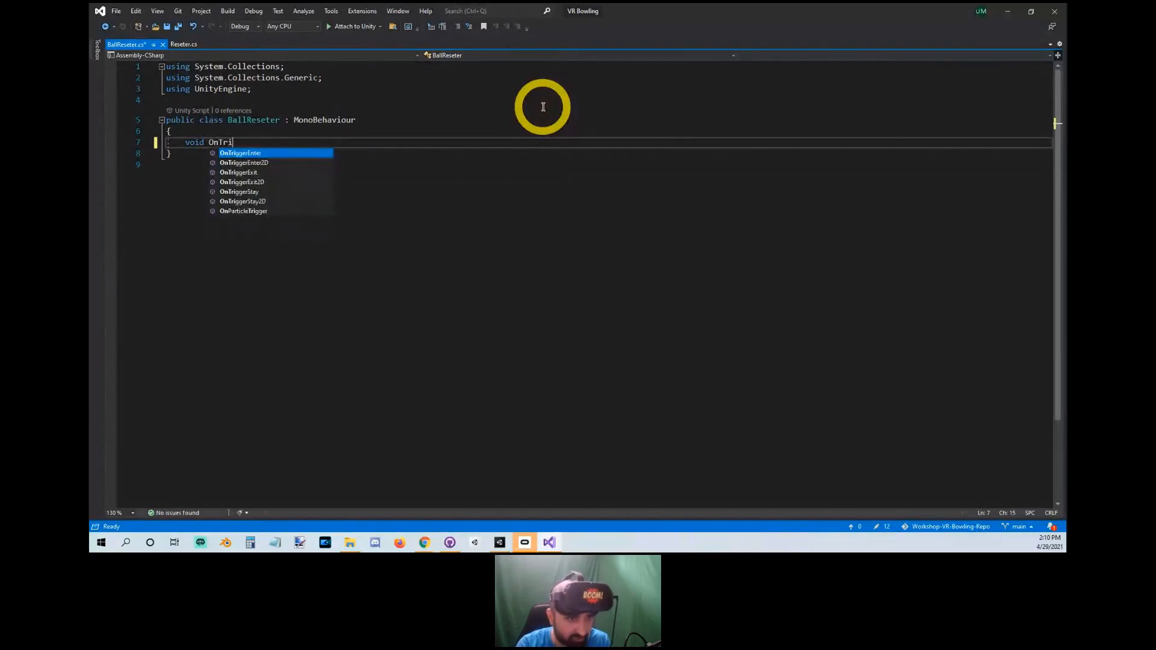
key("Tab")
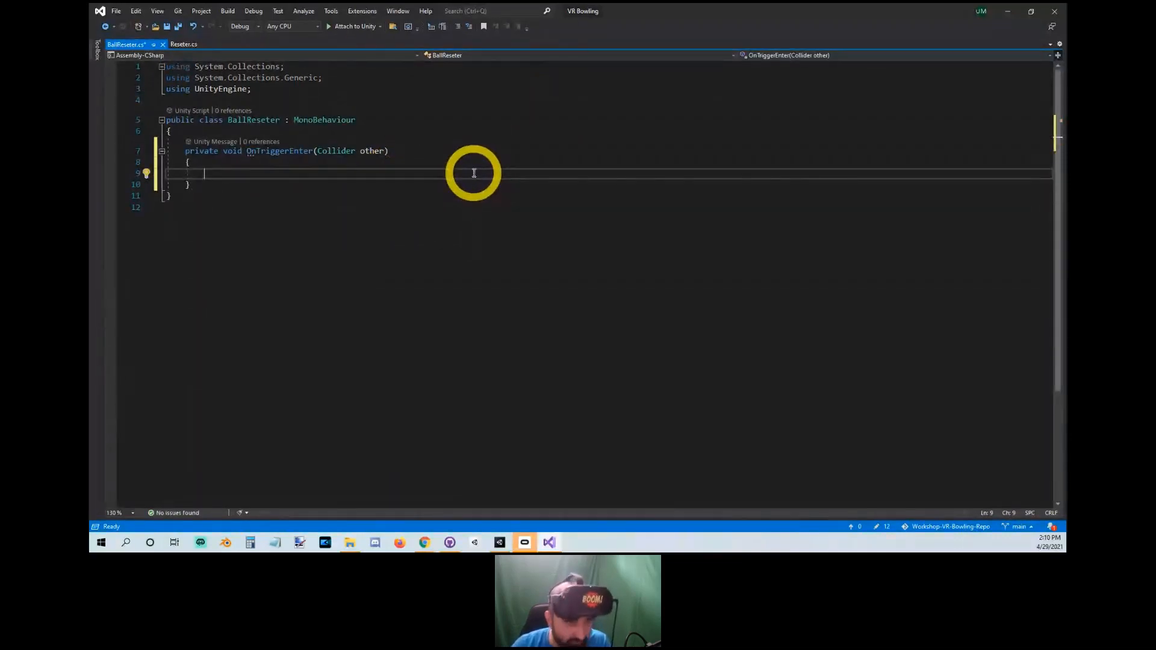
Declare a public Transform variable named m_ballSpawn above OnTriggerEnter, followed by a blank line.
left_click(325, 130)
key("Return")
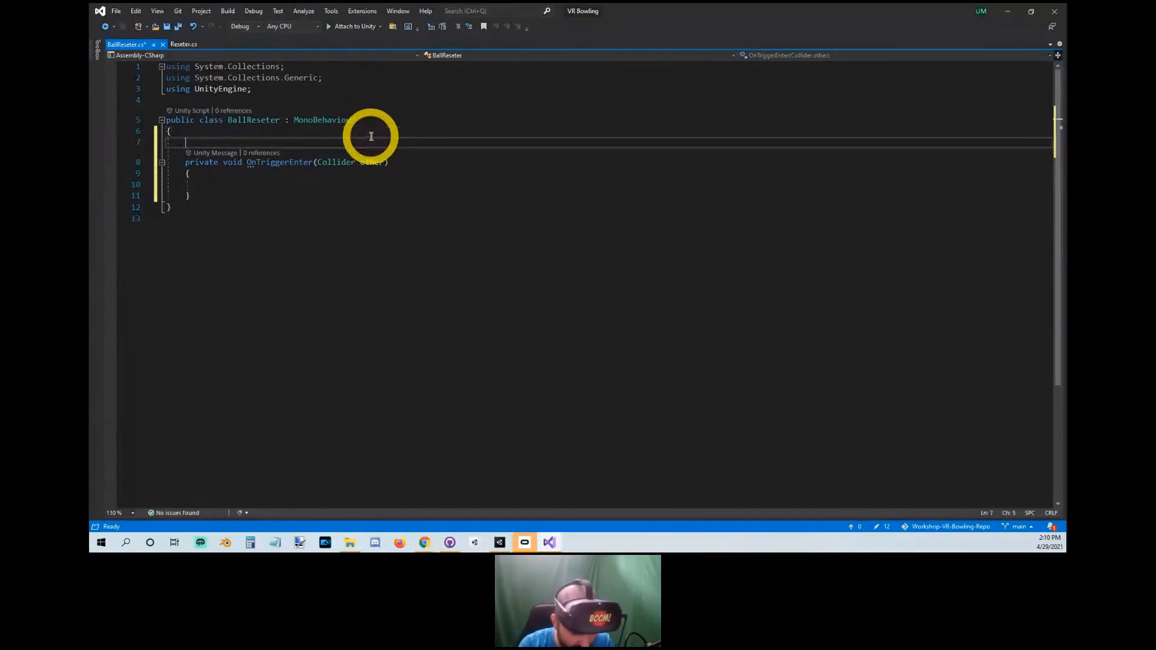
type("public ")
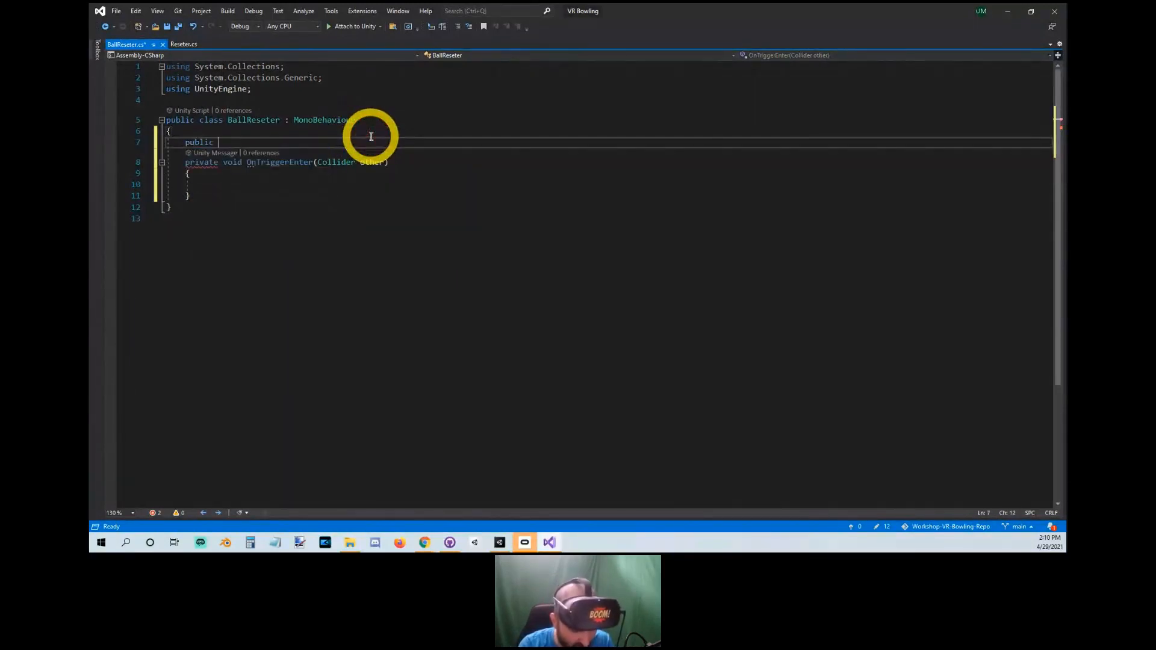
type("Tra")
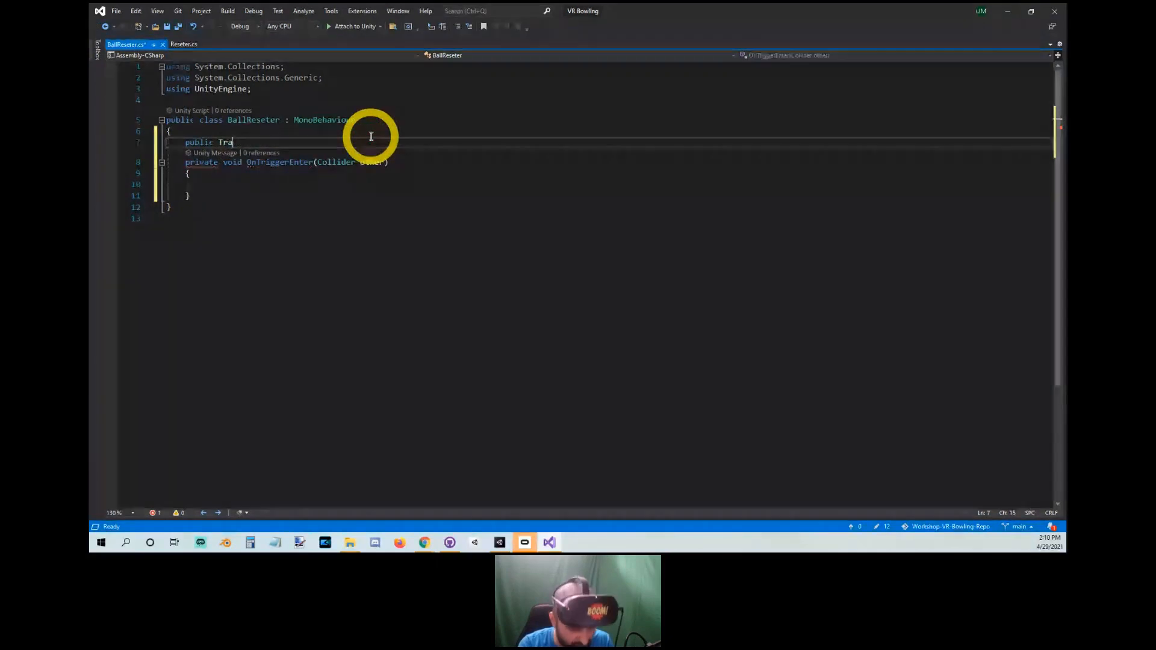
type("nsform m")
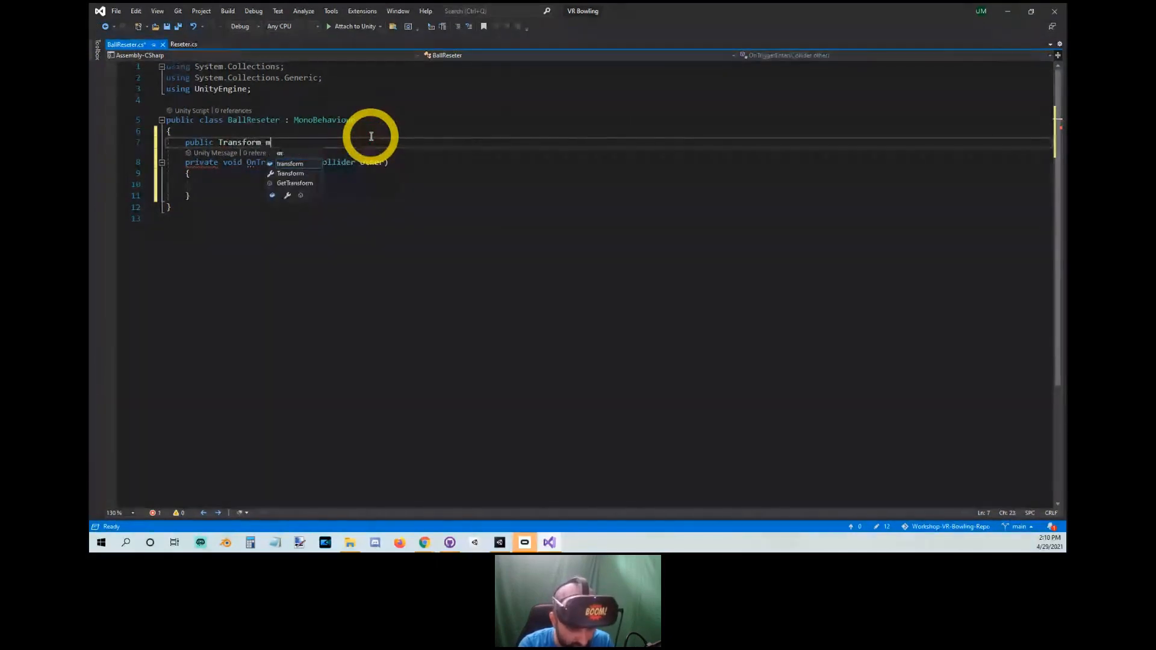
type("_ballSpawn")
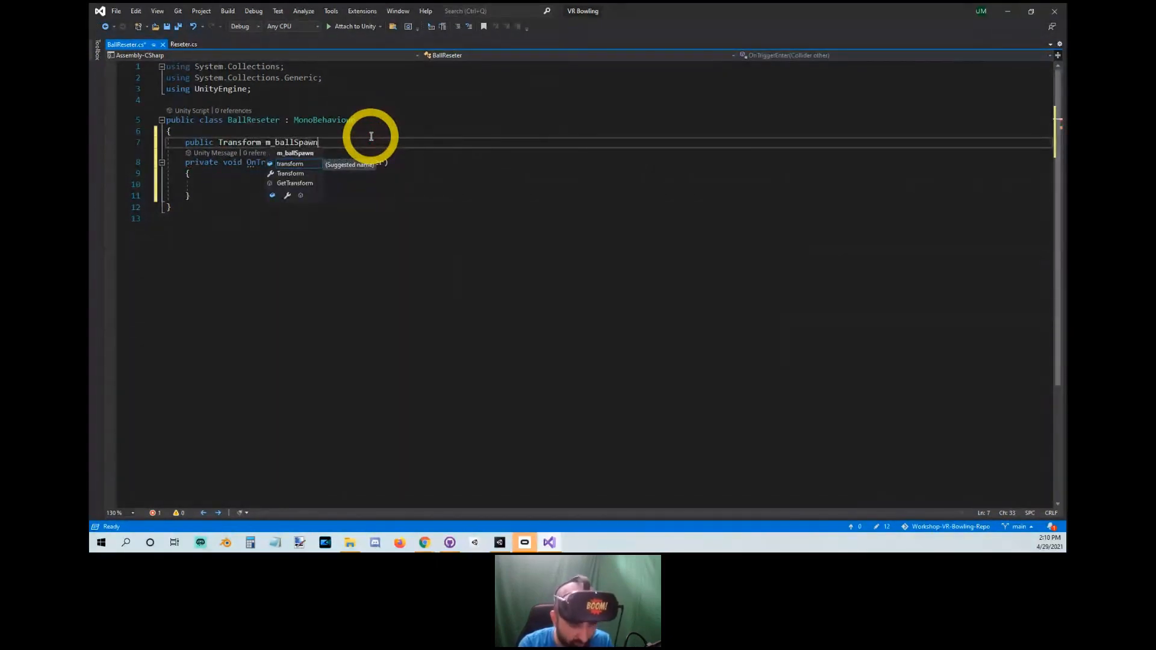
type(";")
double_click(293, 147)
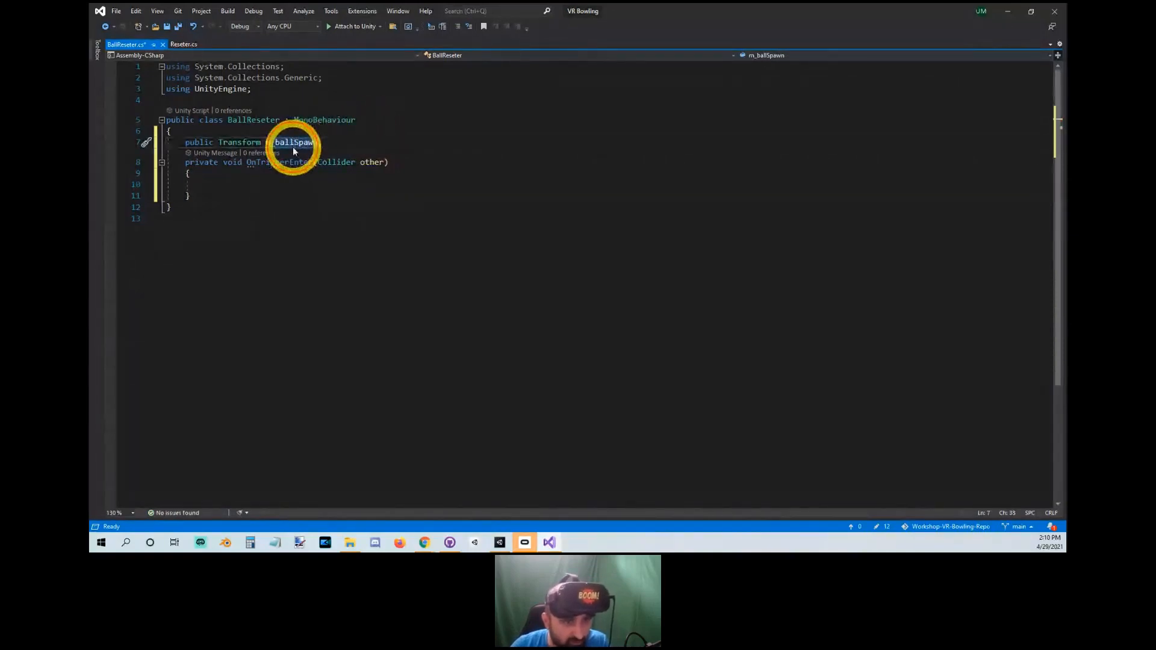
left_click(348, 144)
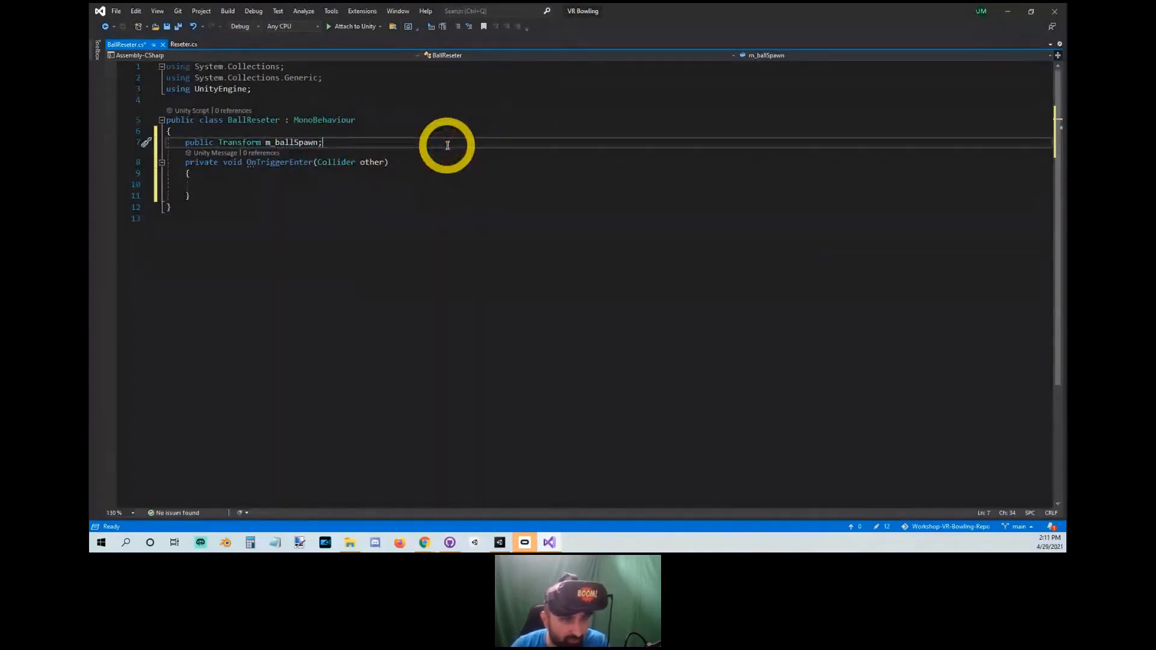
key("Return")
Compare the m_ballSpawn Transform type with a pin's Transform component in Unity, and return to Visual Studio to review the OnTriggerEnter method.
double_click(200, 142)
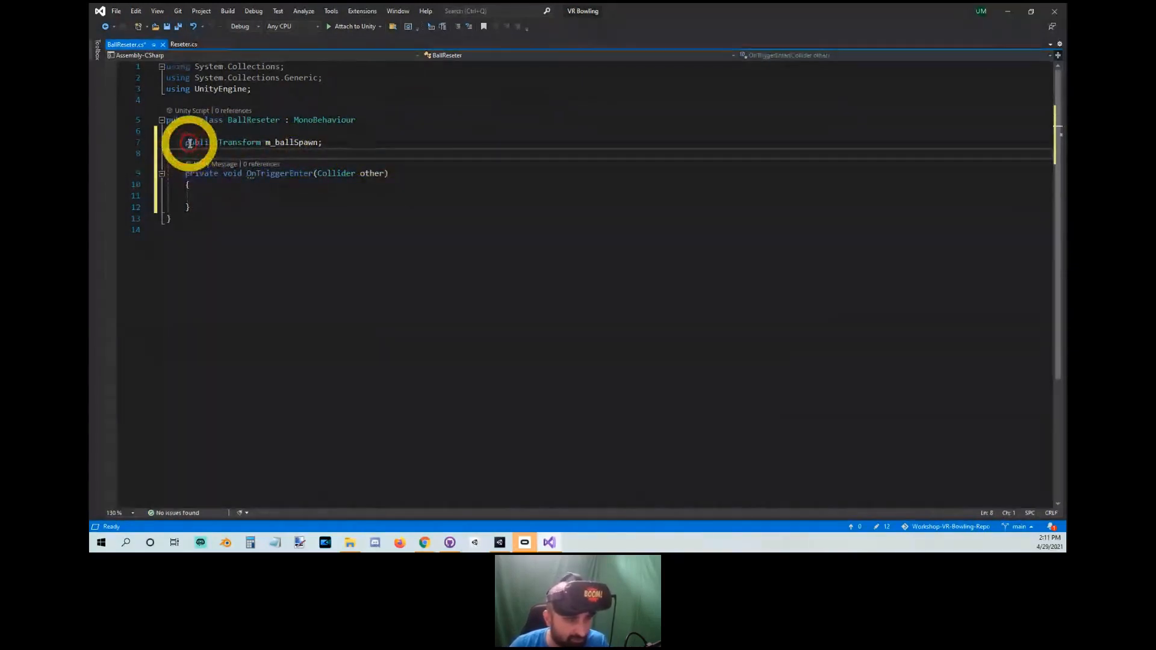
left_click_drag(186, 142, 407, 142)
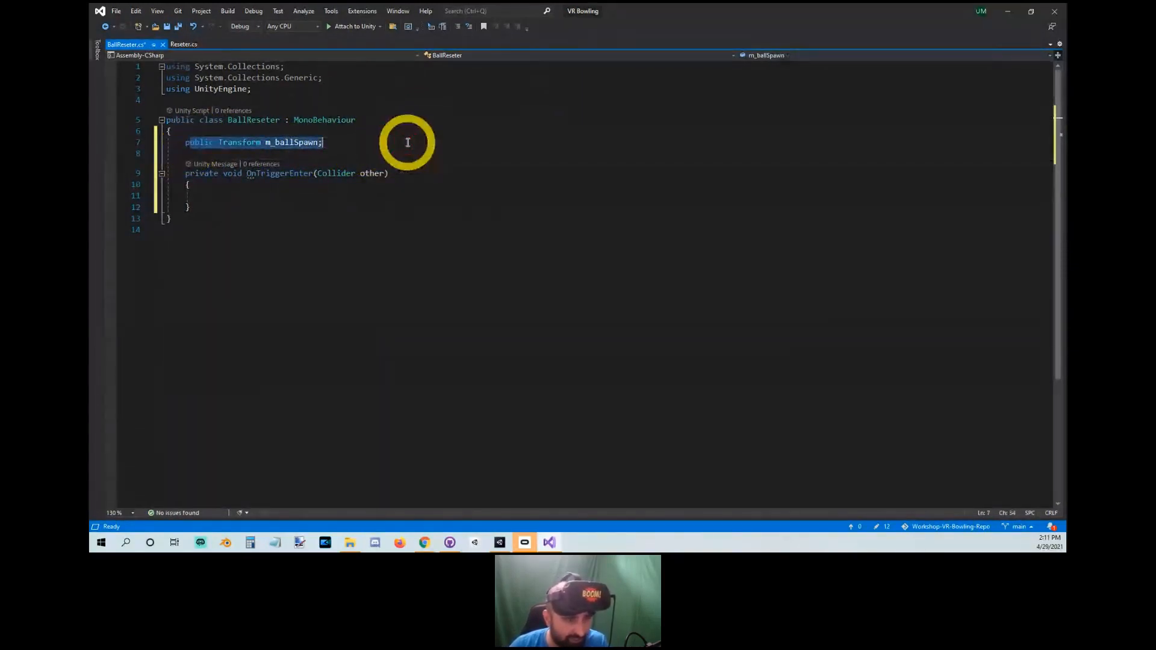
double_click(241, 143)
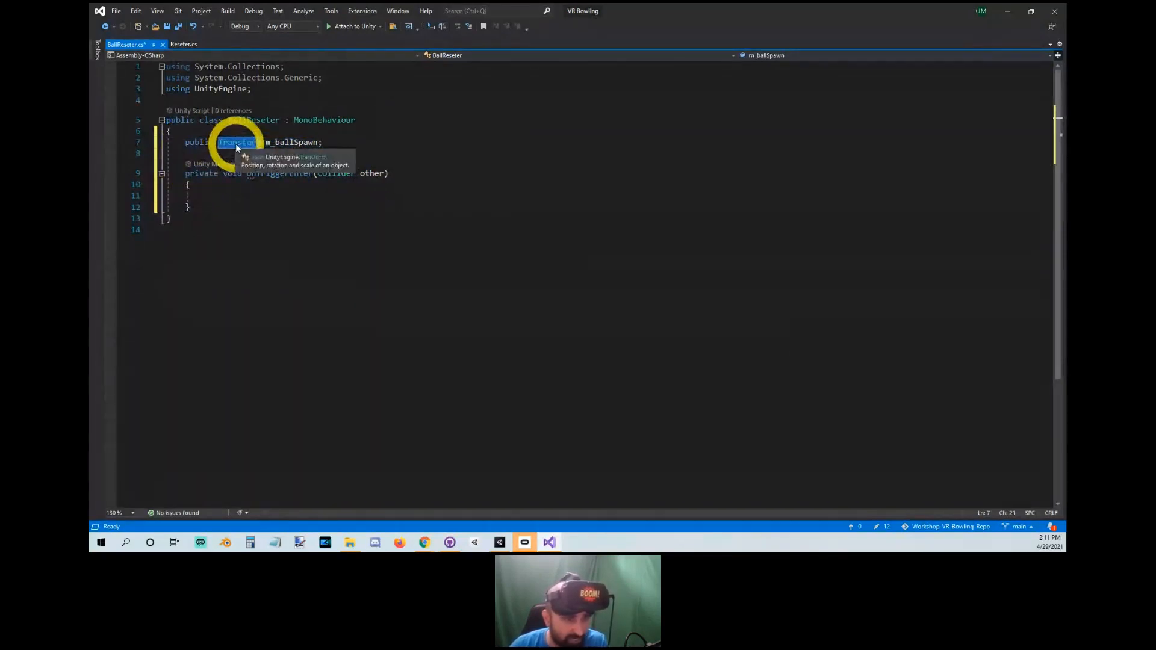
key("alt+Tab")
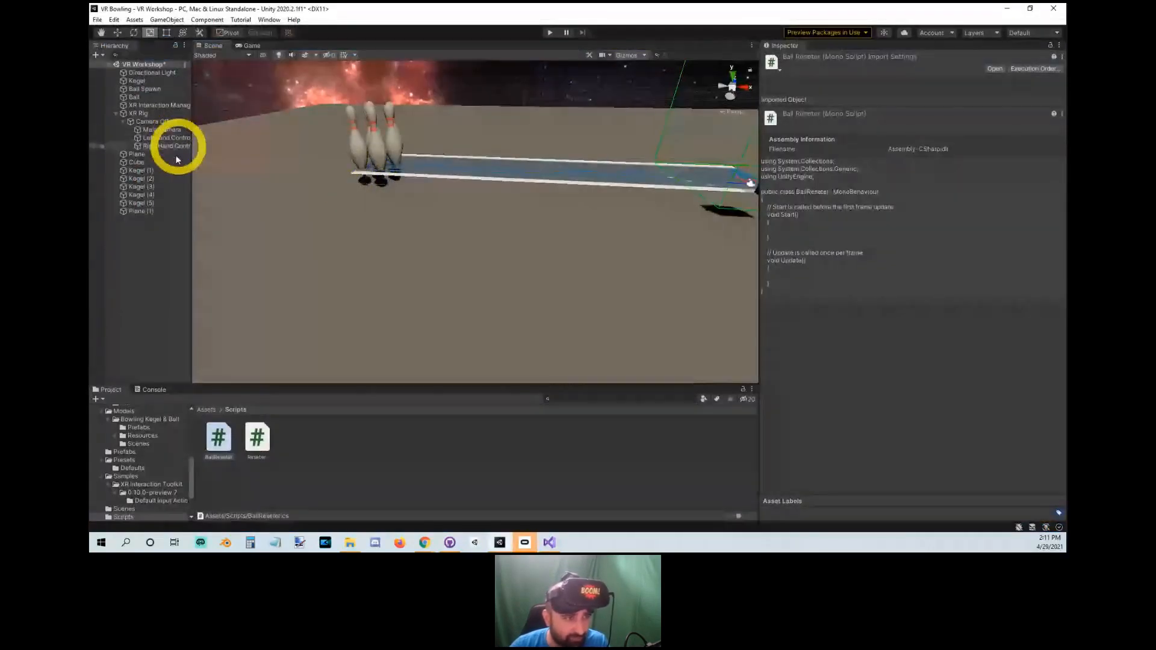
left_click(354, 130)
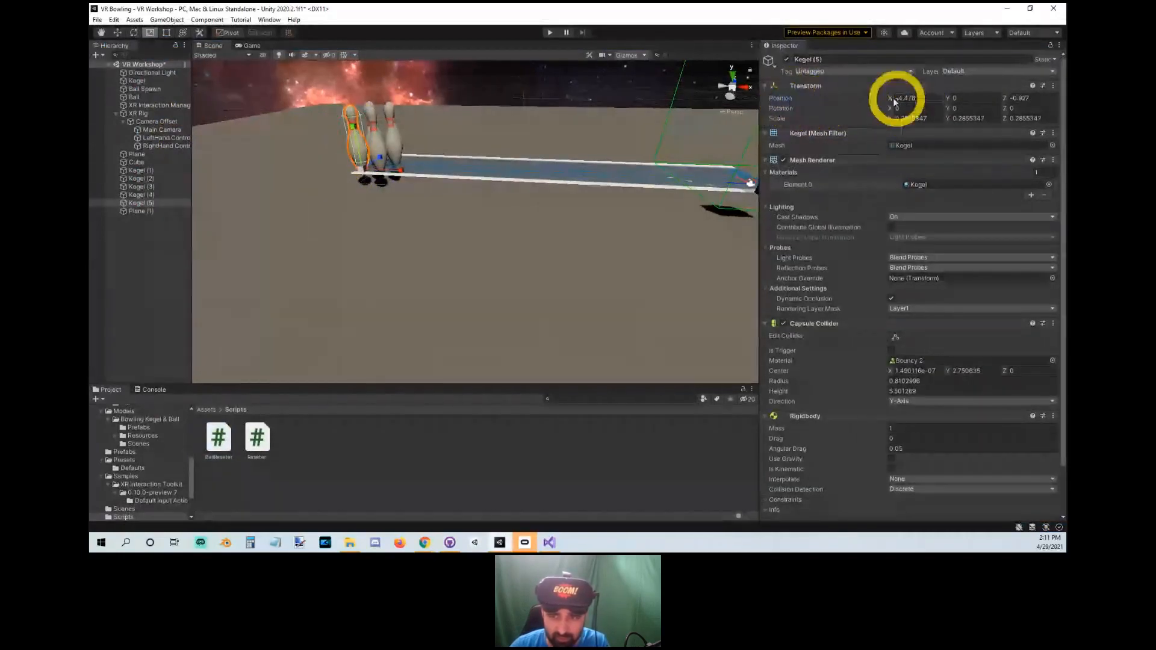
mouse_move(892, 99)
left_mouse_down()
mouse_move(910, 101)
mouse_move(897, 102)
left_mouse_up()
key("ctrl+z")
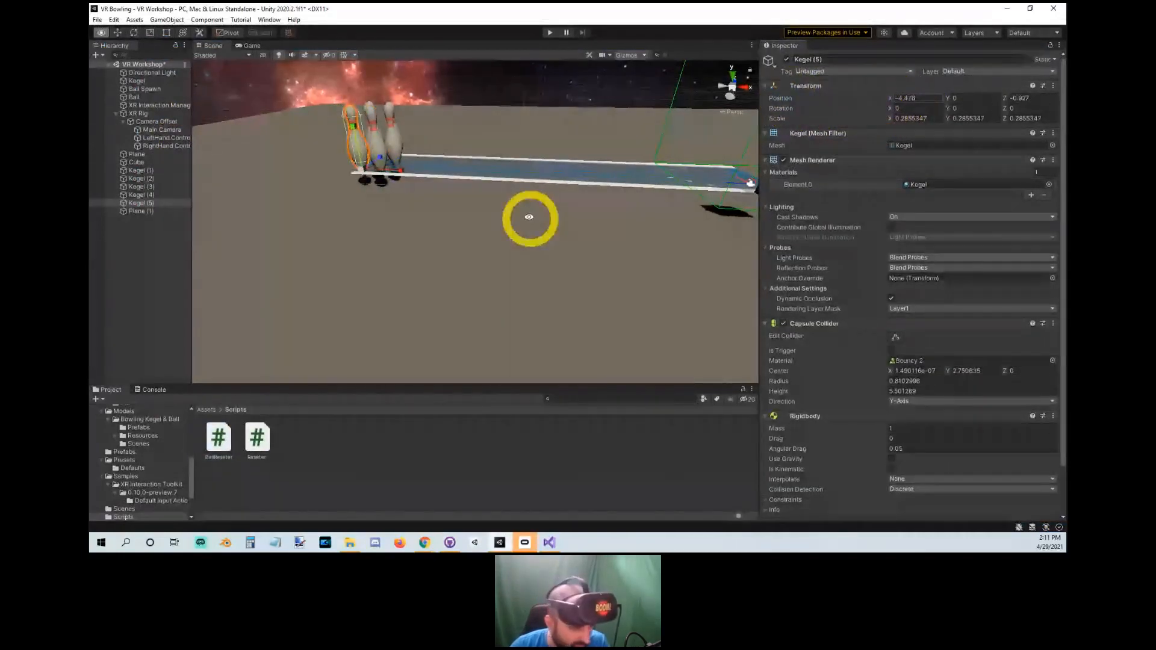
key("alt+Tab")
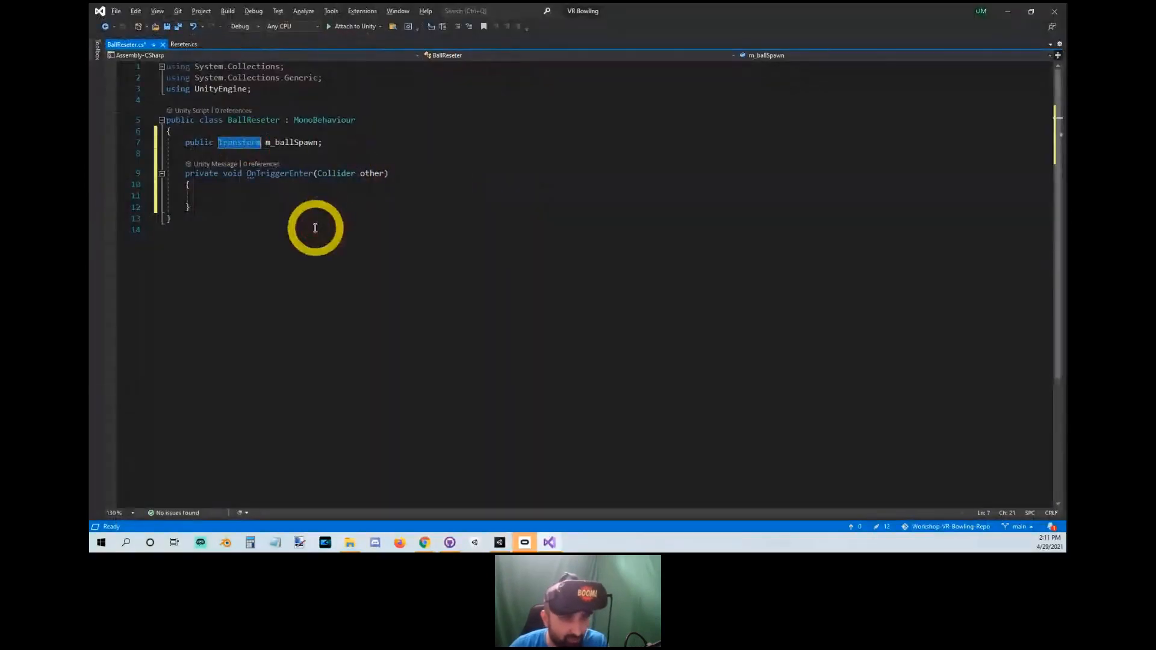
left_click_drag(185, 174, 279, 211)
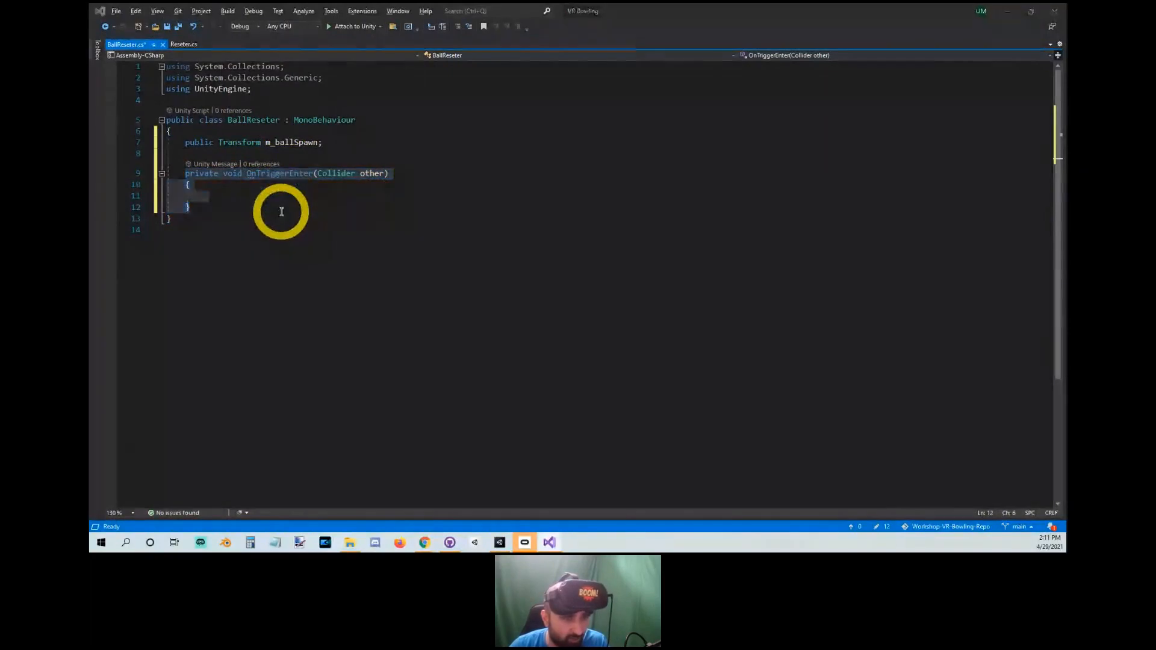
Switch to Unity, make the large floor plane's Mesh Collider a convex trigger, and inspect the collider's bounds from the side.
key("alt+Tab")
right_click_drag(281, 212, 481, 236)
left_click(467, 269)
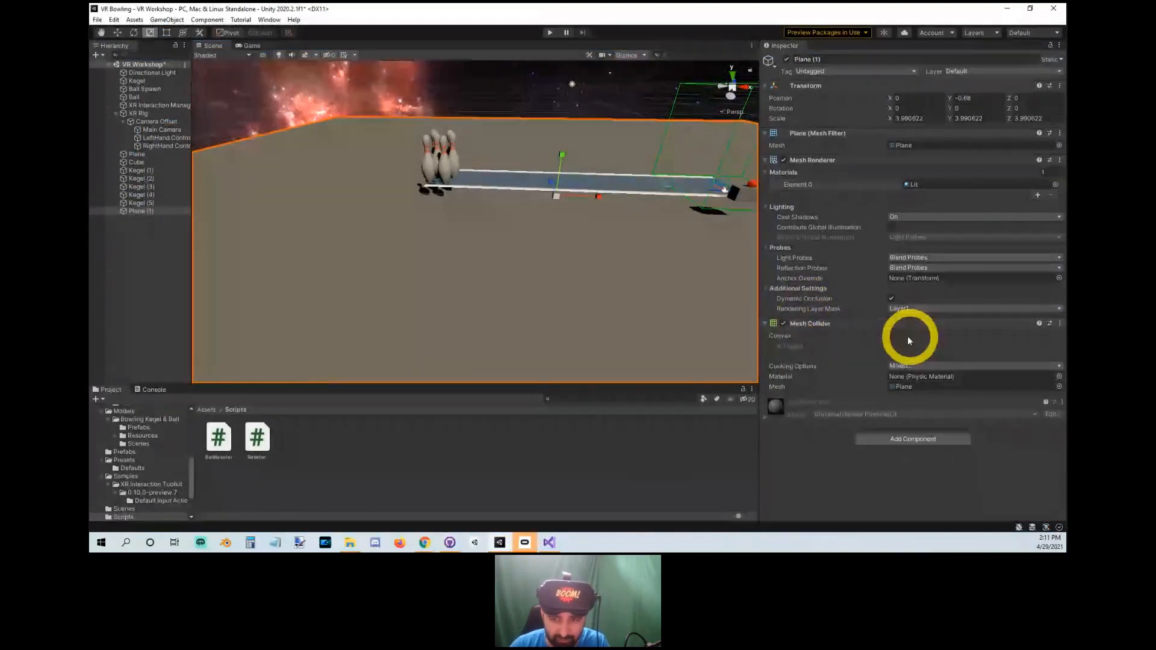
left_click(891, 335)
left_click(892, 346)
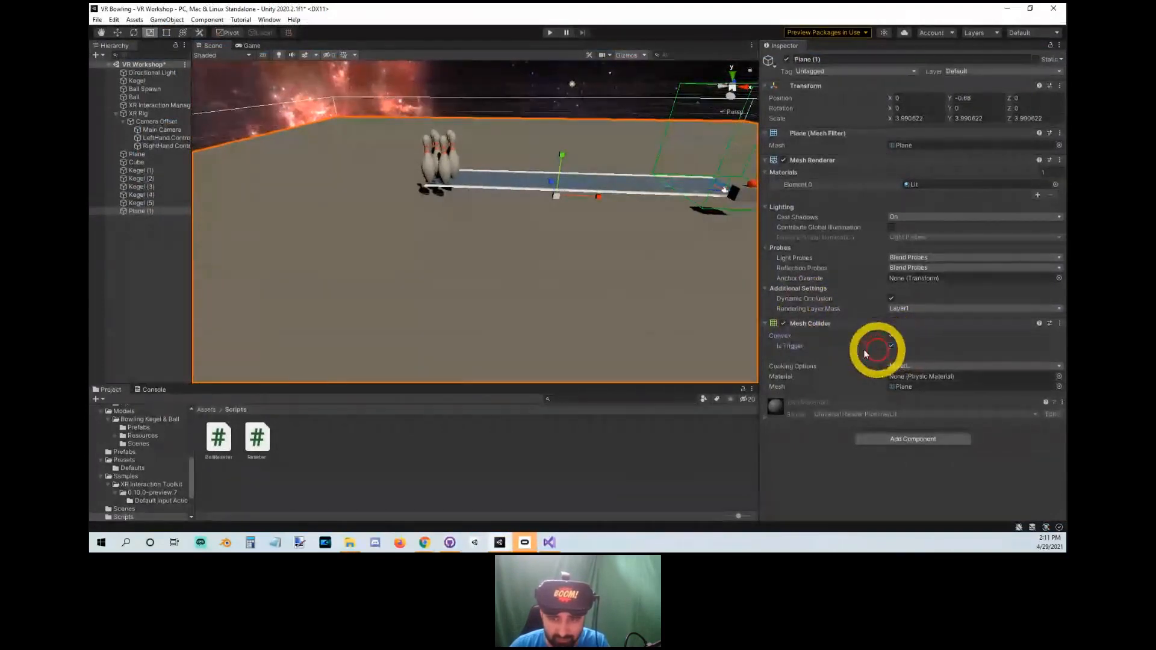
right_click_drag(512, 247, 648, 243)
key("2")
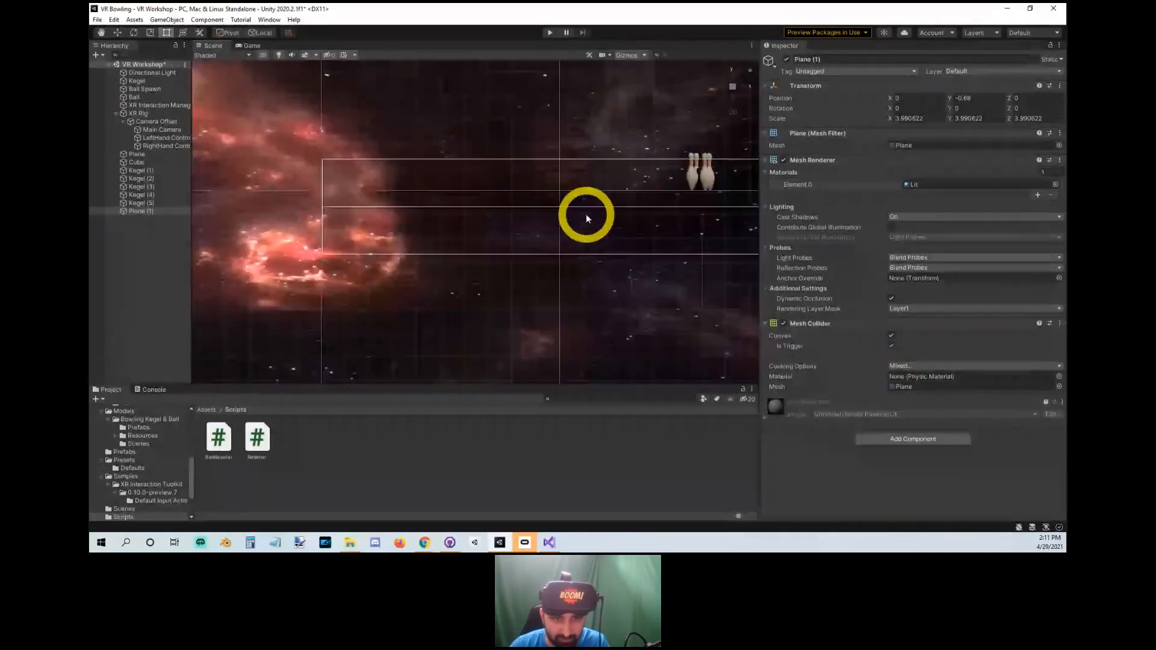
right_click_drag(548, 230, 233, 251)
left_click(141, 211)
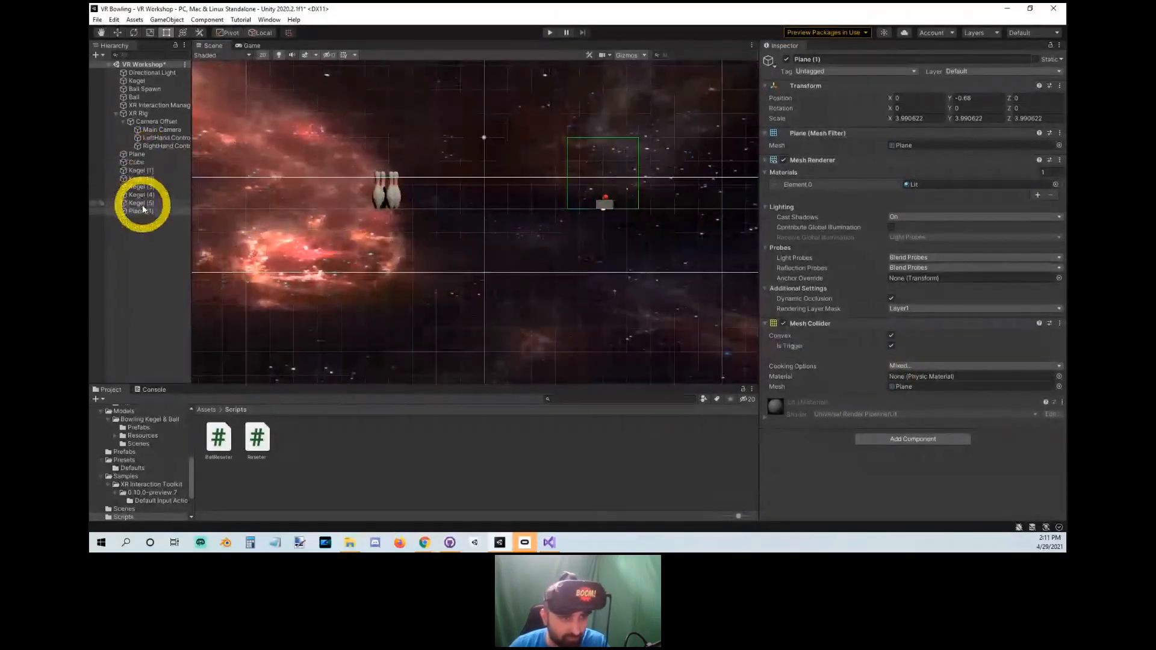
key("f")
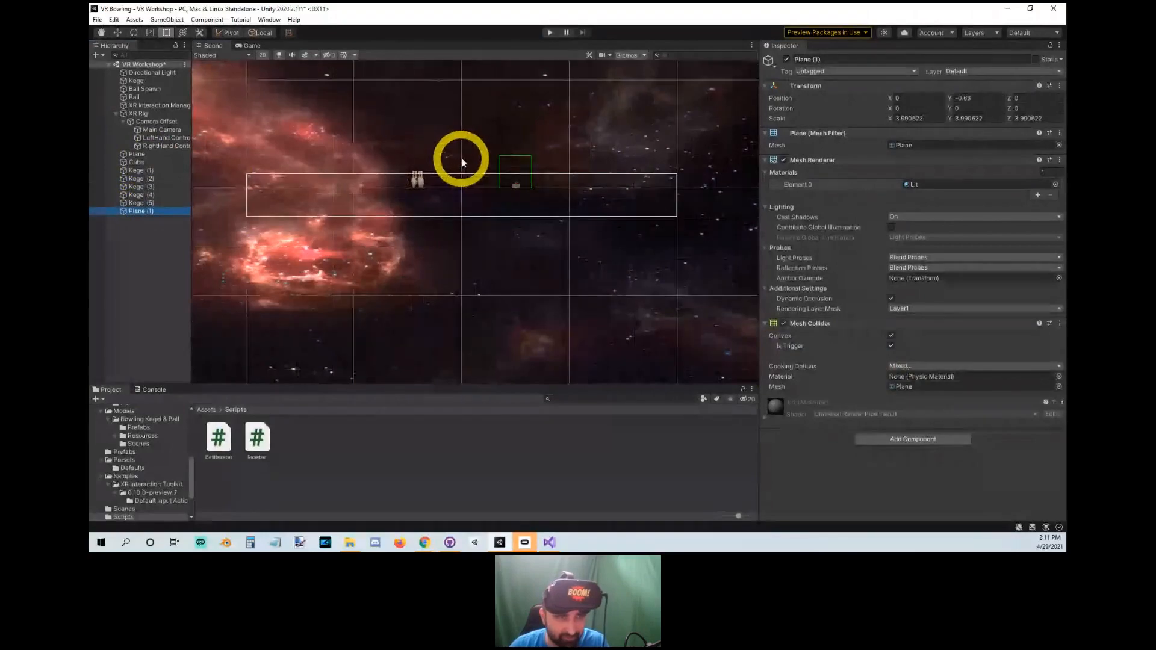
Lower the large floor plane to about Y -3.02 and inspect its trigger collider's bounds beneath the bowling lane.
left_click(262, 54)
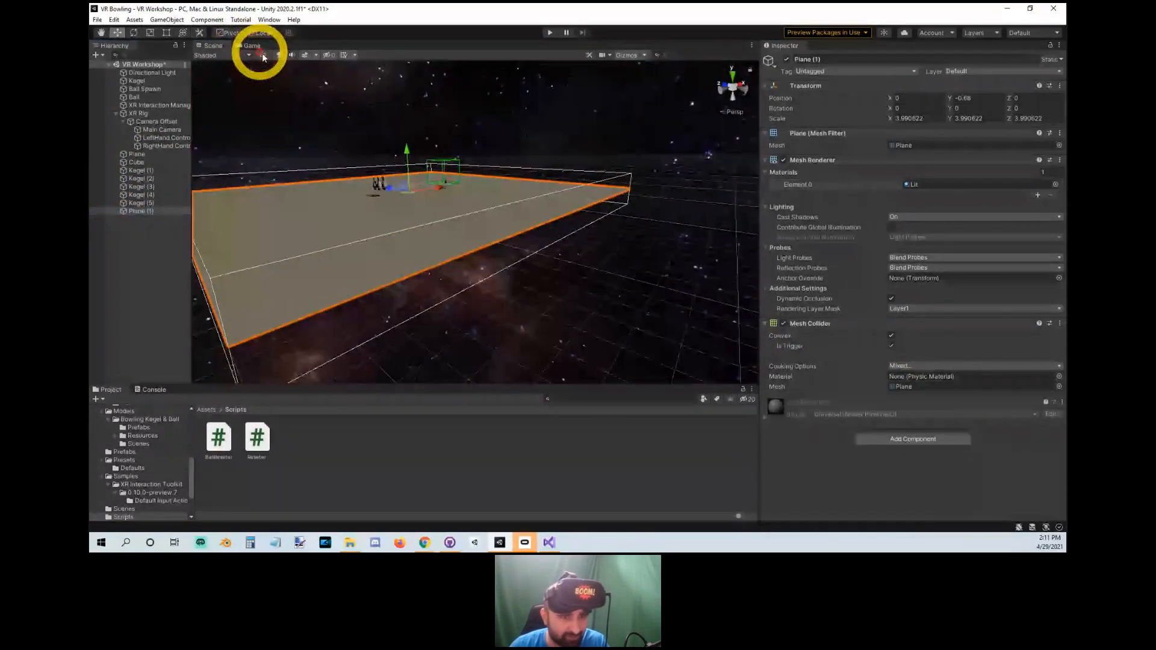
left_click_drag(405, 147, 410, 155)
right_click_drag(410, 154, 735, 150)
left_click(745, 96)
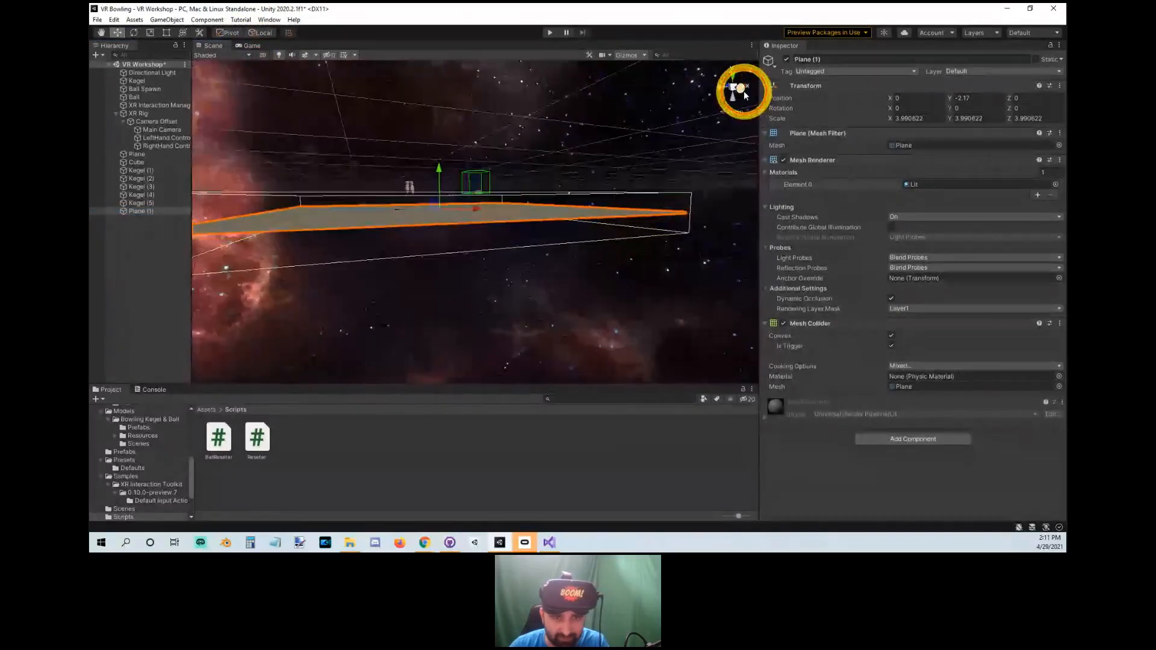
left_click(731, 114)
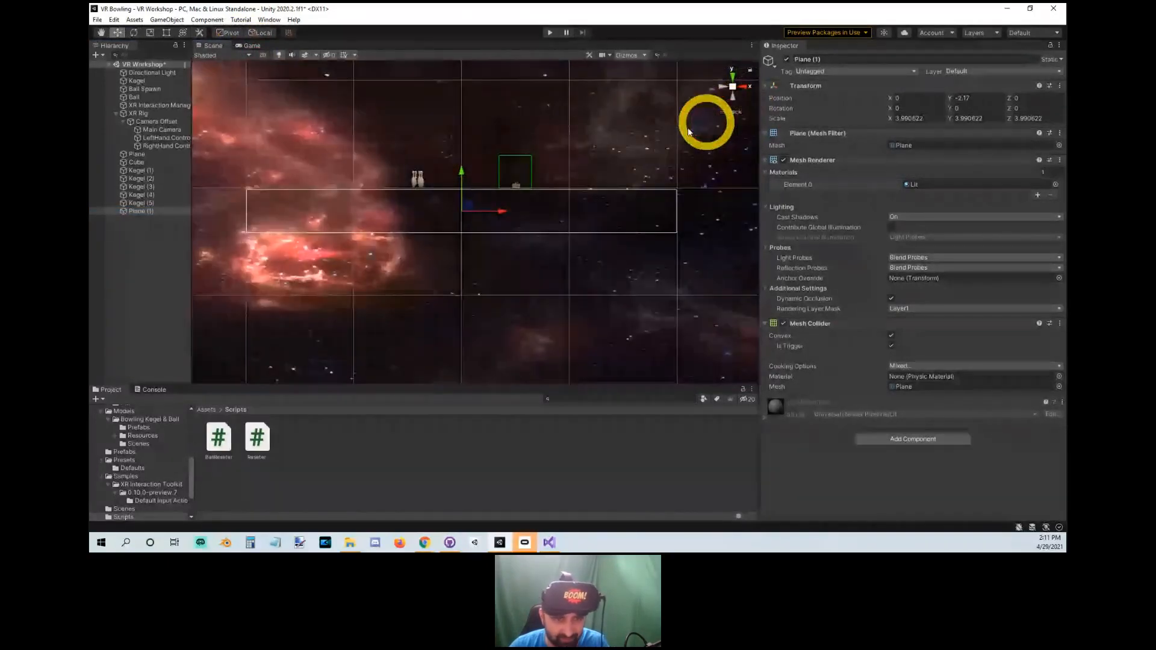
left_click_drag(465, 174, 464, 183)
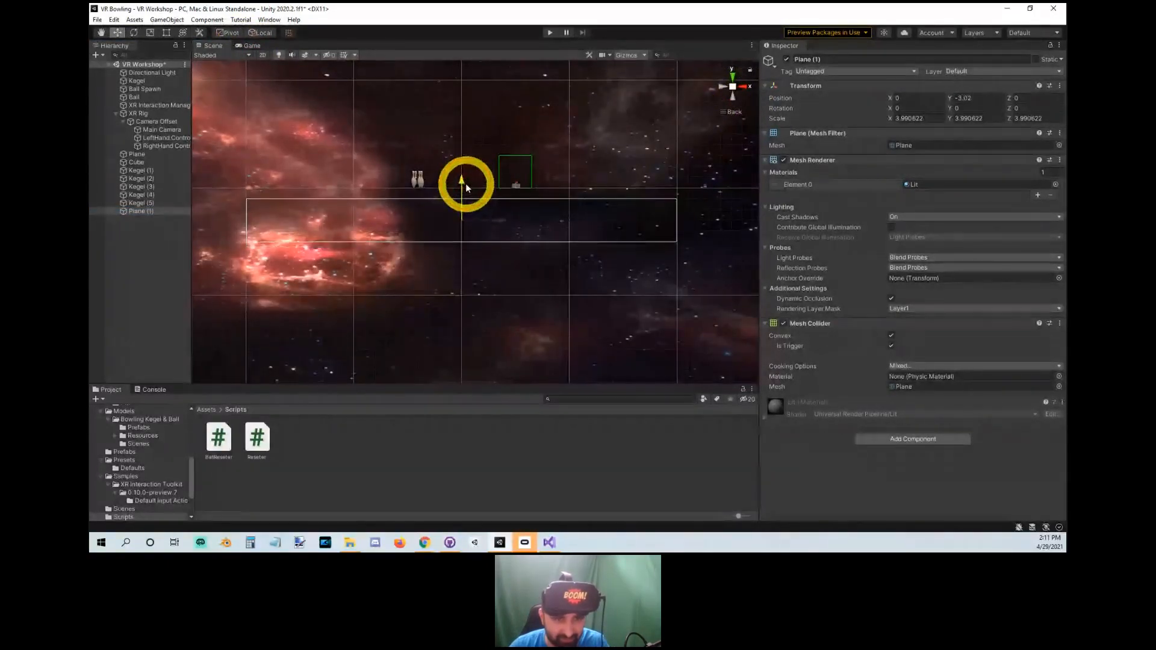
right_click_drag(428, 116, 592, 180)
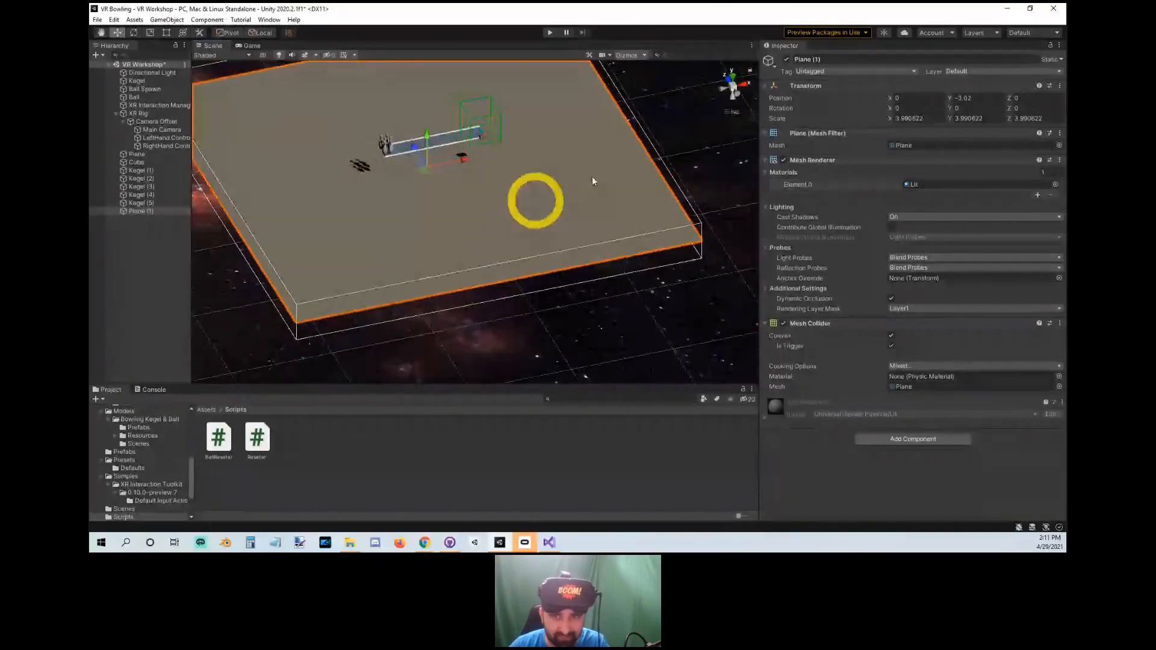
left_click(738, 114)
right_click_drag(735, 111, 875, 327)
left_click(591, 237)
right_click_drag(716, 329, 514, 312)
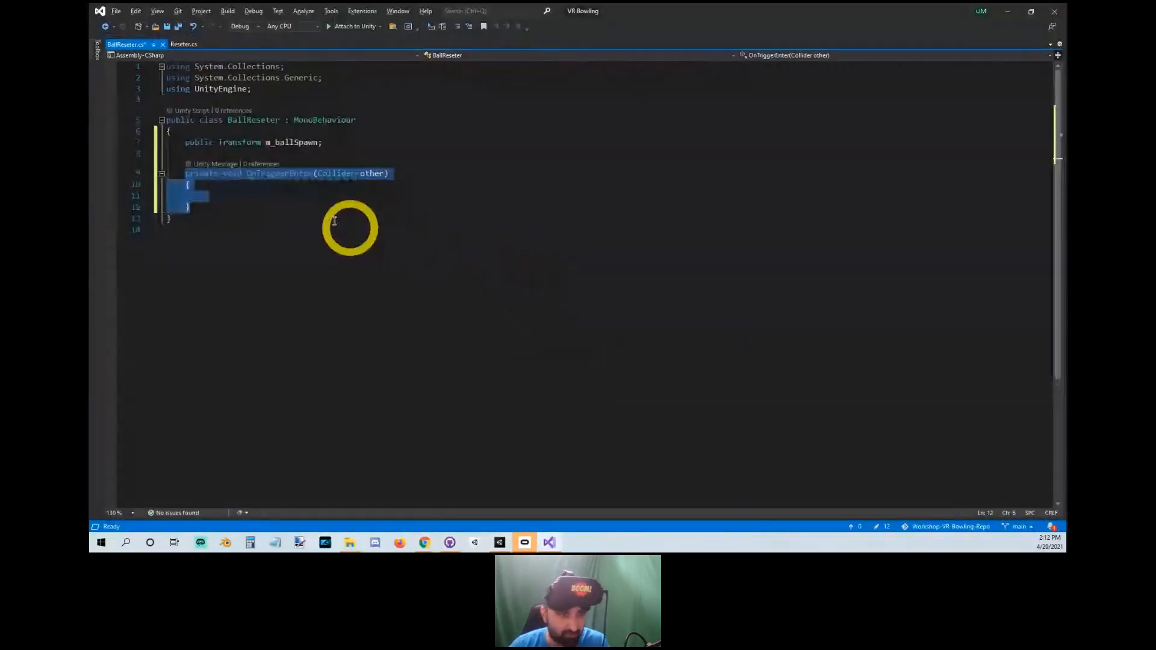
In Visual Studio, add an if block inside OnTriggerEnter that checks whether other.tag == "Bowling Ball".
left_click(237, 197)
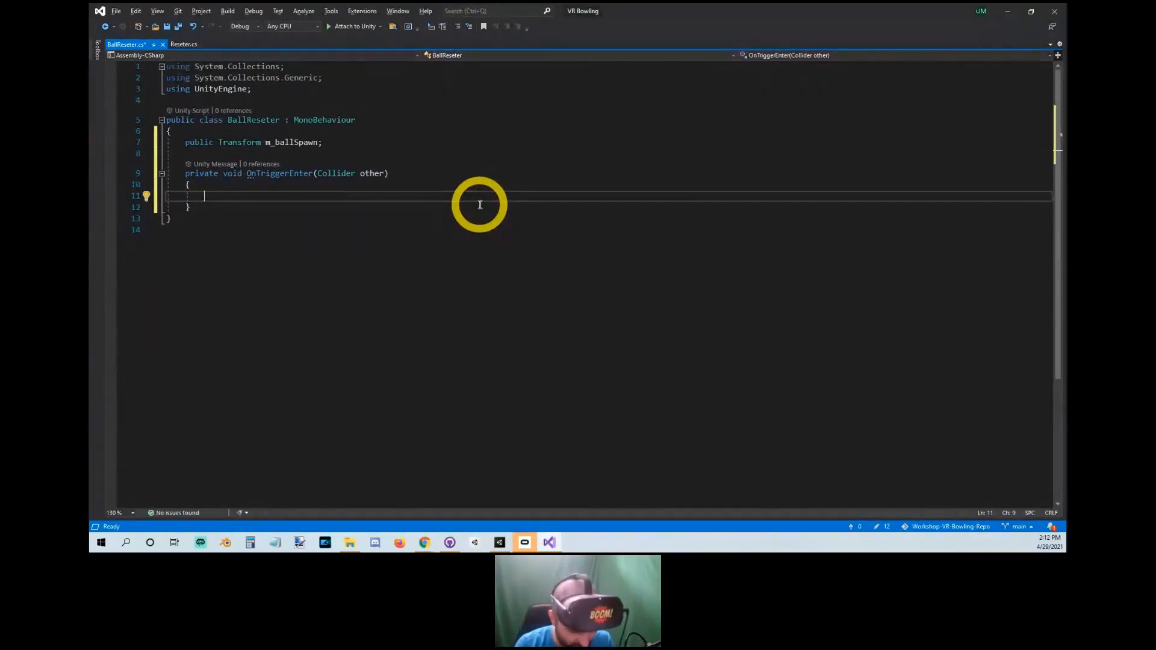
type("if(")
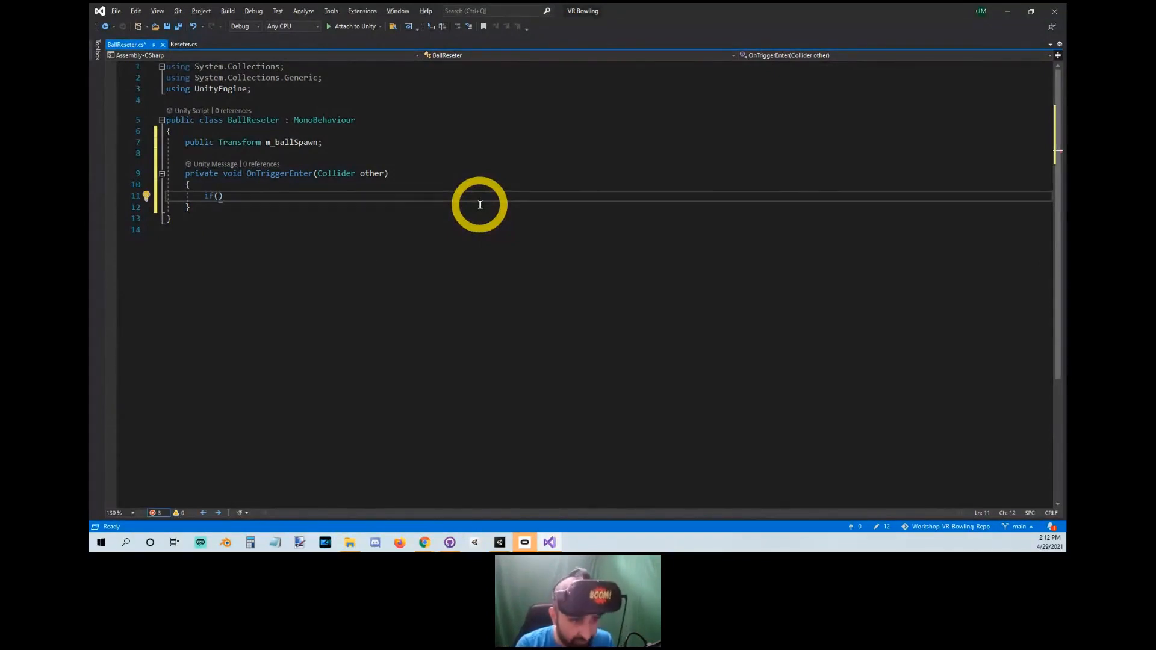
type("other.")
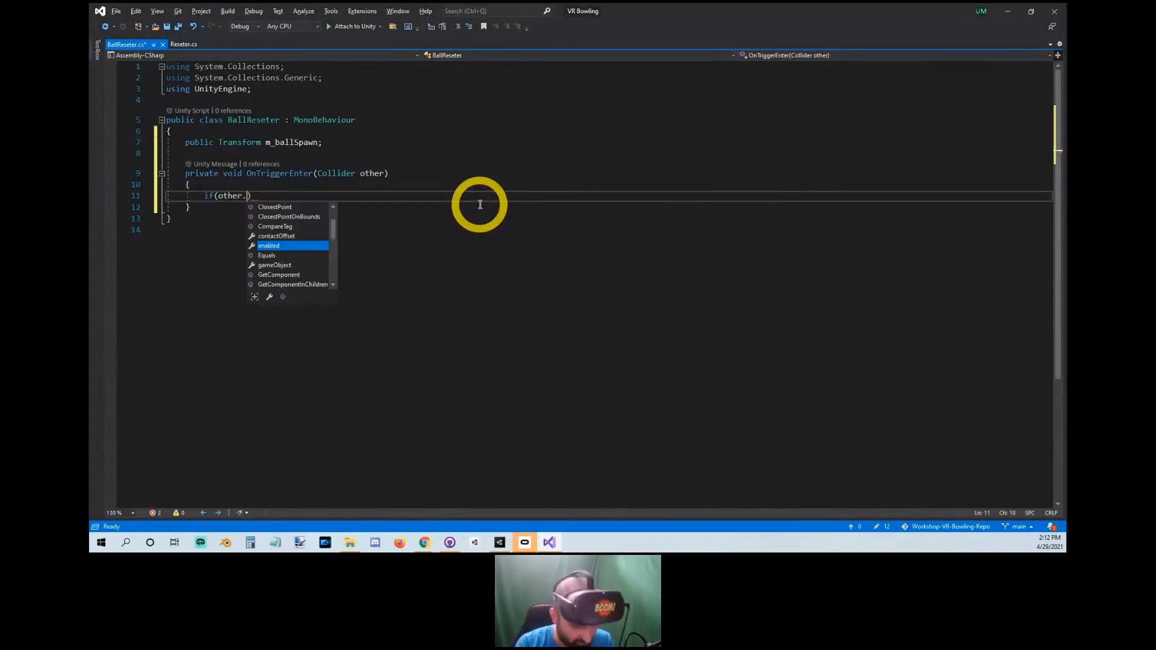
type("tag == \"Bowling Ball")
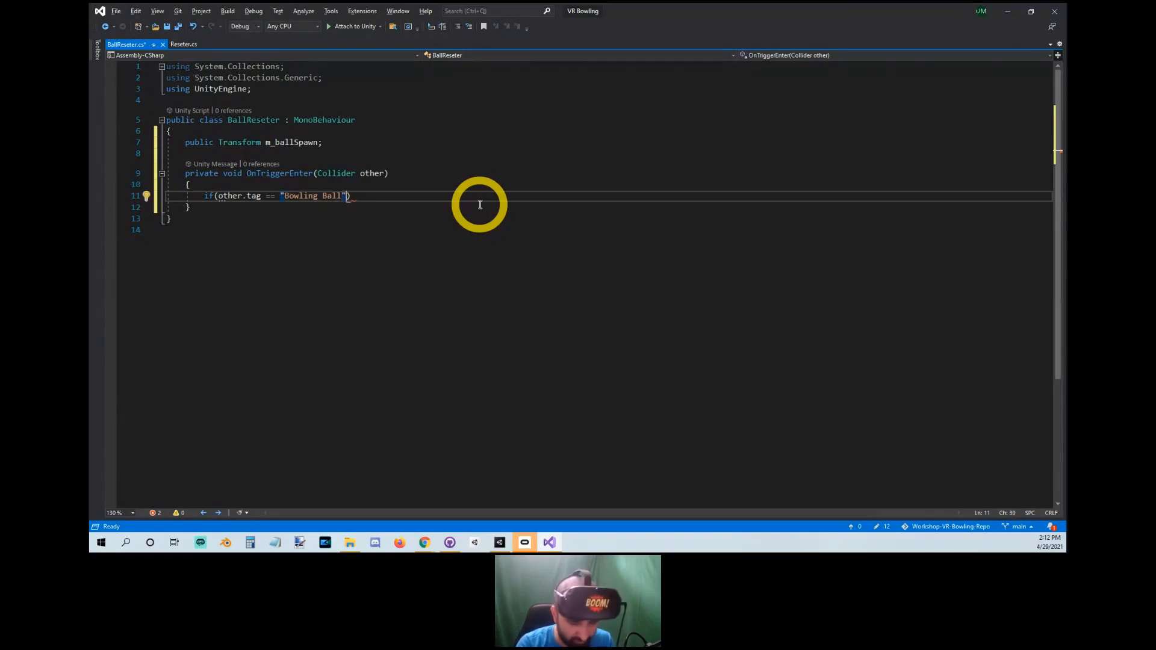
type(")")
key("Return")
type("{")
key("Return")
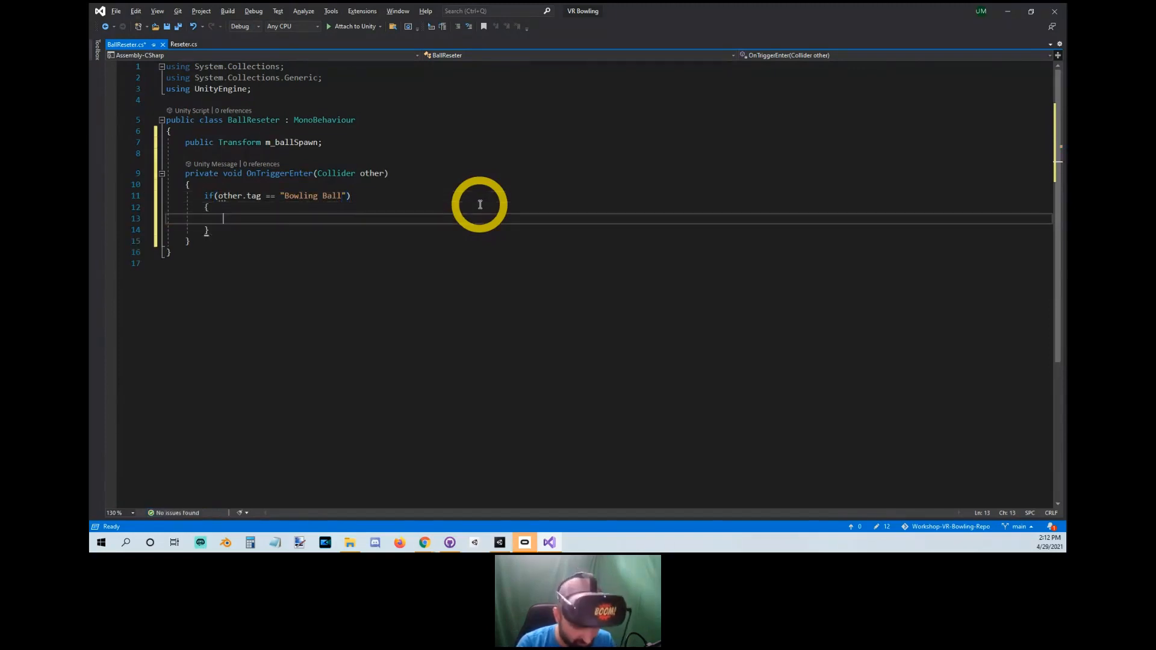
Inside the if block, assign m_ballSpawn.position to other.transform.position.
type("other.transform")
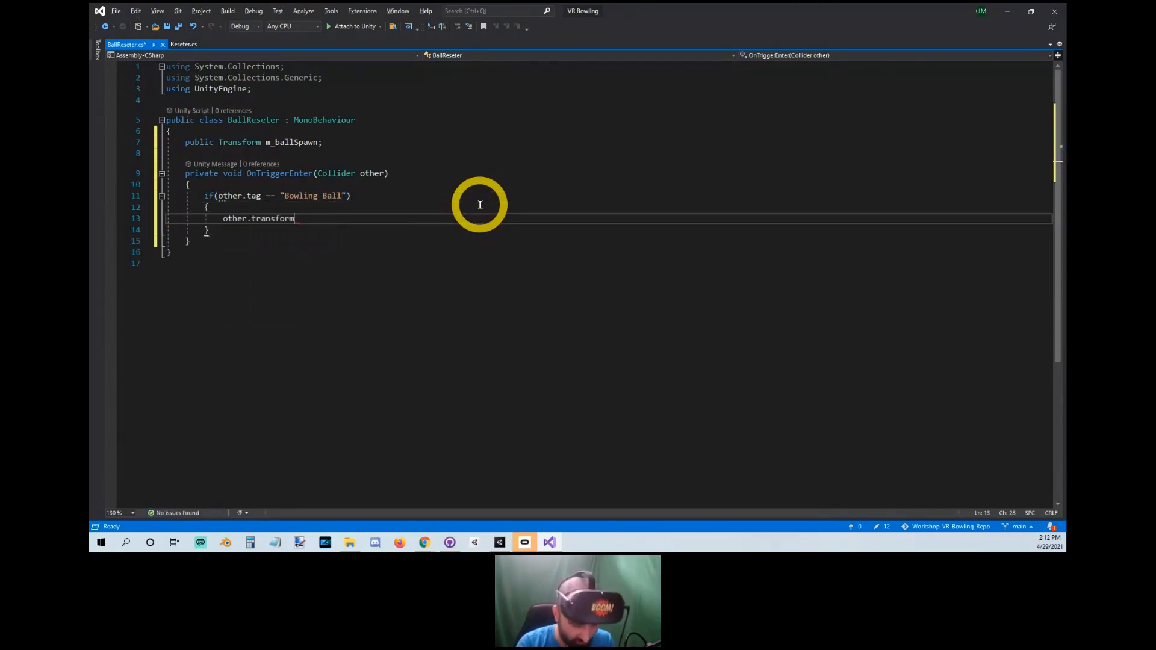
type(".position")
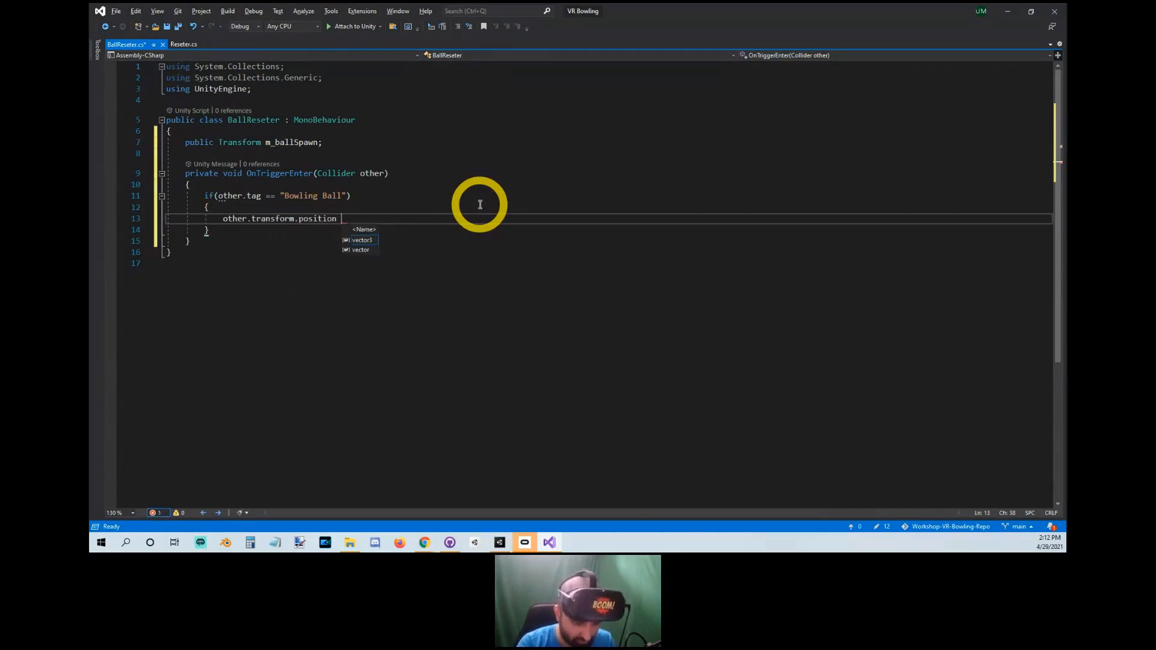
type(" = m_ball")
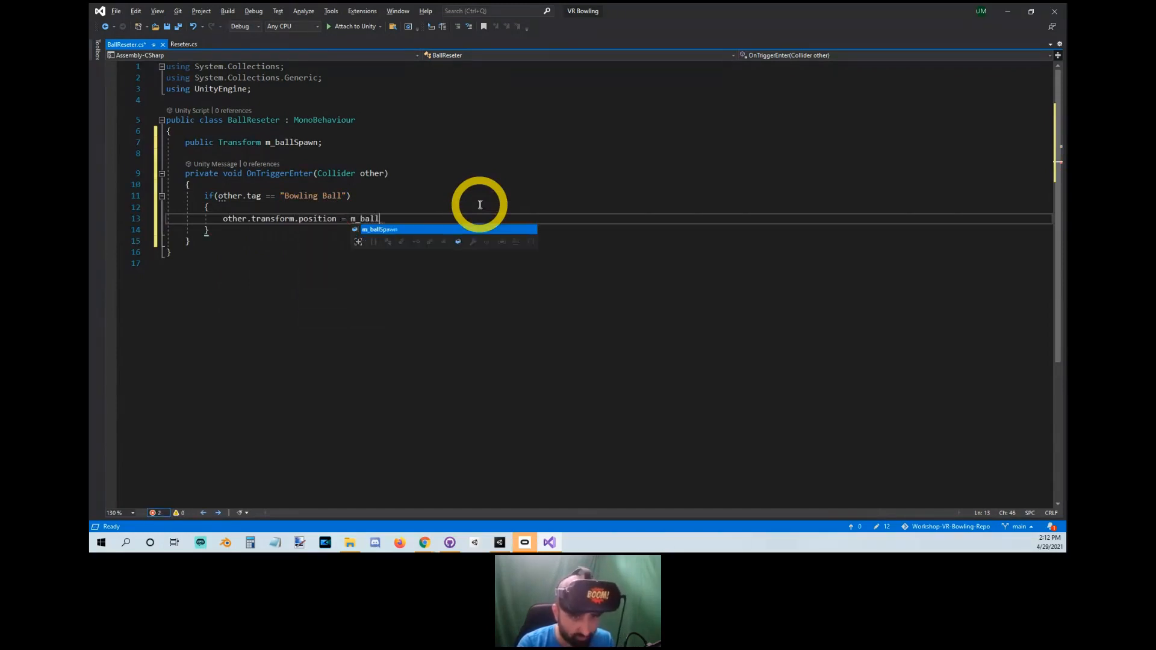
key("Tab")
type(".position")
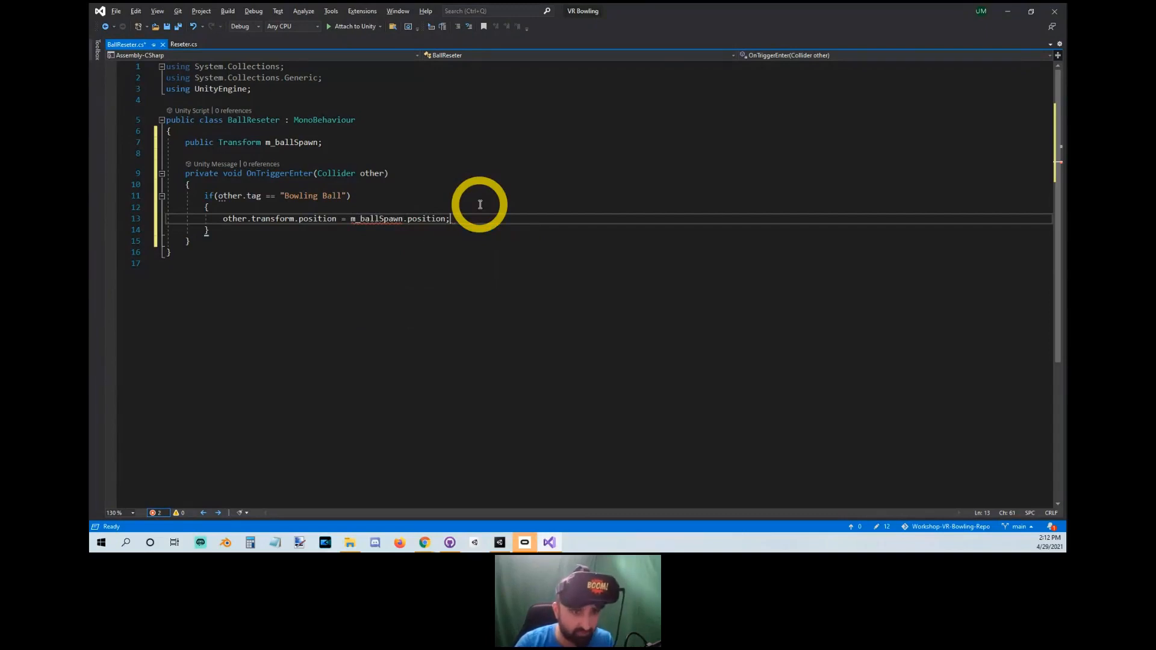
Below the position assignment, set other.GetComponent<Rigidbody>().velocity to Vector3.zero.
key("Return")
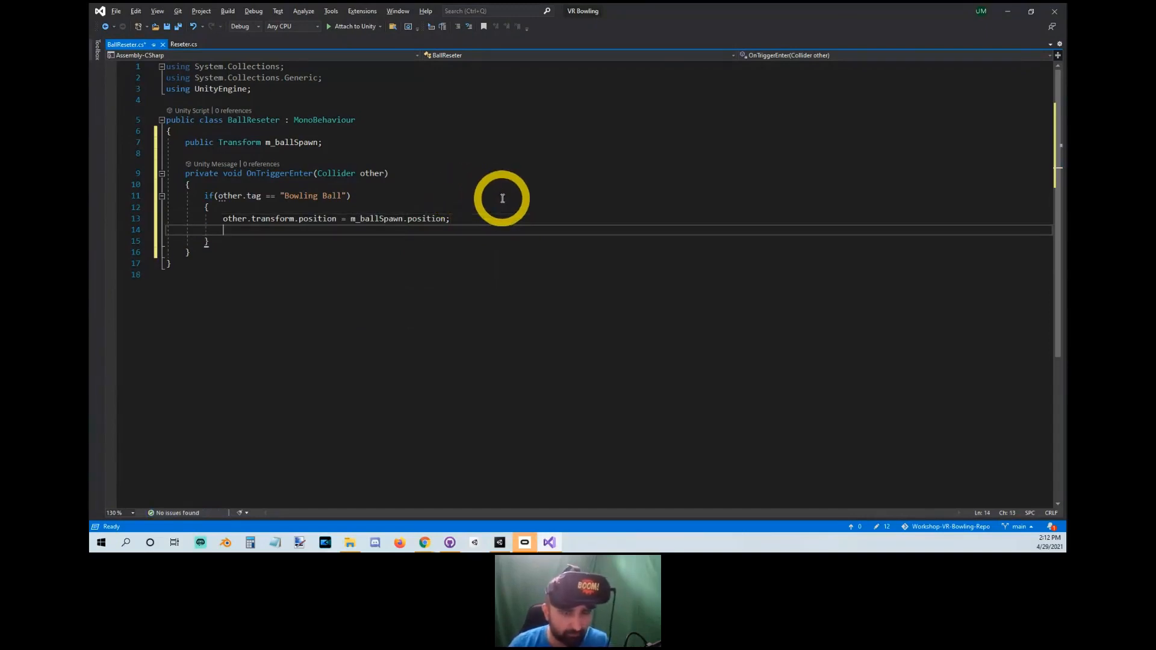
type("other.transform")
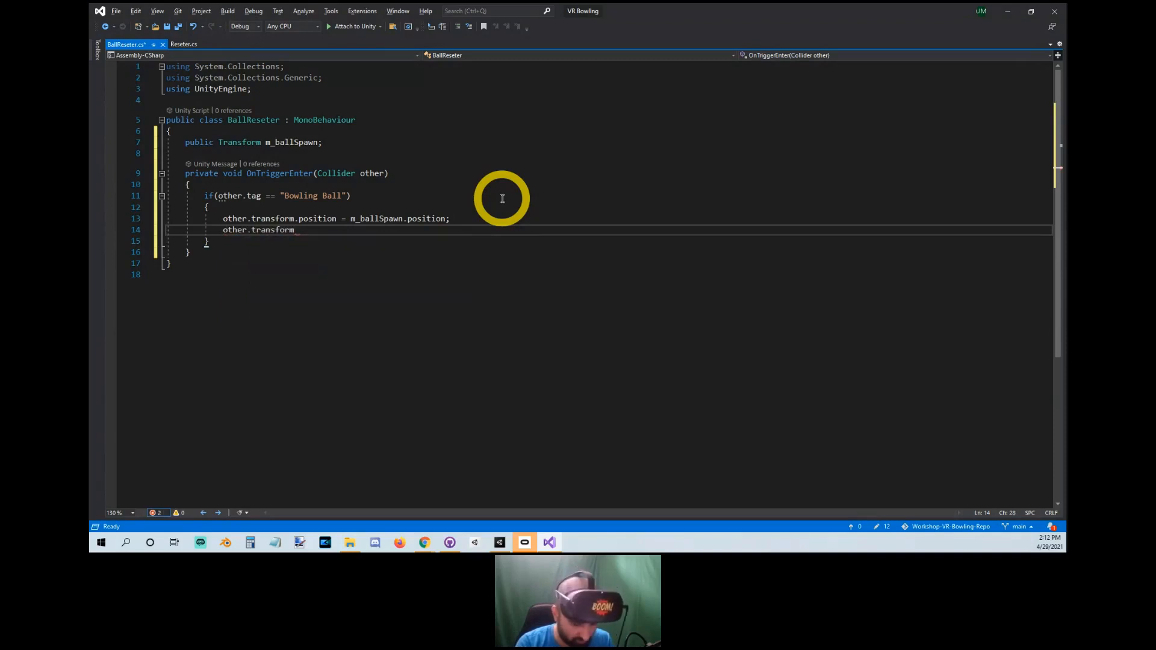
type("GetComponent<")
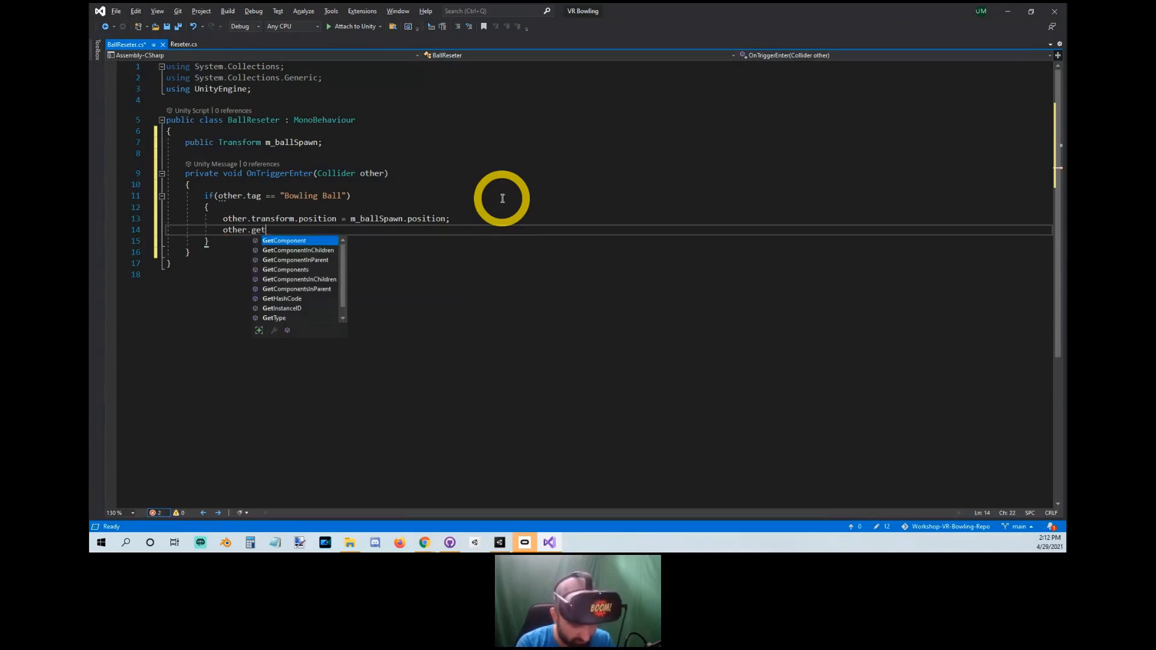
type("Rigidbody")
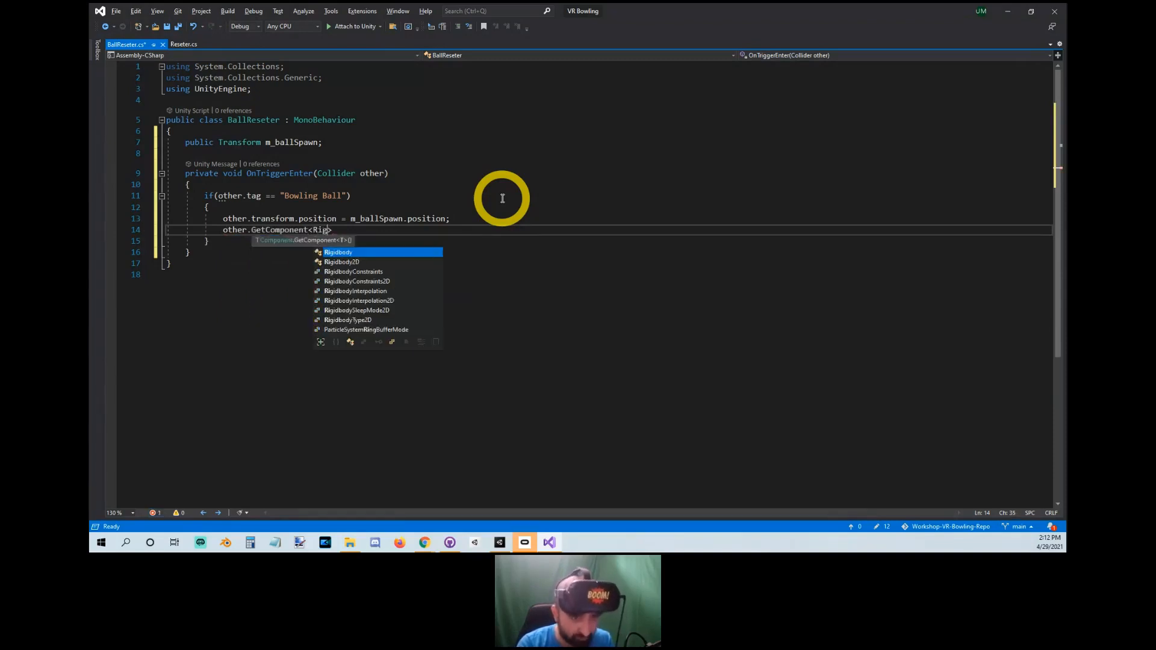
type(">()")
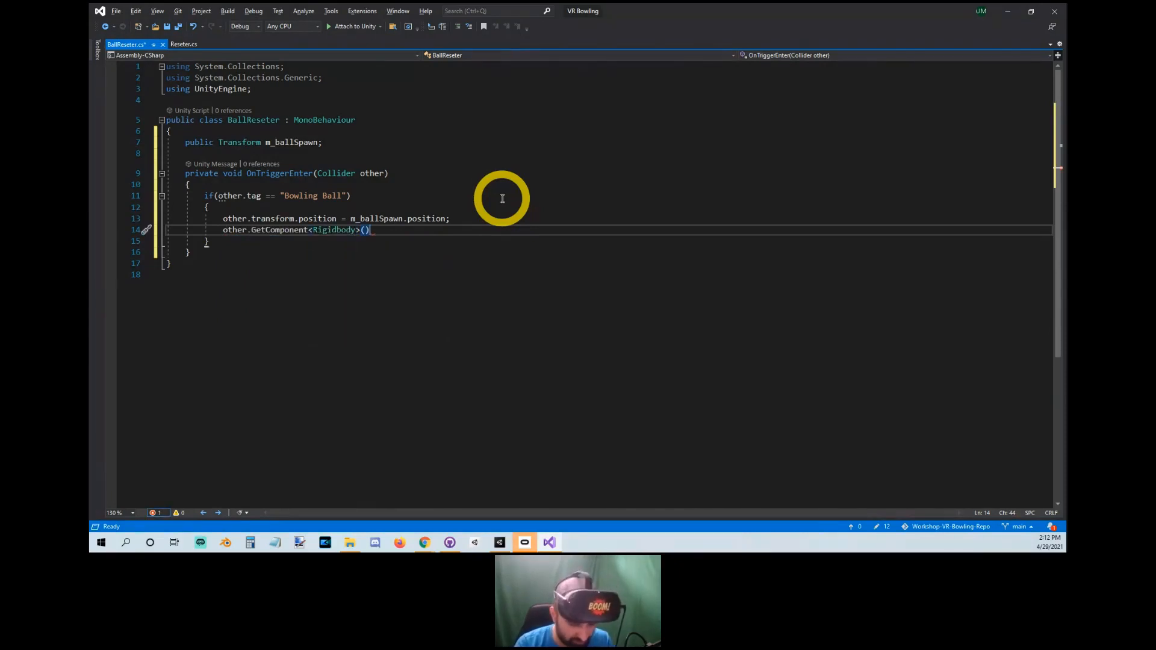
type(".ve")
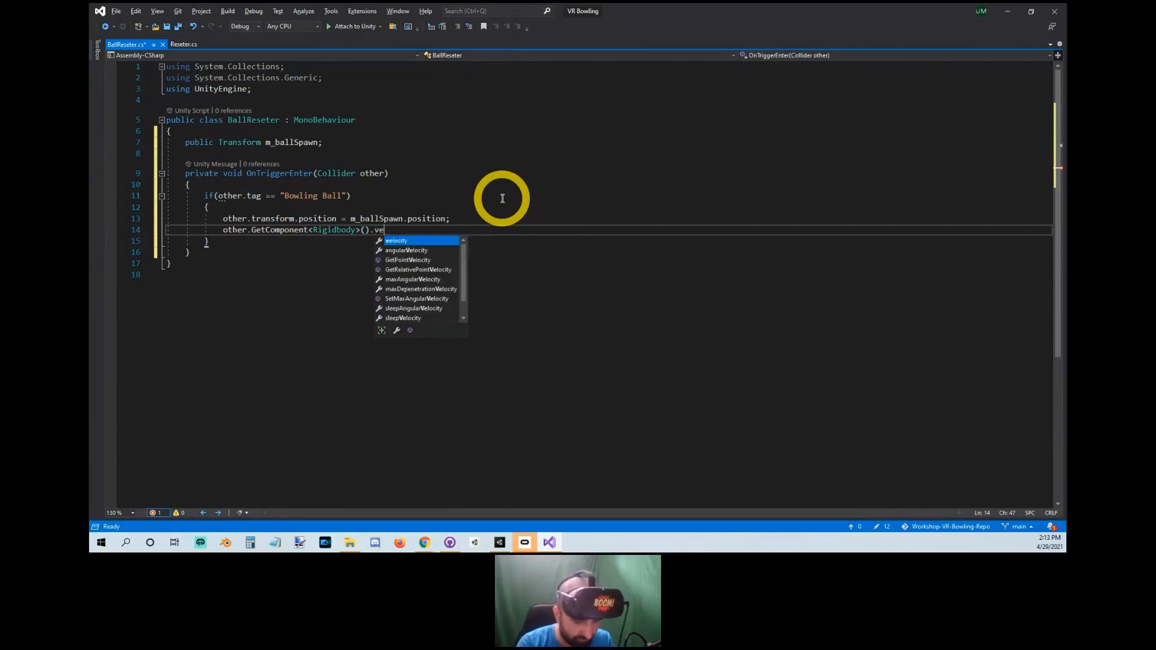
type("l")
key("Tab")
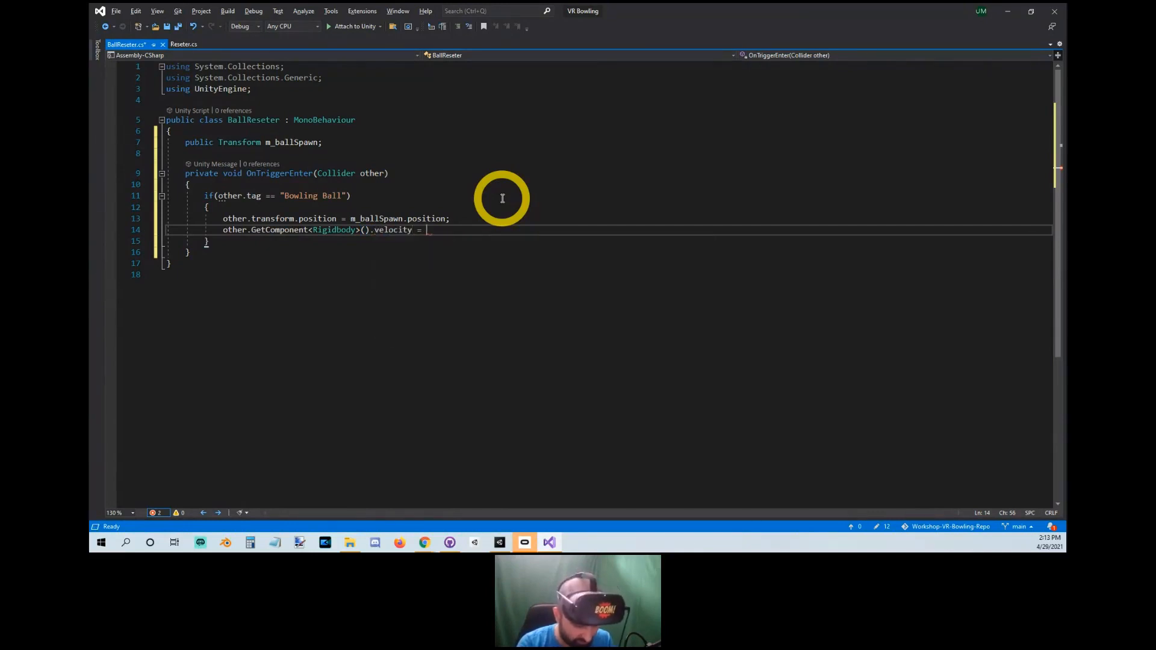
type("= Vector3.z")
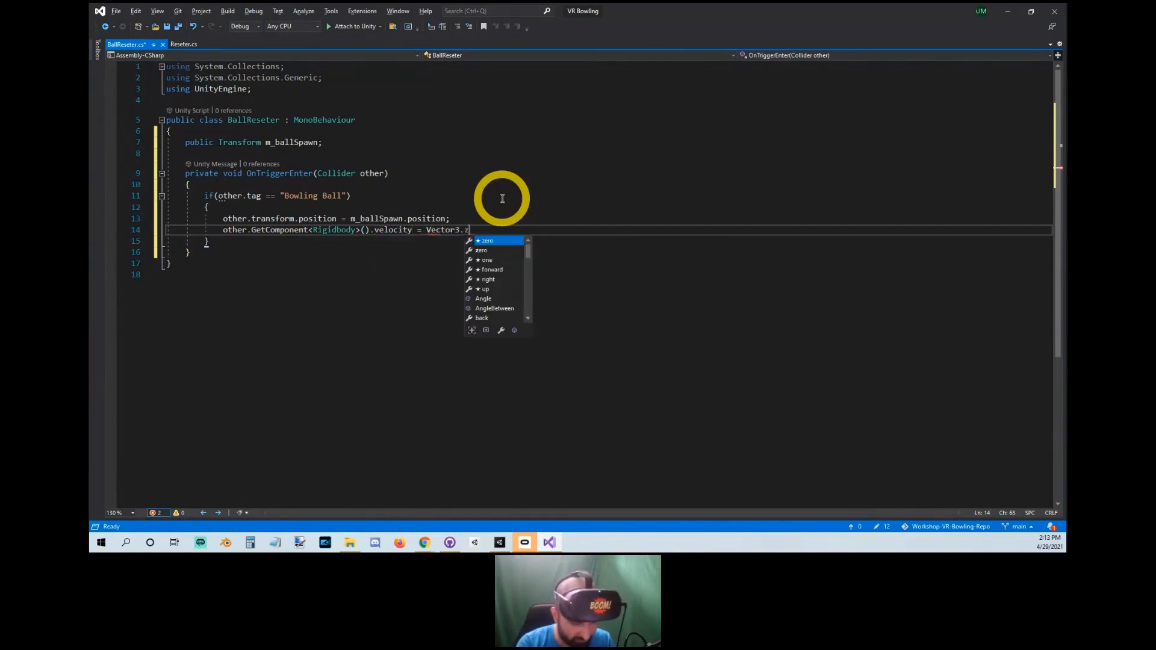
type("ero;")
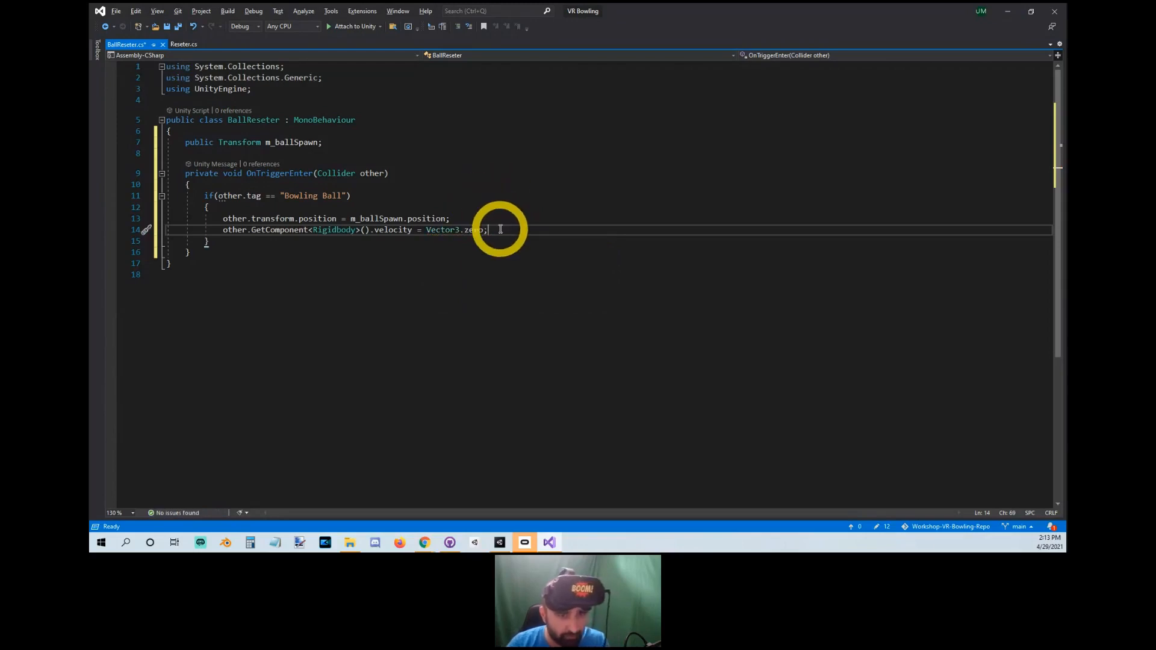
Review the velocity reset line, save the BallReseter script, and switch to Unity.
left_click_drag(508, 228, 515, 221)
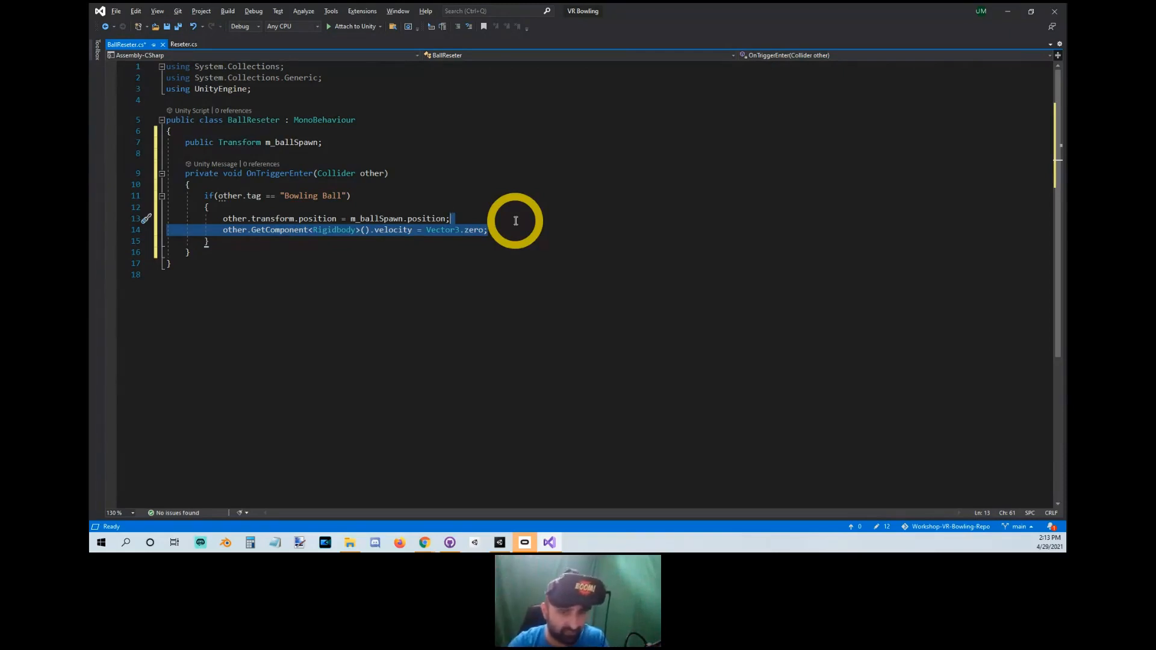
left_click_drag(512, 230, 223, 229)
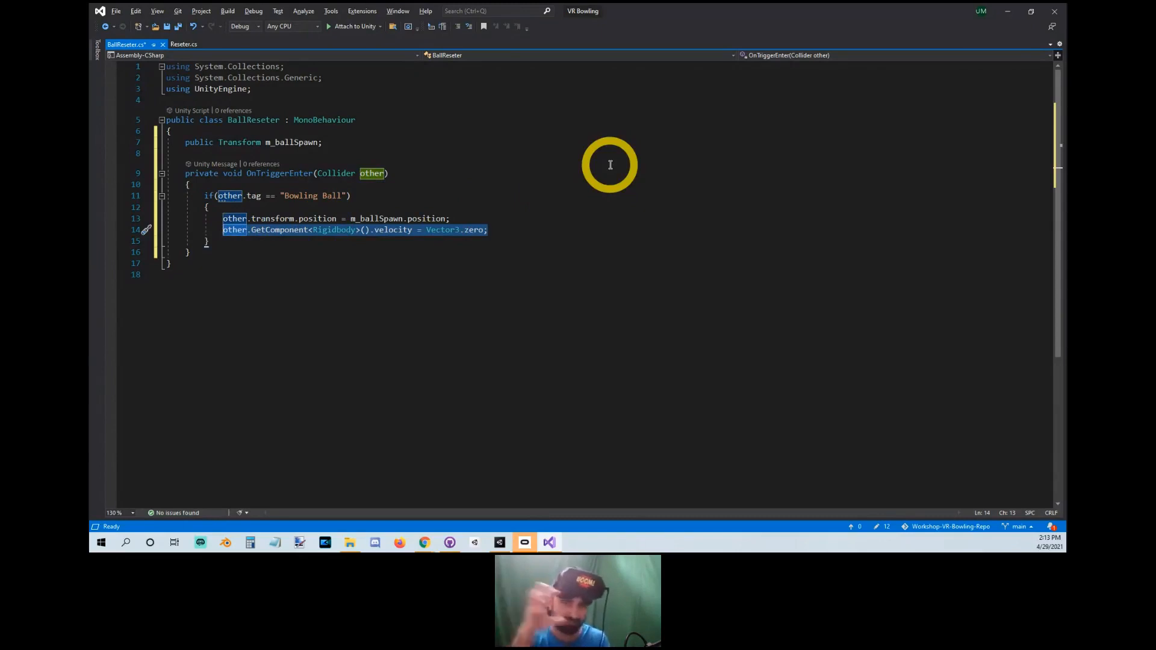
left_click(536, 194)
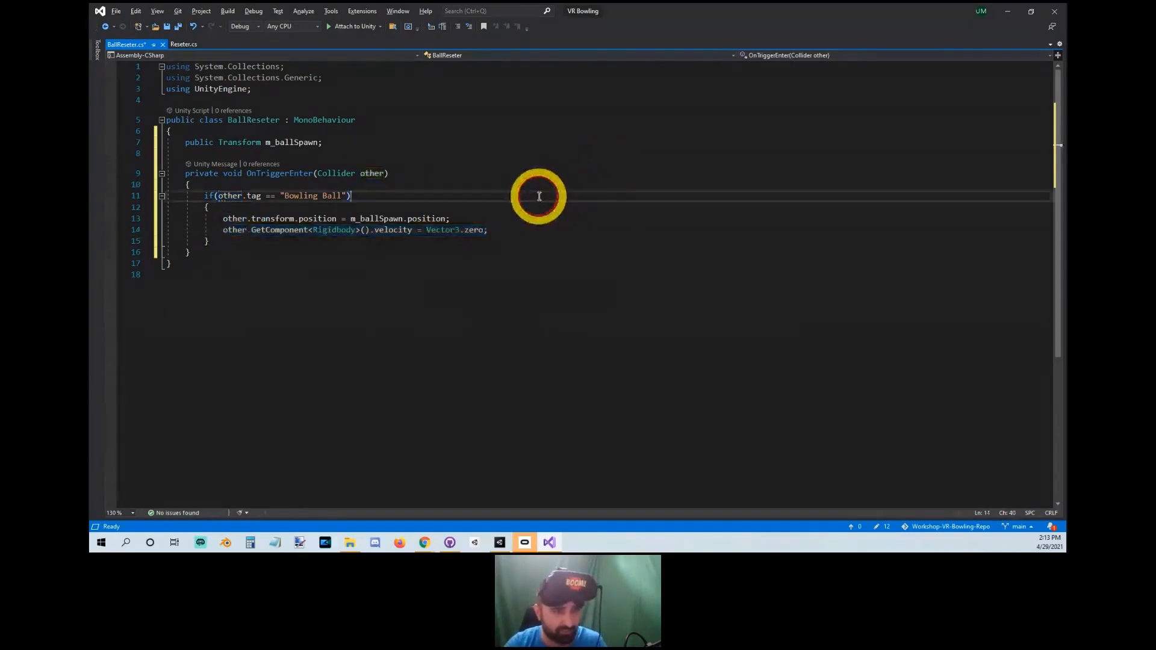
key("ctrl+s")
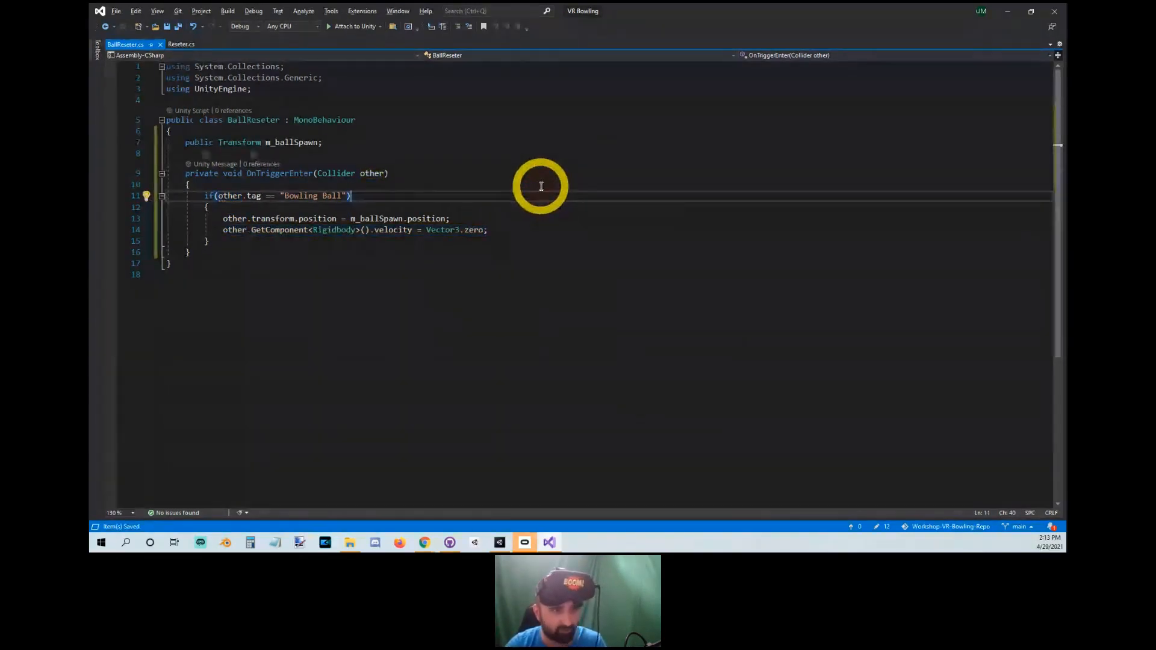
key("alt+Tab")
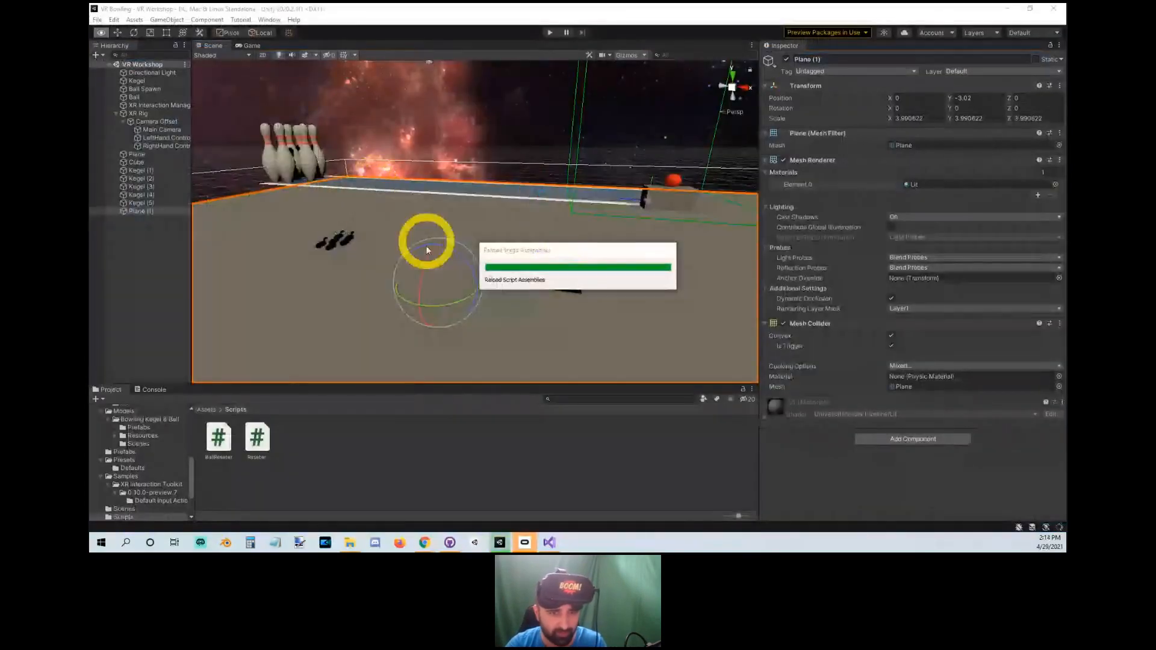
right_click_drag(516, 139, 462, 223)
left_click(462, 223)
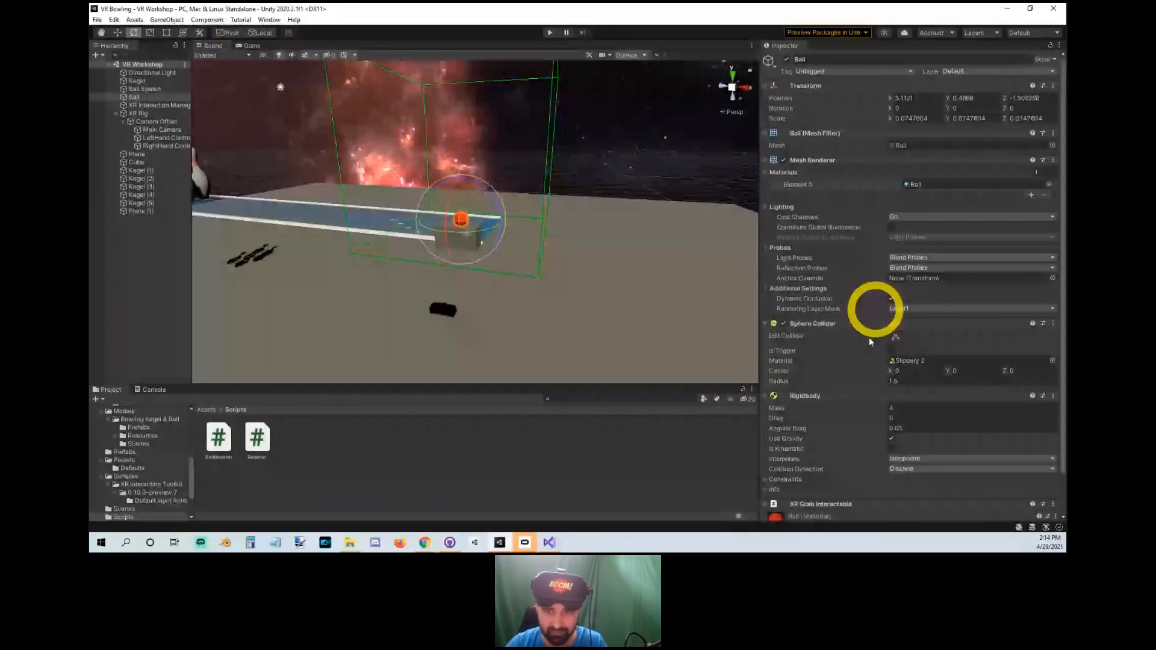
left_click(808, 71)
left_click(818, 167)
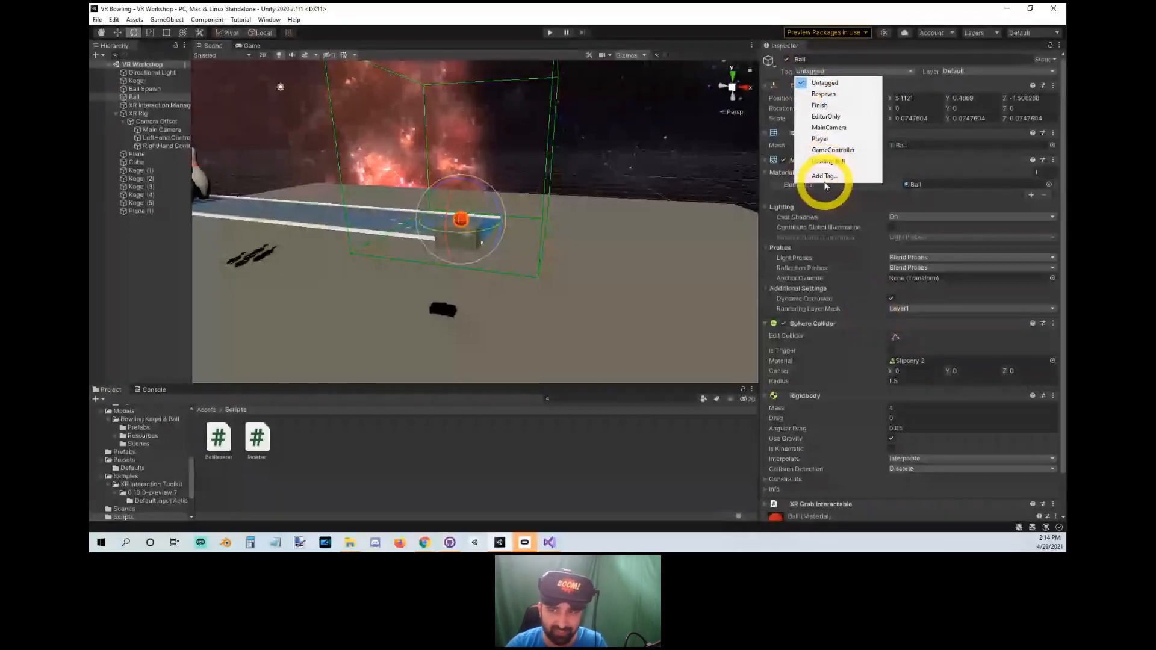
left_click(824, 175)
left_click(1036, 106)
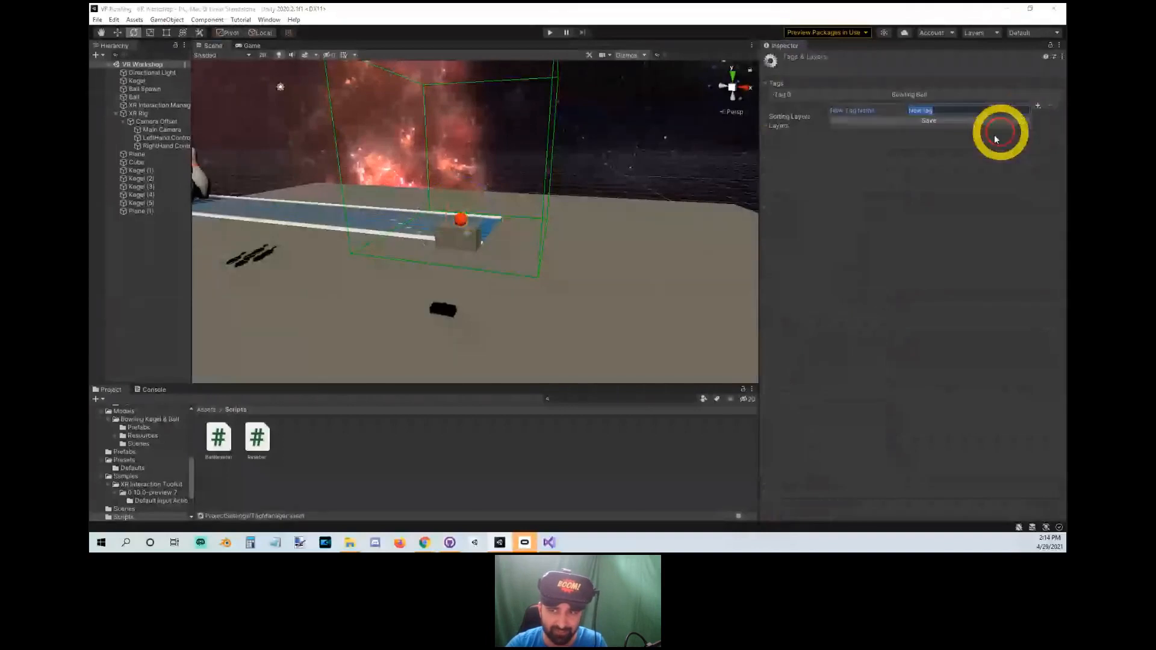
left_click(908, 98)
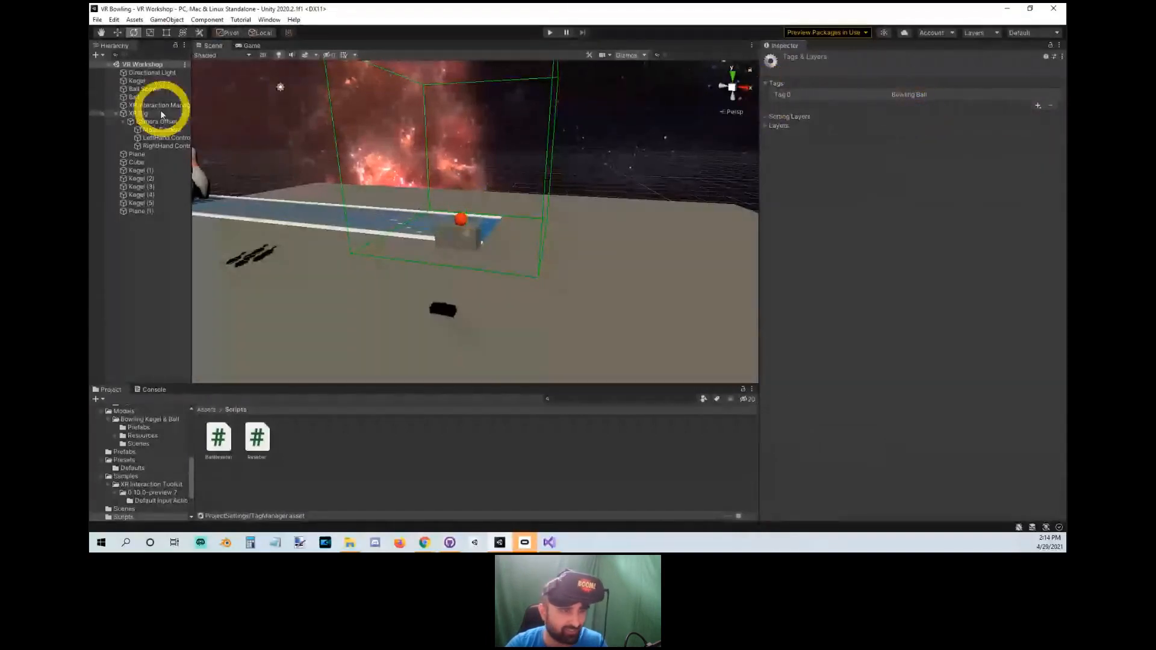
Assign the existing Bowling Ball tag to the red Ball object.
left_click(460, 221)
left_click(812, 72)
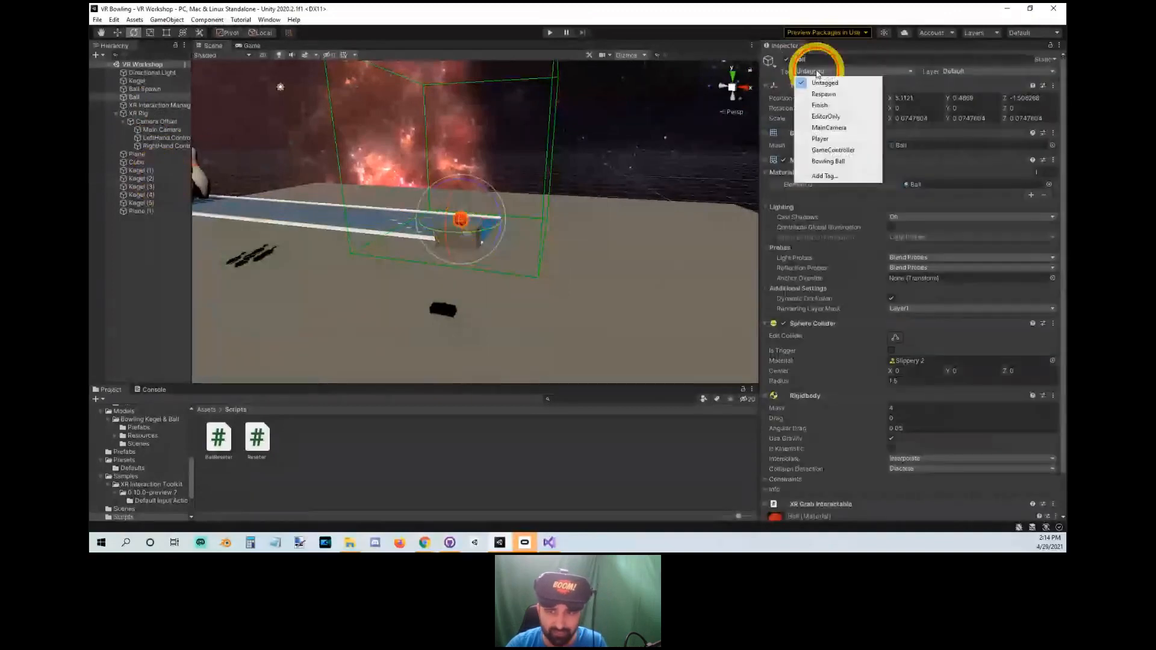
left_click(823, 162)
right_click_drag(602, 229, 453, 219)
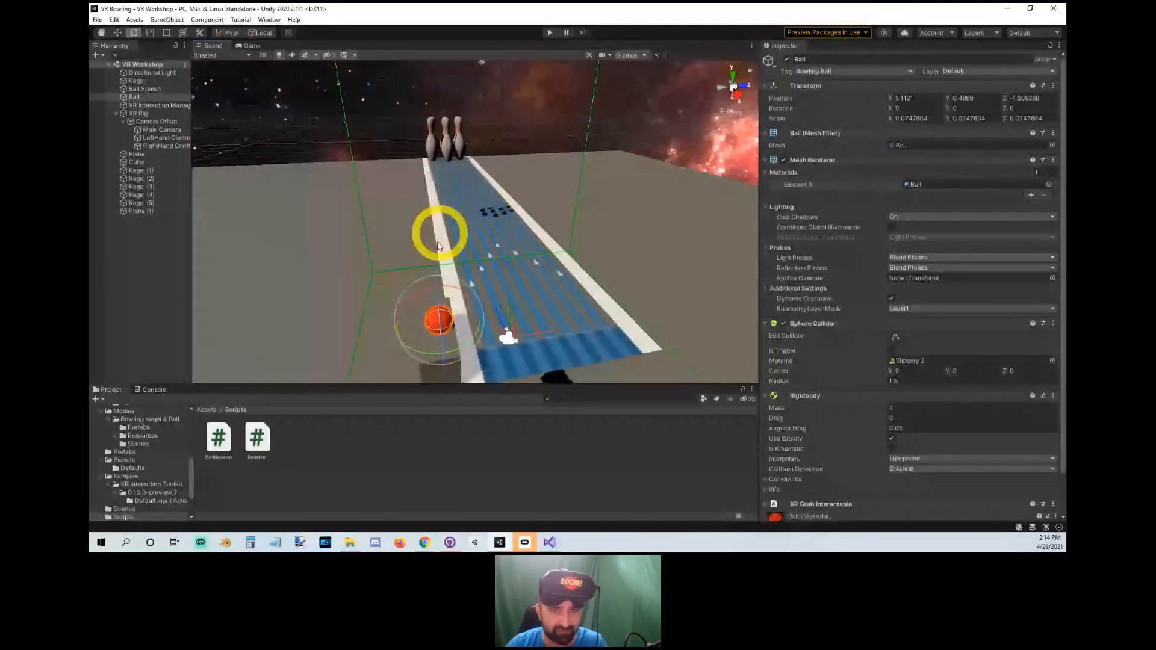
Run the scene in play mode to test the tagged ball's reset, and exit play mode.
left_click(549, 33)
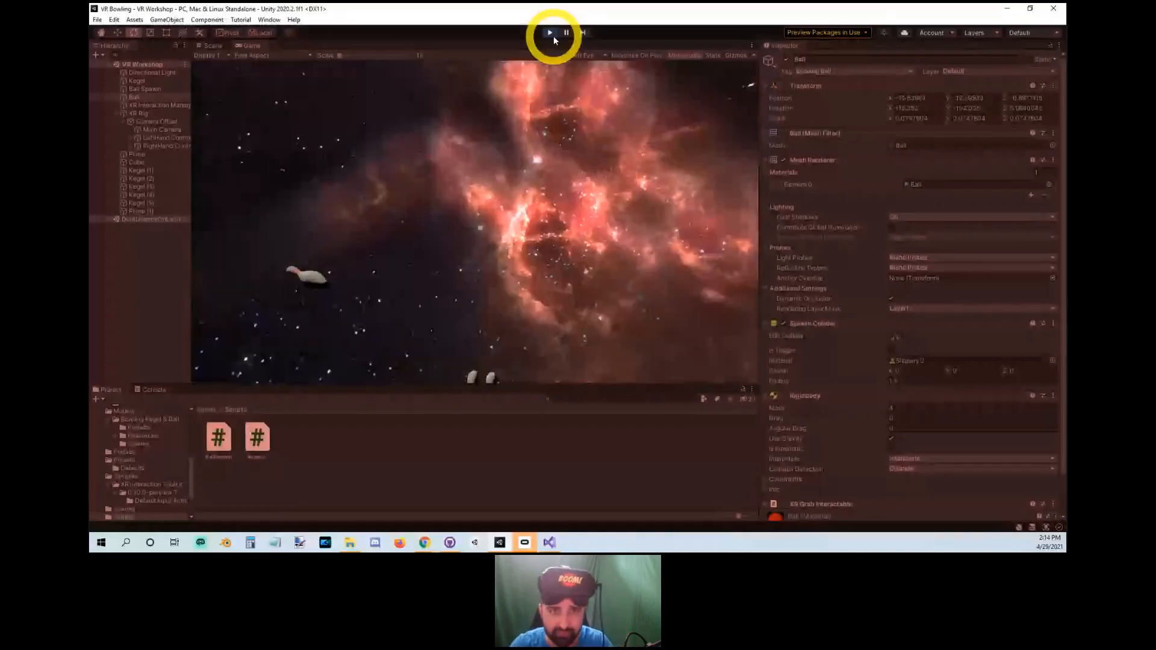
left_click(545, 36)
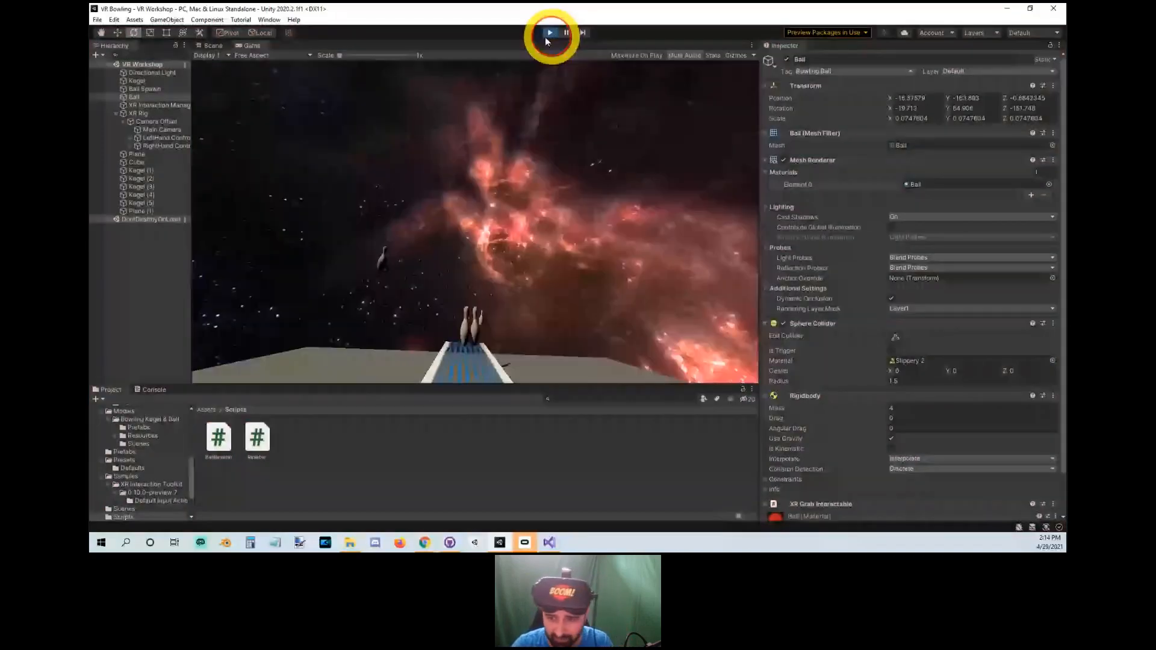
left_click(549, 33)
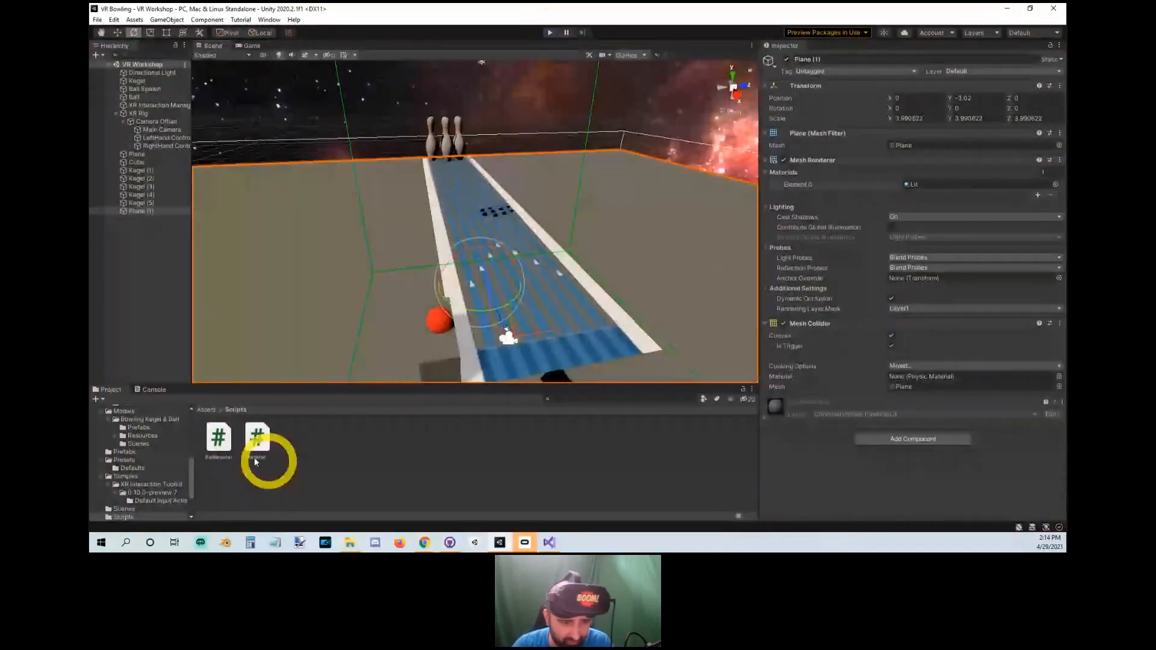
Attach the BallReseter script to Plane (1), assign the Ball Spawn object as its Ball Spawn transform, and save the scene.
left_click_drag(256, 461, 849, 439)
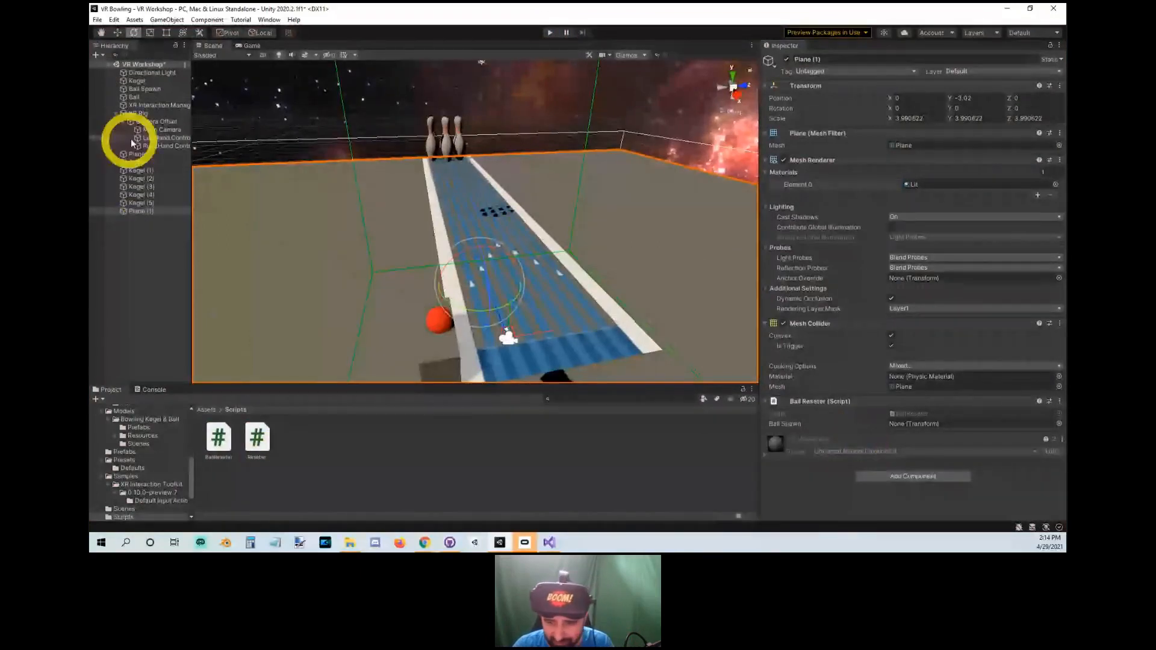
left_click_drag(914, 427, 914, 425)
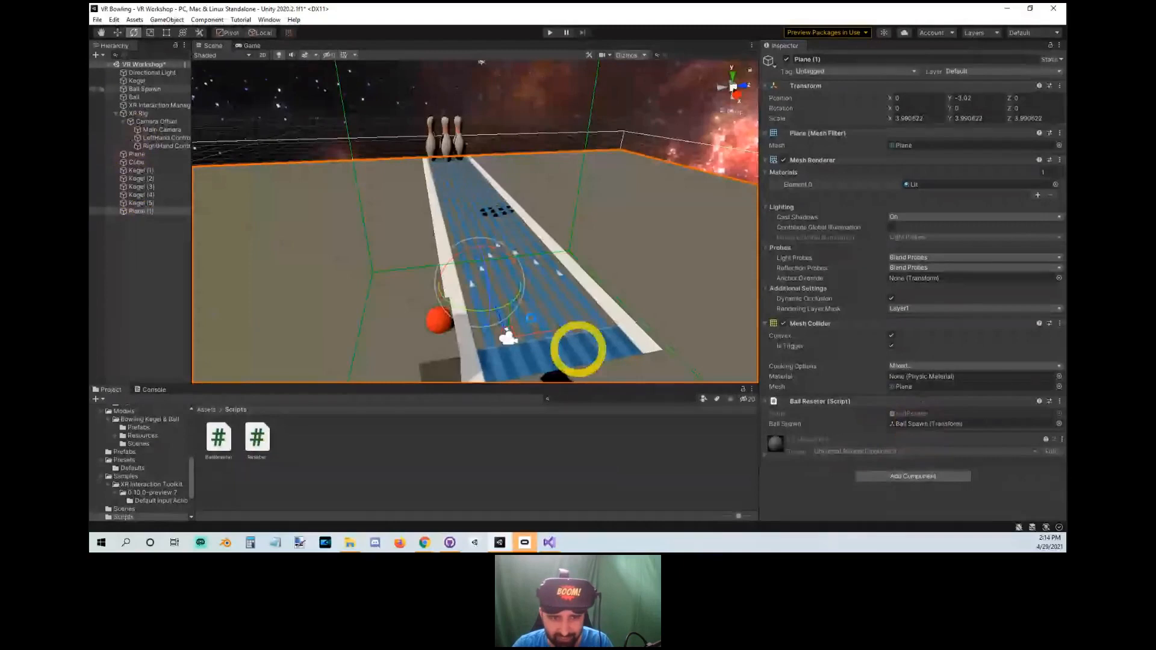
key("ctrl+s")
Create a material named Invisible in the Materials folder and apply it to the Plane (1) floor.
right_click_drag(578, 349, 624, 280)
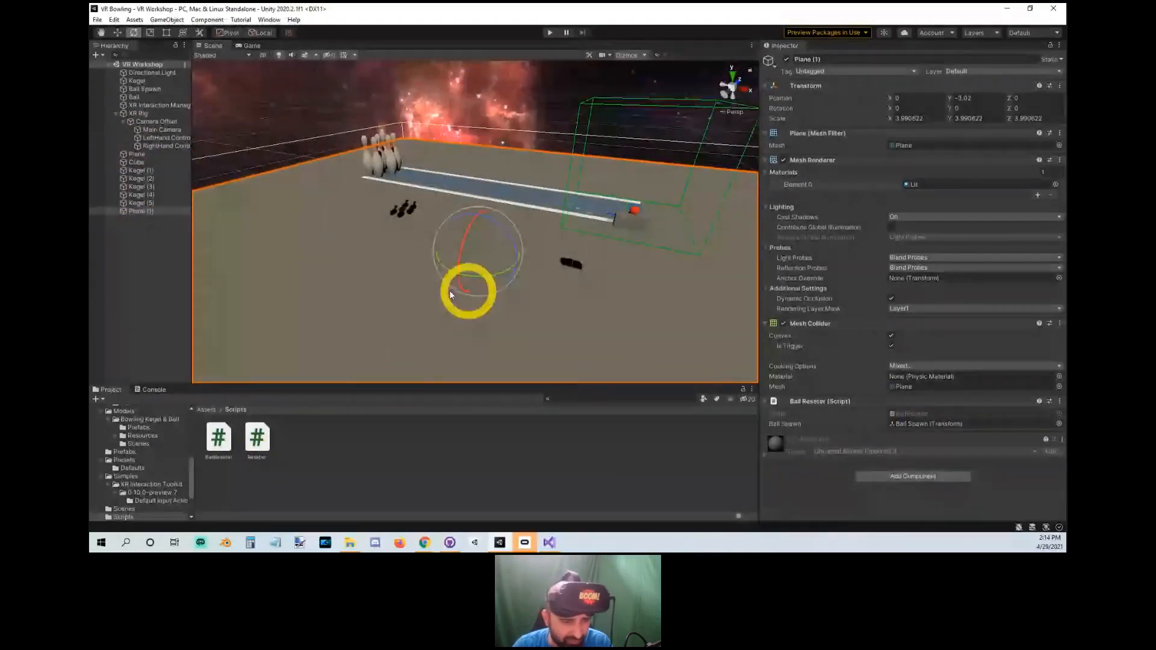
left_click(208, 410)
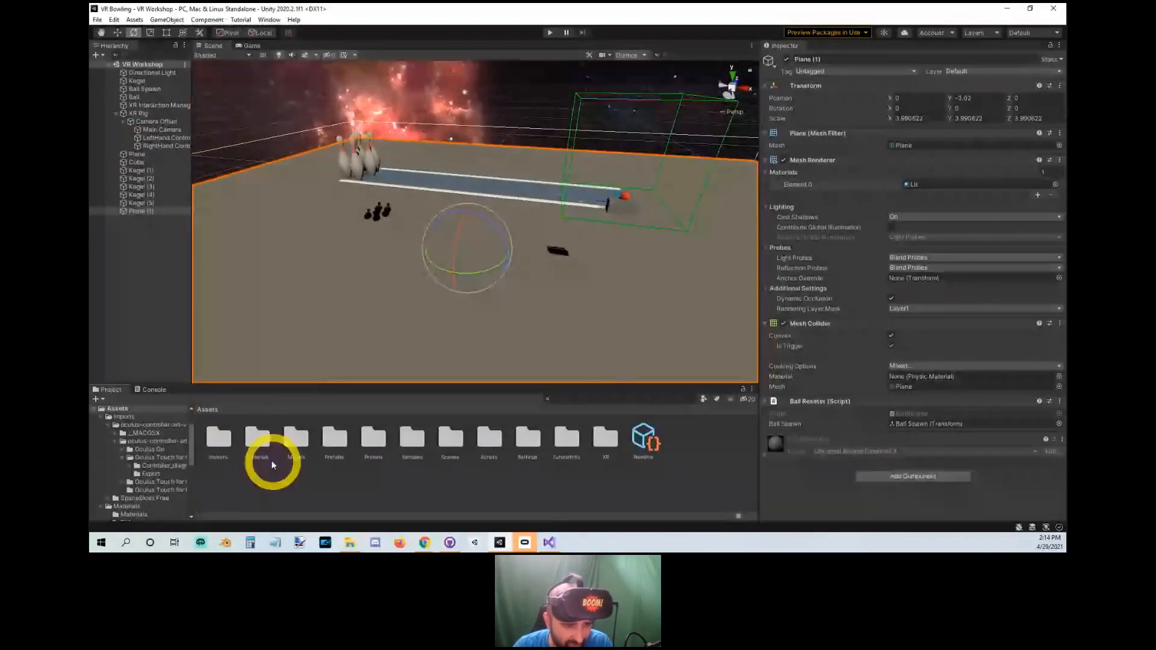
double_click(270, 463)
left_click(238, 410)
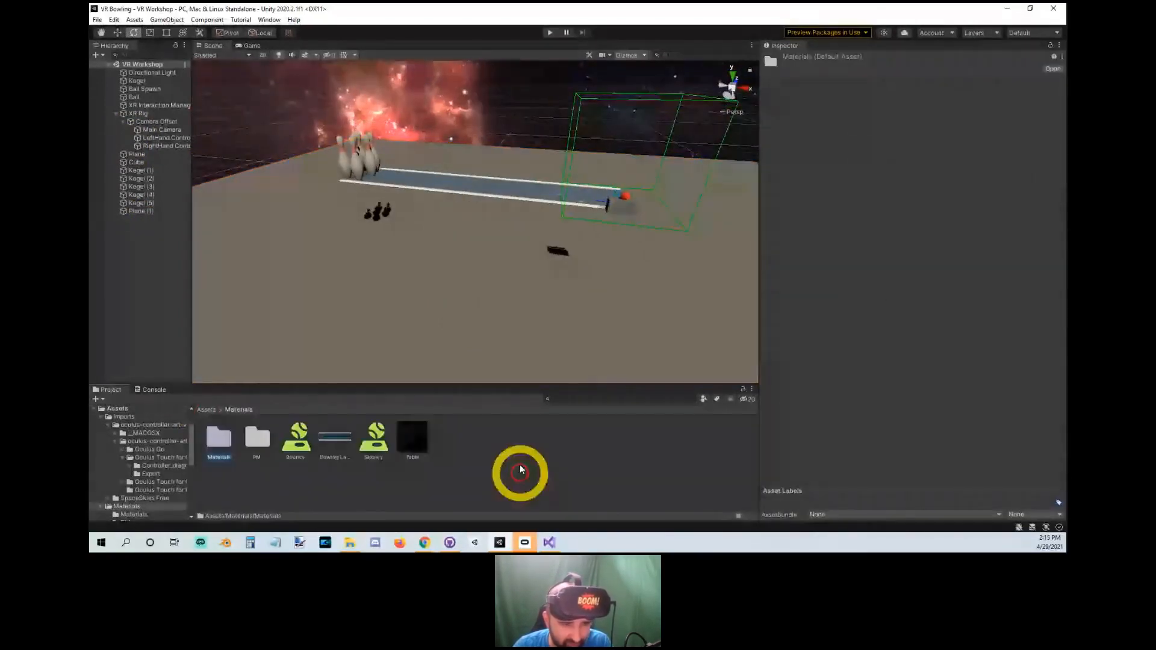
right_click(521, 469)
mouse_move(530, 163)
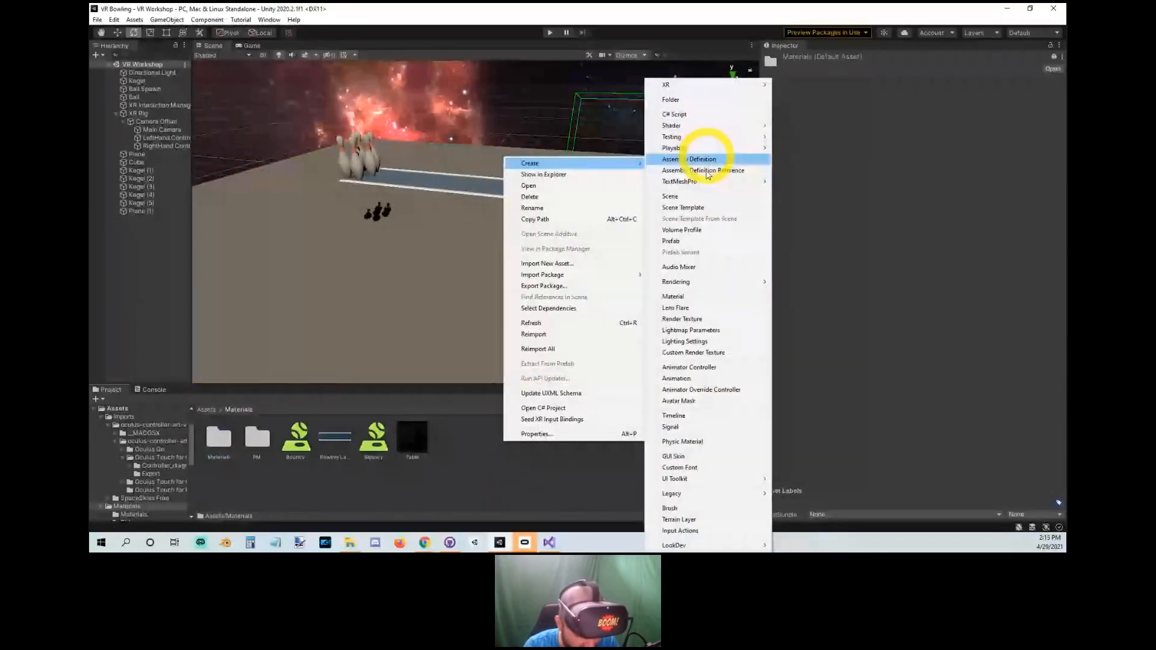
left_click(725, 297)
type("Invisi")
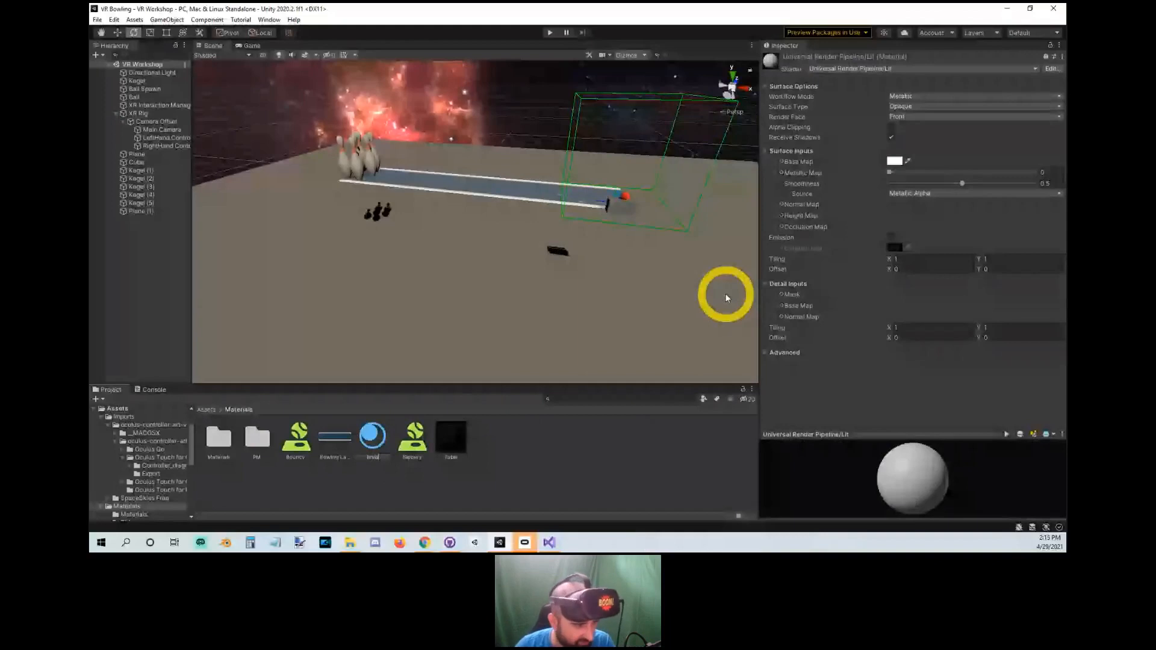
type("ble")
key("Return")
left_click_drag(373, 435, 428, 319)
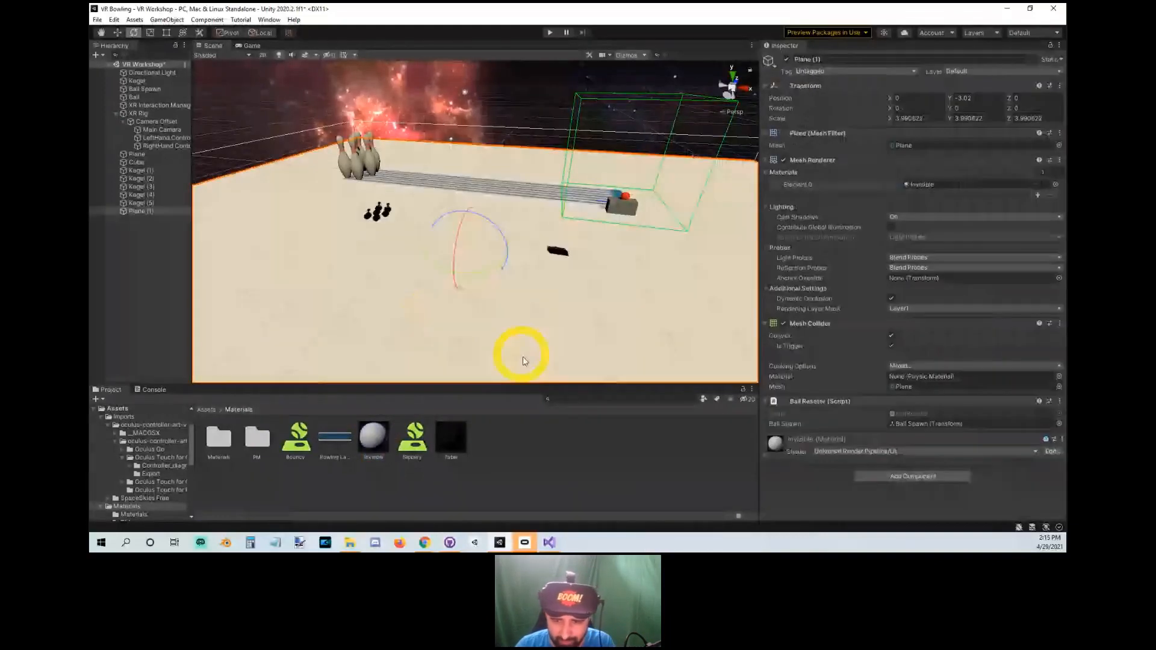
Set the Invisible material's surface type to Transparent and lower its base map alpha to make it fully see-through.
double_click(762, 461)
left_click(909, 107)
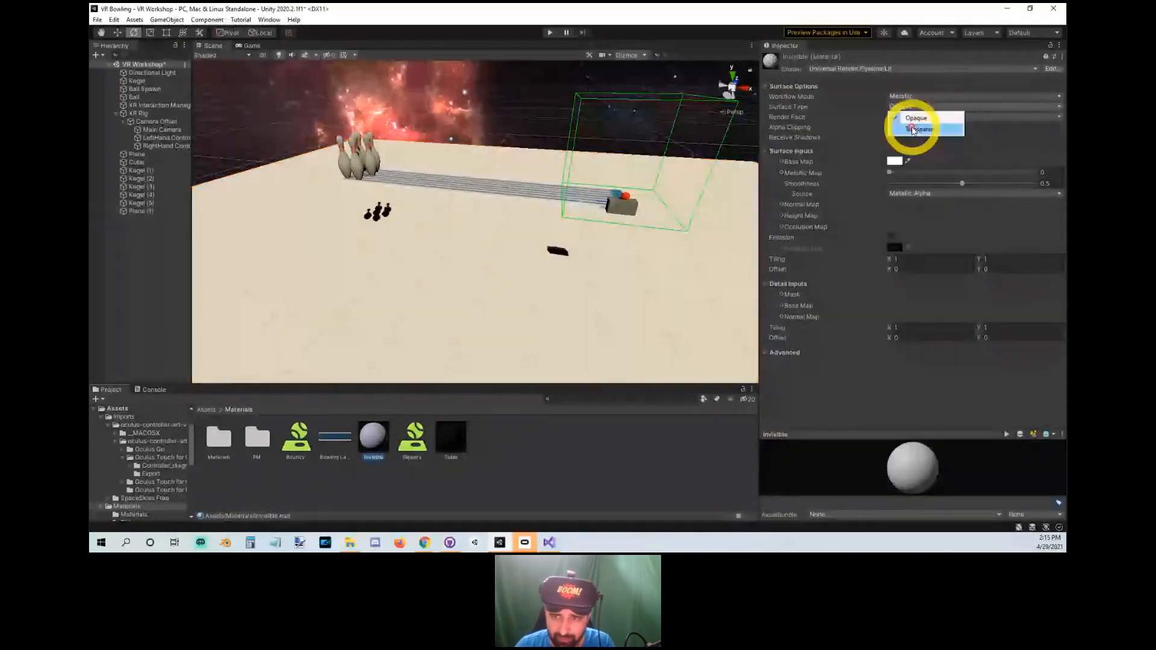
left_click(913, 129)
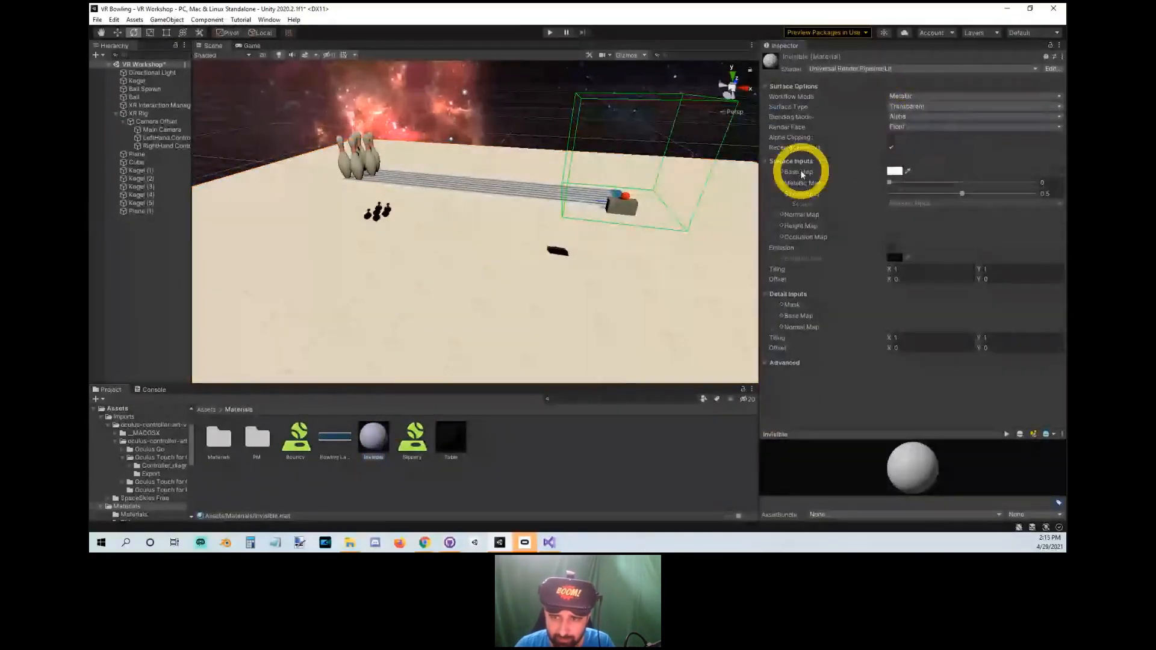
left_click(894, 171)
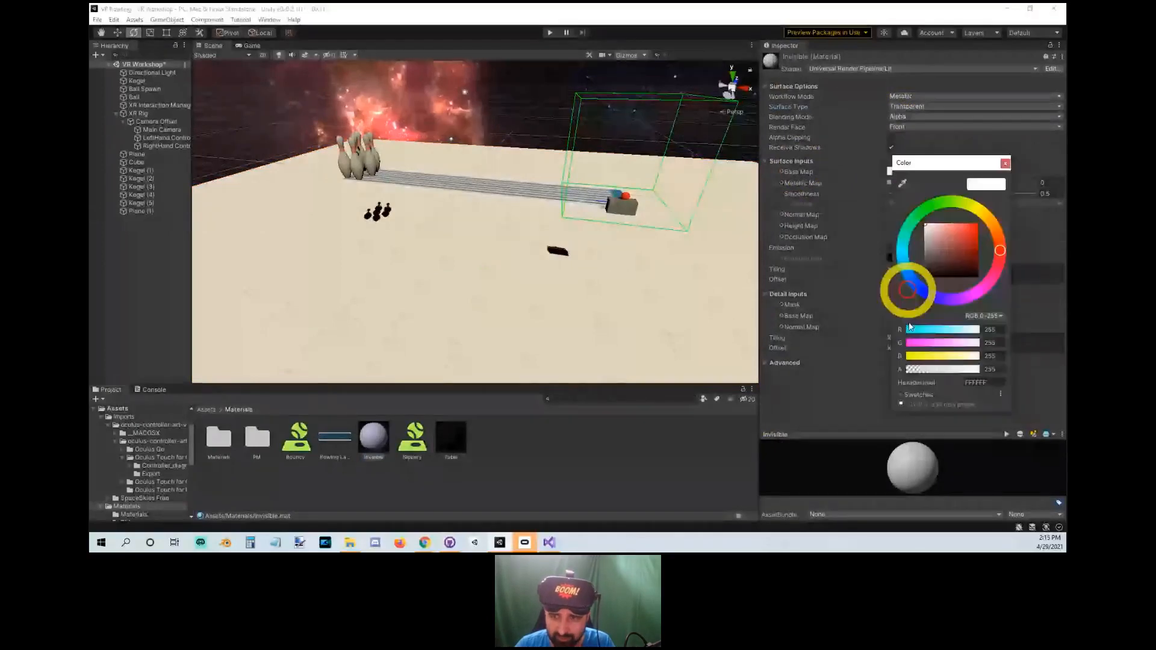
left_click(907, 369)
left_click(1004, 163)
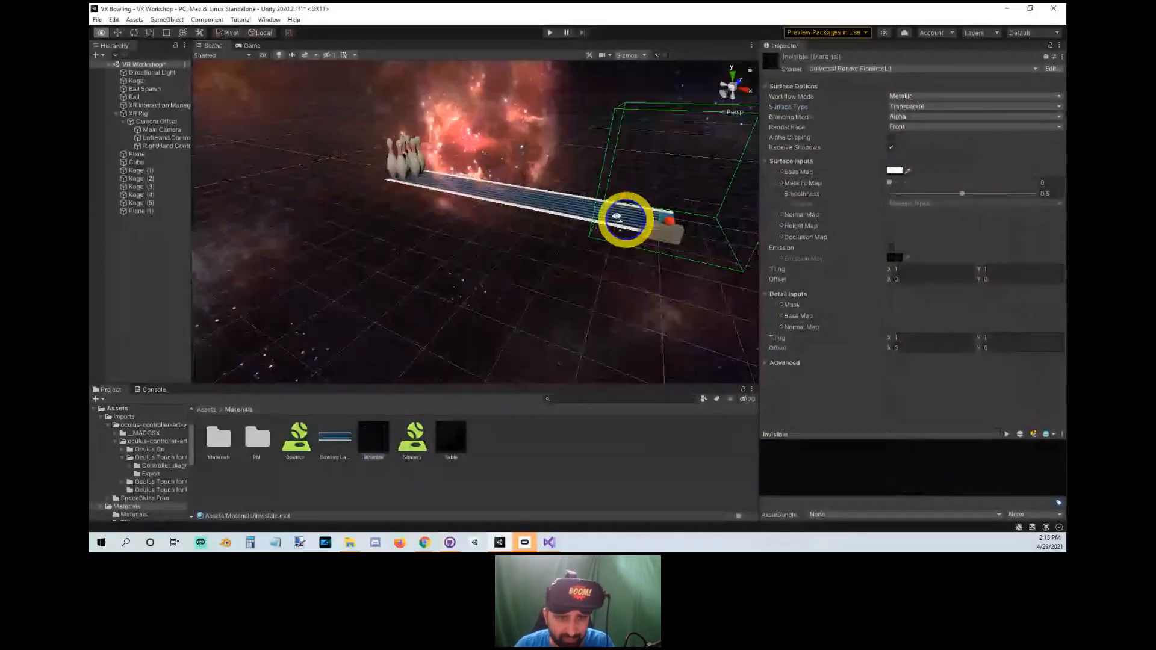
Run the scene in play mode to test the ball reset with the invisible floor plane, and exit play mode.
right_click_drag(627, 219, 530, 205)
left_click(549, 33)
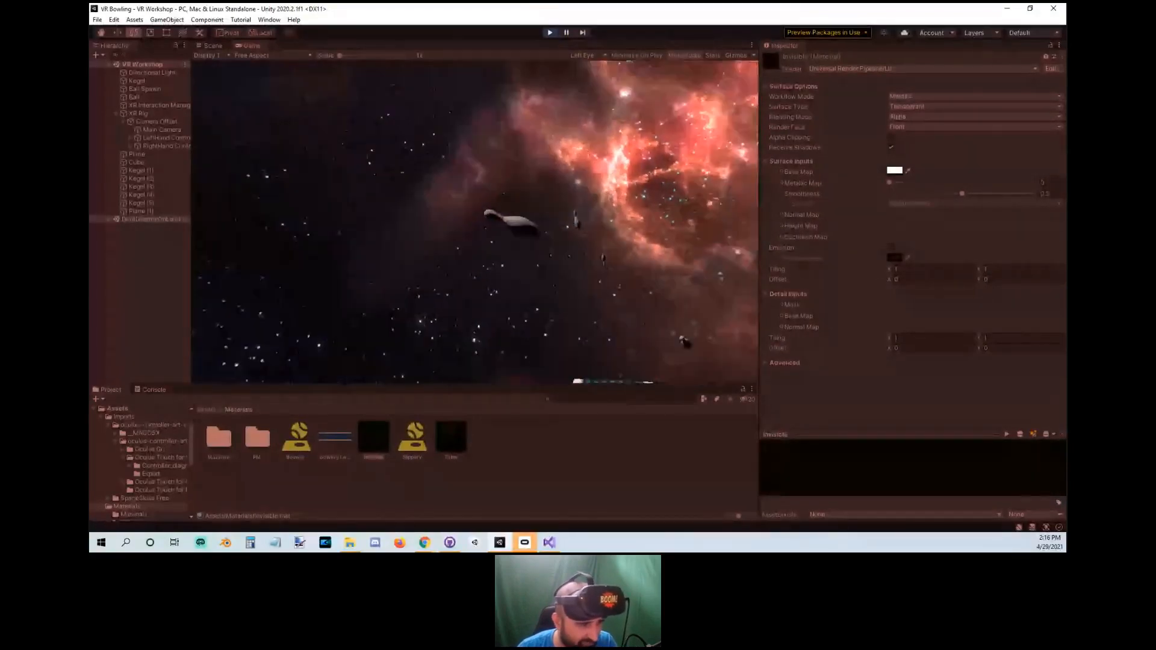
left_click(290, 294)
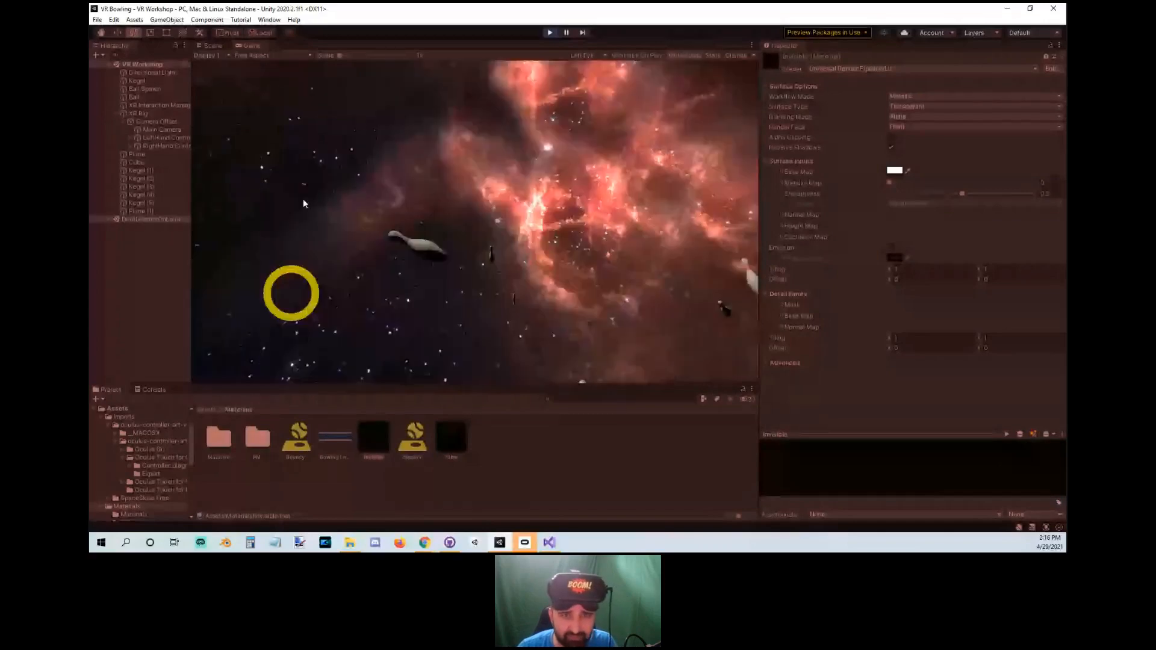
left_click(549, 33)
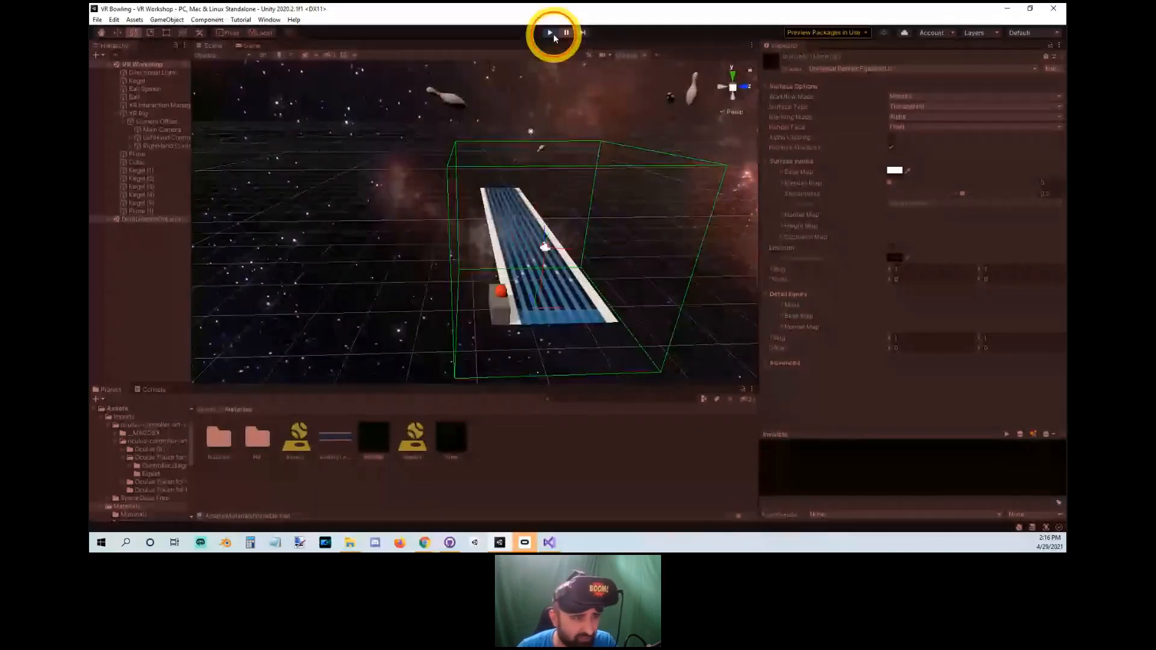
Remove the Mesh Renderer and Mesh Filter components from Plane (1), keeping its trigger collider and script.
right_click_drag(542, 253, 599, 321)
left_click(599, 320)
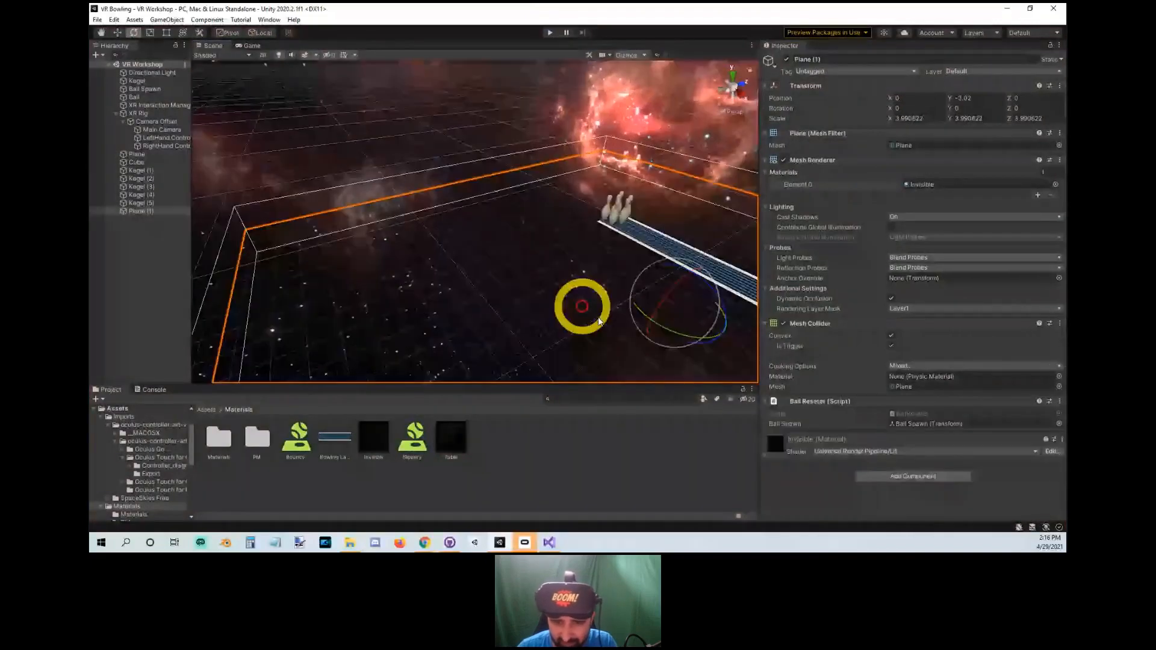
left_click(780, 455)
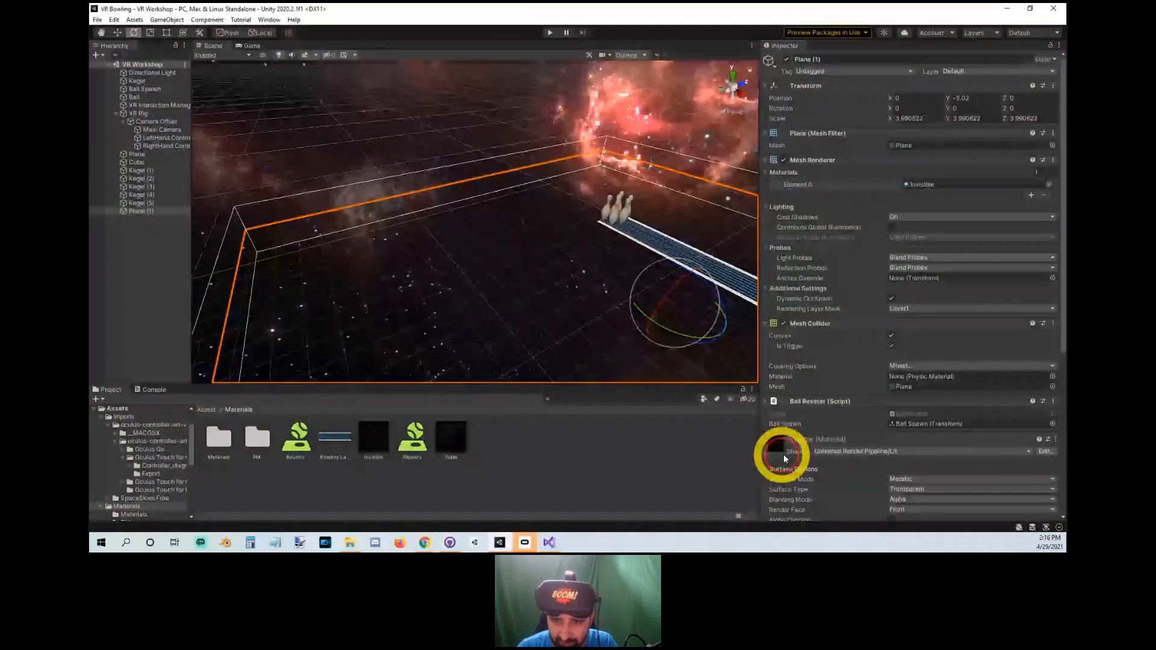
right_click(786, 163)
left_click(816, 184)
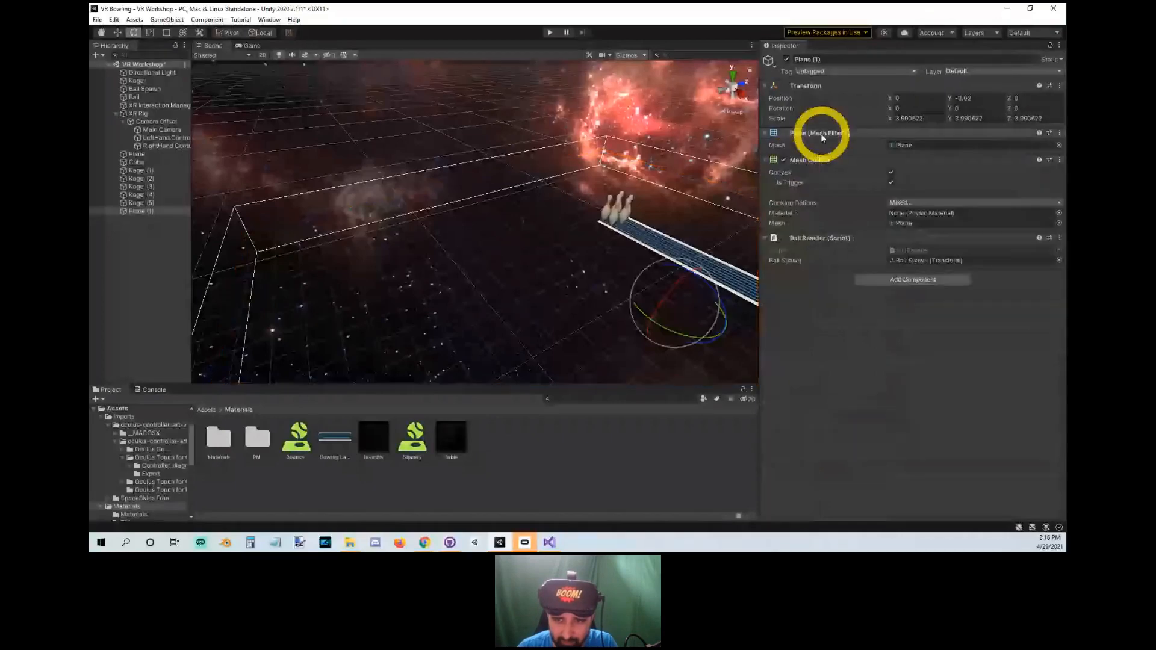
right_click(821, 135)
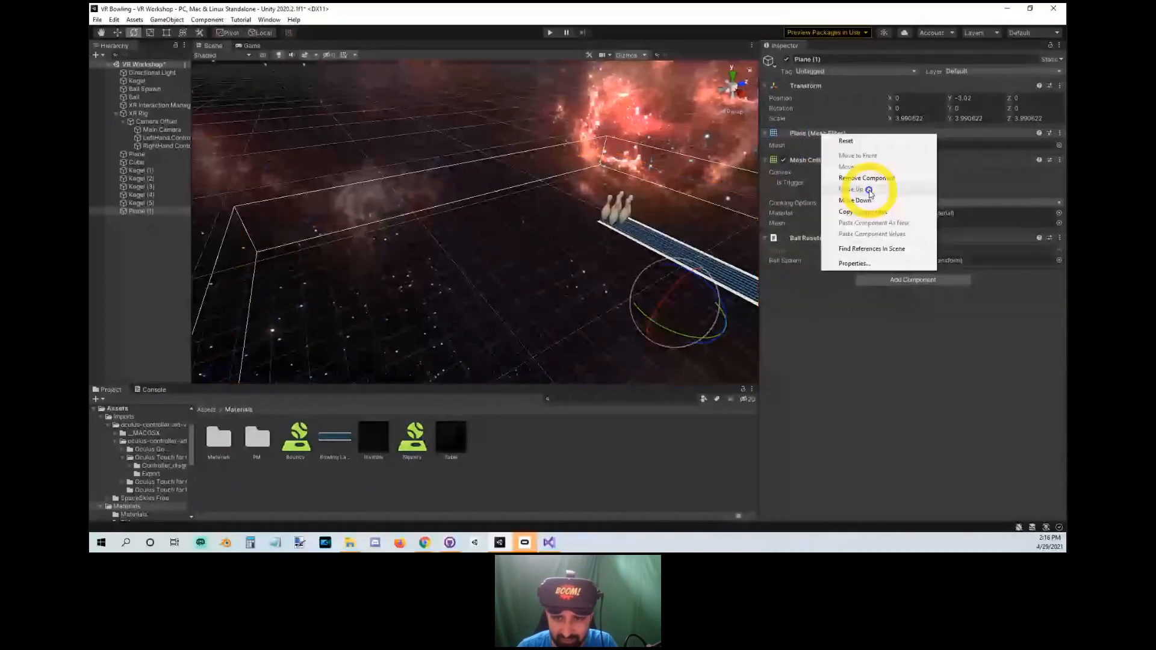
left_click(866, 177)
Flatten the Plane (1) trigger to a Y scale of about 2.18 and set its Y position to -2.5.
left_click_drag(693, 253, 619, 283, "alt")
middle_click_drag(618, 283, 509, 240)
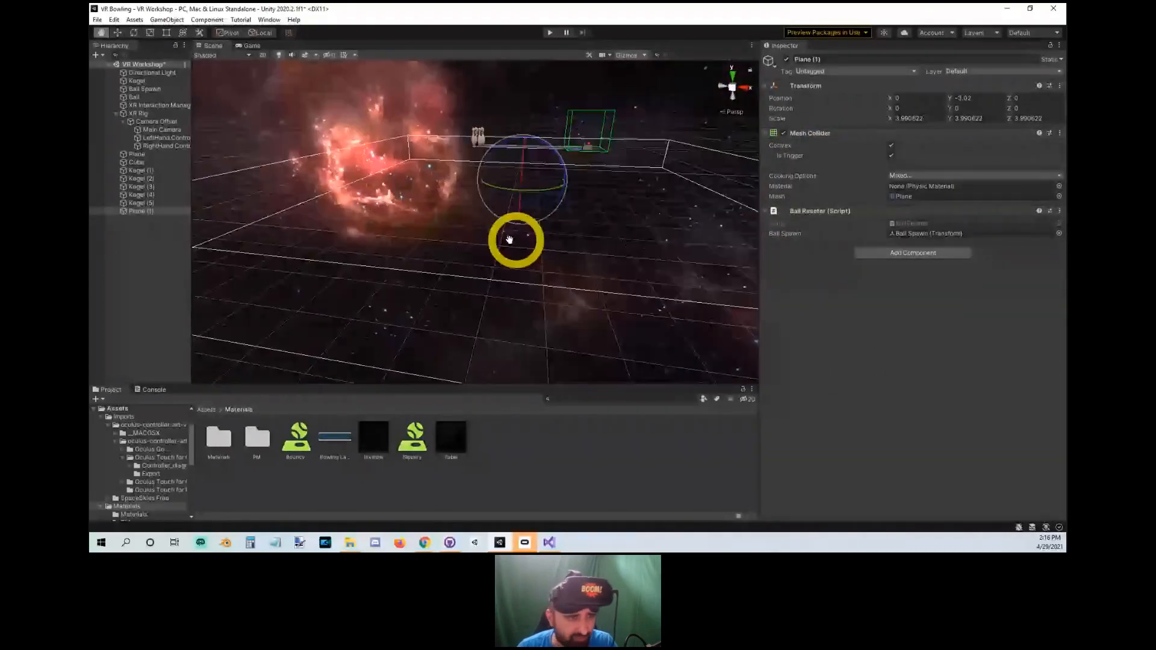
right_click_drag(509, 240, 515, 279, "alt")
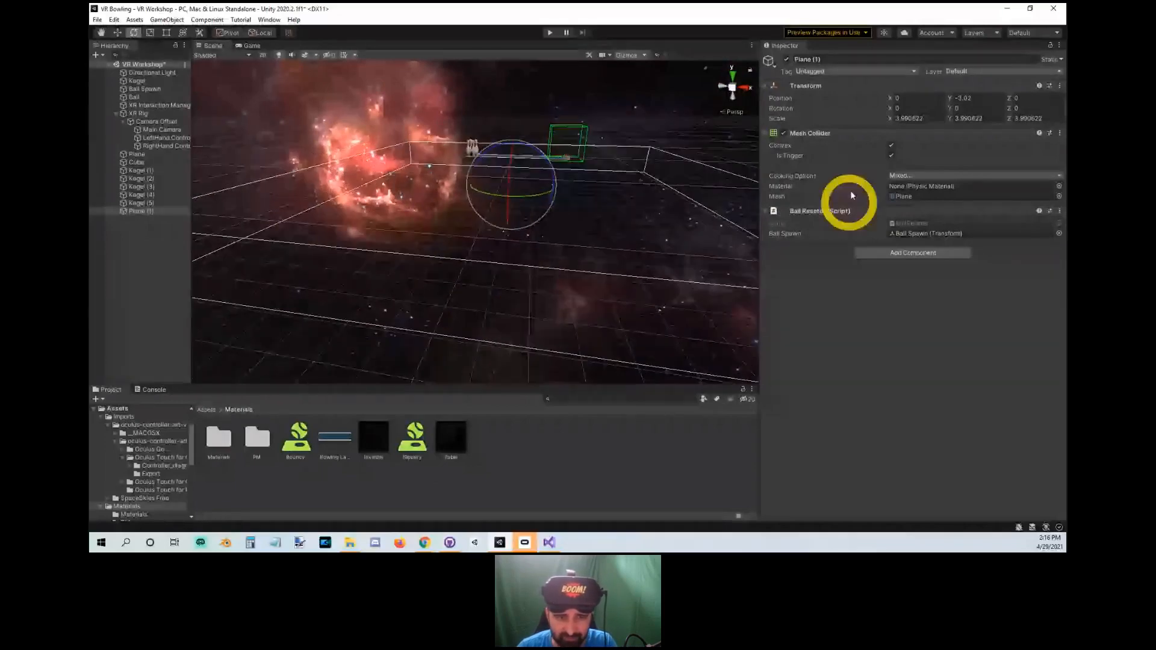
left_click_drag(590, 198, 504, 175, "alt")
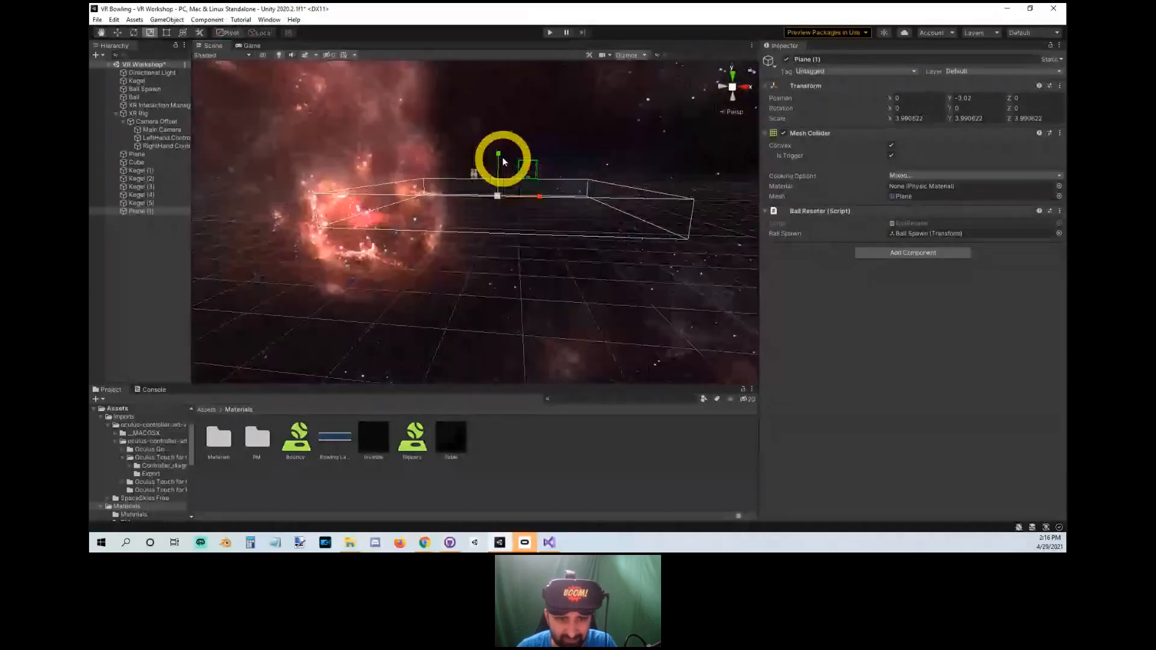
left_click_drag(502, 158, 745, 193)
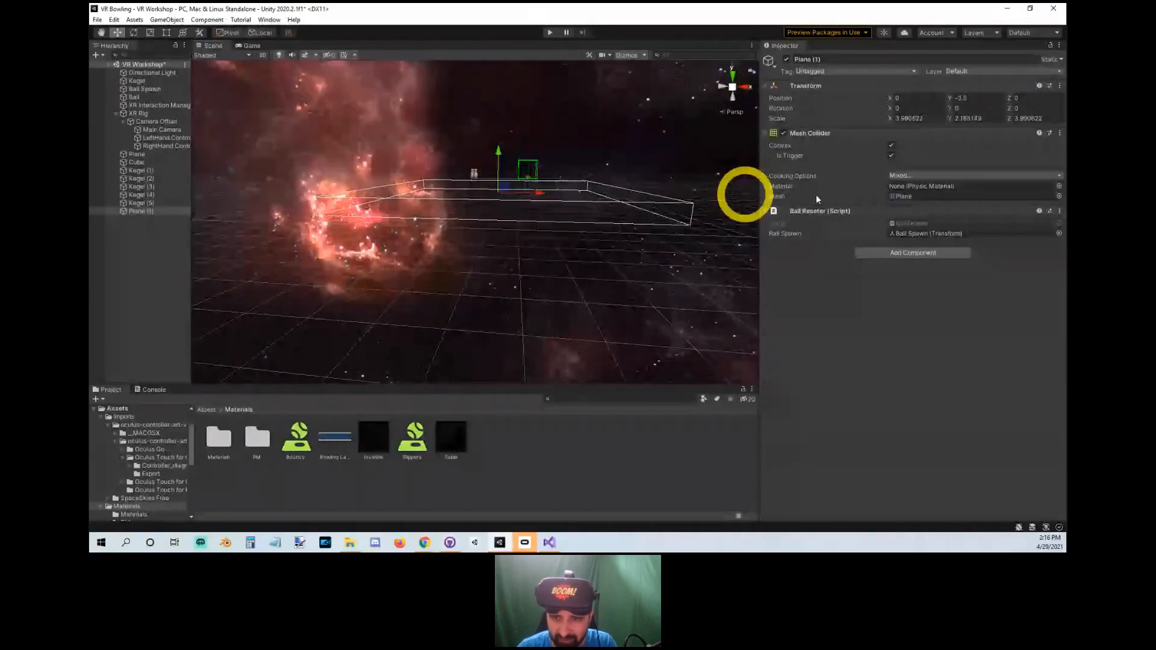
left_click_drag(567, 183, 608, 180, "alt")
left_click(890, 156)
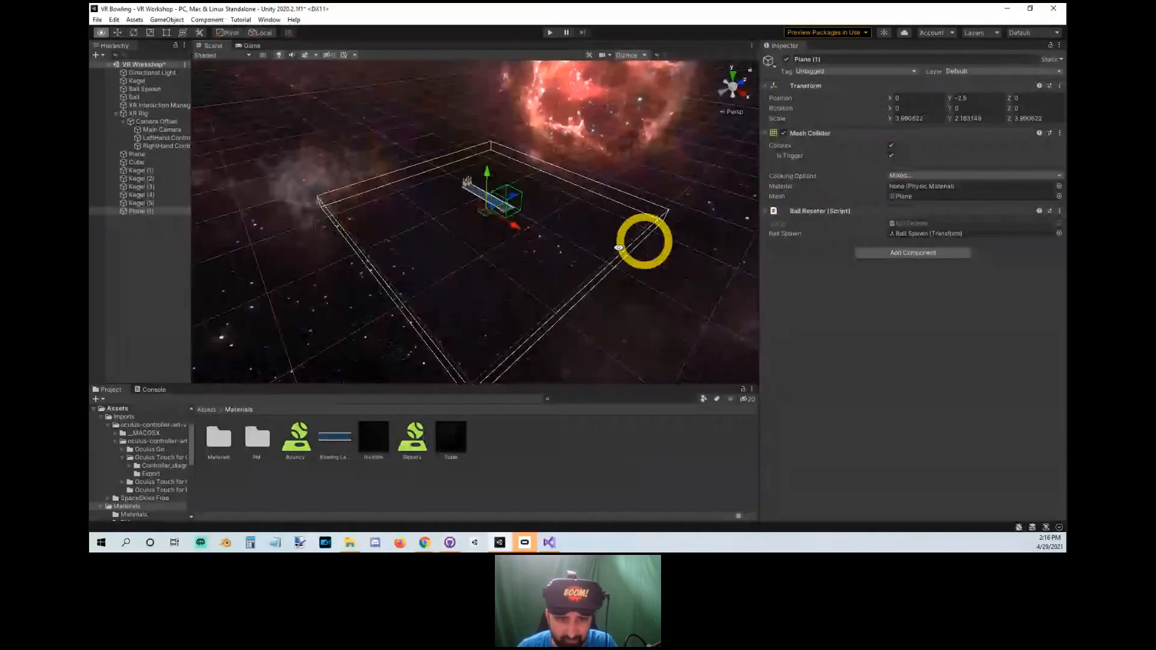
Try to resize the Plane (1) trigger around the bowling lane, and undo the scaling.
right_click_drag(503, 132, 503, 132, "alt")
left_click_drag(503, 132, 433, 148, "alt")
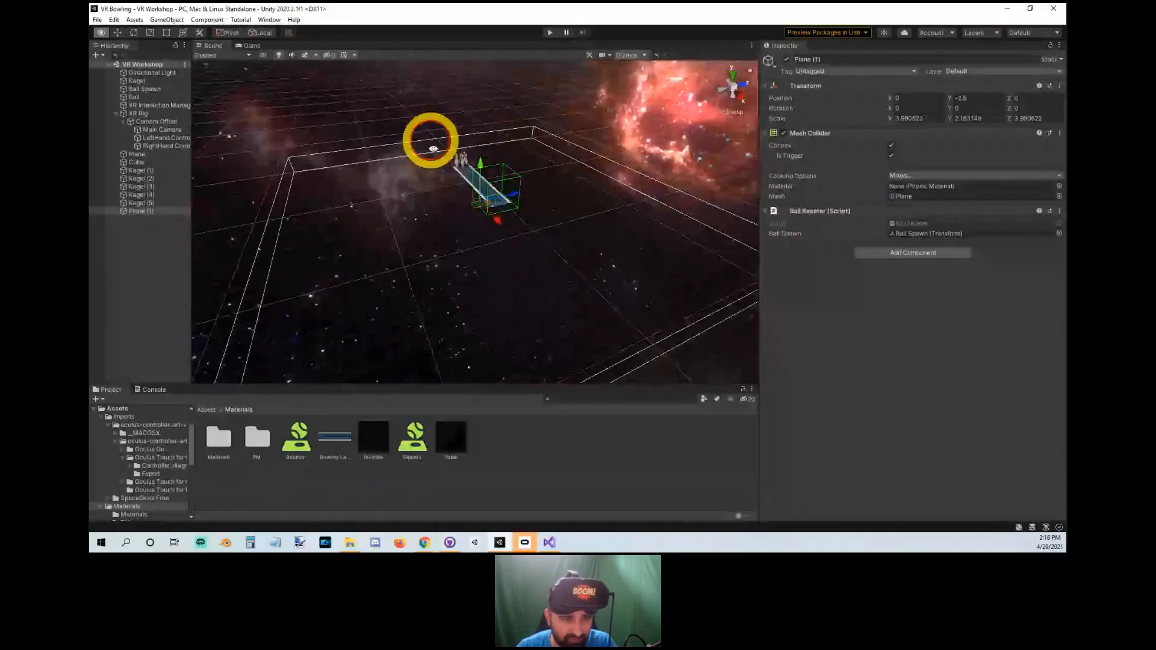
right_click_drag(443, 150, 580, 320, "alt")
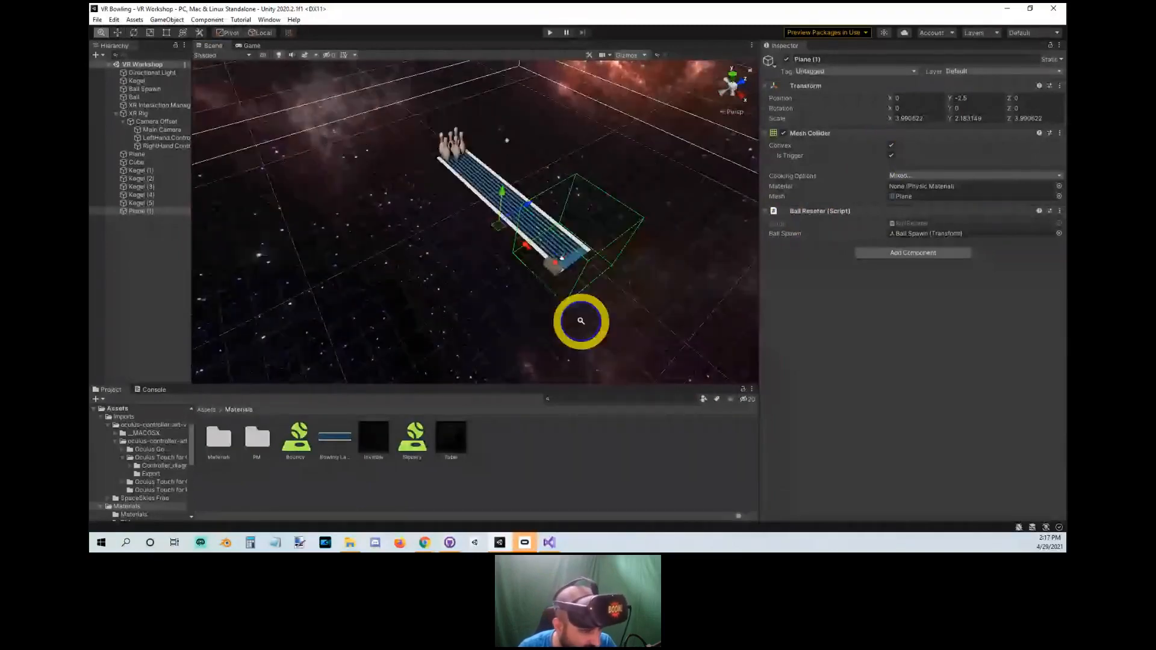
left_click(576, 281)
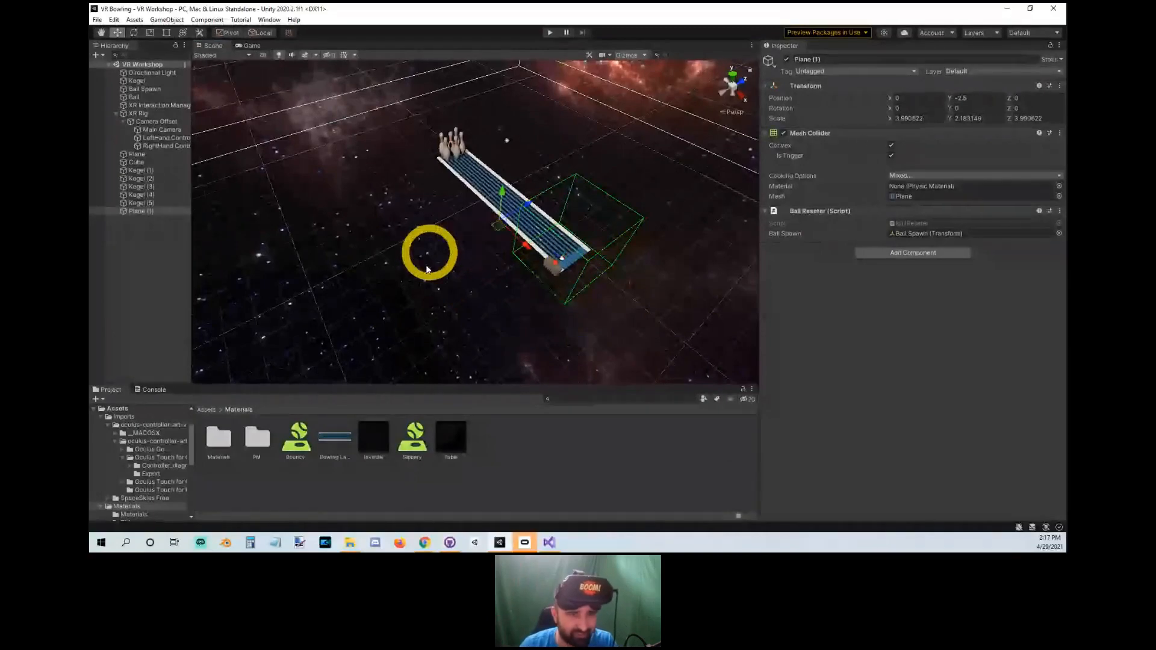
right_click_drag(428, 250, 536, 230)
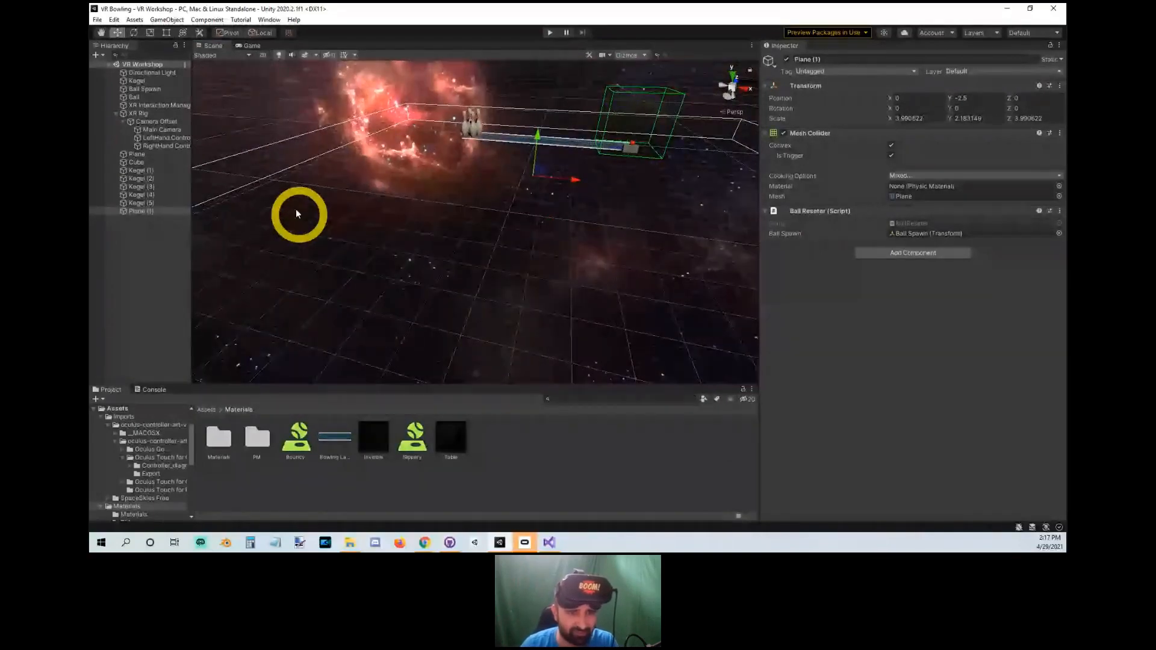
key("f")
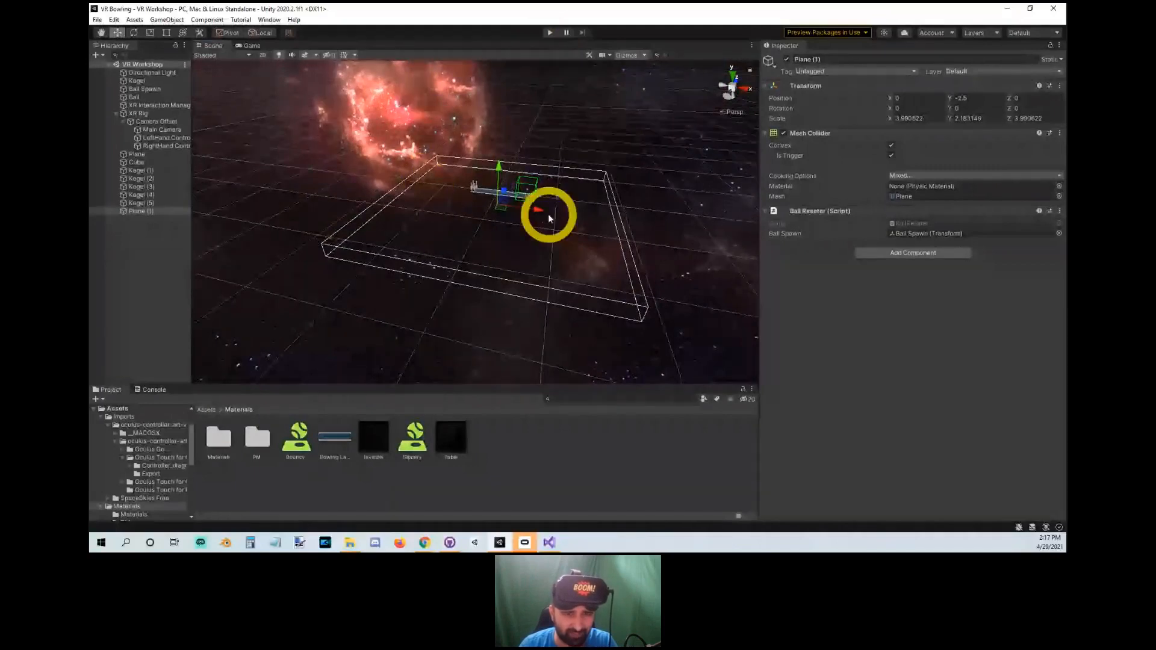
key("r")
left_click_drag(502, 210, 629, 204)
left_click_drag(629, 203, 507, 266, "alt")
key("ctrl+z")
Inspect the trigger area around the lane and run the scene in play mode to test the ball reset.
left_click(541, 148, "alt")
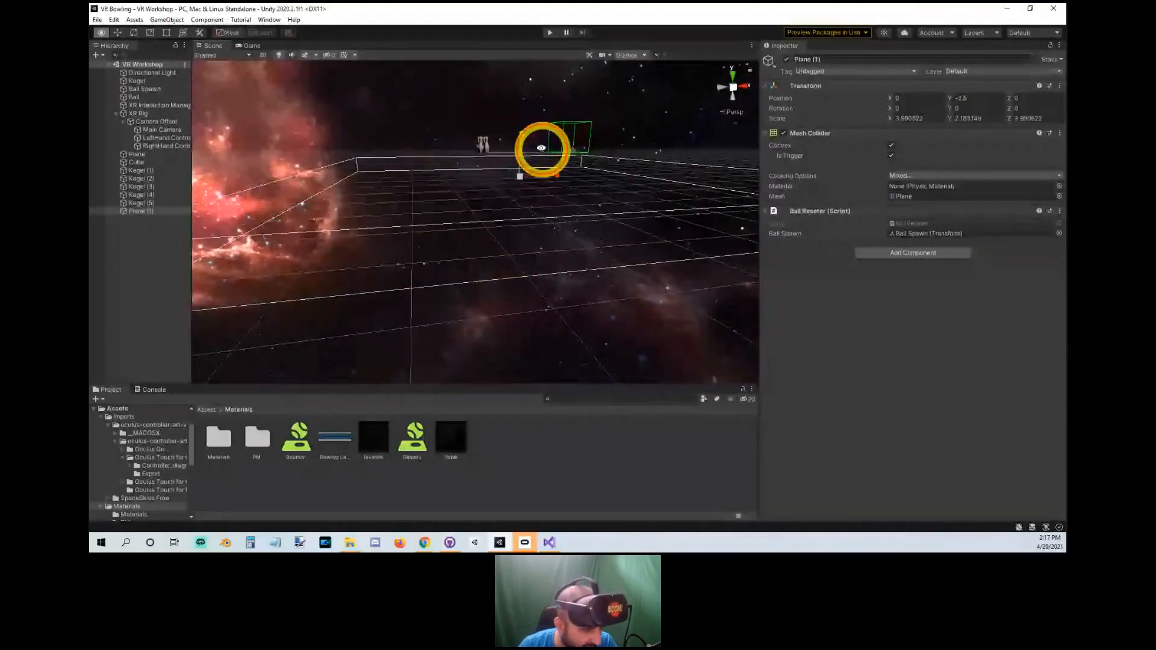
left_click_drag(541, 147, 461, 227, "alt")
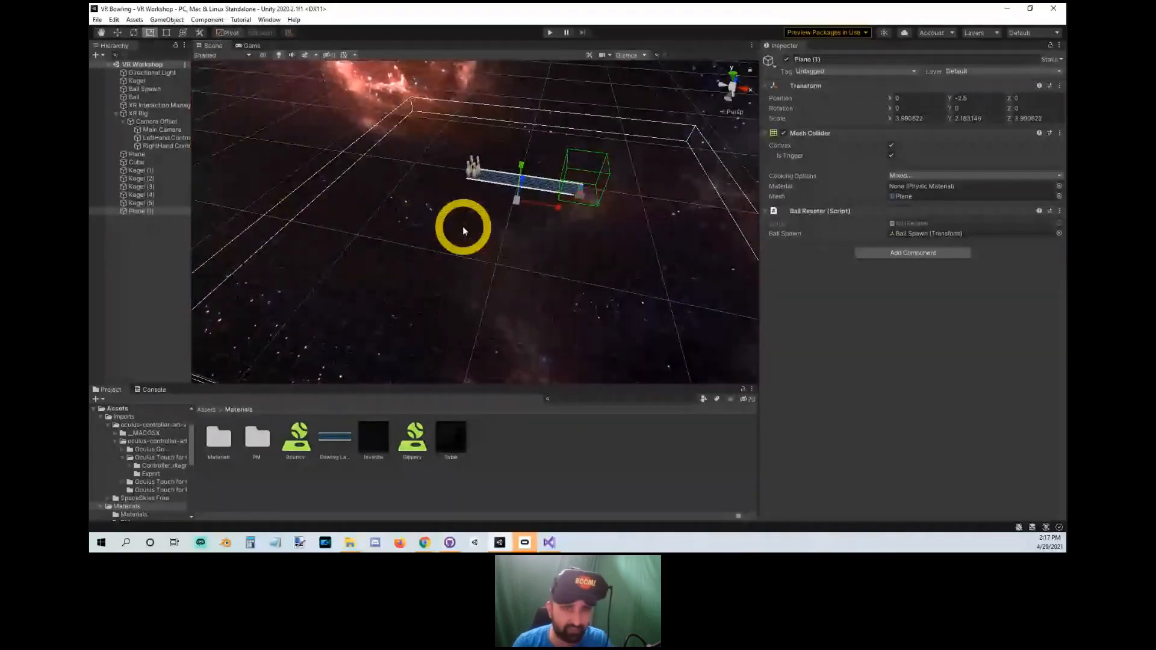
left_click(542, 35)
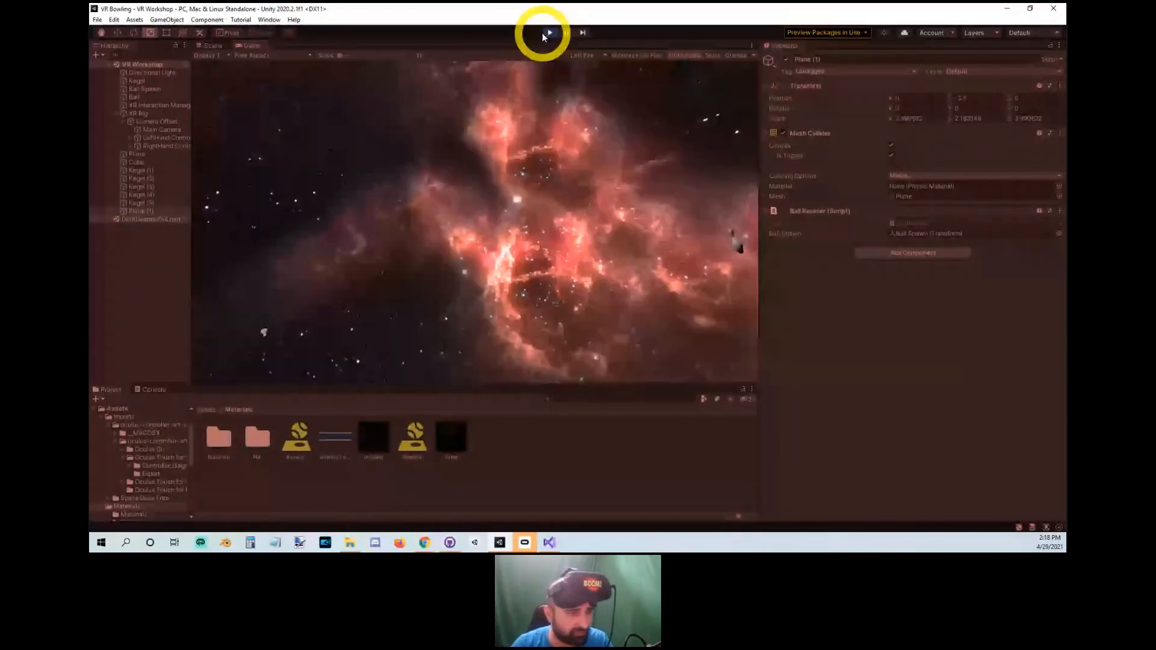
Rerun the scene in play mode and examine the LeftHand Controller's XR Controller model settings.
left_click(546, 33)
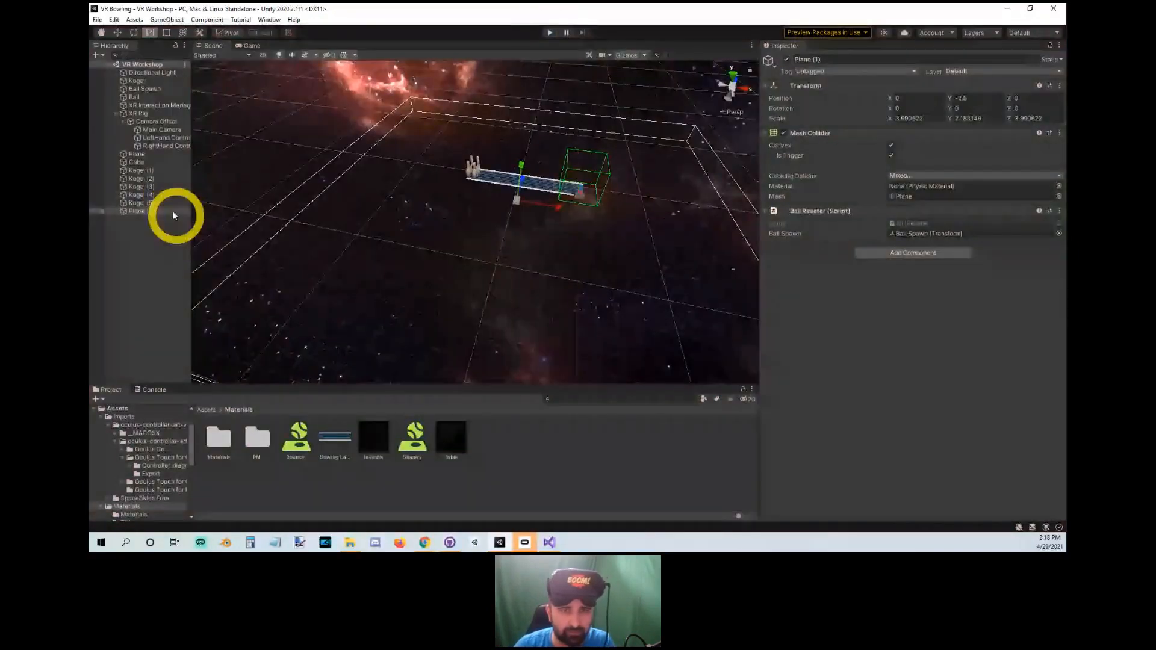
left_click(550, 34)
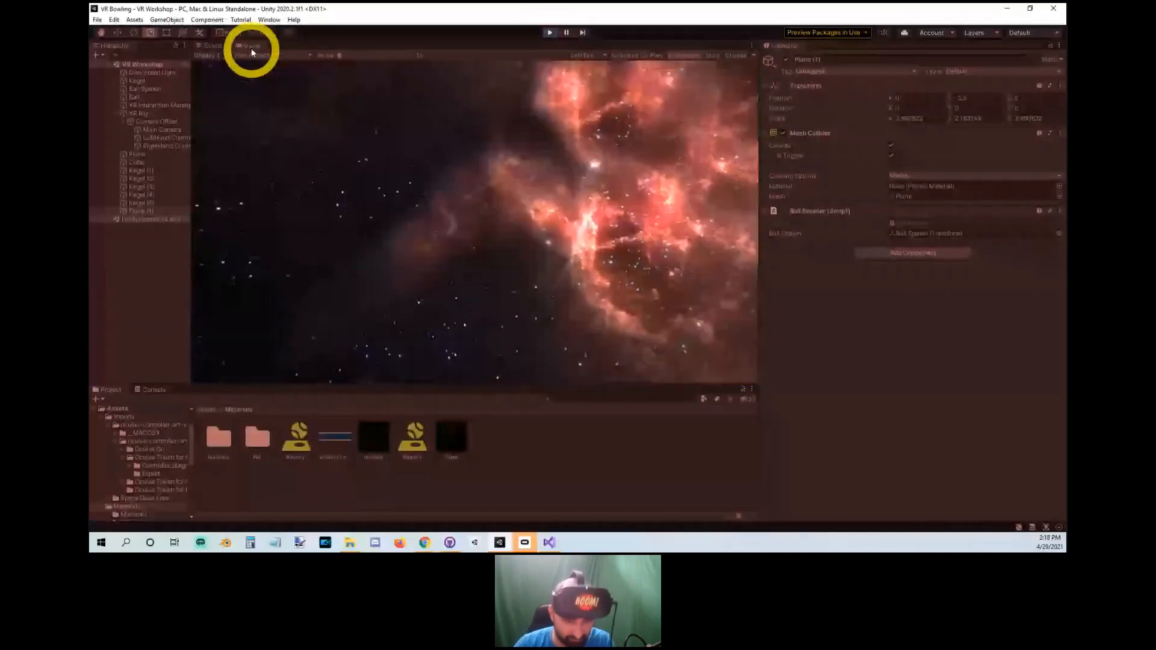
left_click(426, 214)
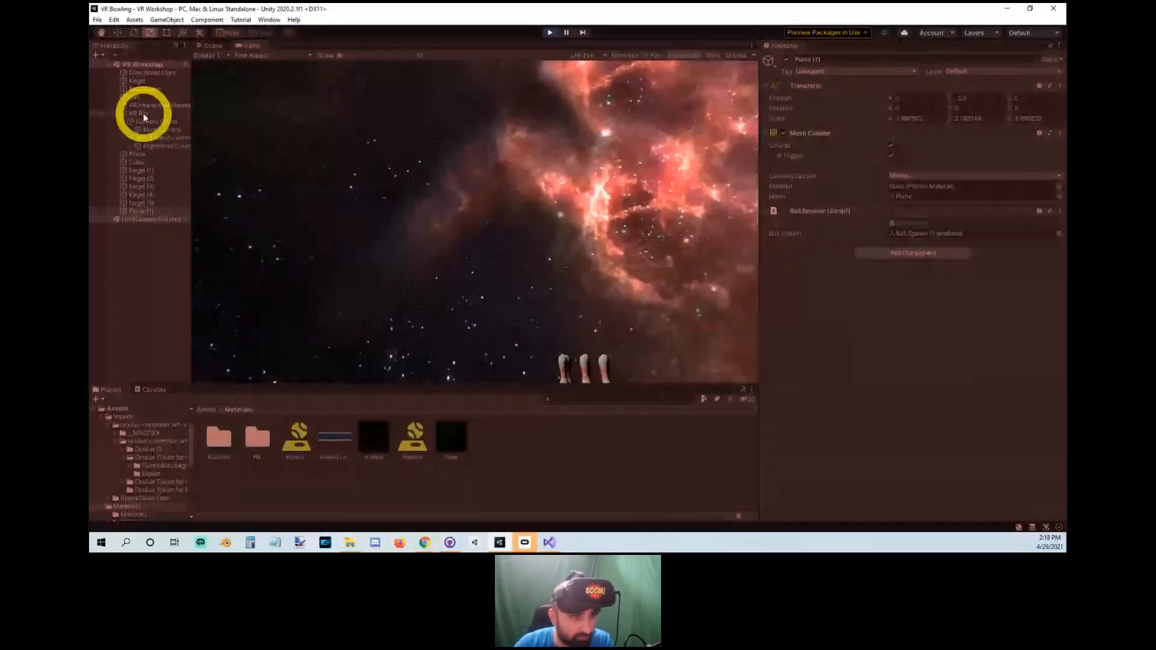
left_click(162, 137)
scroll(902, 194, "down", 5)
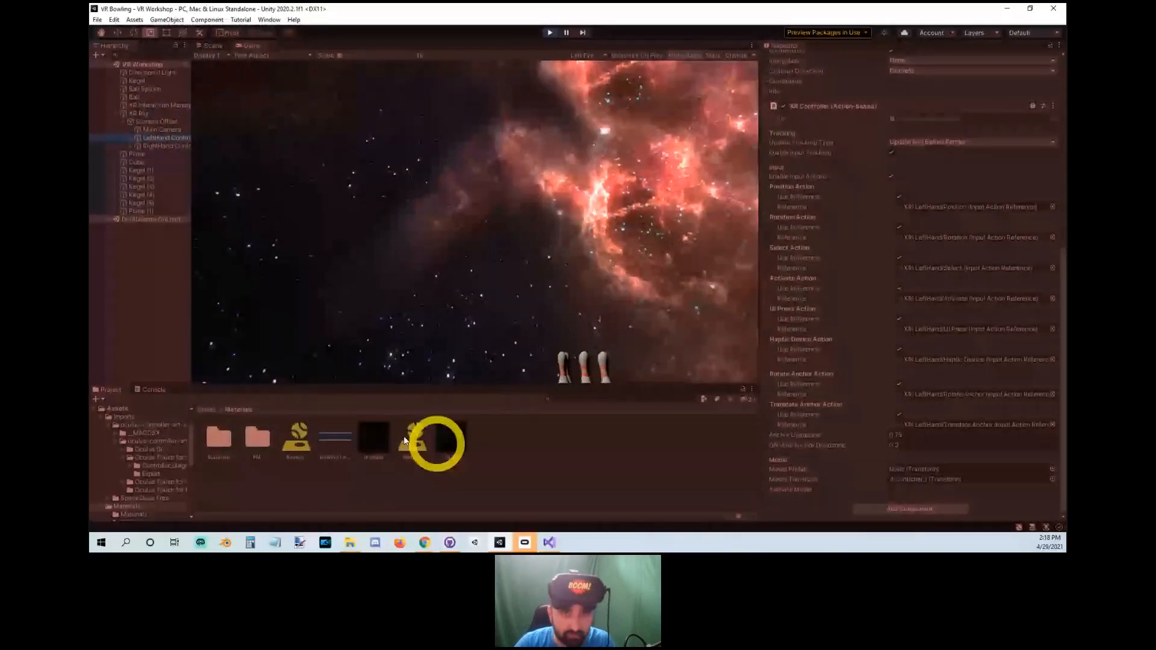
left_click(550, 32)
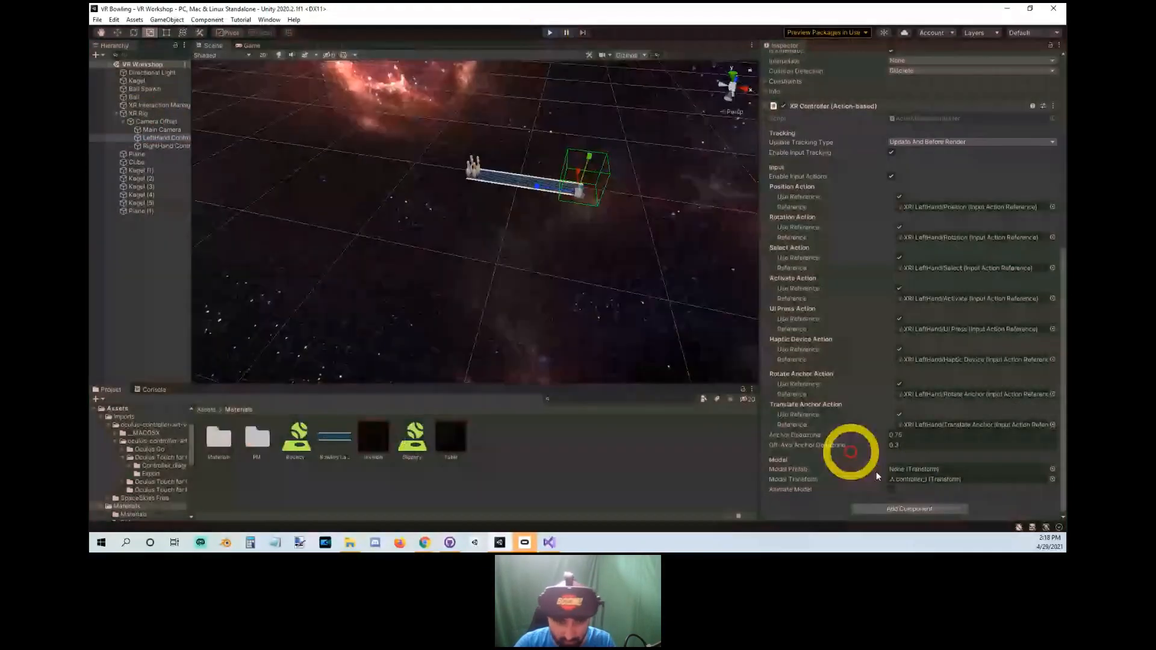
Assign the controller_l model as the LeftHand Controller's Model Prefab, and open the RightHand Controller's settings.
left_click(891, 478)
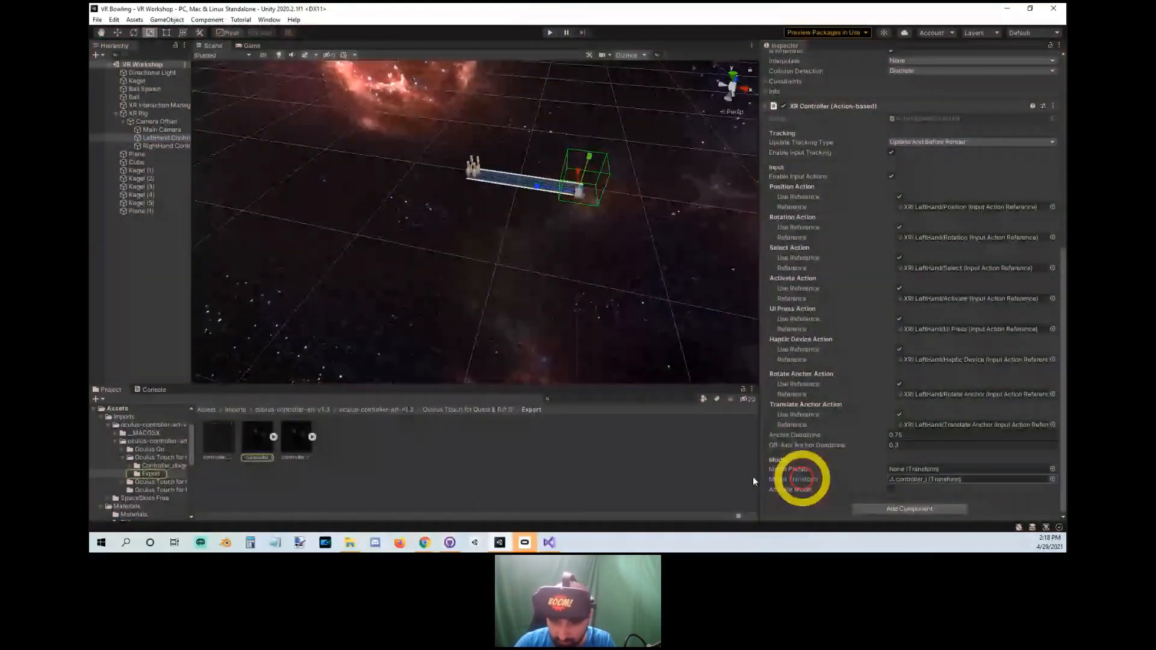
left_click_drag(257, 438, 921, 469)
left_click(167, 147)
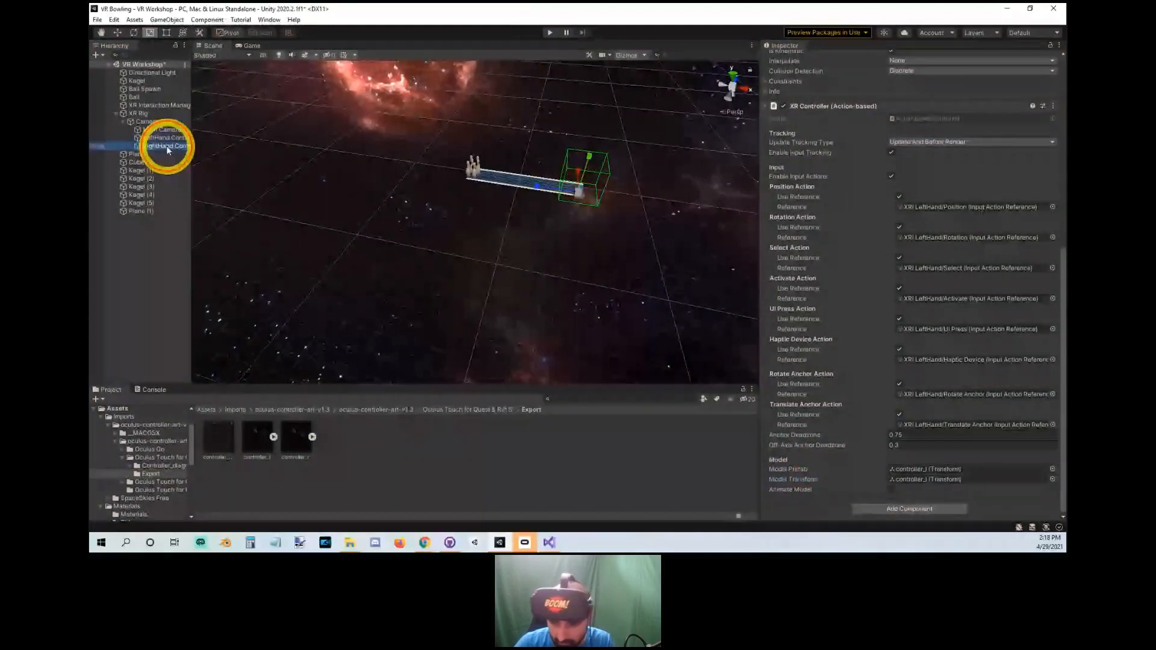
Test the controller models in play mode and examine the LeftHand Controller's settings and surroundings in the scene.
left_click(549, 34)
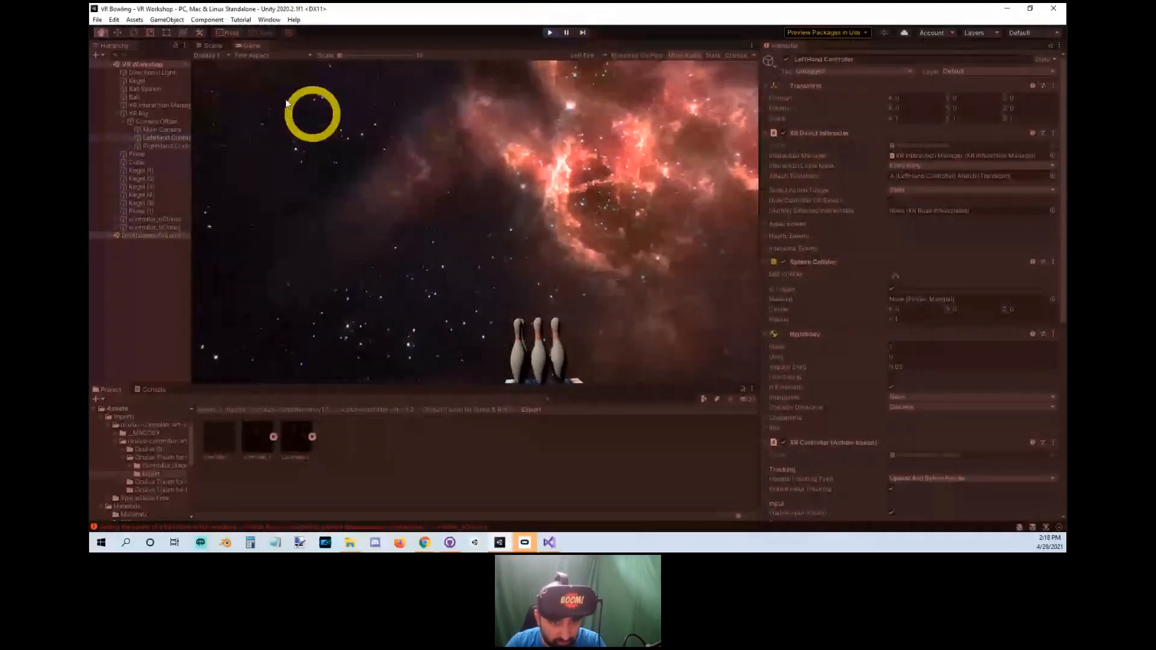
left_click(213, 45)
right_click_drag(435, 173, 369, 281)
left_click(473, 238)
key("f")
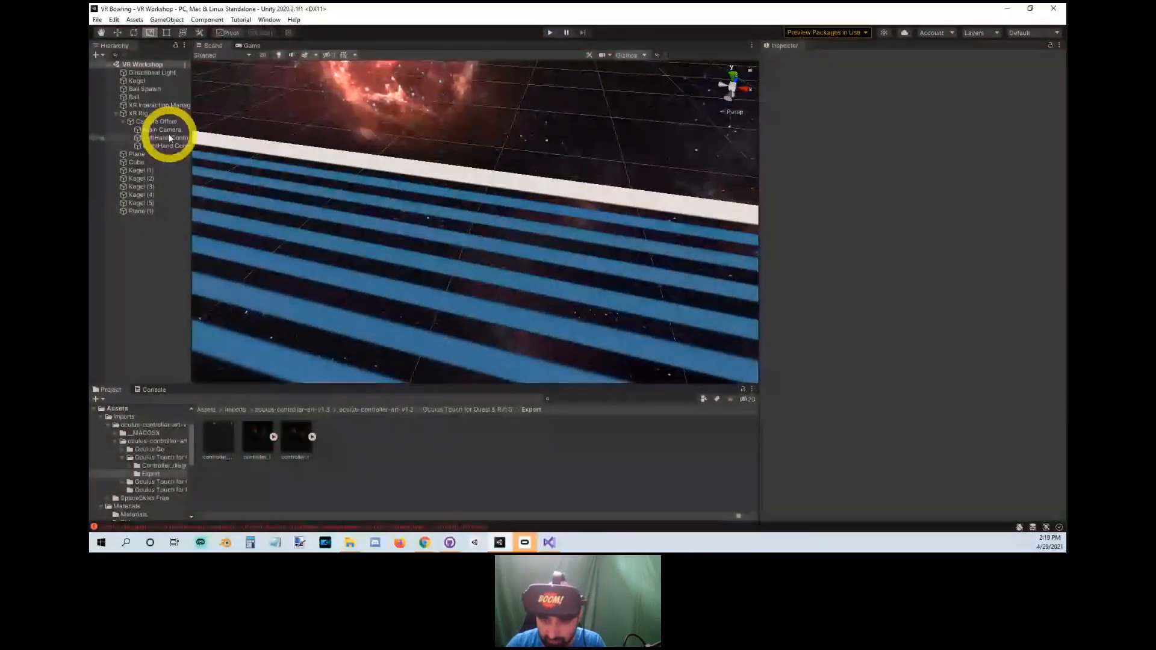
left_click(170, 138)
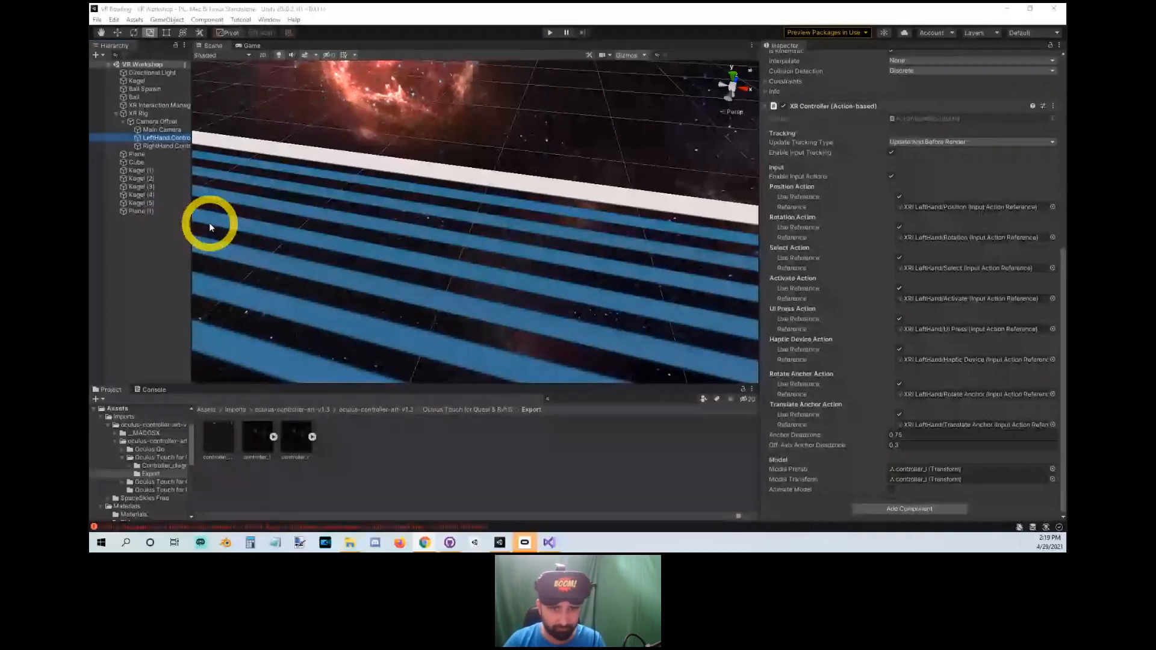
left_click_drag(209, 222, 117, 212, "alt")
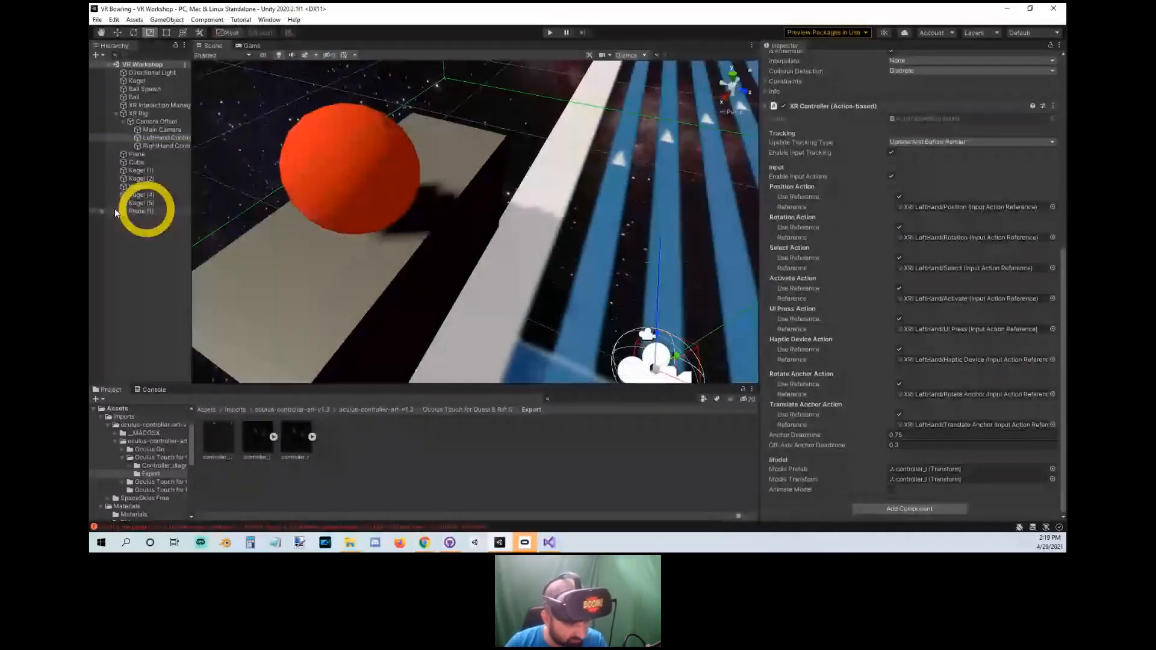